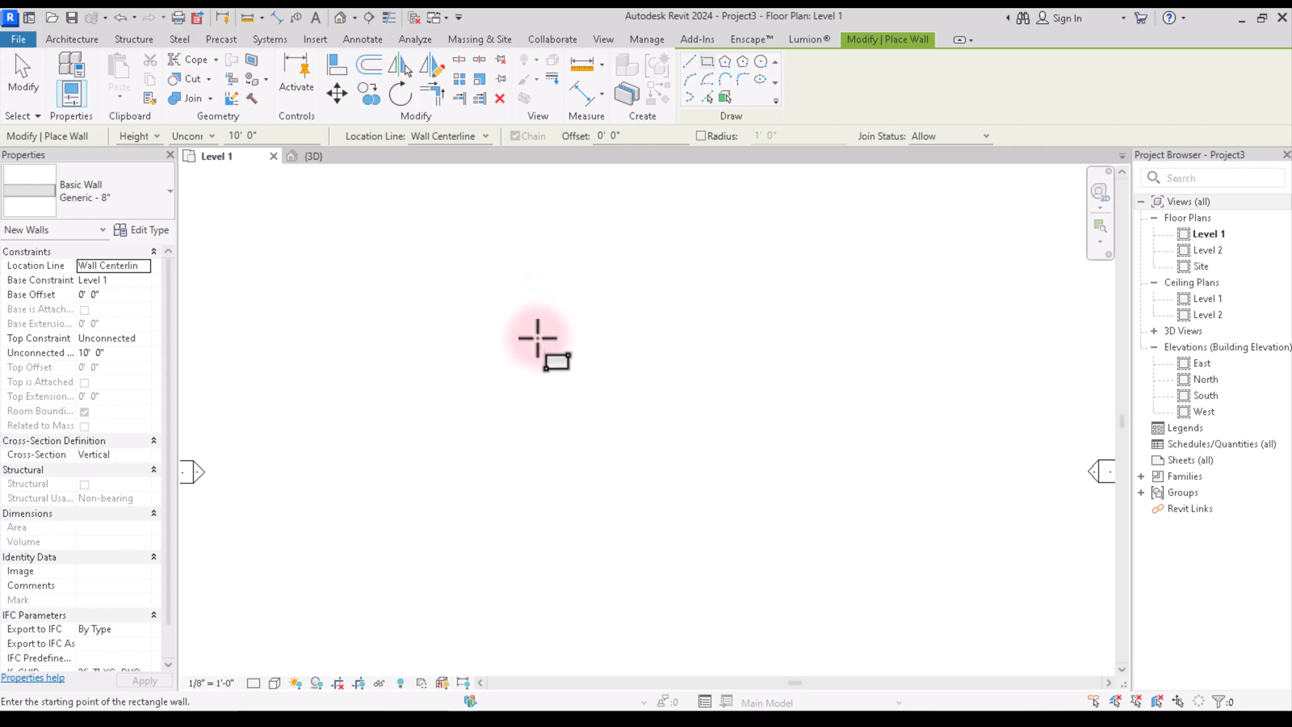
# Draw a rectangular room of Generic - 8" walls about 14' by 12' on the Level 1 plan.
pyautogui.click(536, 340)
pyautogui.scroll(1, 547, 383)
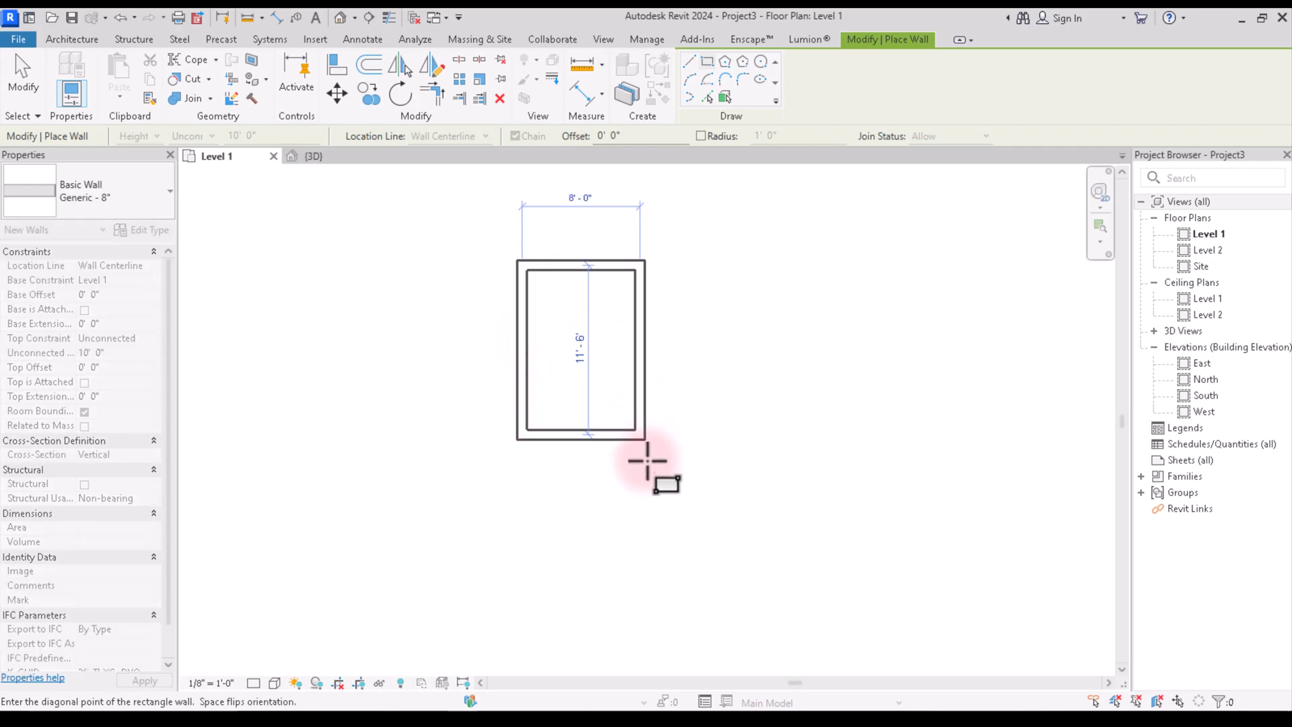
pyautogui.scroll(-2, 666, 479)
pyautogui.scroll(2, 664, 407)
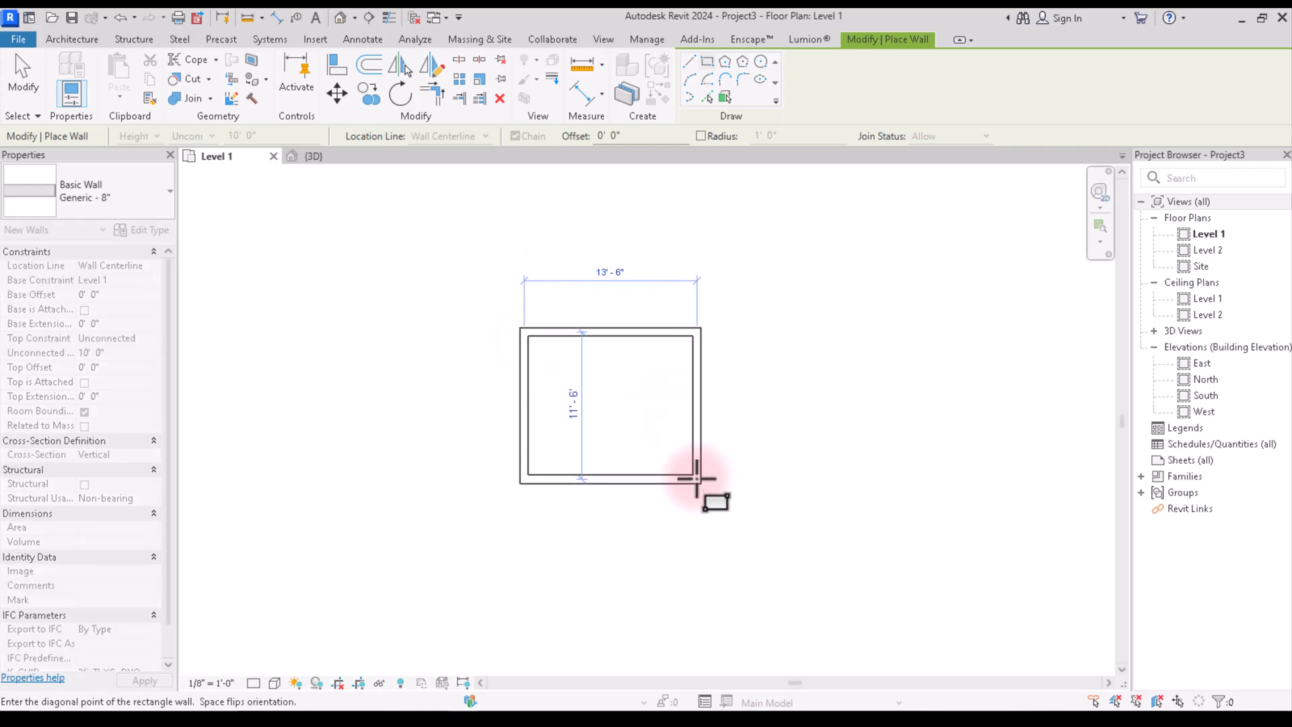
pyautogui.click(705, 483)
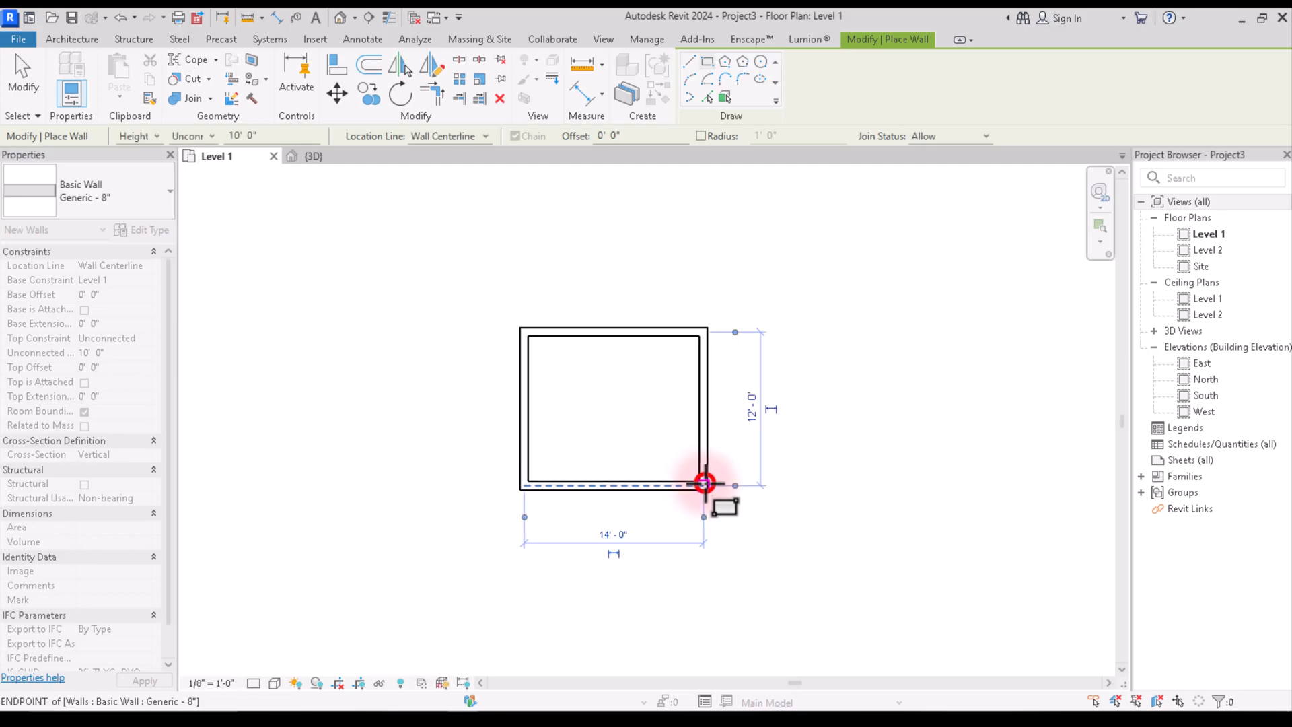
pyautogui.rightClick(786, 256)
pyautogui.click(801, 262)
pyautogui.rightClick(801, 261)
pyautogui.click(814, 266)
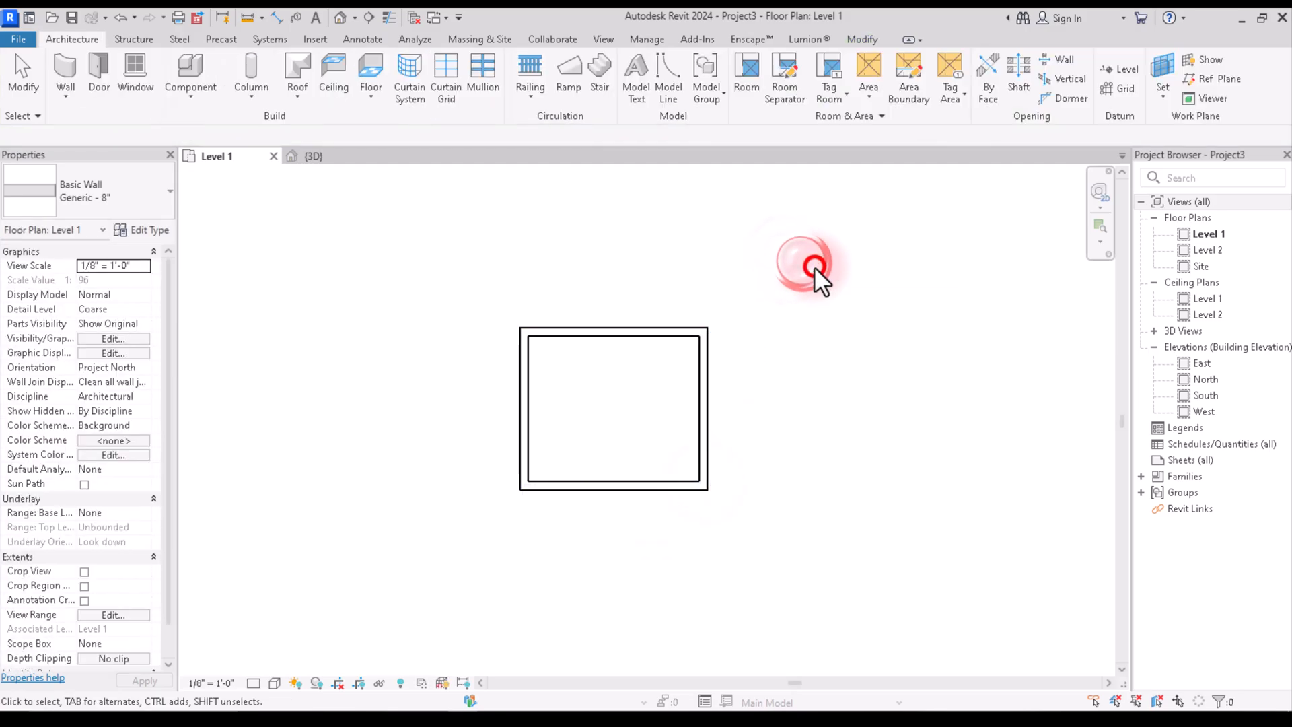
# In the 3D view, change the front 14' wall's type to the Exterior Glazing curtain wall.
pyautogui.click(321, 156)
pyautogui.scroll(5, 504, 359)
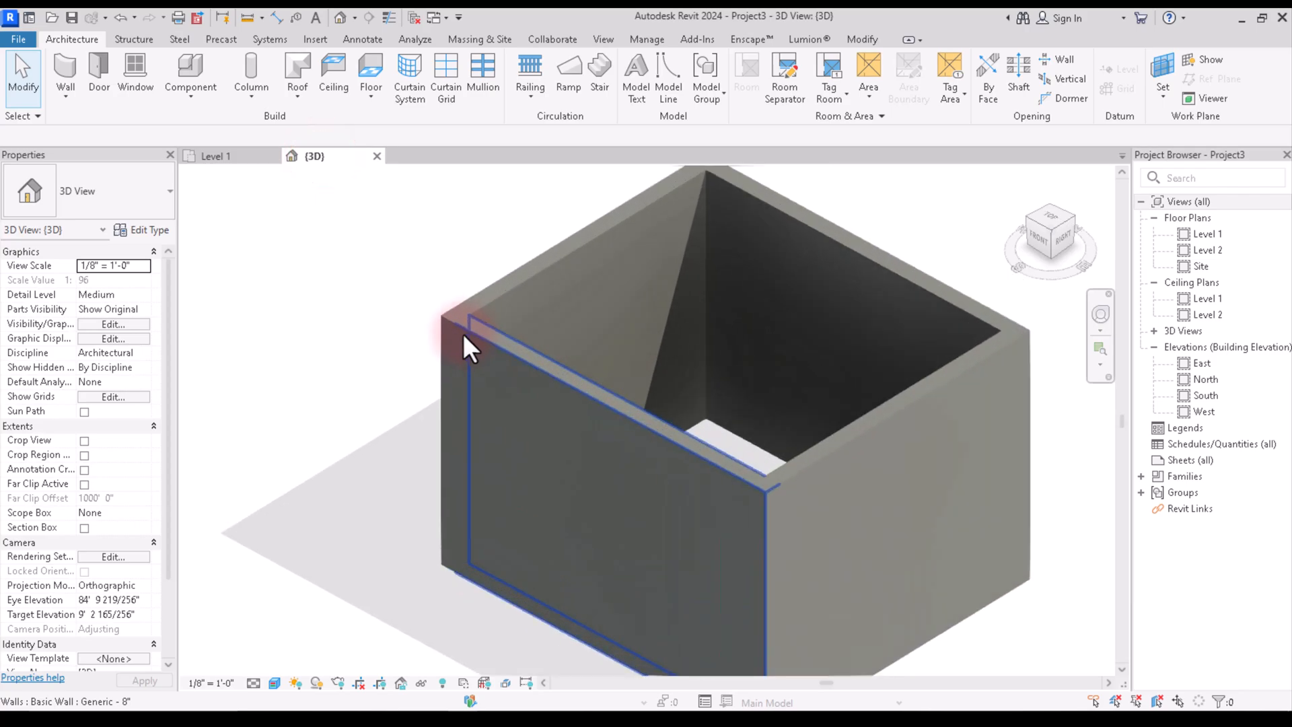
pyautogui.scroll(-3, 680, 425)
pyautogui.click(666, 422)
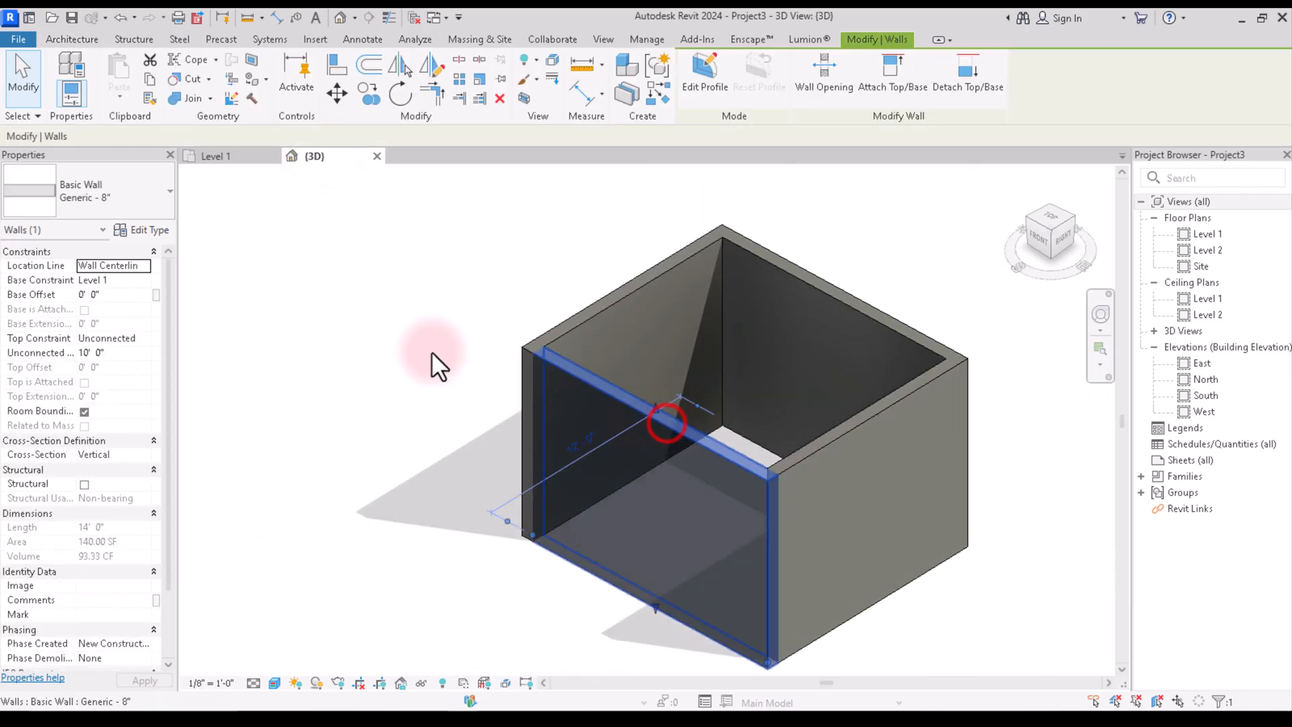
pyautogui.click(154, 184)
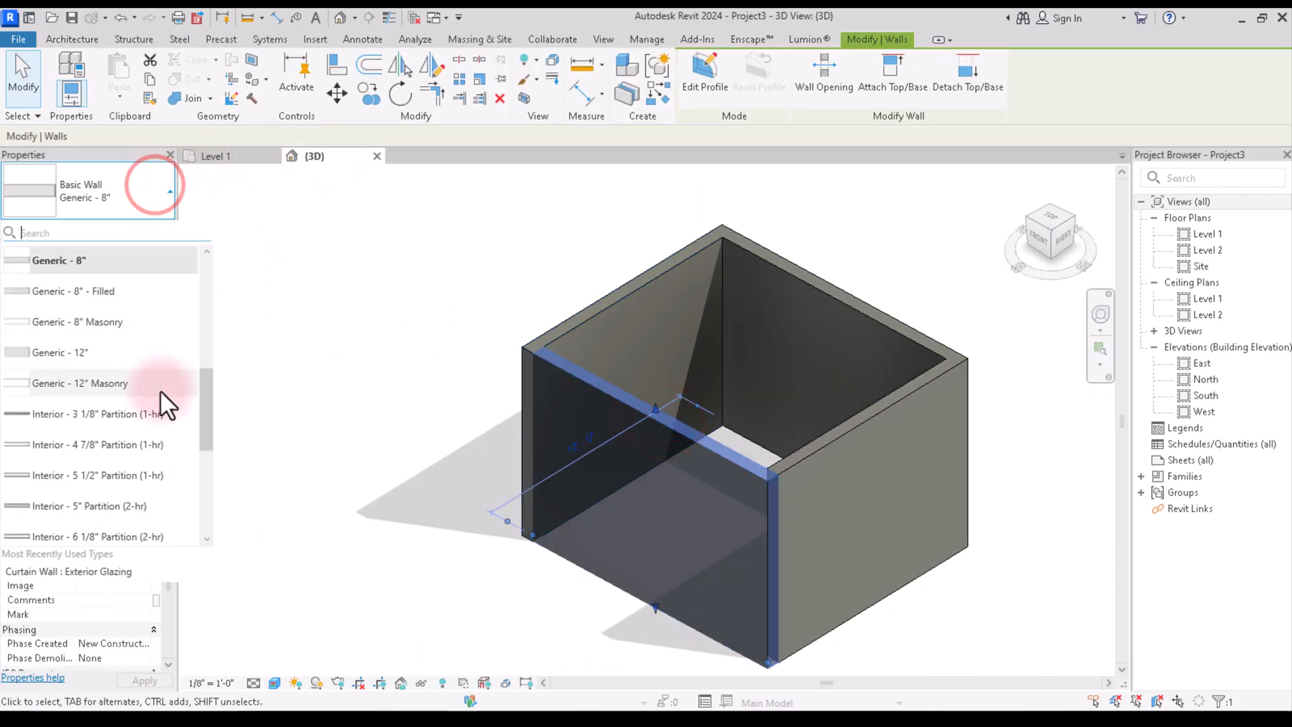
pyautogui.scroll(-3, 152, 430)
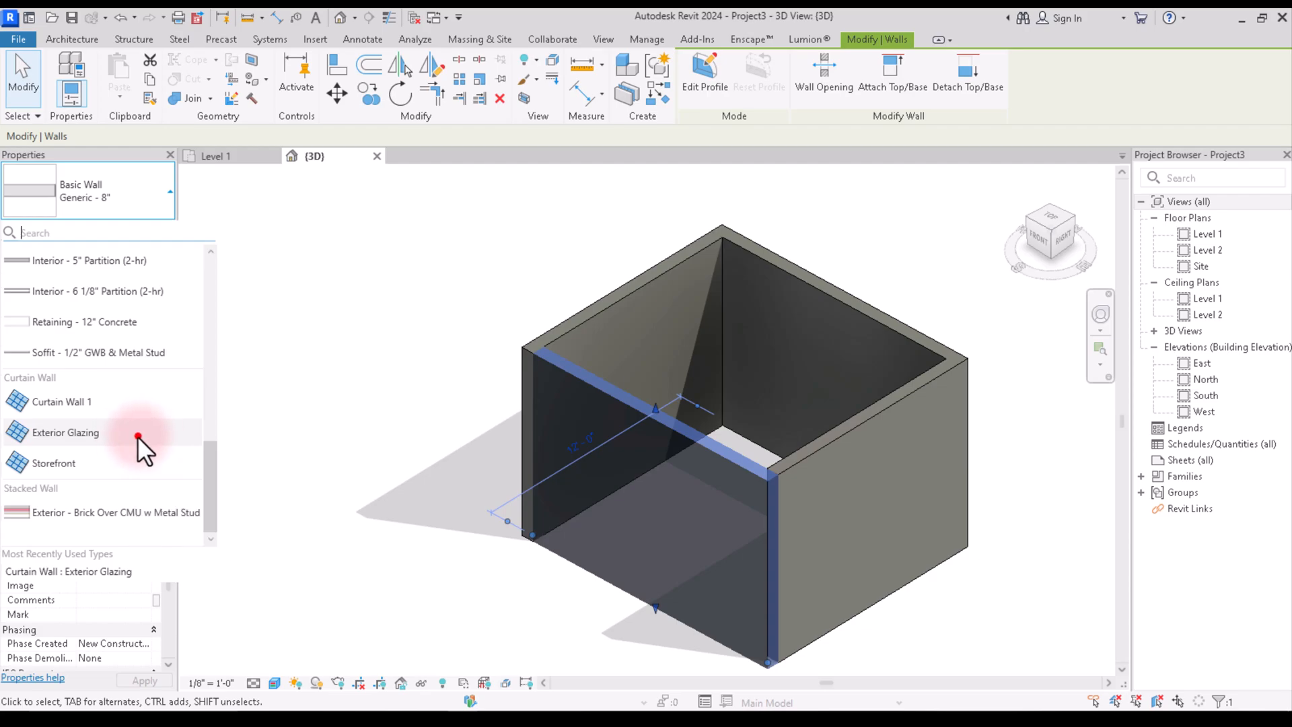
pyautogui.click(138, 436)
pyautogui.click(404, 429)
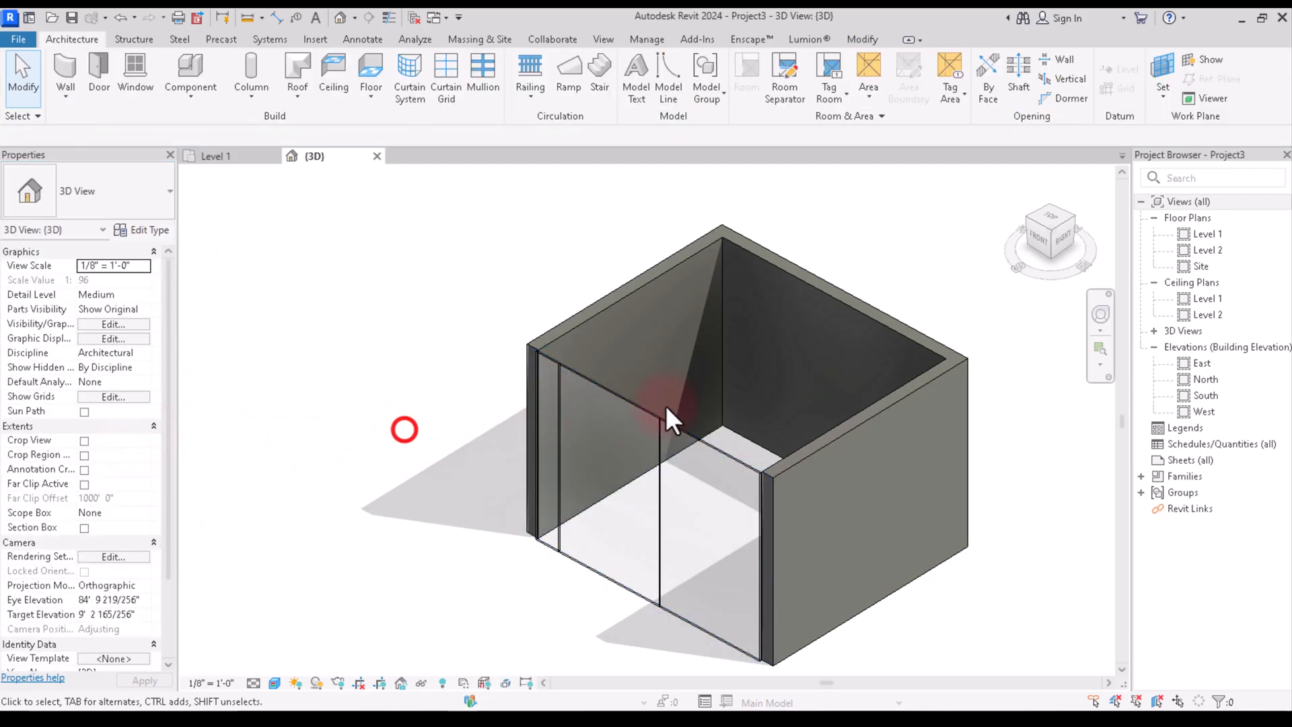
pyautogui.click(607, 433)
pyautogui.click(364, 196)
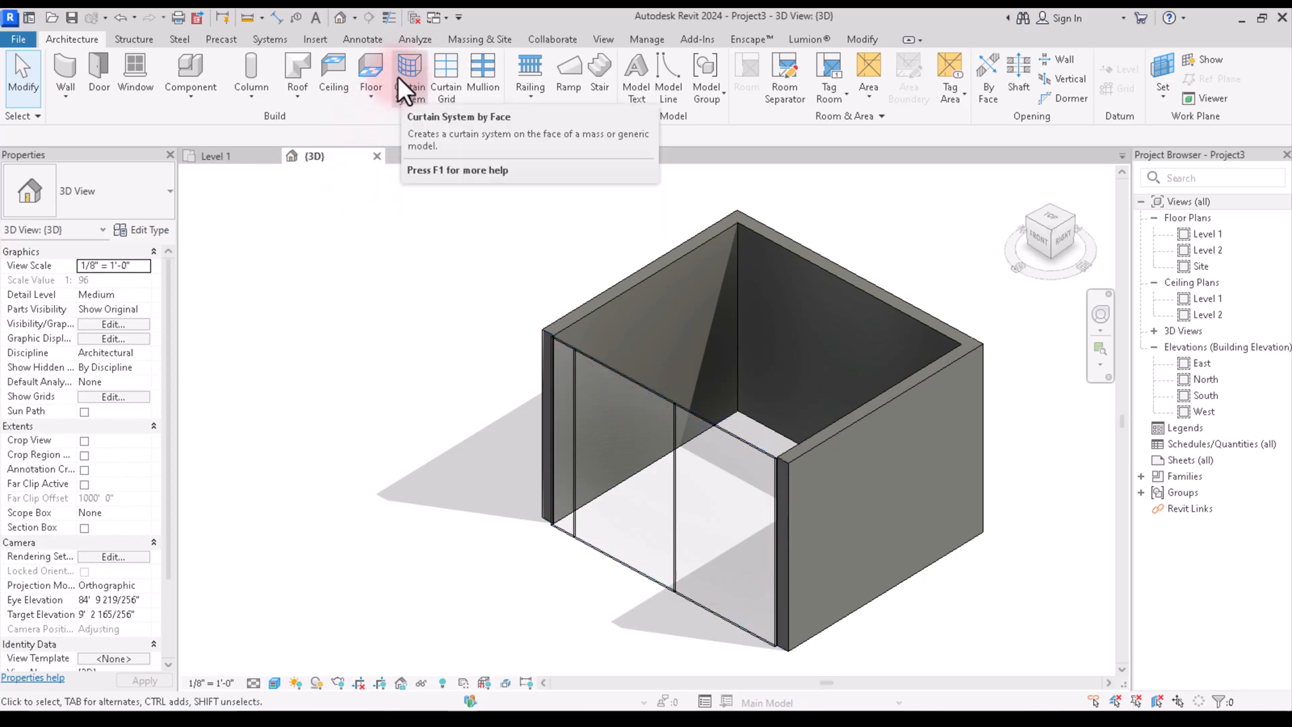
# Add two vertical curtain grid lines, one at the middle panel's midpoint and one about 2' from the glazed wall's right end.
pyautogui.click(439, 74)
pyautogui.scroll(2, 619, 385)
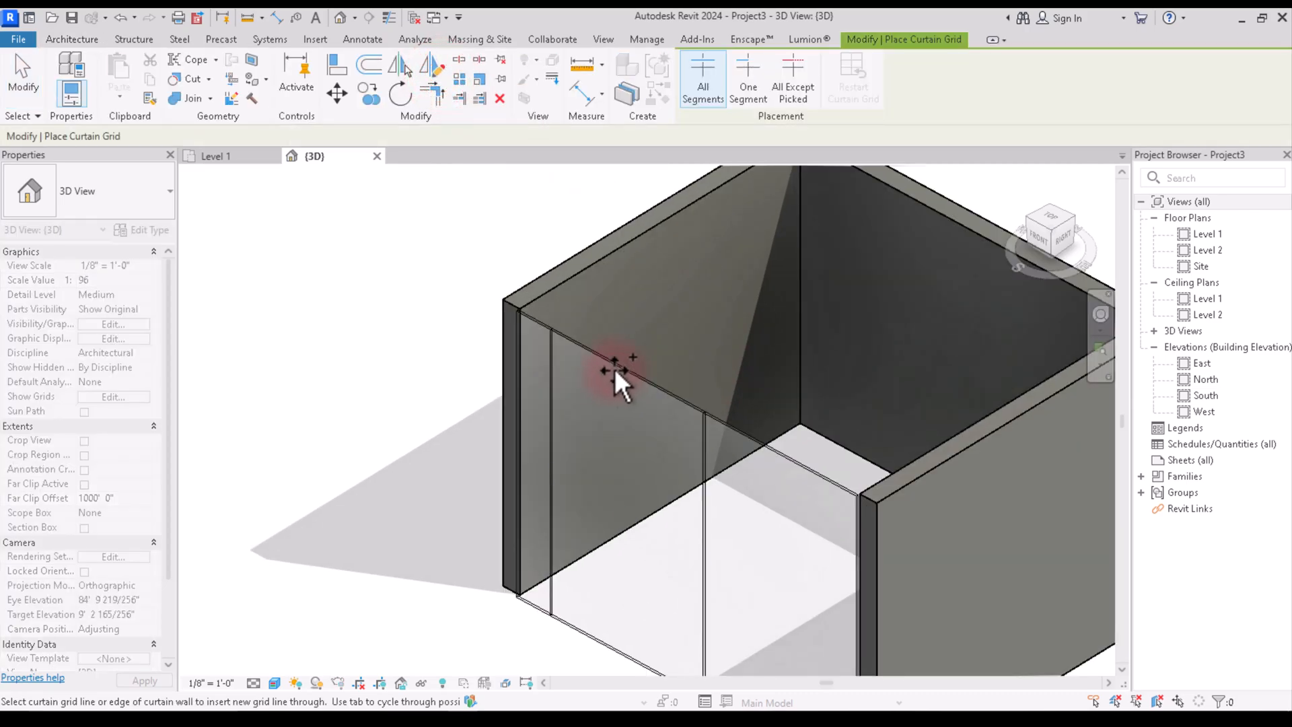
pyautogui.scroll(-2, 617, 366)
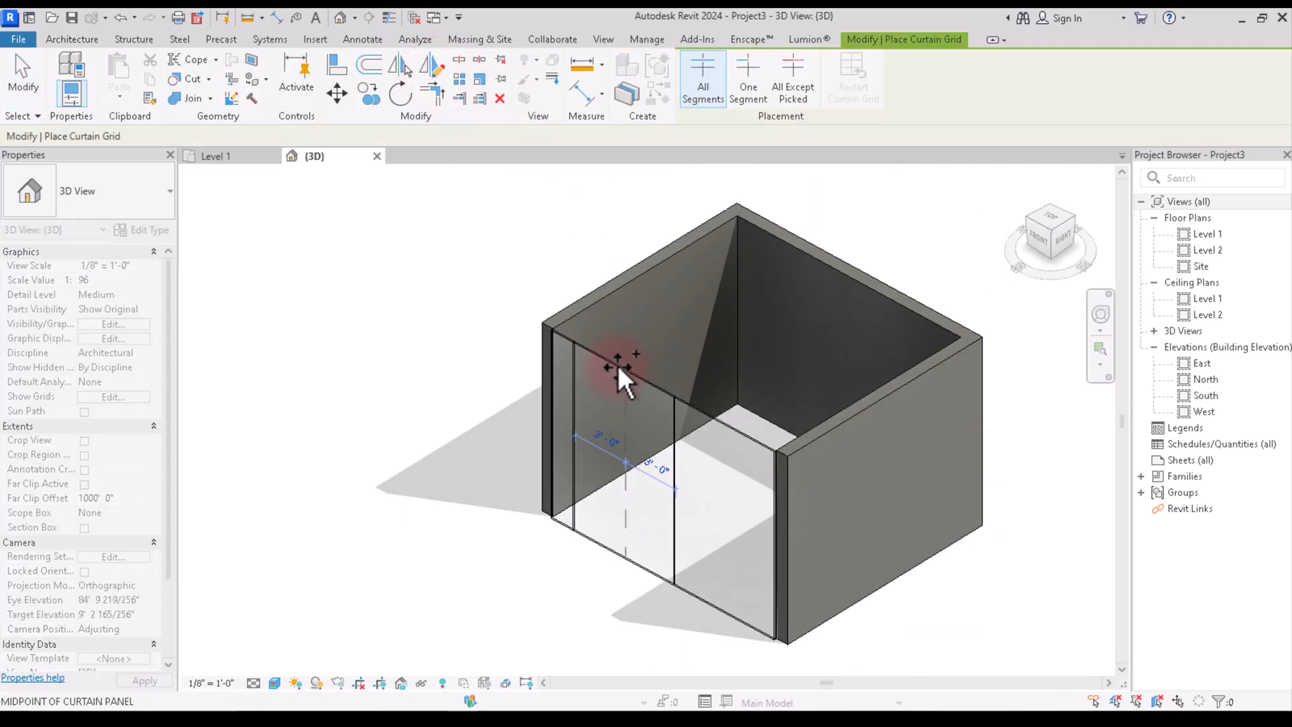
pyautogui.click(617, 365)
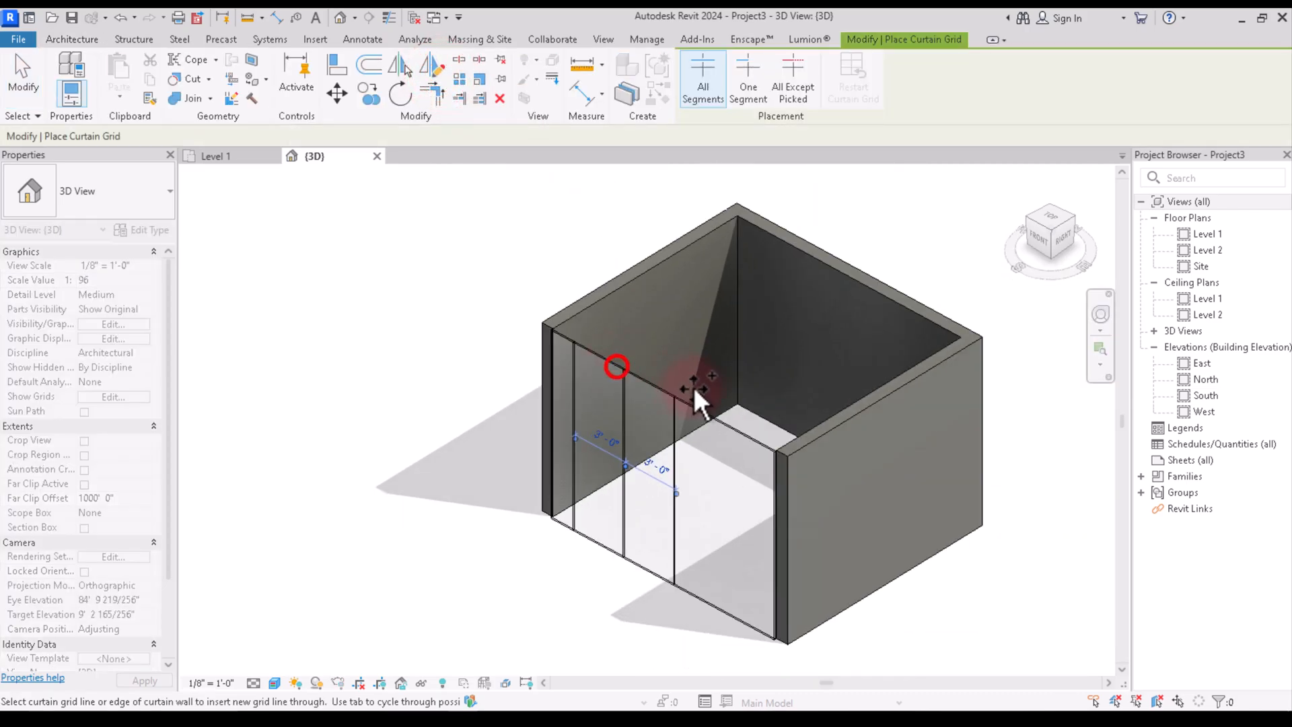
pyautogui.click(738, 427)
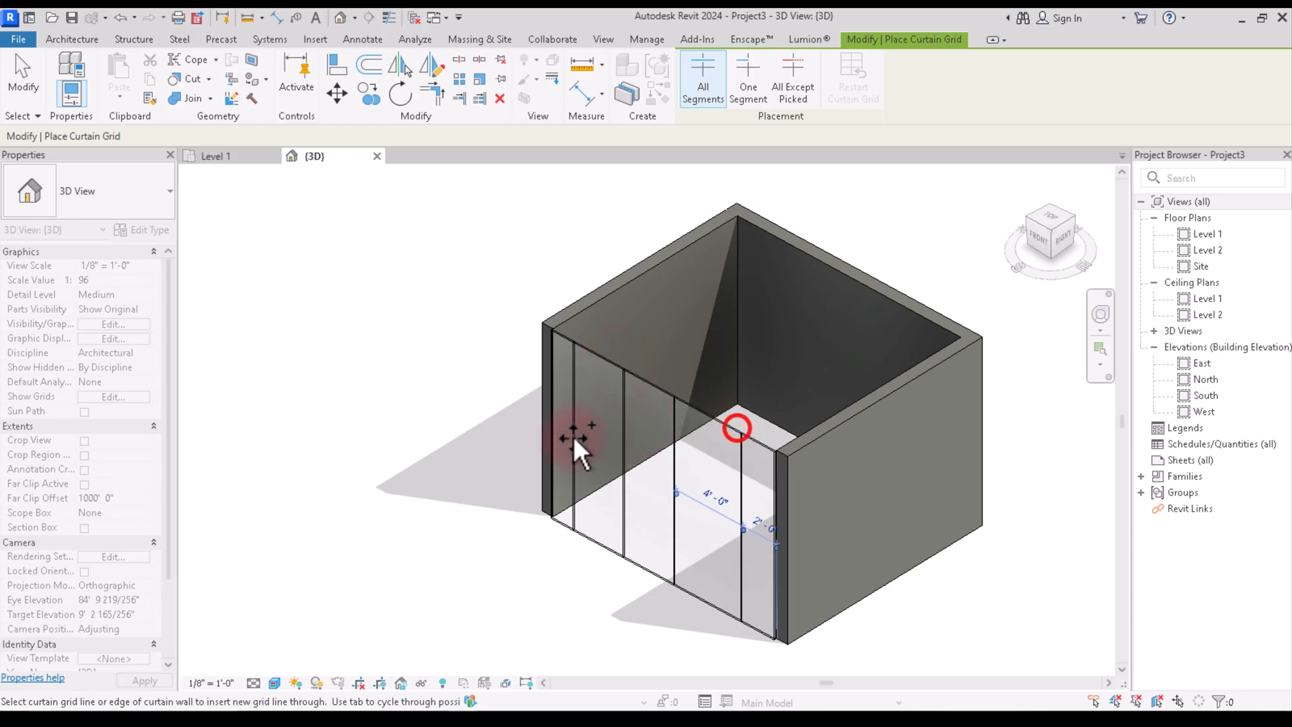
# Add three horizontal curtain grid lines across the glazed wall at about 2'-6" intervals, finishing the grid placement.
pyautogui.click(553, 466)
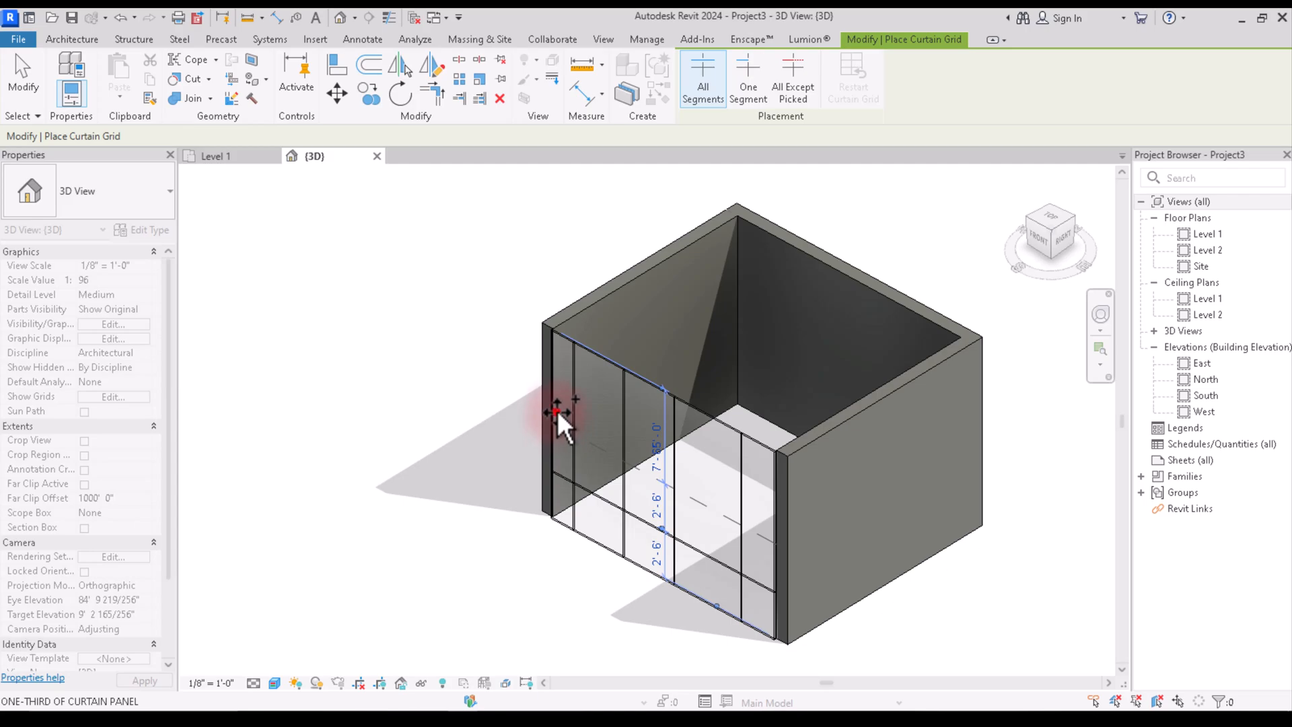
pyautogui.click(557, 410)
pyautogui.scroll(2, 553, 380)
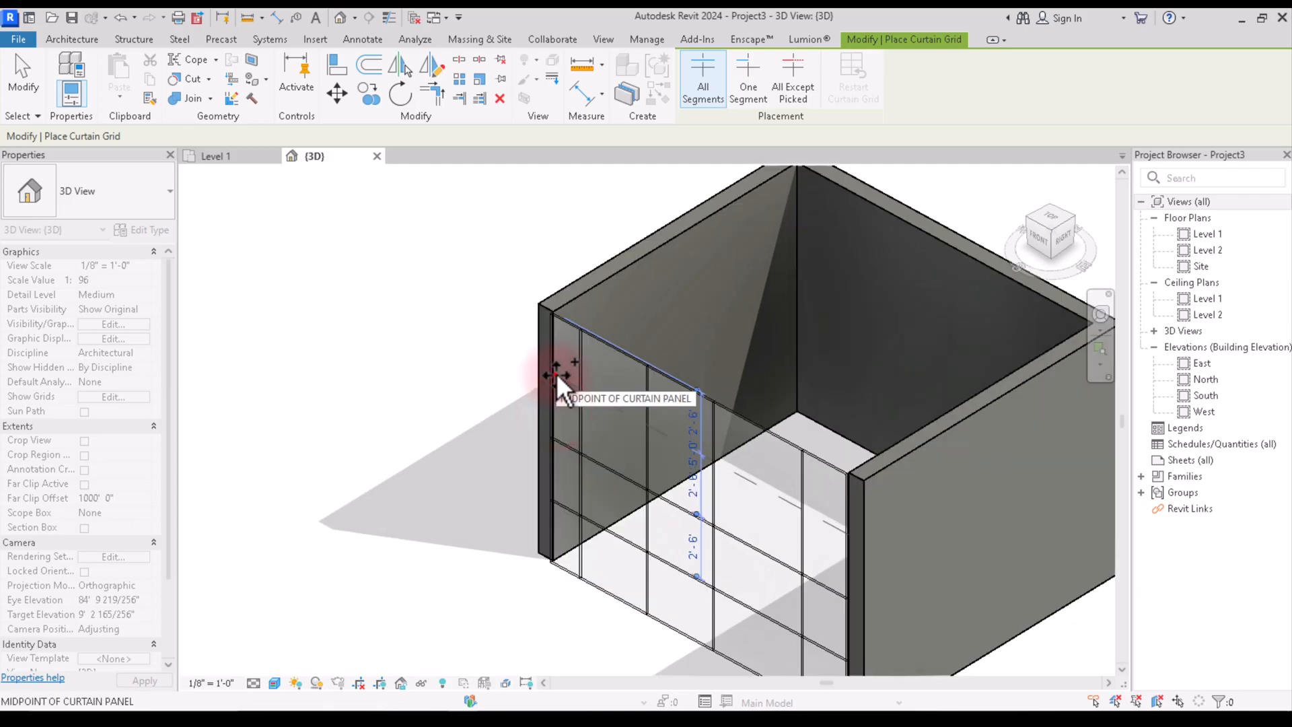
pyautogui.scroll(-2, 624, 380)
pyautogui.scroll(1, 668, 249)
pyautogui.scroll(-2, 633, 208)
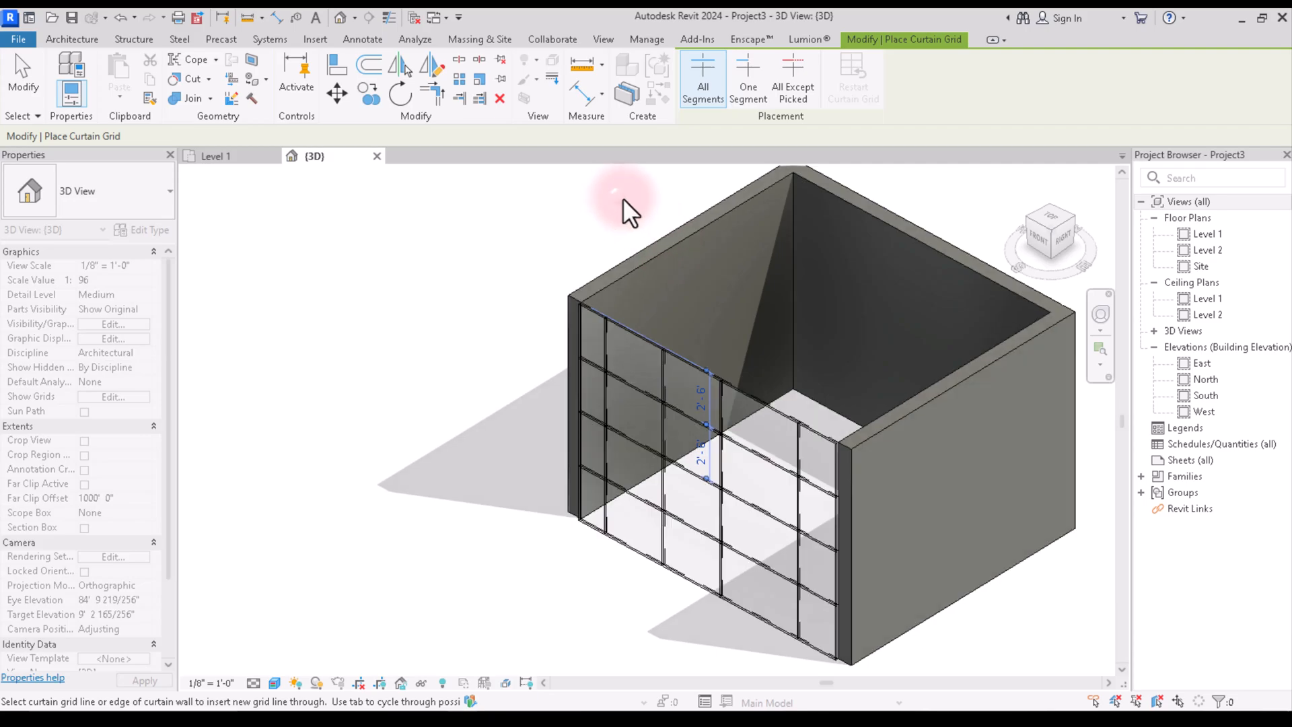
pyautogui.scroll(3, 450, 354)
pyautogui.rightClick(465, 354)
pyautogui.click(491, 362)
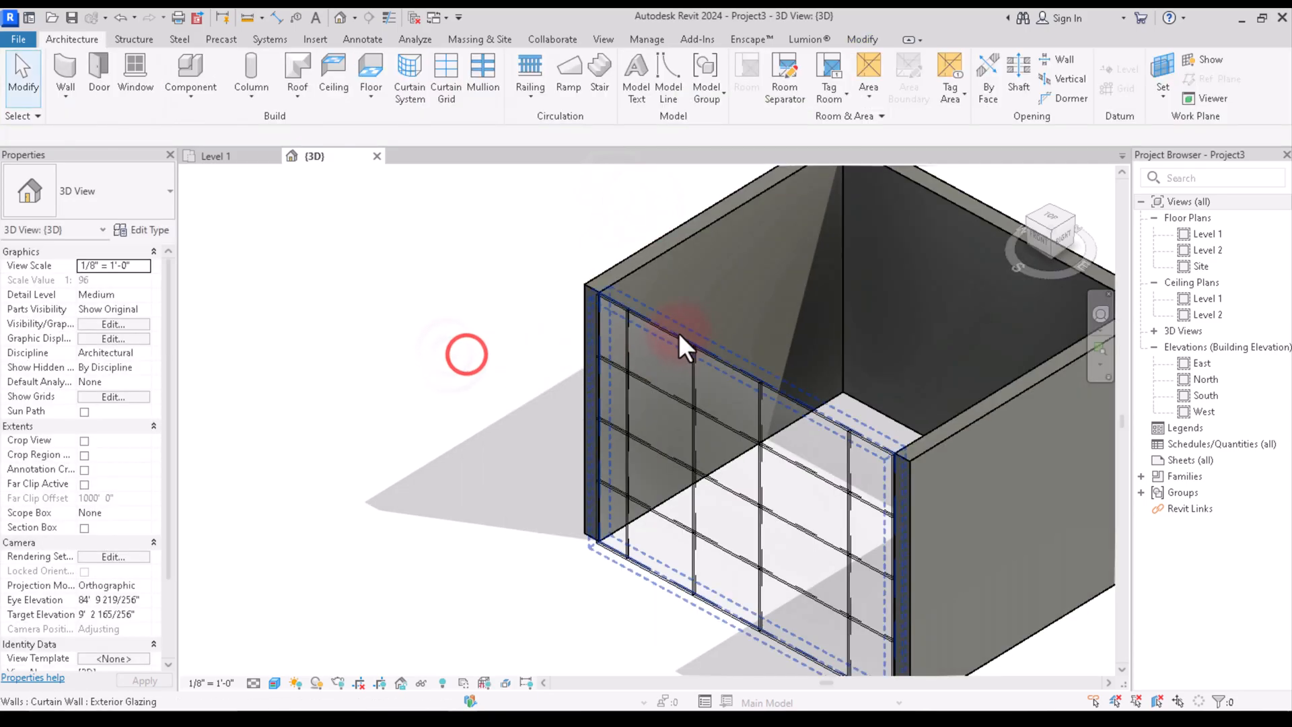
# In the glazed wall's type properties, set Curtain Panel to System Panel : Solid and Join Condition to Horizontal Grid Continuous.
pyautogui.scroll(-2, 747, 466)
pyautogui.scroll(4, 734, 467)
pyautogui.scroll(2, 867, 479)
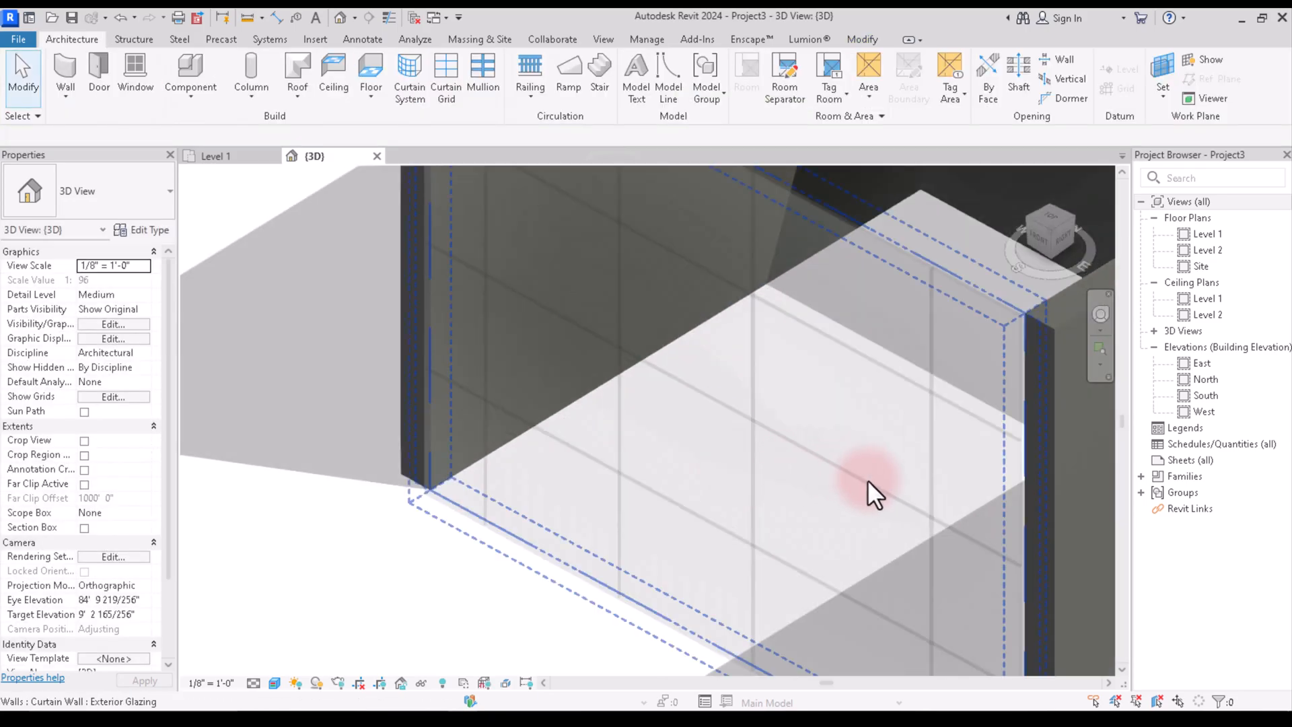
pyautogui.scroll(-3, 862, 349)
pyautogui.click(859, 333)
pyautogui.scroll(-2, 564, 443)
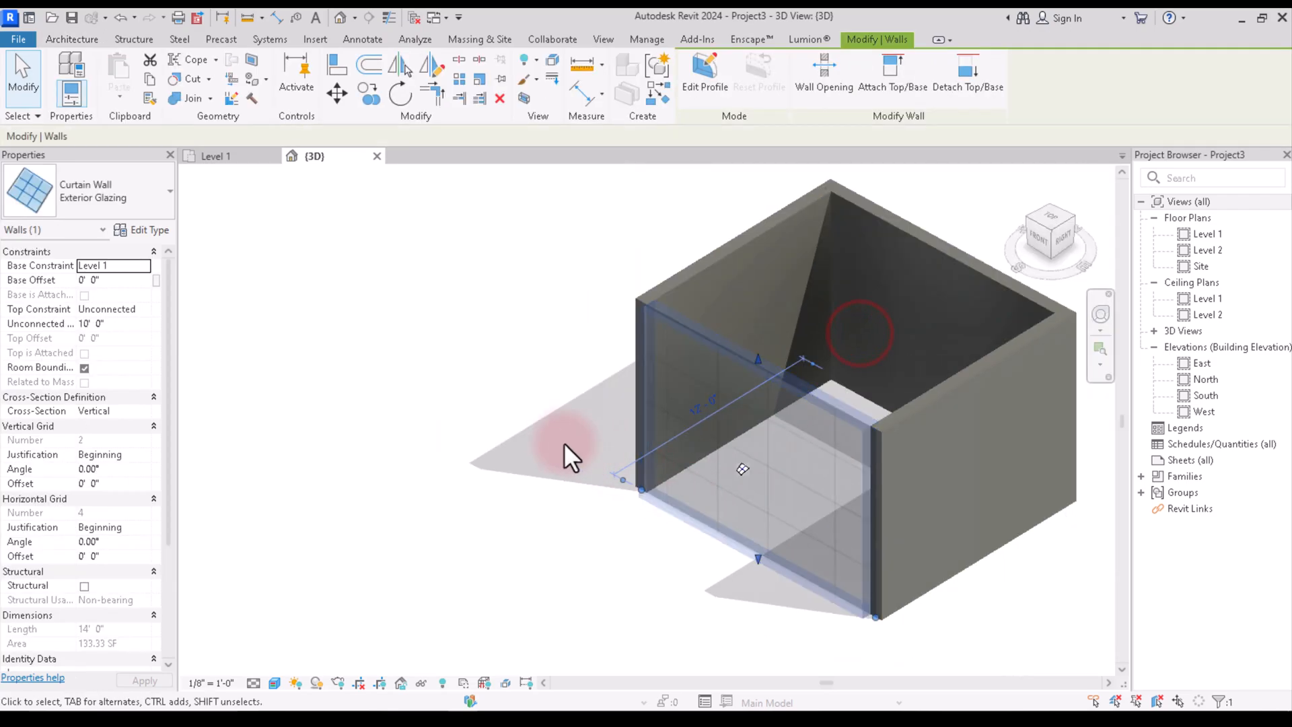
pyautogui.scroll(2, 559, 440)
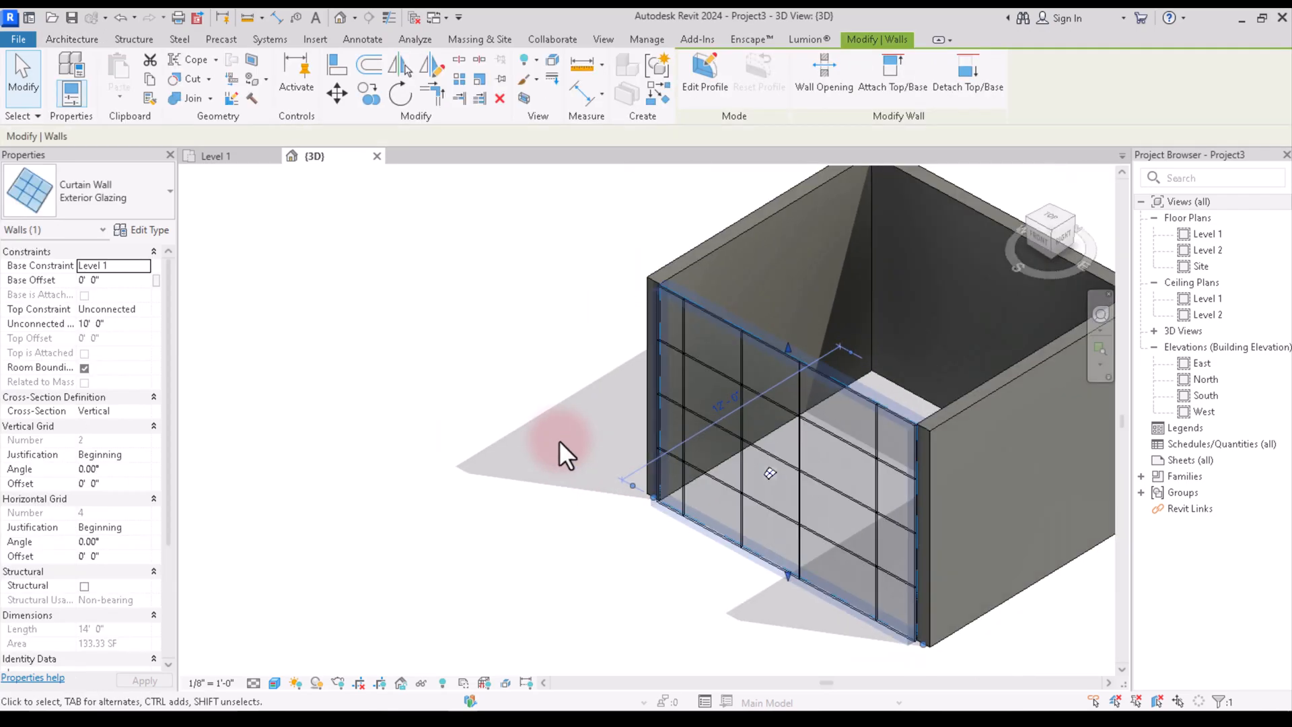
pyautogui.click(156, 228)
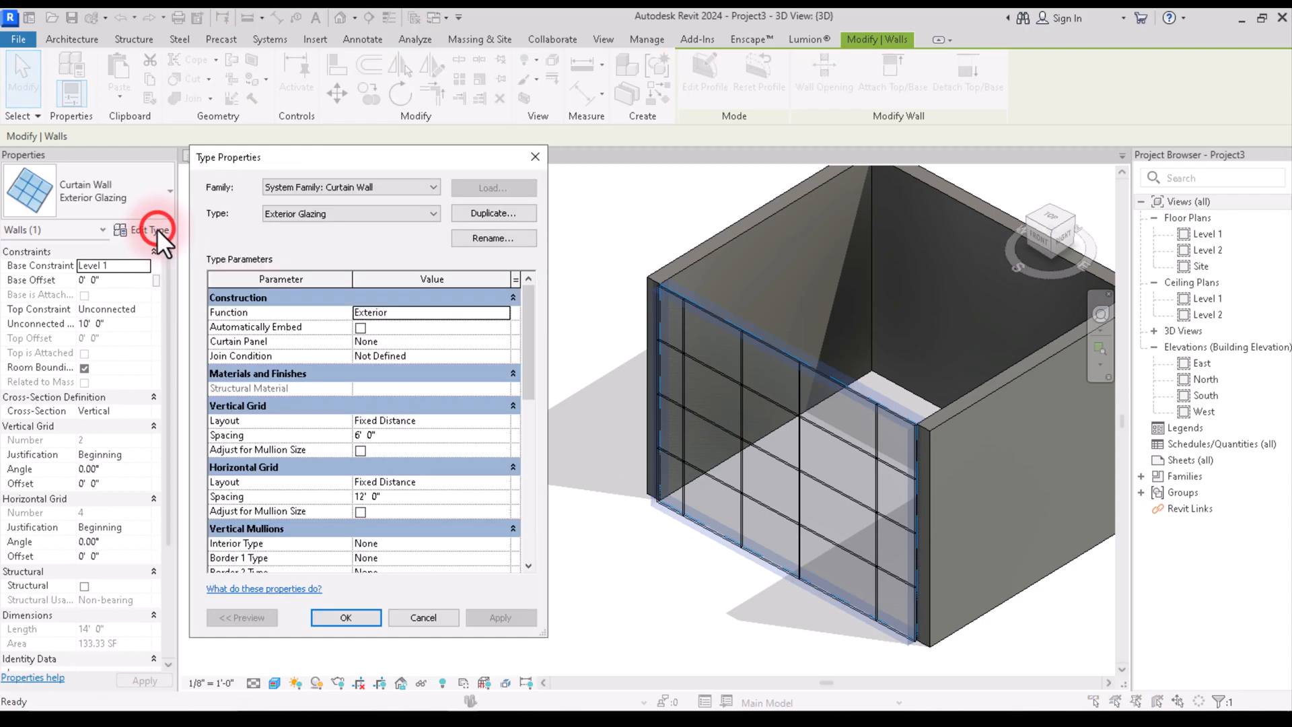
pyautogui.click(492, 344)
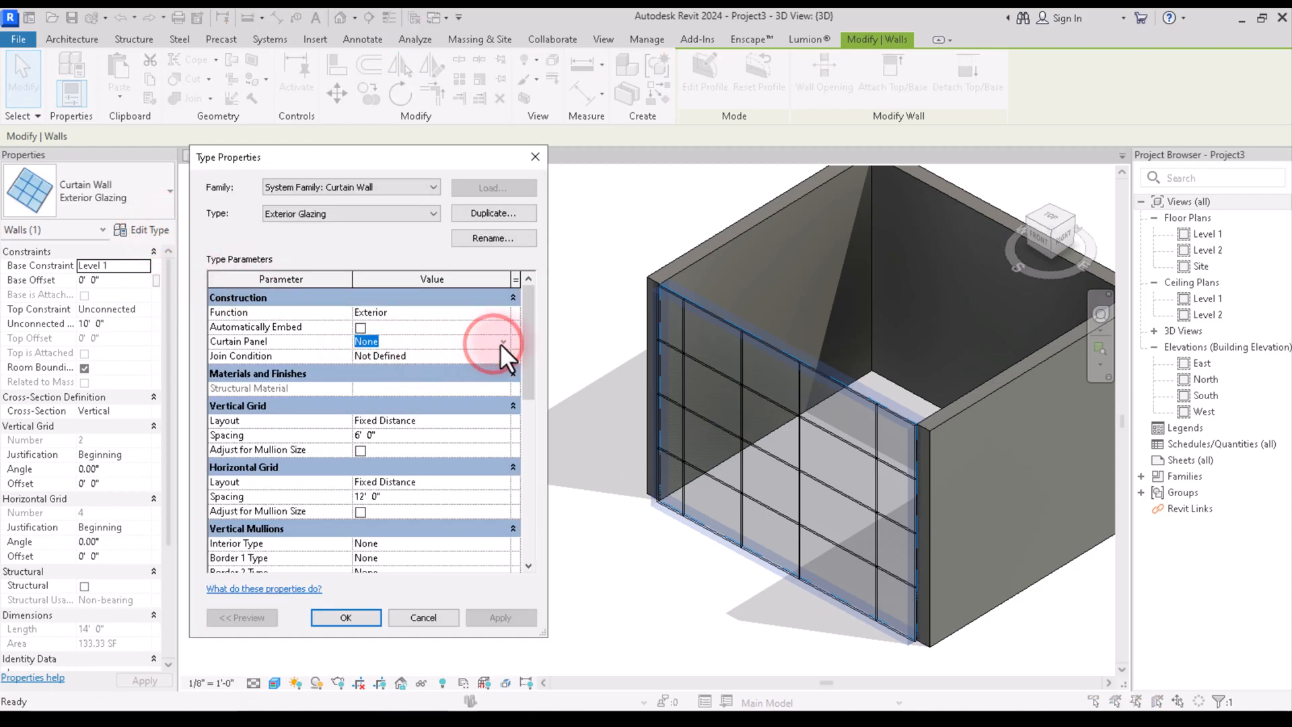
pyautogui.click(499, 343)
pyautogui.scroll(-8, 504, 406)
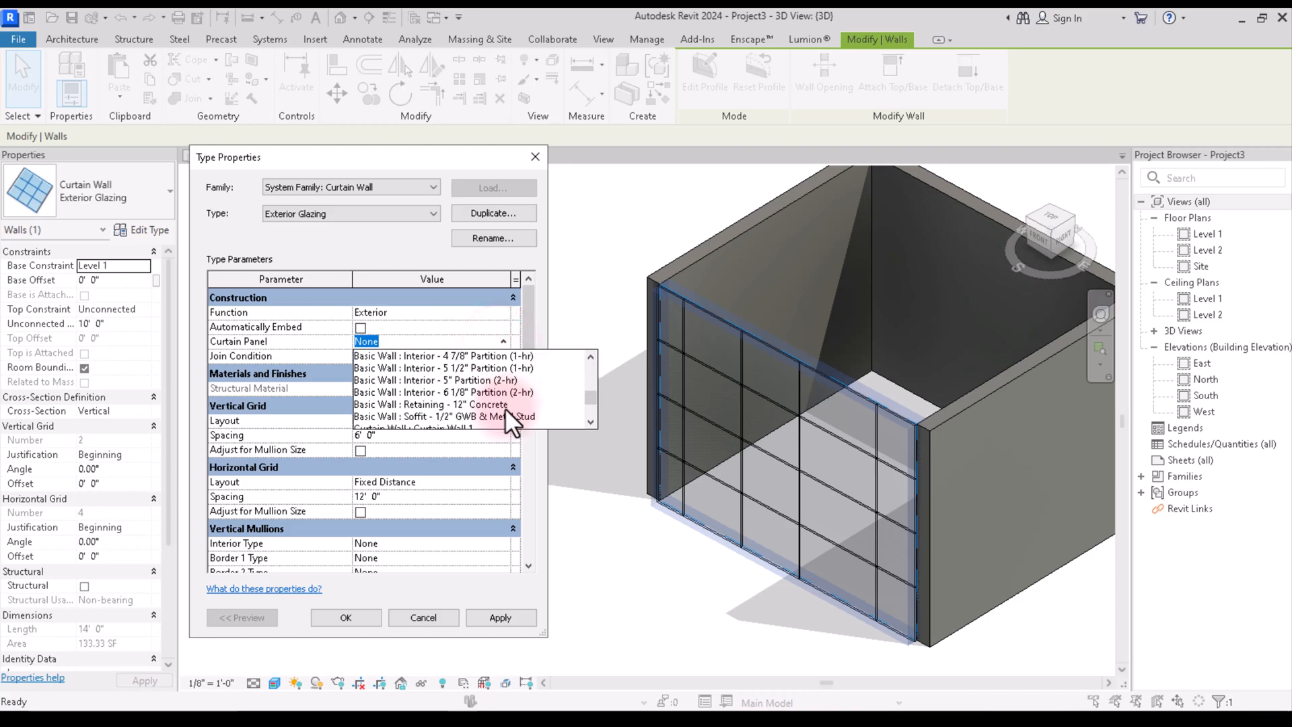
pyautogui.click(411, 415)
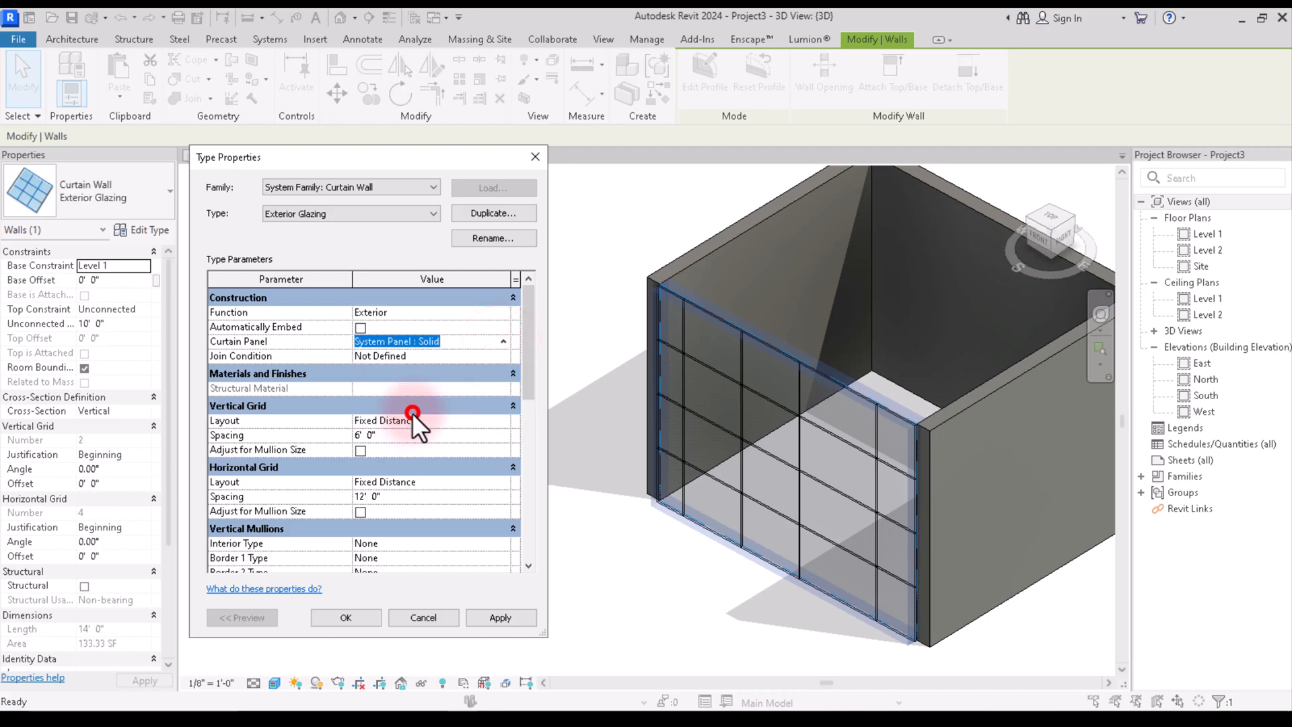
pyautogui.click(504, 356)
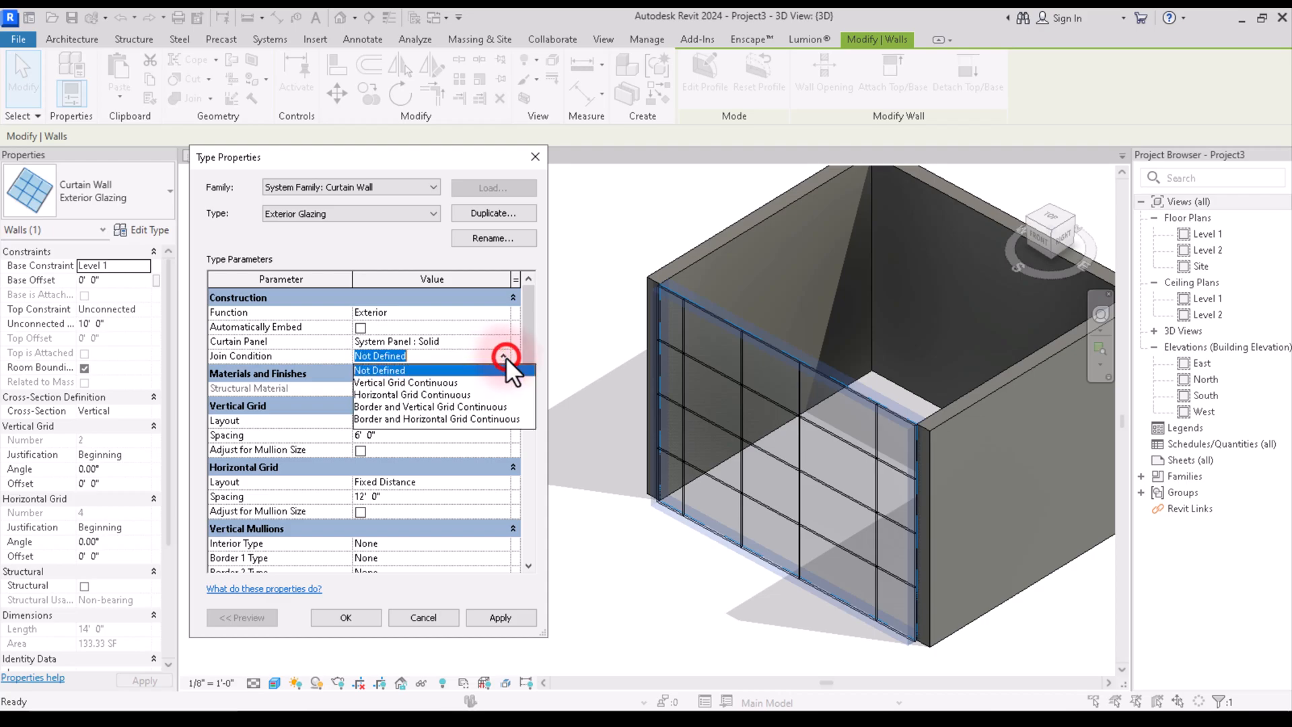
pyautogui.click(416, 394)
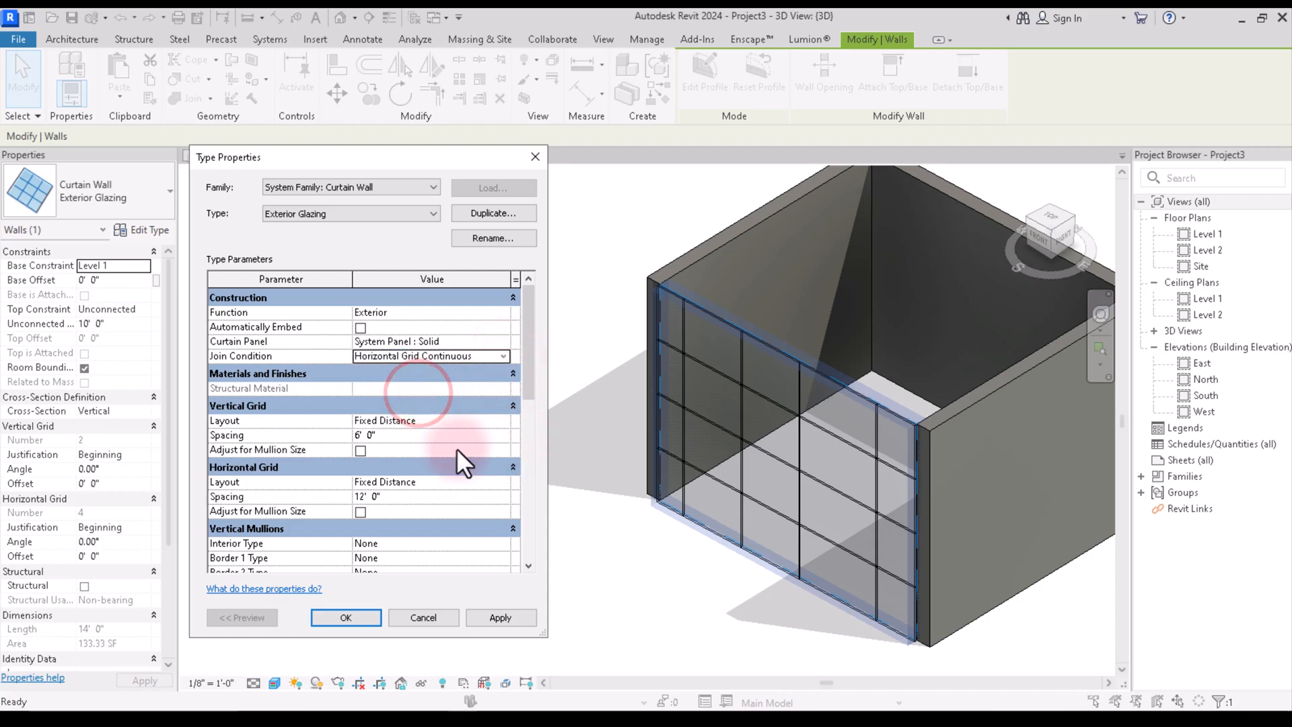
# Set the vertical mullions' interior, border 1 and border 2 types to Rectangular Mullion : 1" Square and apply the changes.
pyautogui.scroll(-2, 457, 464)
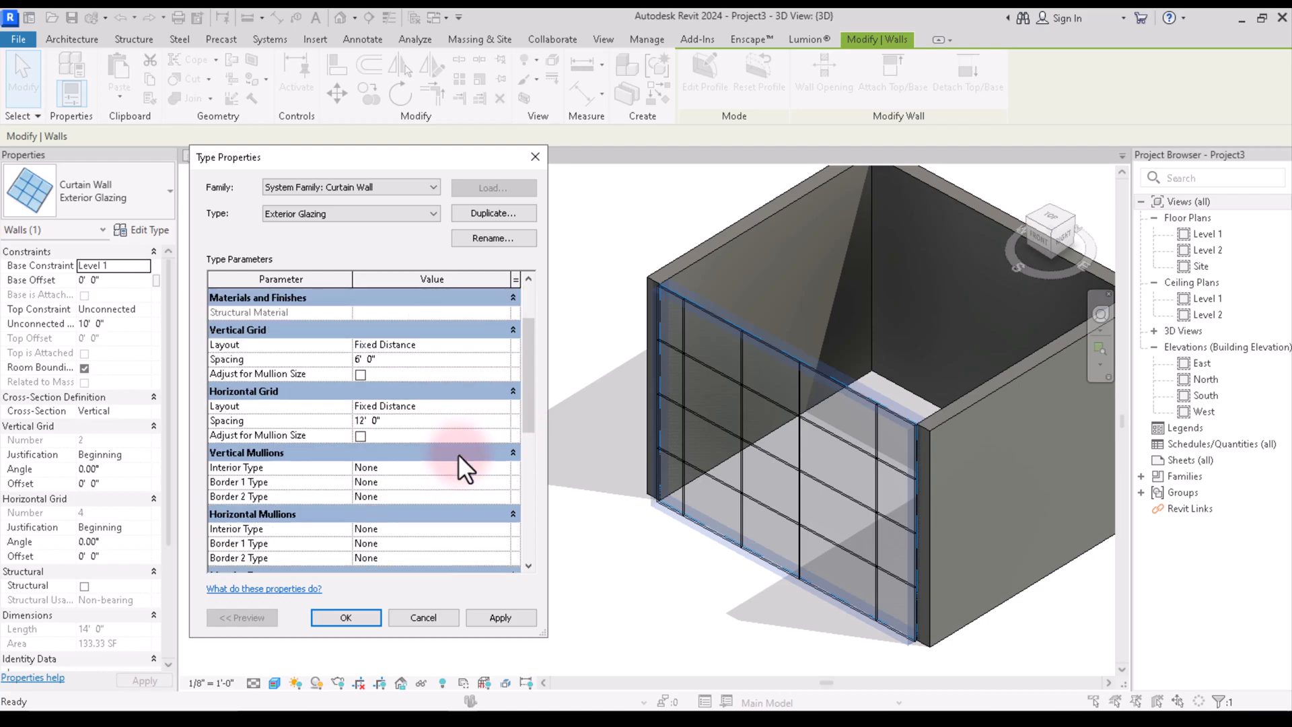
pyautogui.scroll(-1, 341, 447)
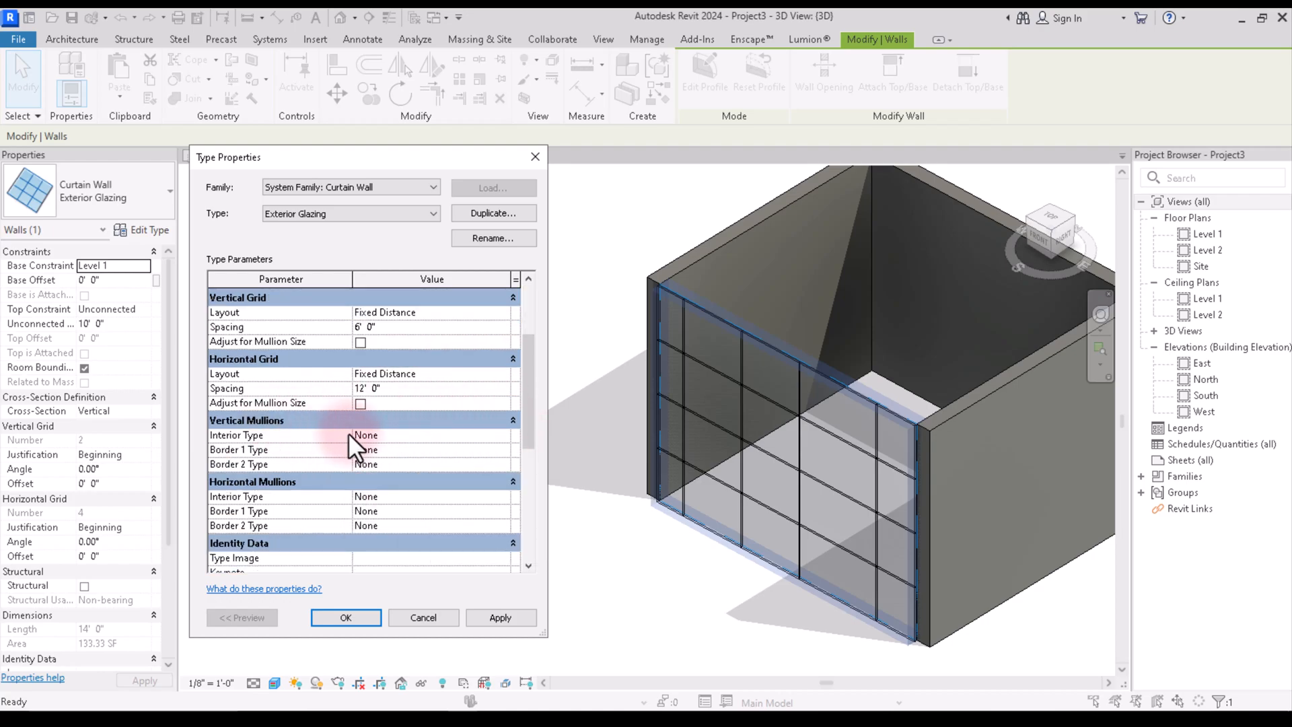
pyautogui.click(506, 434)
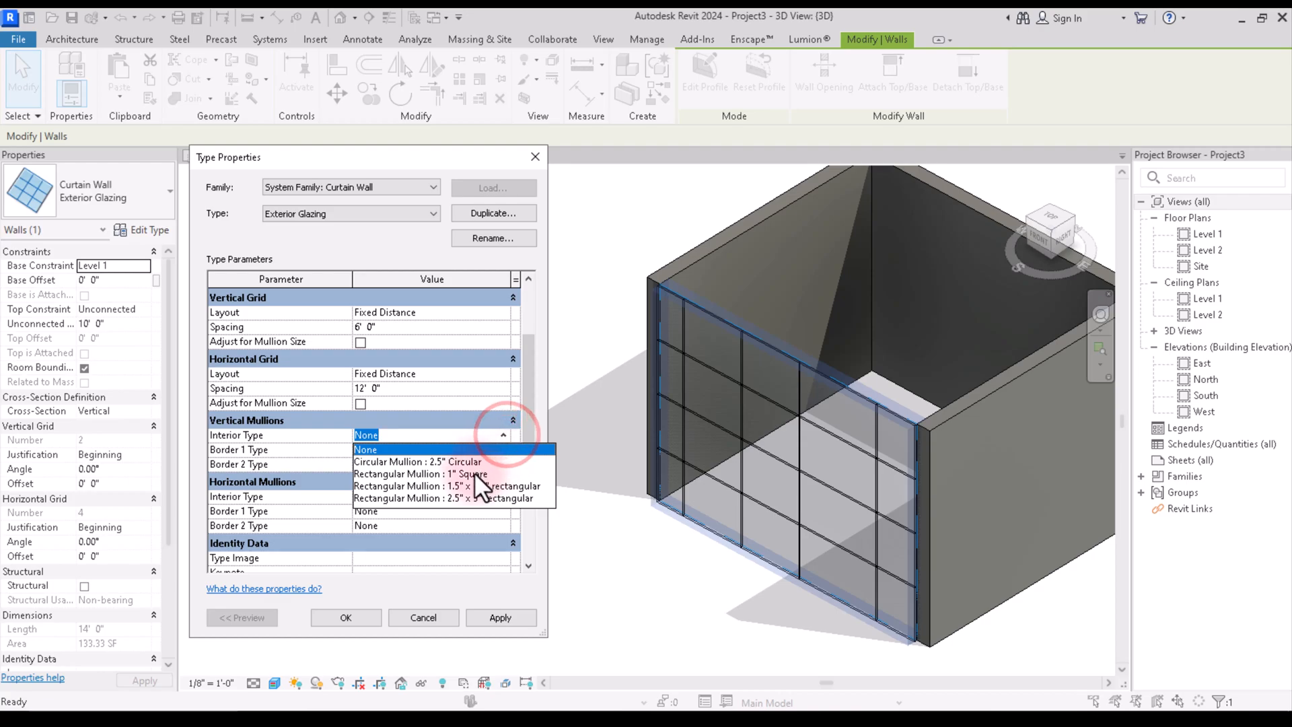
pyautogui.click(474, 471)
pyautogui.click(503, 448)
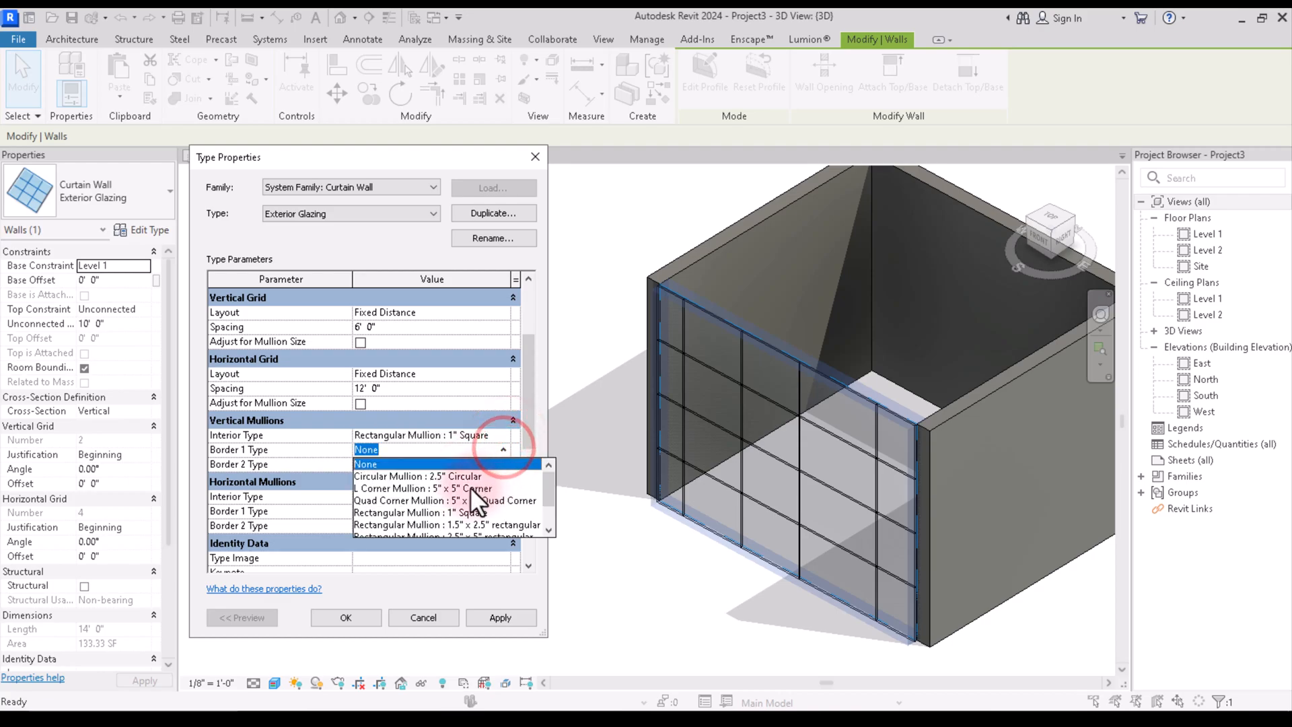
pyautogui.click(467, 511)
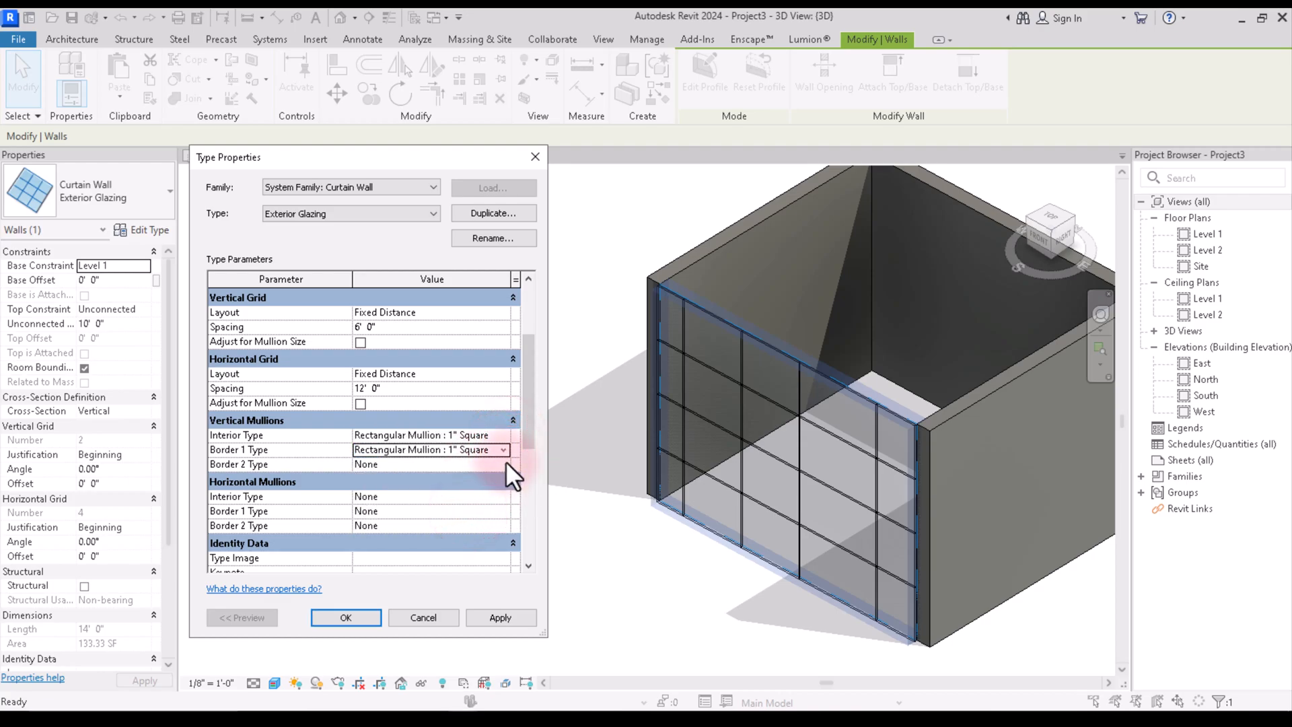
pyautogui.click(505, 463)
pyautogui.click(475, 527)
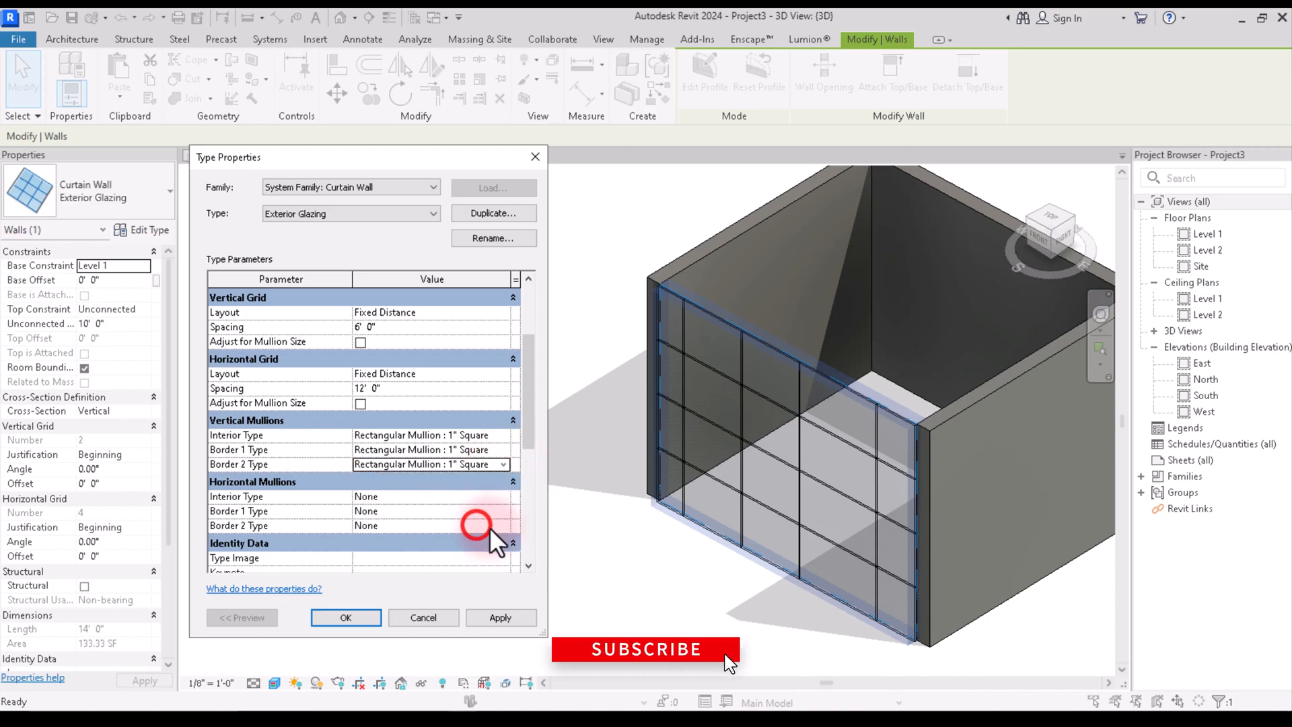
pyautogui.click(508, 619)
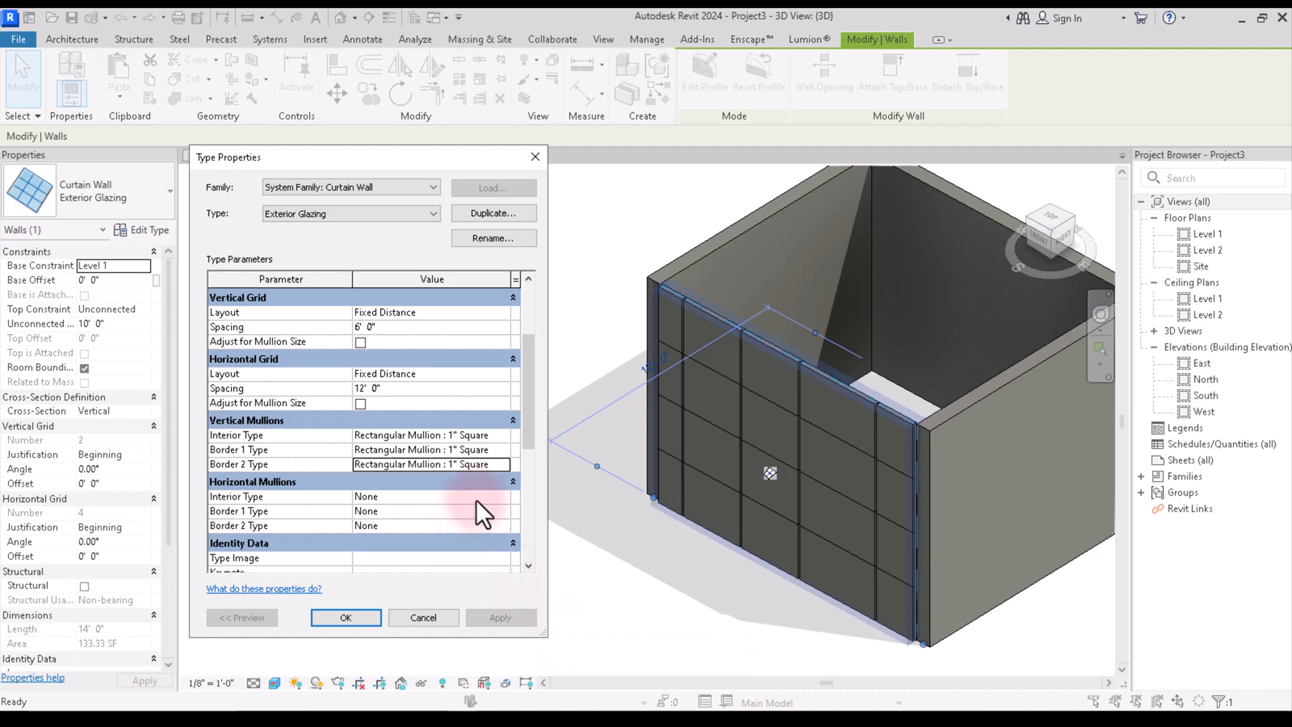
# Set the horizontal mullions' interior, border 1 and border 2 types to Rectangular Mullion : 1" Square and confirm the type properties.
pyautogui.click(506, 498)
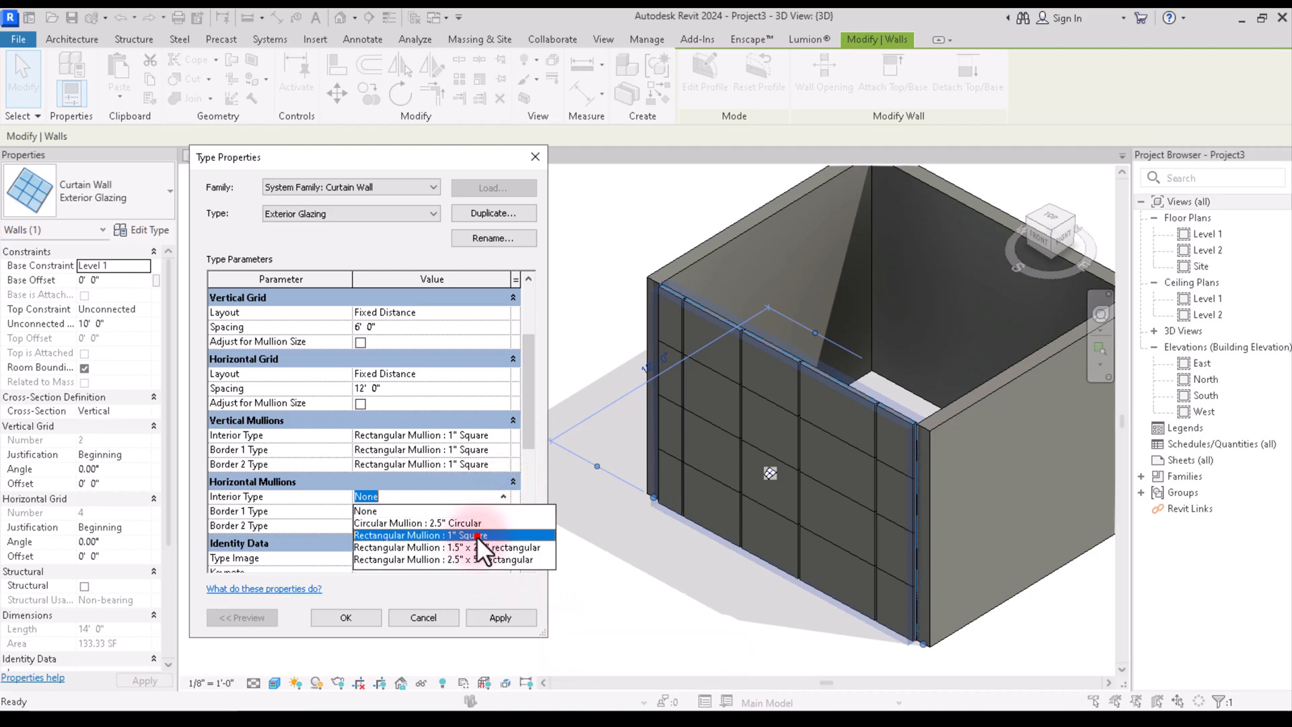
pyautogui.click(476, 536)
pyautogui.click(501, 511)
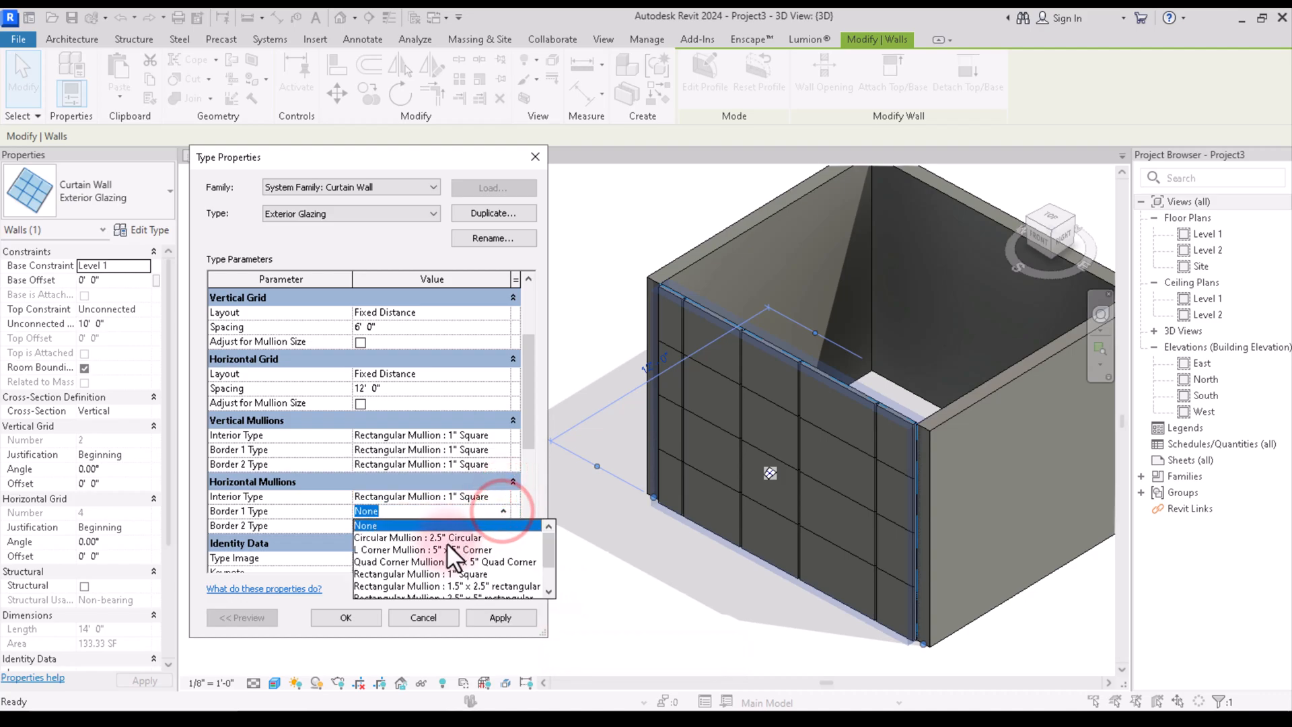
pyautogui.click(473, 574)
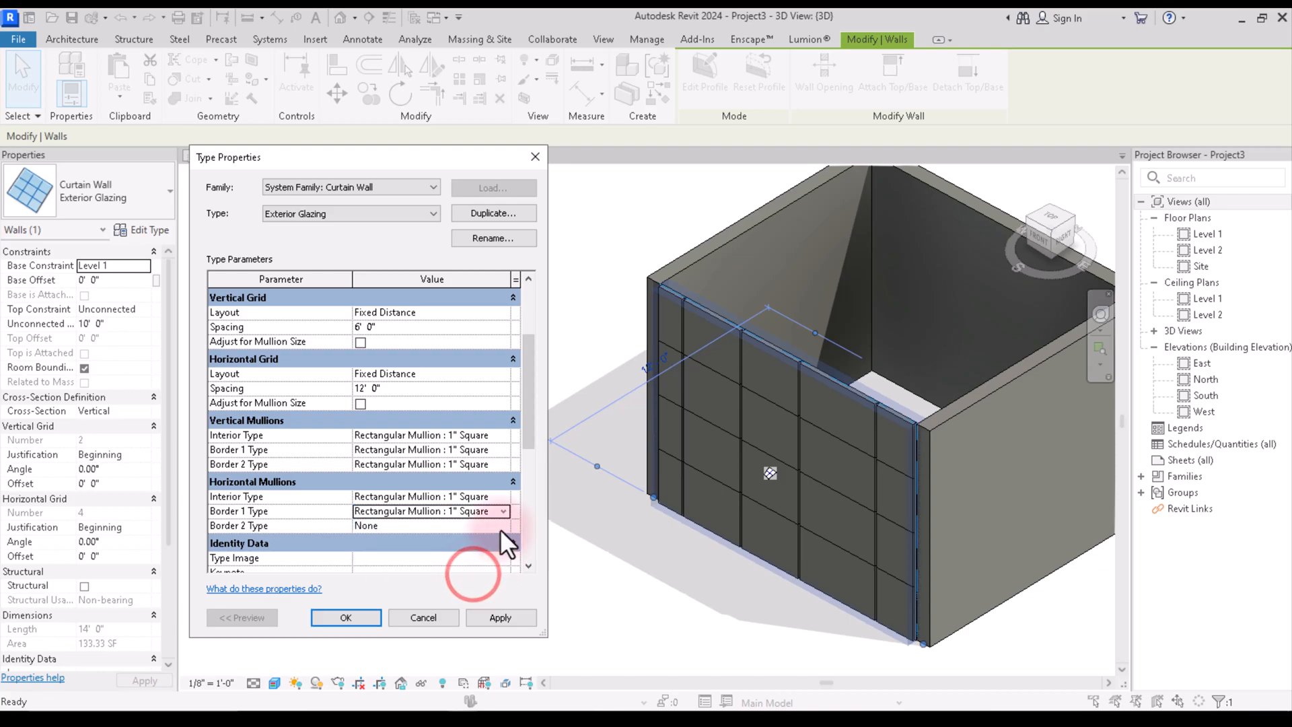
pyautogui.click(501, 526)
pyautogui.click(478, 588)
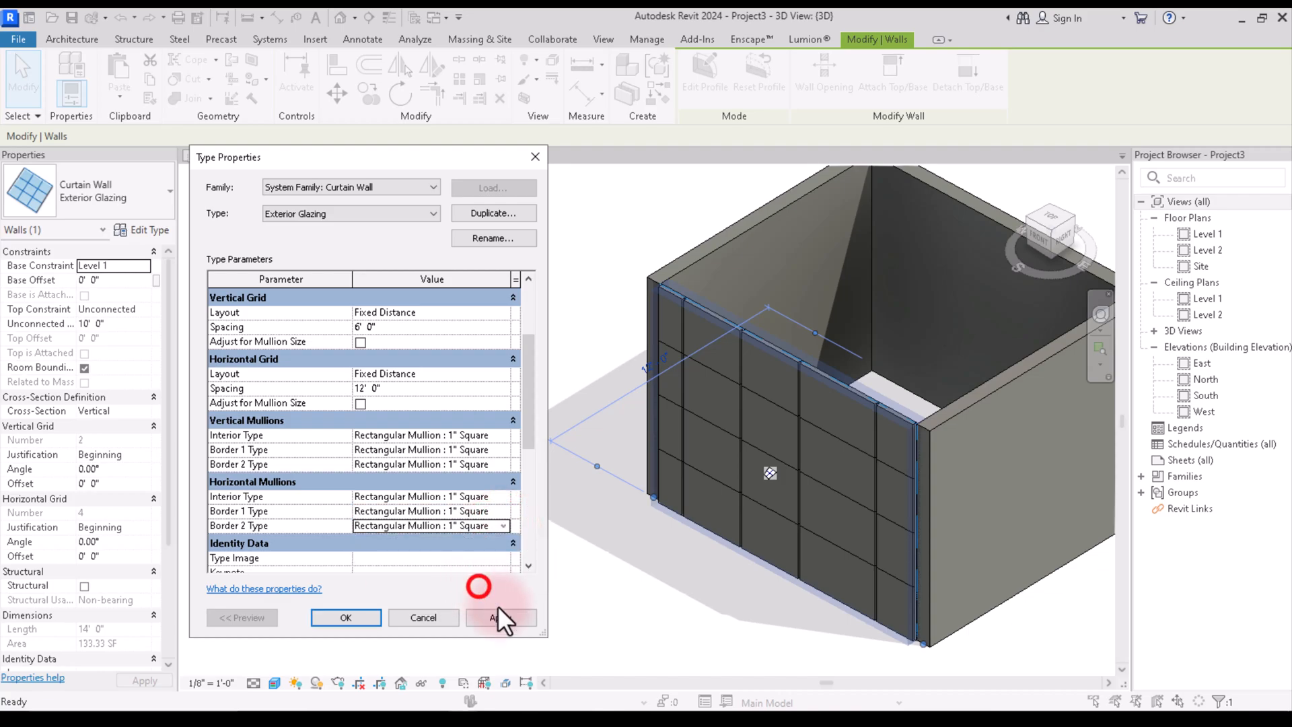
pyautogui.click(514, 621)
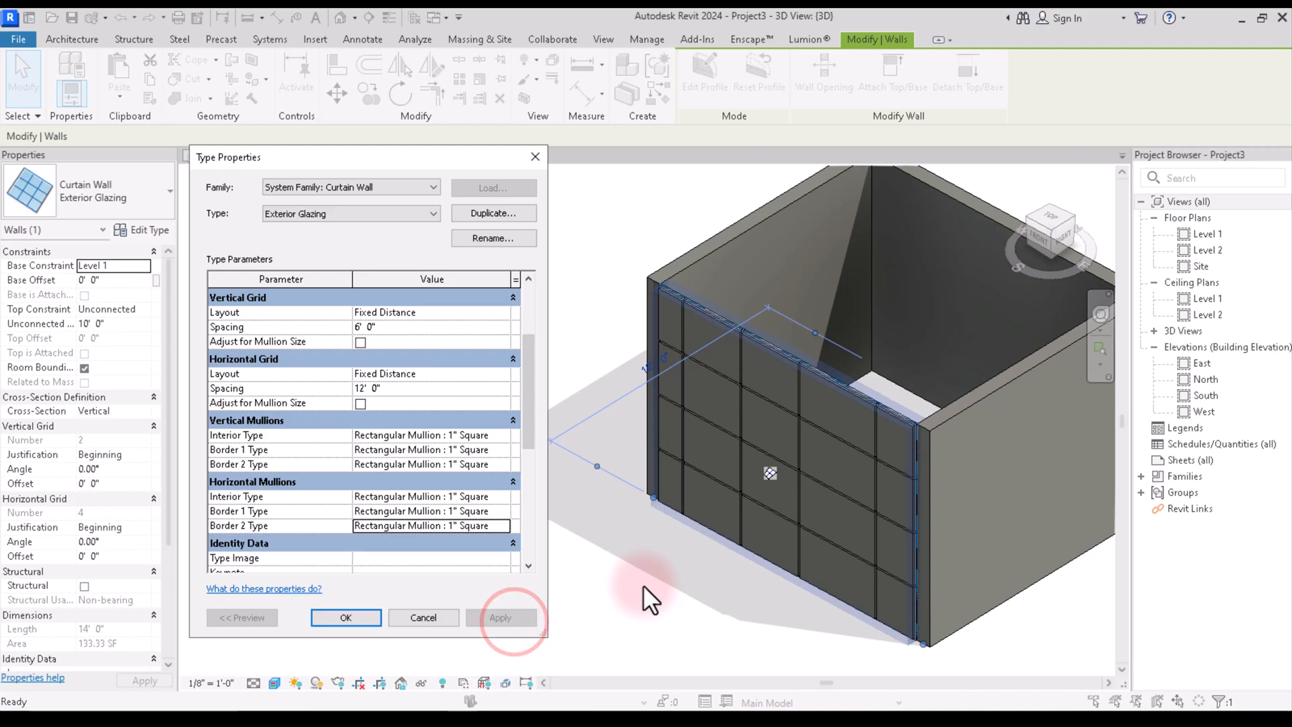
pyautogui.scroll(-1, 486, 515)
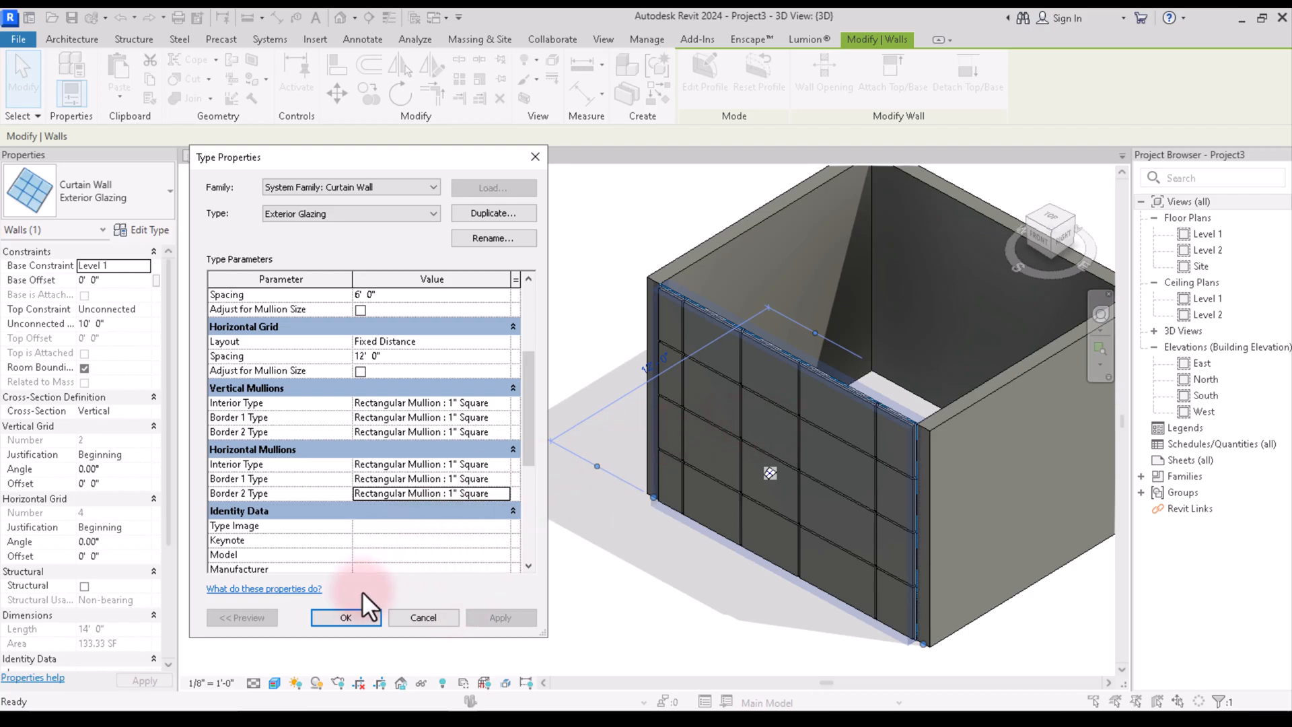
pyautogui.click(345, 617)
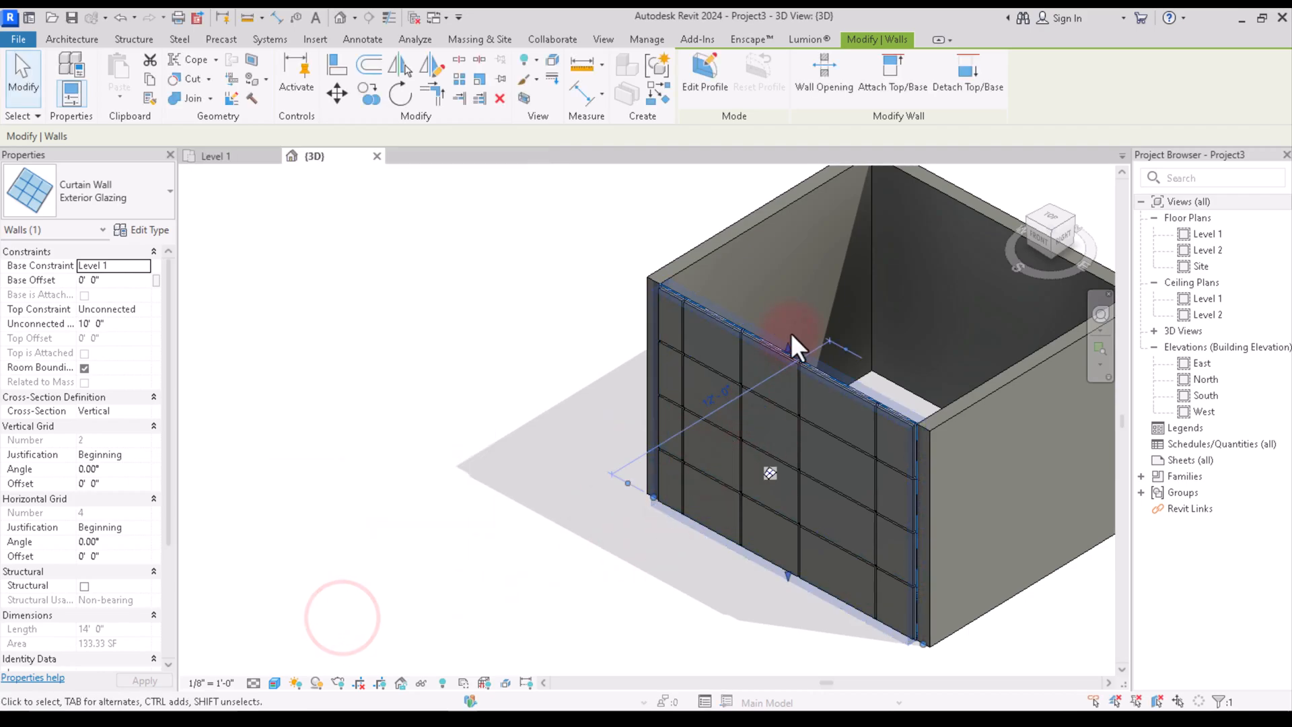
# Deselect the glazed wall and examine its mullions and their intersections up close on the outer face.
pyautogui.scroll(3, 705, 350)
pyautogui.scroll(5, 705, 350)
pyautogui.click(773, 428)
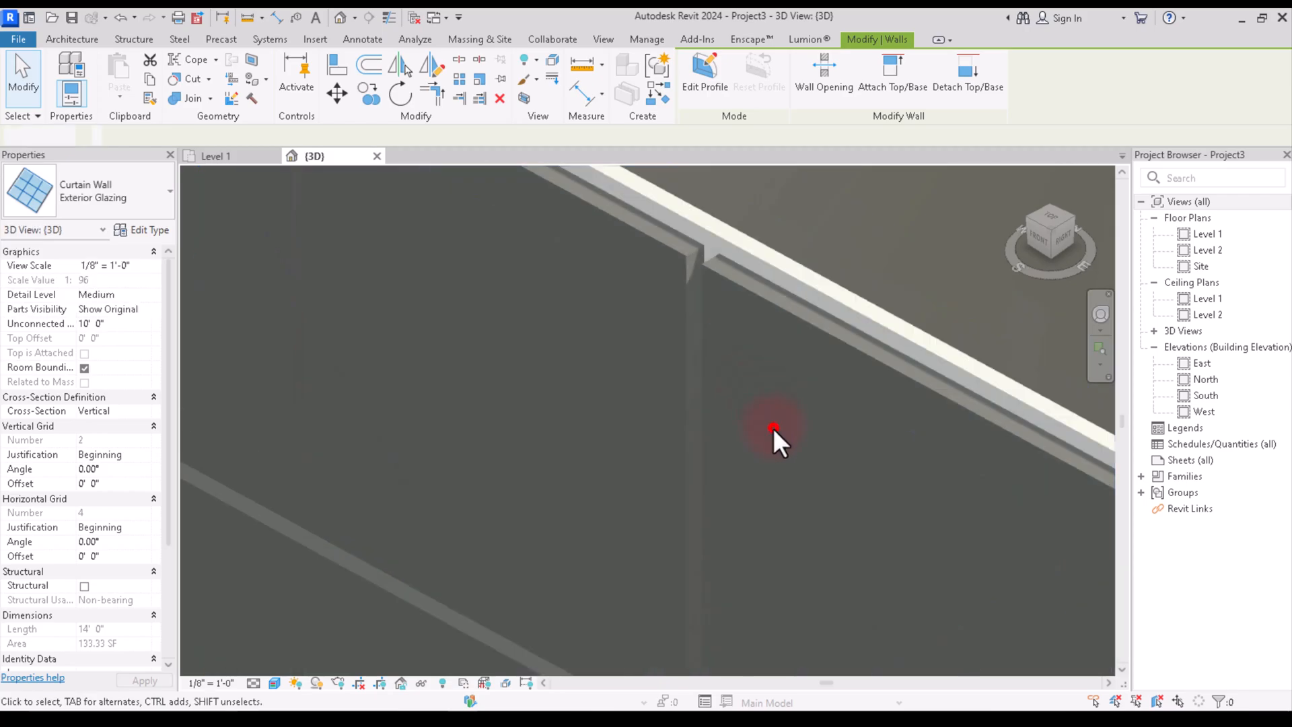
pyautogui.scroll(-3, 862, 395)
pyautogui.scroll(8, 774, 326)
pyautogui.scroll(-9, 778, 382)
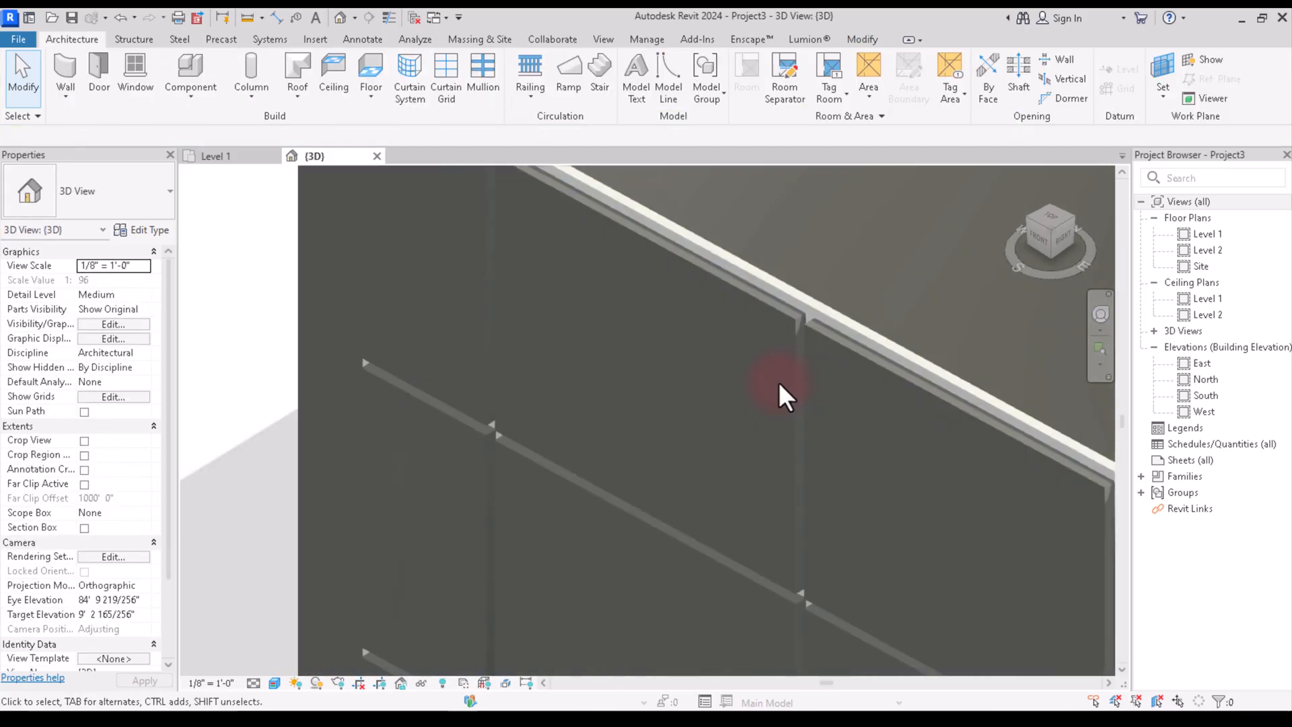
pyautogui.scroll(4, 577, 425)
pyautogui.scroll(-3, 664, 370)
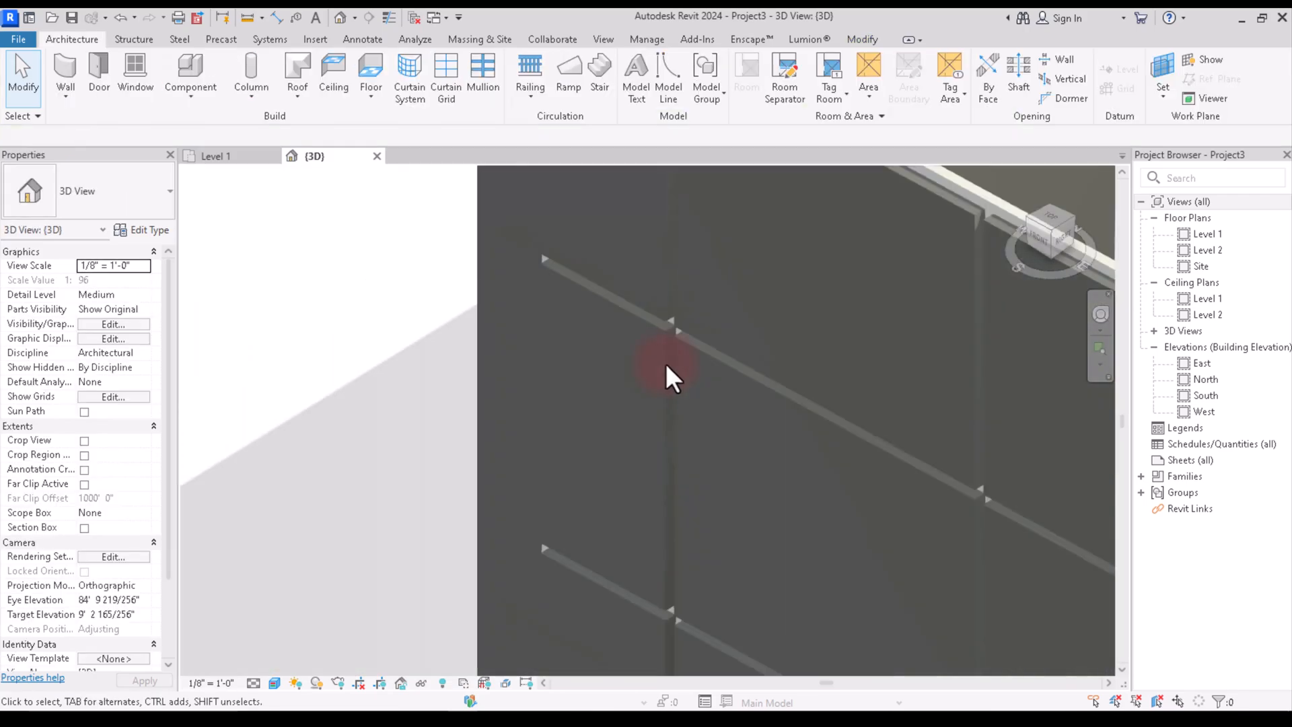
pyautogui.scroll(-10, 663, 366)
# Examine the mullion joints from inside the room, then the whole glazed wall from the front.
pyautogui.moveTo(1069, 244); pyautogui.dragTo(717, 219)
pyautogui.scroll(-3, 935, 336)
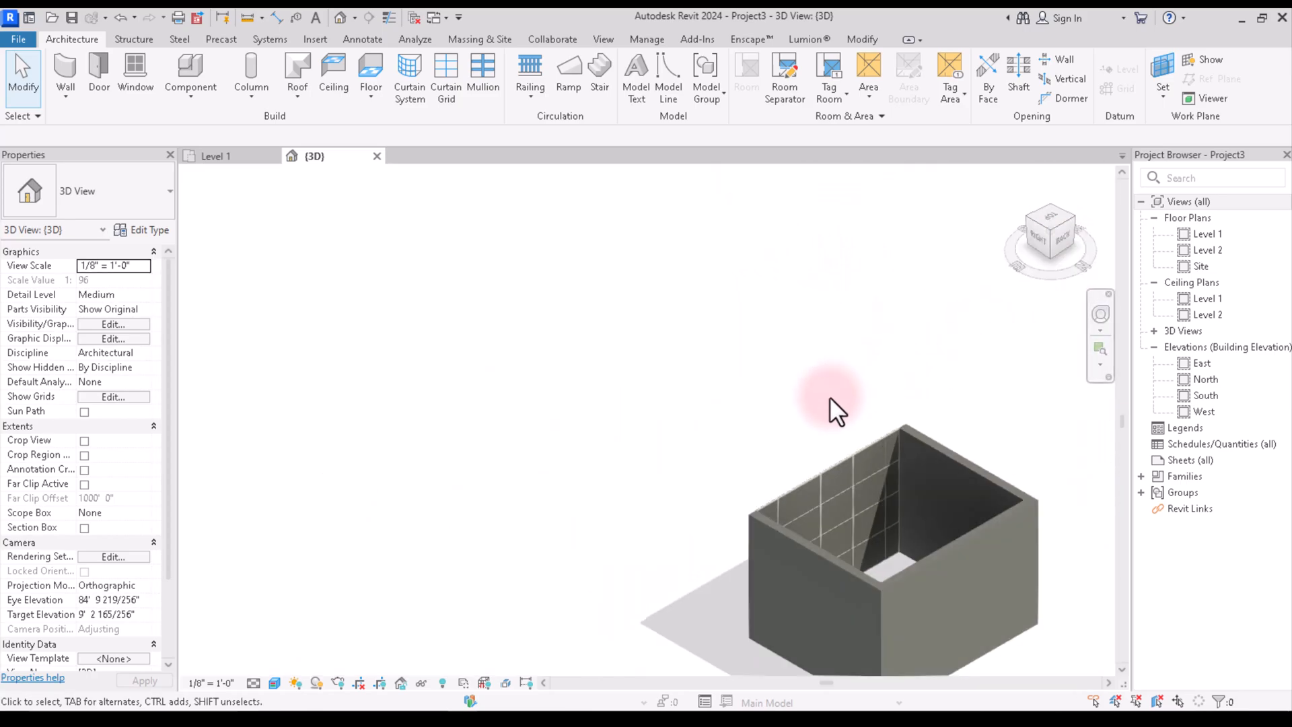
pyautogui.scroll(4, 845, 482)
pyautogui.scroll(5, 845, 482)
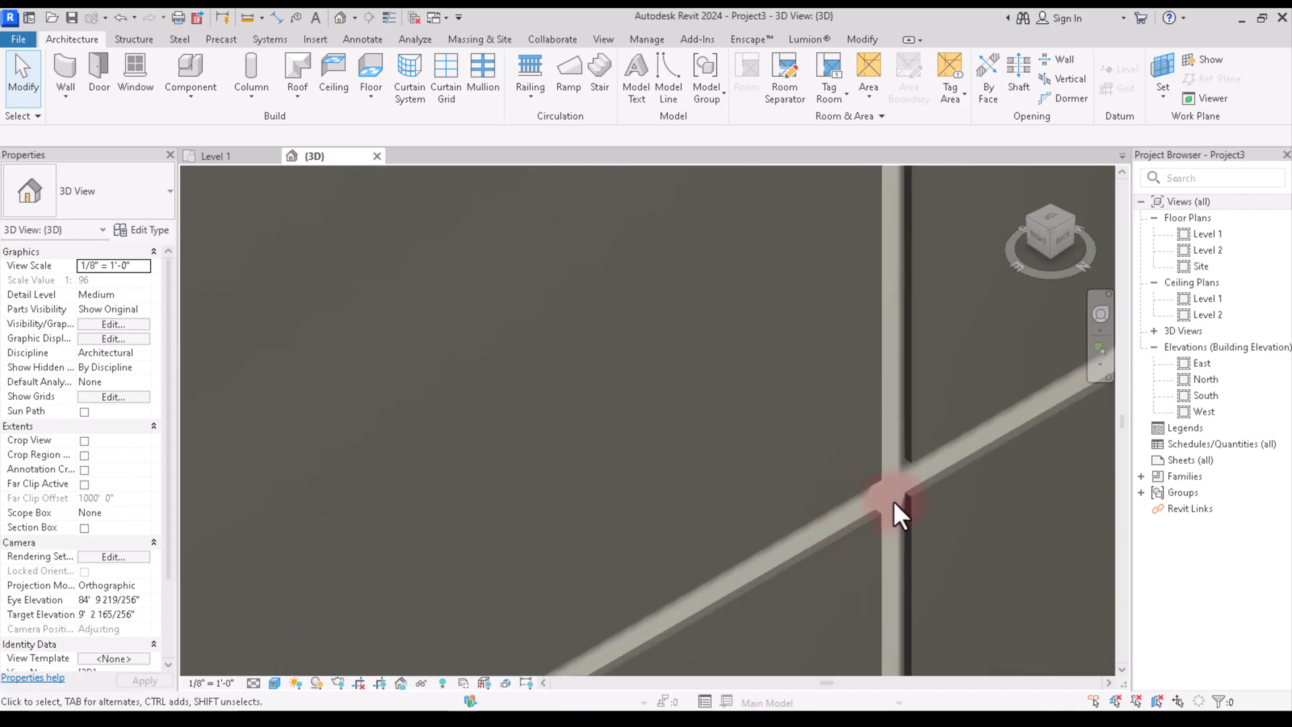
pyautogui.scroll(-10, 865, 435)
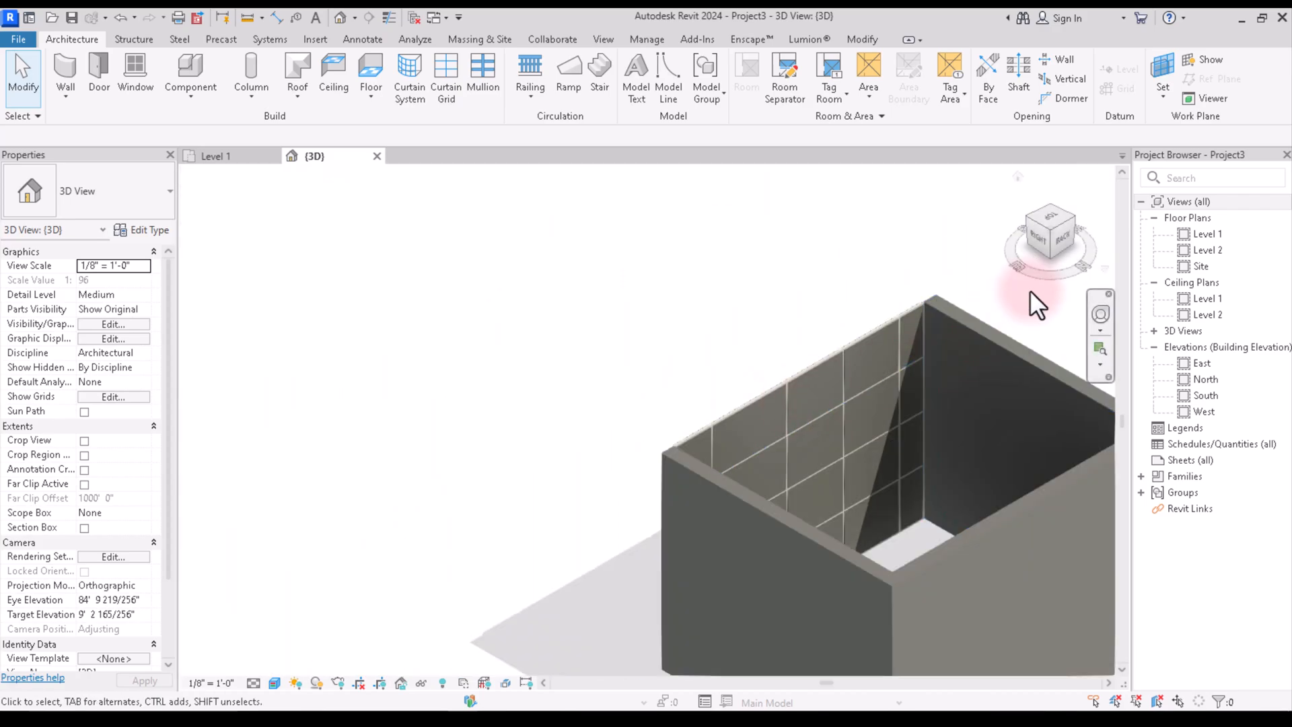
pyautogui.moveTo(1047, 246); pyautogui.dragTo(486, 199)
pyautogui.scroll(-4, 697, 549)
pyautogui.scroll(5, 702, 447)
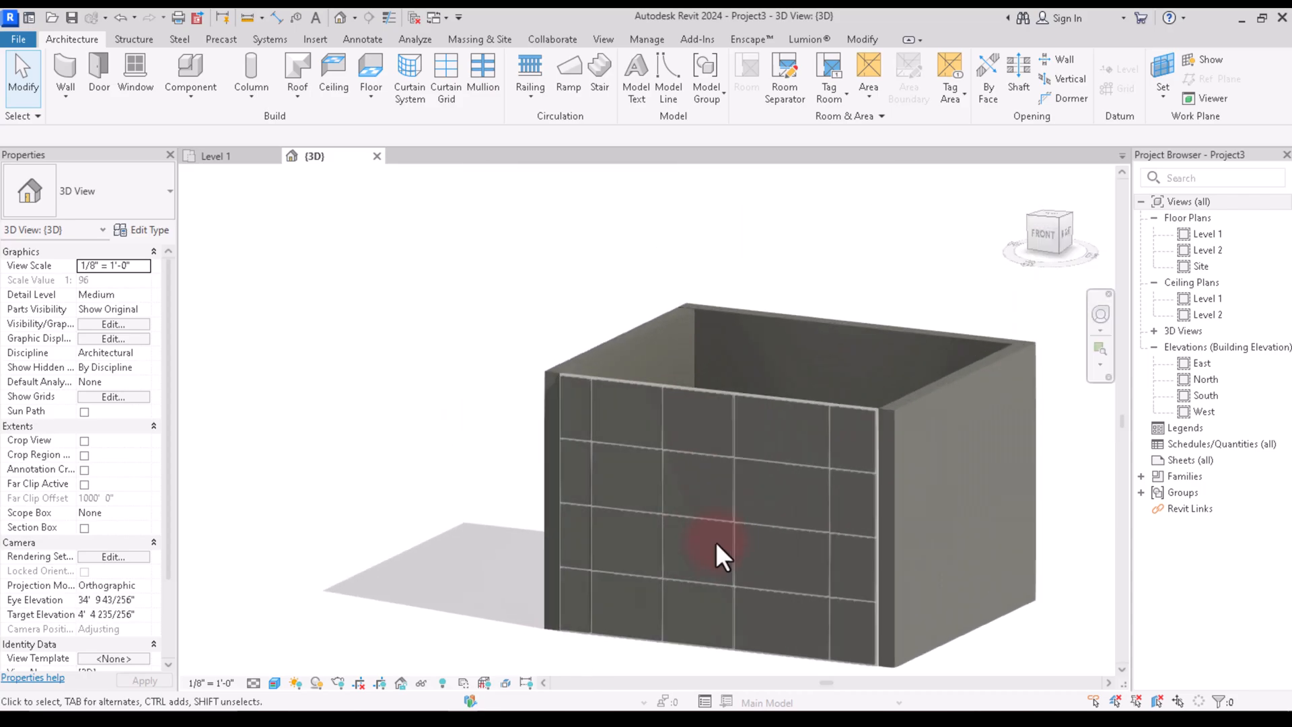
pyautogui.scroll(-3, 780, 478)
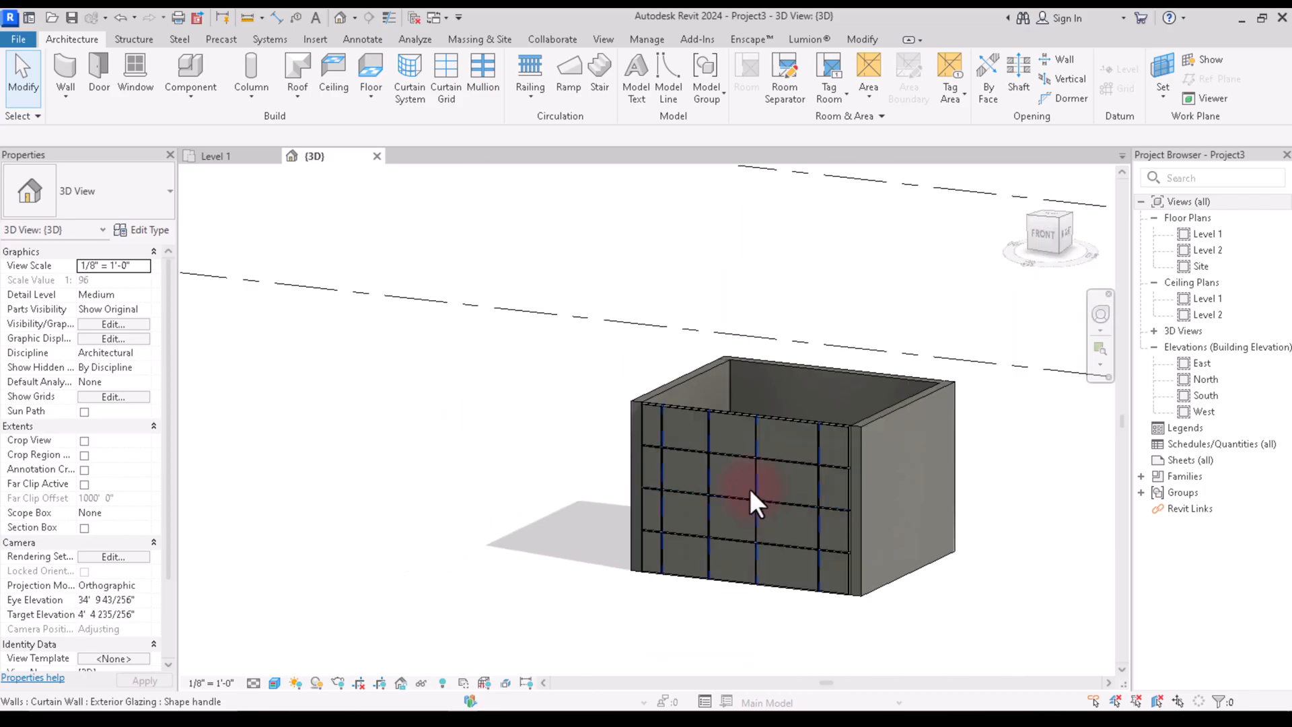
pyautogui.scroll(3, 756, 430)
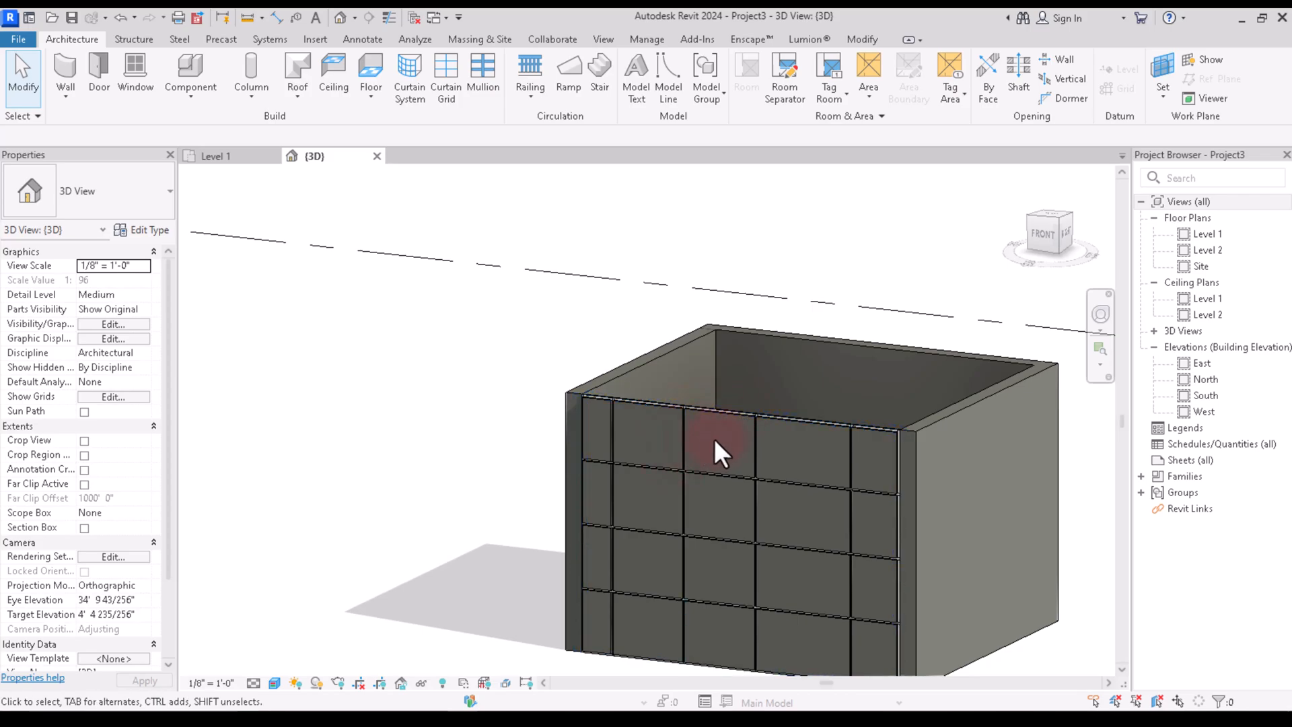
# Select the whole glazed wall and set its vertical grid angle to 45°.
pyautogui.click(682, 441)
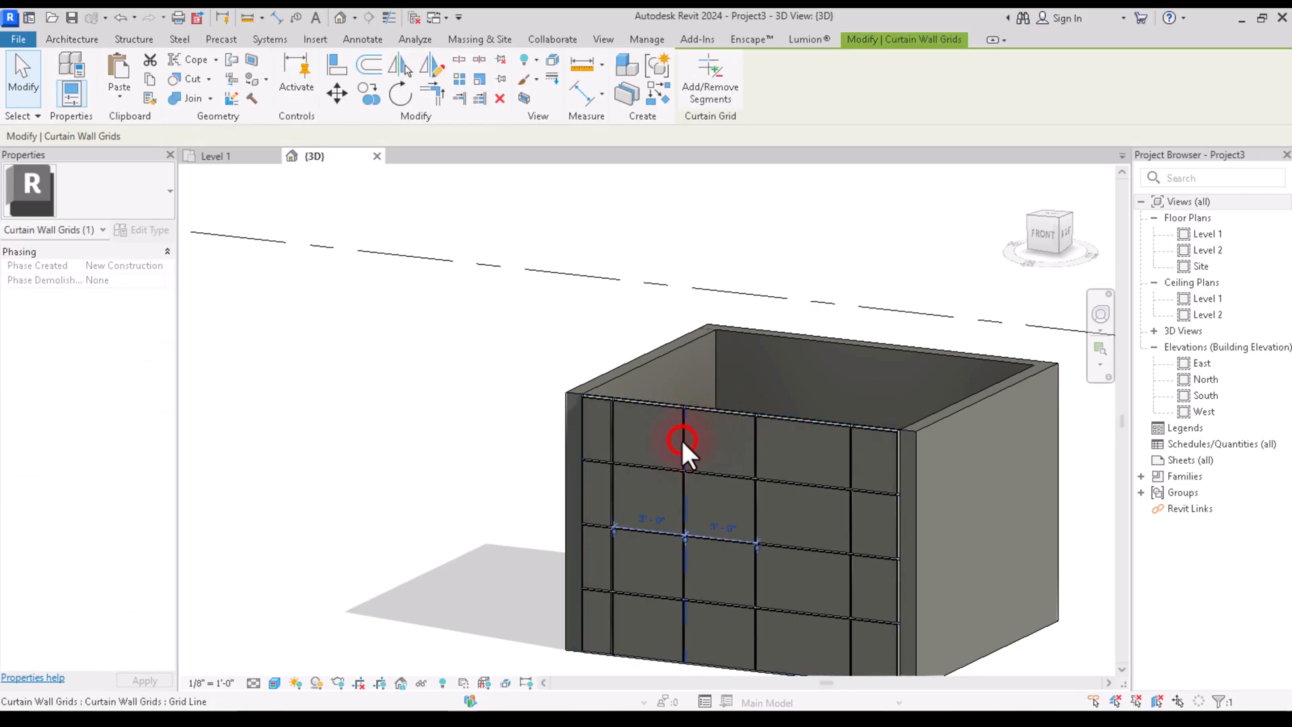
pyautogui.click(448, 446)
pyautogui.click(609, 490)
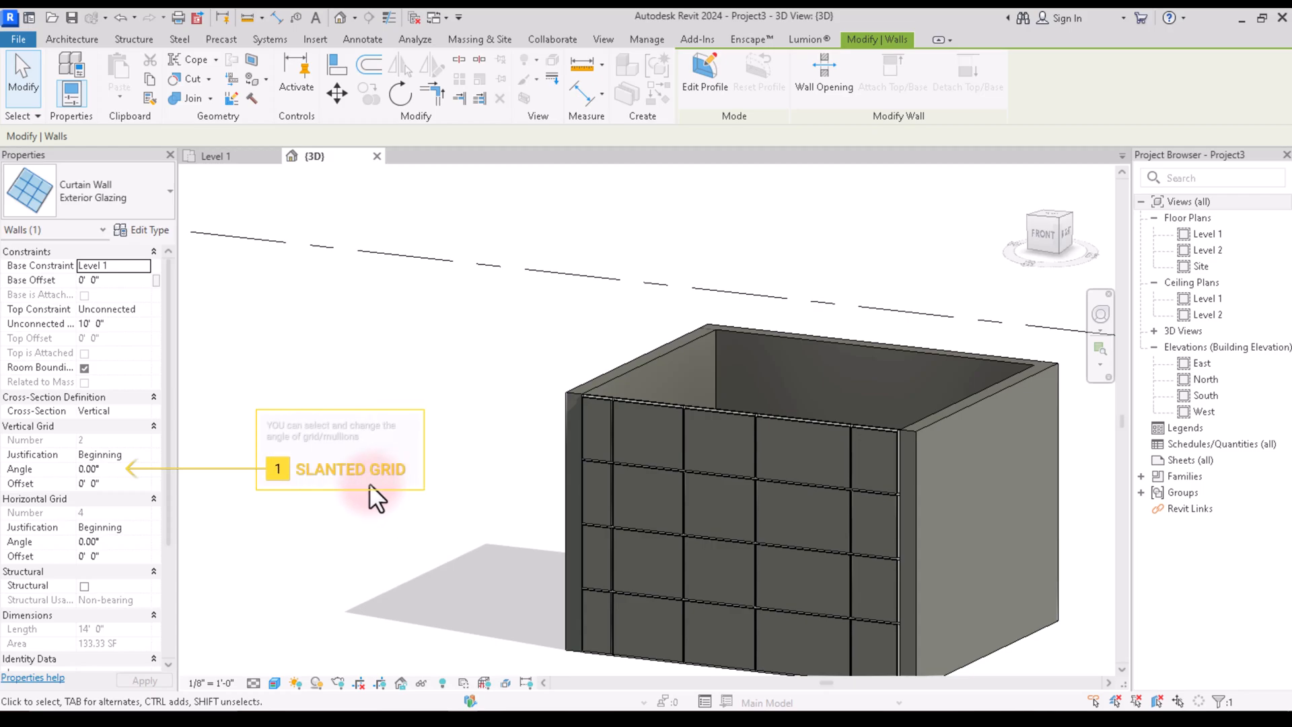
pyautogui.click(369, 460)
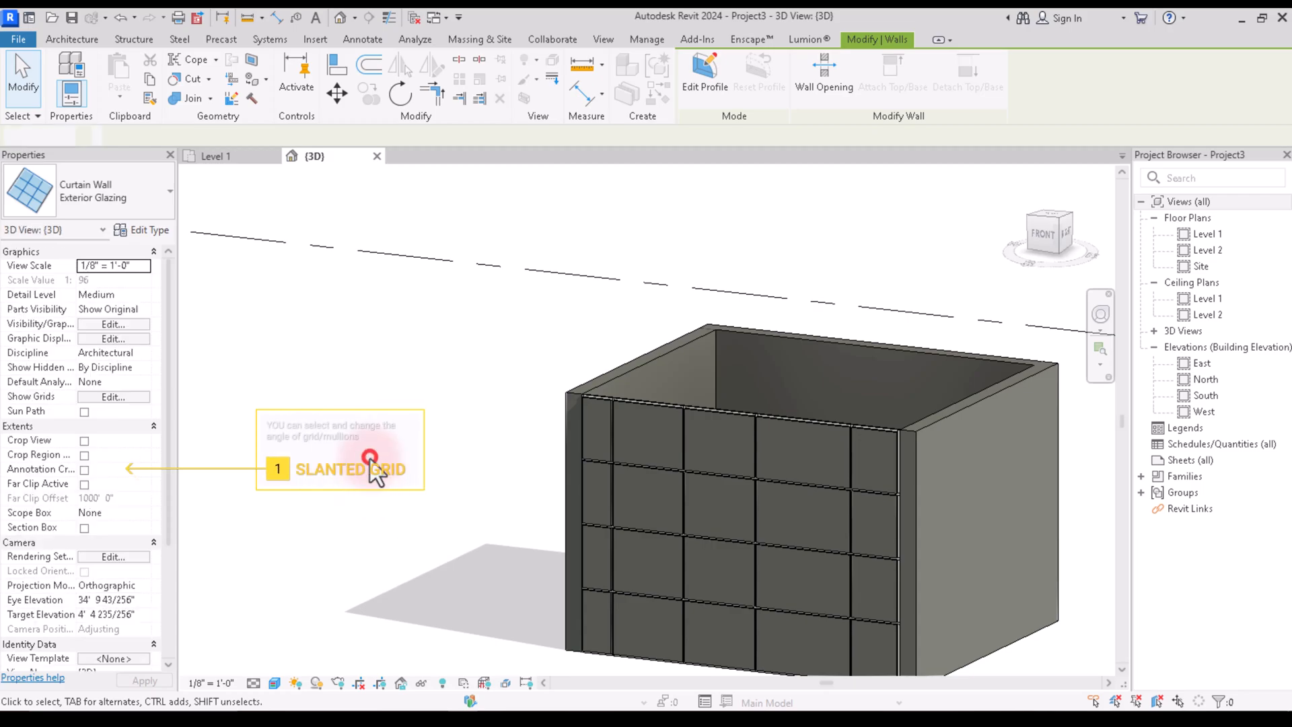
pyautogui.click(610, 478)
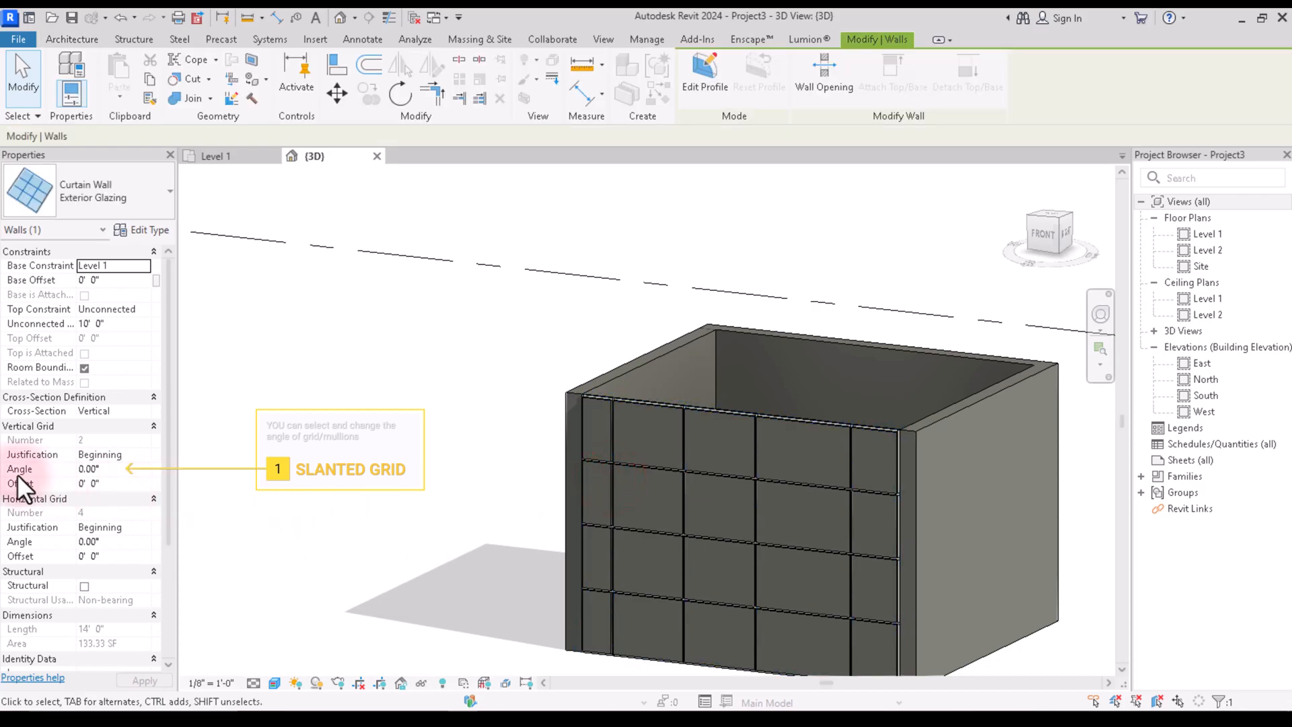
pyautogui.click(119, 469)
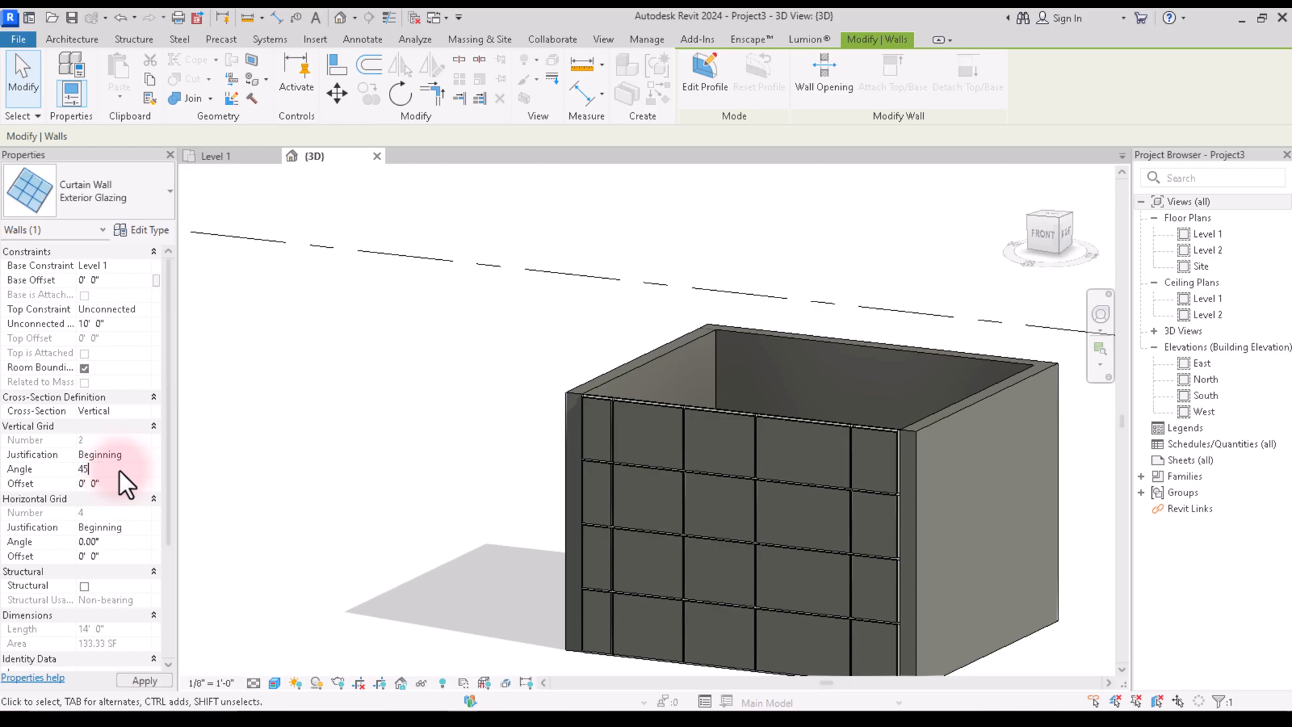
pyautogui.write('45')
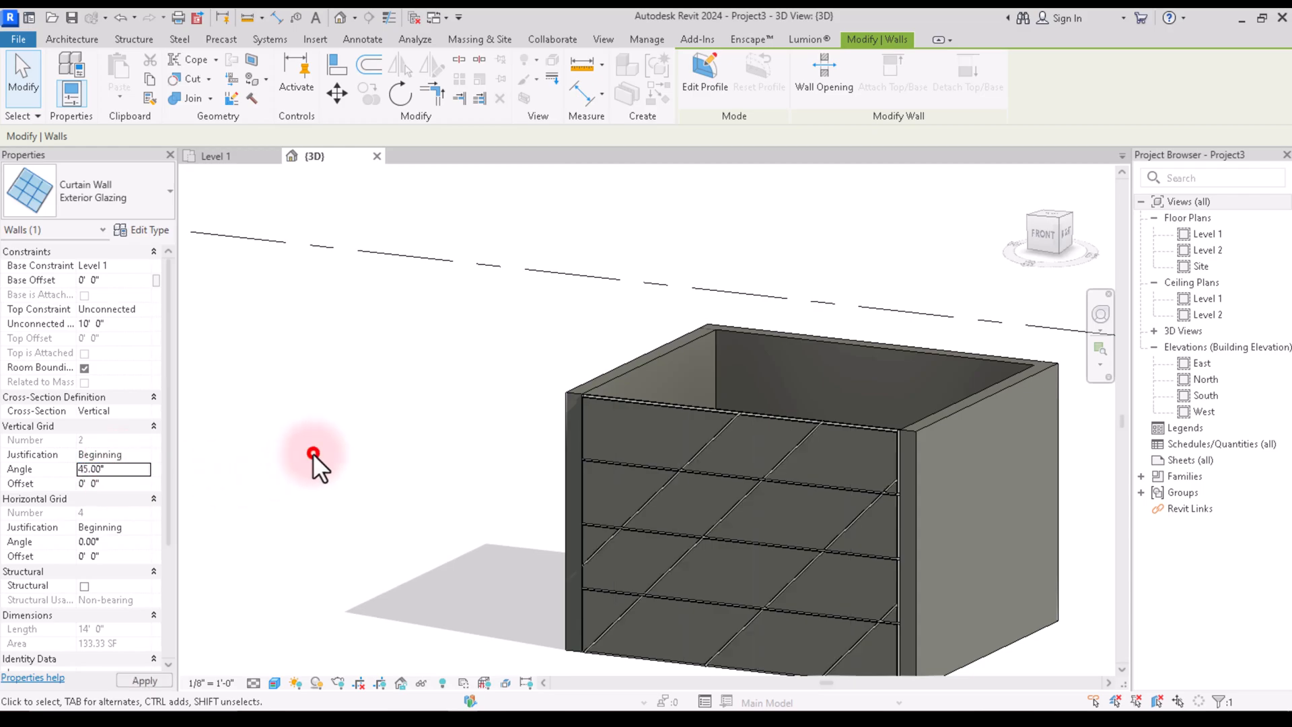
pyautogui.click(312, 453)
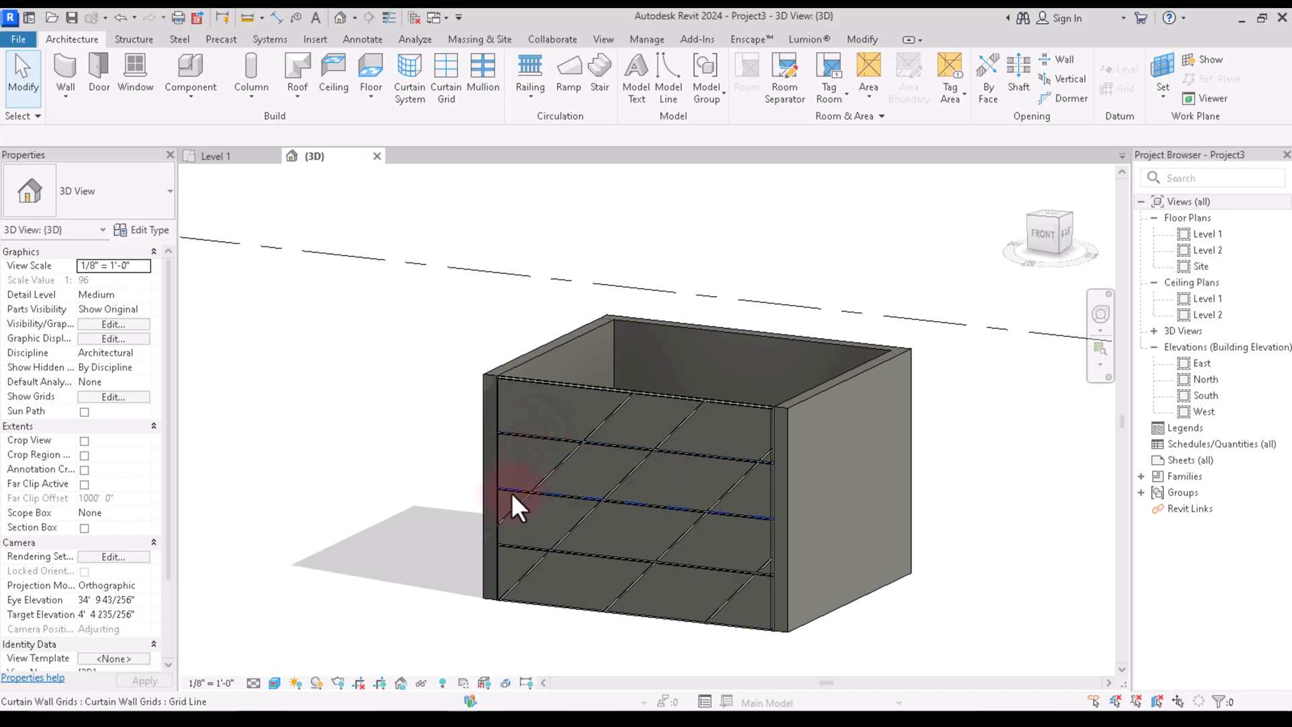
# Examine the slanted grid lines and mullions across the front of the glazed wall.
pyautogui.scroll(2, 512, 493)
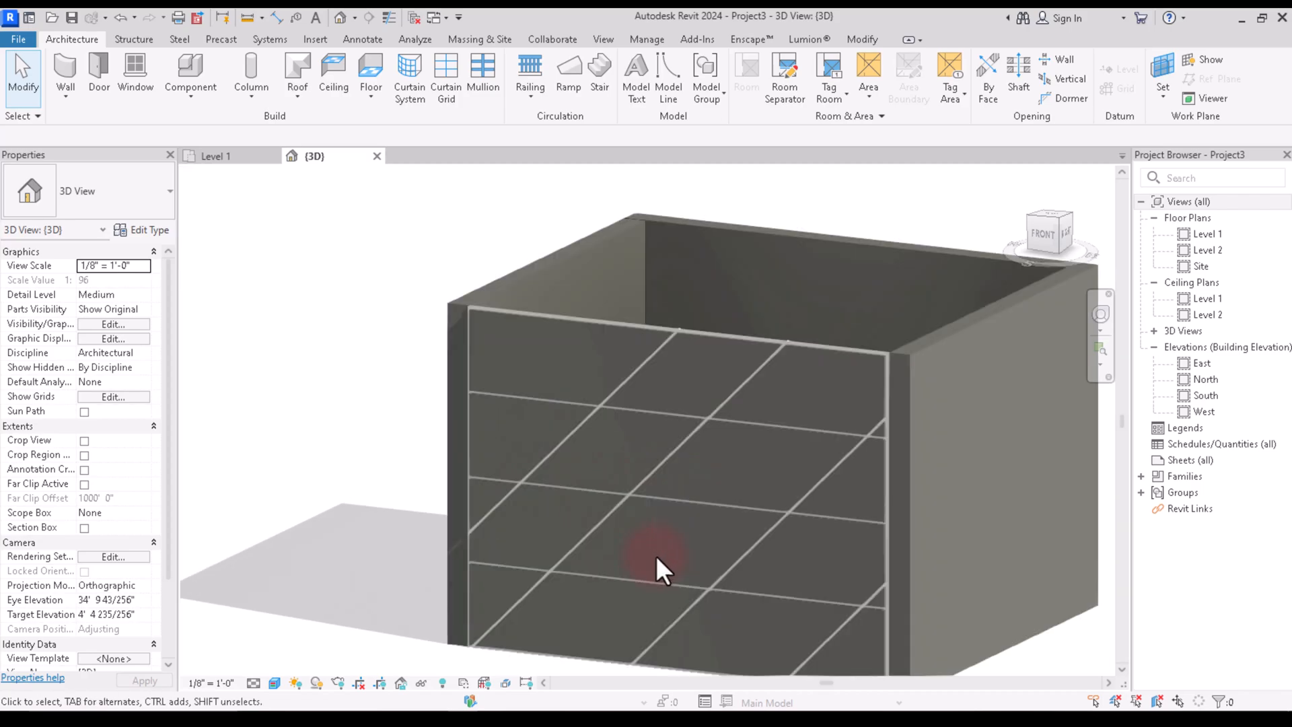
pyautogui.scroll(3, 655, 555)
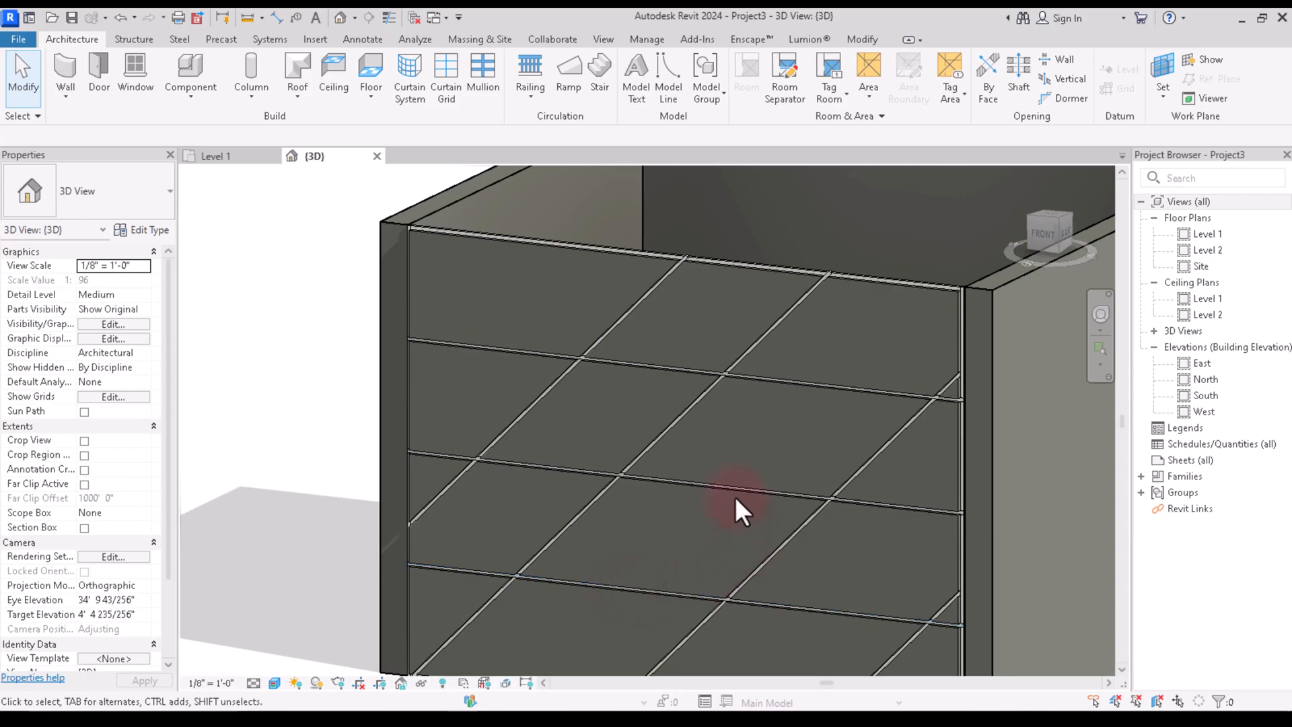
pyautogui.scroll(-4, 760, 397)
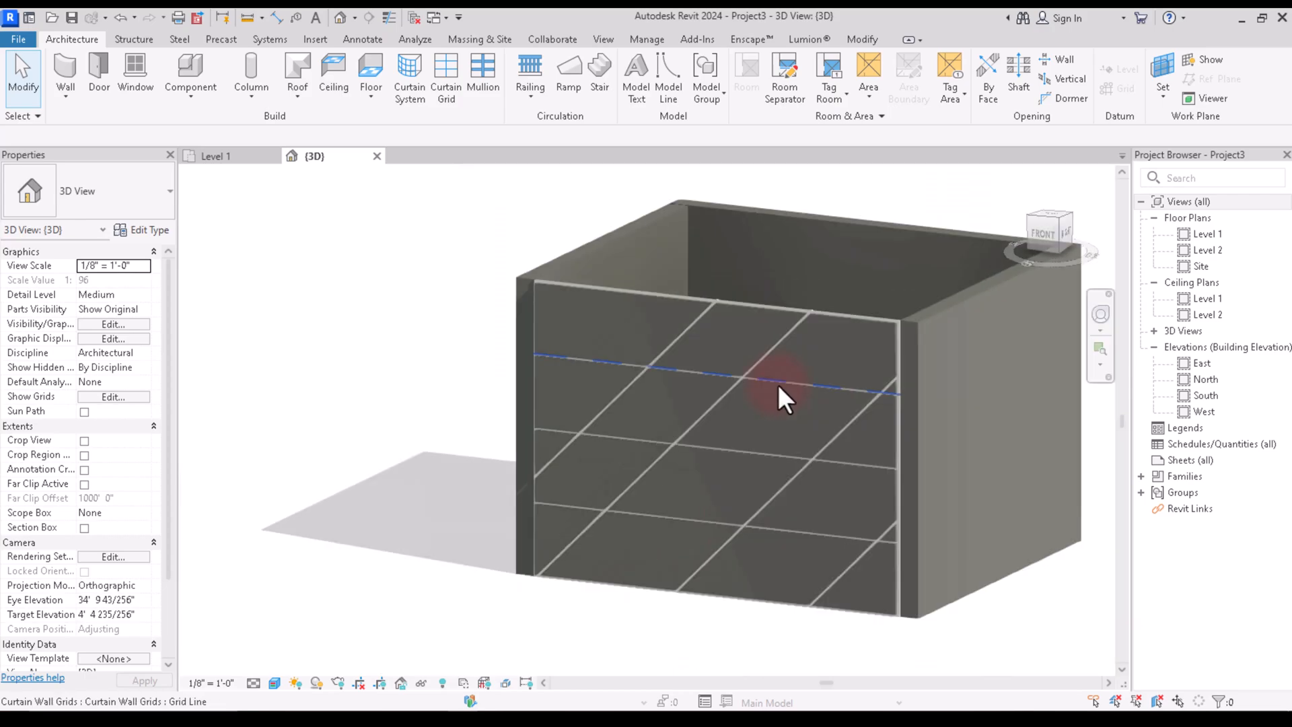
pyautogui.scroll(-3, 800, 382)
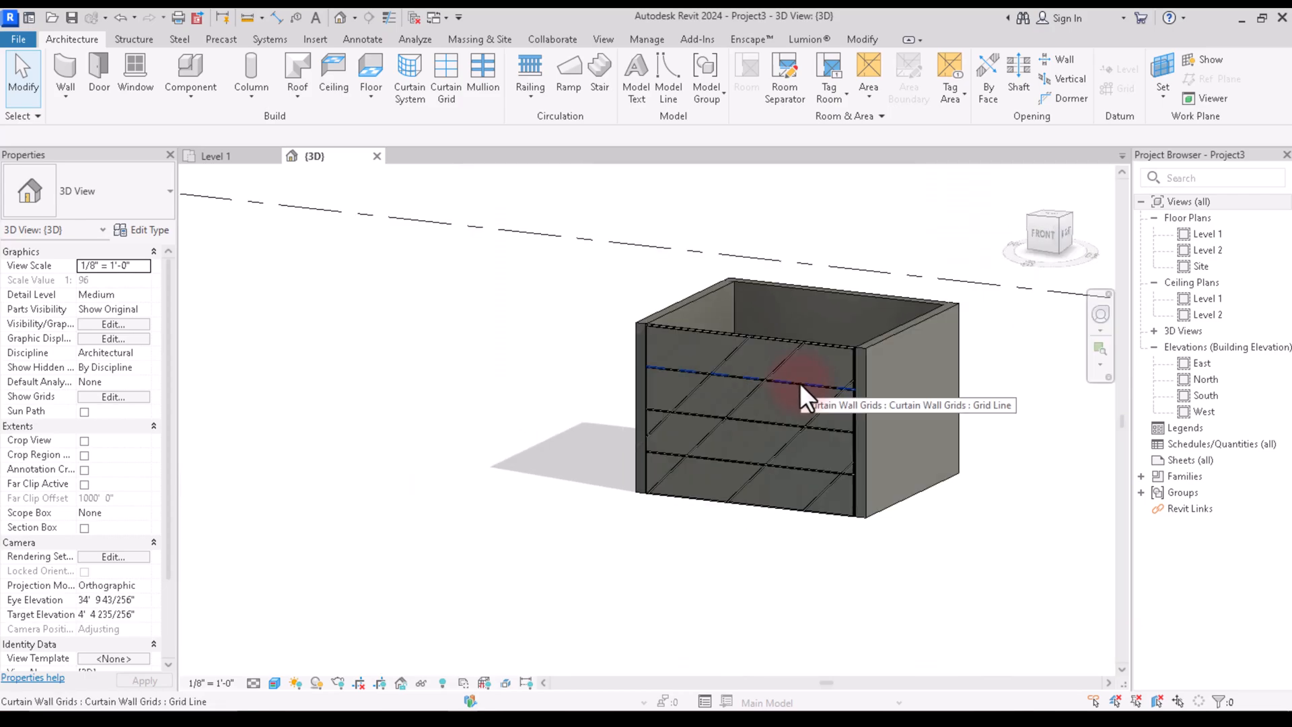
pyautogui.click(799, 382)
pyautogui.click(501, 387)
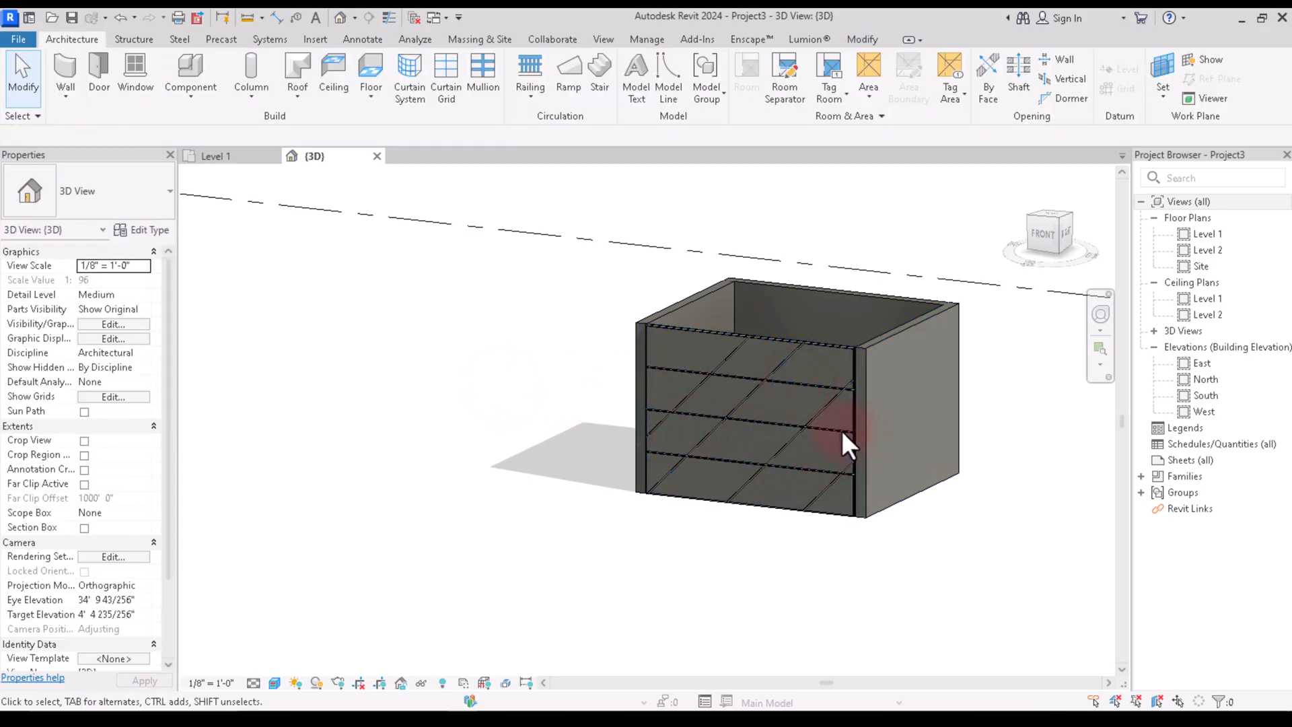
pyautogui.scroll(2, 842, 432)
pyautogui.scroll(3, 842, 431)
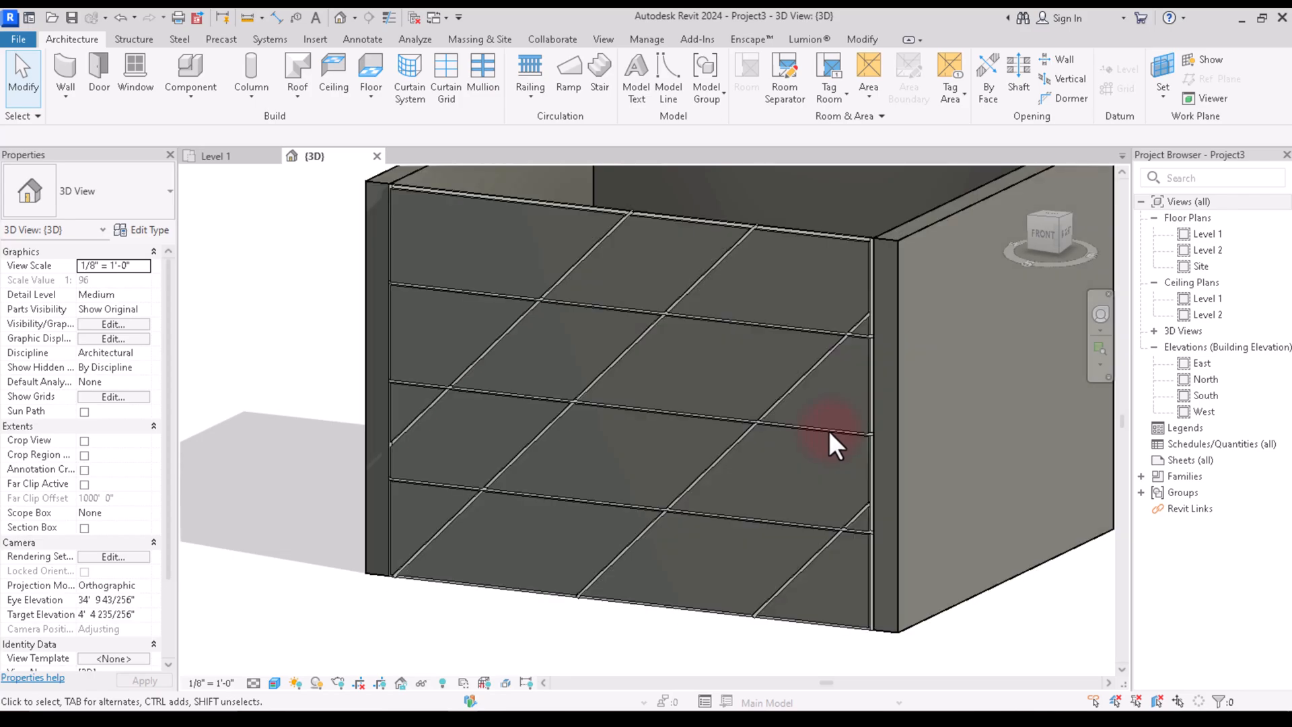
# Set the glazed wall's vertical grid angle to 60° and check the slanted mullions.
pyautogui.click(814, 371)
pyautogui.scroll(-2, 741, 575)
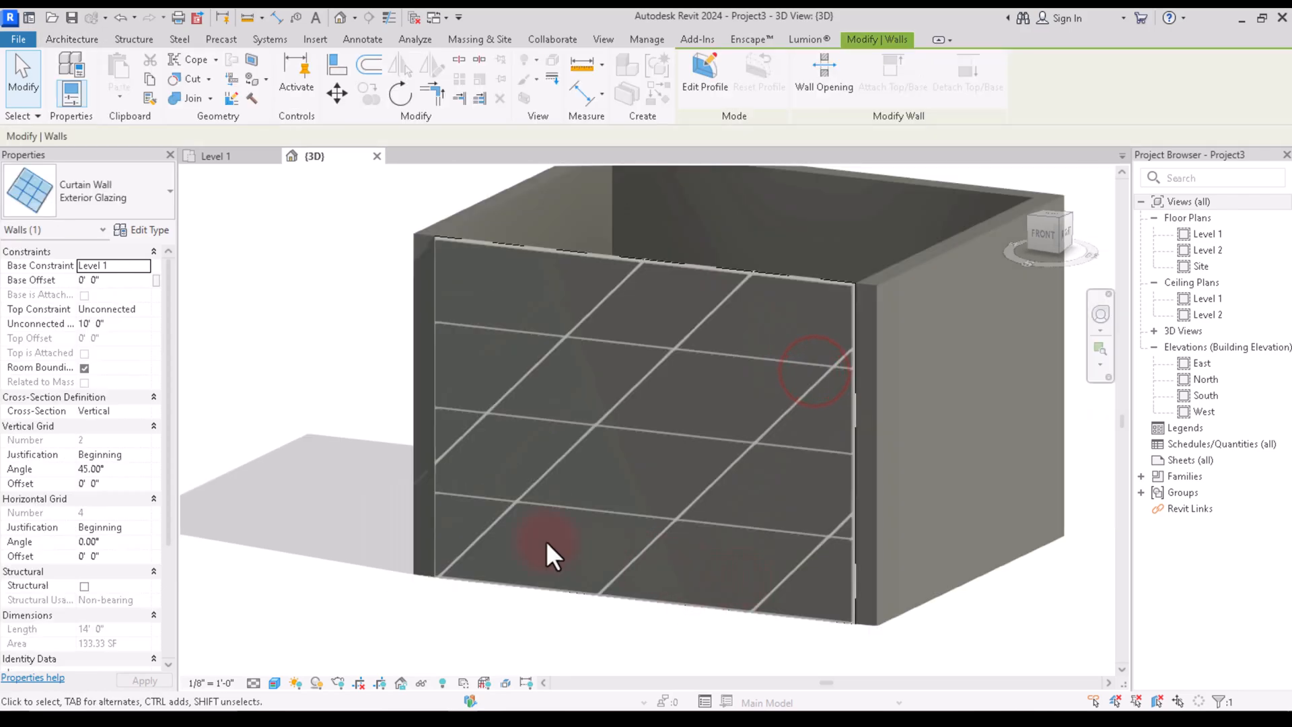
pyautogui.click(136, 471)
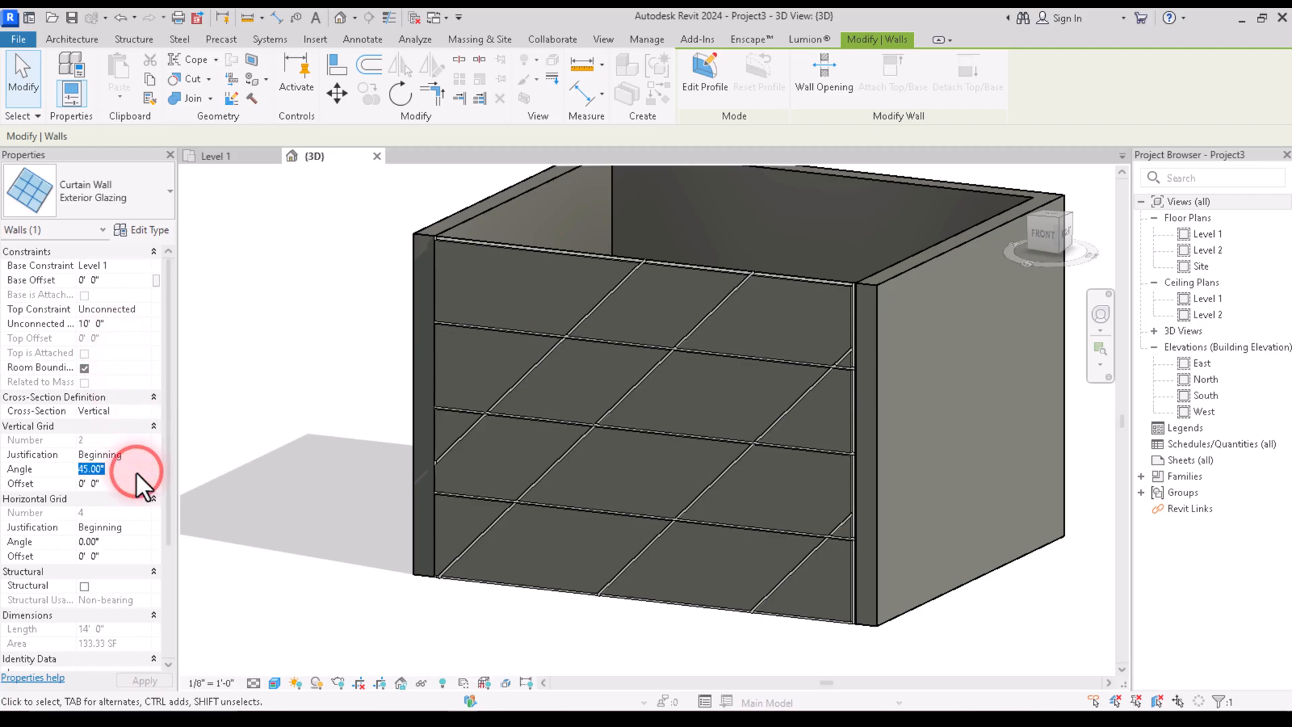
pyautogui.write('60.00°')
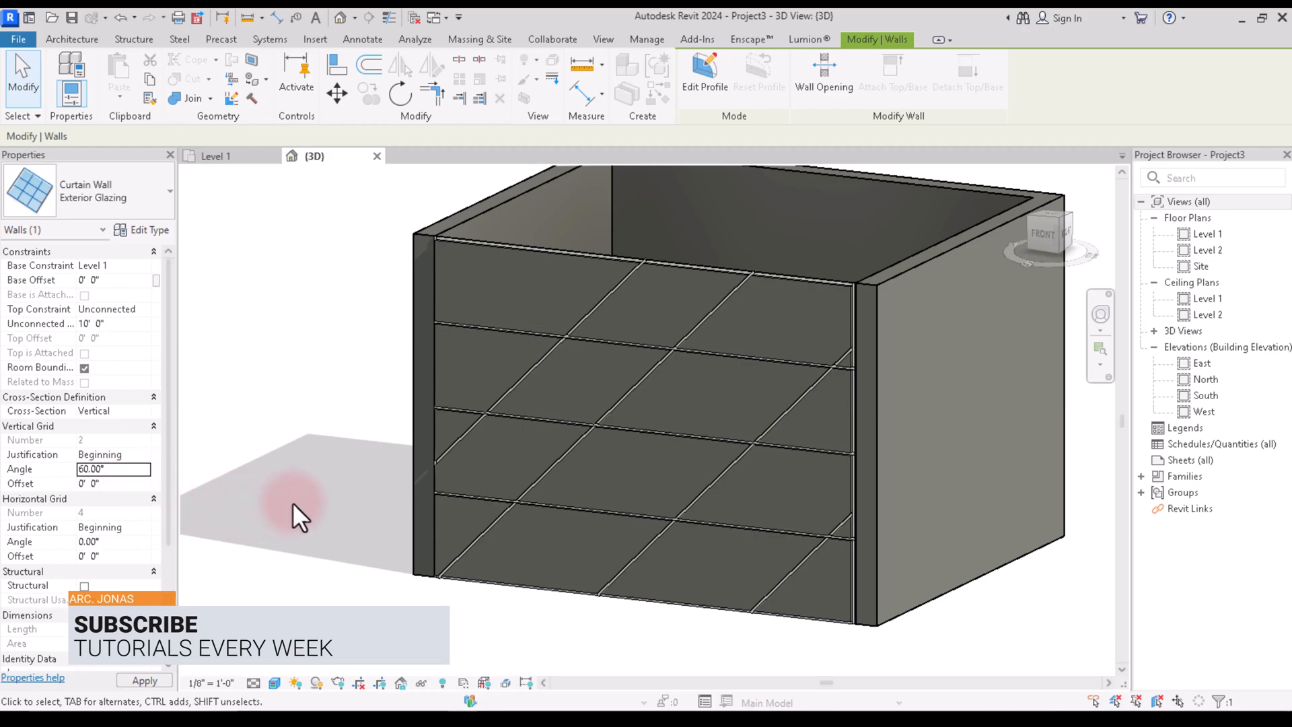
pyautogui.scroll(-2, 437, 538)
pyautogui.scroll(4, 505, 433)
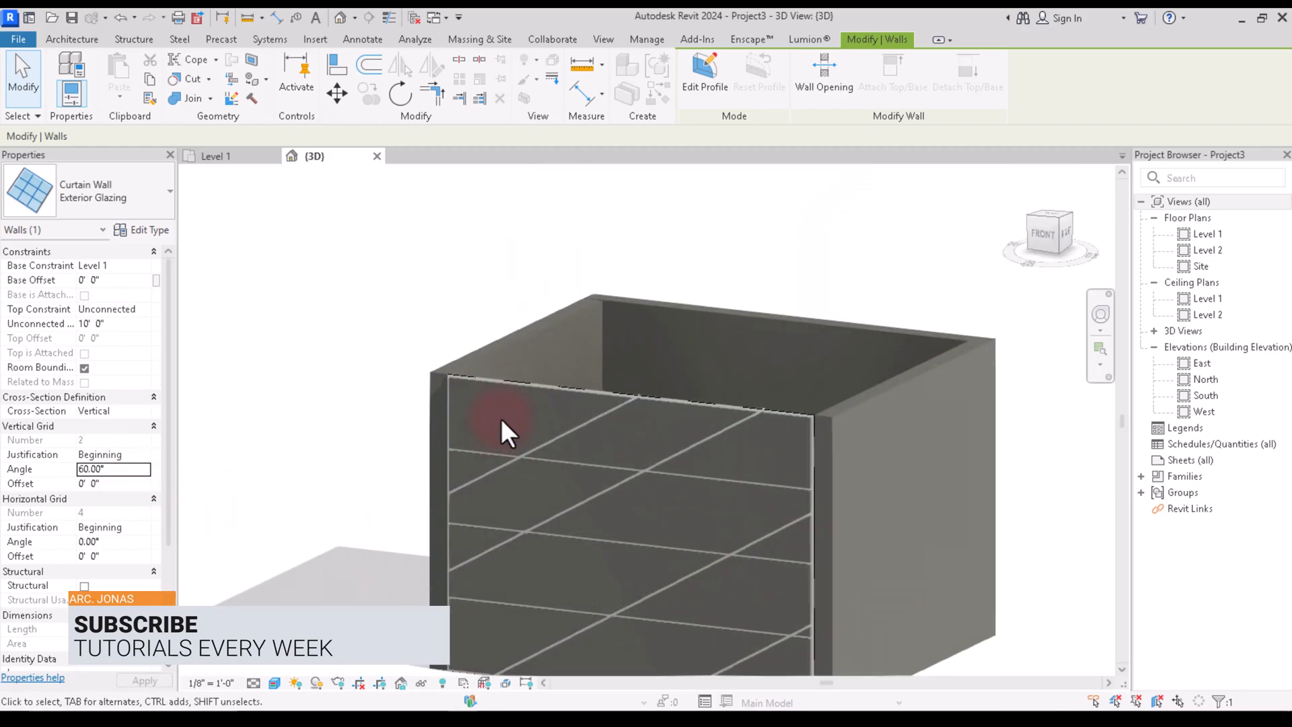
pyautogui.scroll(-2, 615, 422)
pyautogui.scroll(2, 579, 413)
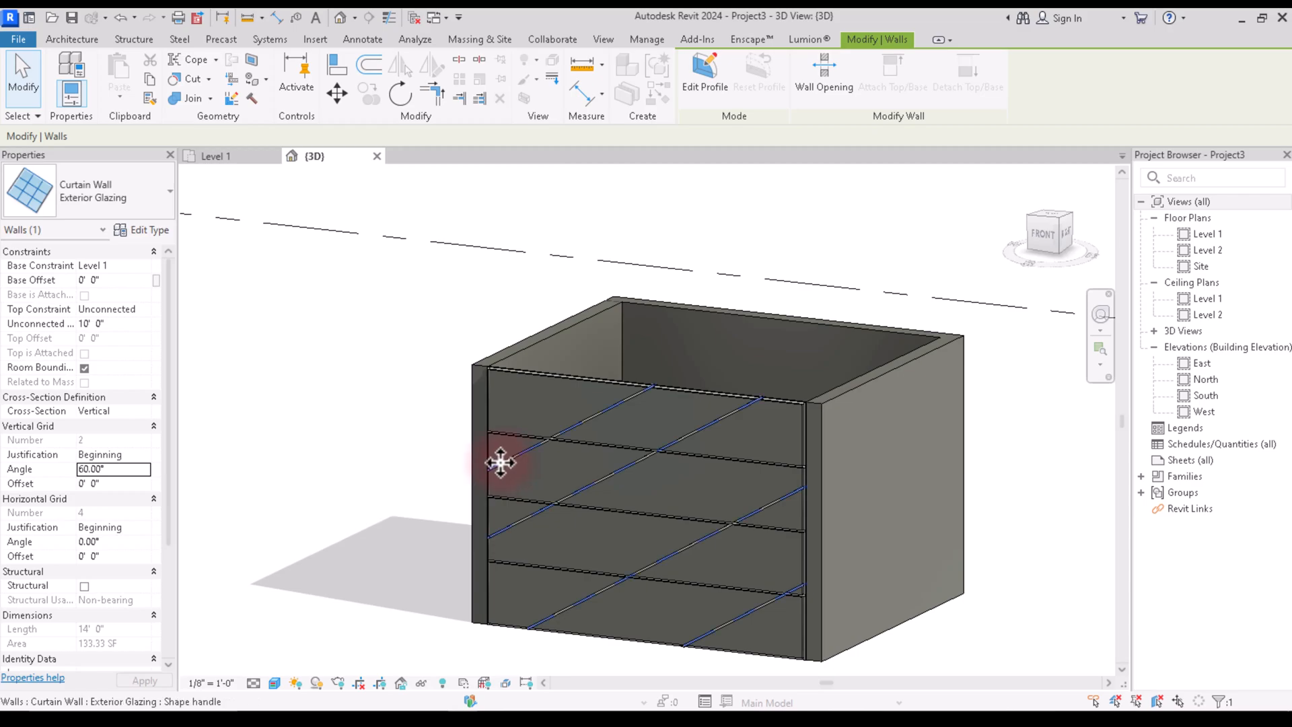
pyautogui.scroll(5, 506, 460)
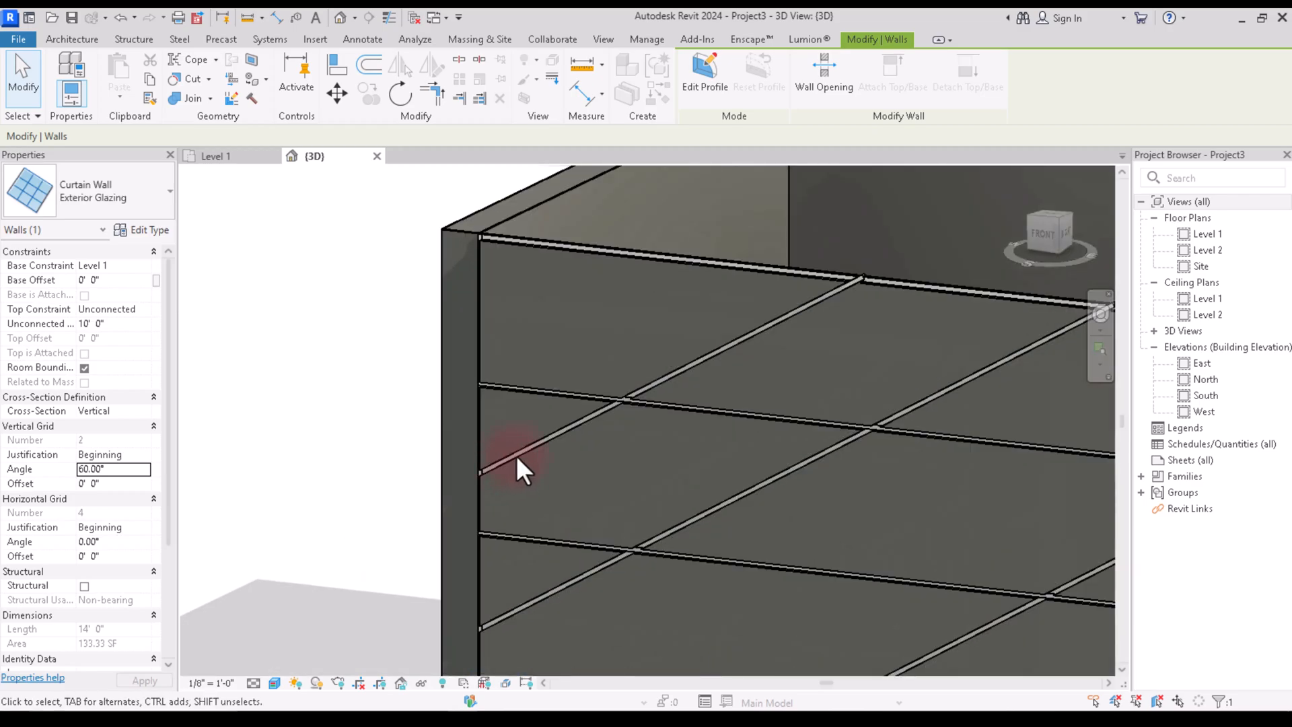
# Restore the glazed wall's vertical grid angle to 0°, deselect the wall and check the upright grid.
pyautogui.scroll(-5, 515, 455)
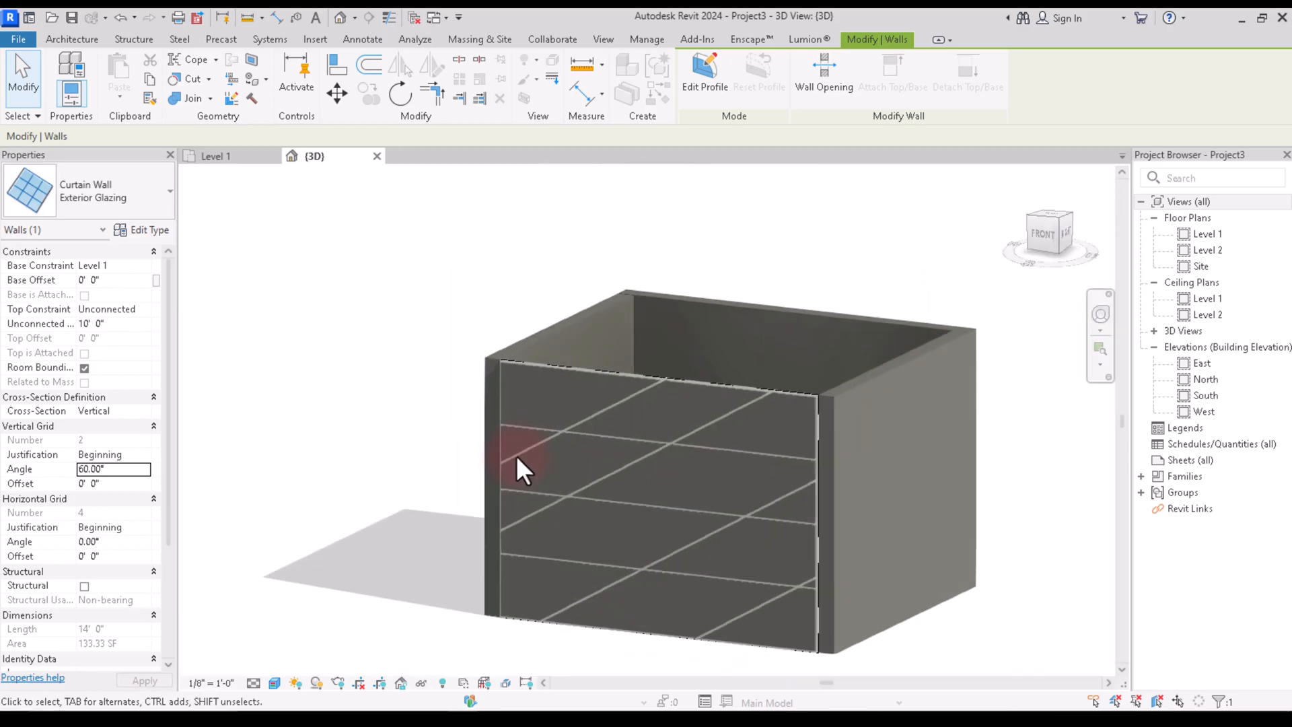
pyautogui.click(381, 490)
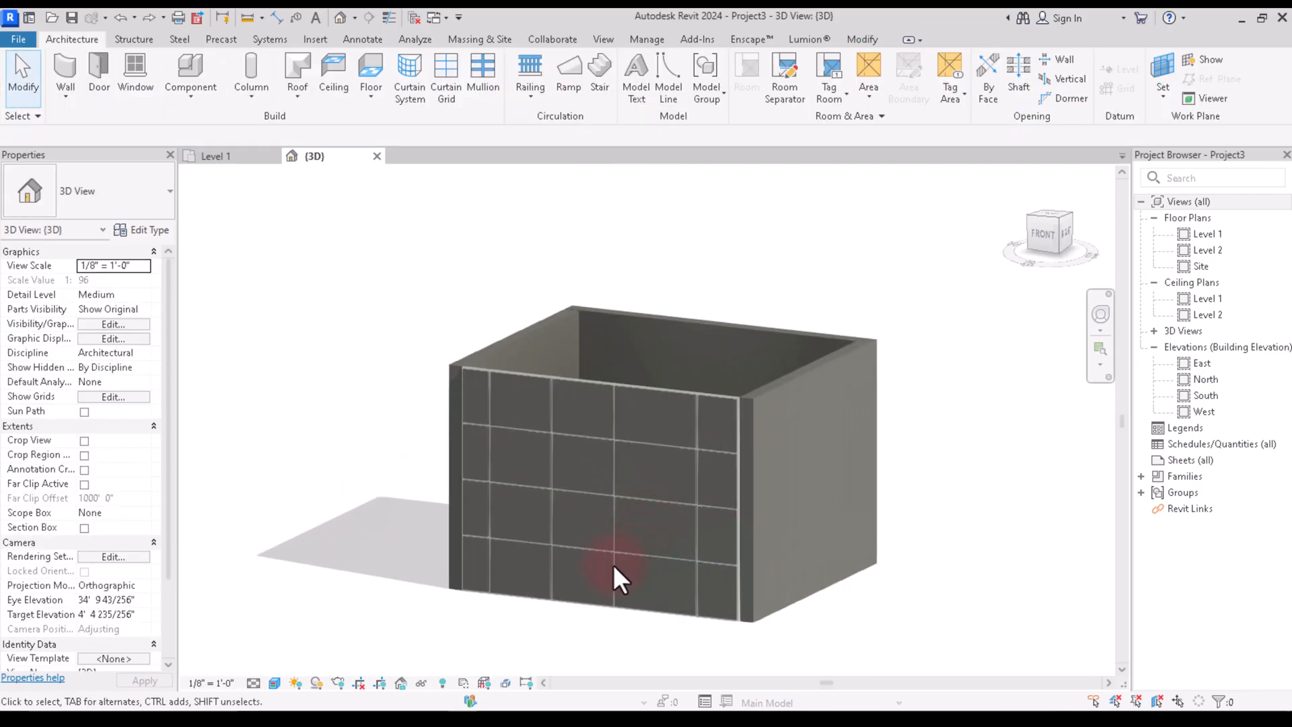
pyautogui.scroll(5, 539, 505)
pyautogui.scroll(-5, 666, 562)
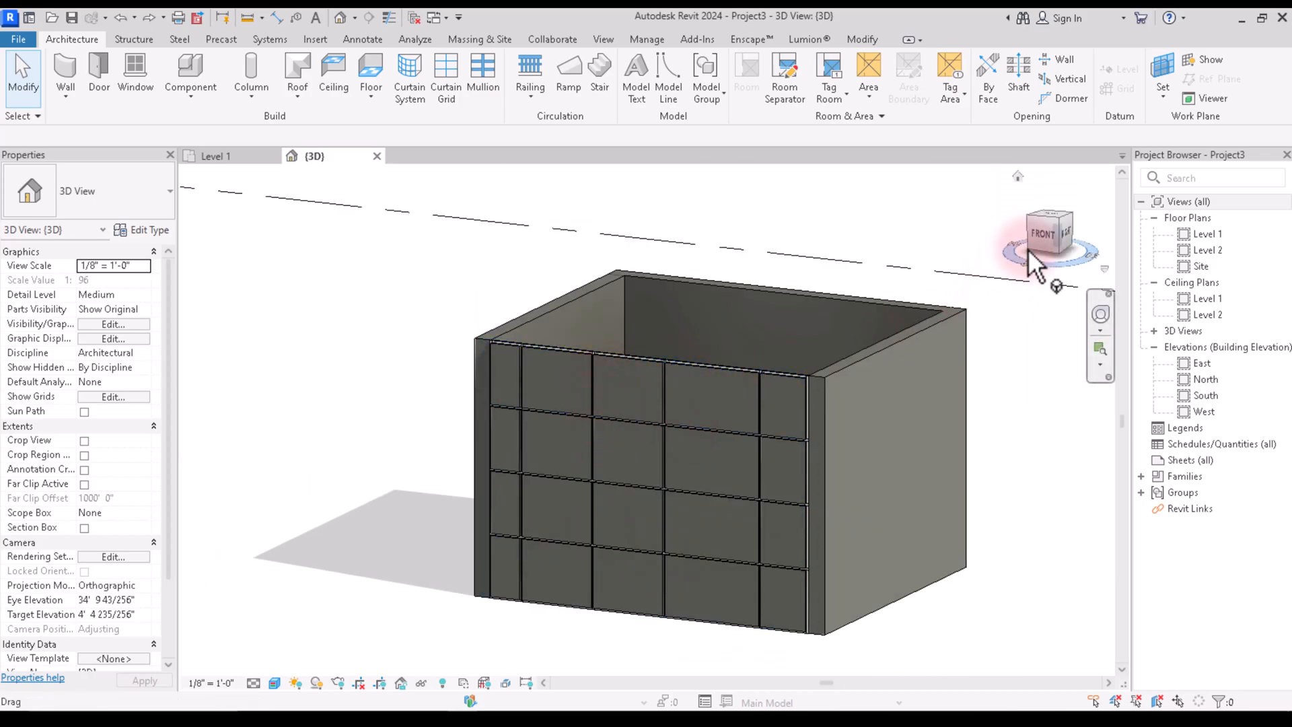
# Edit the curtain wall's profile from the front, sketching a rectangle about 2'-11" by 2'-5" over the second panel of the second row from the top.
pyautogui.click(1037, 233)
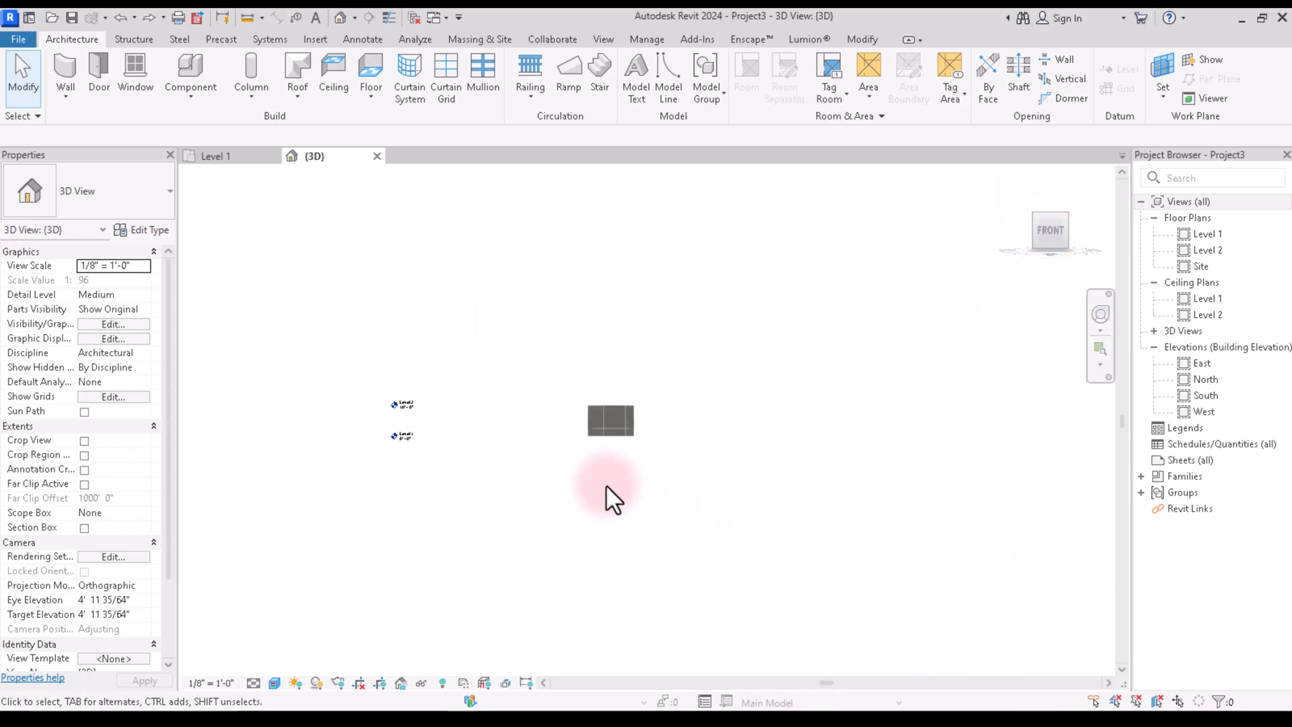
pyautogui.scroll(8, 609, 431)
pyautogui.scroll(4, 640, 496)
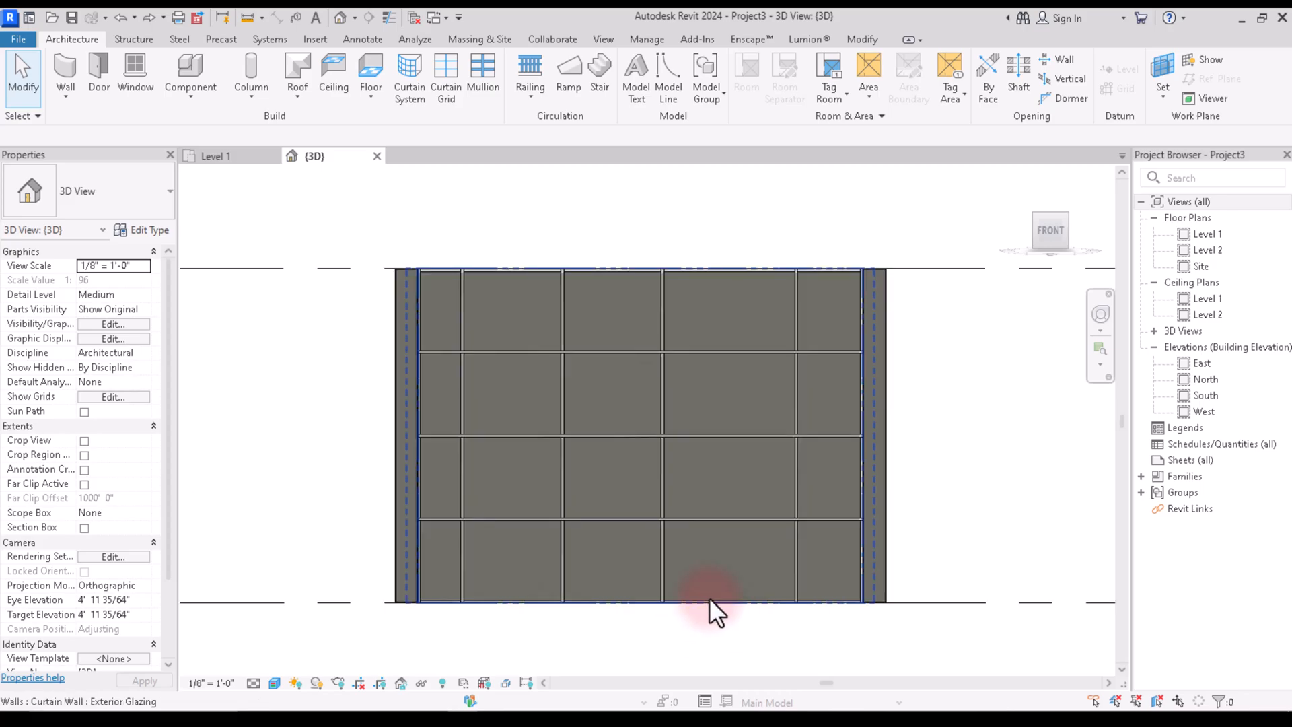
pyautogui.click(713, 598)
pyautogui.scroll(1, 676, 440)
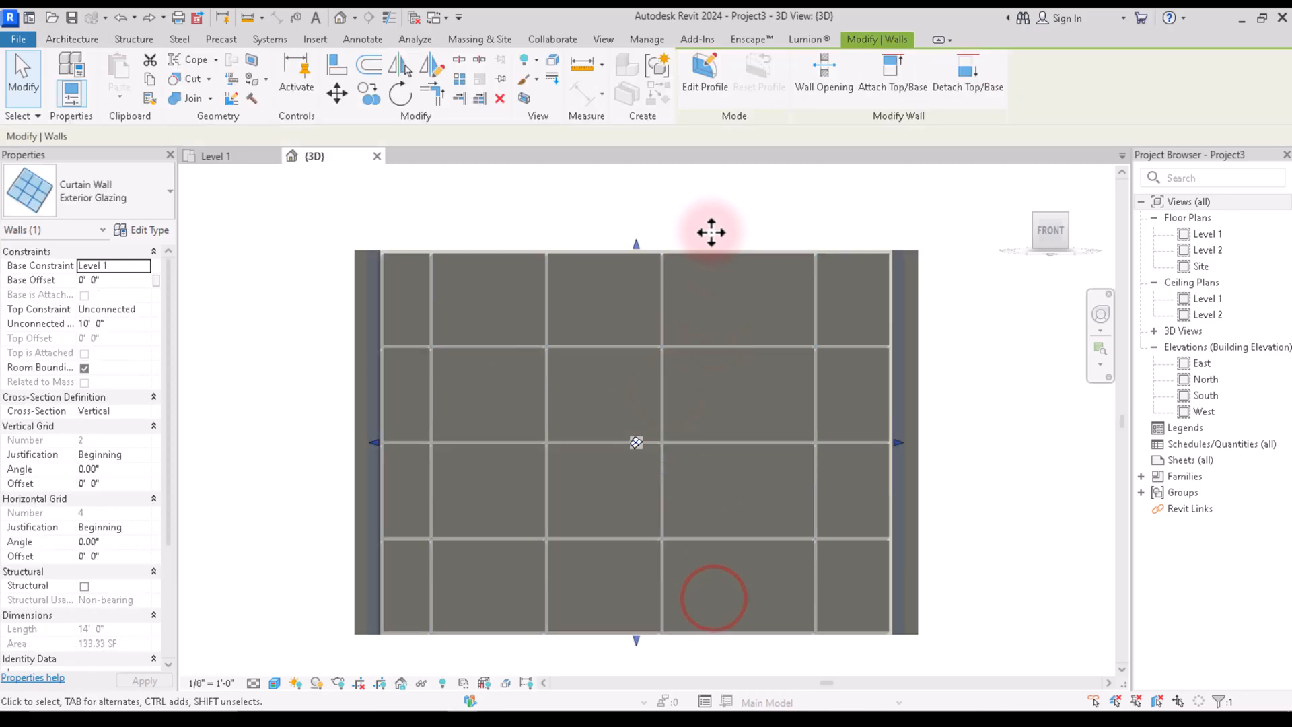
pyautogui.click(706, 74)
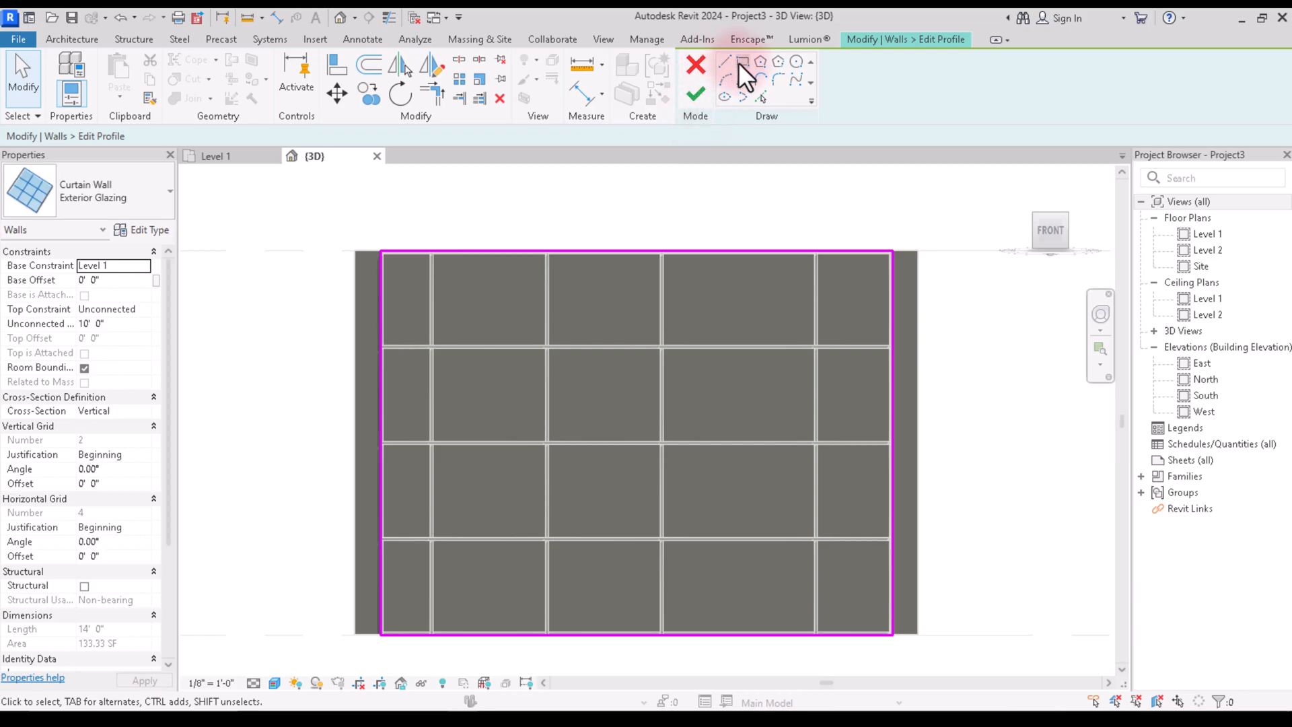
pyautogui.click(742, 62)
pyautogui.click(435, 349)
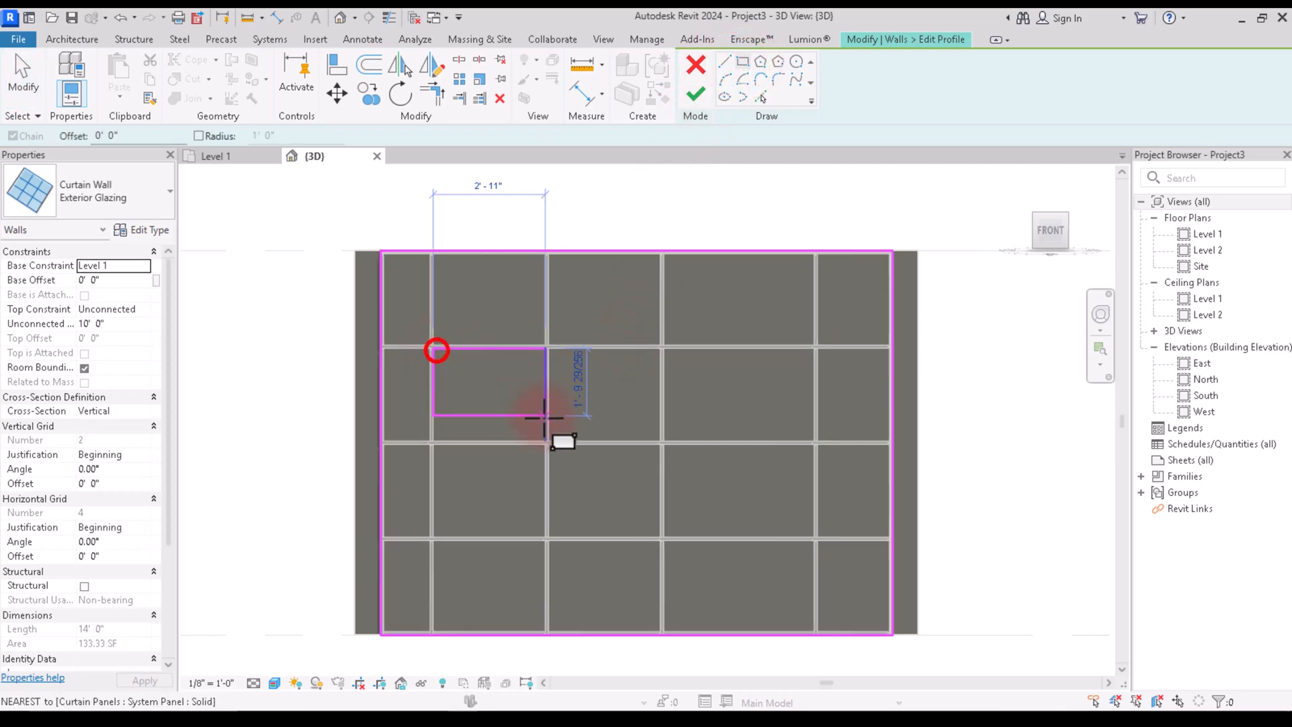
pyautogui.click(544, 440)
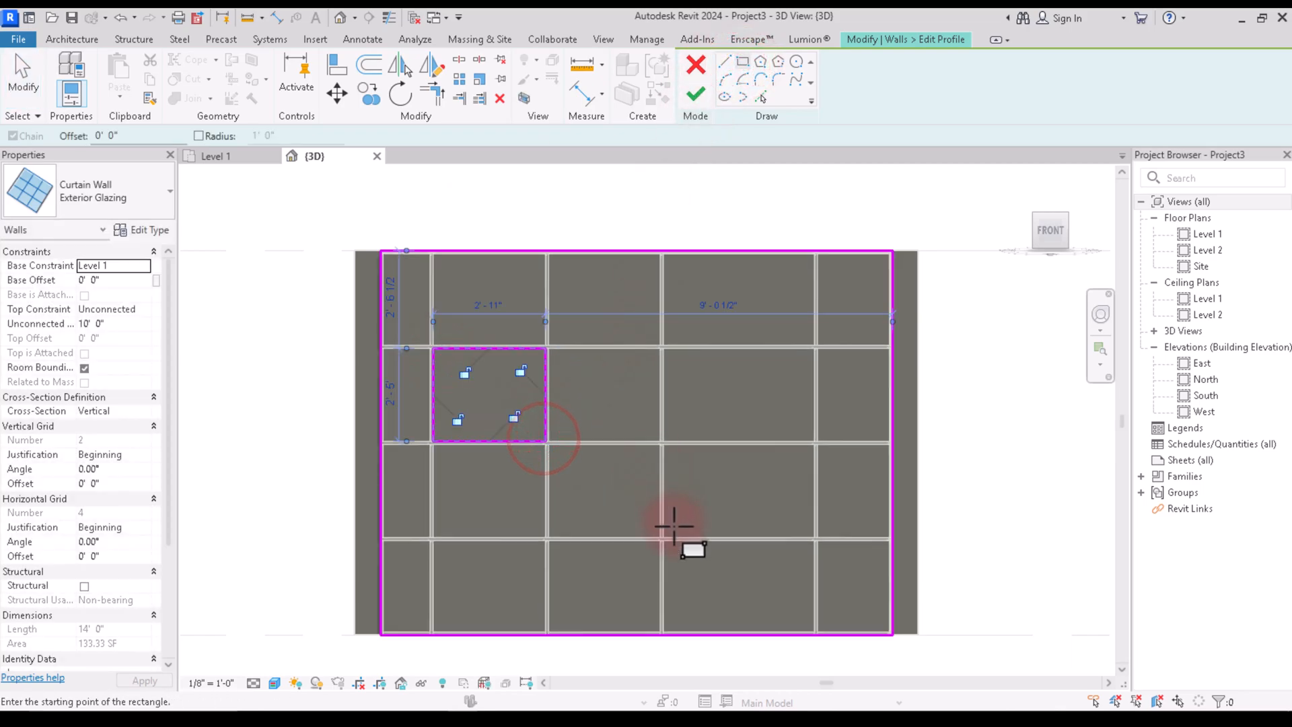
# Sketch a second opening about 3'-11" by 2'-5" over the fourth panel of the third row from the top and finish the profile.
pyautogui.click(666, 444)
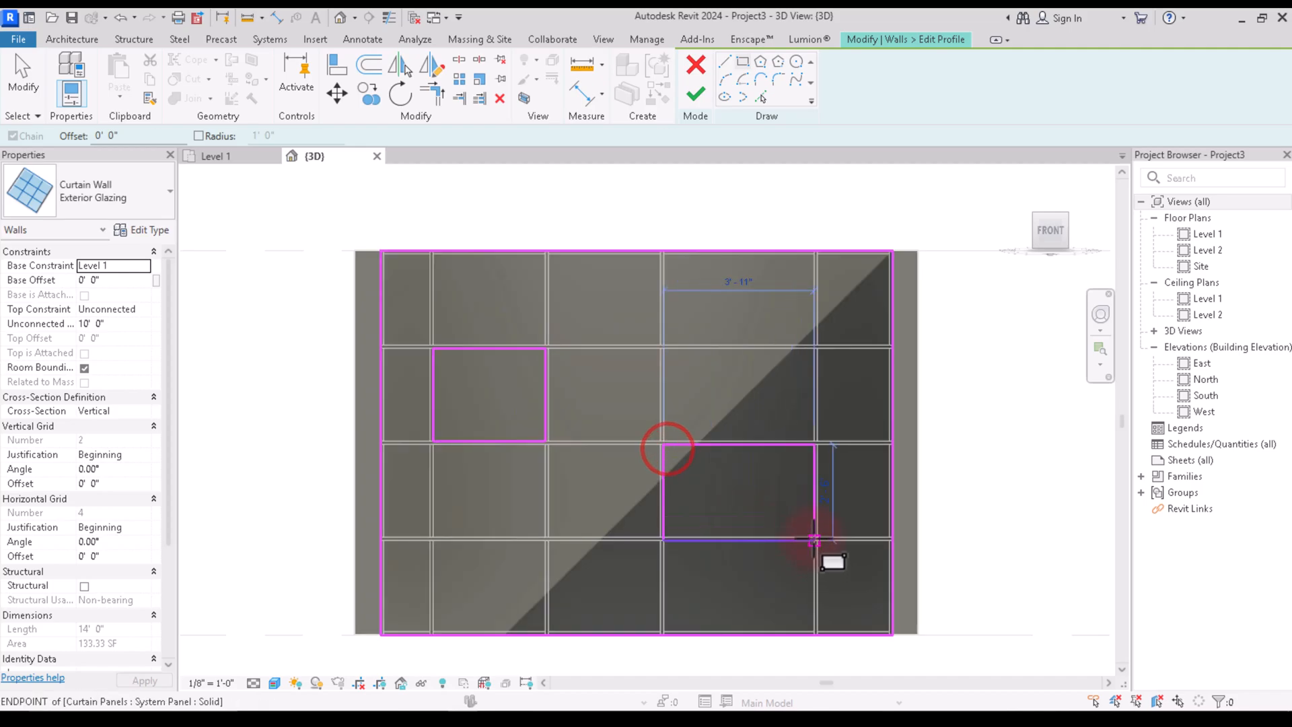
pyautogui.scroll(4, 666, 471)
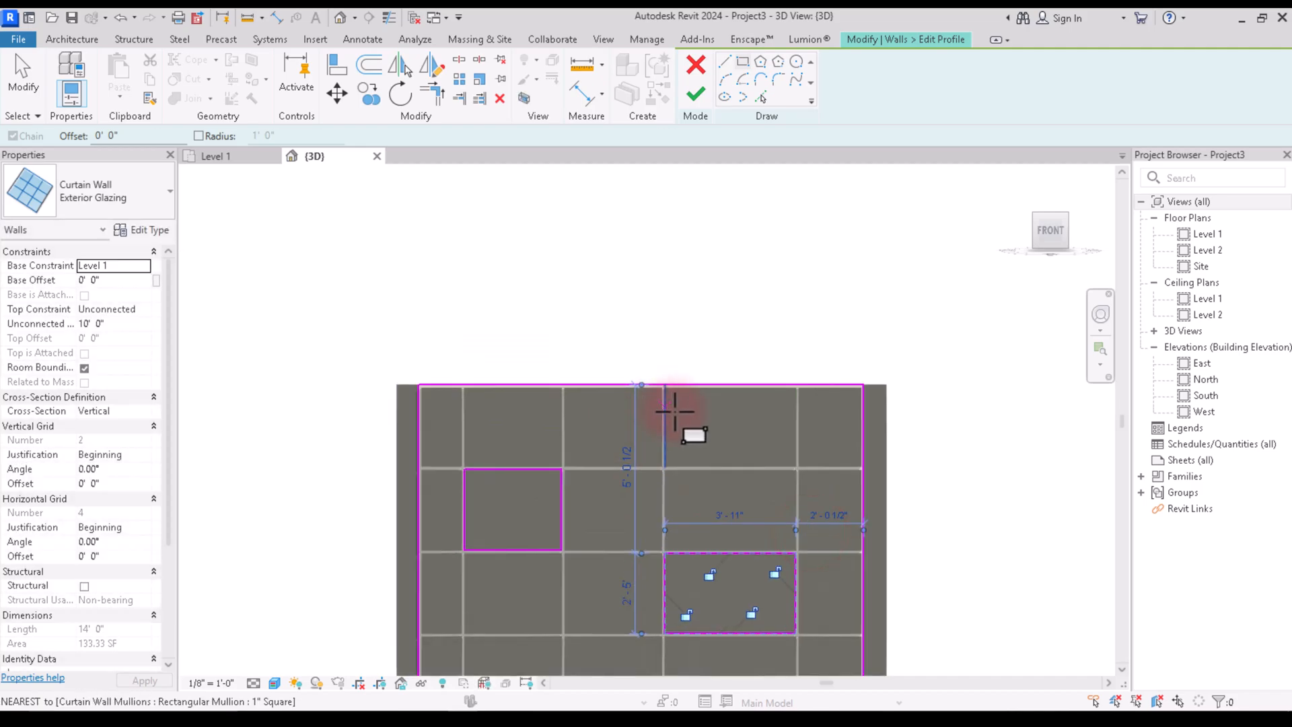
pyautogui.scroll(-4, 675, 464)
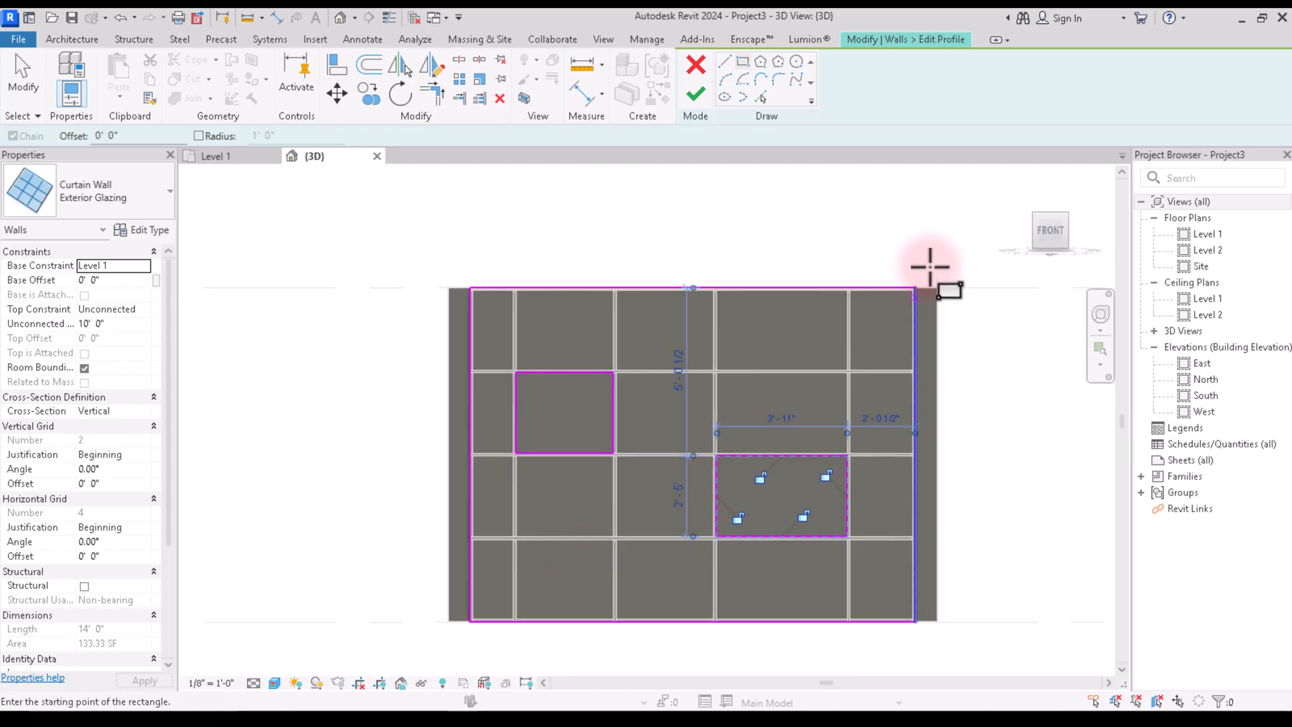
pyautogui.click(697, 95)
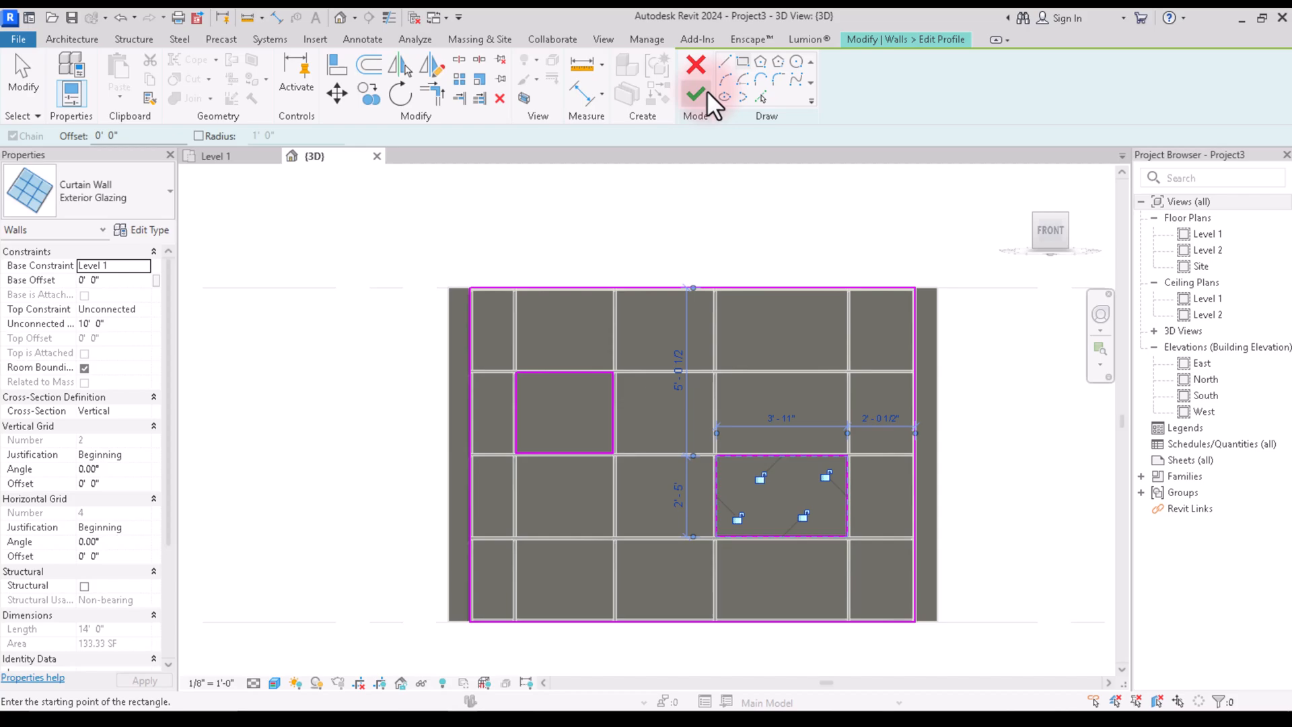
pyautogui.click(771, 240)
# Examine the two openings in the curtain wall and their mullion edges from an angled view.
pyautogui.click(1064, 225)
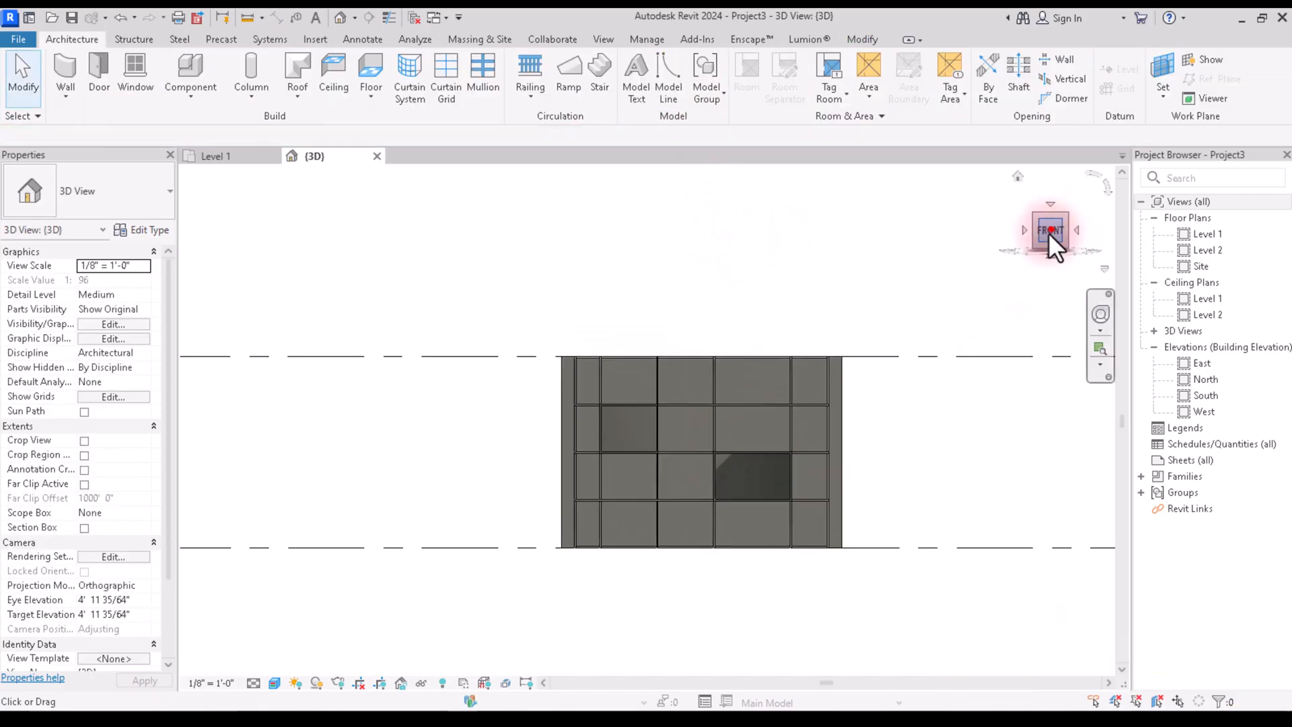
pyautogui.scroll(-3, 668, 442)
pyautogui.scroll(6, 797, 453)
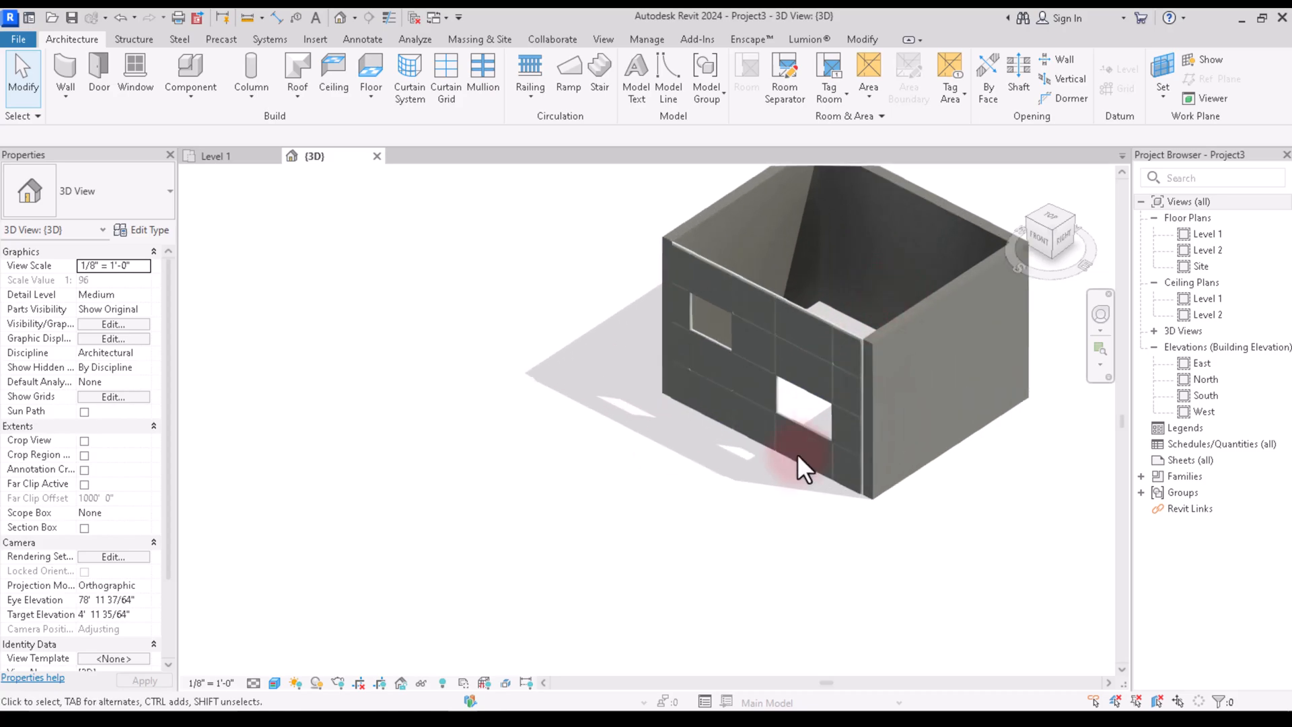
pyautogui.scroll(-3, 727, 475)
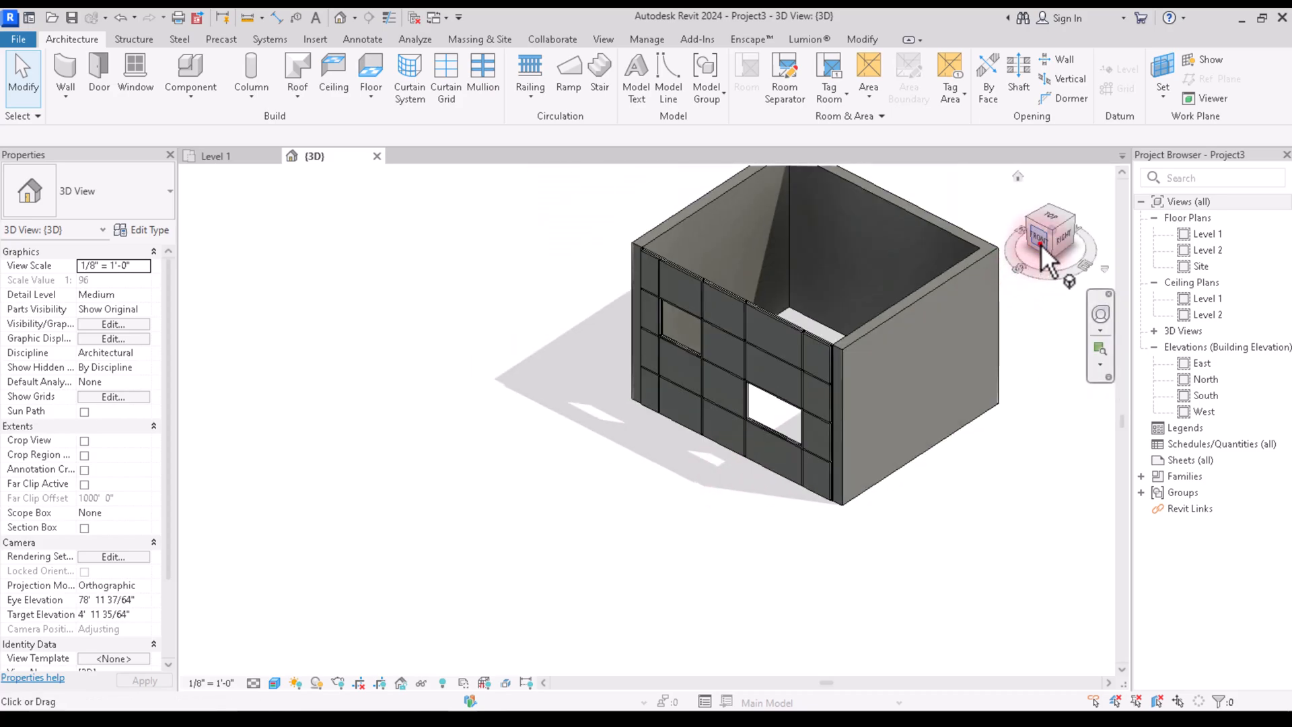
pyautogui.moveTo(1040, 243)
pyautogui.mouseDown()
pyautogui.moveTo(956, 247)
pyautogui.moveTo(1011, 213)
pyautogui.mouseUp()
pyautogui.scroll(3, 784, 410)
pyautogui.scroll(4, 849, 352)
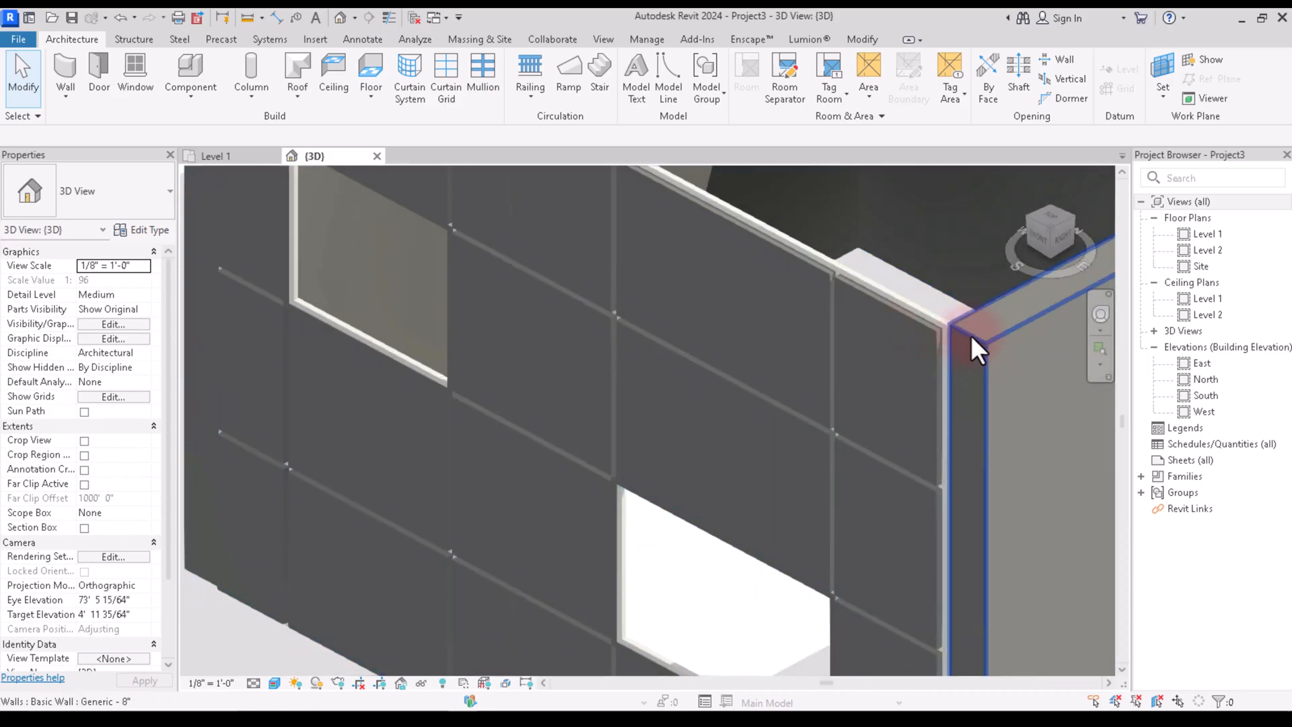
pyautogui.scroll(-2, 795, 455)
pyautogui.scroll(-3, 666, 491)
pyautogui.scroll(3, 592, 430)
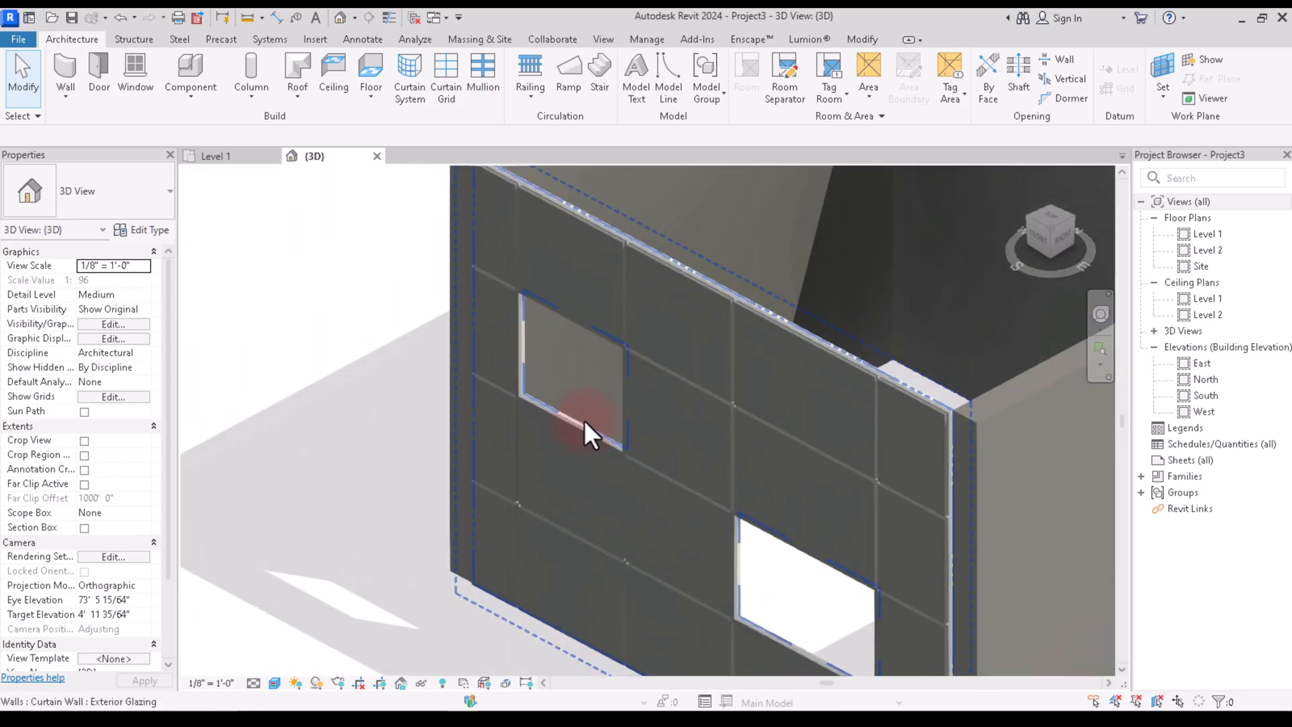
pyautogui.scroll(-2, 640, 390)
pyautogui.scroll(-2, 592, 404)
pyautogui.scroll(1, 592, 403)
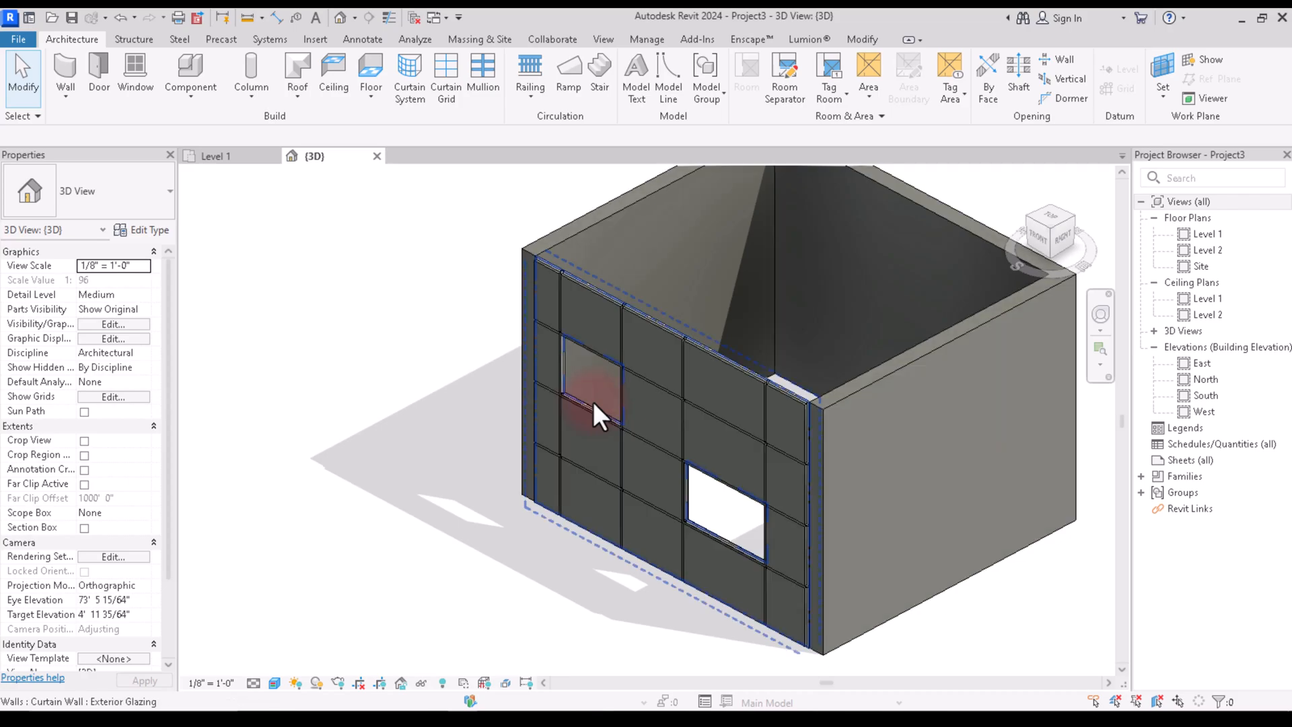
pyautogui.scroll(3, 618, 422)
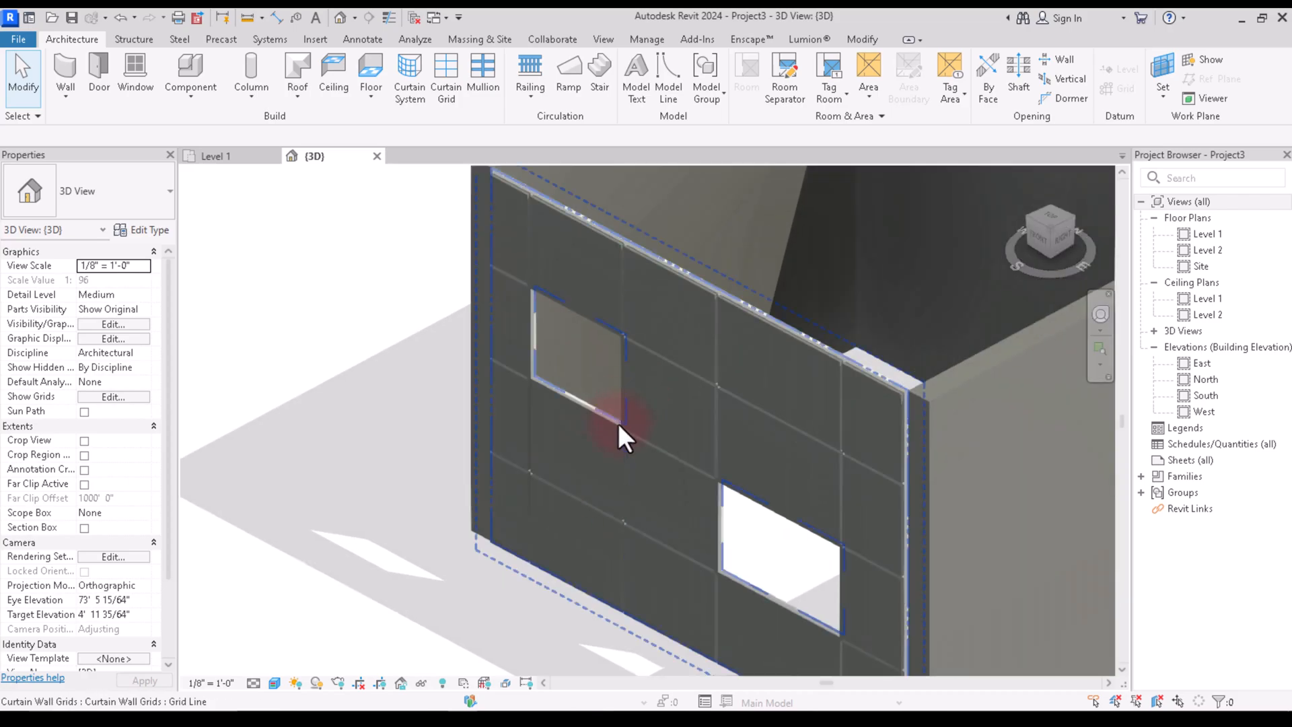
# In the Level 1 floor plan, draw a horizontal Generic - 8" wall about 12'-7" long inside the room, ending at one side wall.
pyautogui.click(229, 159)
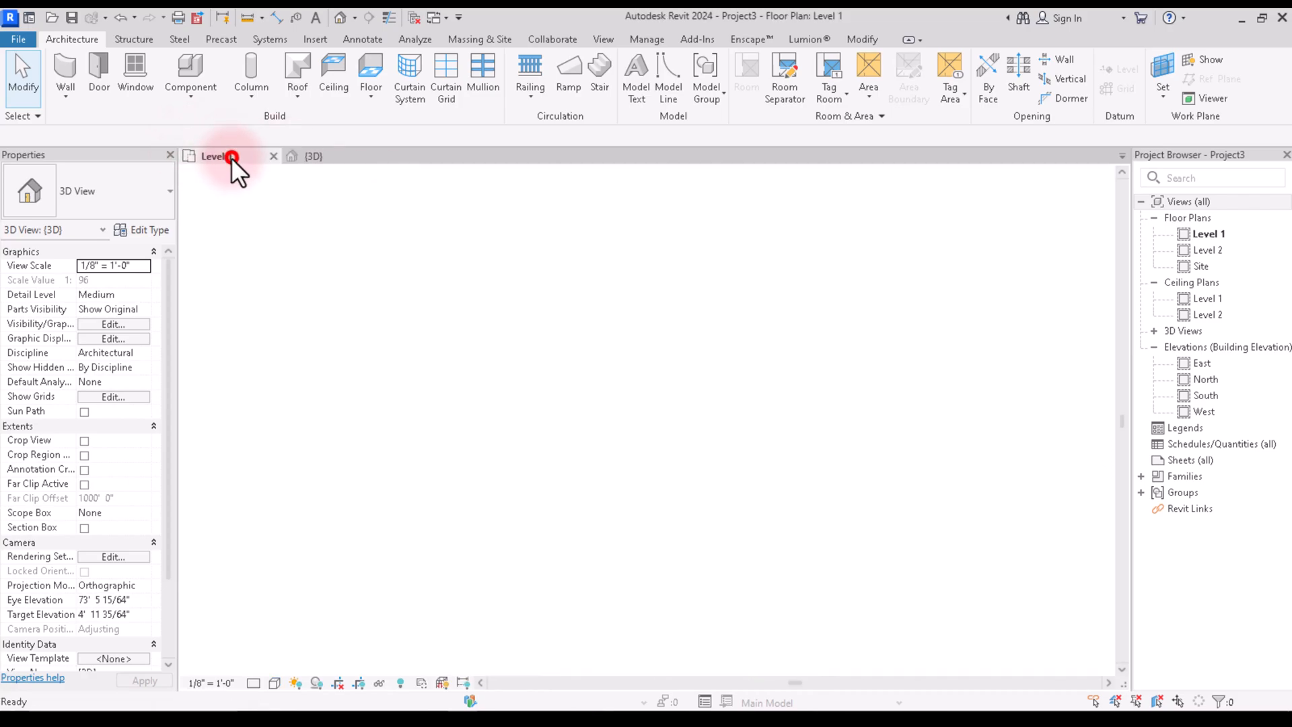
pyautogui.scroll(4, 577, 503)
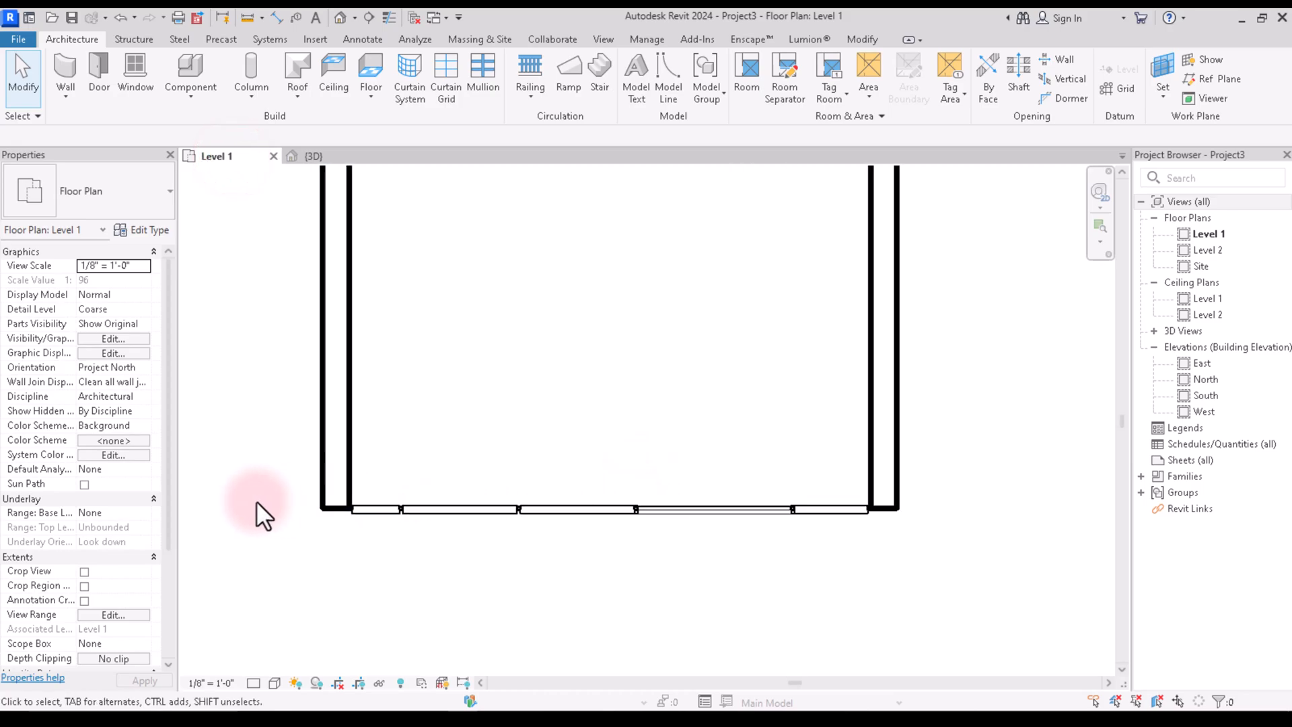
pyautogui.scroll(-1, 355, 505)
pyautogui.scroll(1, 438, 499)
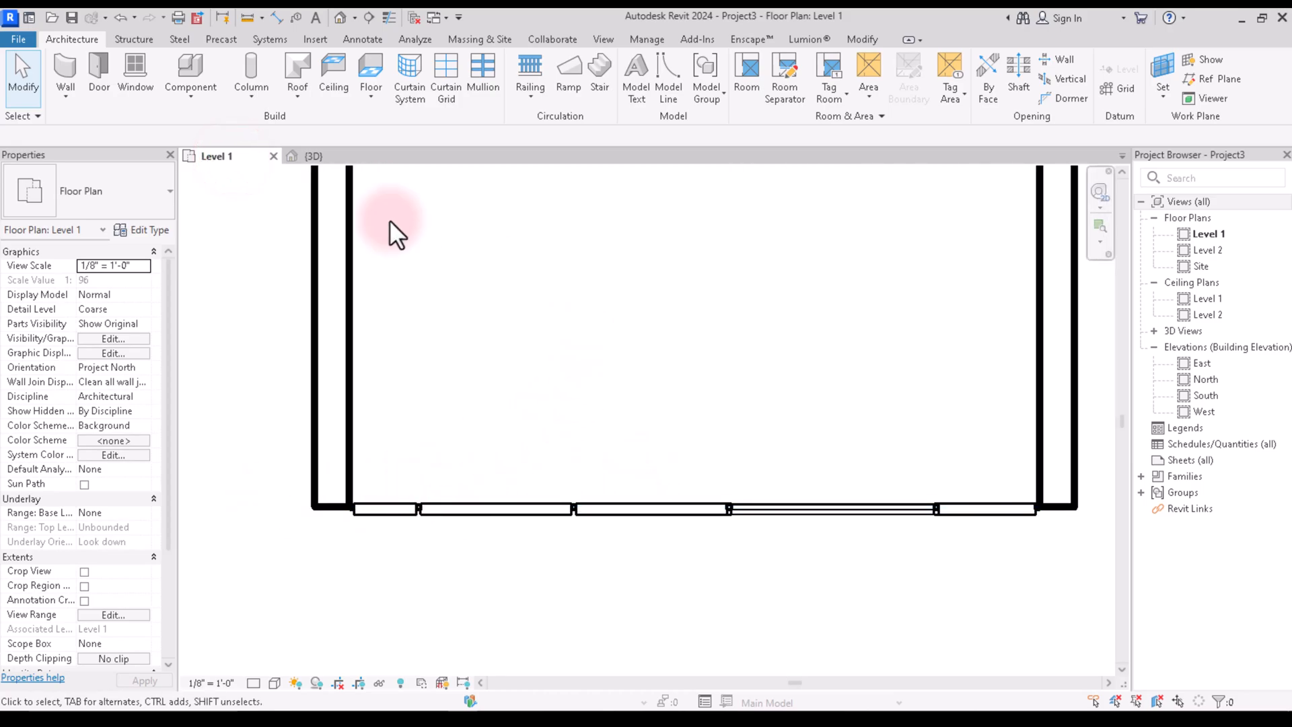
pyautogui.click(70, 67)
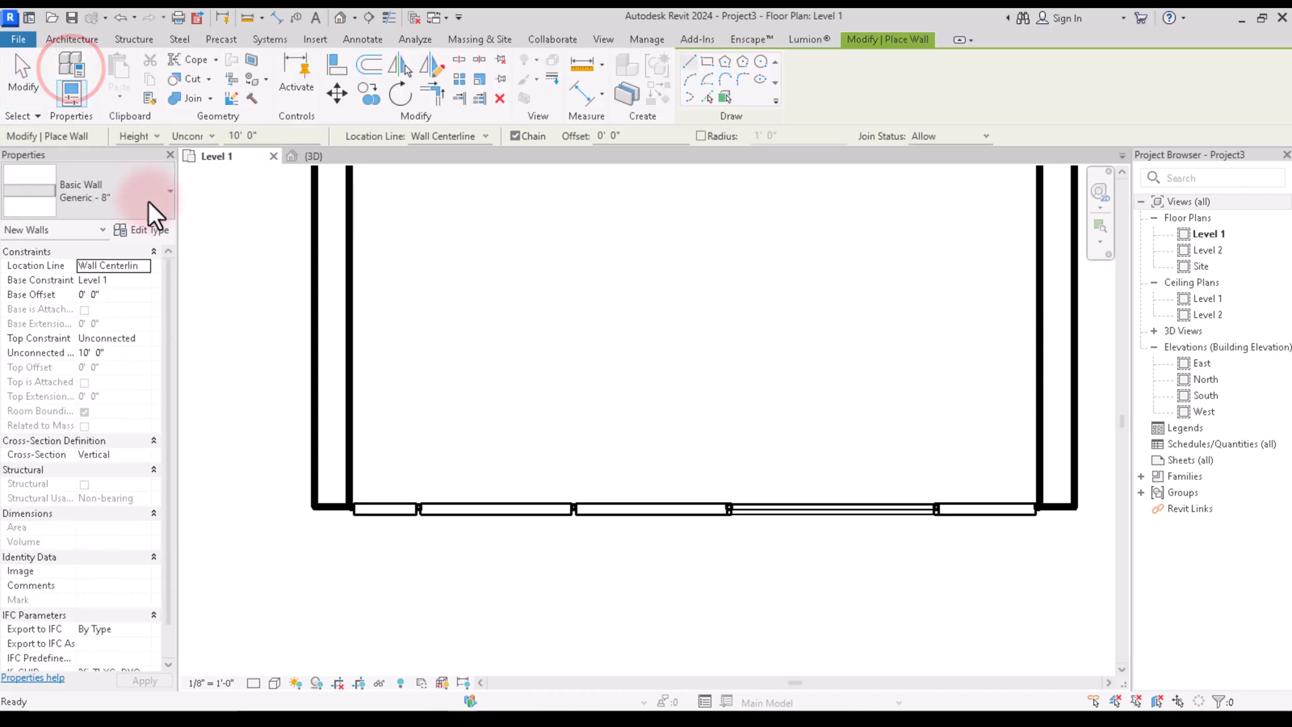
pyautogui.click(148, 200)
pyautogui.click(389, 313)
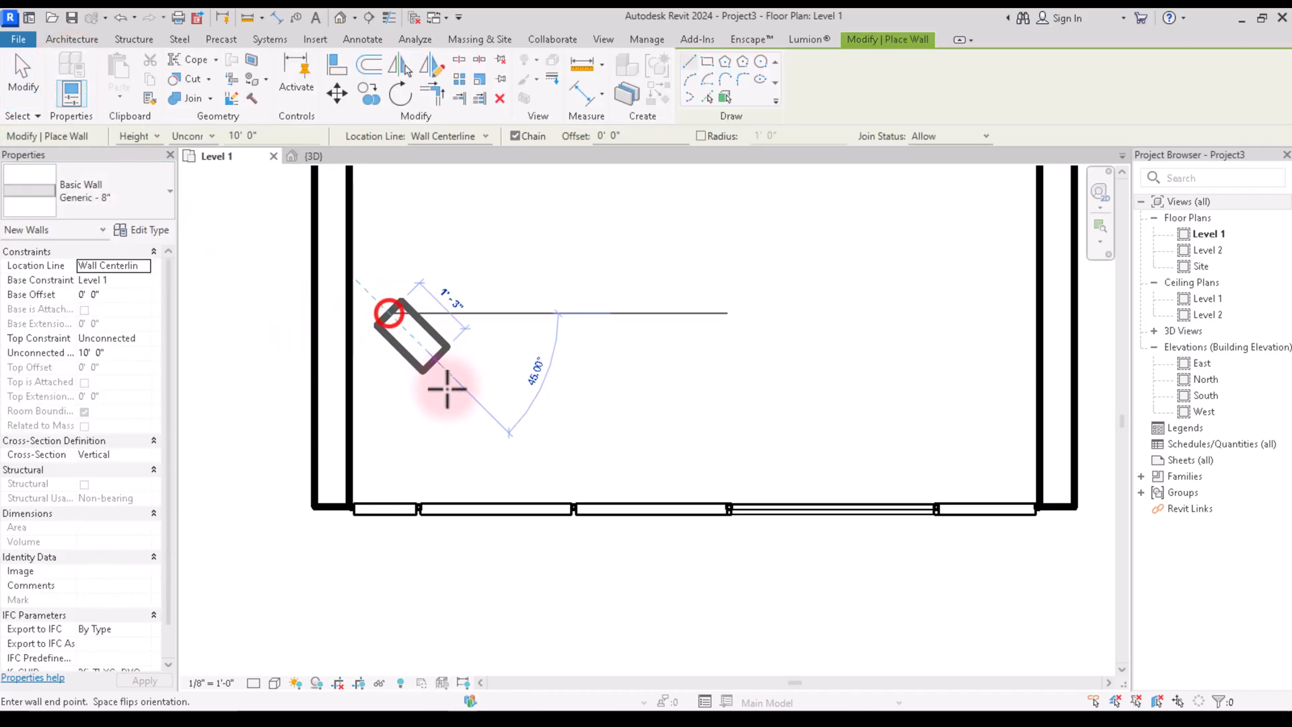
pyautogui.scroll(-2, 533, 309)
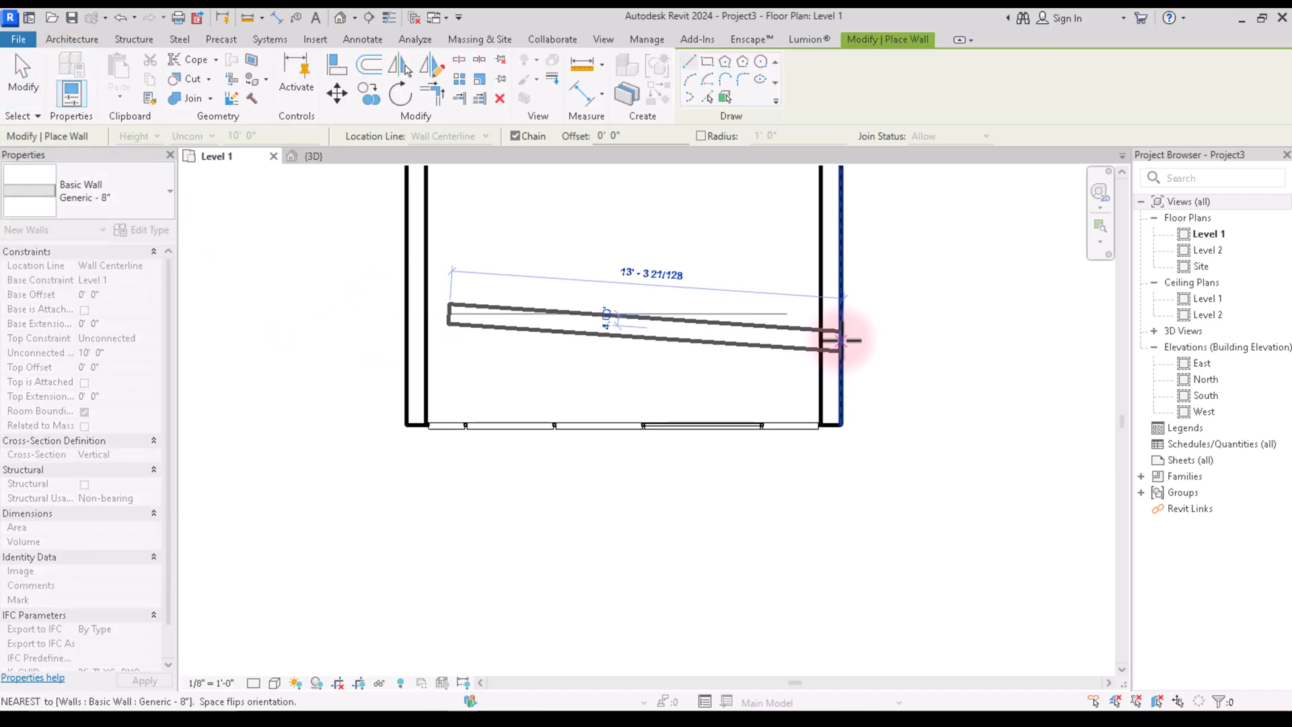
pyautogui.scroll(2, 807, 312)
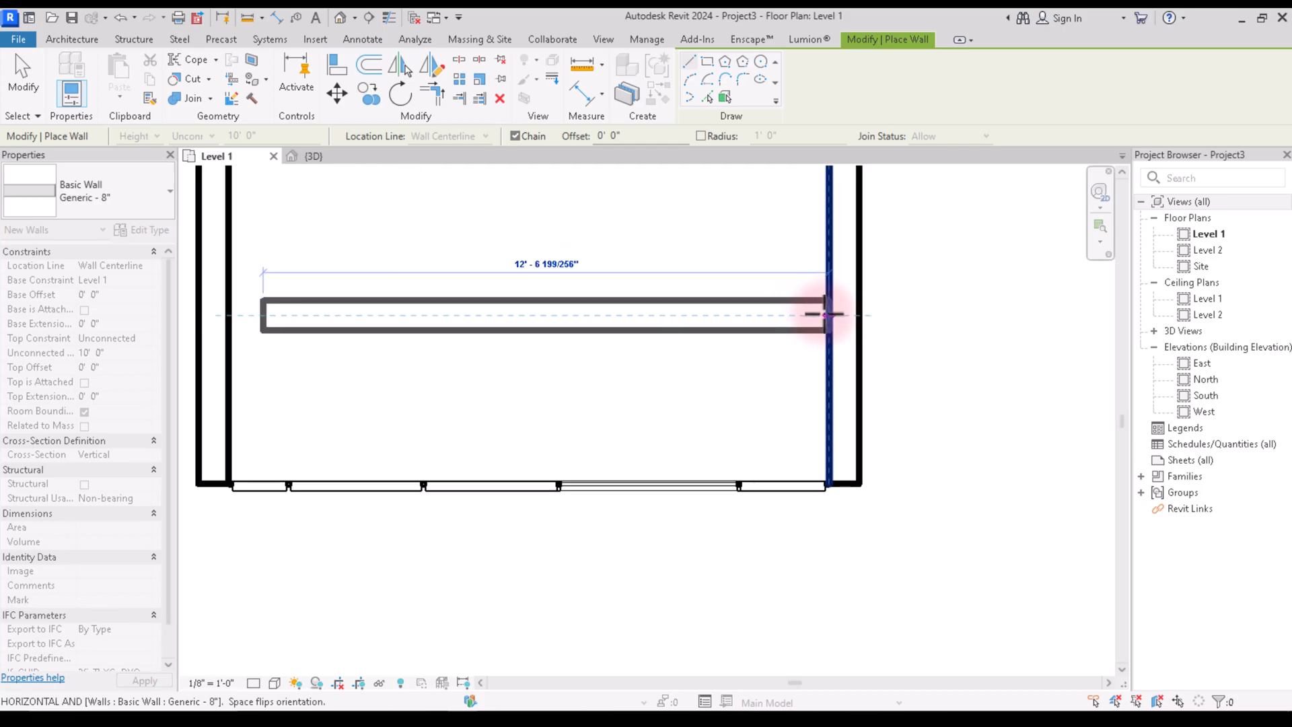
pyautogui.click(824, 313)
# Dismiss the project save reminder without saving and end the Wall command.
pyautogui.rightClick(934, 250)
pyautogui.click(958, 261)
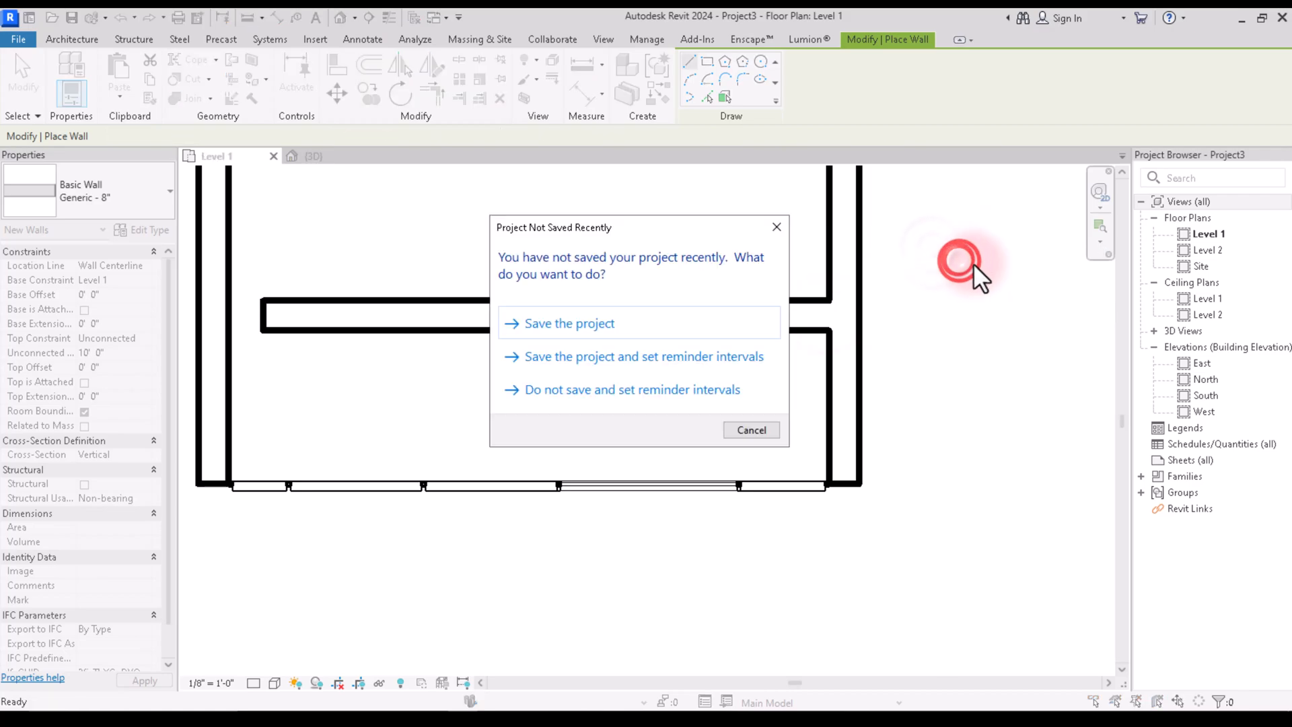
pyautogui.click(778, 228)
pyautogui.scroll(-4, 891, 471)
pyautogui.scroll(3, 616, 373)
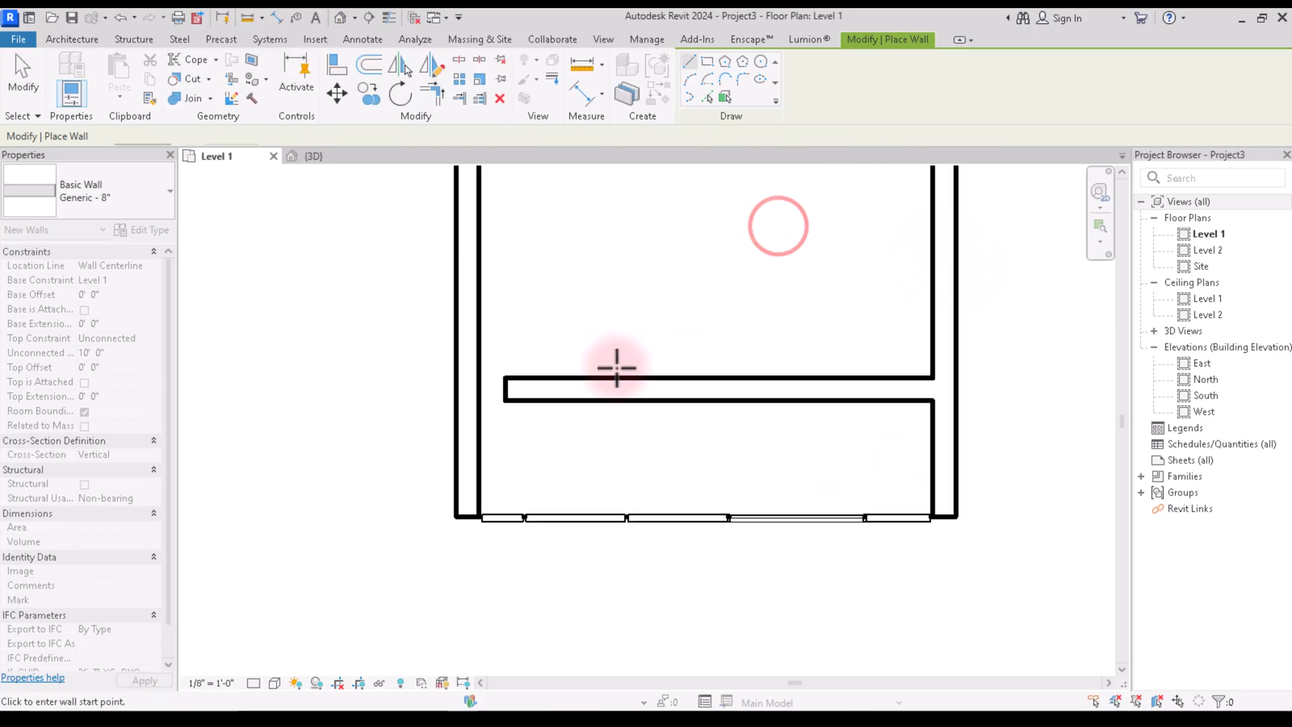
pyautogui.rightClick(634, 312)
pyautogui.click(654, 321)
# Extend the new wall's free end to the opposite side wall and move the wall against the inner side of the curtain wall.
pyautogui.click(535, 394)
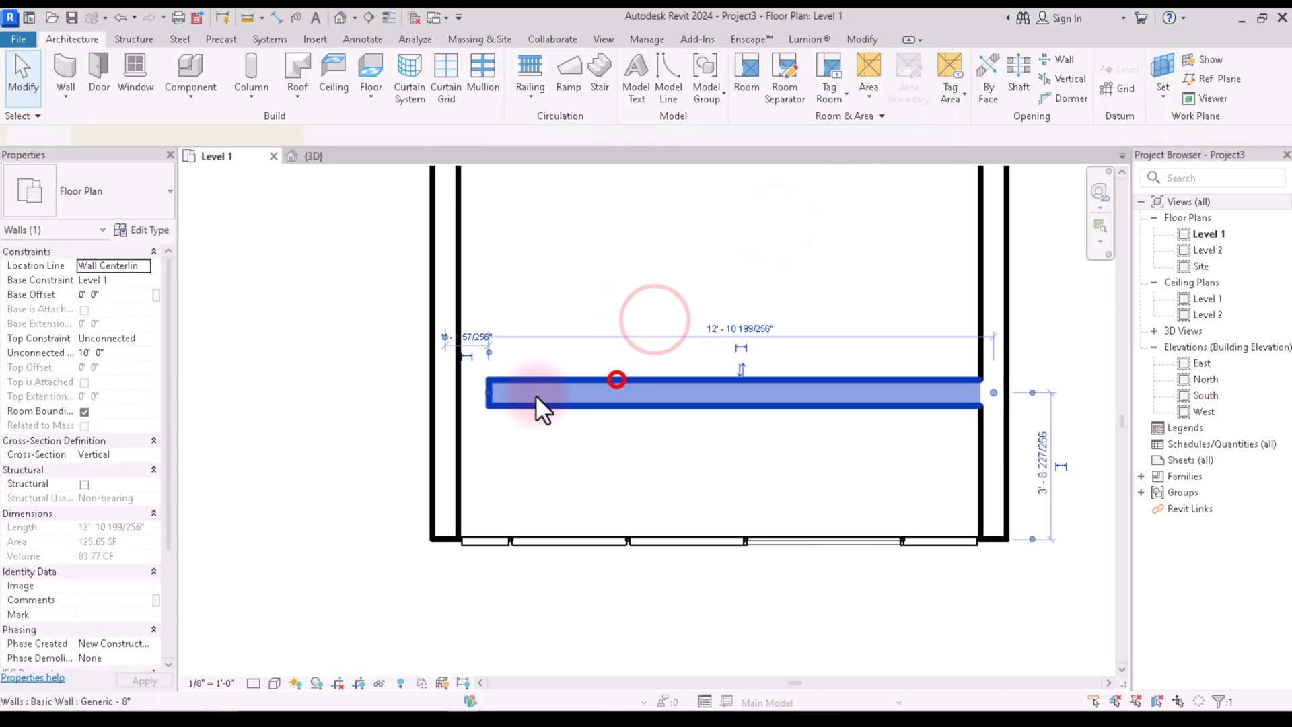
pyautogui.moveTo(483, 392); pyautogui.dragTo(446, 392)
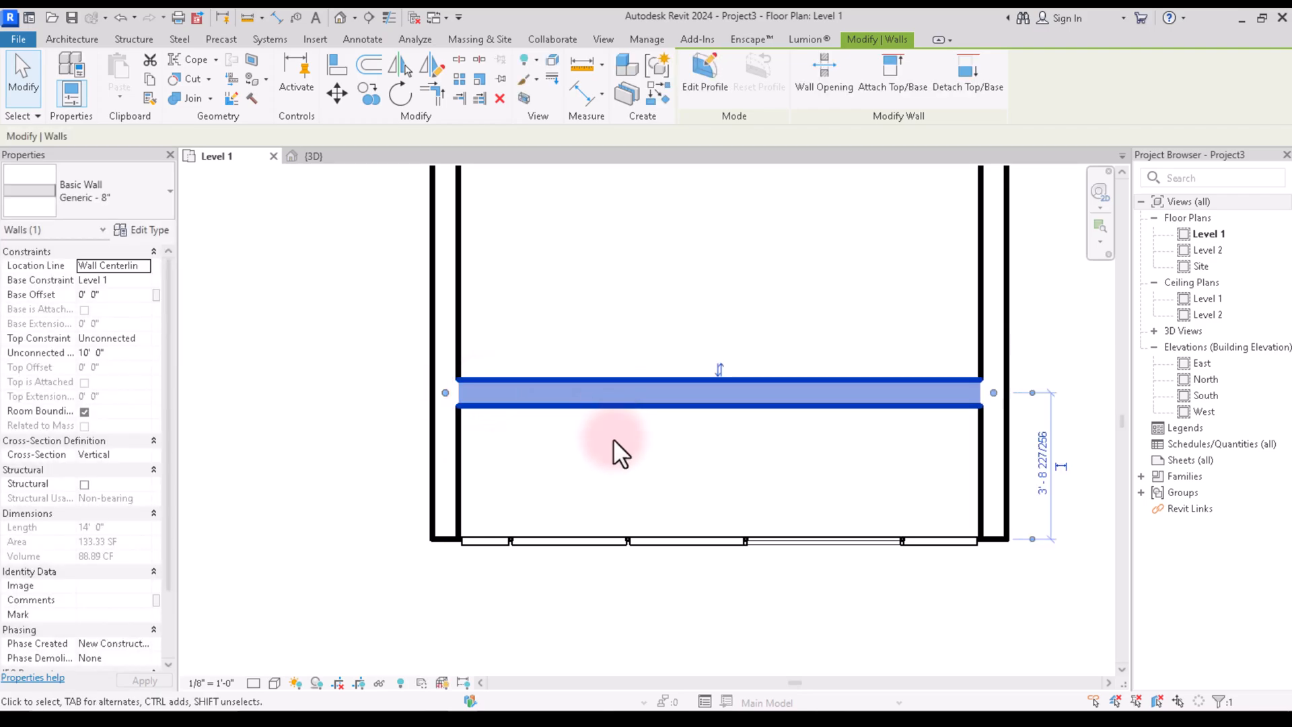
pyautogui.click(614, 442)
pyautogui.click(618, 406)
pyautogui.moveTo(627, 405); pyautogui.dragTo(640, 527)
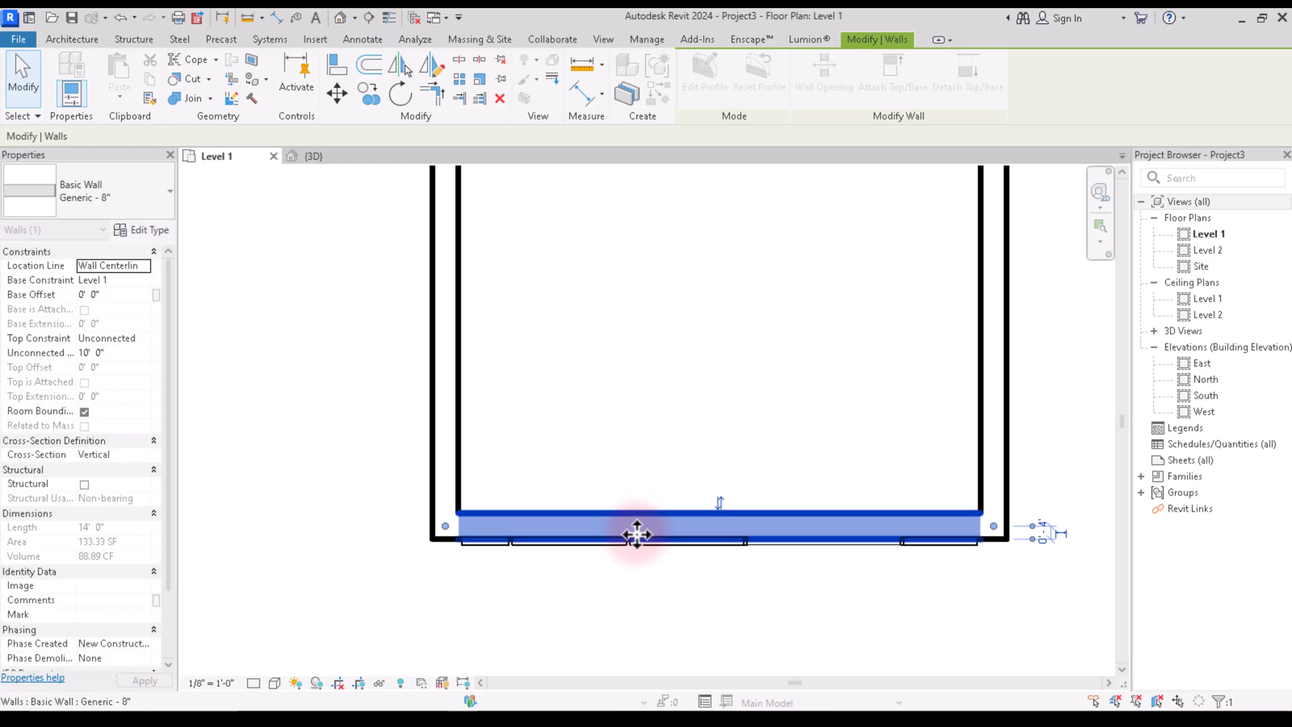
# Nudge the new wall slightly inward from the curtain wall, unjoining the elements that cannot stay joined.
pyautogui.scroll(5, 560, 557)
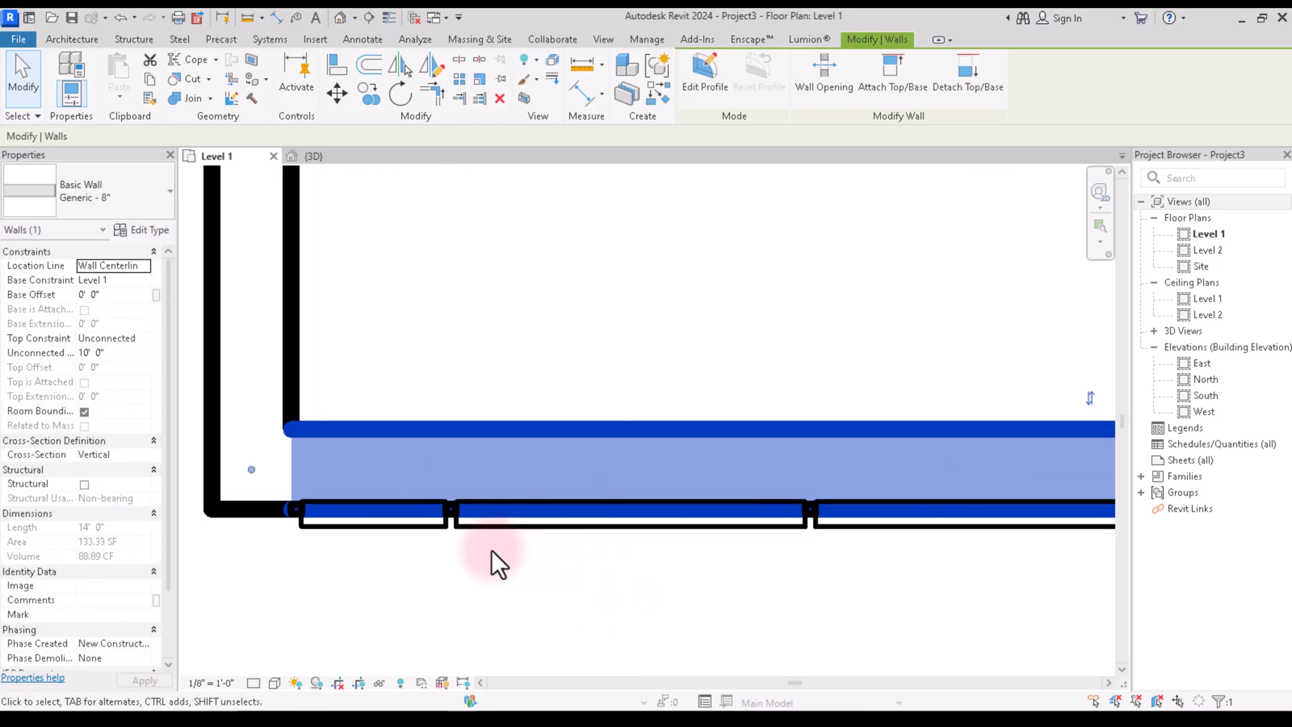
pyautogui.press('Up')
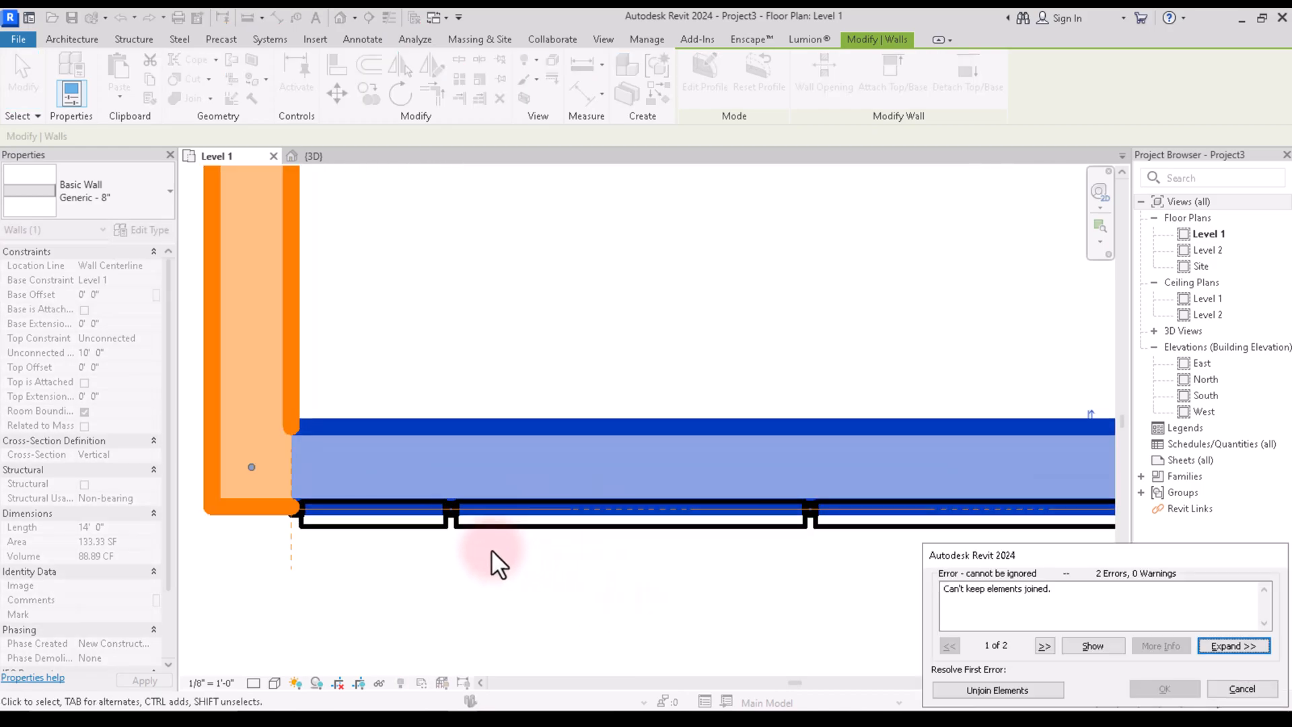
pyautogui.click(1002, 690)
pyautogui.press('Up')
pyautogui.press('Up')
pyautogui.press('Up')
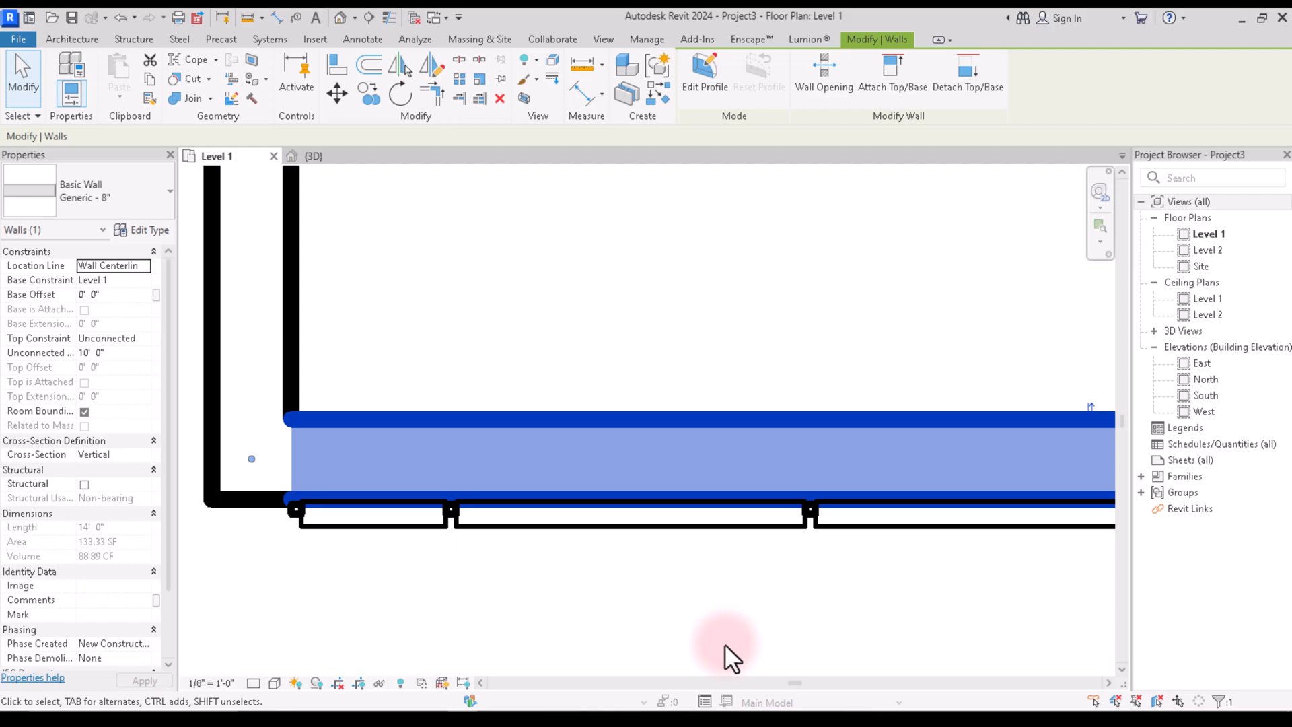
# Examine in the 3D view how the new wall sits behind the curtain wall's openings.
pyautogui.click(724, 643)
pyautogui.scroll(-3, 524, 560)
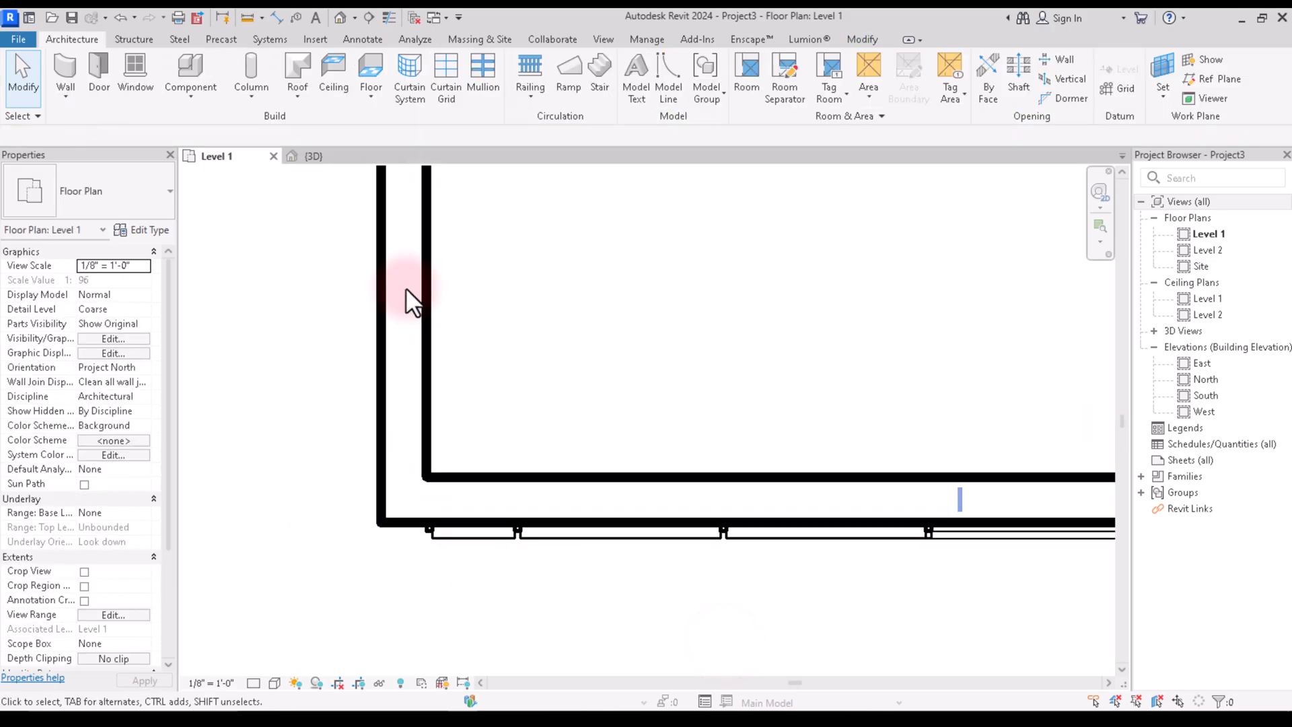
pyautogui.click(325, 159)
pyautogui.scroll(-3, 733, 390)
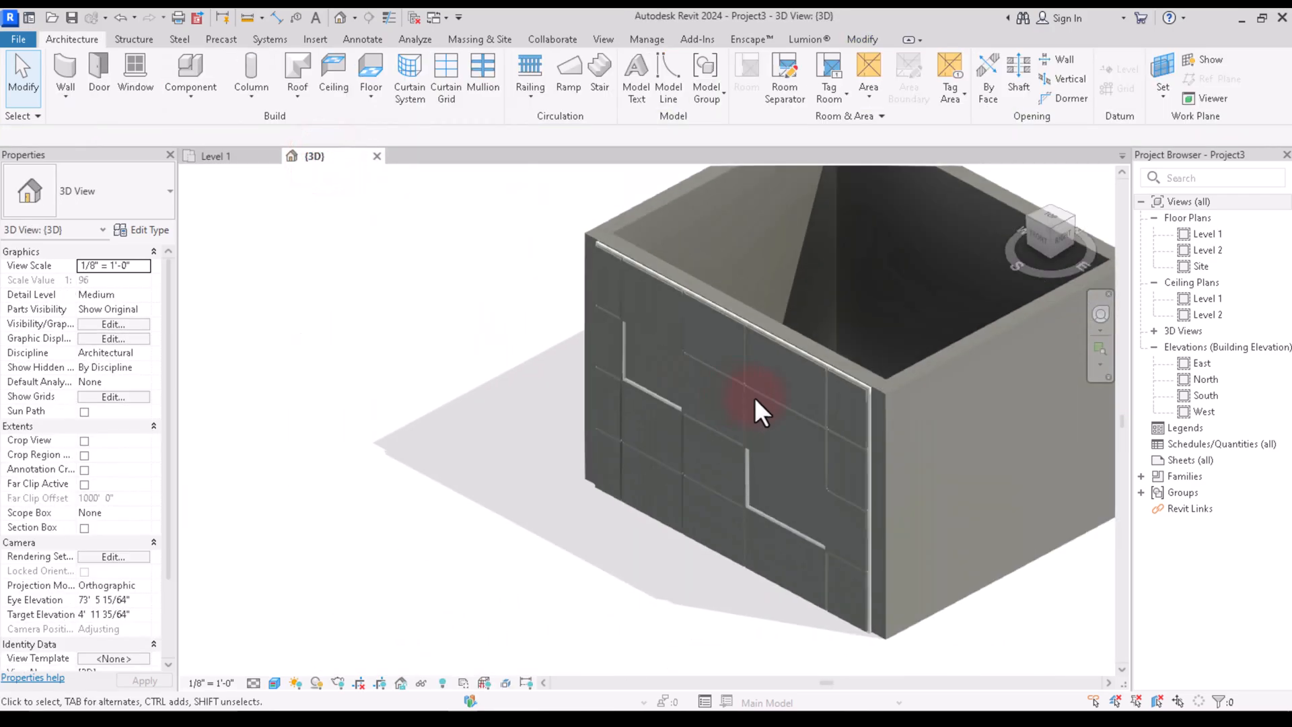
pyautogui.click(1036, 237)
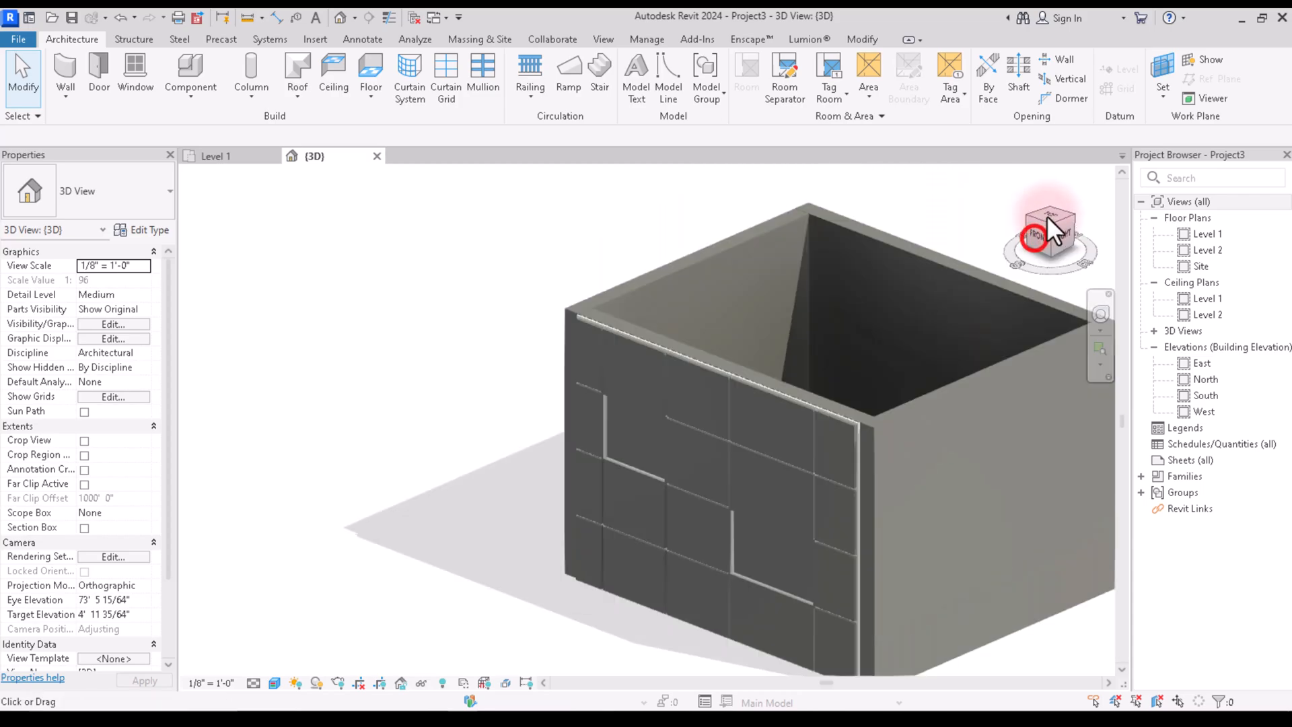
pyautogui.scroll(-3, 834, 310)
pyautogui.scroll(4, 827, 504)
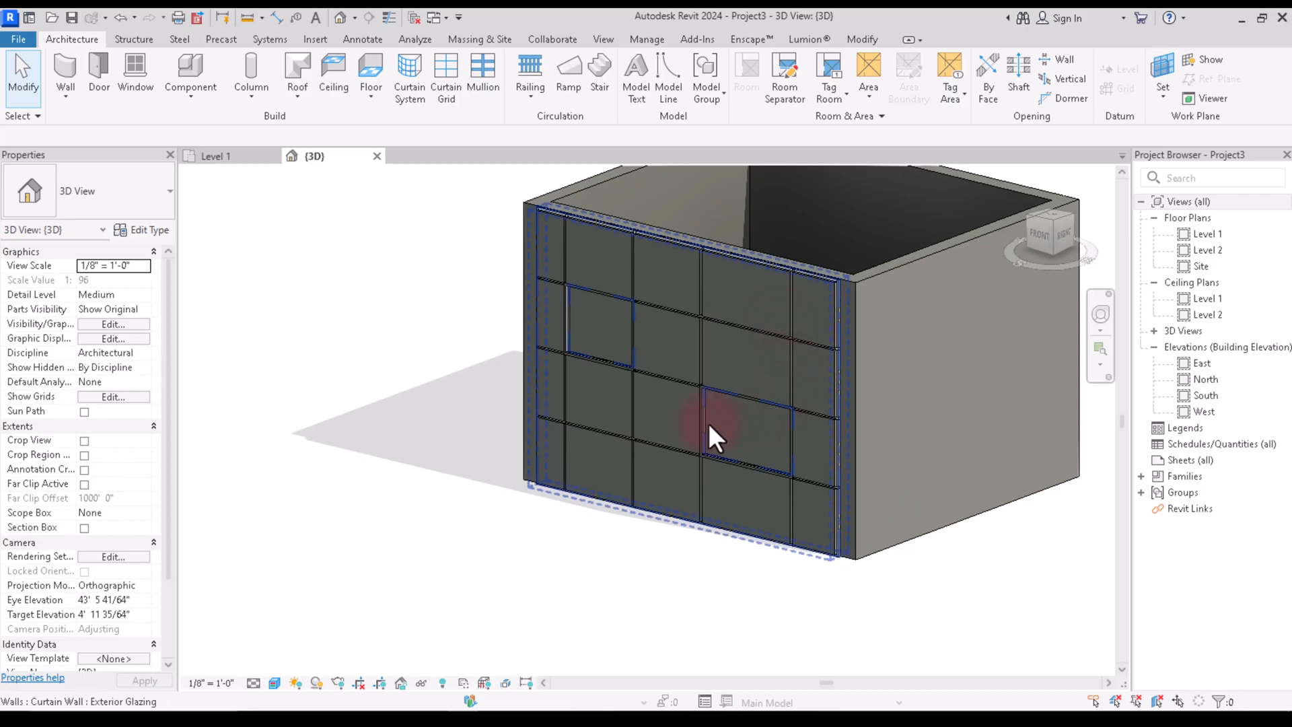
pyautogui.scroll(5, 818, 480)
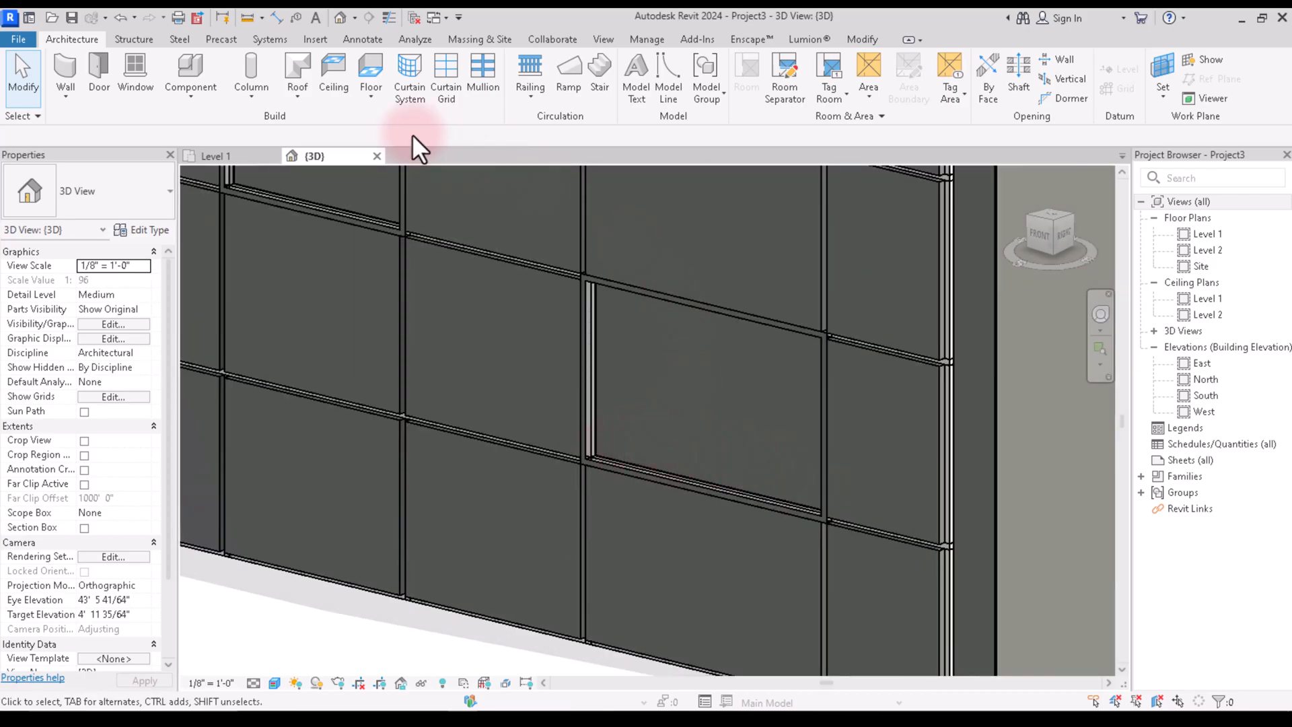
# In the Level 1 plan, nudge the Generic - 8" wall farther inward to leave a gap behind the curtain wall.
pyautogui.click(252, 157)
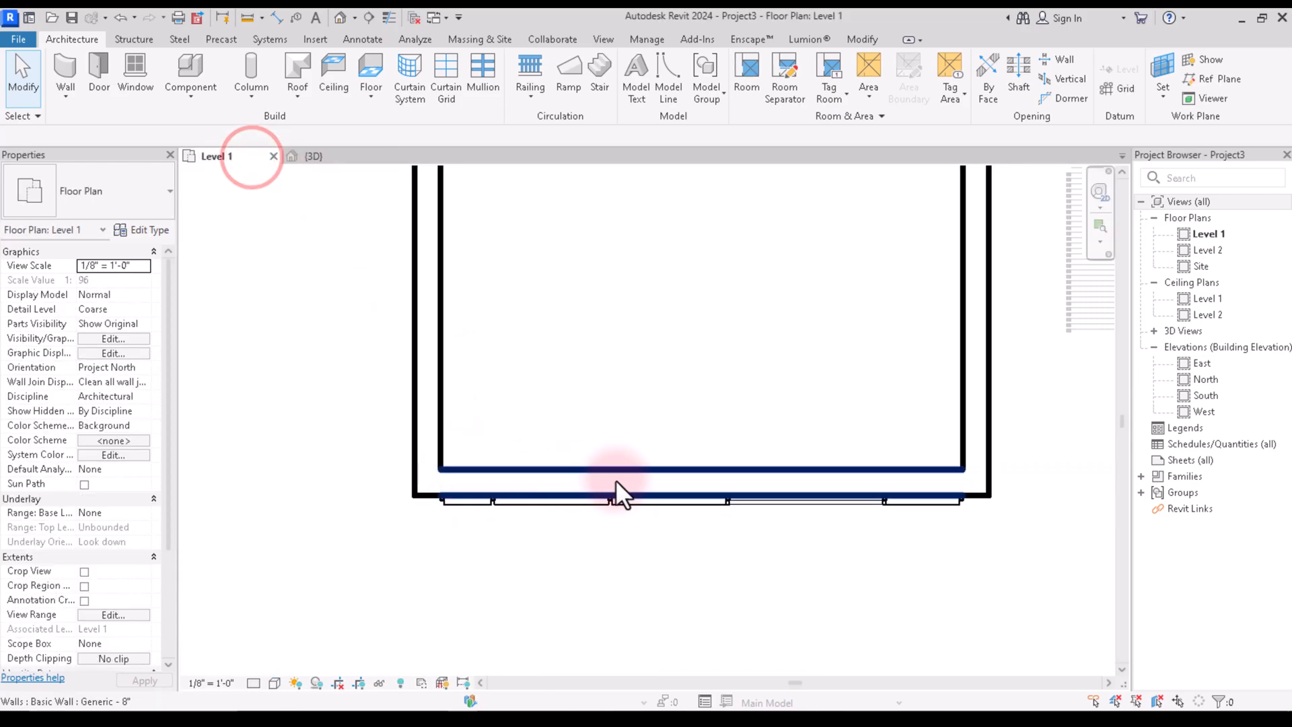
pyautogui.click(659, 475)
pyautogui.scroll(3, 680, 464)
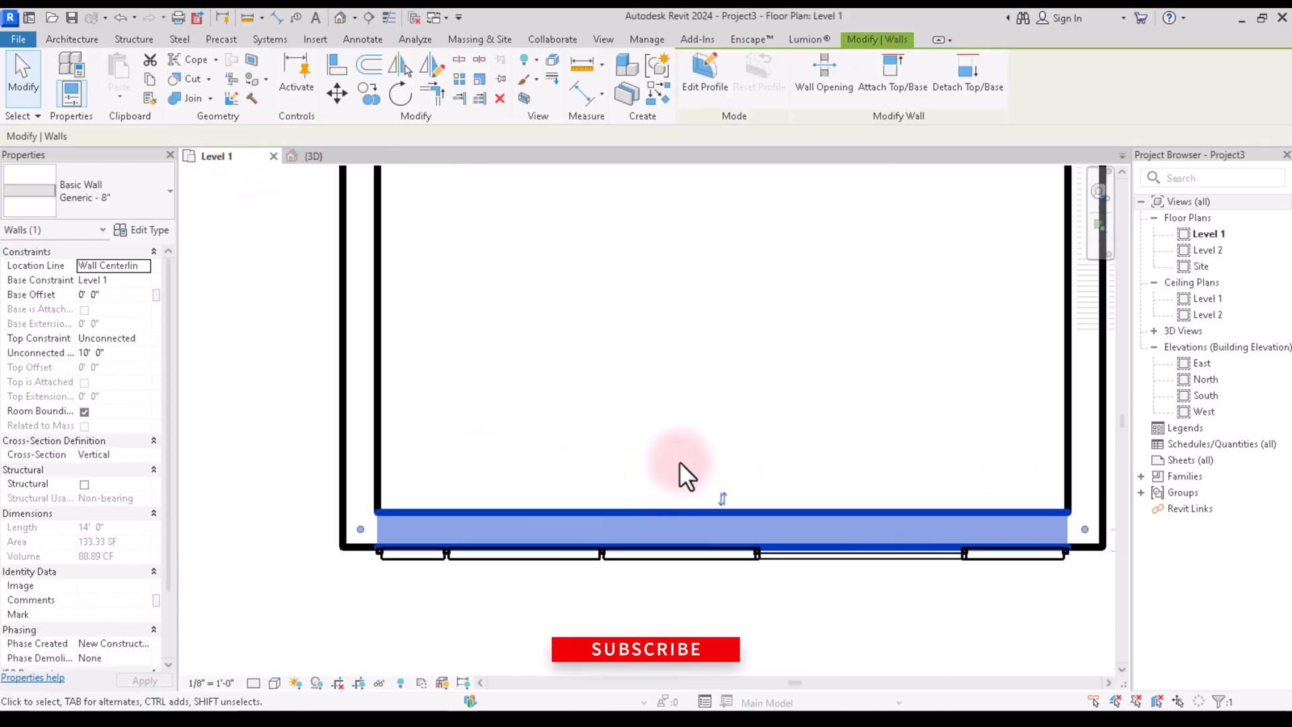
pyautogui.press('Up')
pyautogui.press('Up')
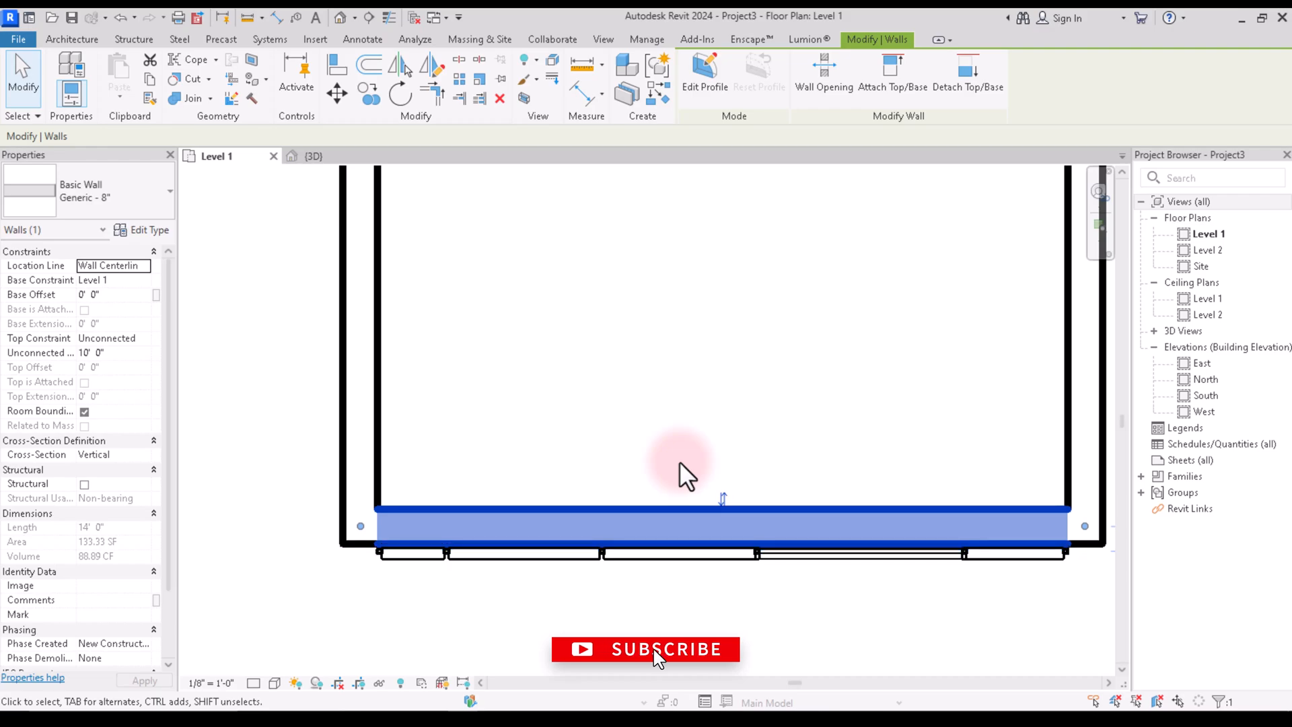
pyautogui.press('Up')
pyautogui.press('Up')
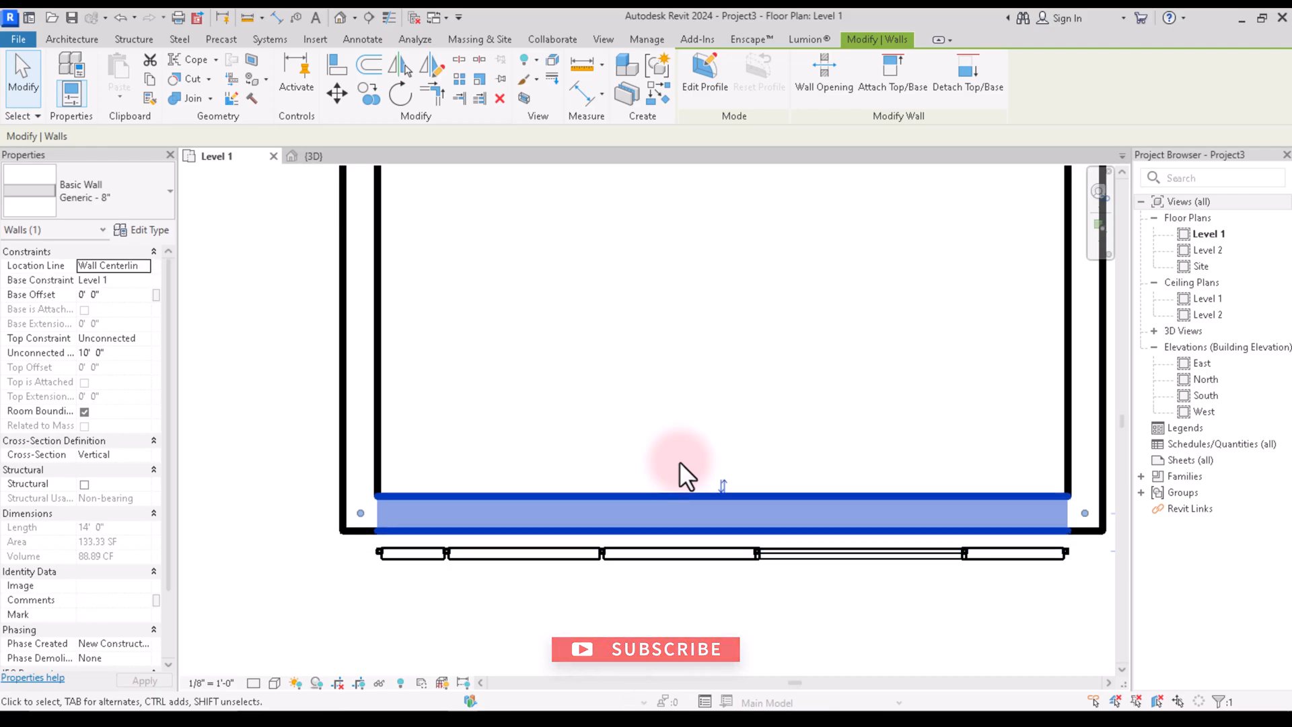
pyautogui.press('Up')
pyautogui.click(701, 449)
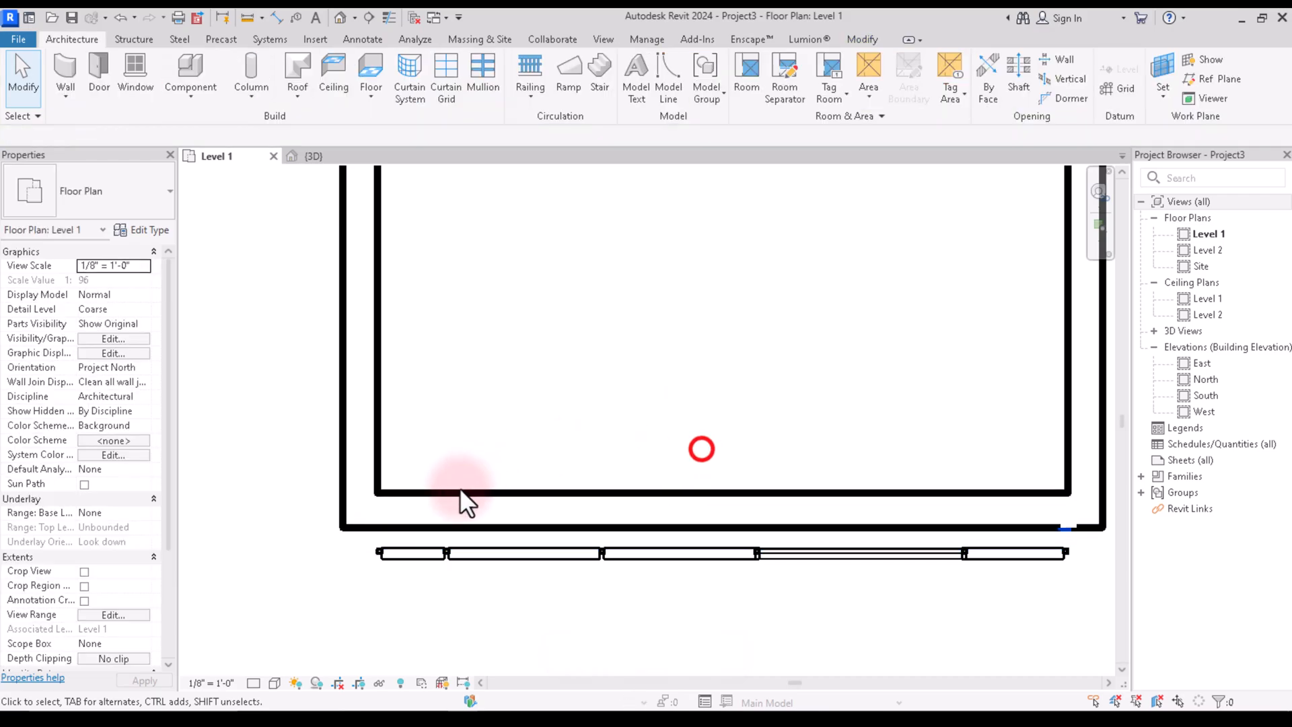
# Extend the left side wall's end past the inner wall so it reaches the curtain wall line.
pyautogui.scroll(1, 390, 515)
pyautogui.click(356, 525)
pyautogui.scroll(2, 354, 553)
pyautogui.moveTo(353, 483); pyautogui.dragTo(356, 555)
pyautogui.click(394, 616)
pyautogui.scroll(-2, 394, 616)
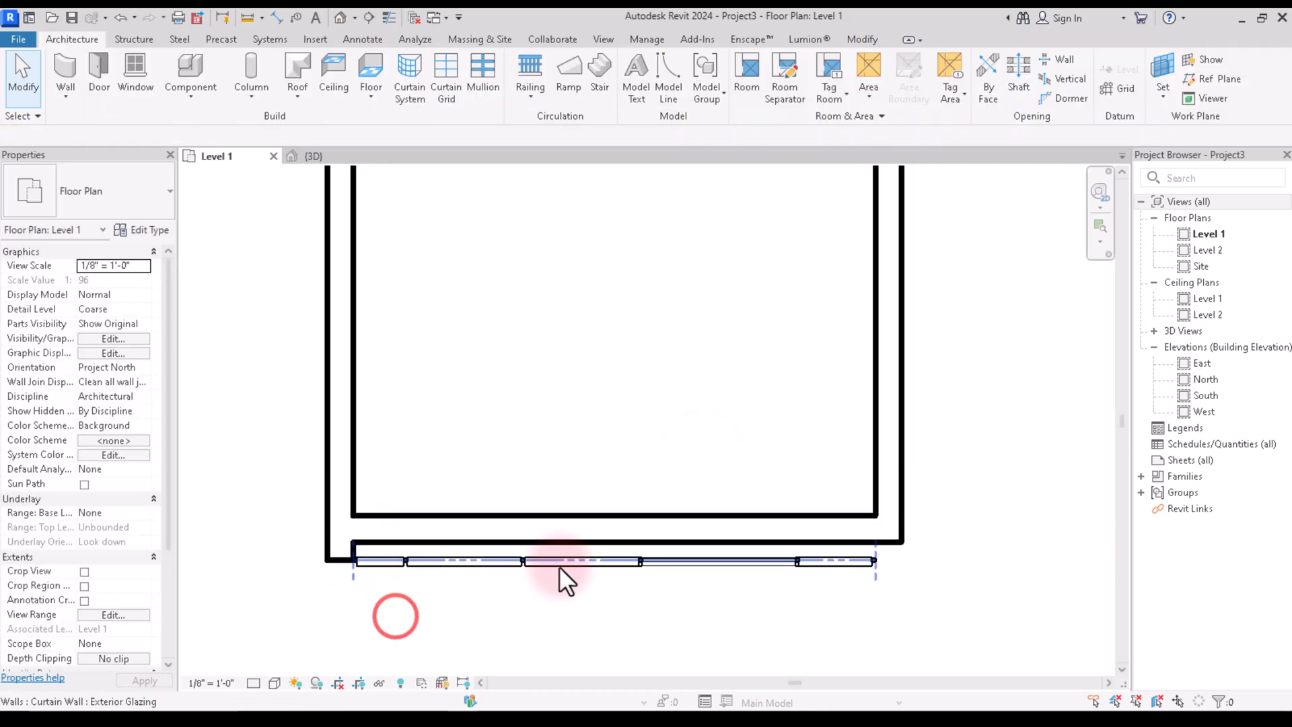
# Extend the right side wall's end past the inner wall to the curtain wall line.
pyautogui.scroll(3, 898, 518)
pyautogui.click(896, 519)
pyautogui.moveTo(881, 530); pyautogui.dragTo(895, 576)
pyautogui.click(1004, 528)
pyautogui.scroll(-2, 758, 511)
pyautogui.scroll(2, 828, 572)
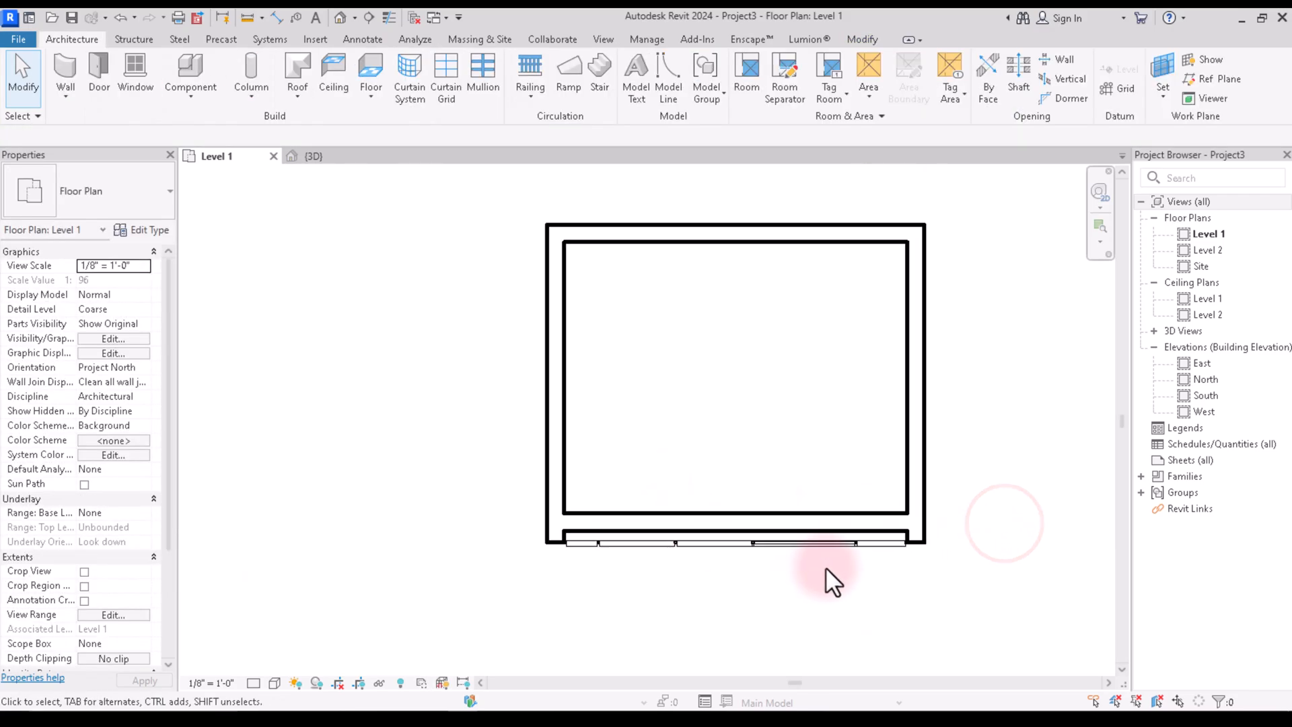
# Examine the gap between the curtain wall and the Generic - 8" wall in the 3D view, including from above.
pyautogui.click(332, 159)
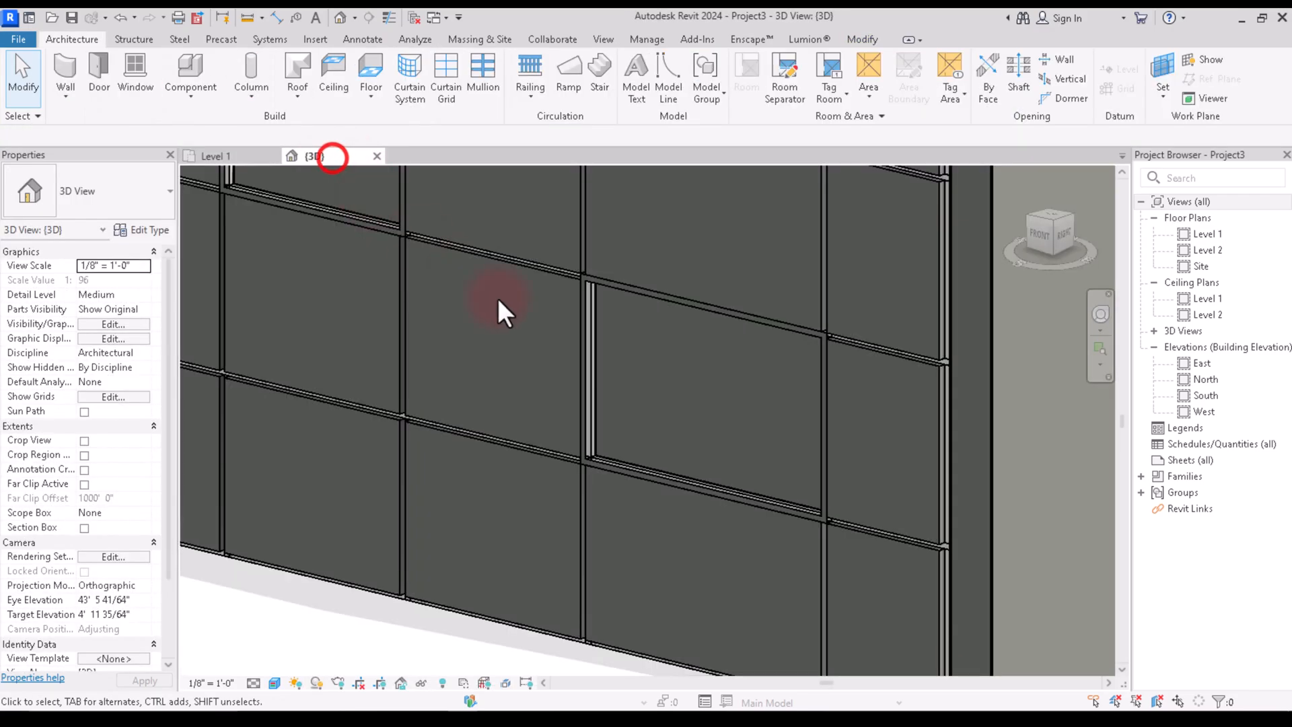
pyautogui.scroll(-5, 727, 518)
pyautogui.scroll(2, 646, 363)
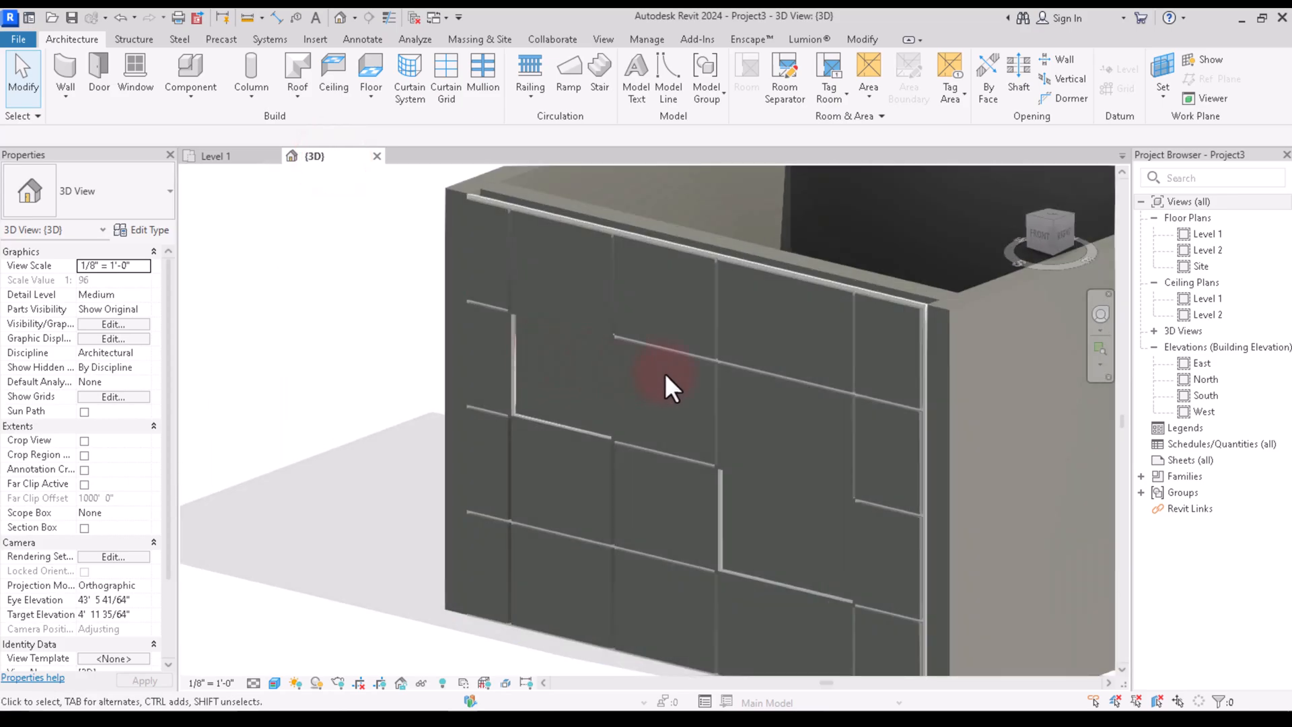
pyautogui.scroll(-2, 774, 323)
pyautogui.moveTo(1037, 236); pyautogui.dragTo(964, 312)
pyautogui.scroll(-1, 699, 458)
pyautogui.moveTo(774, 222); pyautogui.dragTo(742, 344, button='middle')
pyautogui.scroll(2, 742, 346)
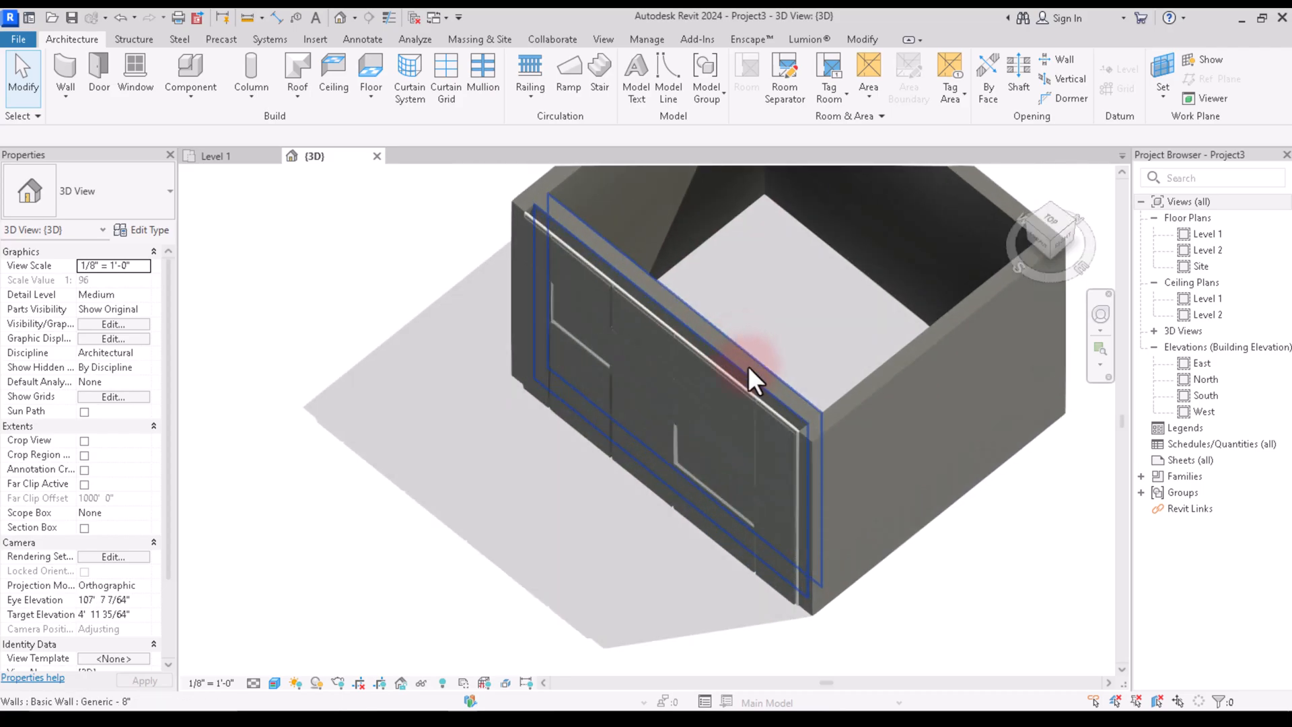
pyautogui.scroll(2, 748, 365)
pyautogui.click(748, 365)
pyautogui.scroll(-3, 787, 351)
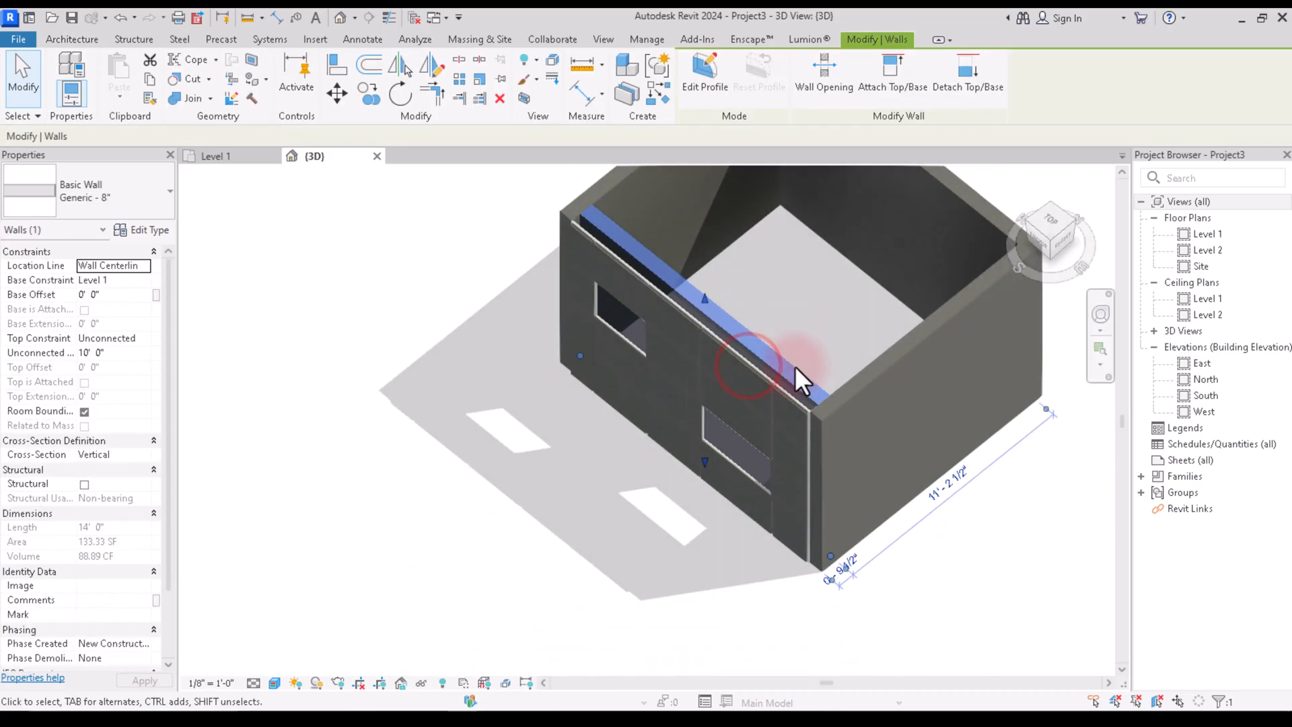
pyautogui.click(950, 539)
# Examine the depth of the two curtain wall openings in 3D from a lower angle.
pyautogui.click(1049, 237)
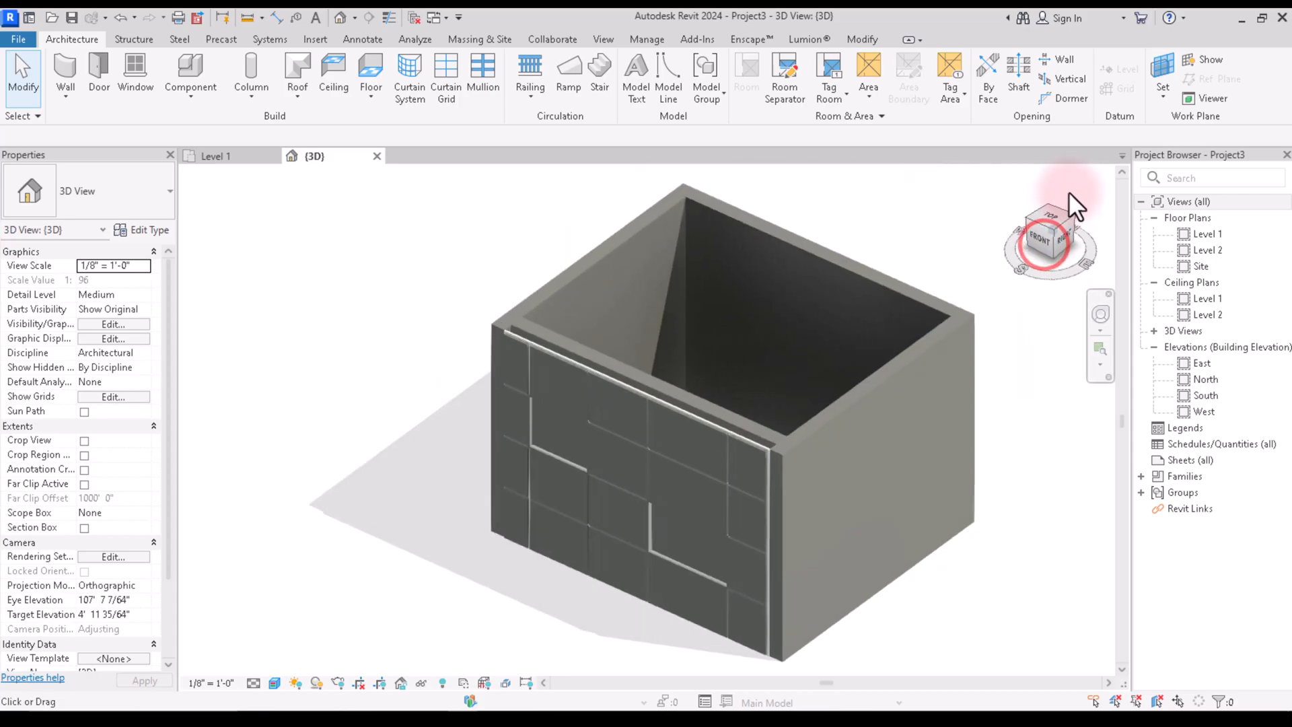
pyautogui.moveTo(1068, 193); pyautogui.dragTo(1077, 135)
pyautogui.scroll(-3, 723, 306)
pyautogui.scroll(3, 690, 450)
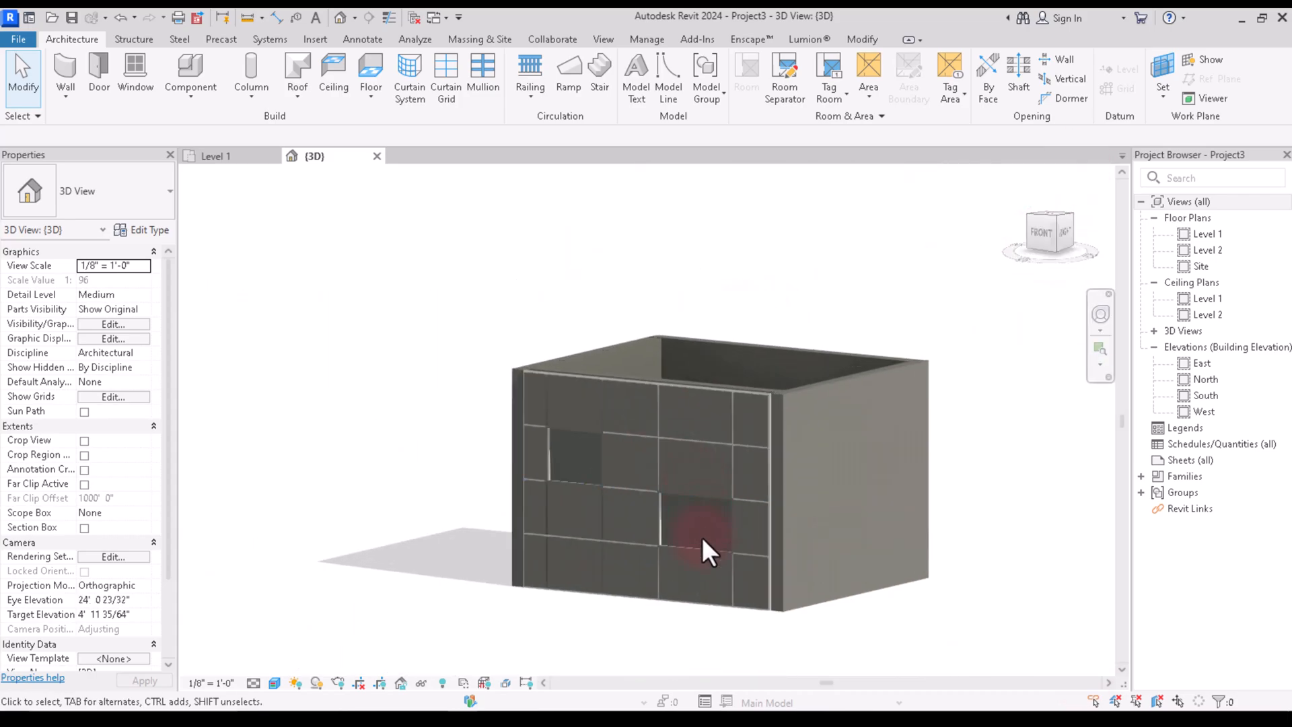
pyautogui.scroll(6, 646, 536)
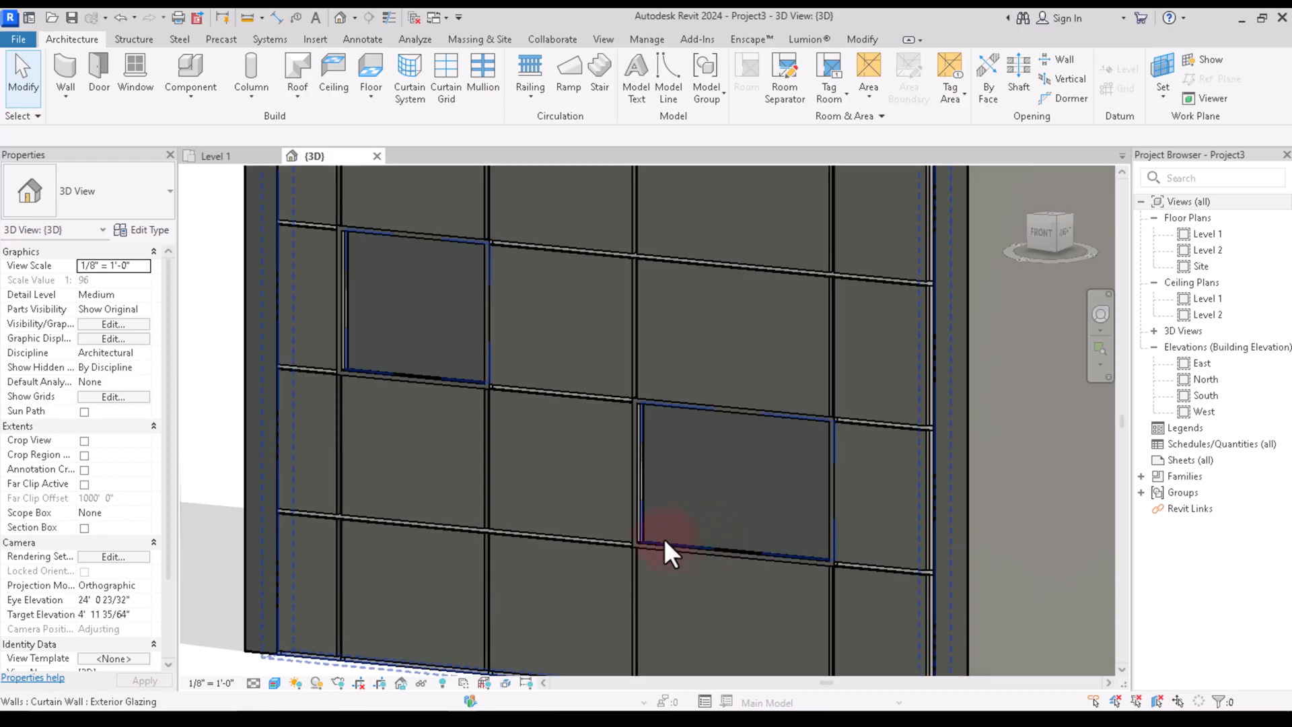
pyautogui.scroll(3, 656, 541)
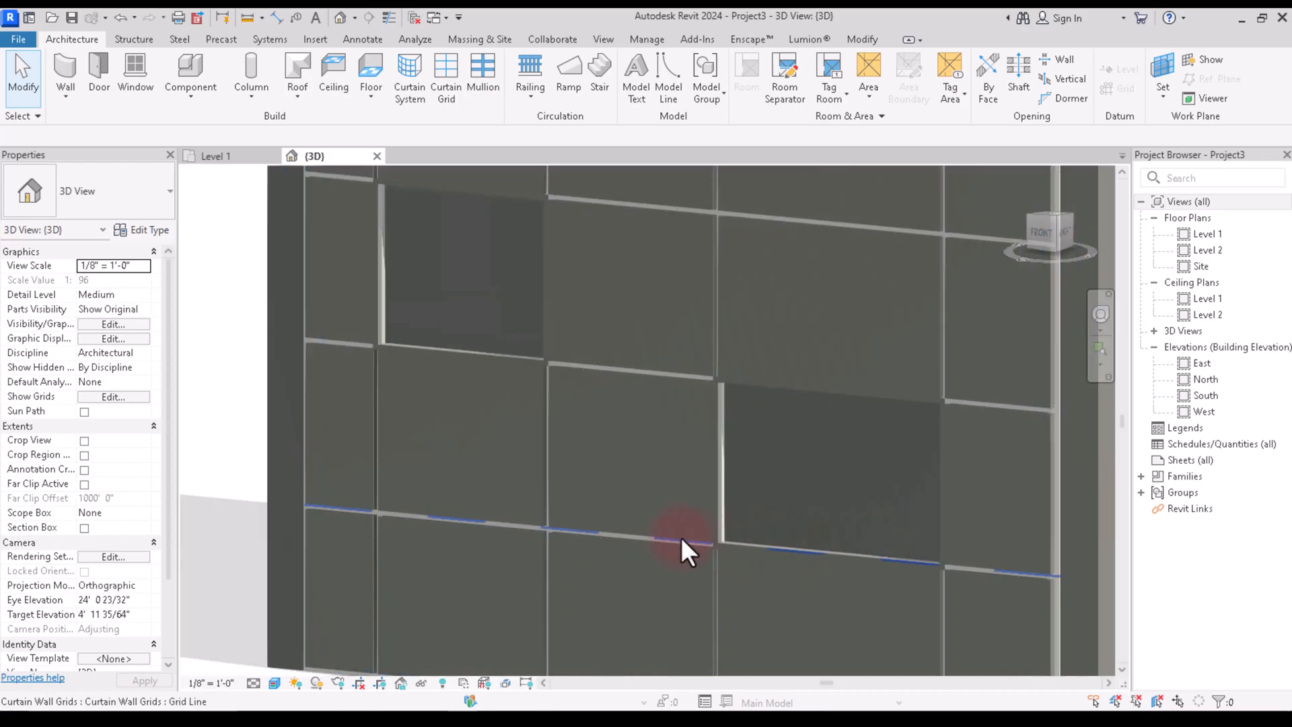
pyautogui.scroll(-9, 682, 532)
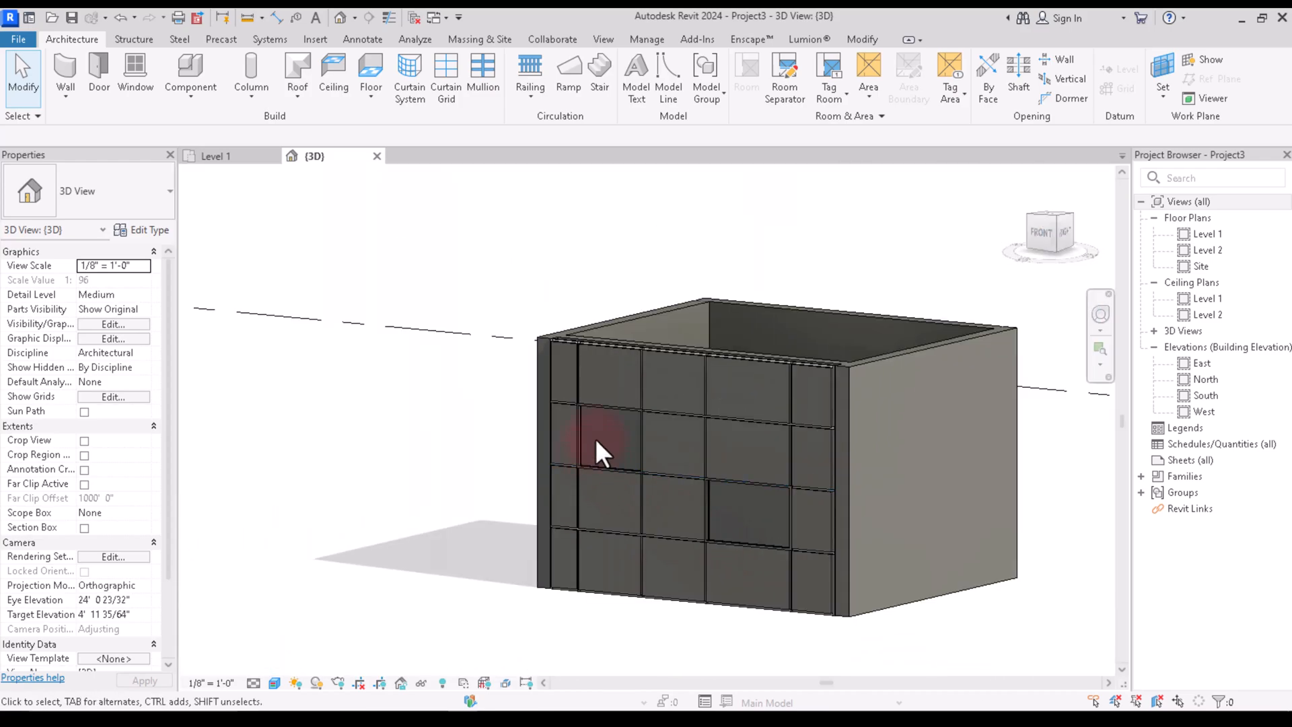
# Face the curtain wall from the front and create an in-place model in the Casework category, accepting the default name.
pyautogui.click(1048, 224)
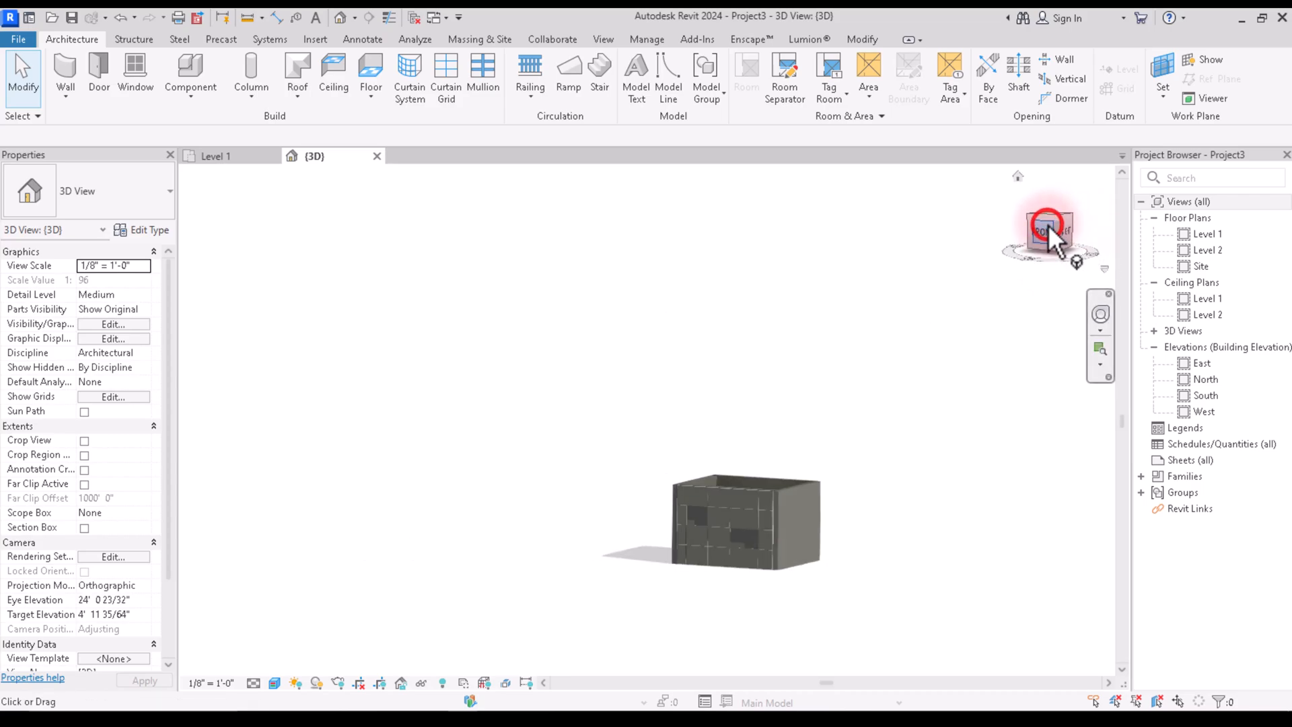
pyautogui.scroll(10, 597, 371)
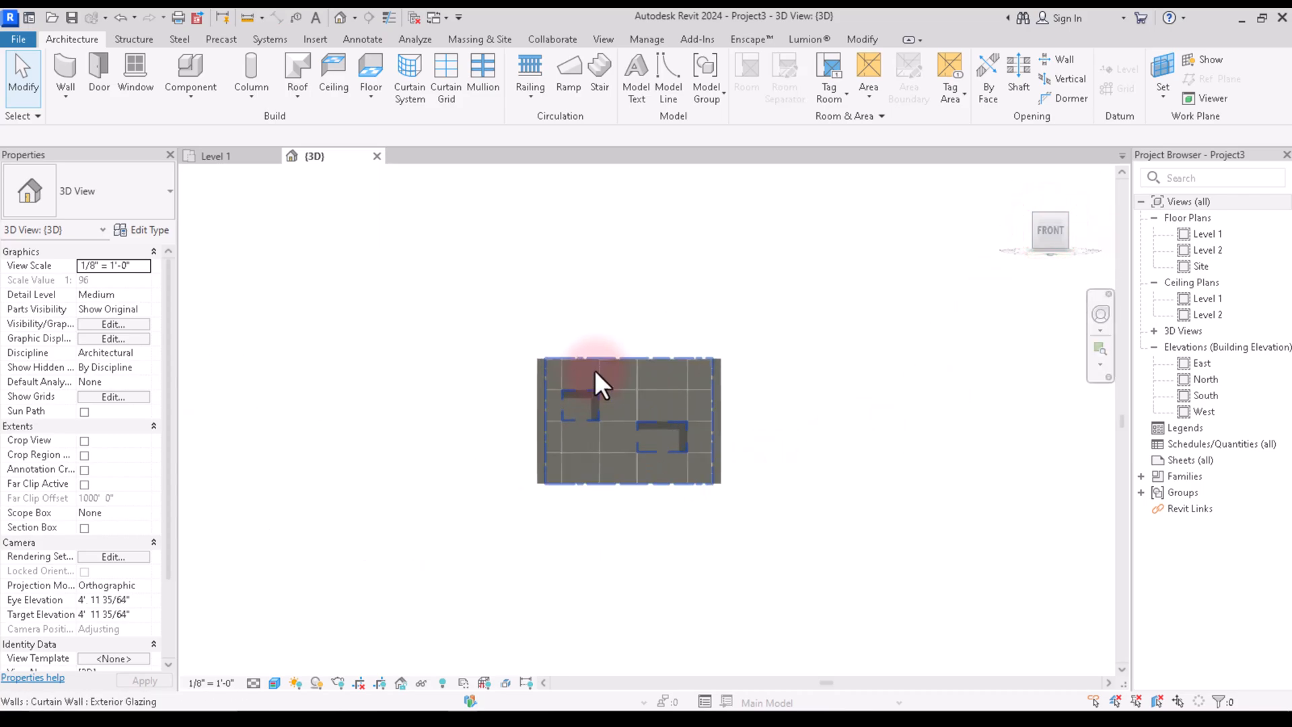
pyautogui.scroll(3, 611, 475)
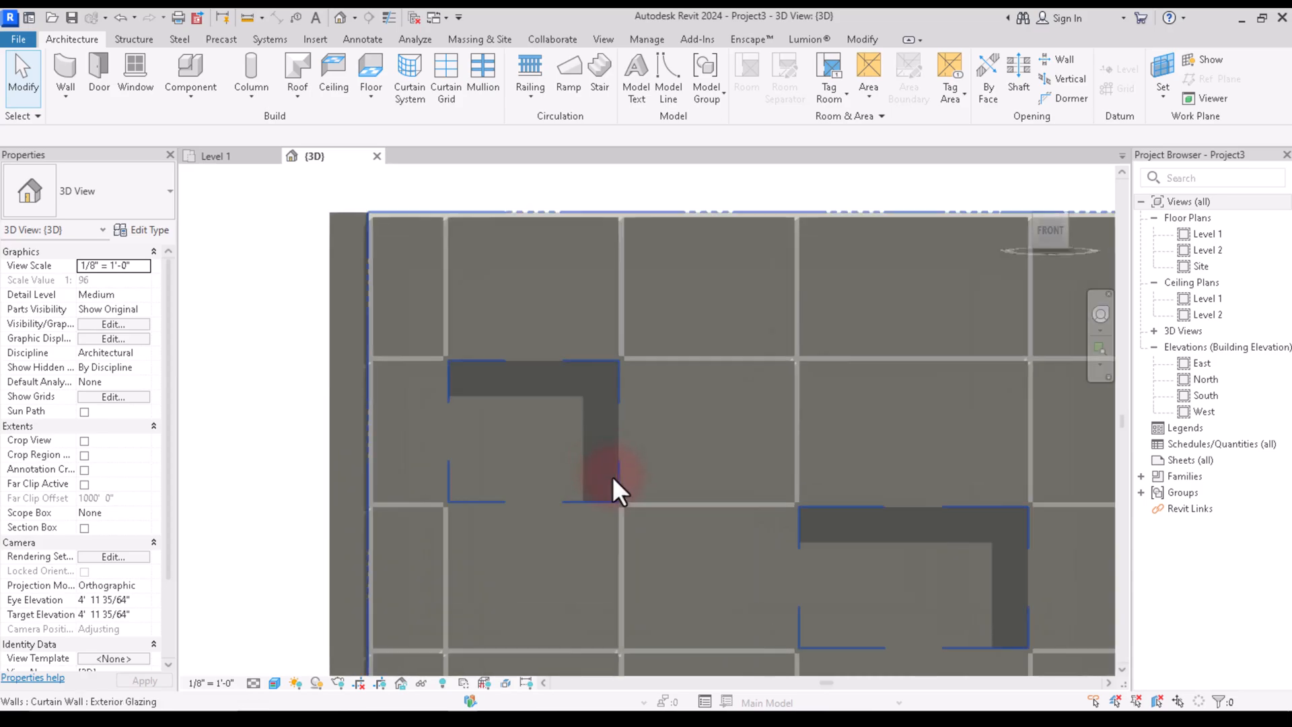
pyautogui.scroll(-2, 765, 561)
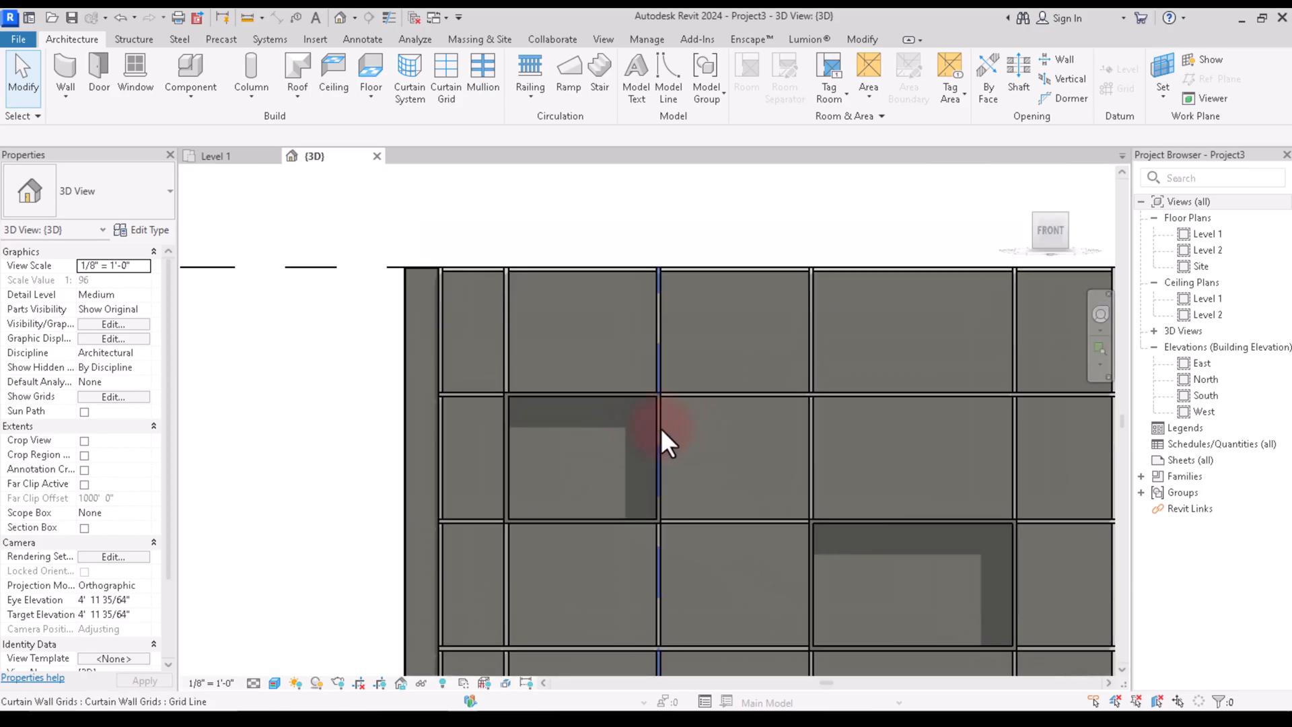
pyautogui.click(184, 97)
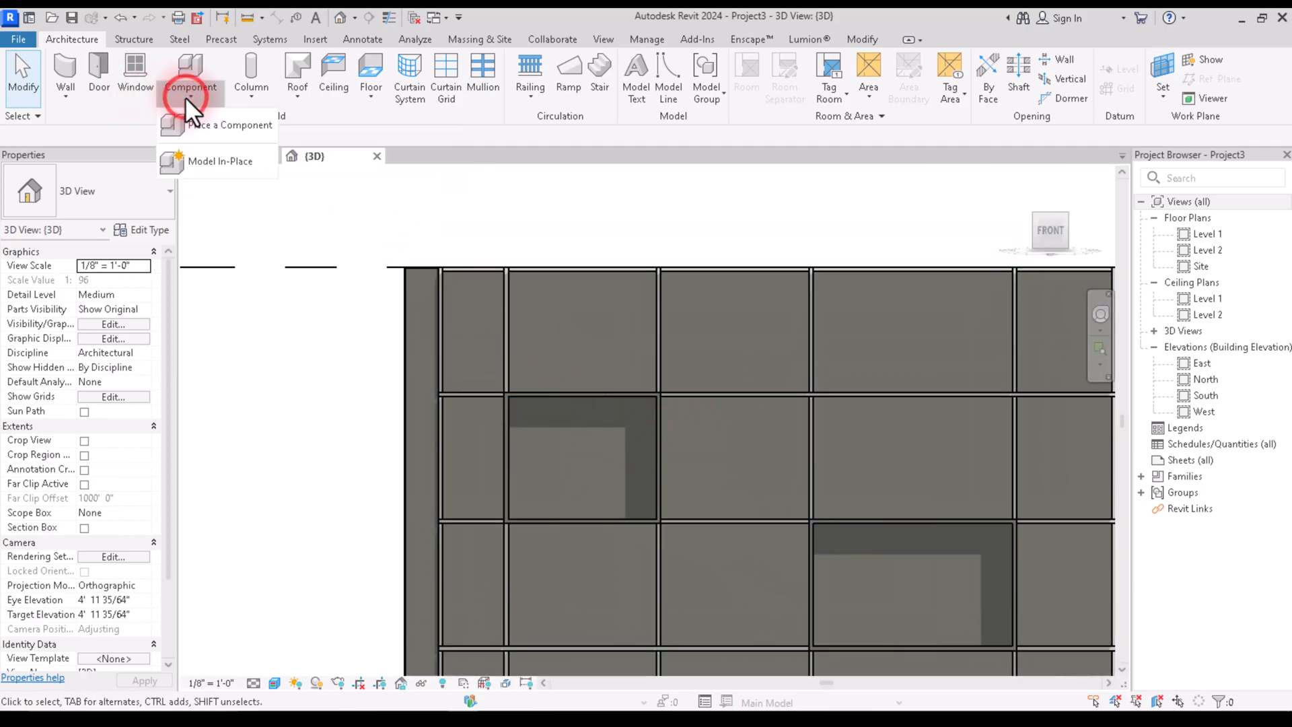
pyautogui.click(228, 156)
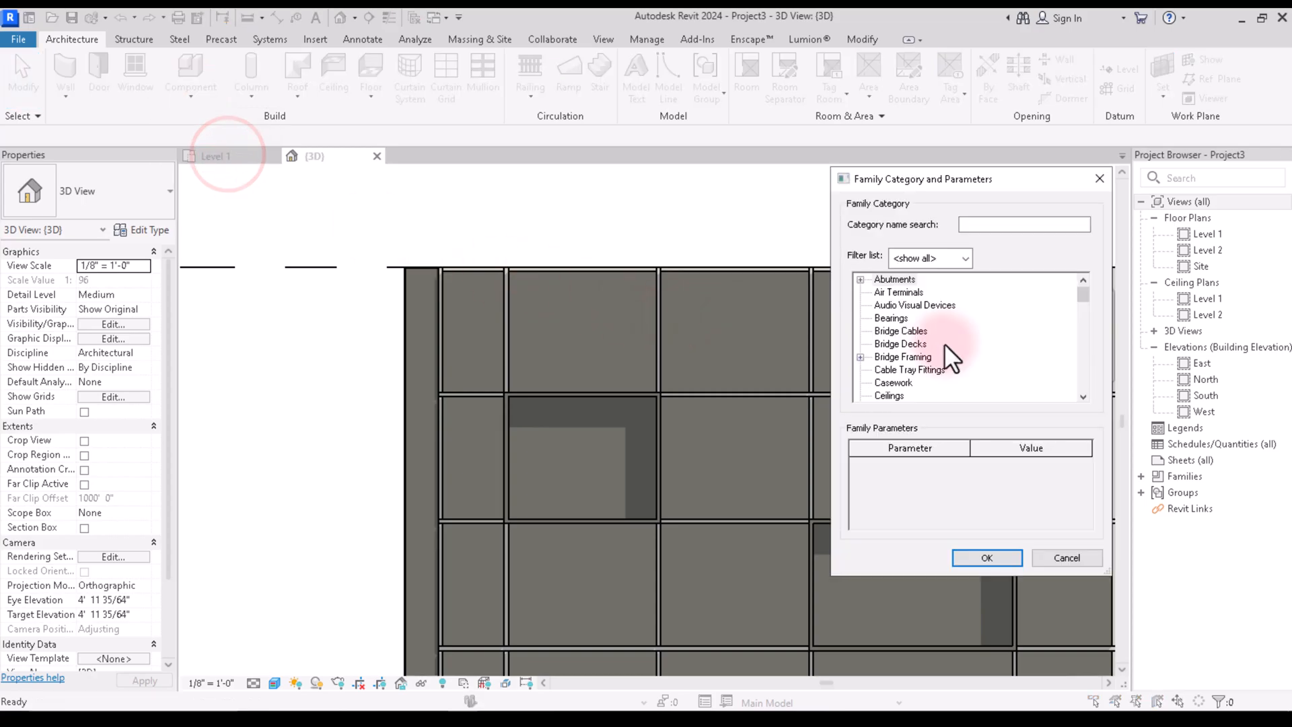
pyautogui.scroll(-3, 881, 337)
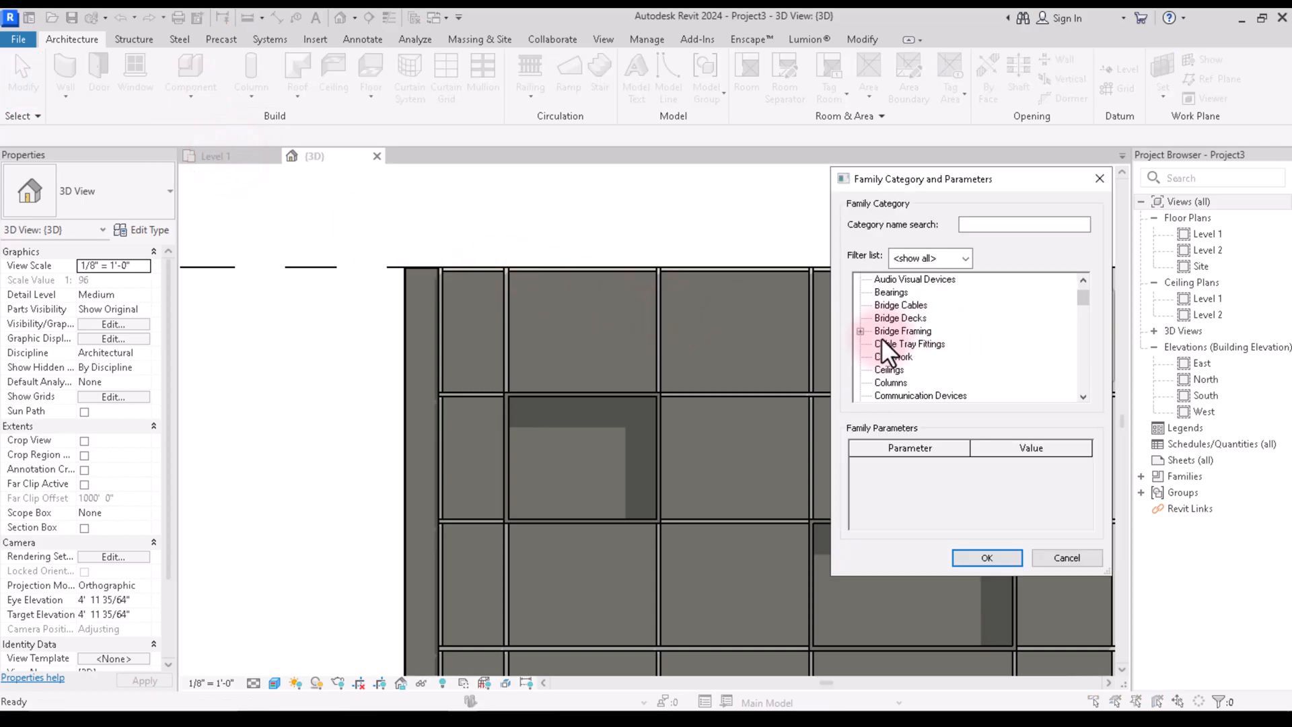
pyautogui.scroll(-2, 911, 340)
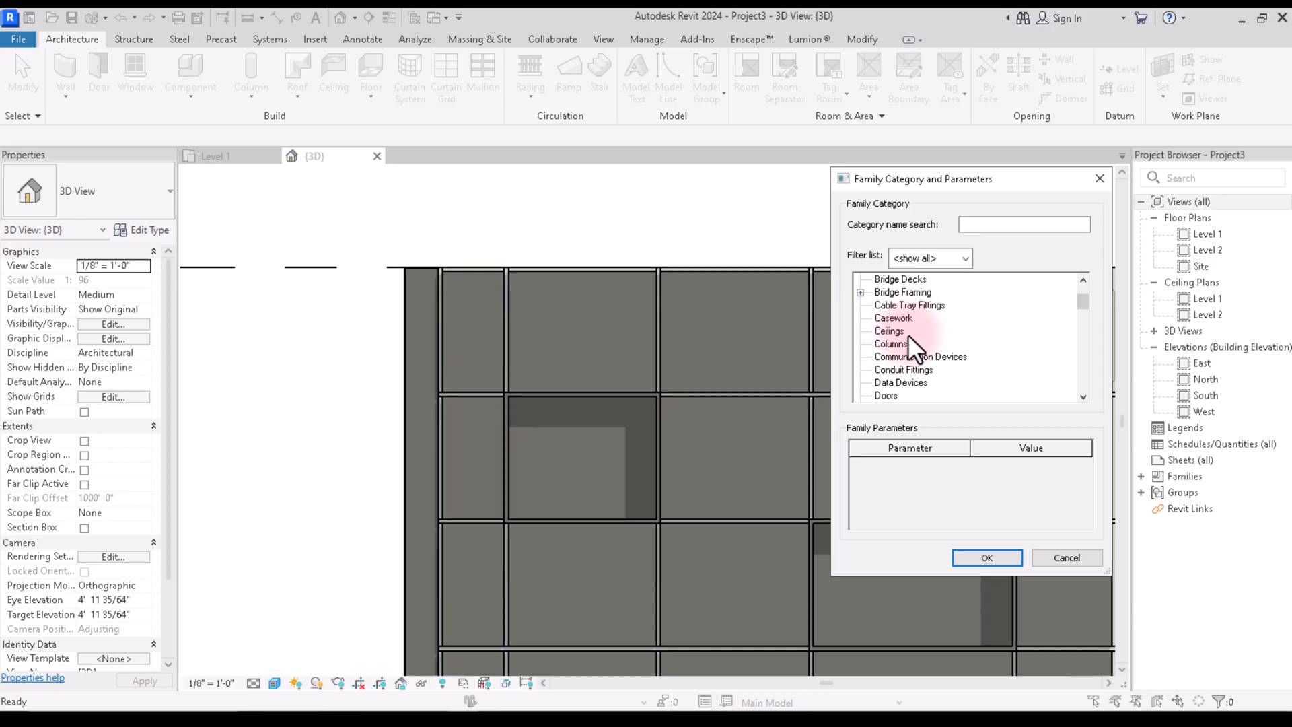
pyautogui.scroll(-1, 925, 357)
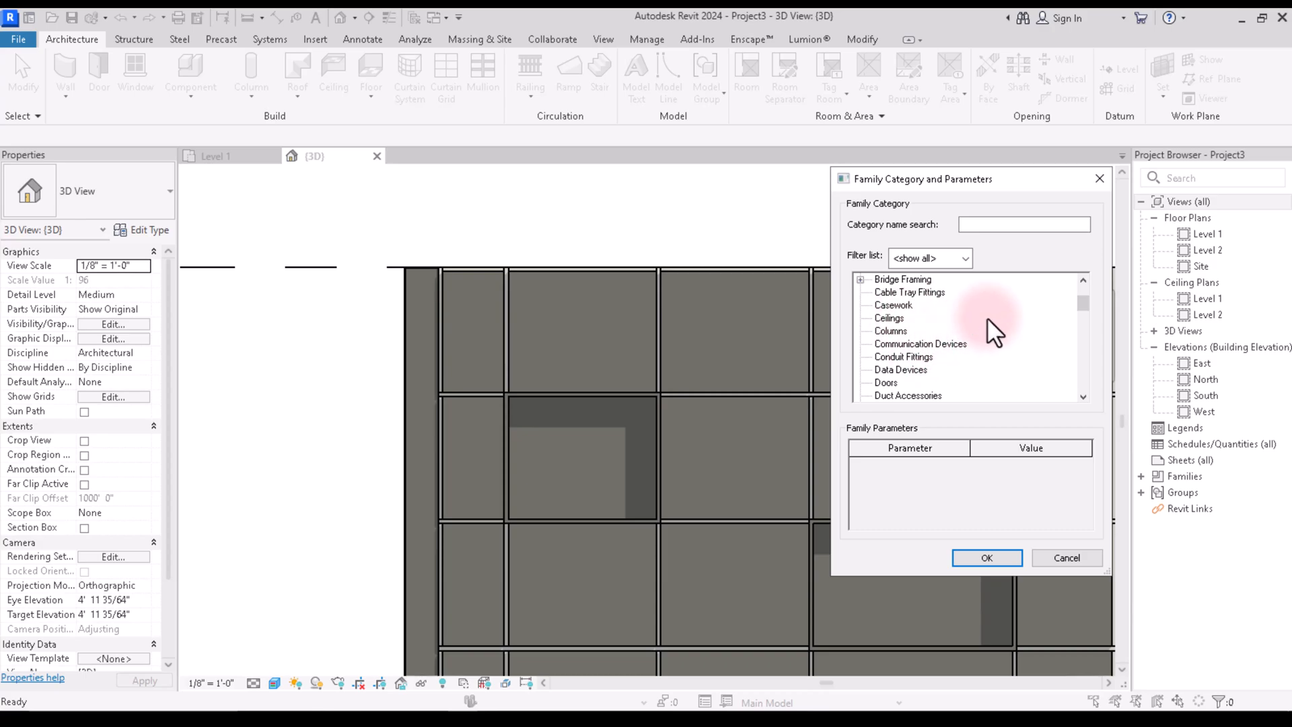
pyautogui.click(893, 306)
pyautogui.click(980, 553)
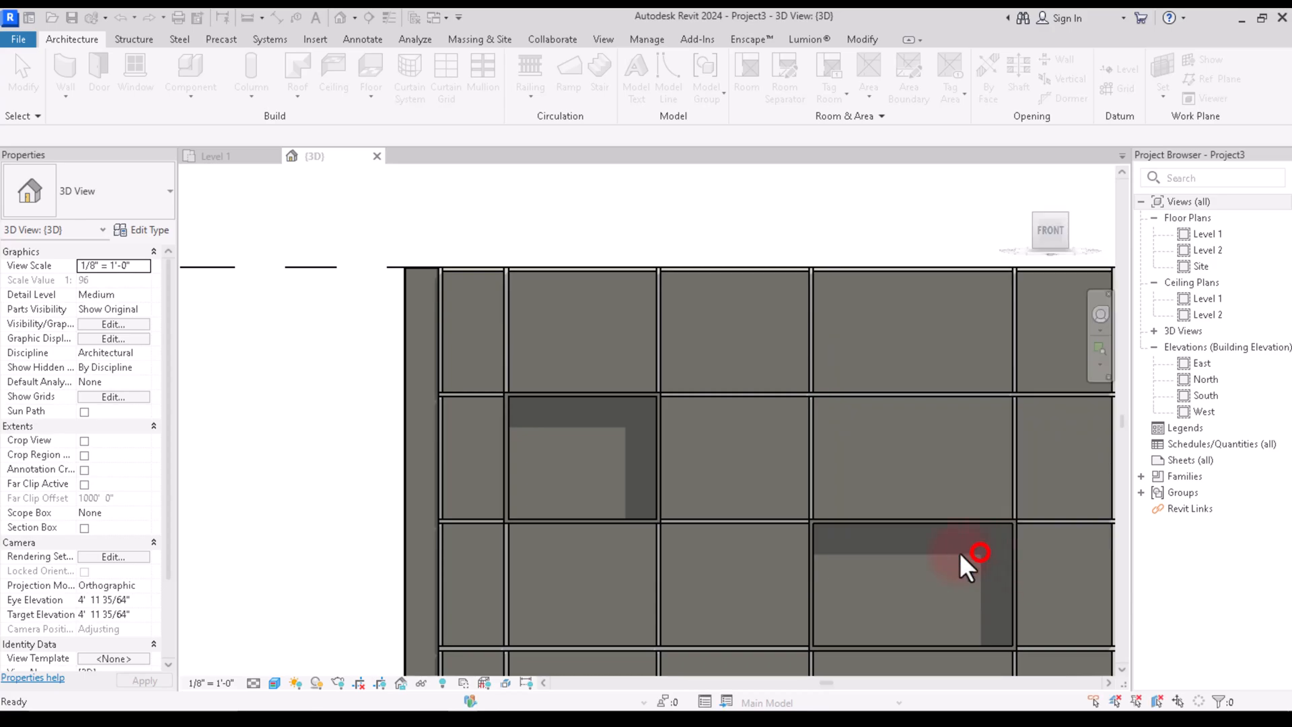
pyautogui.click(638, 397)
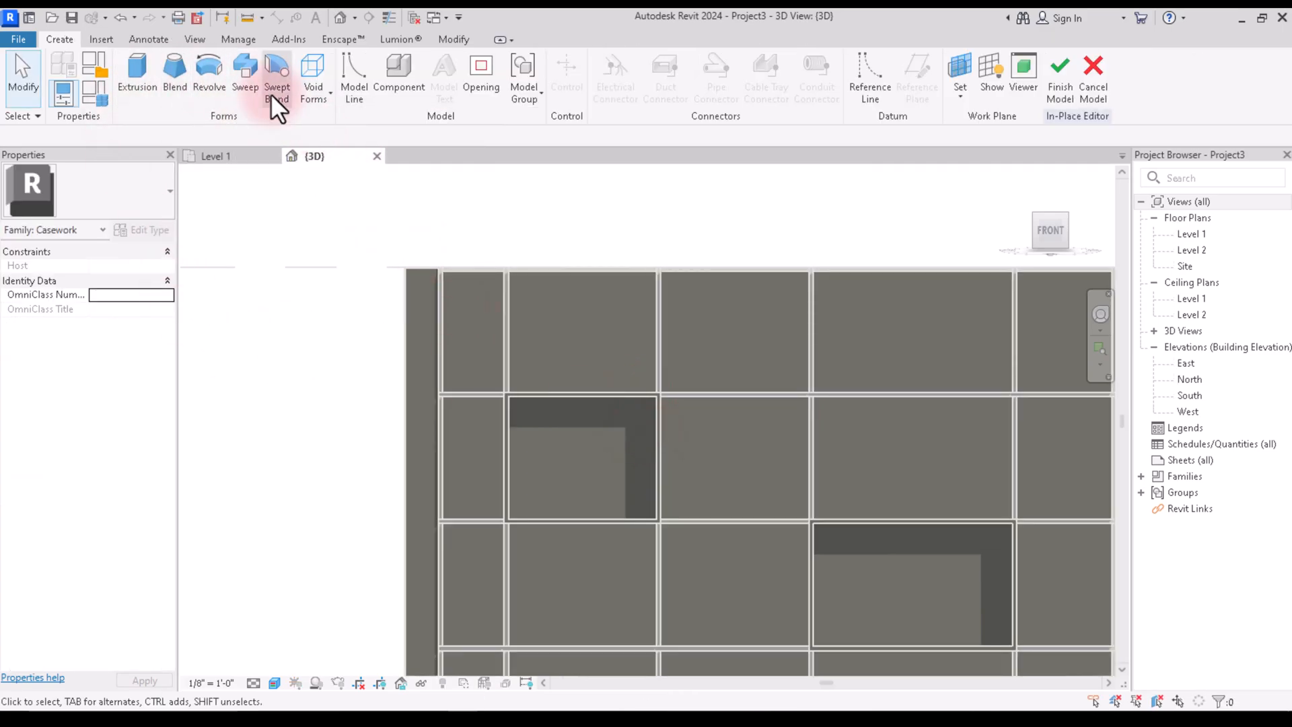
# Start a sweep and pick the bottom edge of the smaller, upper curtain wall opening as its path.
pyautogui.click(248, 79)
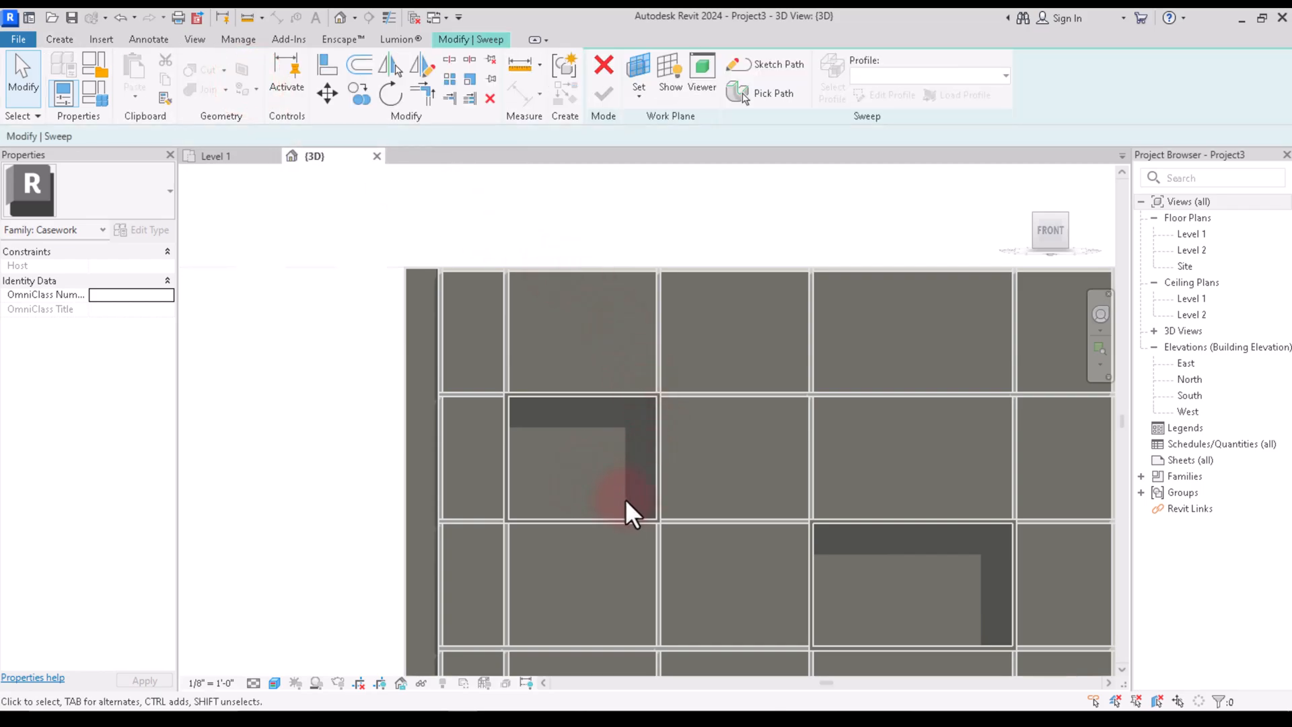
pyautogui.click(744, 99)
pyautogui.scroll(5, 635, 523)
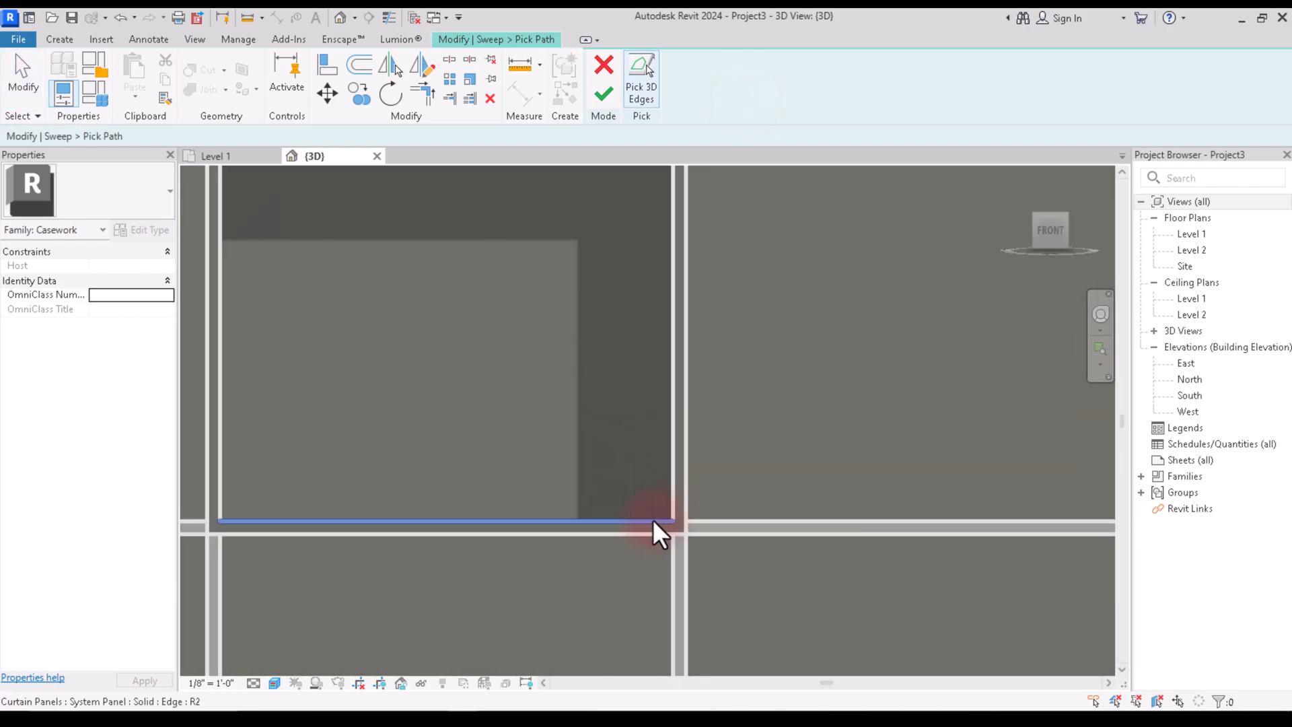
pyautogui.click(652, 520)
pyautogui.scroll(-8, 659, 474)
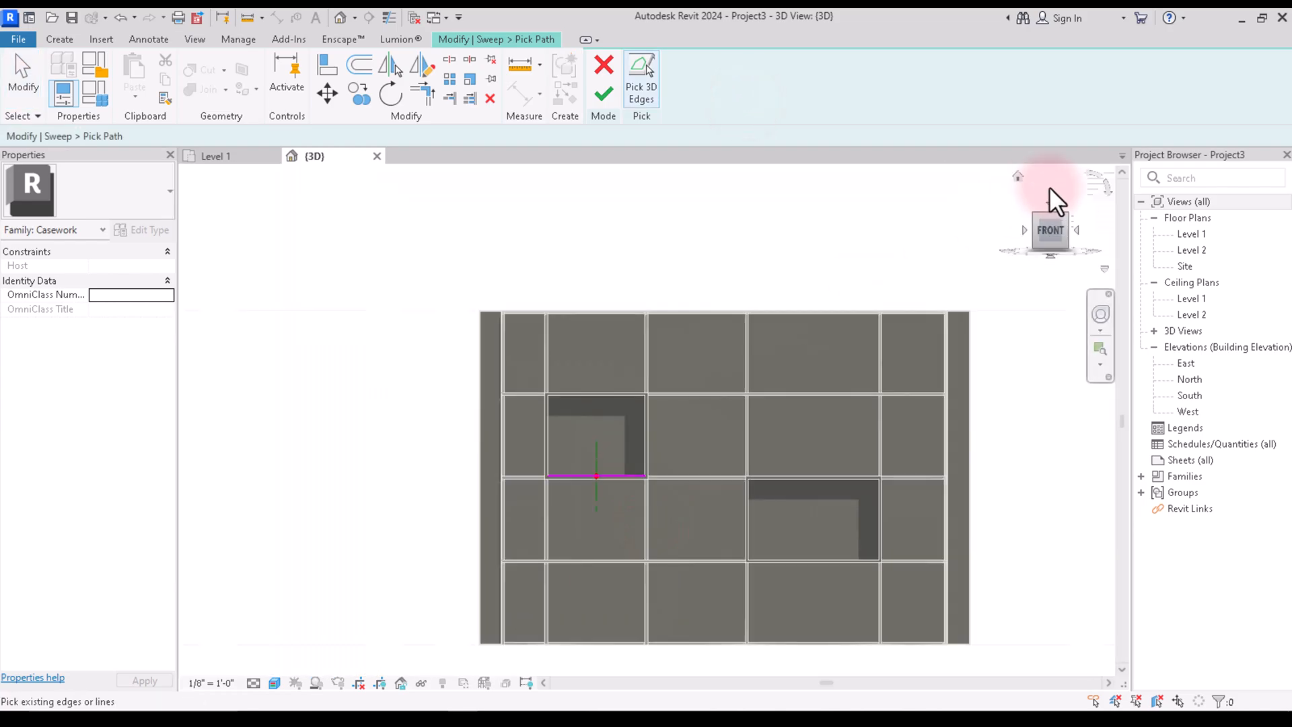
# View the model from the right in Wireframe display and finish the sweep path.
pyautogui.click(1077, 228)
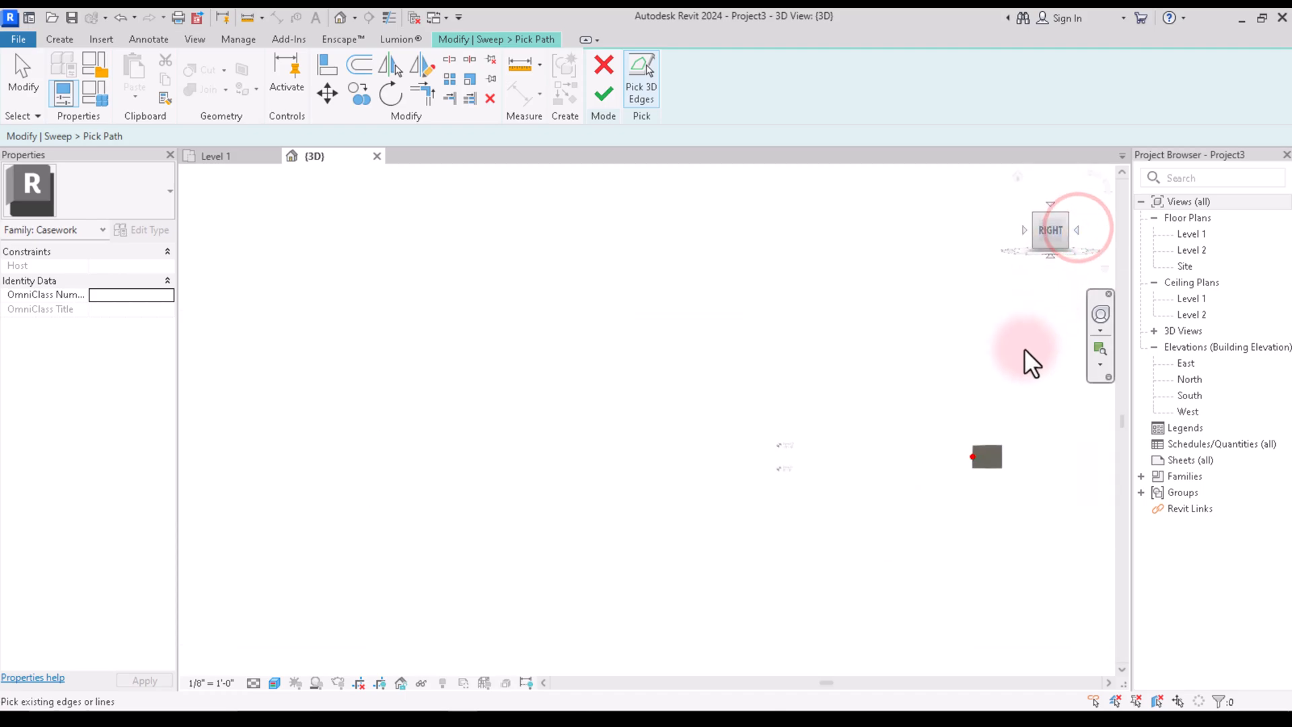
pyautogui.scroll(6, 693, 424)
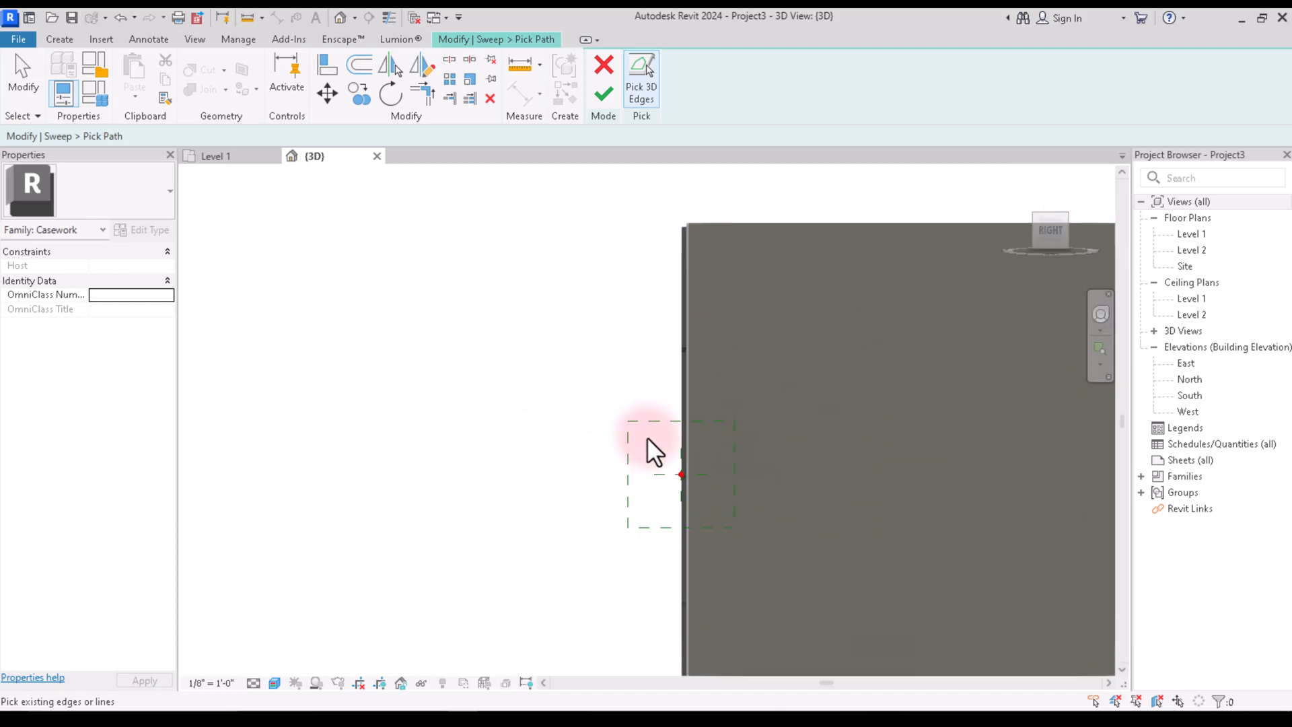
pyautogui.click(275, 683)
pyautogui.click(296, 585)
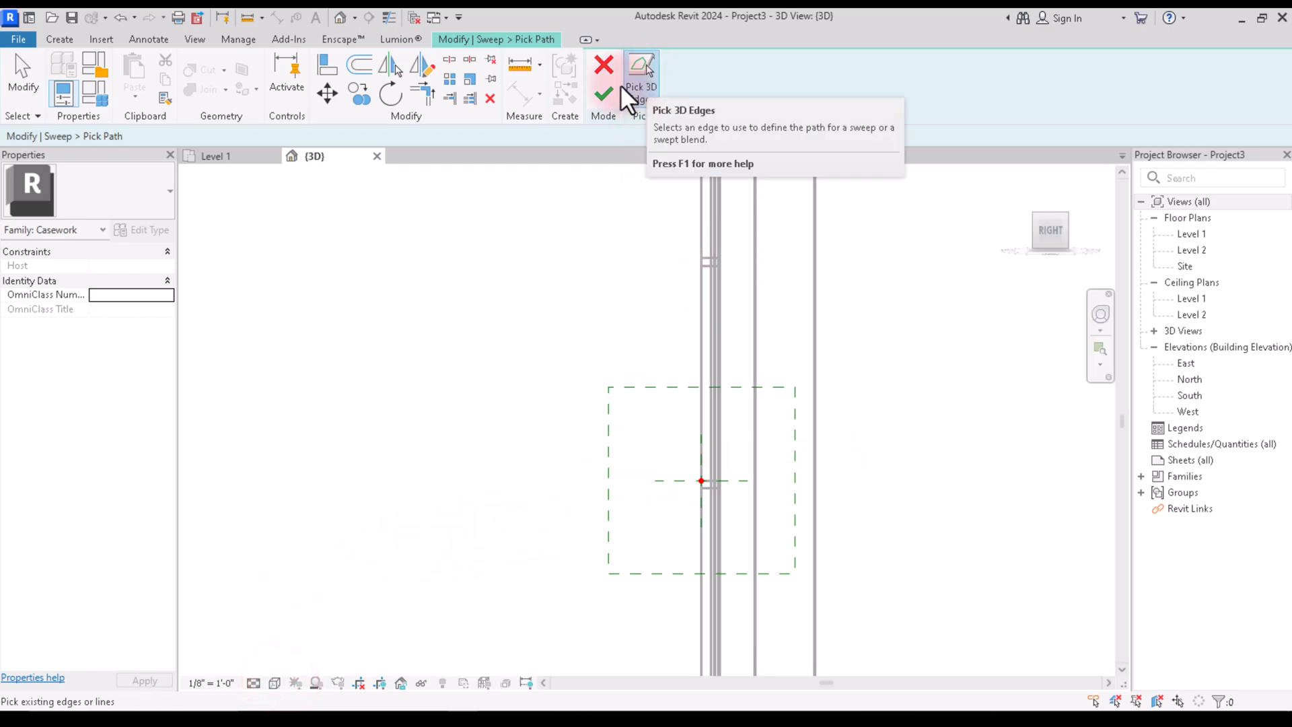
pyautogui.click(596, 92)
# Sketch a triangular sweep profile from the path point to the Generic - 8" wall, about 7 1/4" deep and 1' 1 3/4" high, and finish it.
pyautogui.scroll(4, 717, 503)
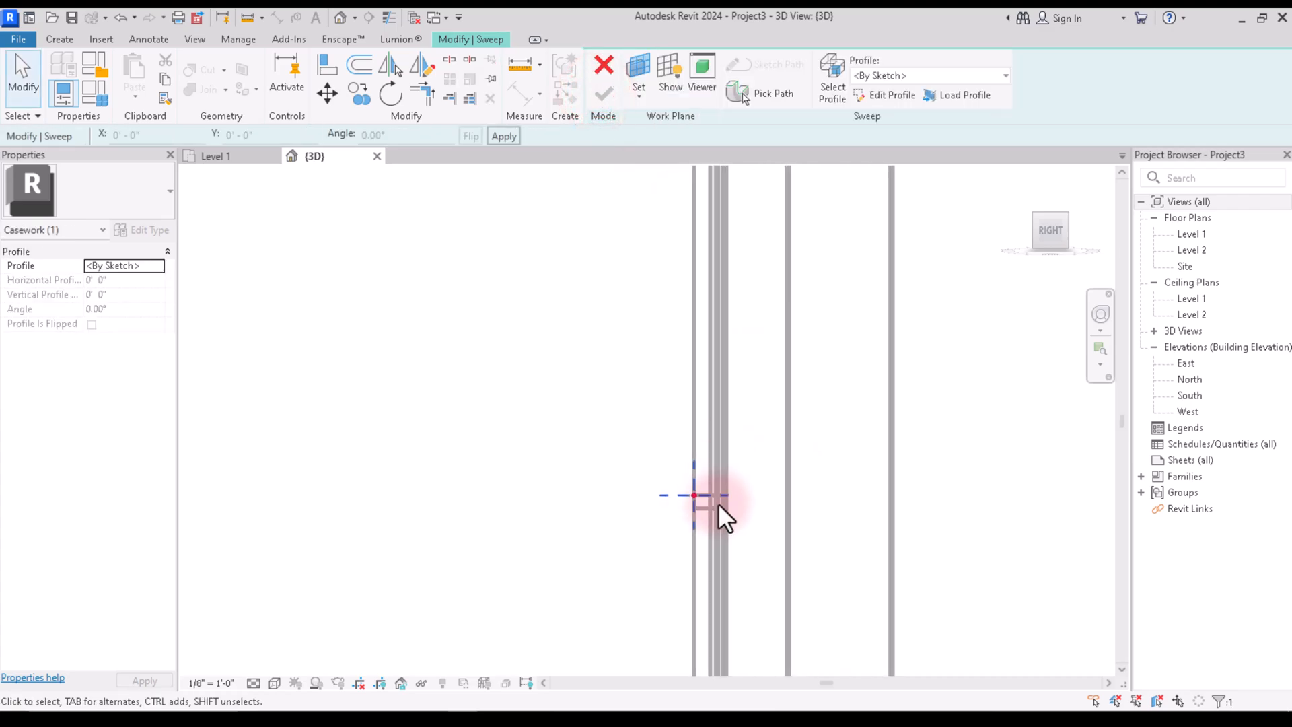
pyautogui.click(886, 95)
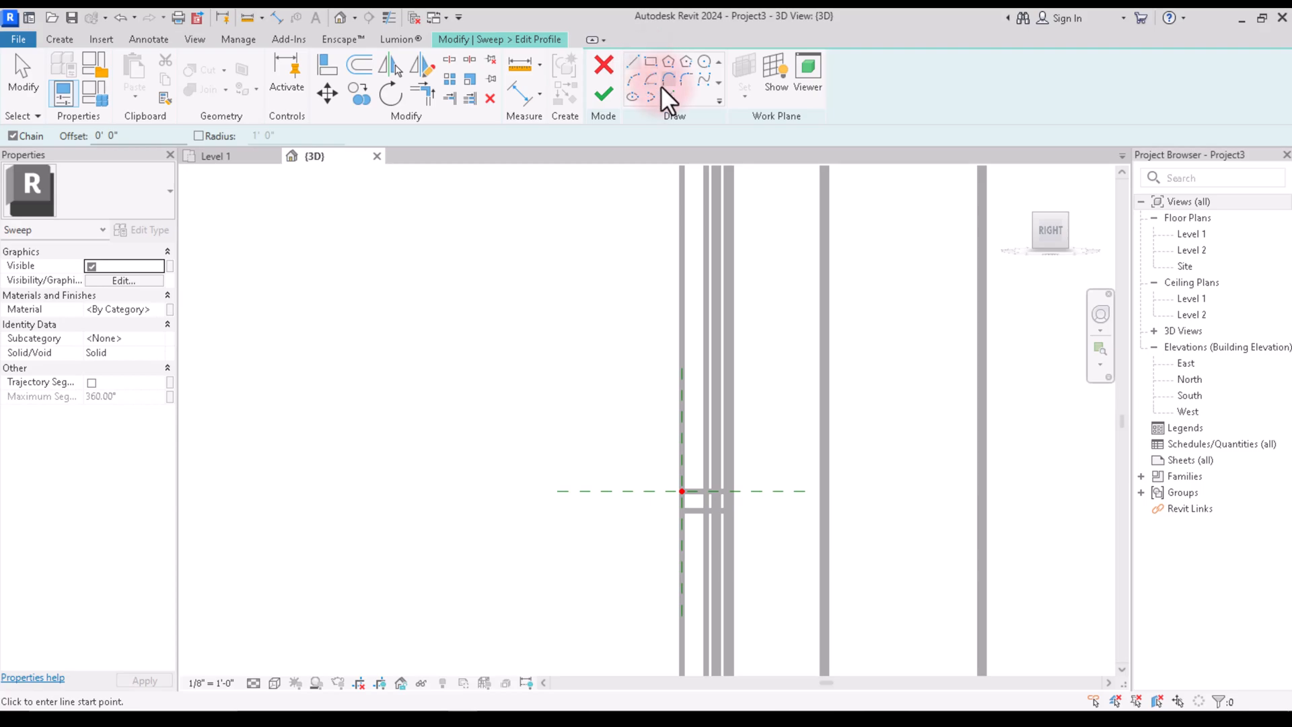
pyautogui.click(631, 62)
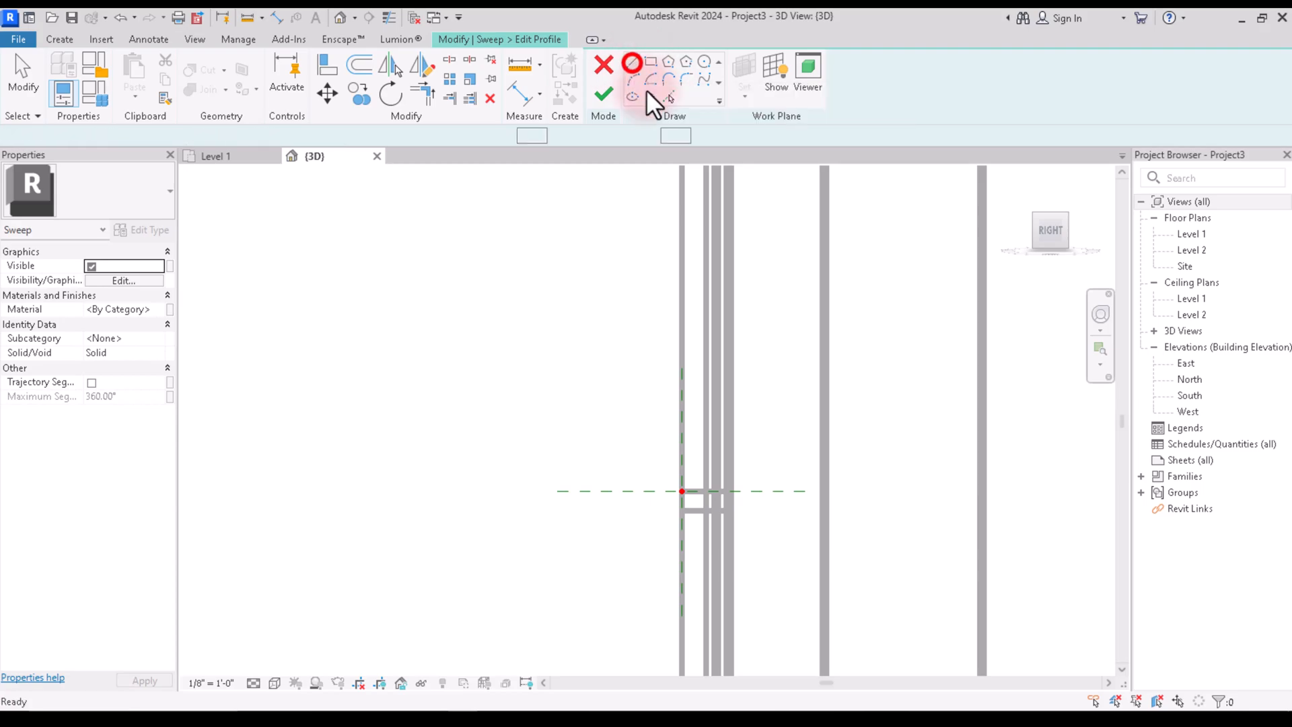
pyautogui.click(682, 491)
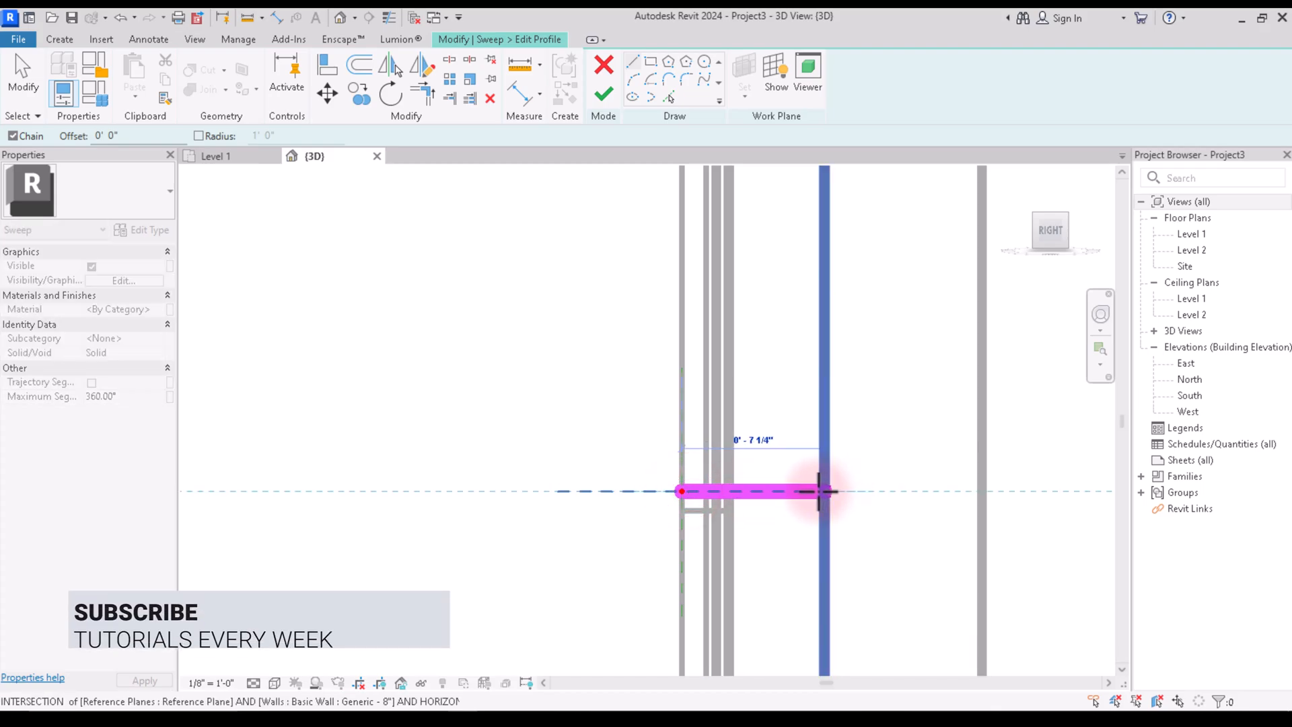
pyautogui.click(819, 492)
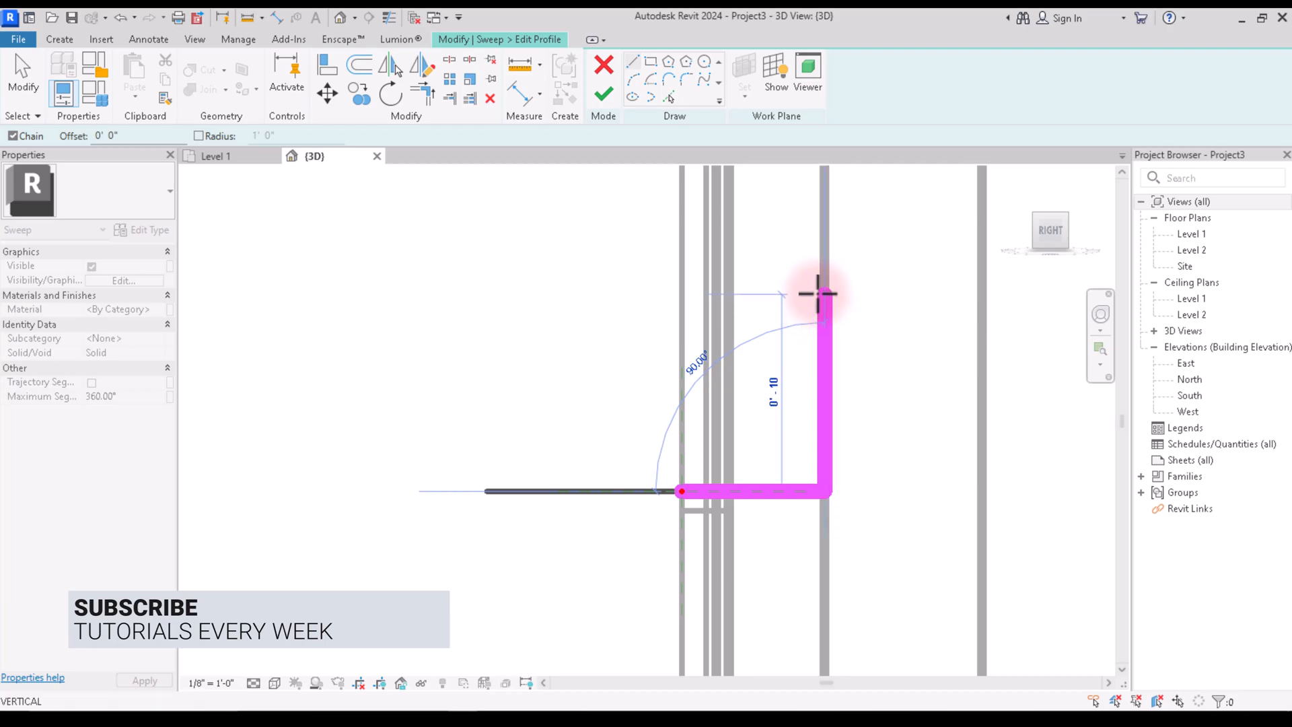
pyautogui.click(827, 219)
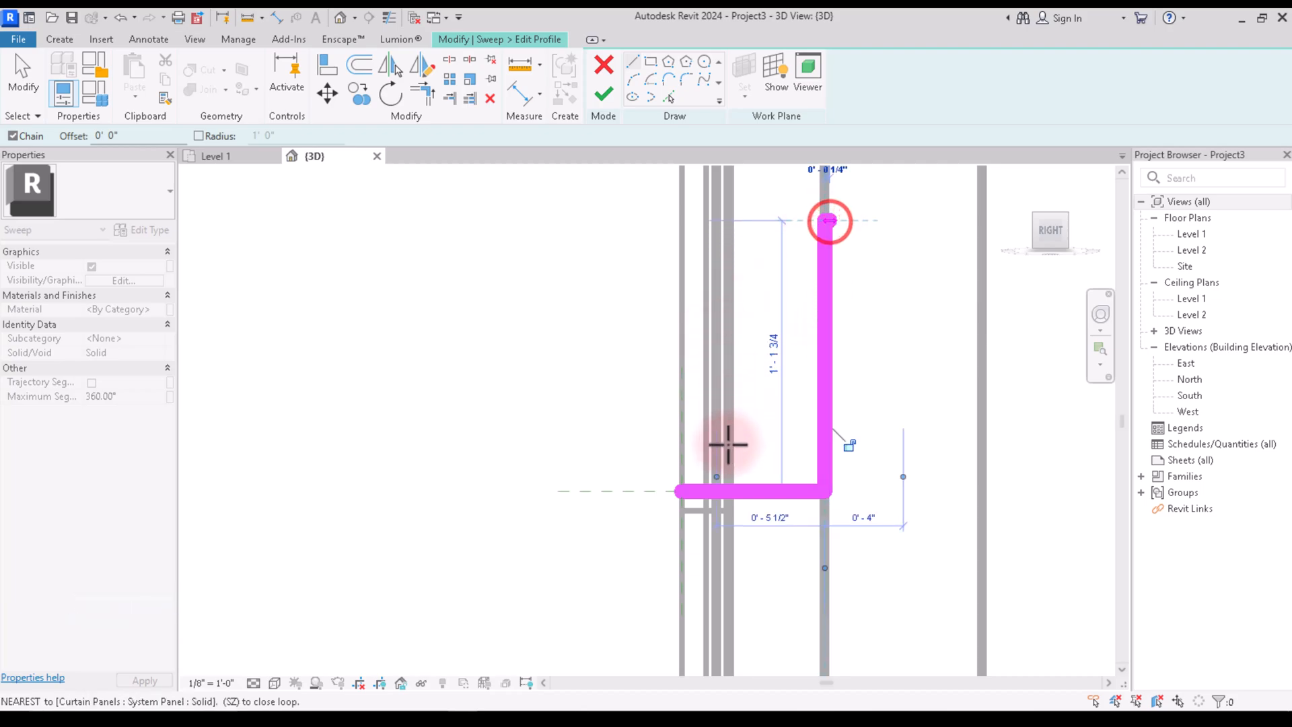
pyautogui.click(683, 492)
pyautogui.scroll(-4, 769, 534)
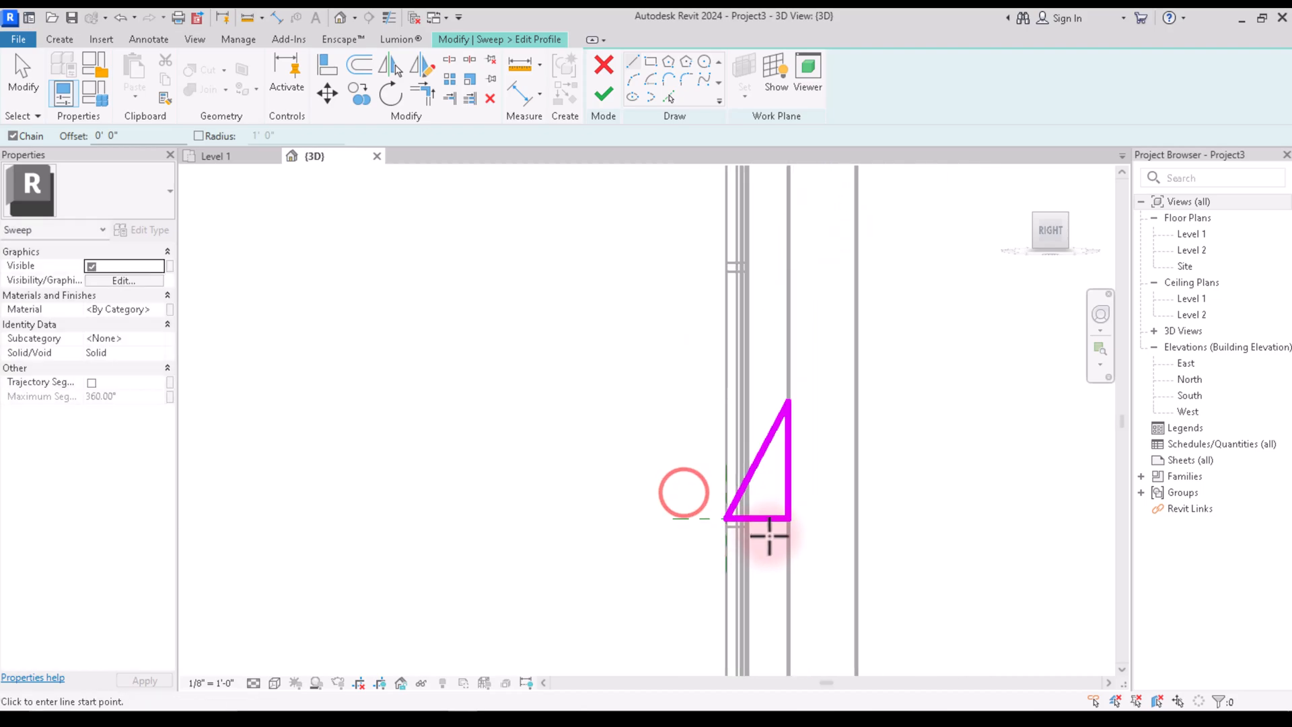
pyautogui.rightClick(903, 328)
pyautogui.click(905, 329)
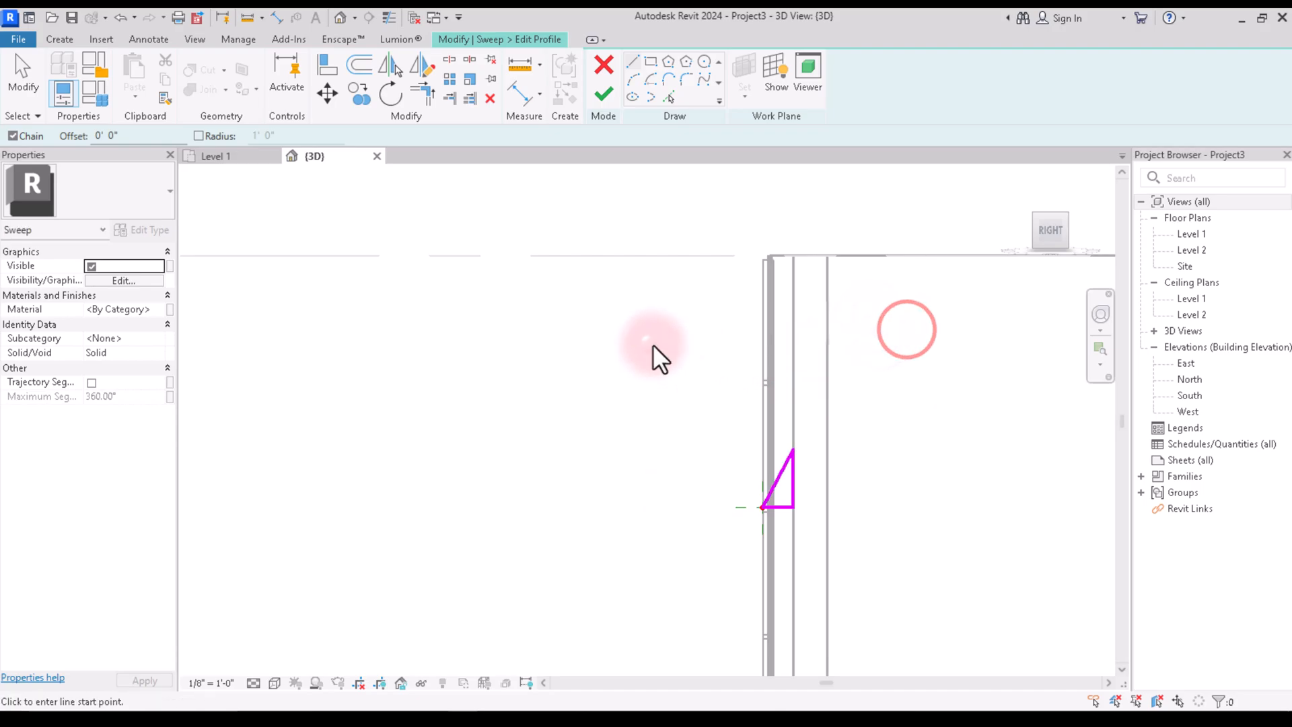
pyautogui.click(666, 349)
pyautogui.click(602, 101)
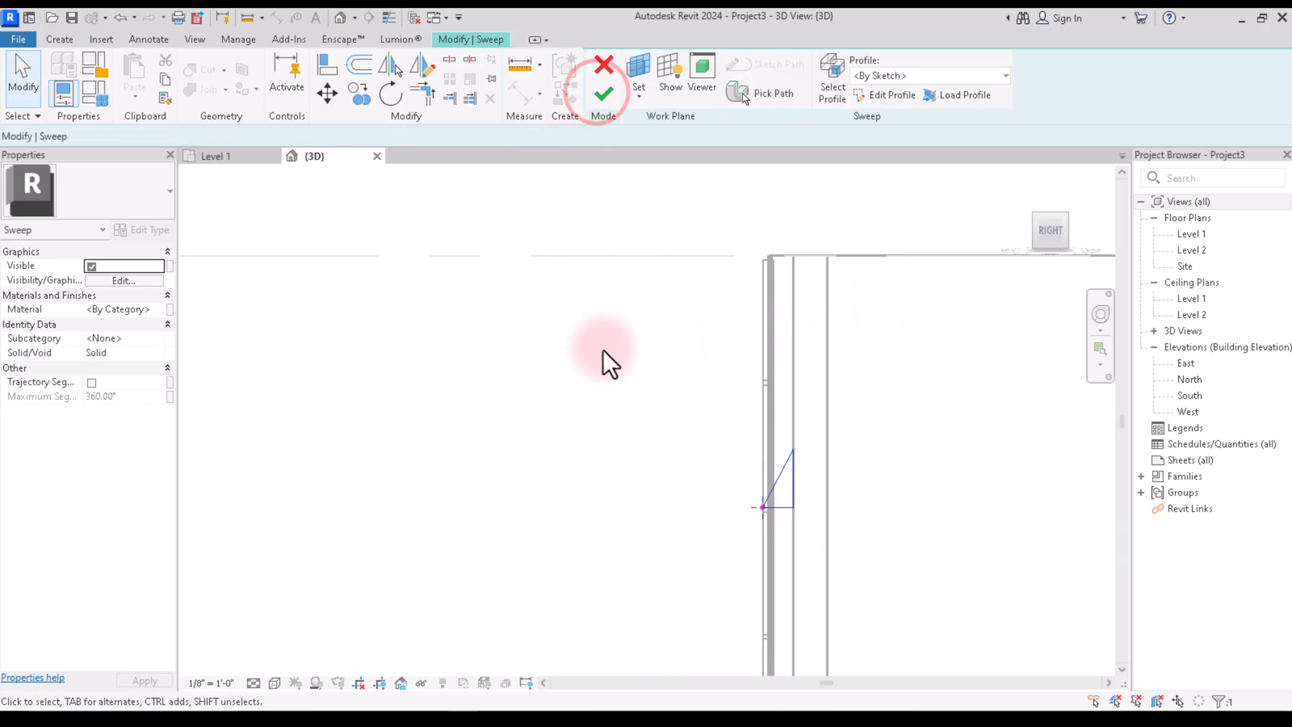
# Finish the sweep and switch the 3D view to Hidden Line display.
pyautogui.scroll(-3, 603, 348)
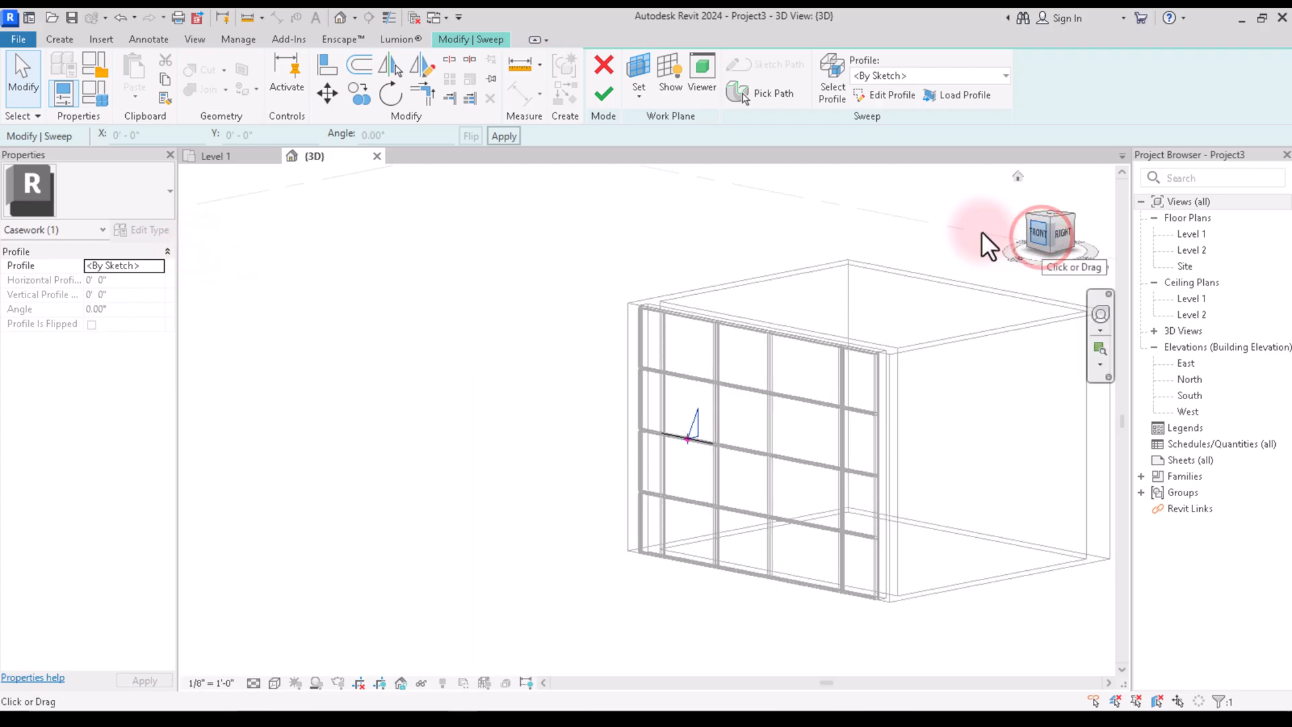
pyautogui.click(600, 93)
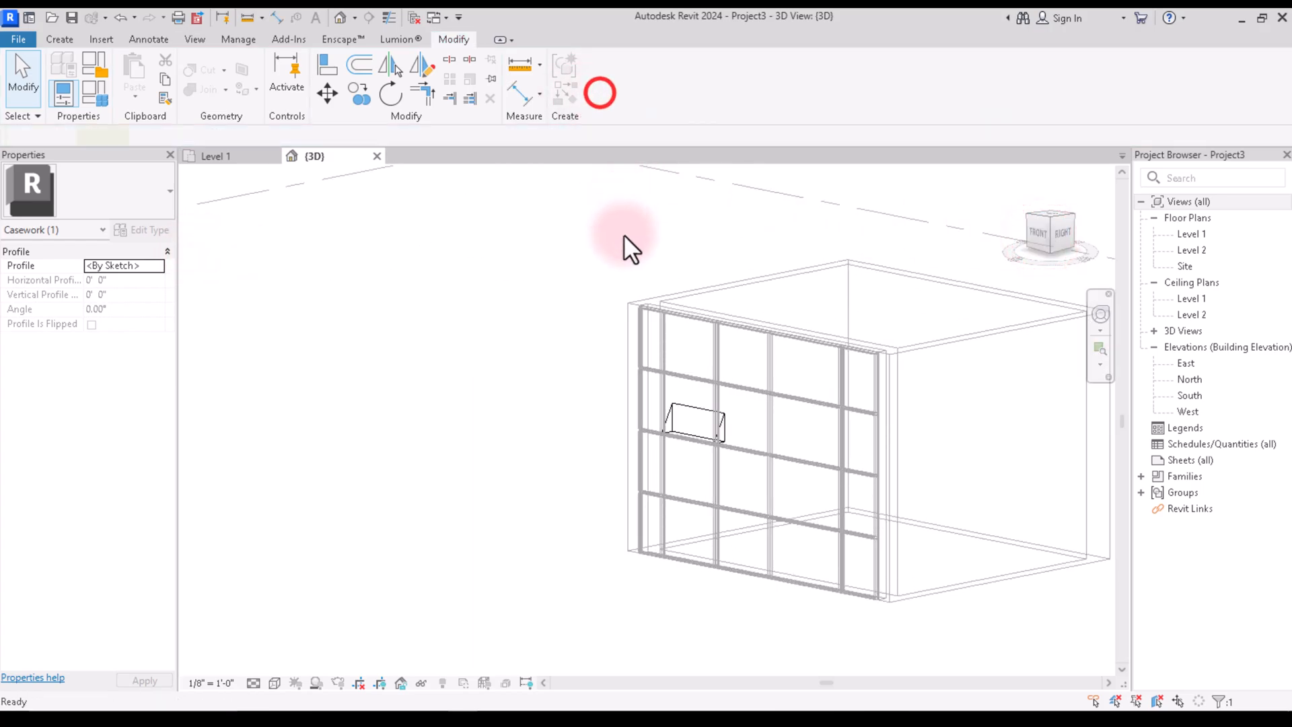
pyautogui.click(606, 472)
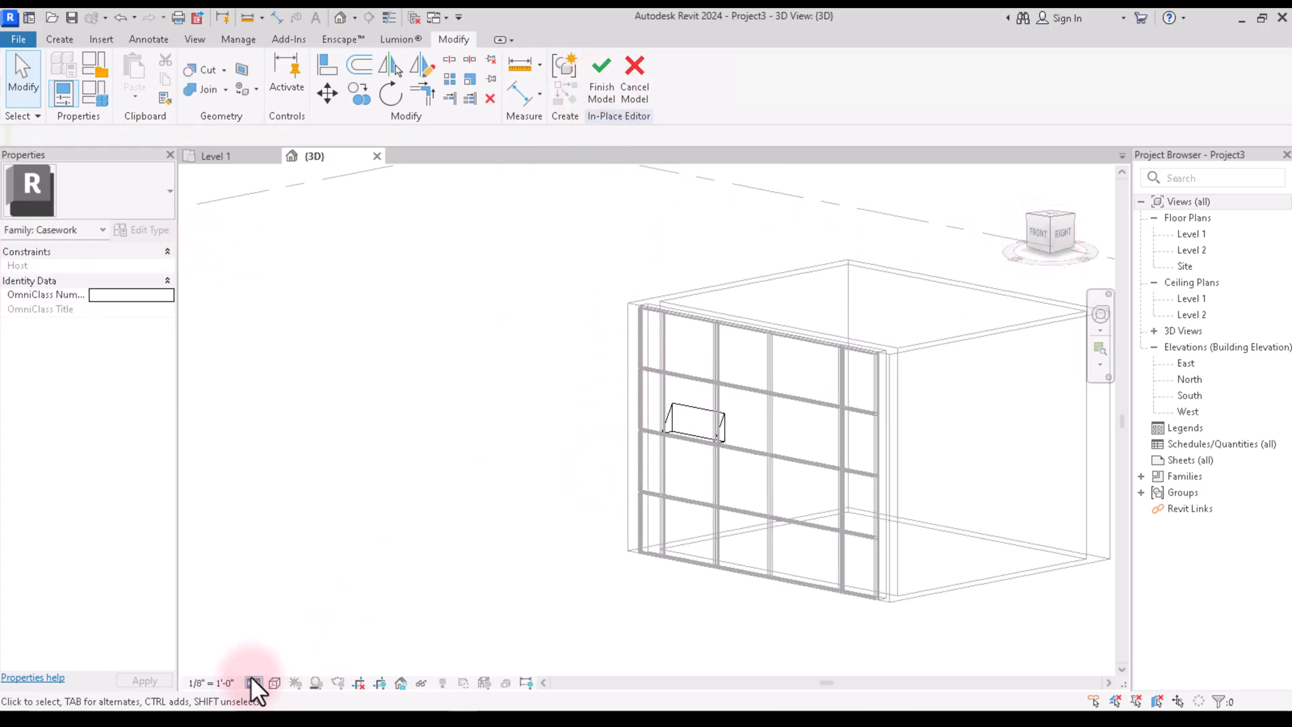
pyautogui.click(272, 681)
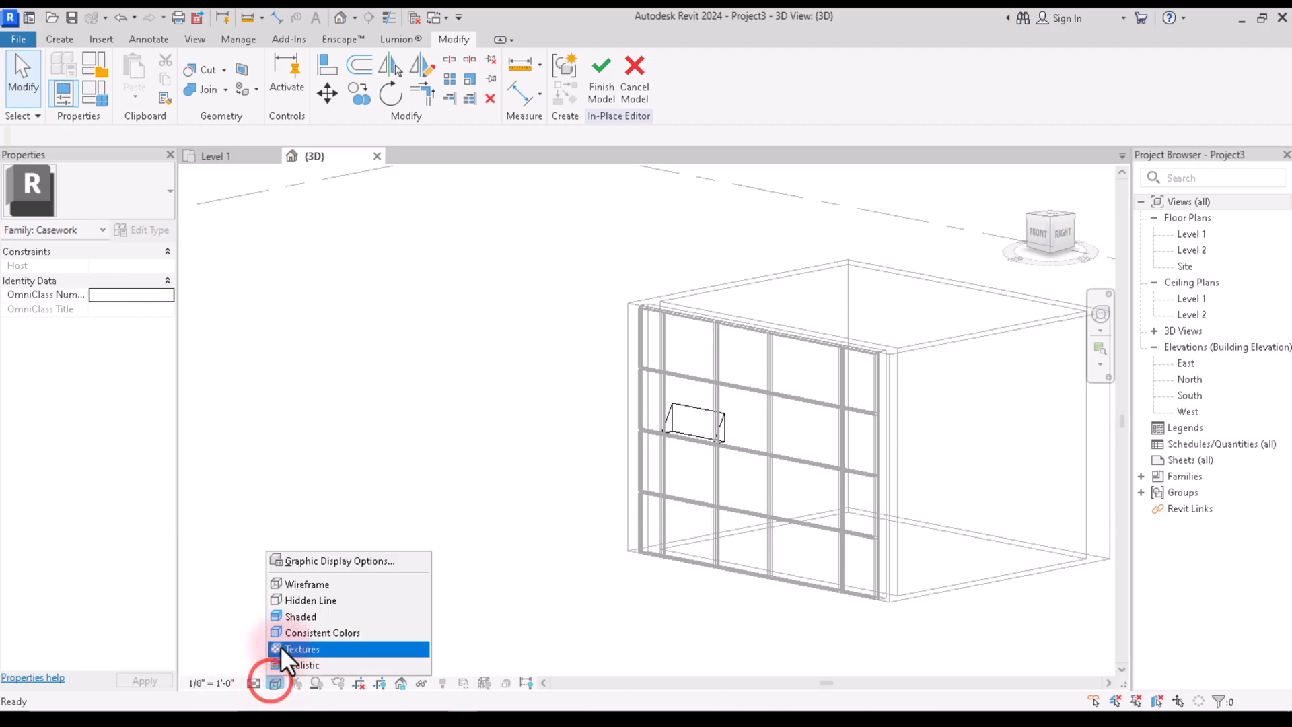
pyautogui.click(319, 598)
pyautogui.scroll(4, 685, 406)
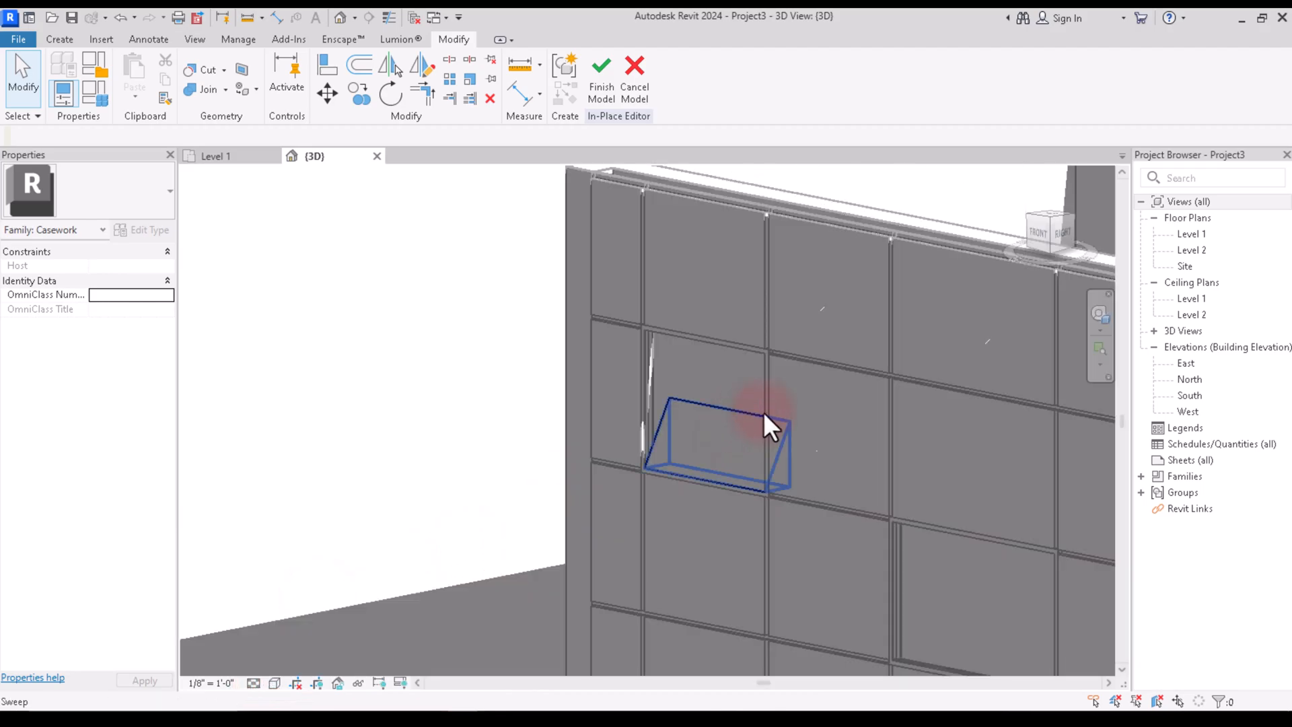
# Reopen the sweep's profile for editing, view it from the right and delete the triangle's sloped line.
pyautogui.click(705, 409)
pyautogui.scroll(2, 673, 437)
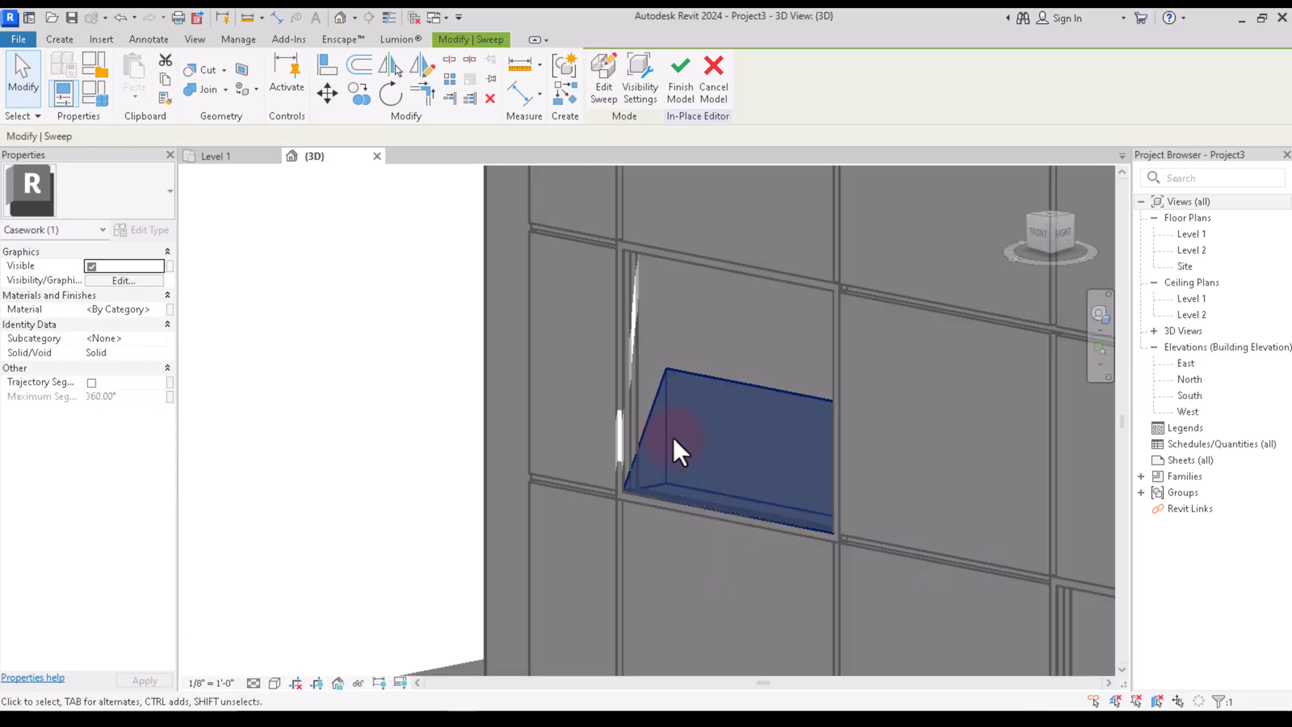
pyautogui.click(608, 74)
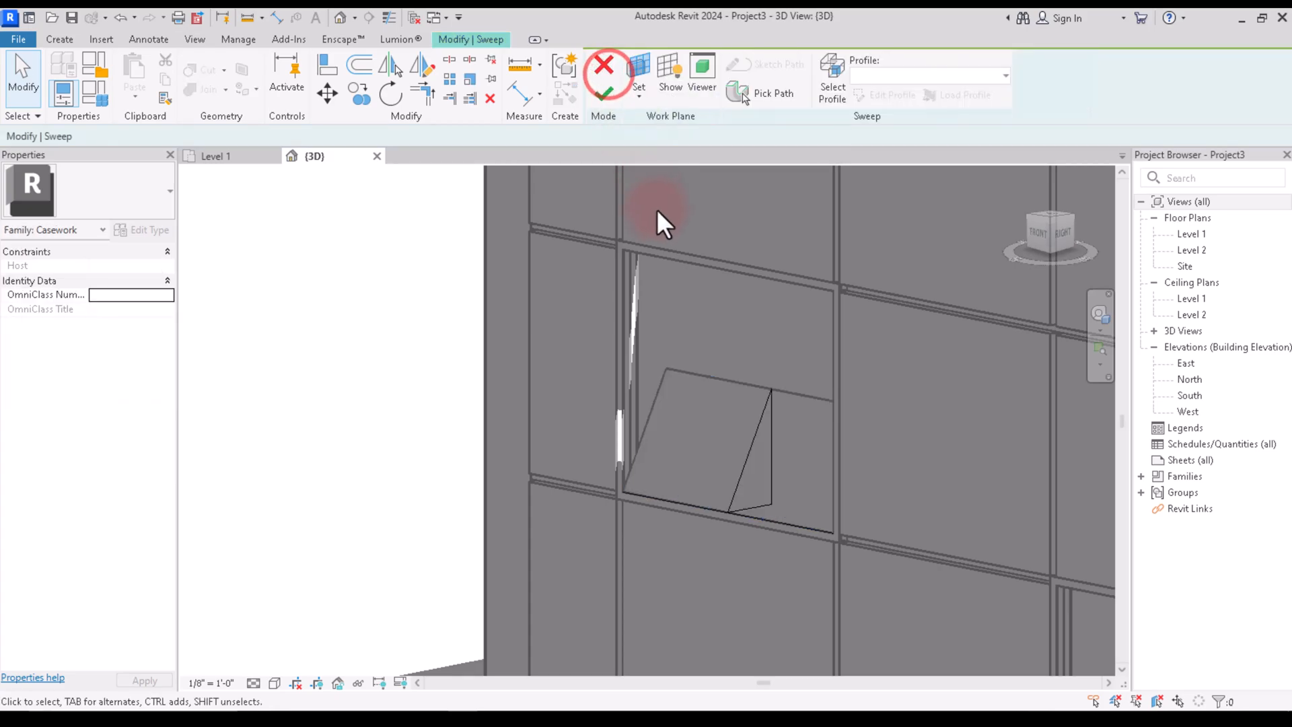
pyautogui.click(755, 434)
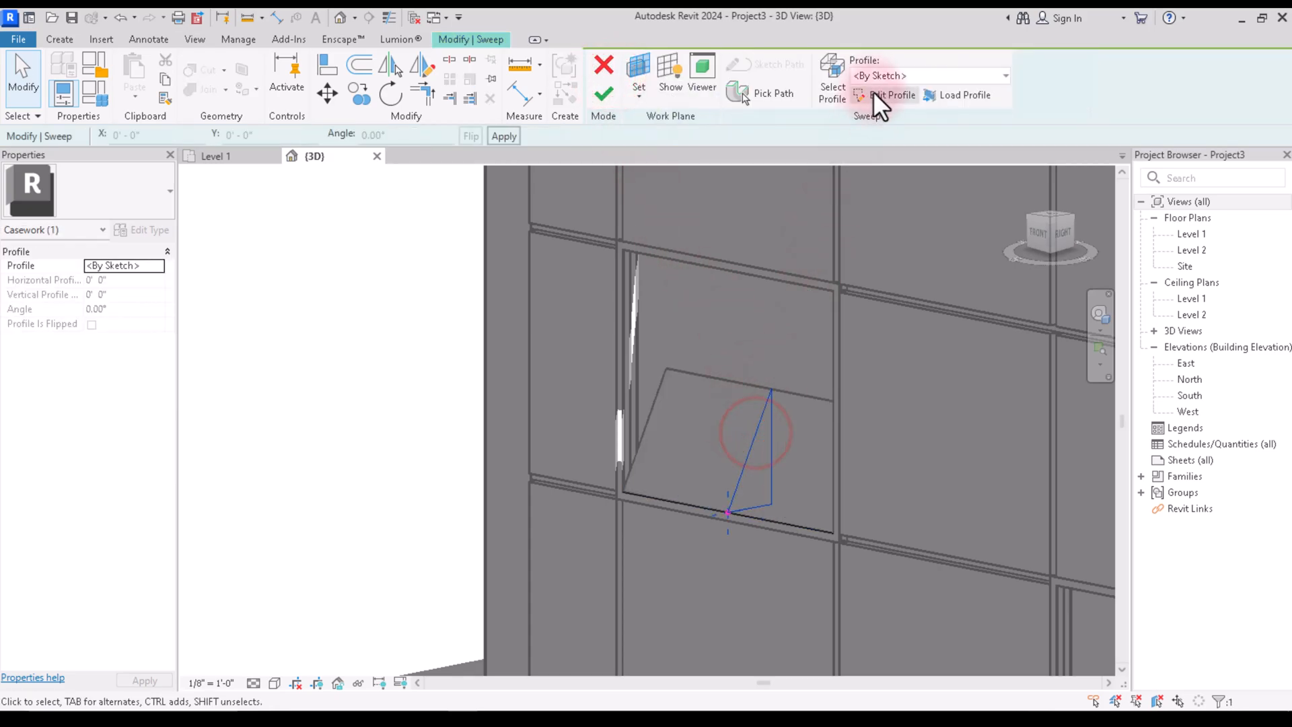
pyautogui.click(876, 95)
pyautogui.click(1064, 233)
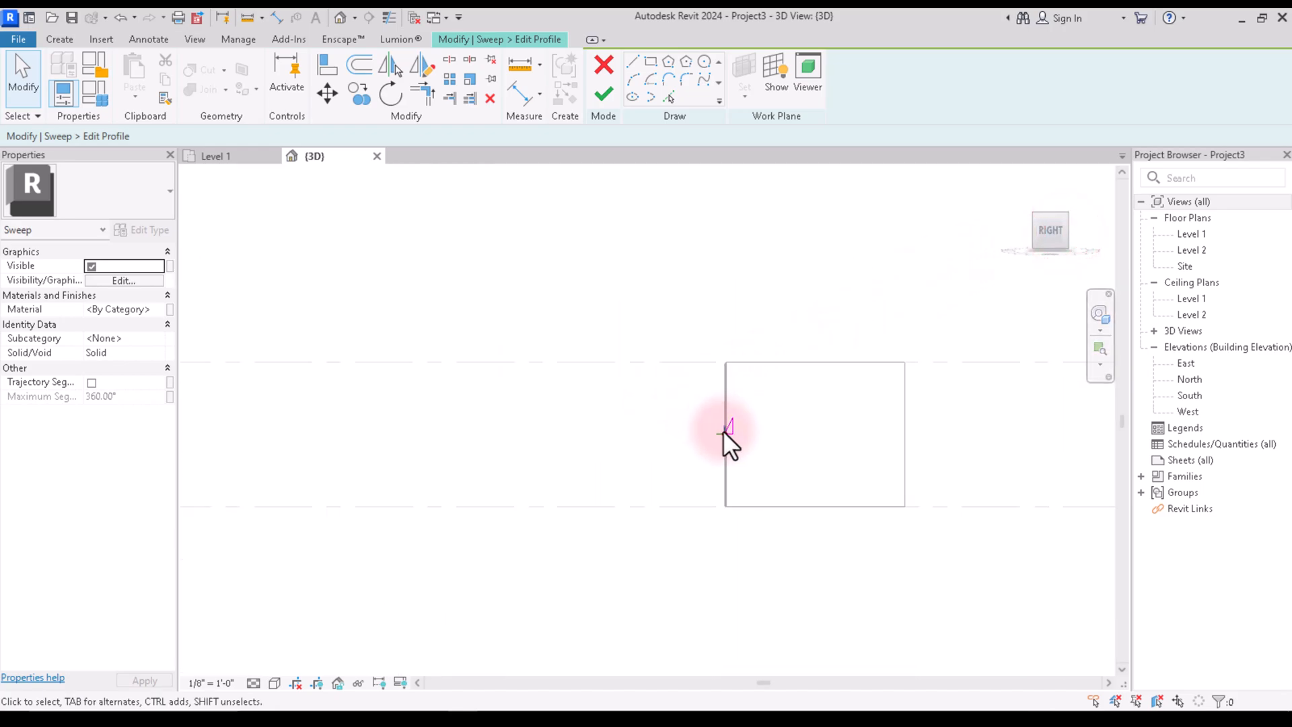
pyautogui.scroll(10, 722, 430)
pyautogui.click(725, 388)
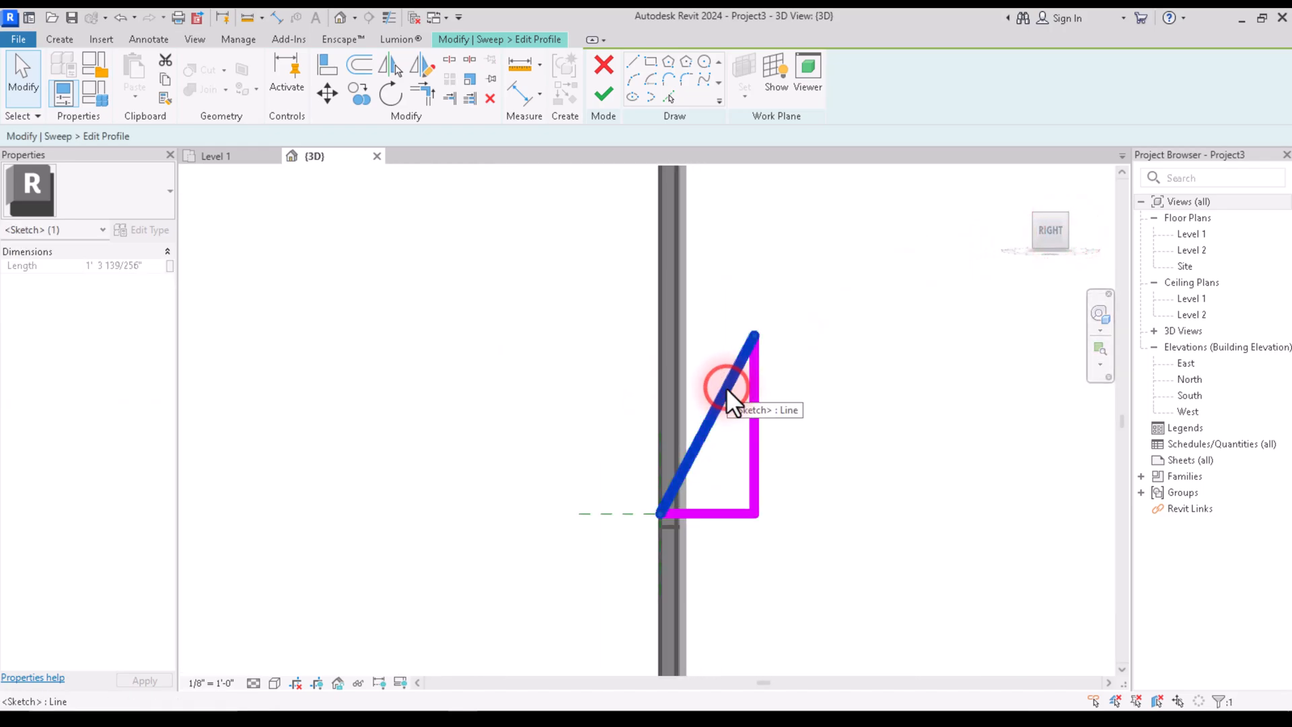
pyautogui.press('Delete')
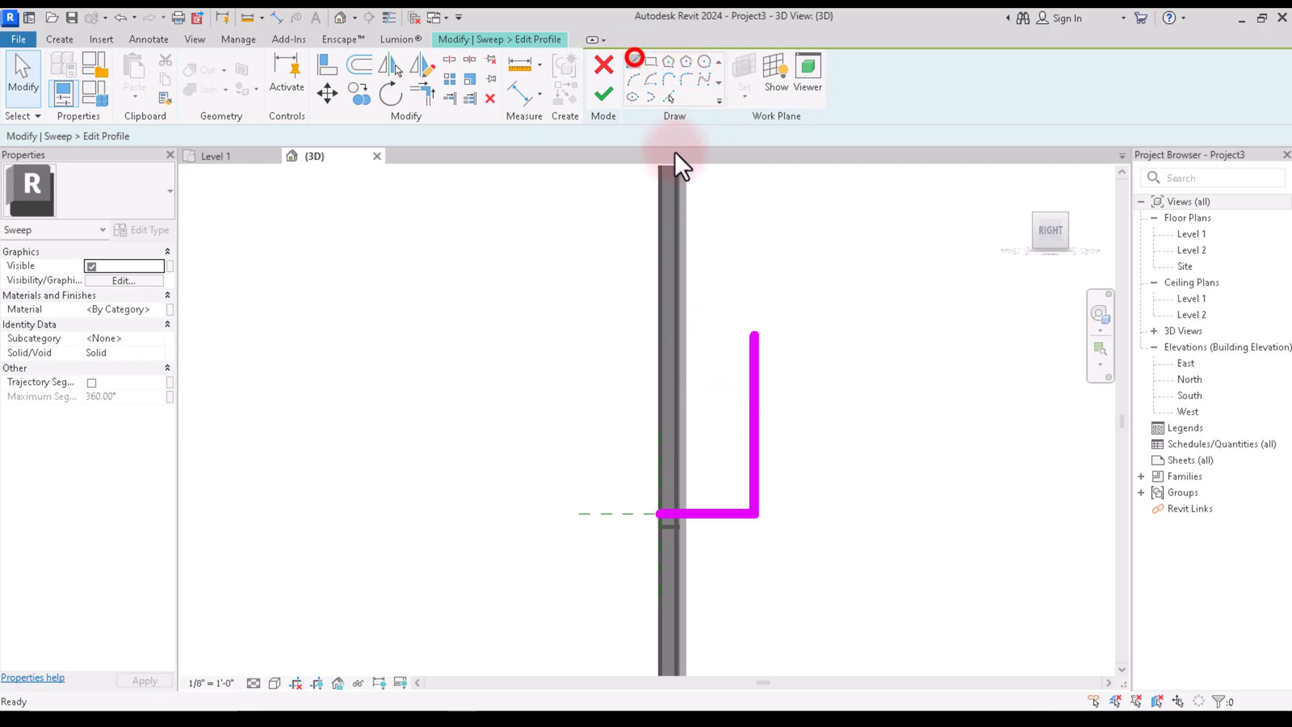
# Draw a new sloped line at 45° from the path point to the profile's vertical line.
pyautogui.scroll(3, 708, 491)
pyautogui.click(631, 526)
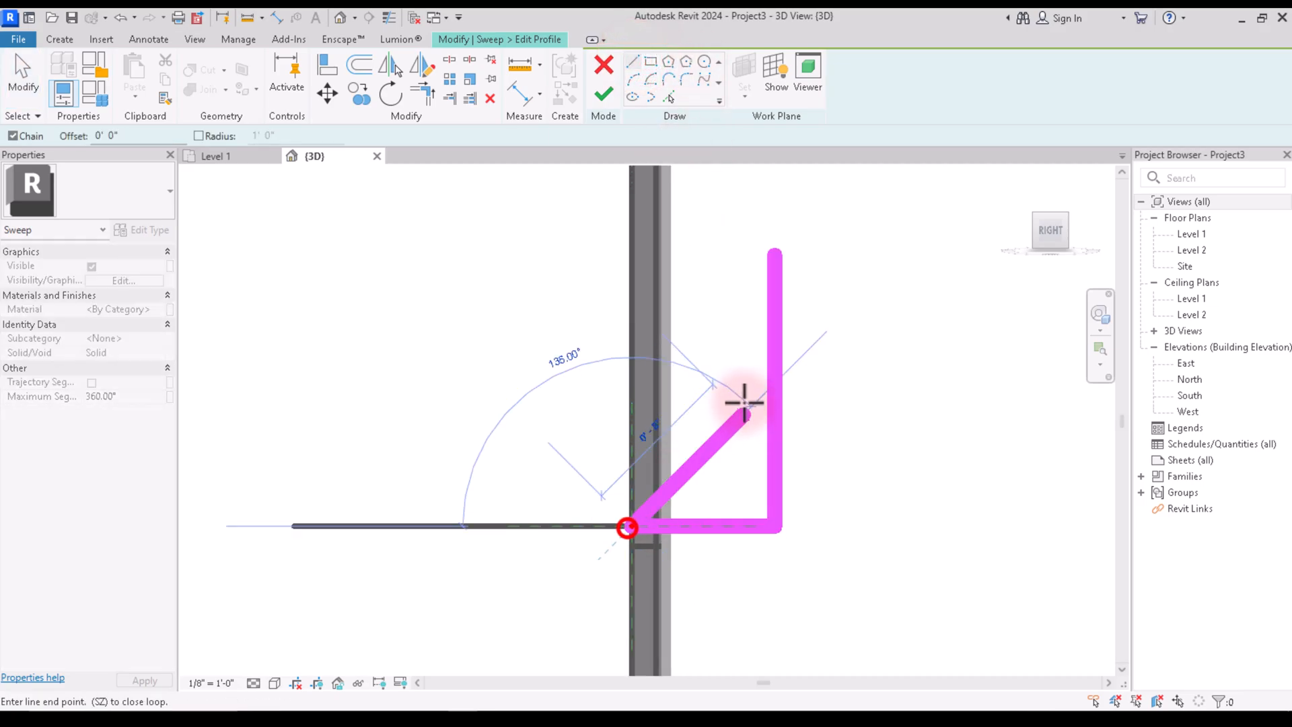
pyautogui.click(778, 386)
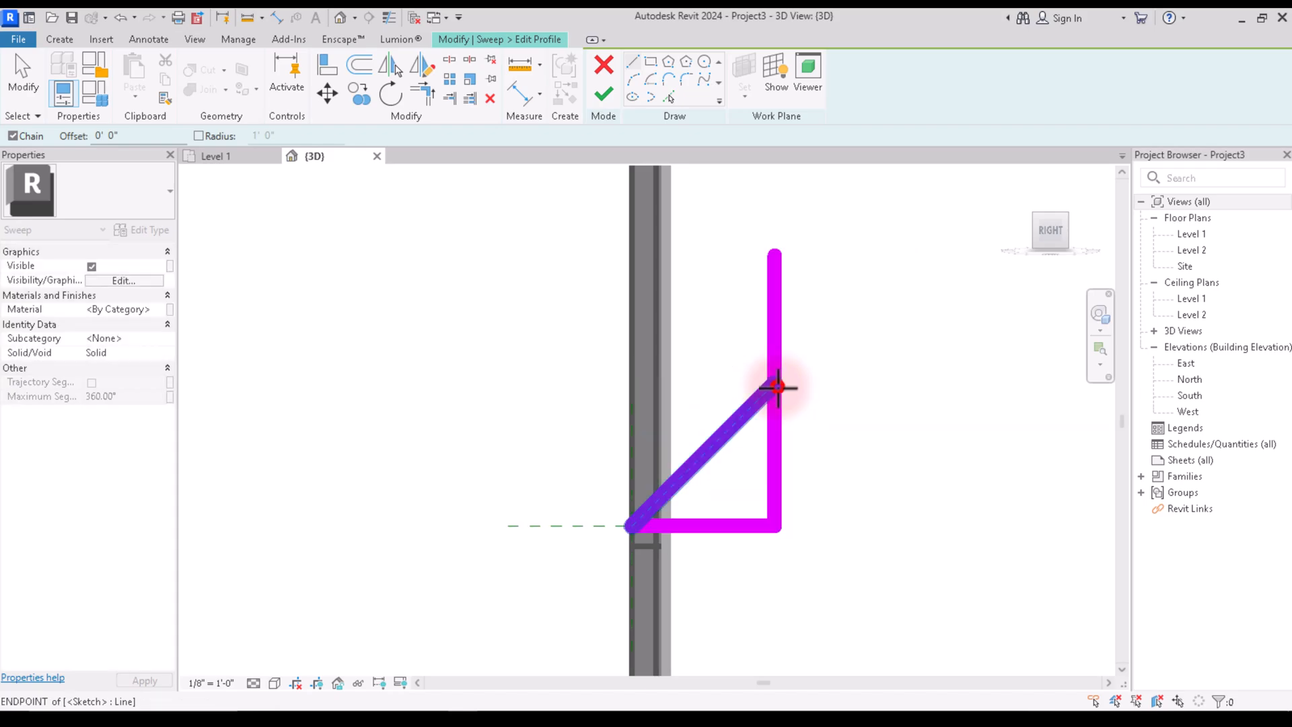
pyautogui.rightClick(846, 260)
pyautogui.click(851, 263)
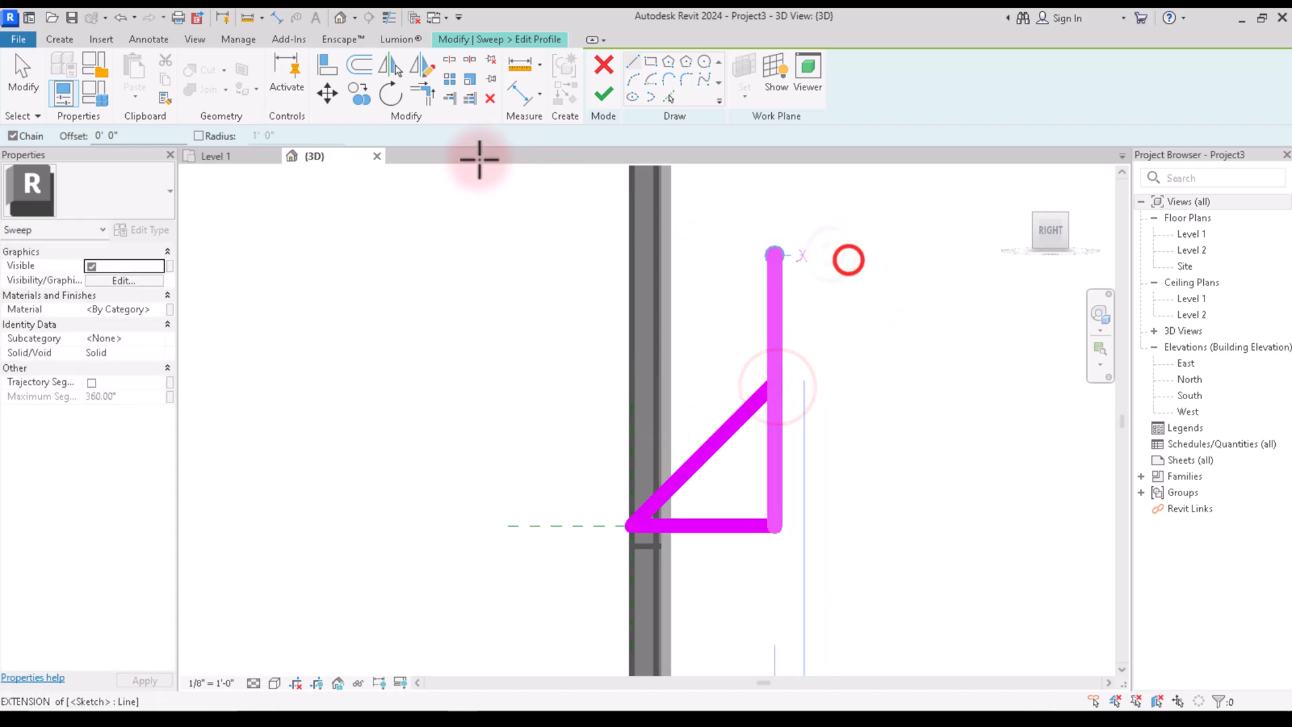
# Trim the profile's vertical line to the new sloped line, then finish the profile and the sweep.
pyautogui.click(422, 91)
pyautogui.click(774, 458)
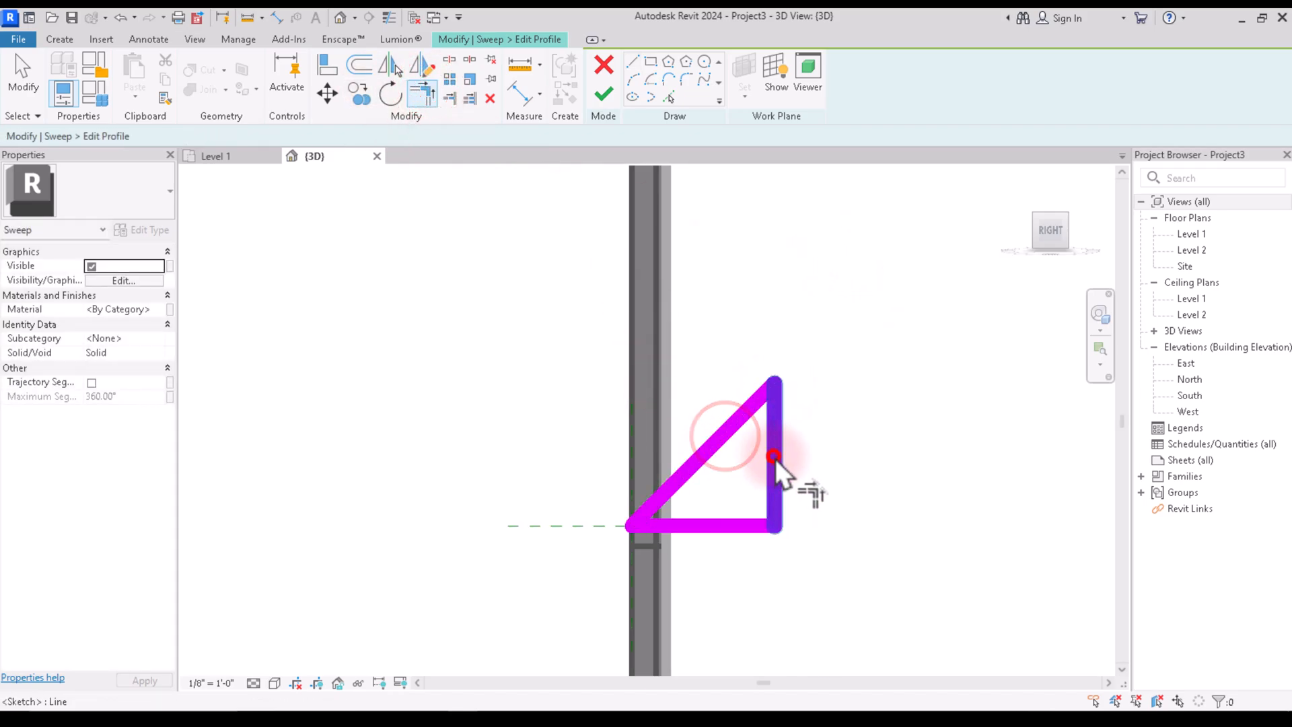
pyautogui.rightClick(792, 281)
pyautogui.click(811, 292)
pyautogui.click(604, 95)
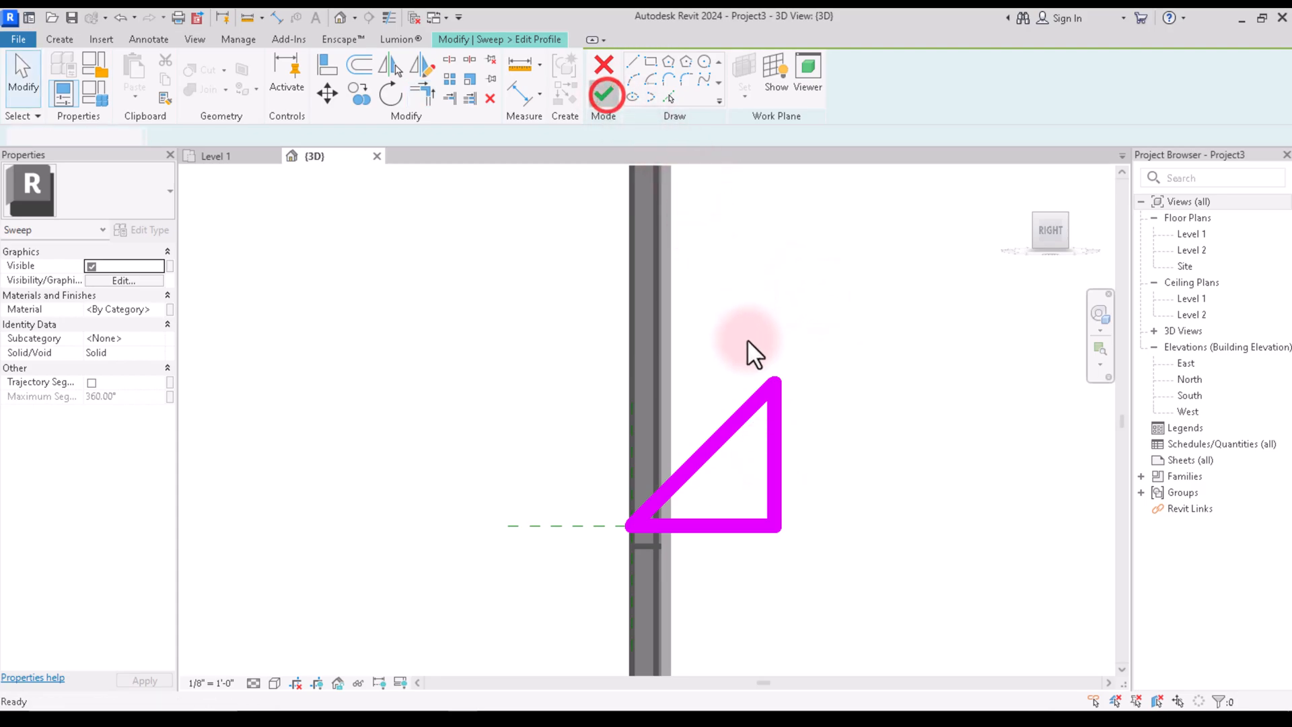
pyautogui.click(602, 98)
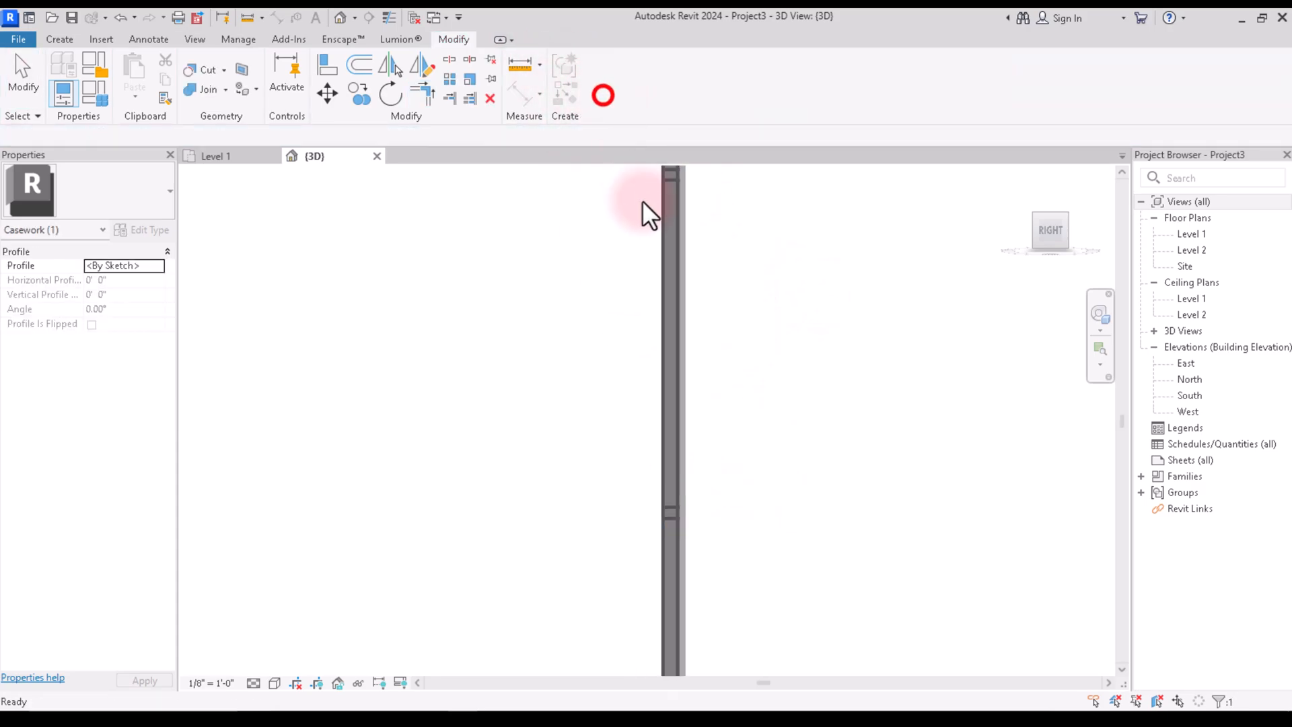
pyautogui.click(623, 426)
# Examine the reshaped sweep in its opening in 3D from the front right, above the building.
pyautogui.moveTo(1051, 230); pyautogui.dragTo(239, 282)
pyautogui.click(400, 397)
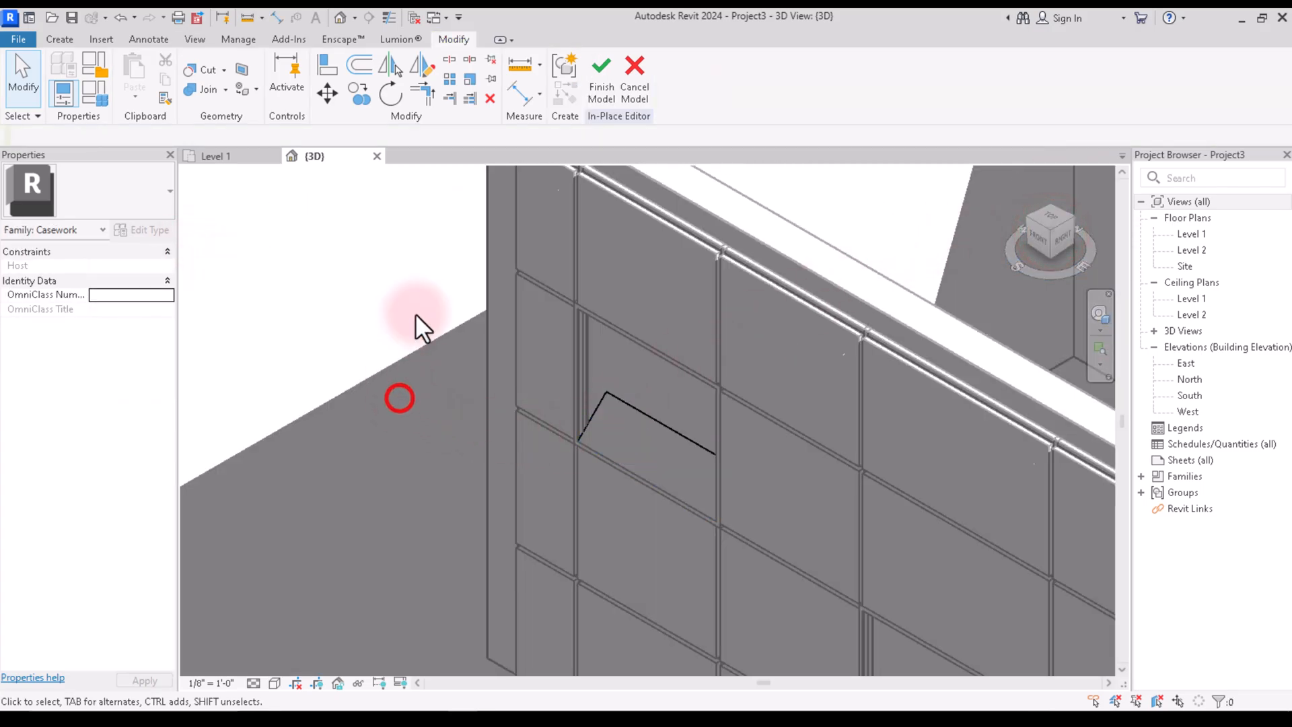
pyautogui.scroll(-3, 418, 306)
pyautogui.click(585, 393)
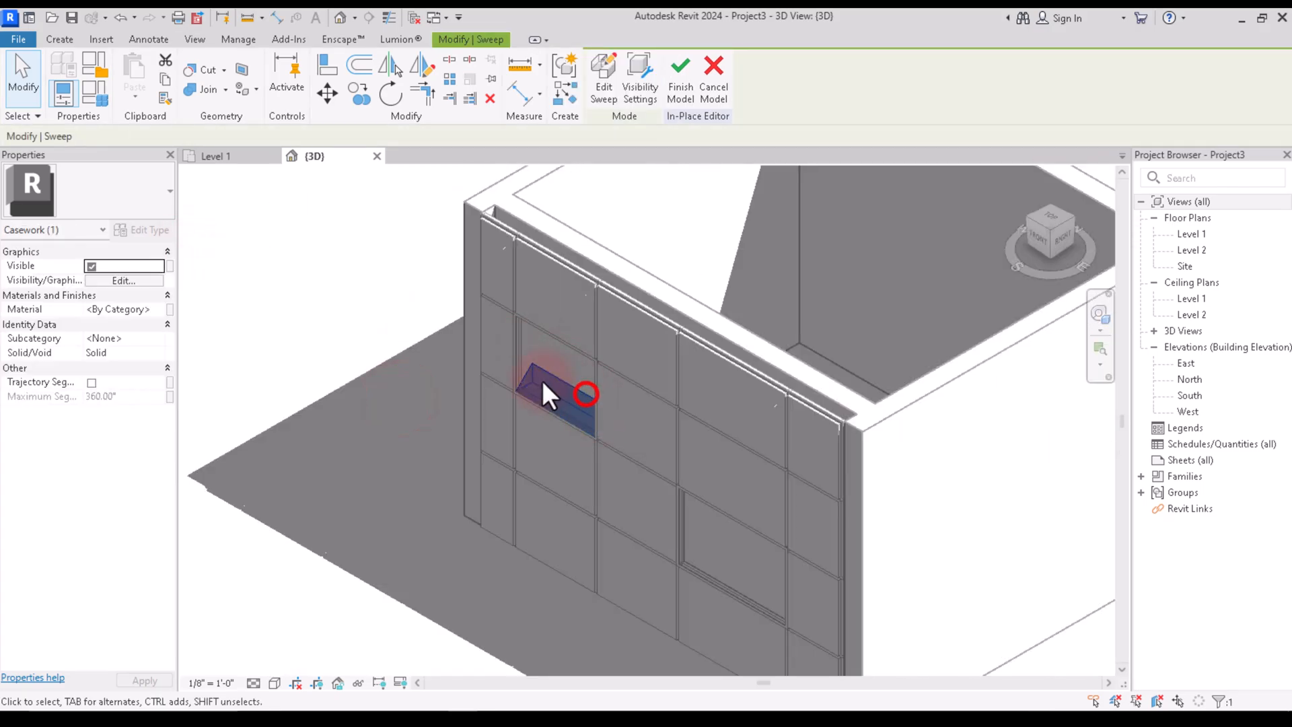
pyautogui.scroll(-2, 592, 403)
pyautogui.scroll(-2, 578, 410)
pyautogui.click(430, 374)
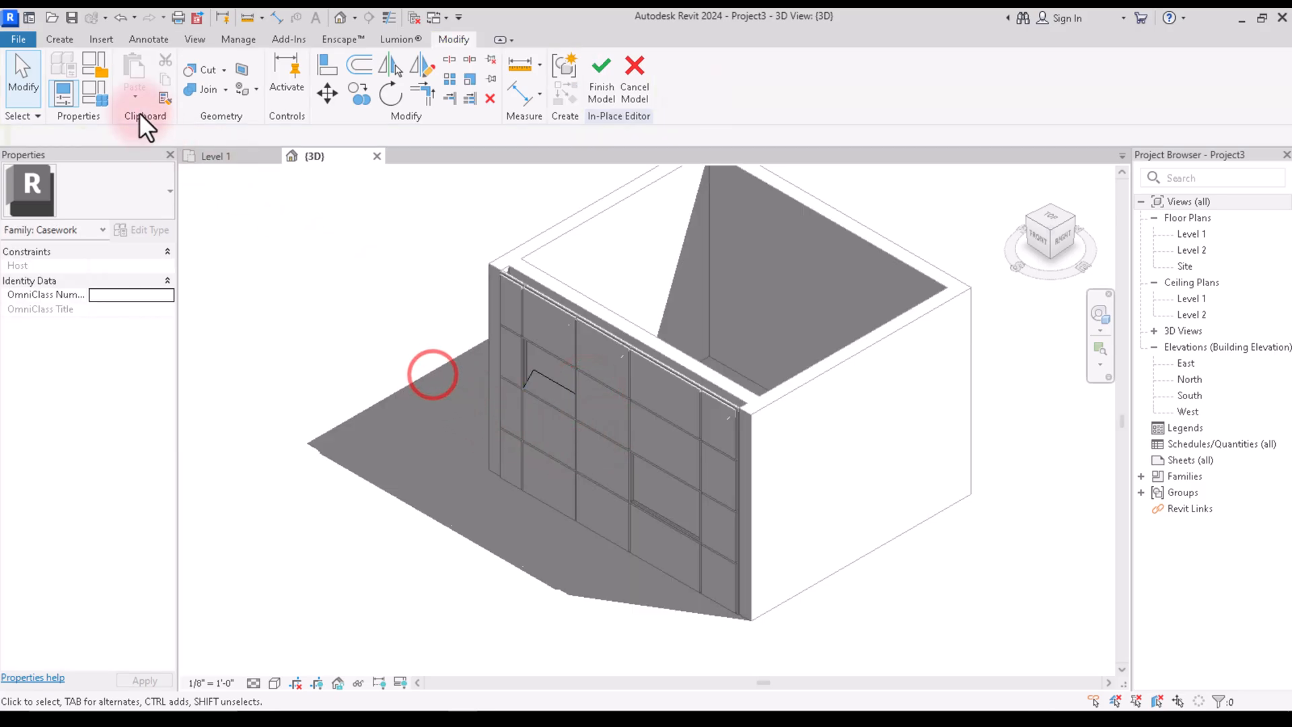
# Start a new sweep and pick the lower inner edge of the lower recessed opening as its path, then finish the path.
pyautogui.click(59, 39)
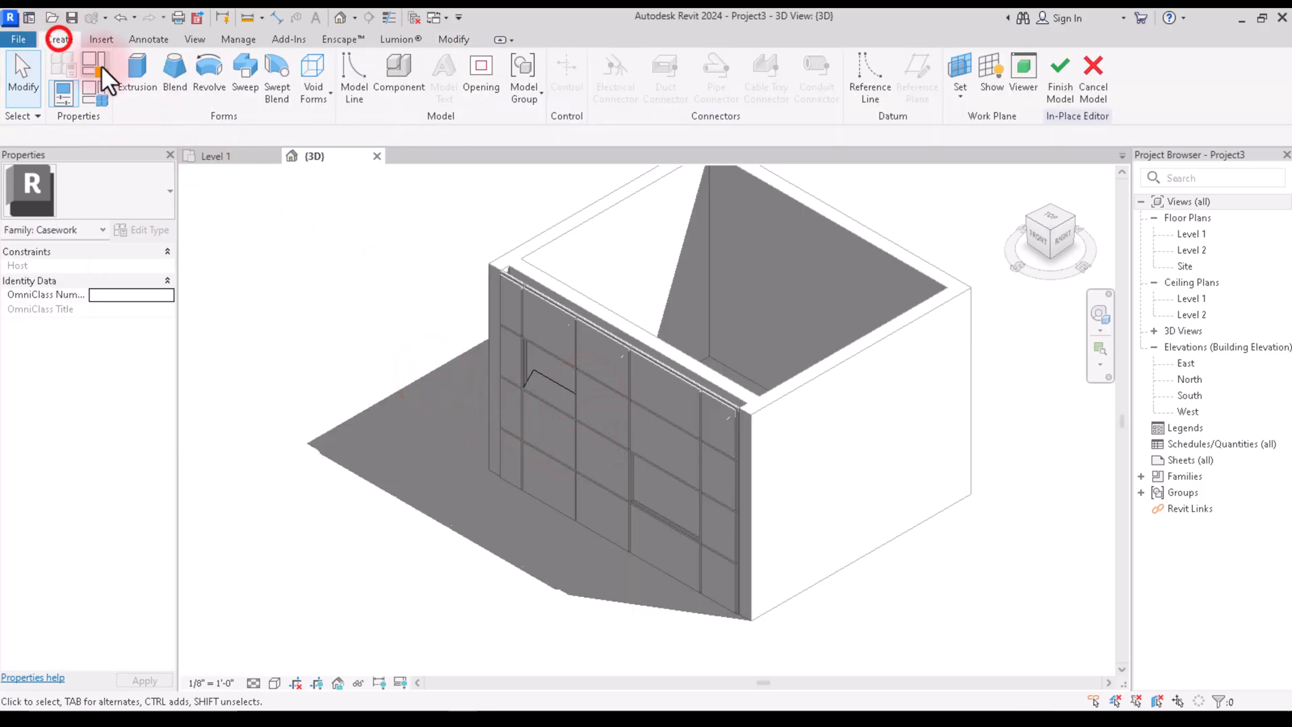
pyautogui.click(242, 70)
pyautogui.click(757, 100)
pyautogui.scroll(5, 659, 444)
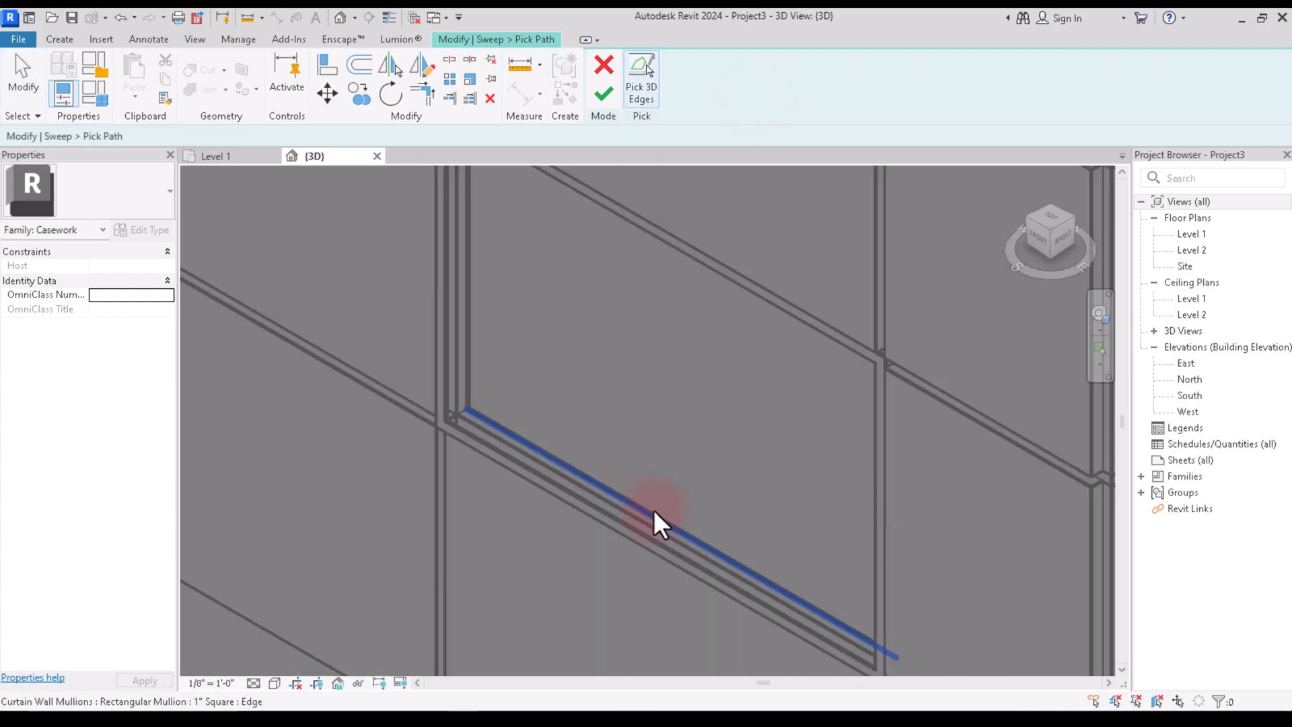
pyautogui.click(652, 510)
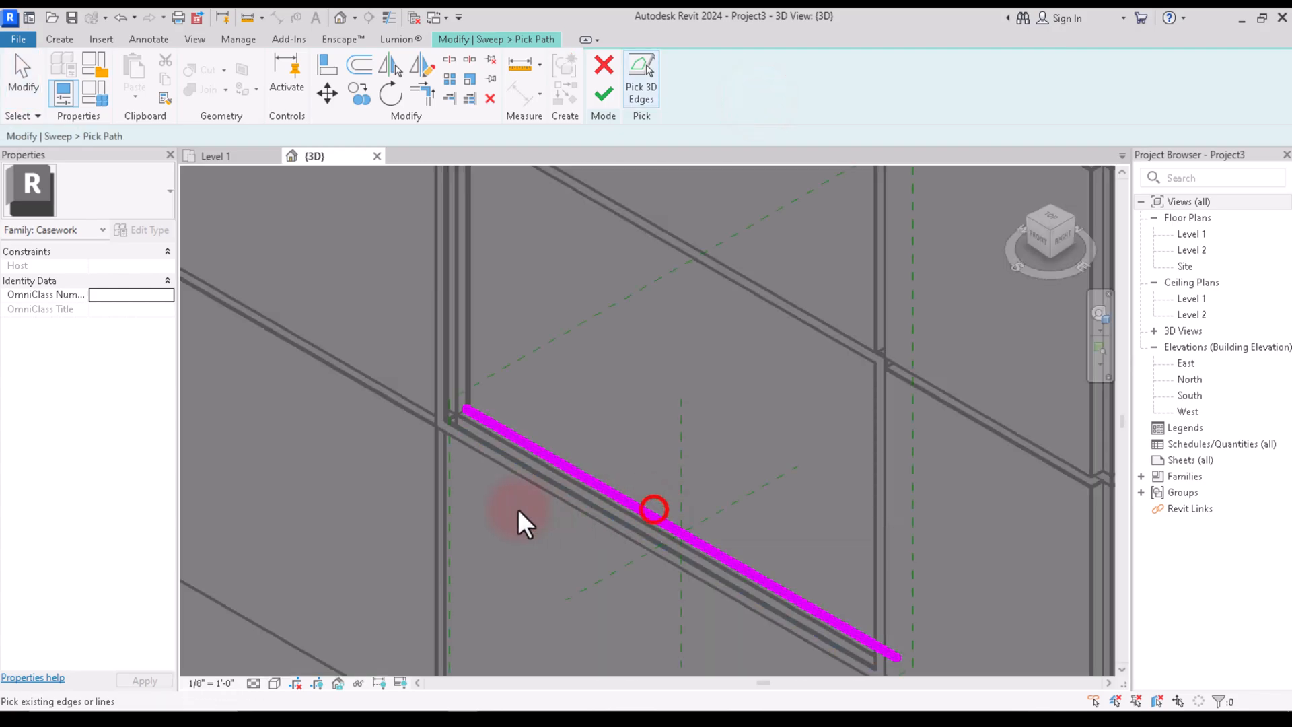
pyautogui.scroll(-3, 519, 518)
pyautogui.click(594, 94)
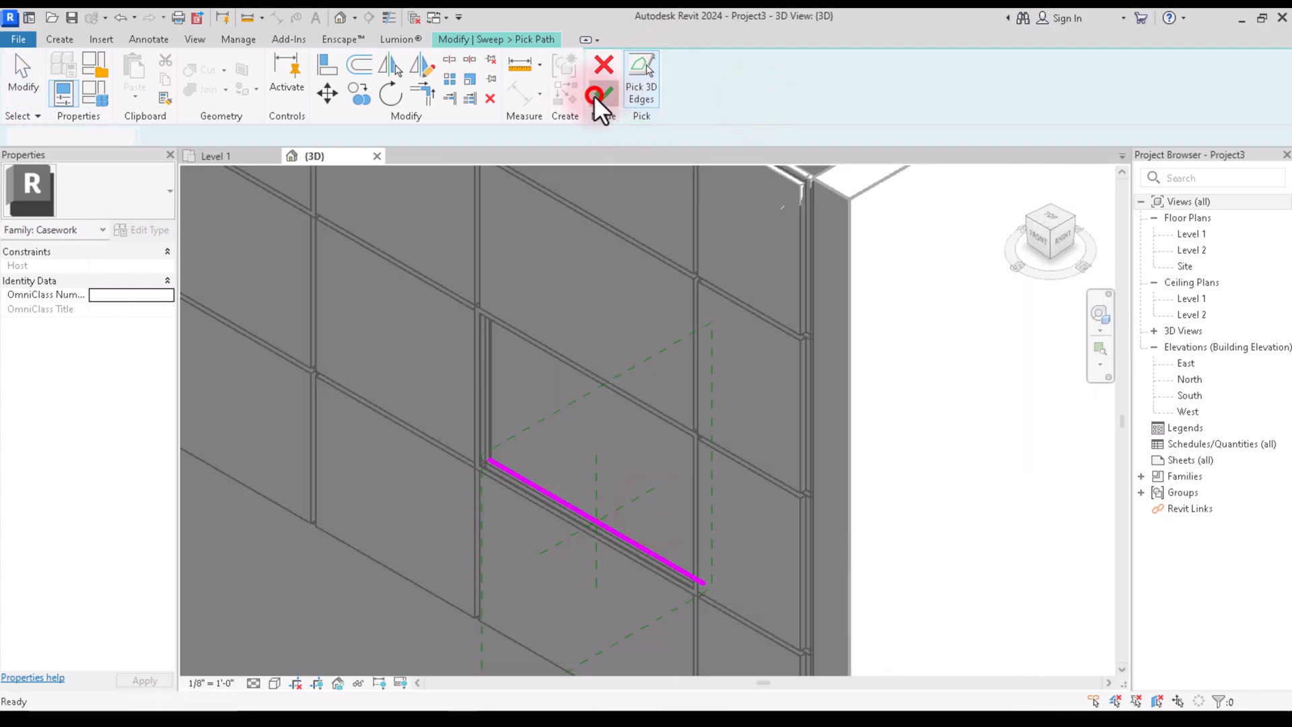
# View the sweep path from the right side and set the visual style to Wireframe.
pyautogui.click(1067, 237)
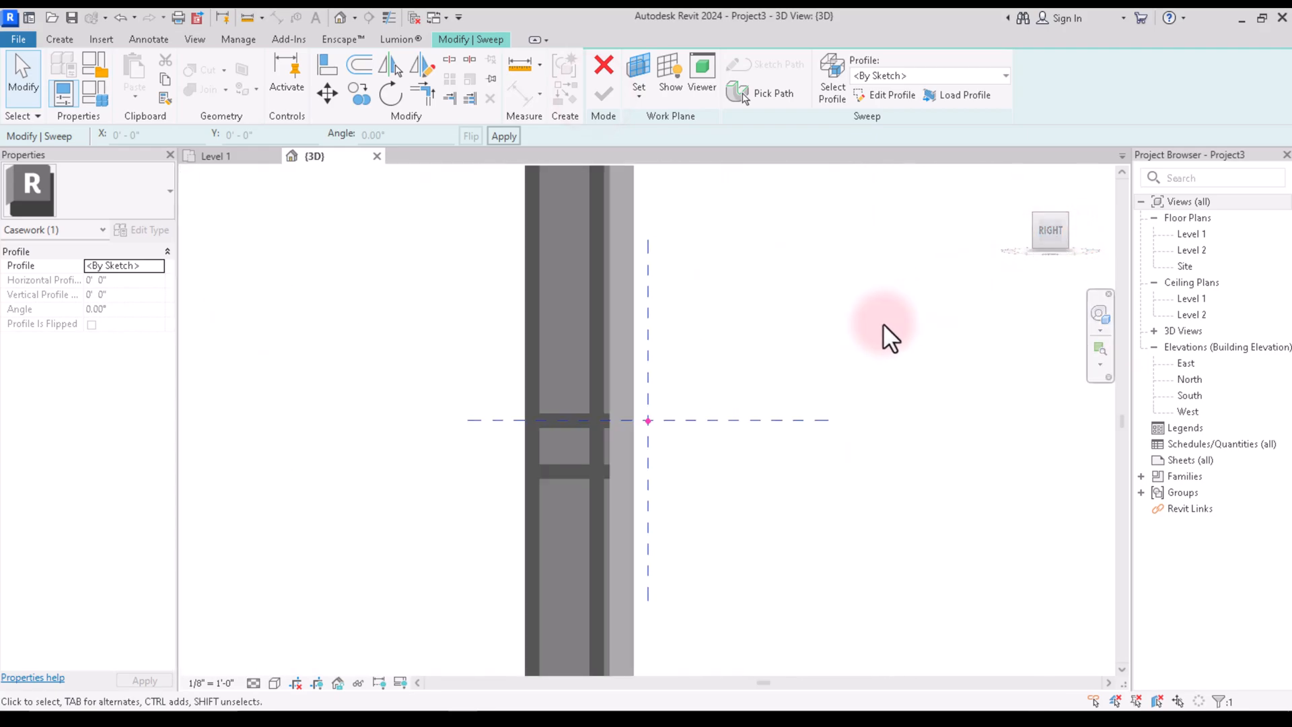
pyautogui.scroll(-3, 655, 491)
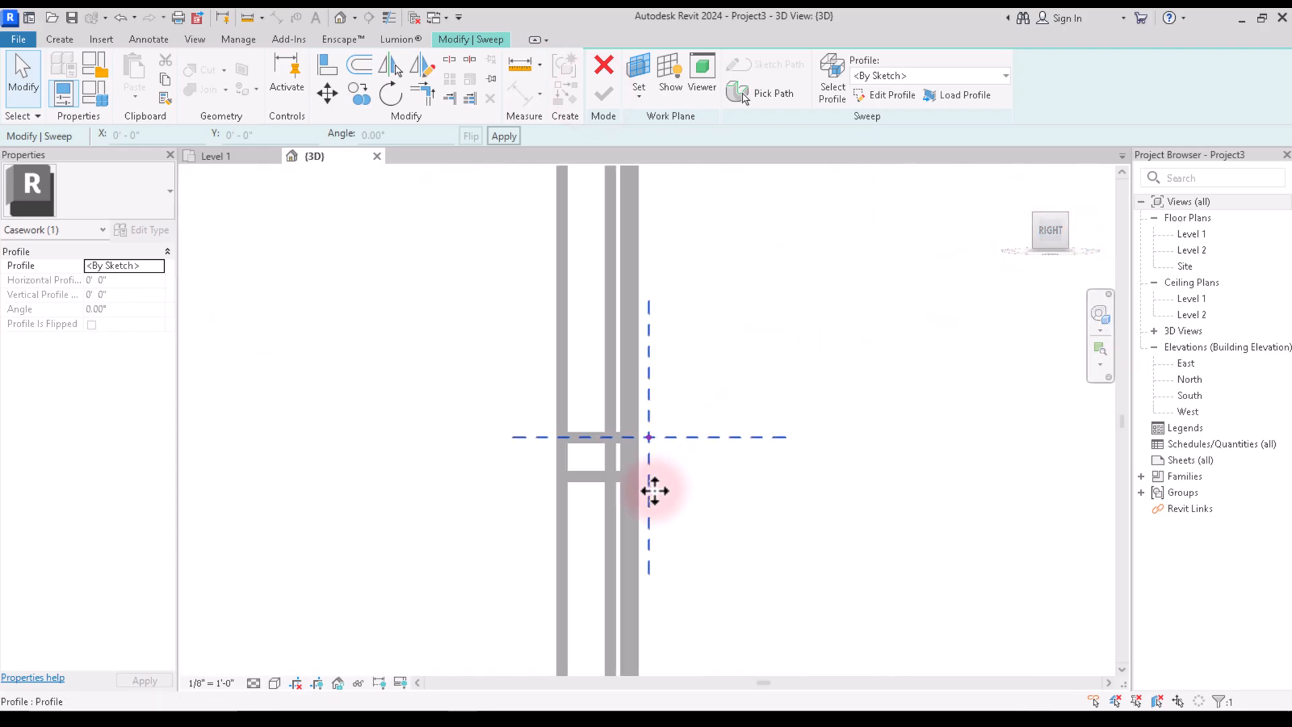
pyautogui.click(274, 683)
pyautogui.click(292, 587)
pyautogui.scroll(-3, 594, 518)
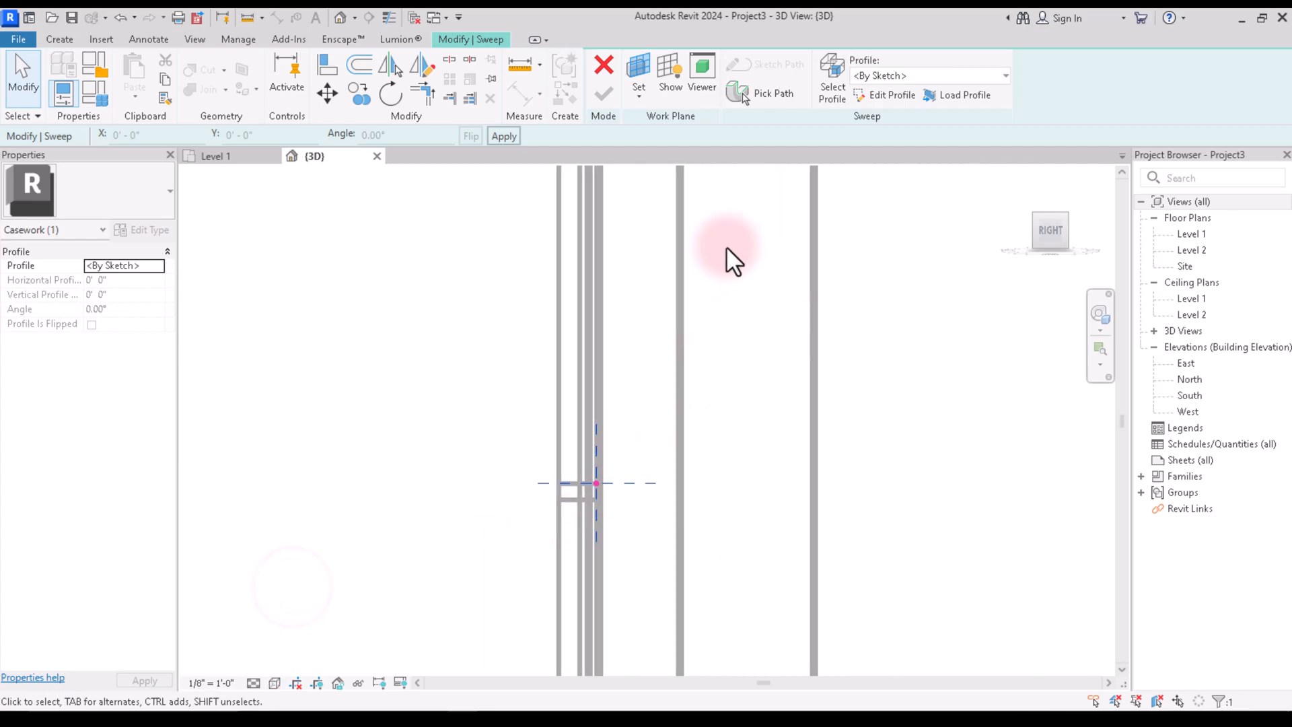
# Sketch a closed triangular profile from the path point, about 5" across to the wall face and about 5 1/4" high, and finish the sweep.
pyautogui.click(869, 92)
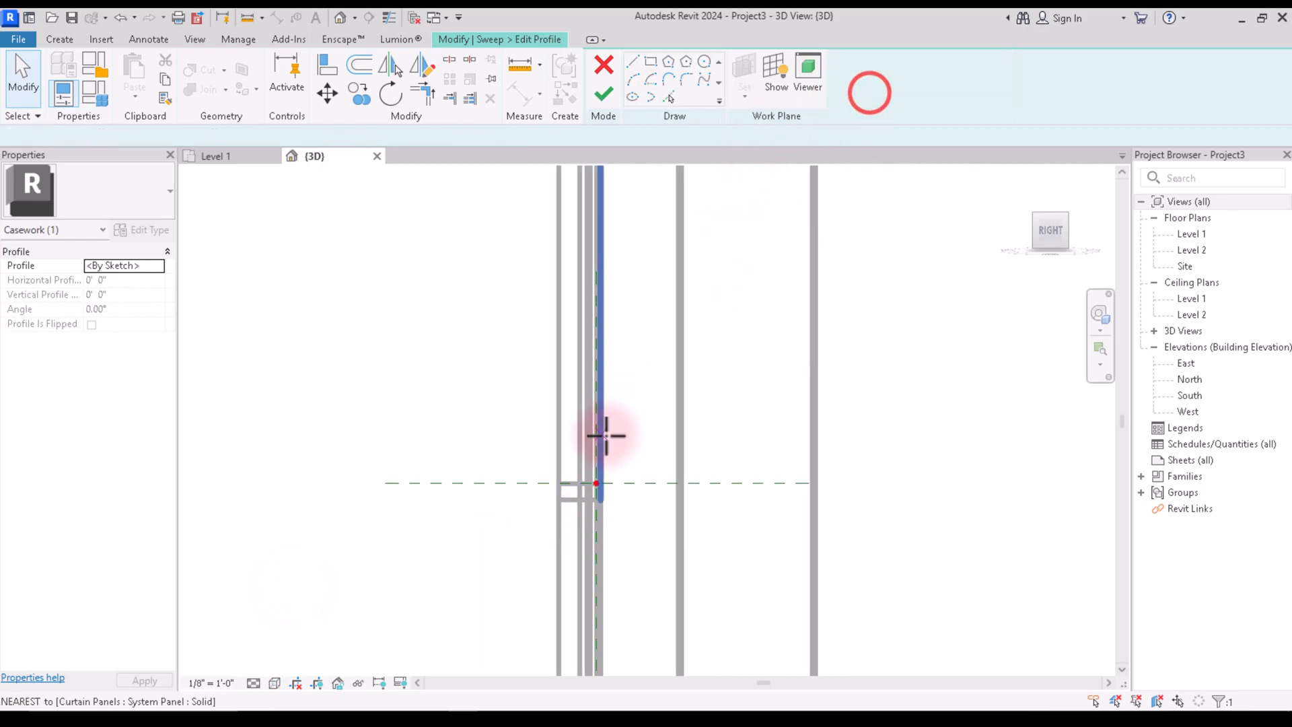
pyautogui.scroll(3, 592, 481)
pyautogui.click(604, 482)
pyautogui.click(751, 482)
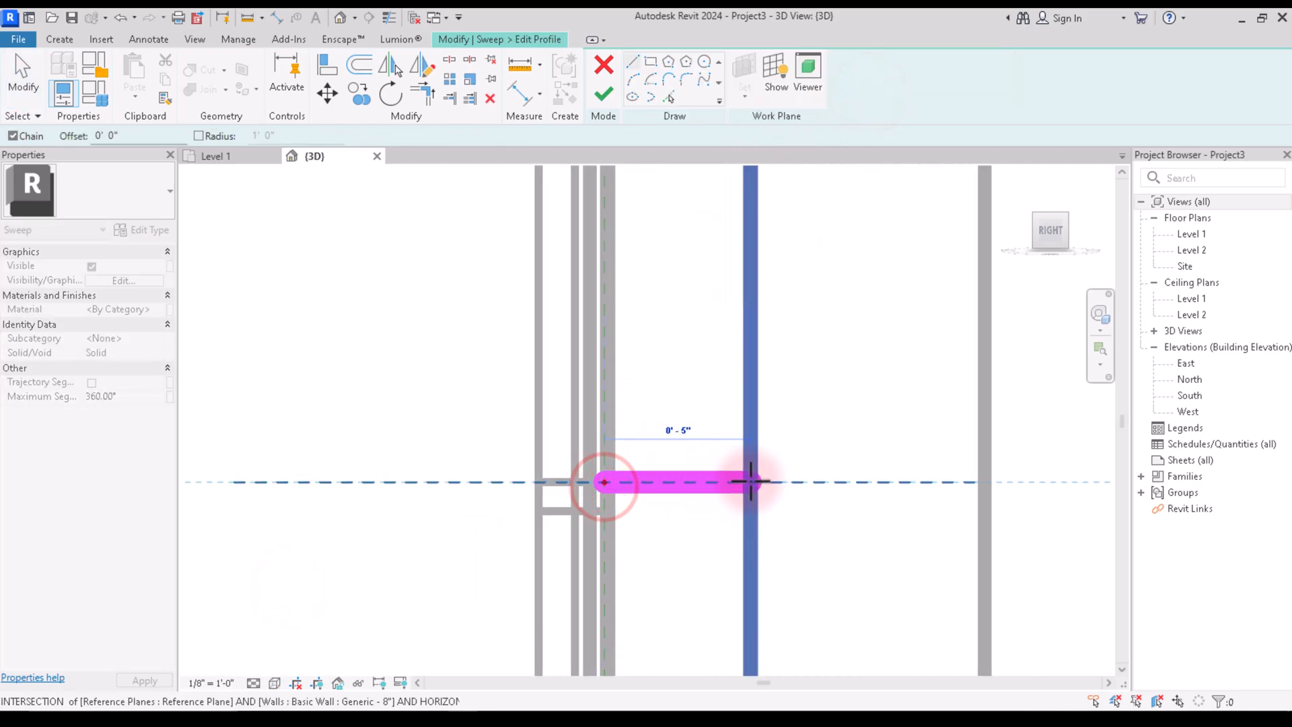
pyautogui.click(751, 331)
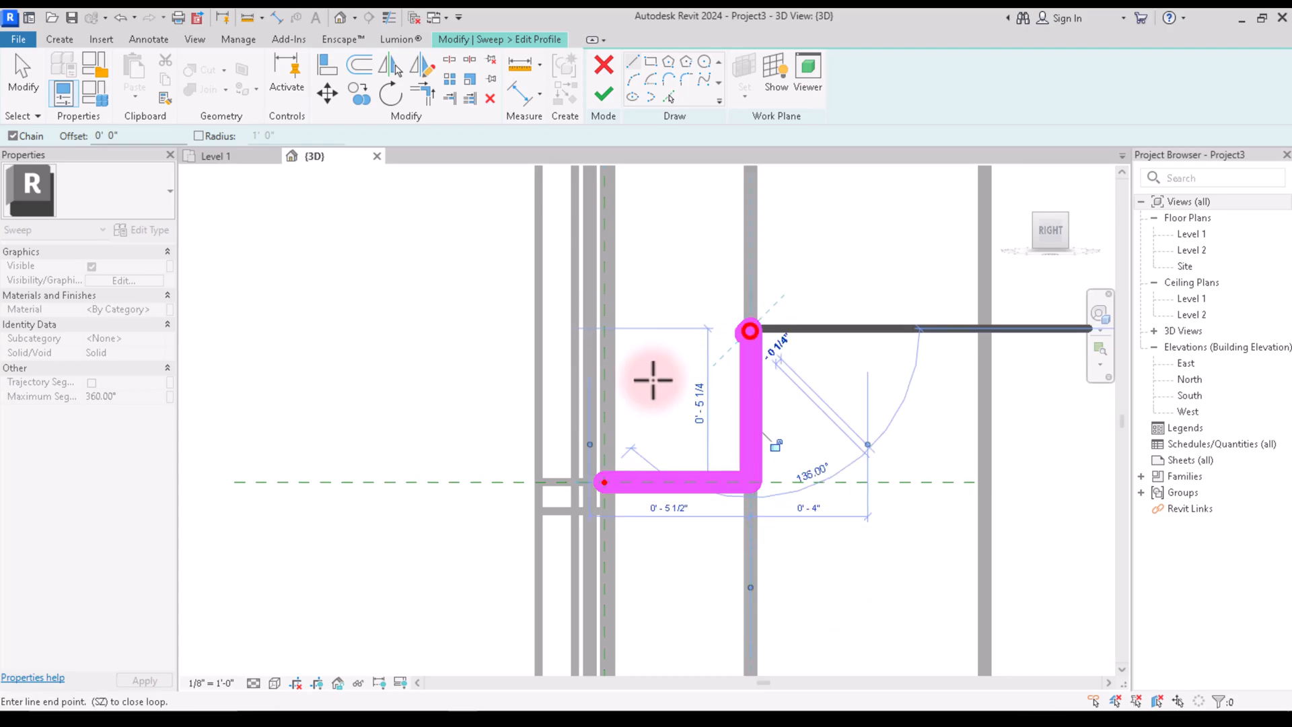
pyautogui.click(610, 482)
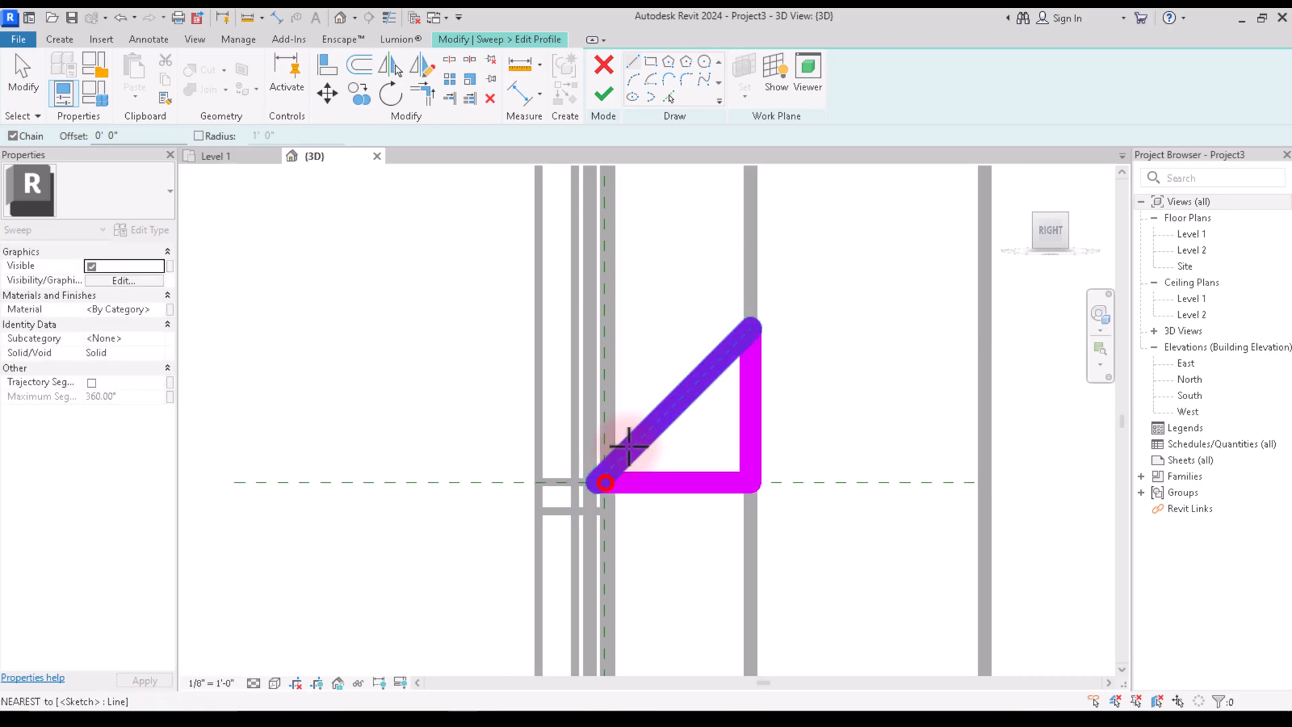
pyautogui.click(604, 93)
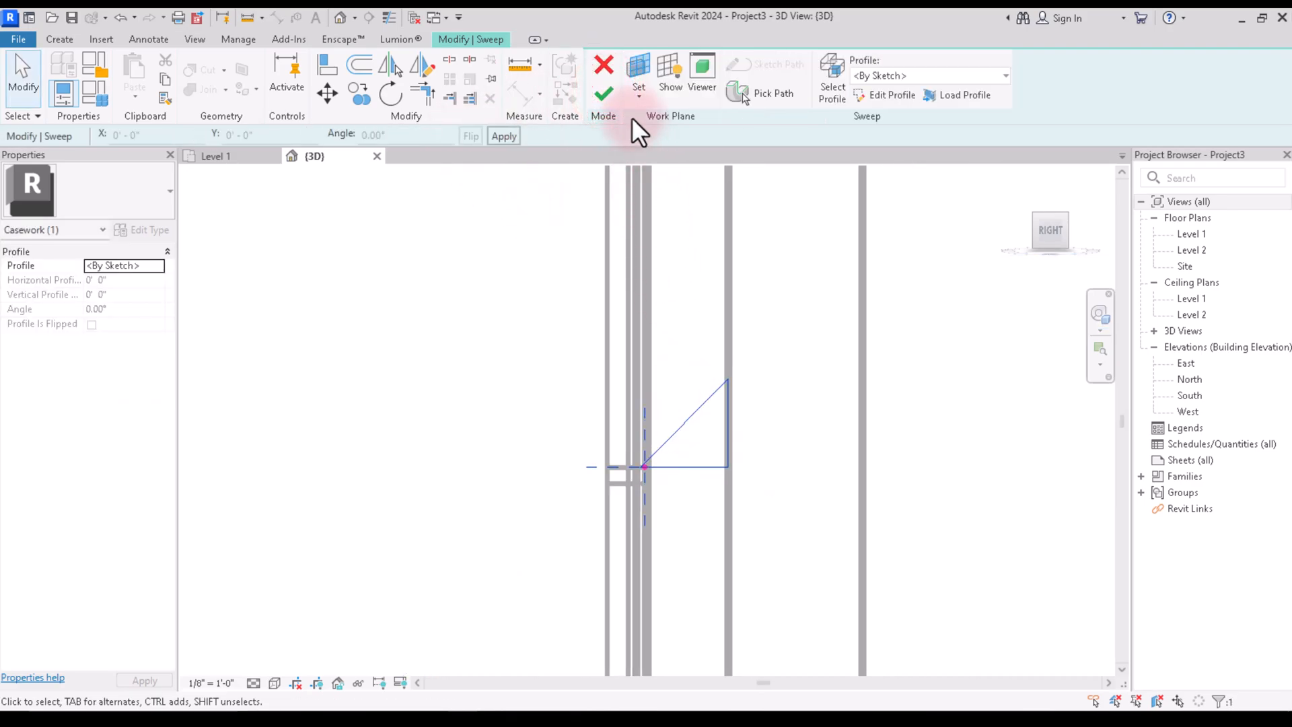
pyautogui.click(605, 94)
pyautogui.scroll(-5, 699, 475)
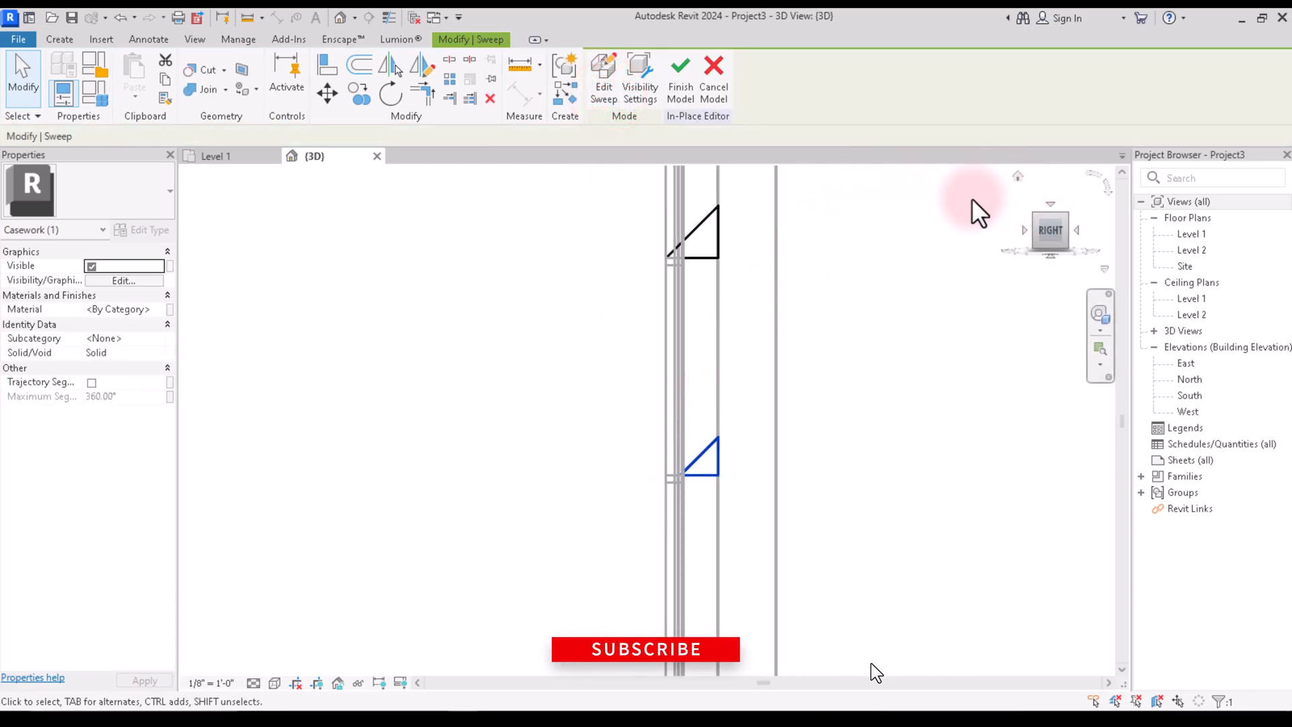
# Set the visual style to Hidden Line and show the building in 3D from the front right, above.
pyautogui.click(275, 684)
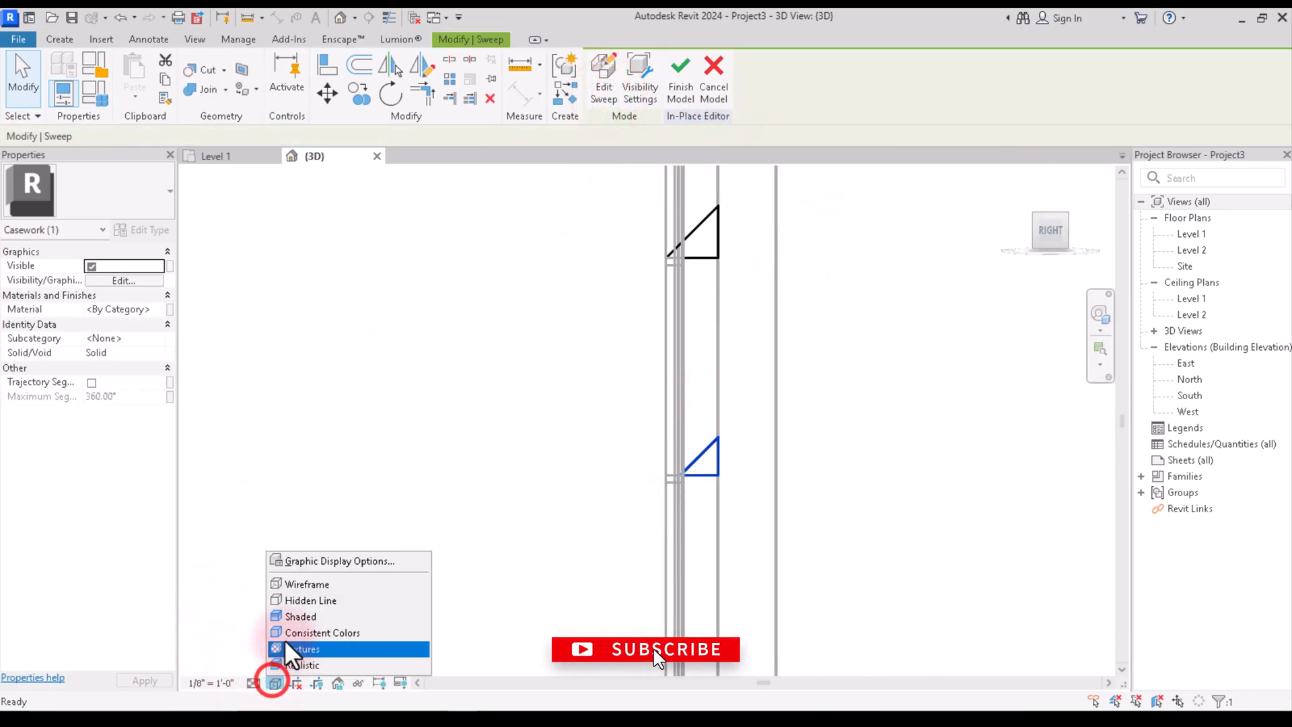
pyautogui.click(300, 604)
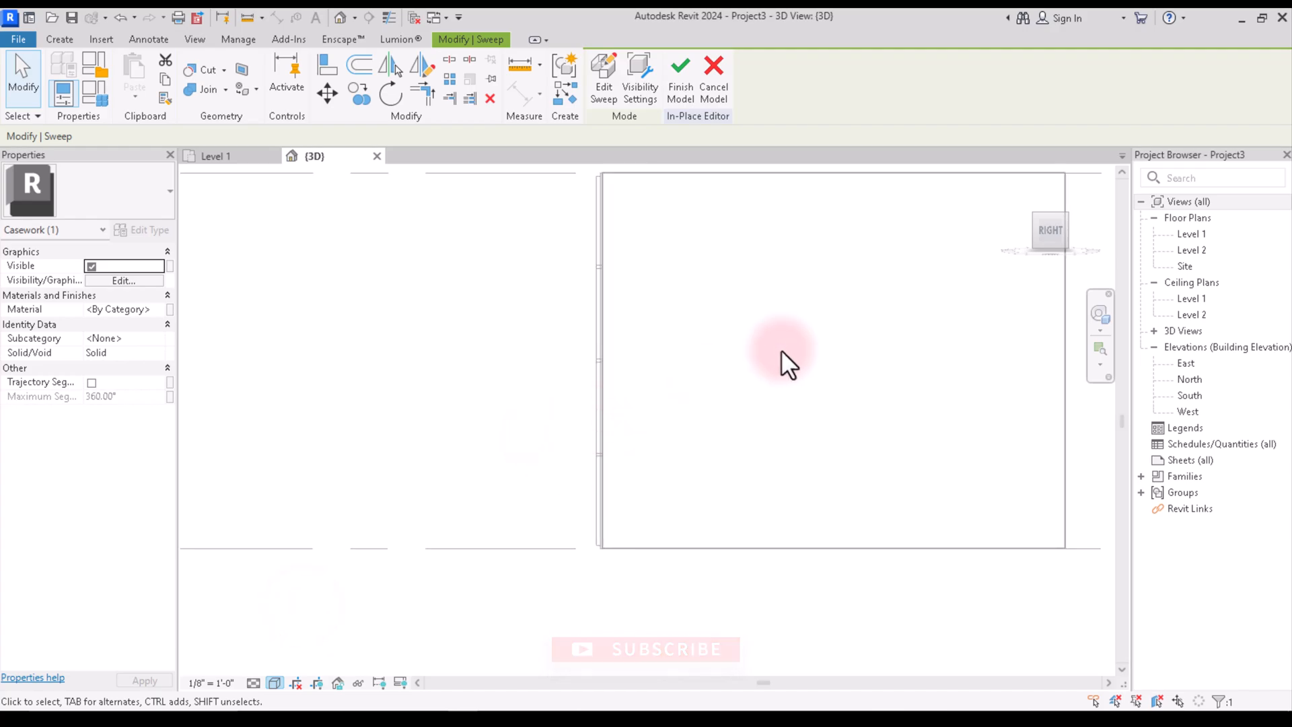
pyautogui.click(1058, 223)
pyautogui.click(909, 546)
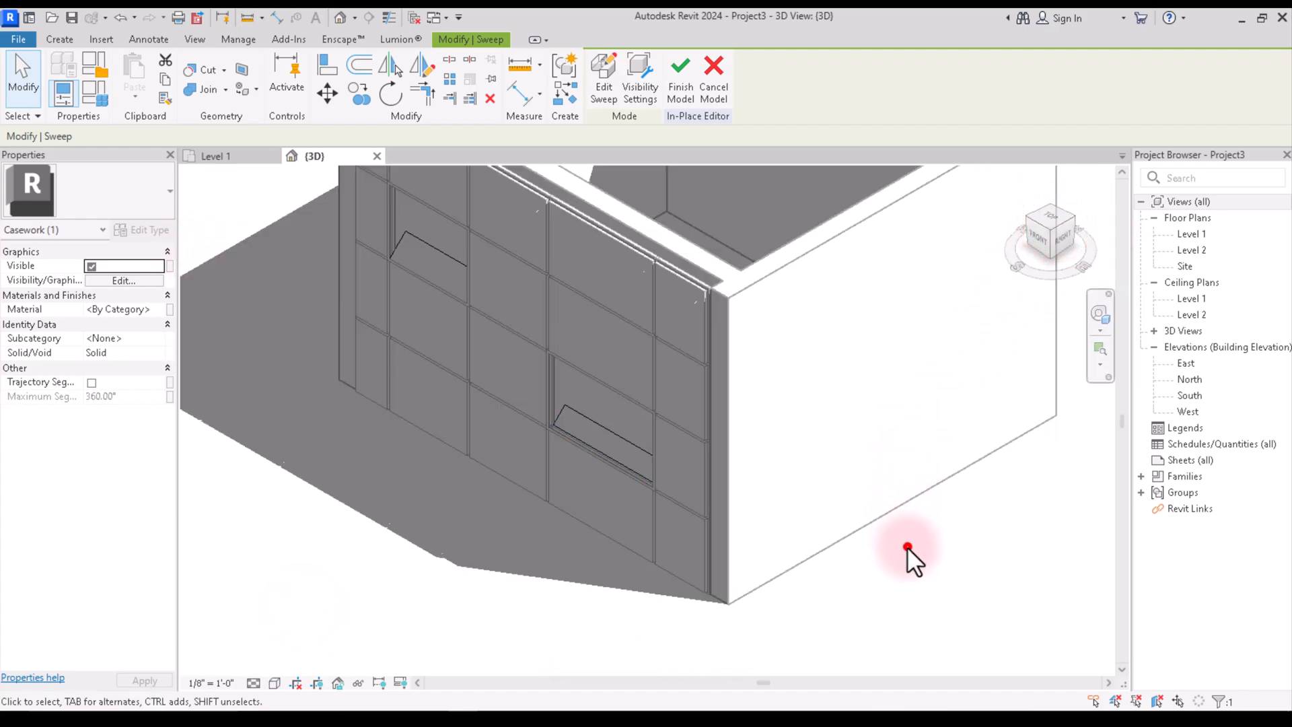
# Examine how the new sloped sweep sits in the lower opening and compare it with the sweep in the upper opening.
pyautogui.scroll(5, 791, 516)
pyautogui.scroll(2, 773, 497)
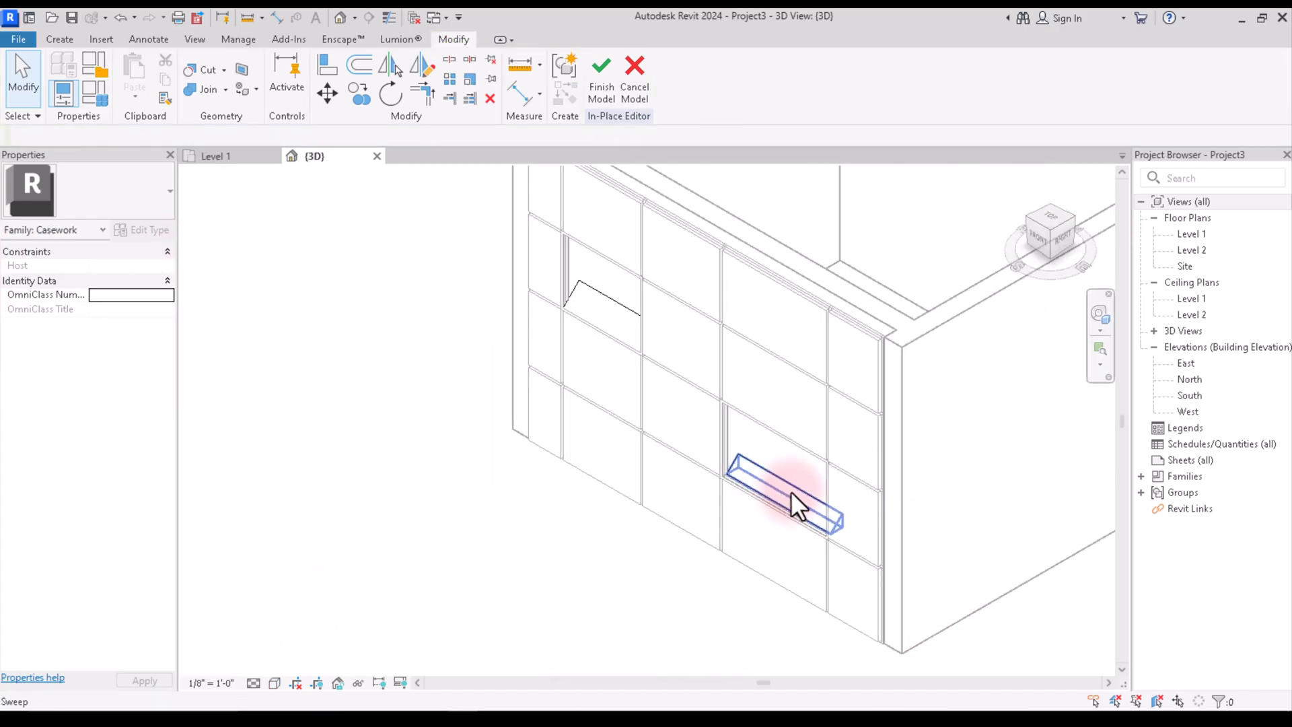
pyautogui.scroll(-3, 705, 490)
pyautogui.scroll(5, 723, 470)
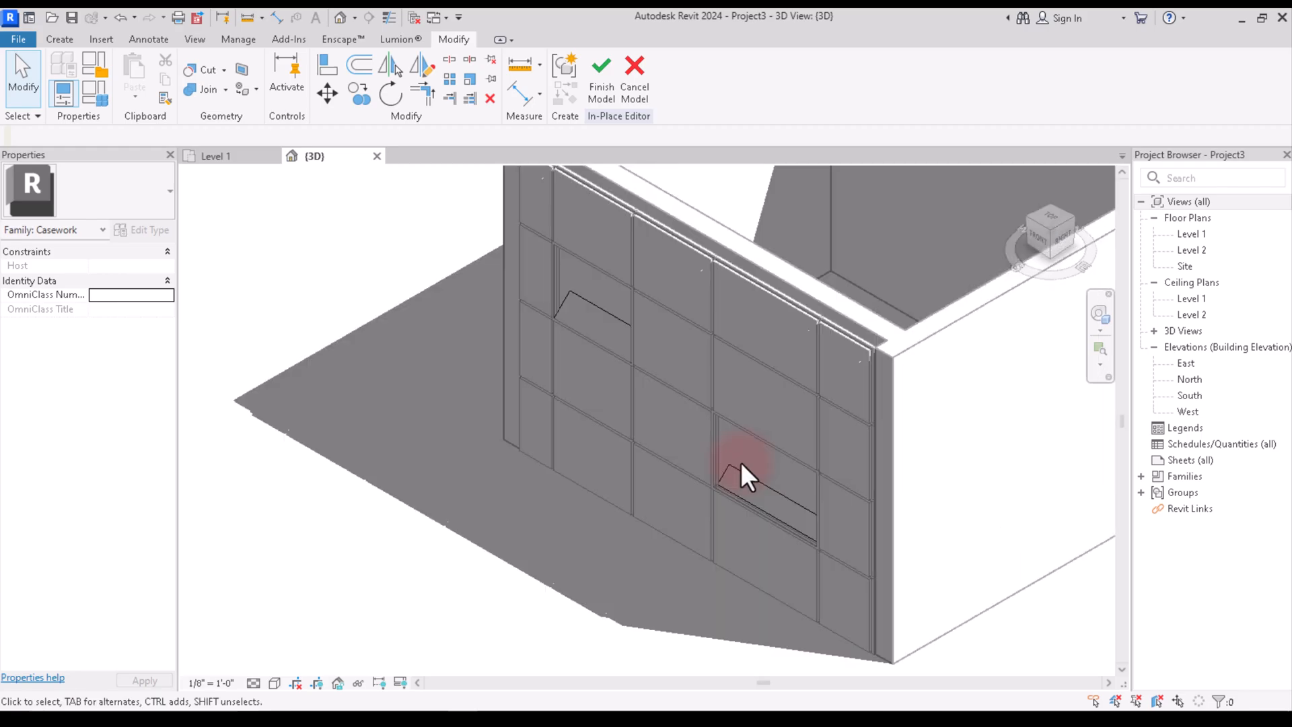
pyautogui.scroll(-3, 726, 457)
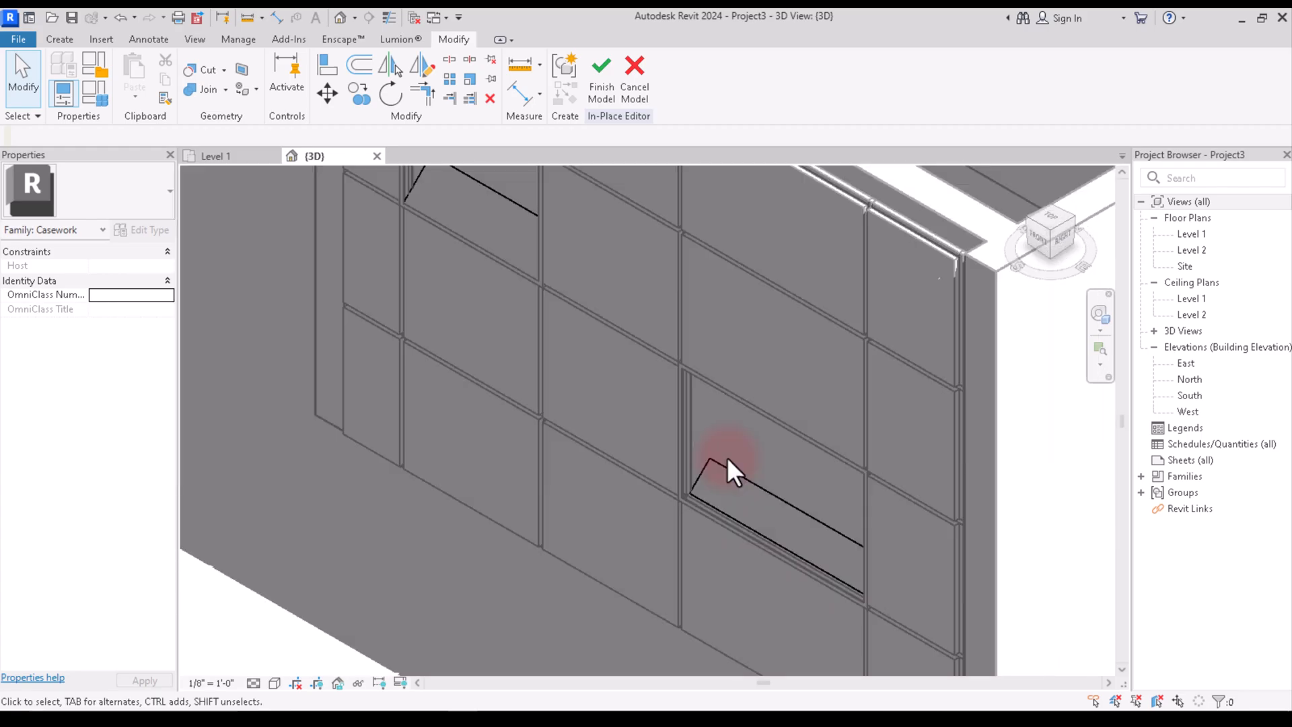
pyautogui.scroll(4, 726, 459)
pyautogui.scroll(2, 681, 465)
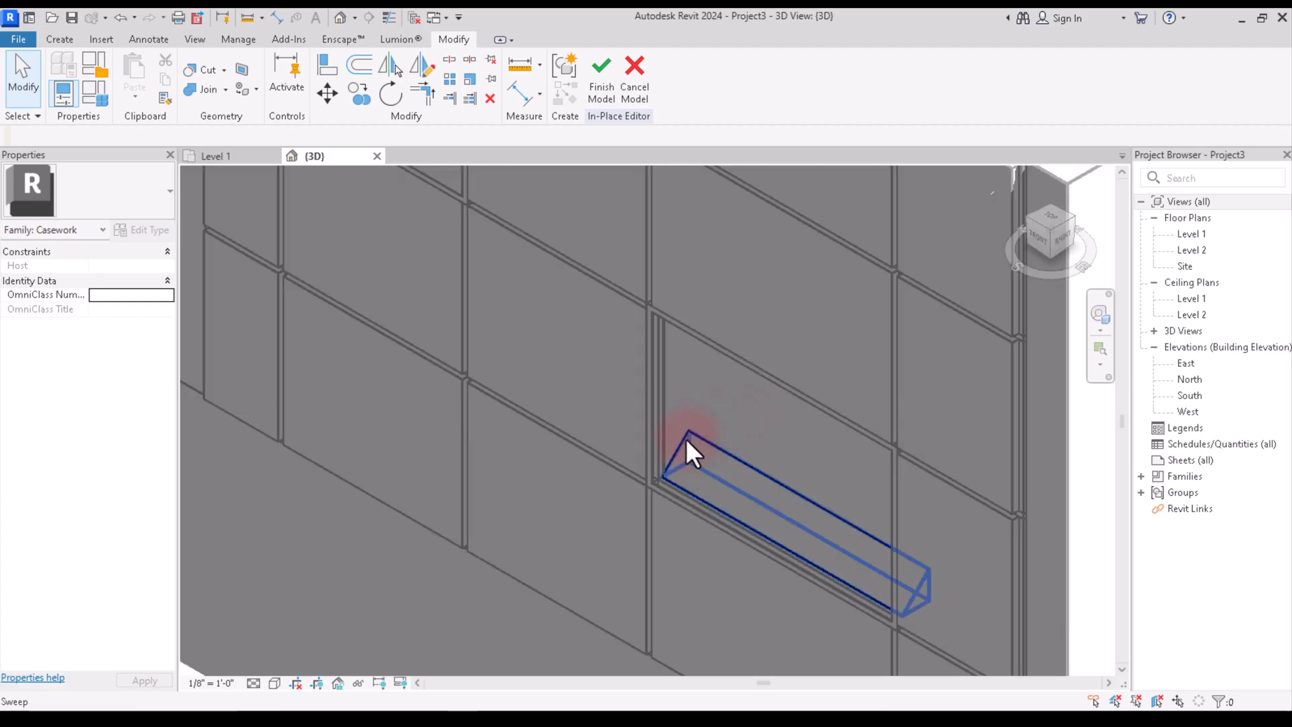
pyautogui.scroll(-2, 692, 443)
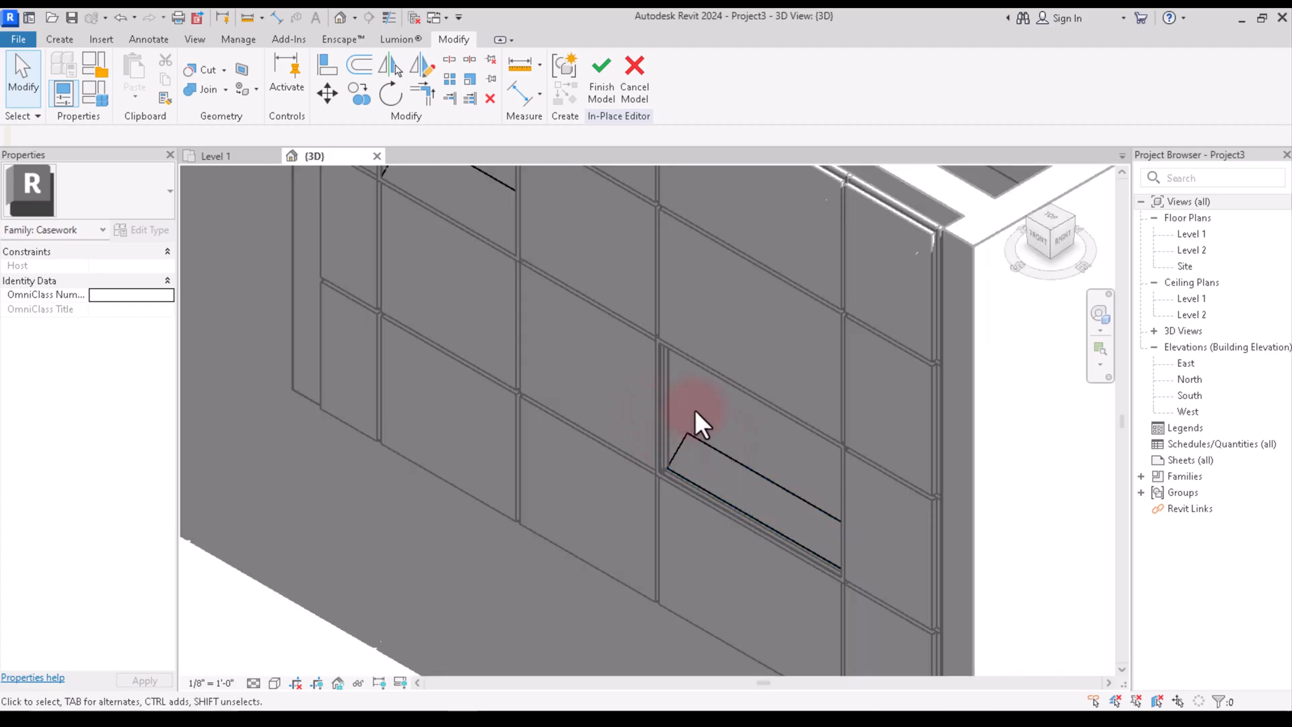
pyautogui.scroll(2, 694, 475)
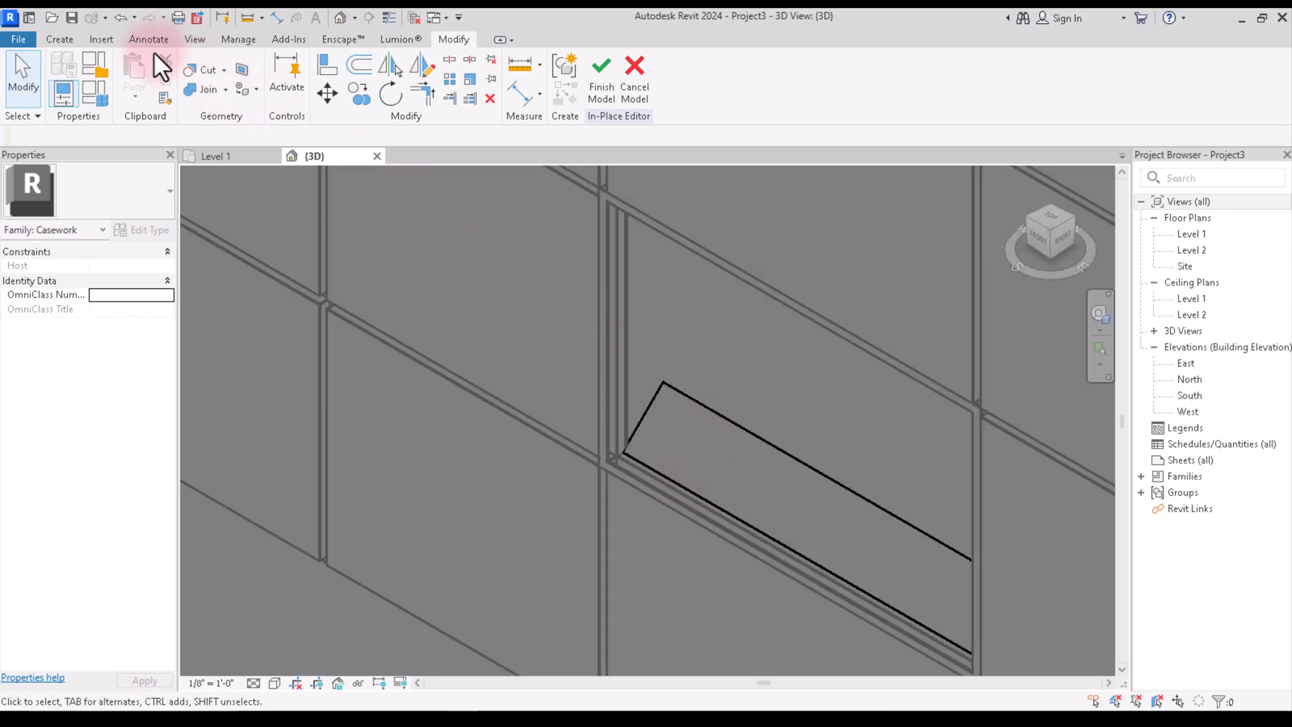
# Start another sweep and pick the left vertical inner edge of the lower opening as the first path segment.
pyautogui.click(60, 38)
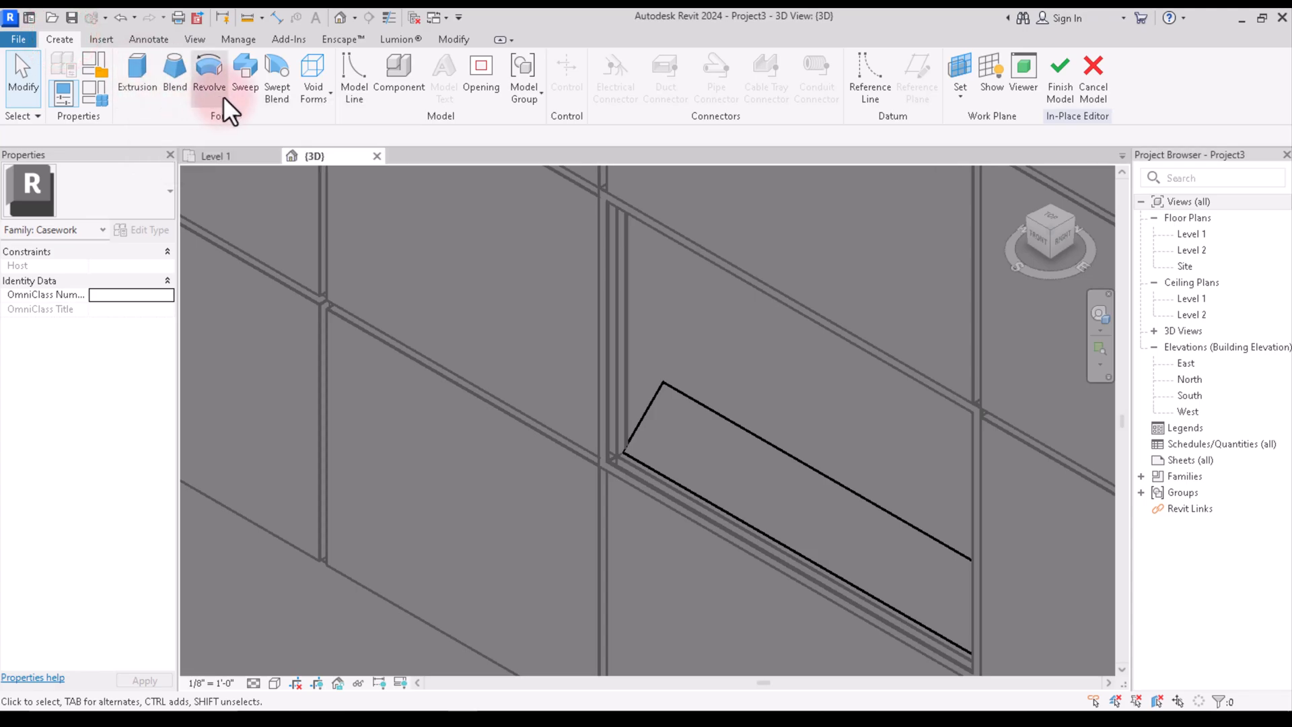
pyautogui.click(244, 71)
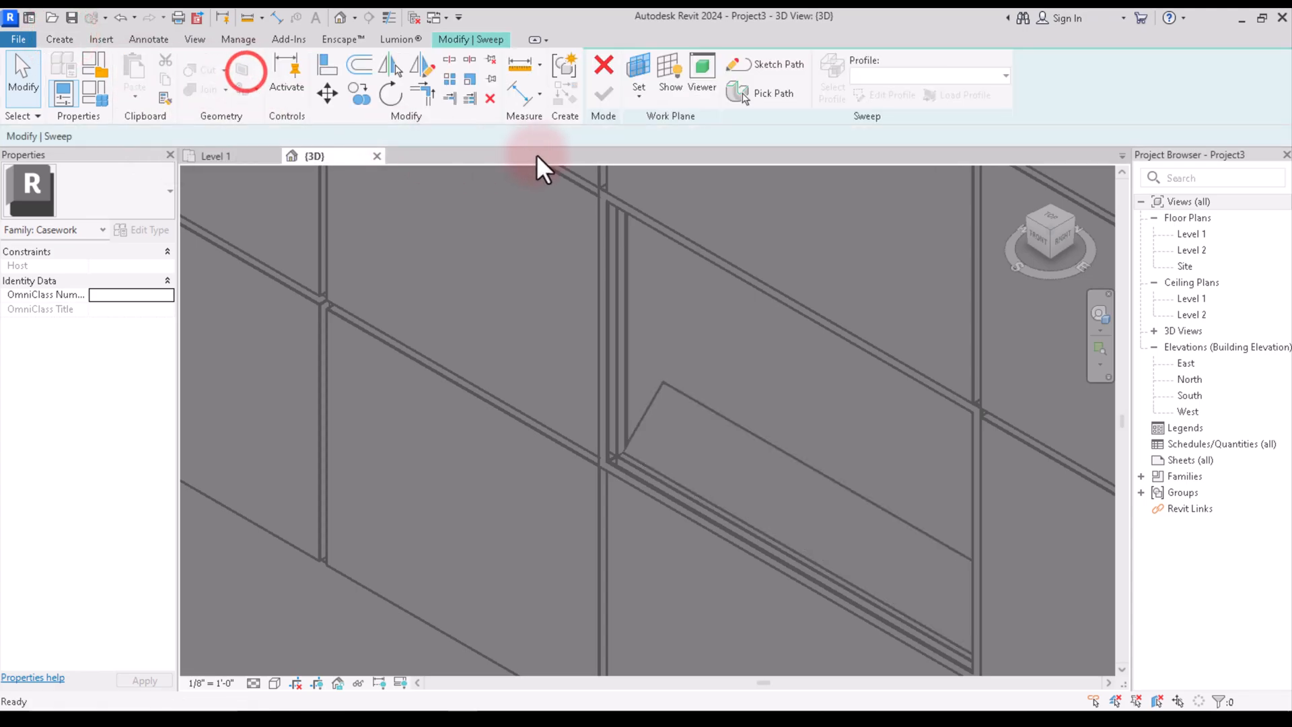
pyautogui.click(766, 90)
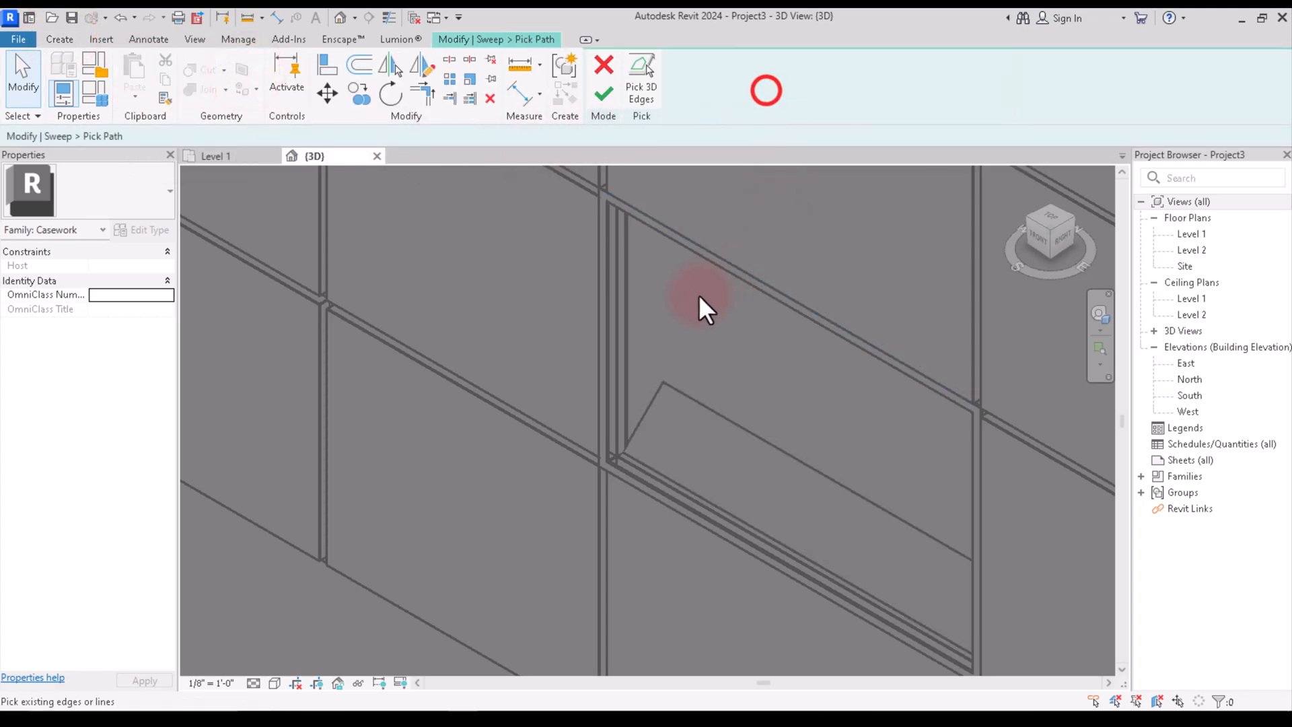
pyautogui.click(625, 284)
pyautogui.scroll(-3, 713, 262)
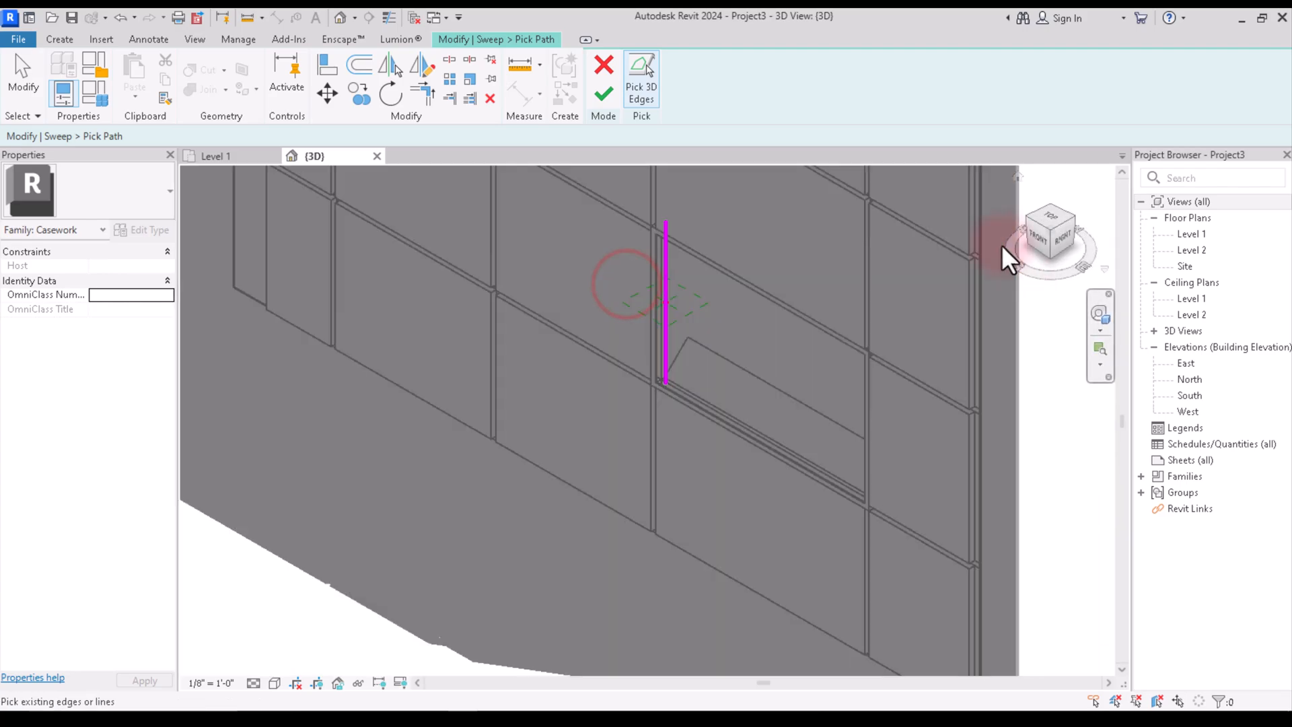
# Add the top edge of the lower opening to the sweep path, viewing the facade from the front and slightly below.
pyautogui.click(1040, 237)
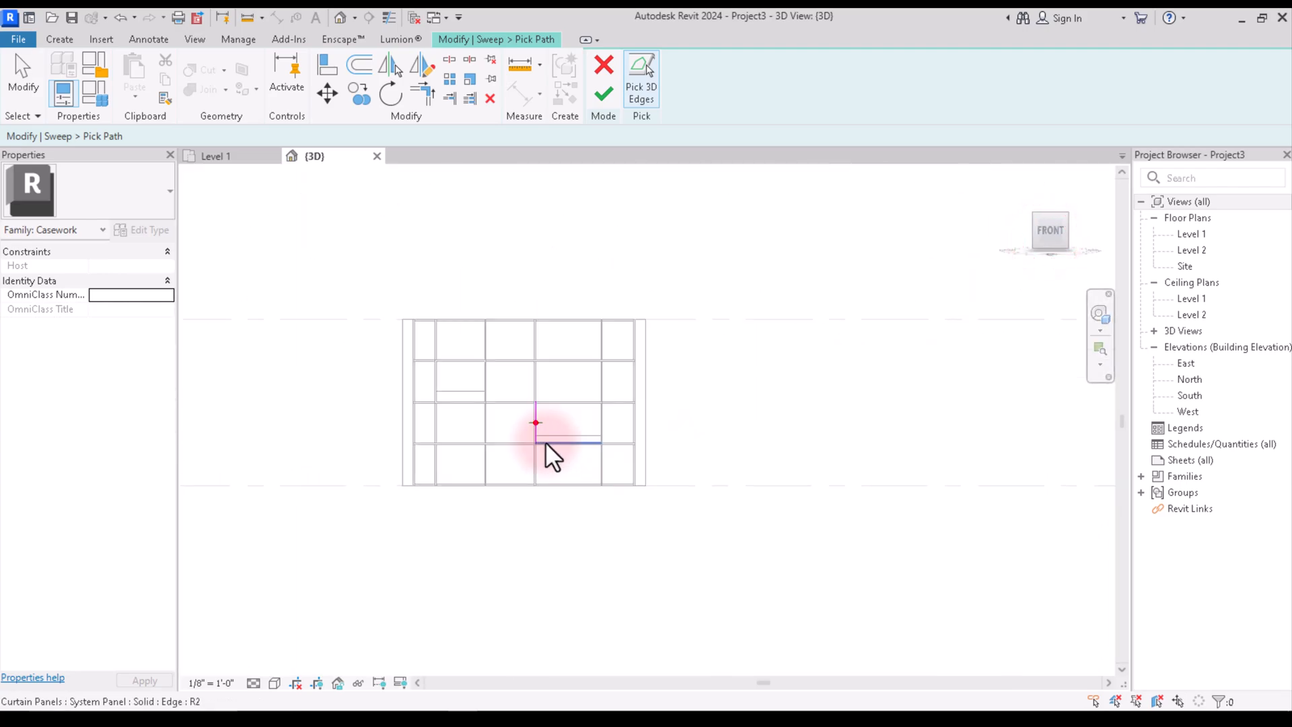
pyautogui.scroll(8, 545, 441)
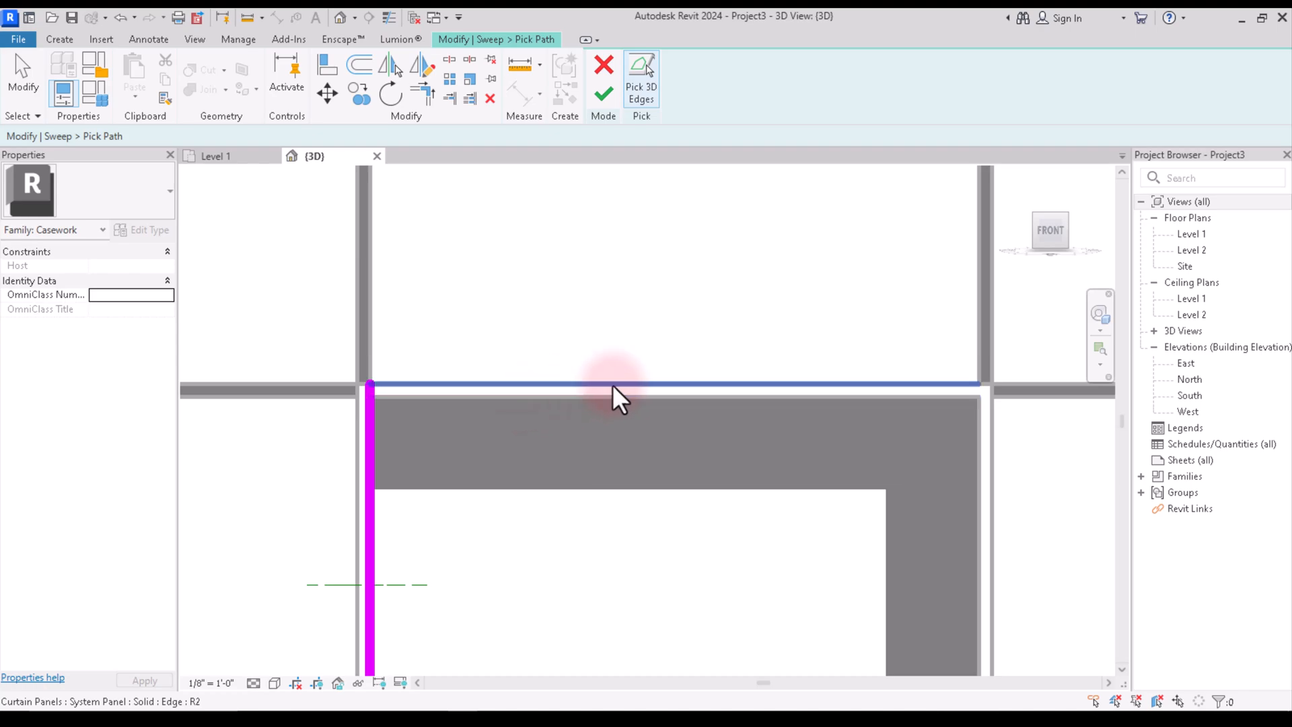
pyautogui.click(1048, 233)
pyautogui.scroll(8, 895, 236)
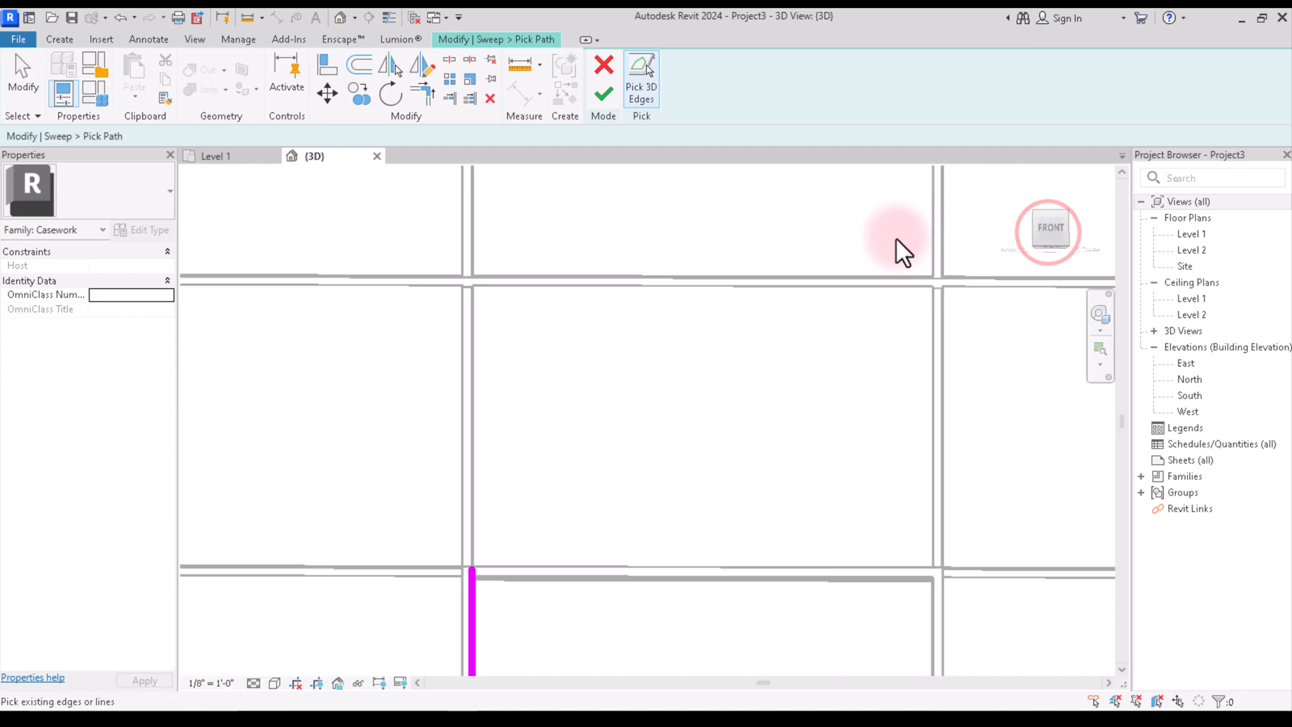
pyautogui.click(1056, 229)
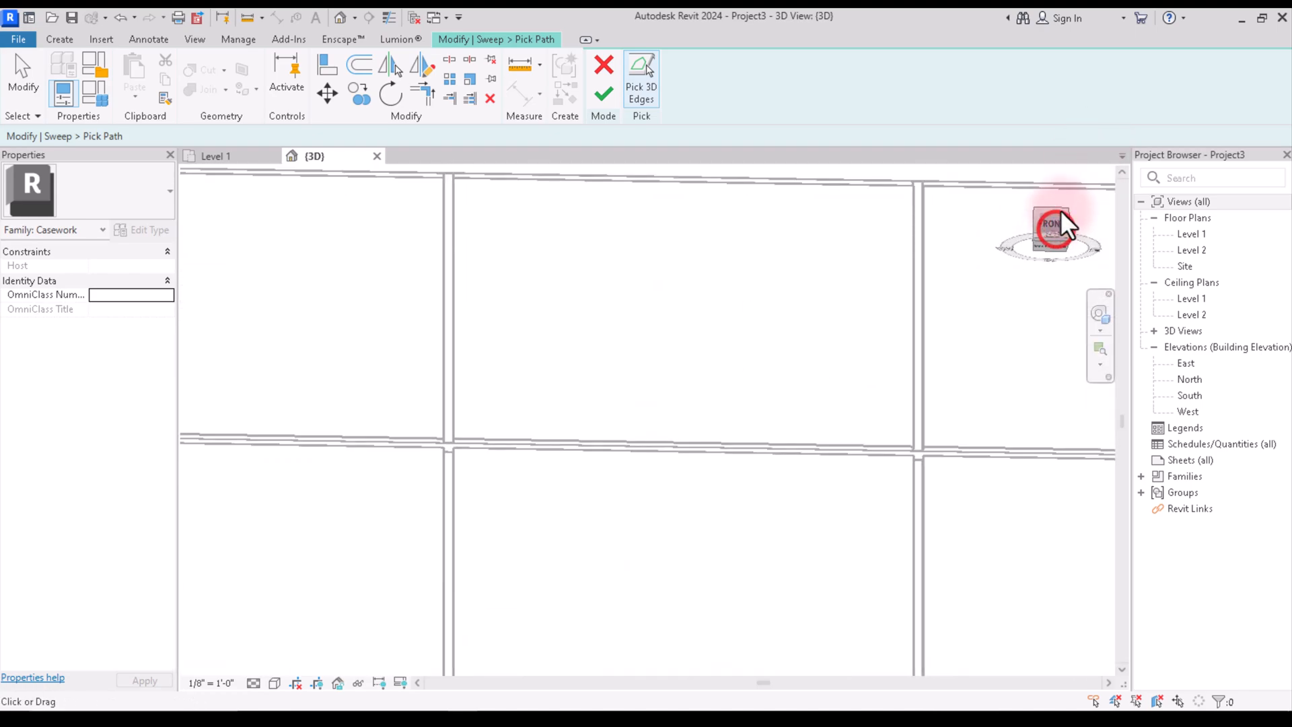
pyautogui.scroll(8, 846, 323)
pyautogui.scroll(5, 591, 490)
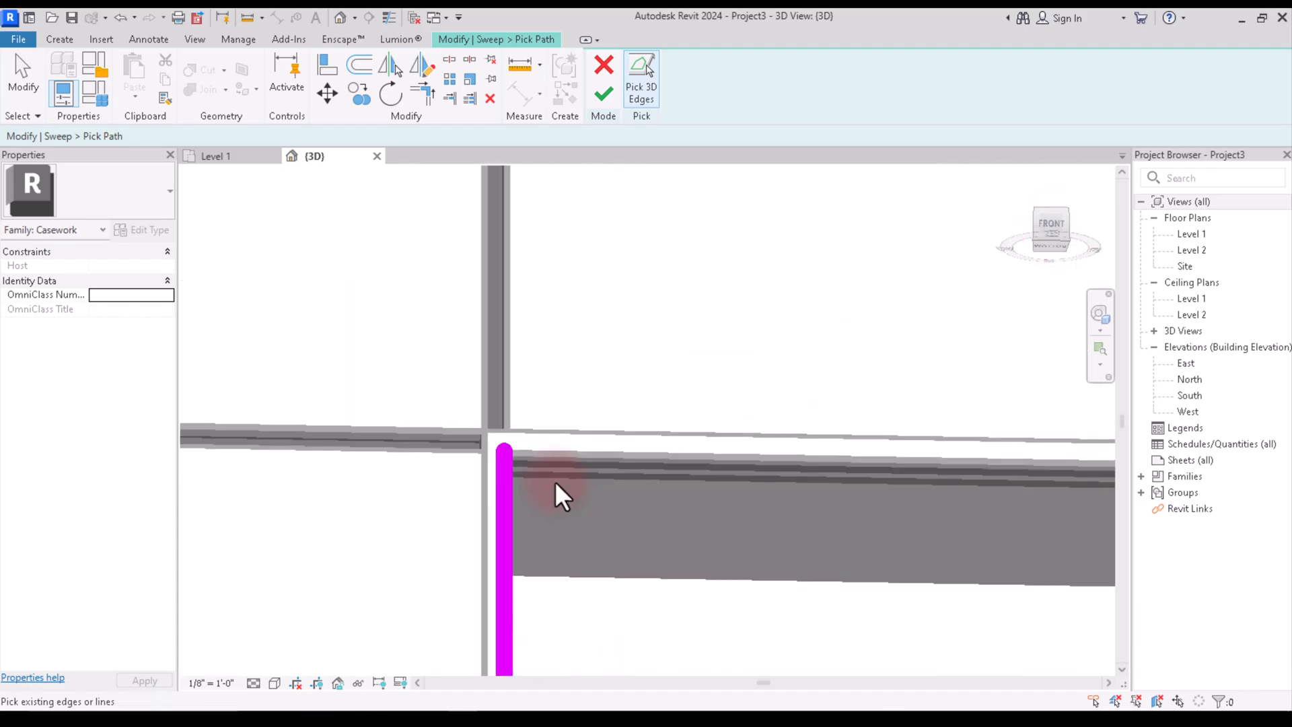
pyautogui.click(541, 434)
pyautogui.scroll(-10, 562, 438)
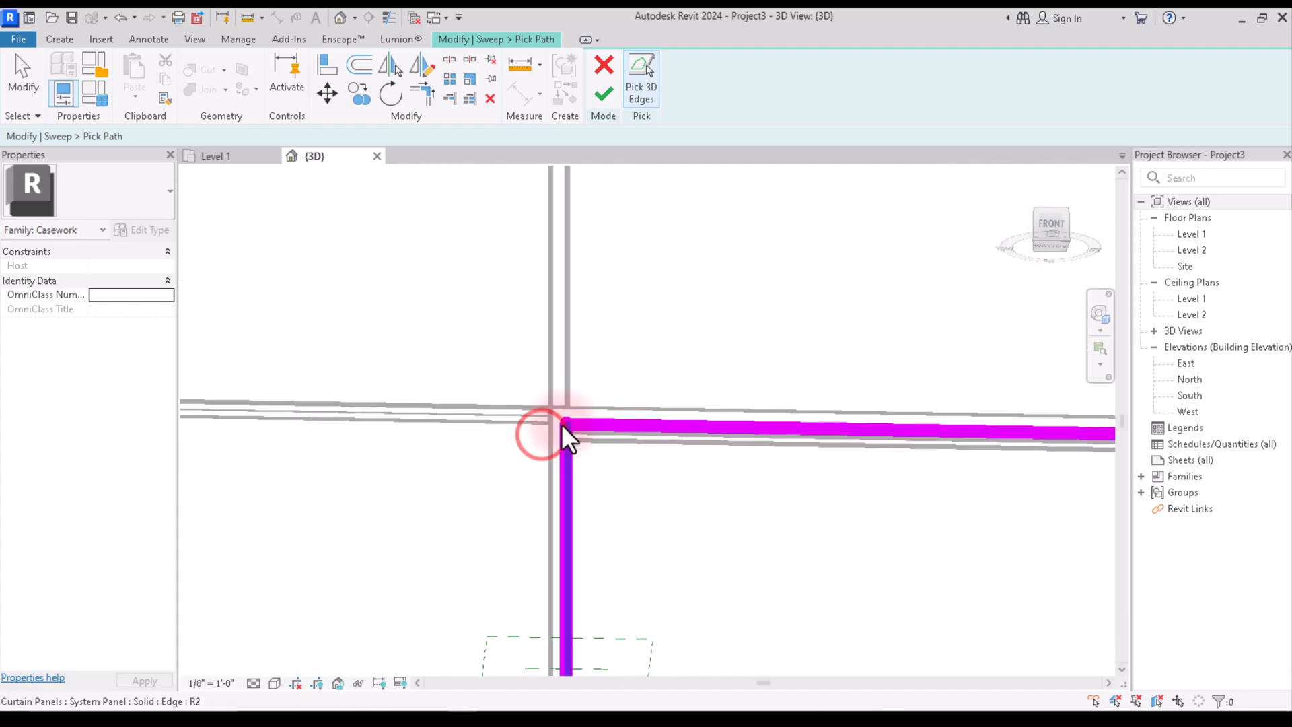
# Examine the corner where the vertical and top path segments meet, from below at an angle.
pyautogui.click(1055, 229)
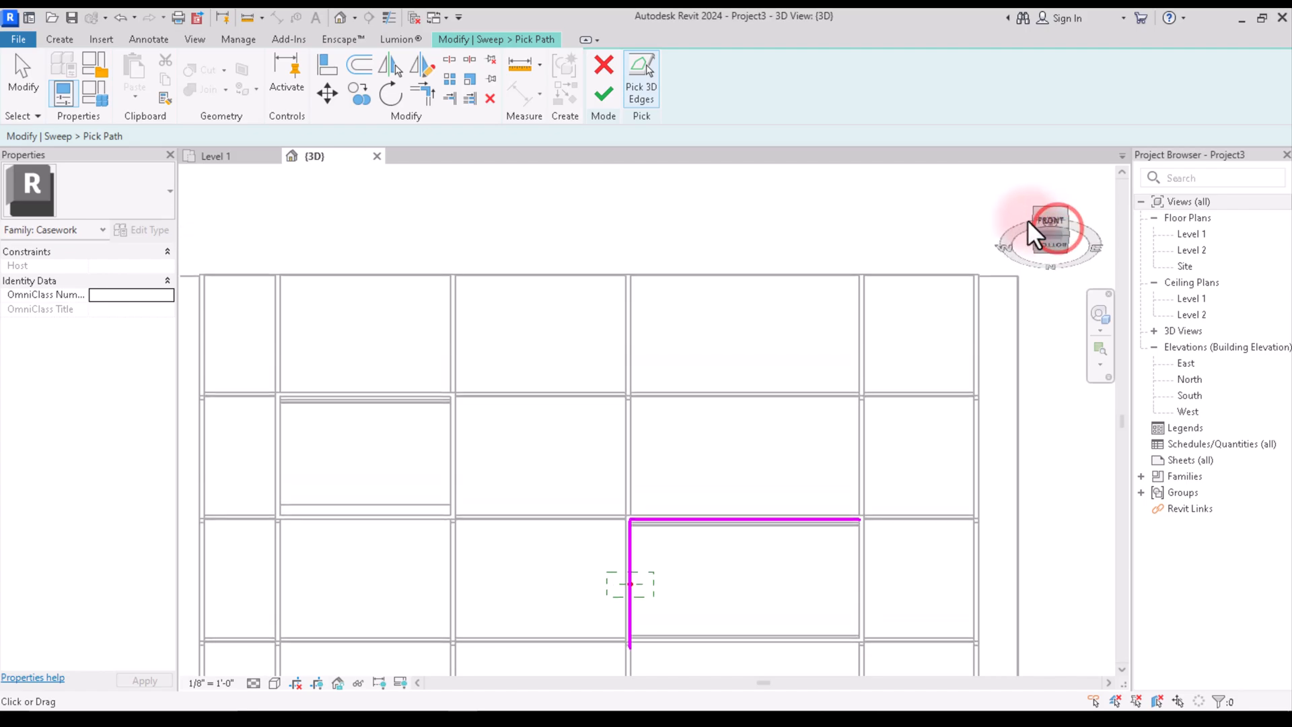
pyautogui.moveTo(1027, 219); pyautogui.dragTo(975, 226)
pyautogui.scroll(5, 861, 523)
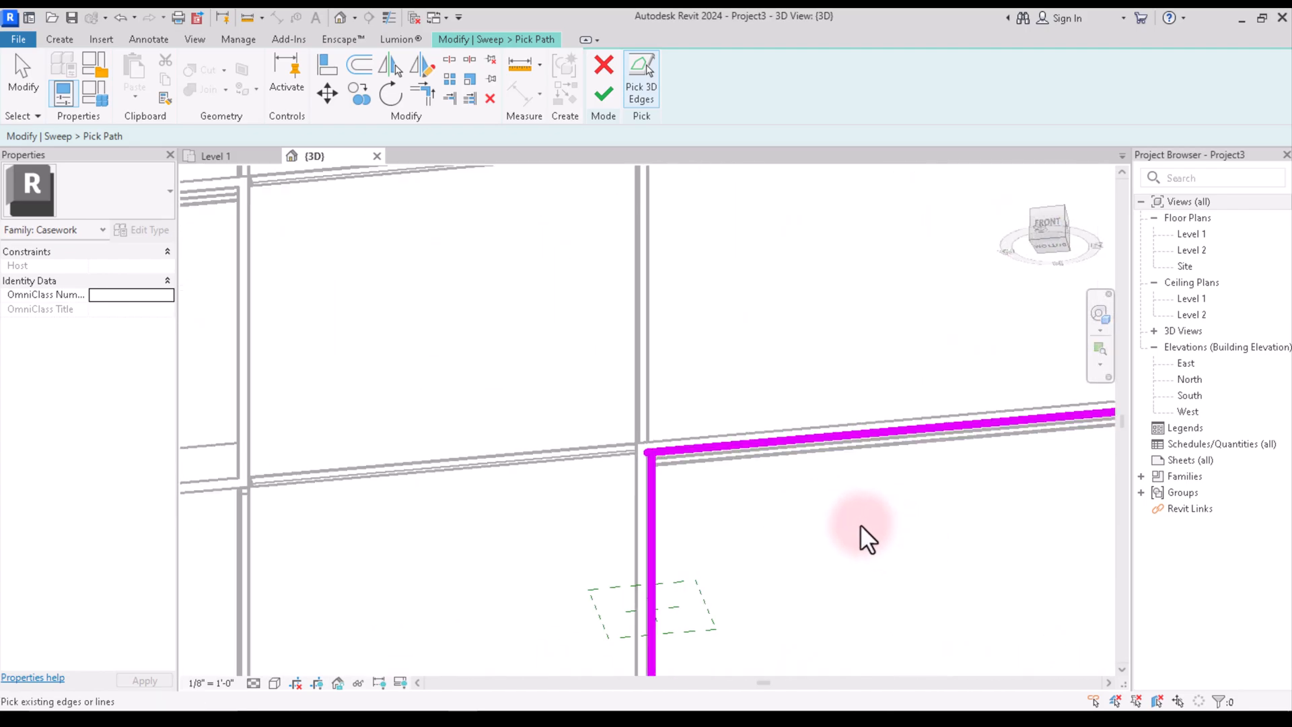
pyautogui.scroll(2, 672, 494)
pyautogui.scroll(-4, 476, 402)
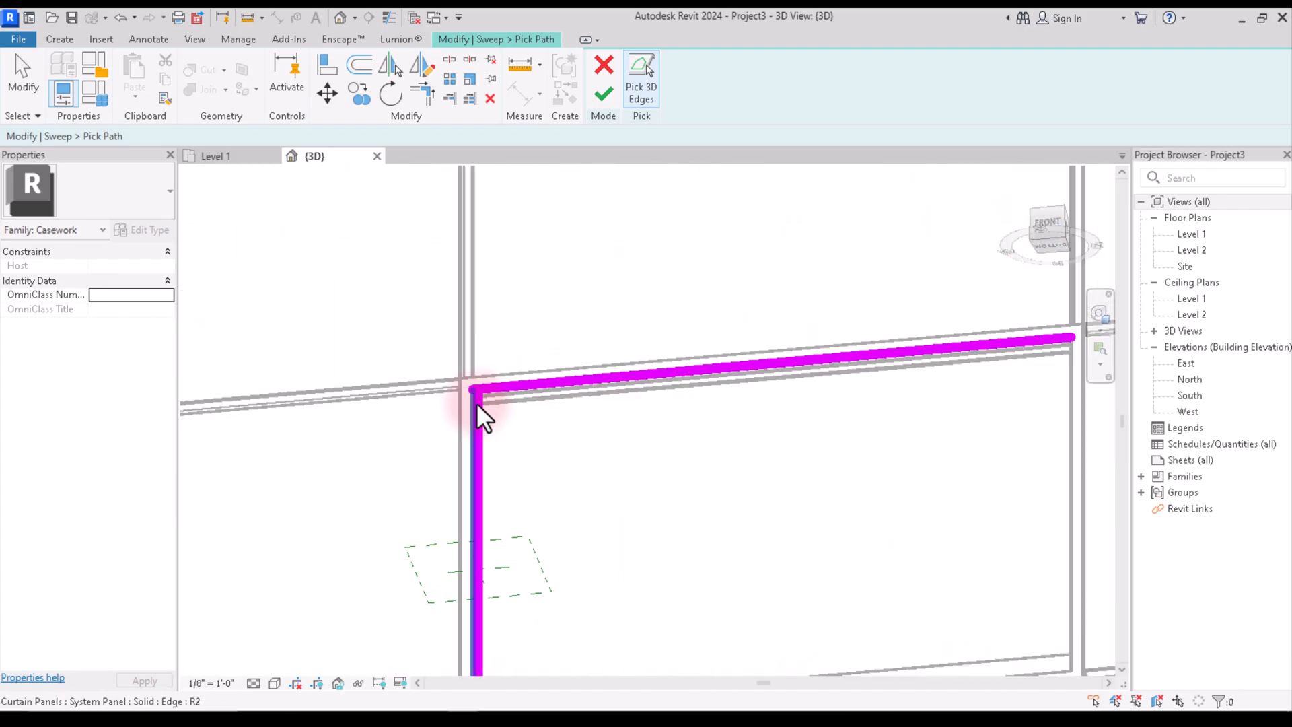
# Pick the opening's right vertical edge and inner top edge as segments of the sweep path.
pyautogui.scroll(-3, 637, 351)
pyautogui.moveTo(1036, 231); pyautogui.dragTo(1087, 245)
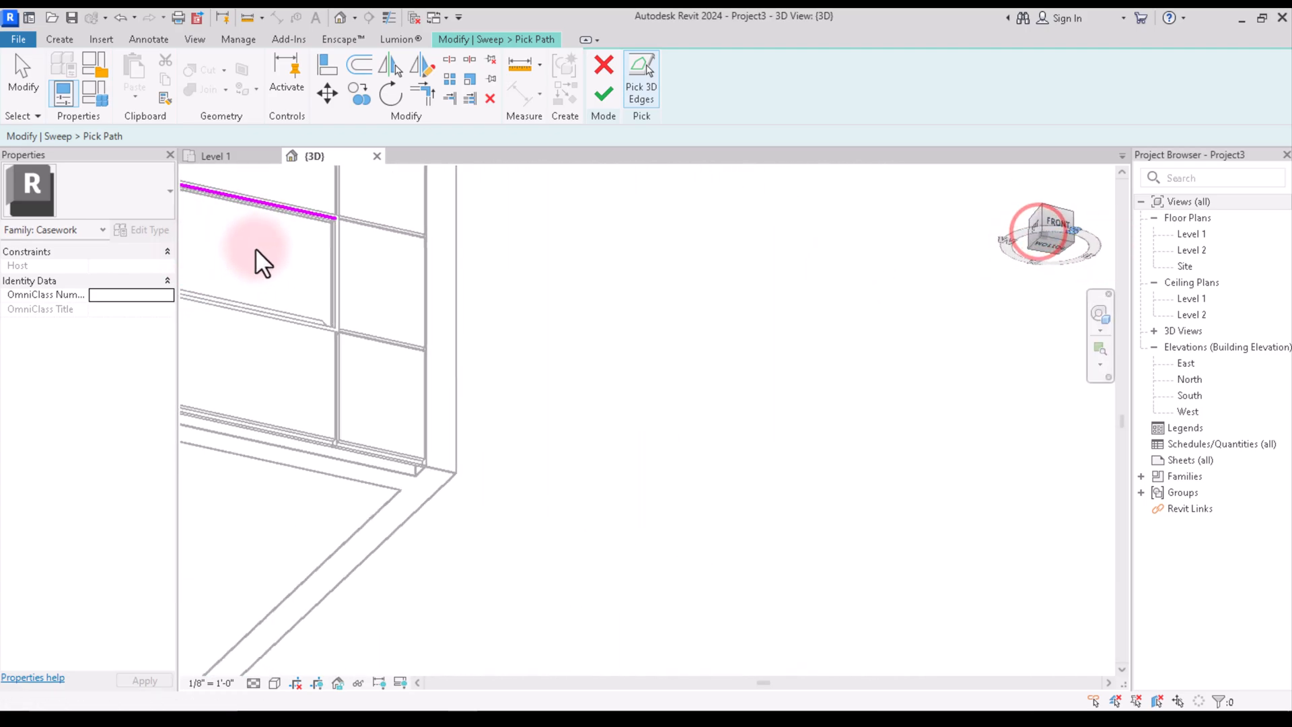
pyautogui.scroll(3, 488, 383)
pyautogui.scroll(6, 796, 482)
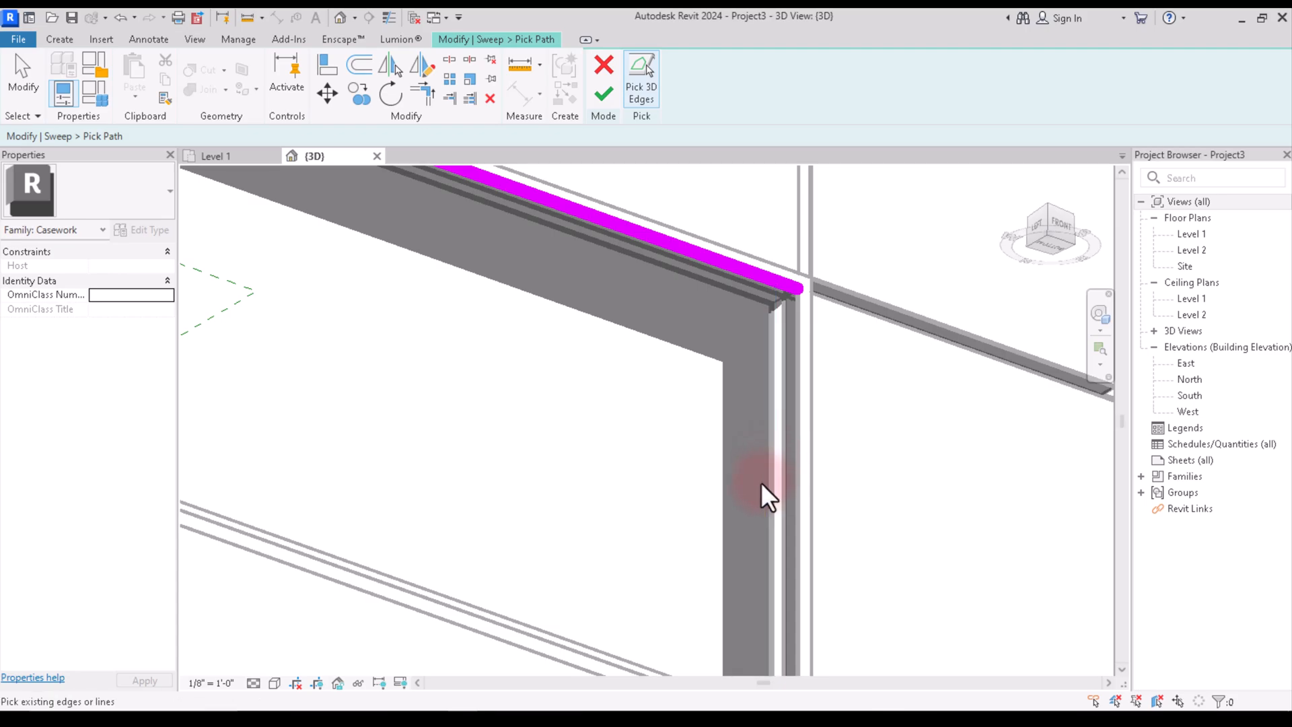
pyautogui.click(765, 483)
pyautogui.click(720, 293)
pyautogui.scroll(-4, 926, 304)
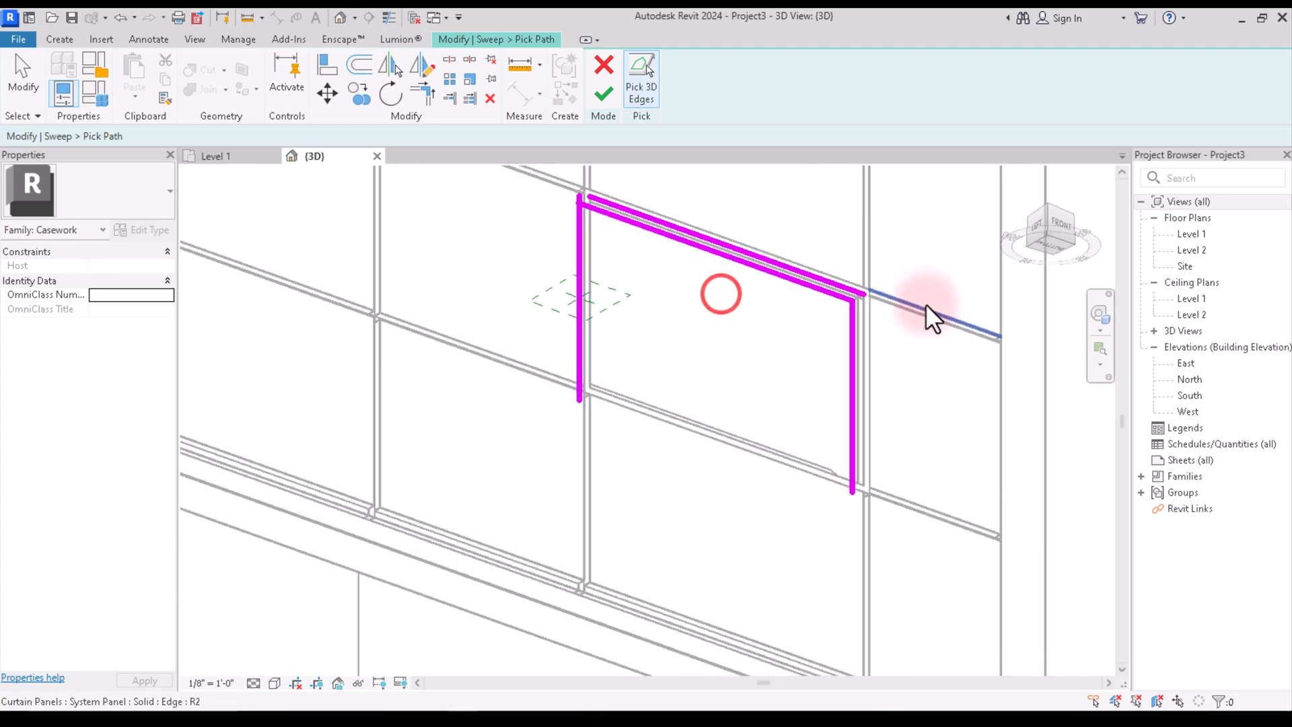
# Examine how the picked path segments meet at the opening's upper-left corner.
pyautogui.scroll(-3, 926, 304)
pyautogui.moveTo(1047, 247)
pyautogui.mouseDown()
pyautogui.moveTo(942, 222)
pyautogui.moveTo(1044, 238)
pyautogui.mouseUp()
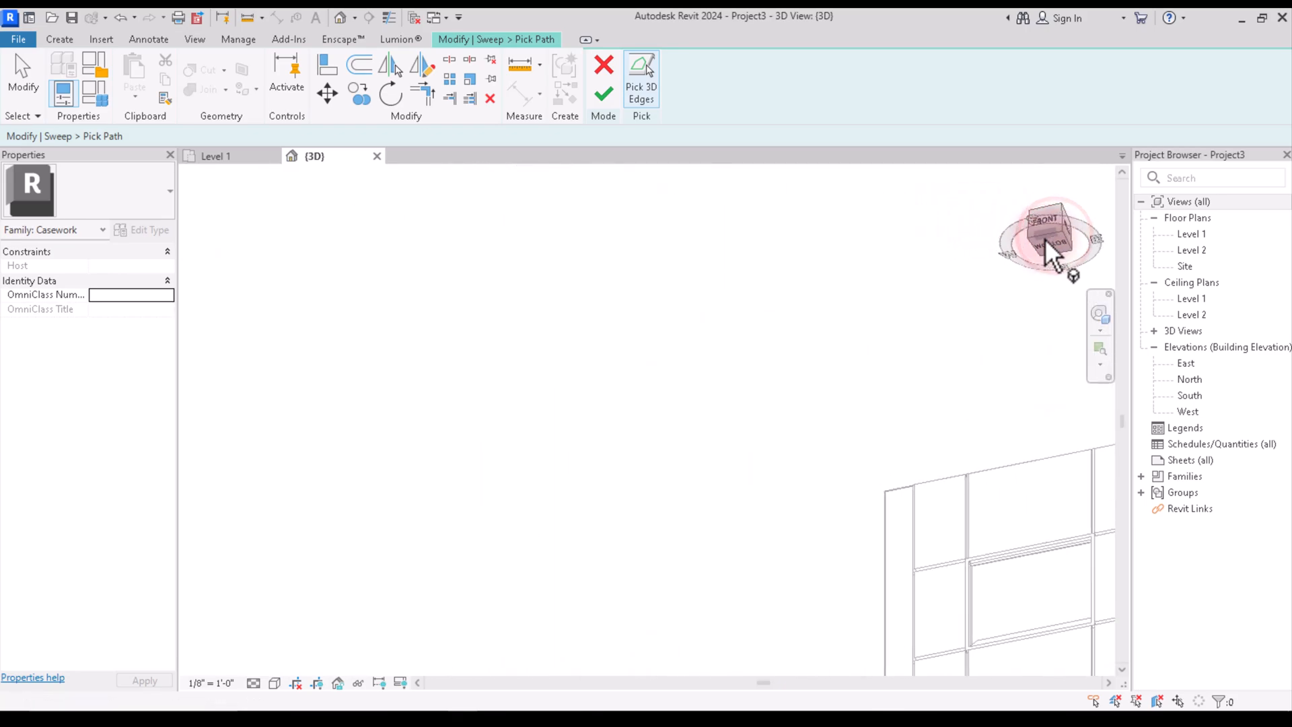
pyautogui.scroll(6, 1005, 491)
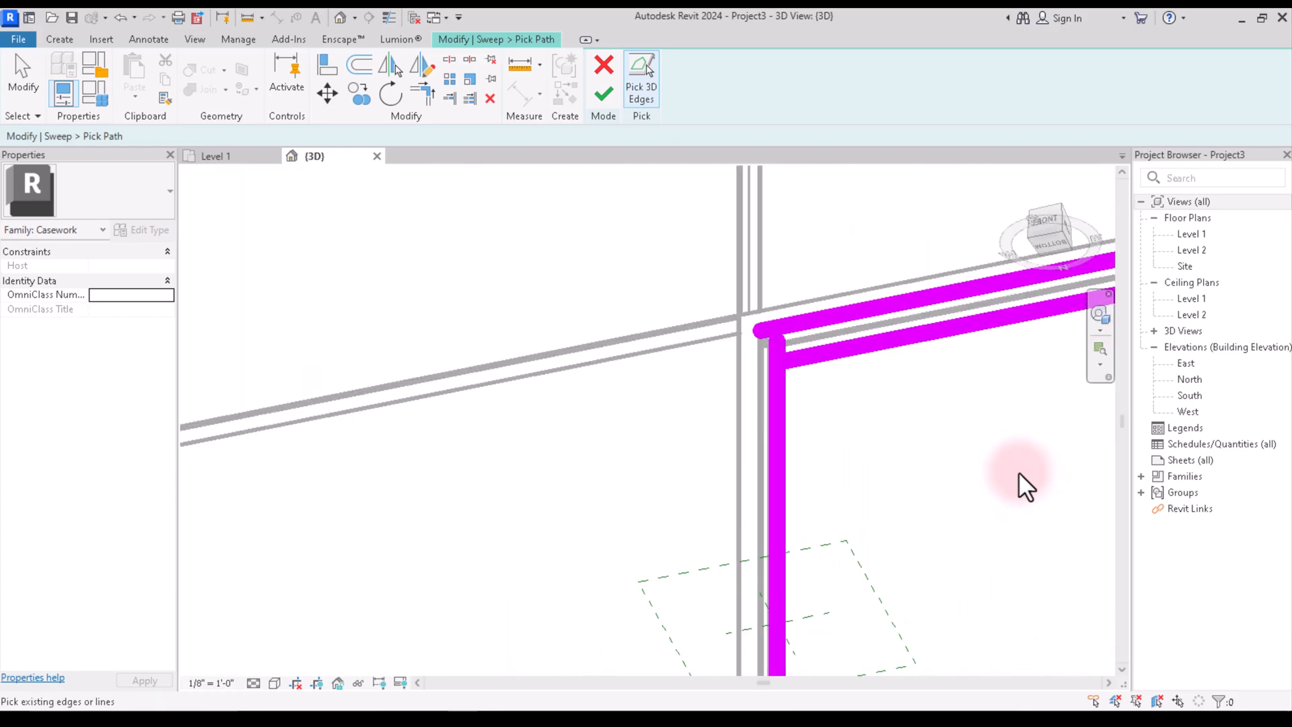
pyautogui.scroll(-4, 534, 384)
pyautogui.moveTo(1061, 231); pyautogui.dragTo(938, 302)
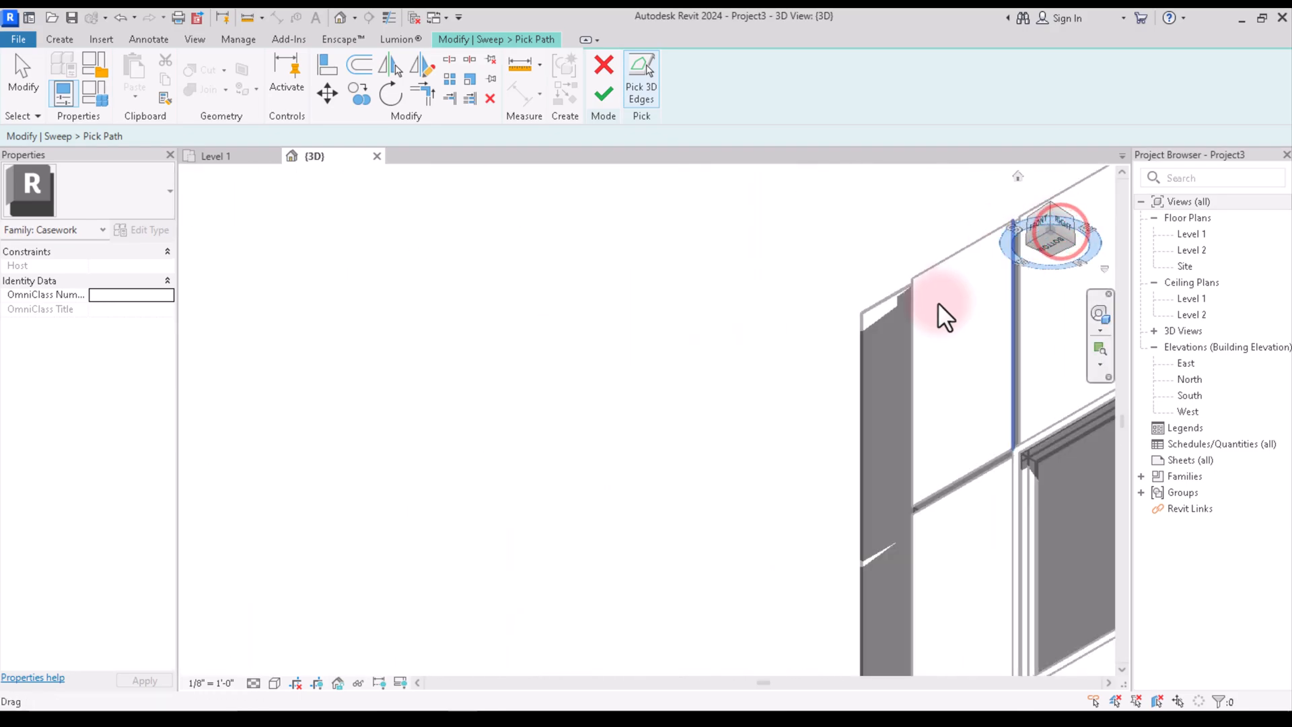
pyautogui.scroll(-5, 592, 404)
pyautogui.scroll(3, 910, 385)
pyautogui.scroll(8, 603, 438)
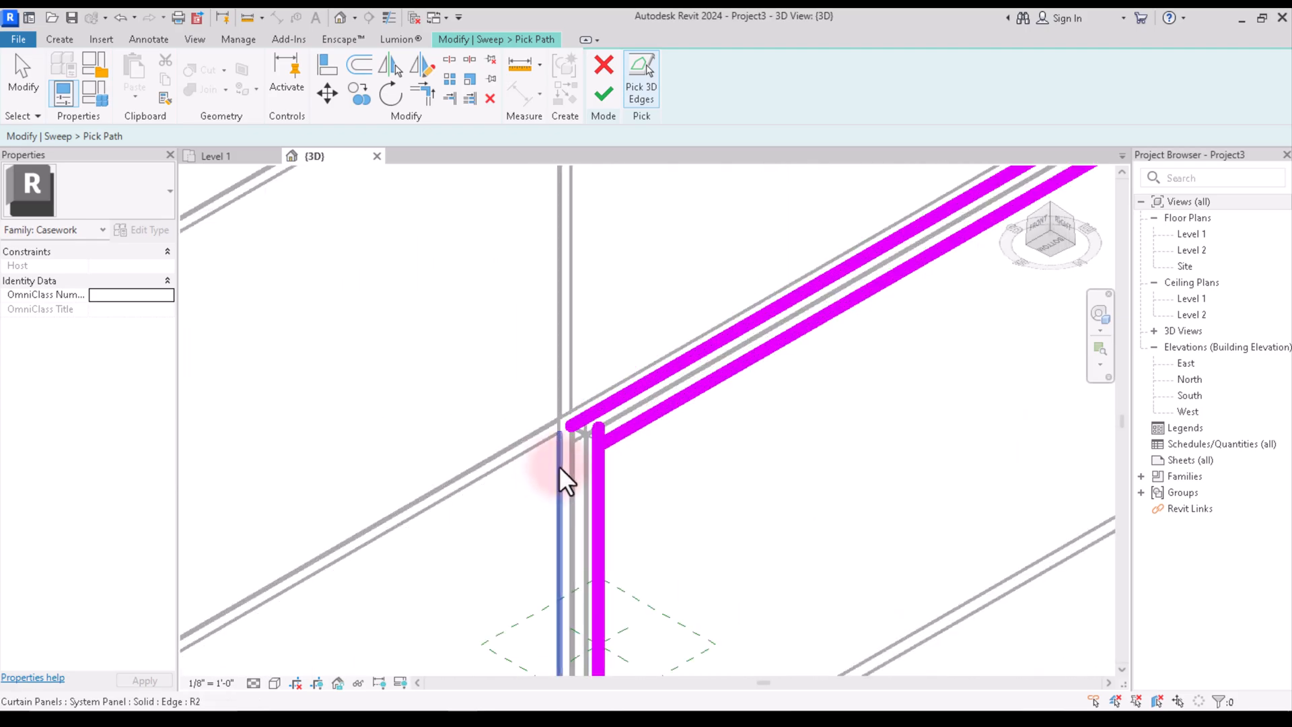
pyautogui.scroll(3, 591, 463)
pyautogui.scroll(-4, 599, 410)
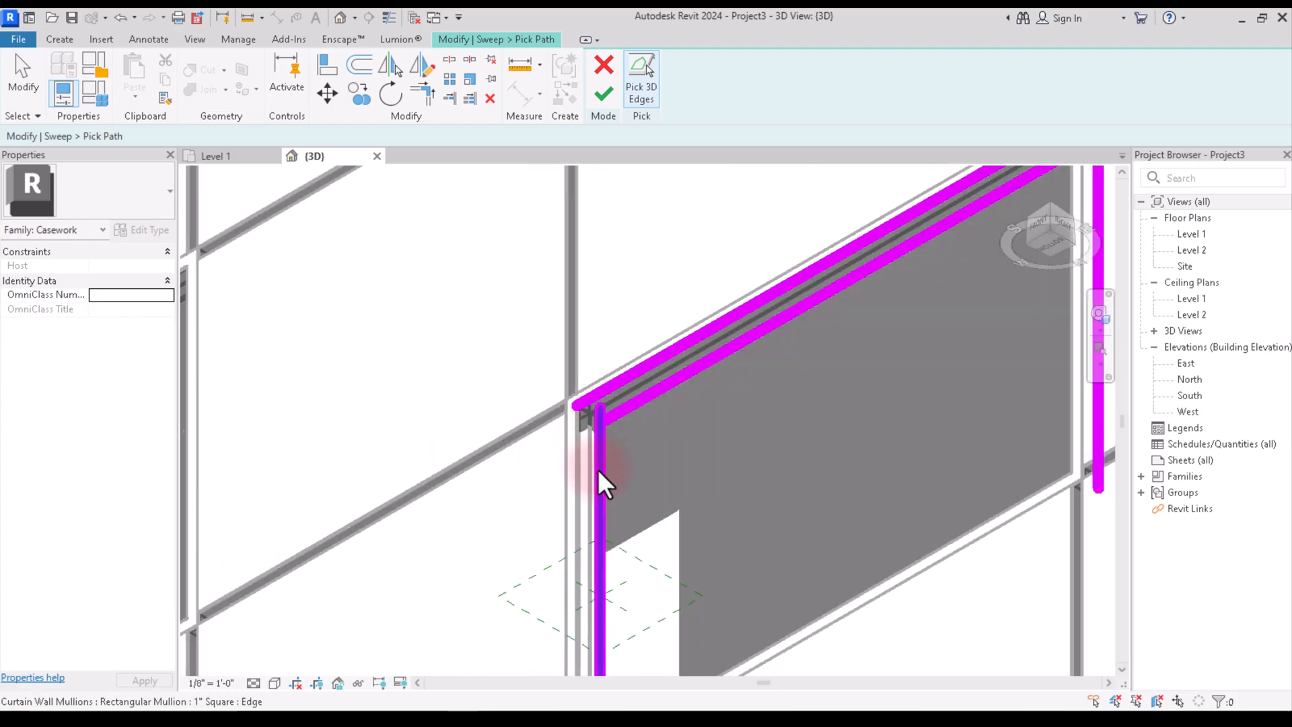
# Try to trim the left vertical path line and the inner top line into a corner.
pyautogui.click(597, 470)
pyautogui.scroll(-3, 608, 444)
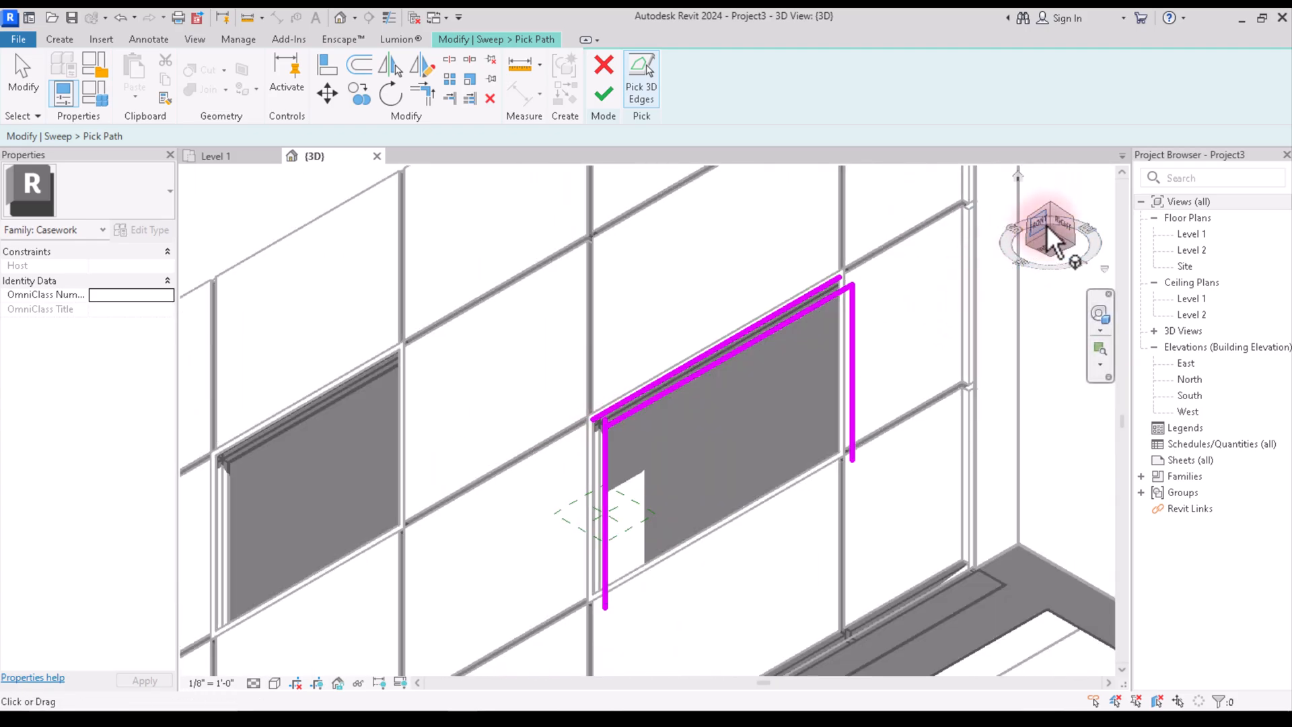
pyautogui.moveTo(1046, 226); pyautogui.dragTo(1024, 241)
pyautogui.scroll(5, 709, 313)
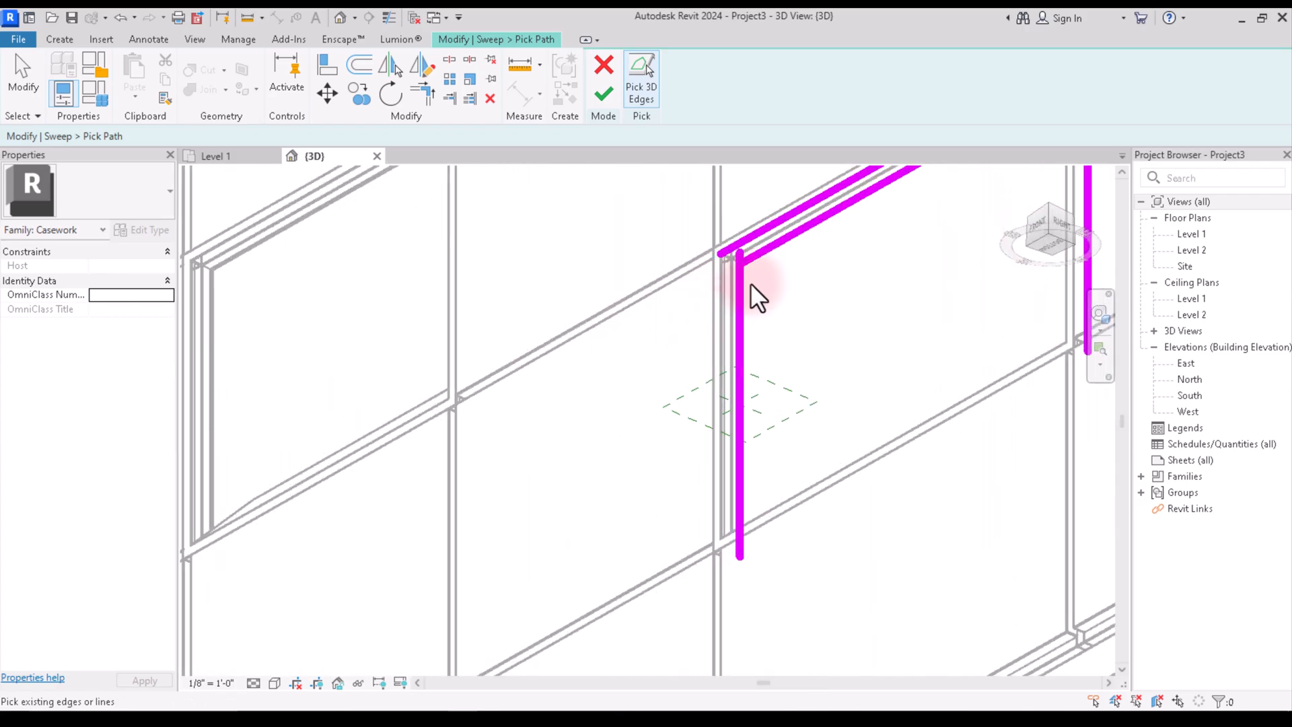
pyautogui.scroll(-2, 740, 285)
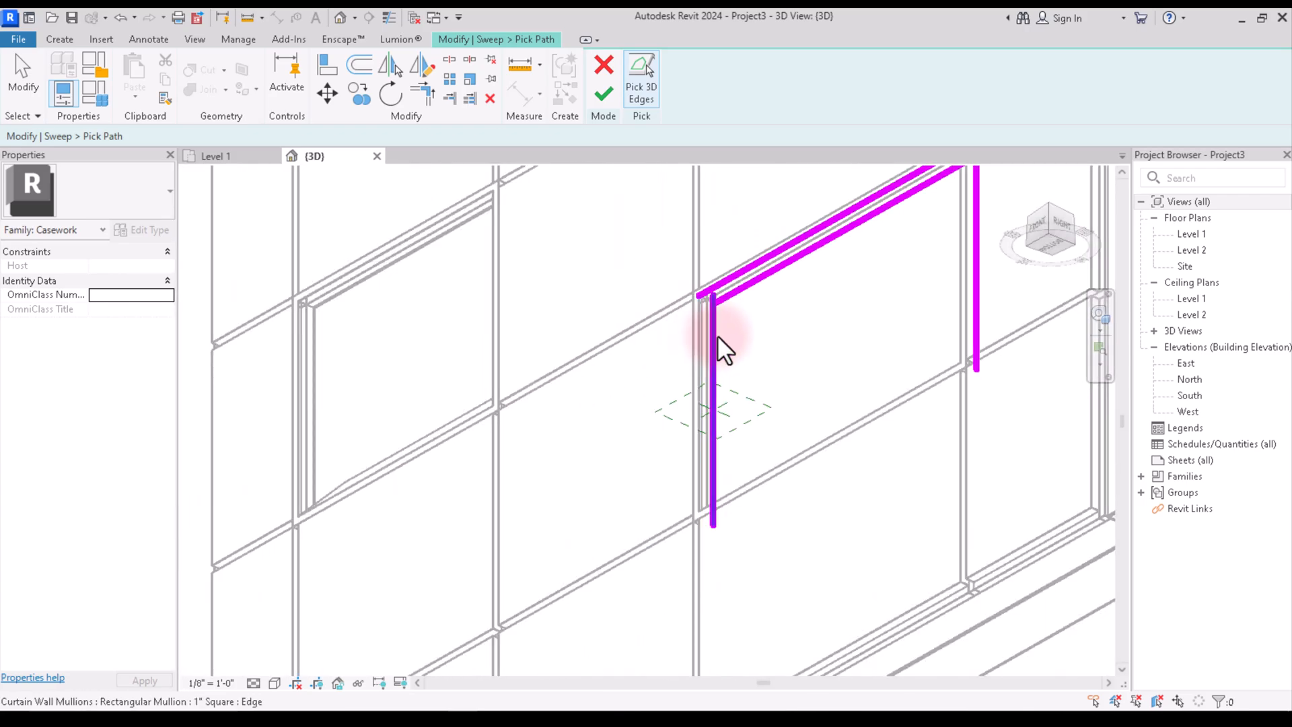
pyautogui.scroll(-2, 717, 335)
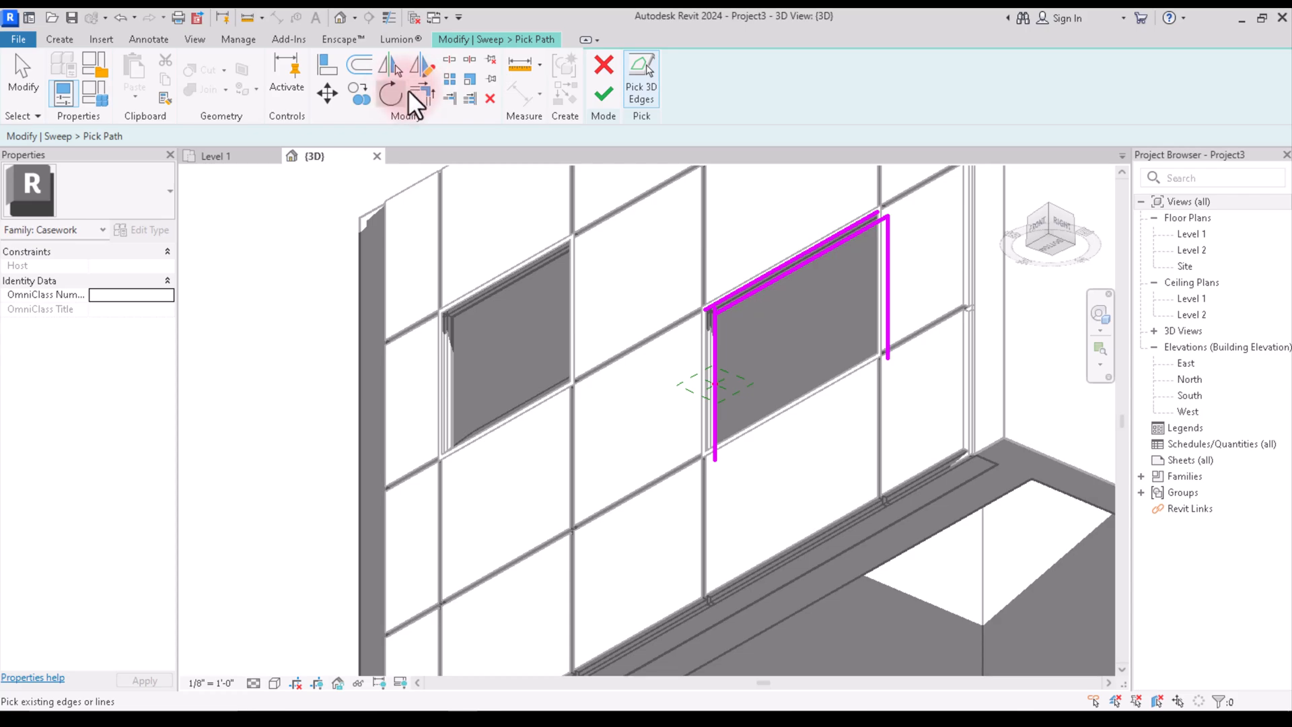
pyautogui.scroll(3, 713, 353)
pyautogui.click(703, 362)
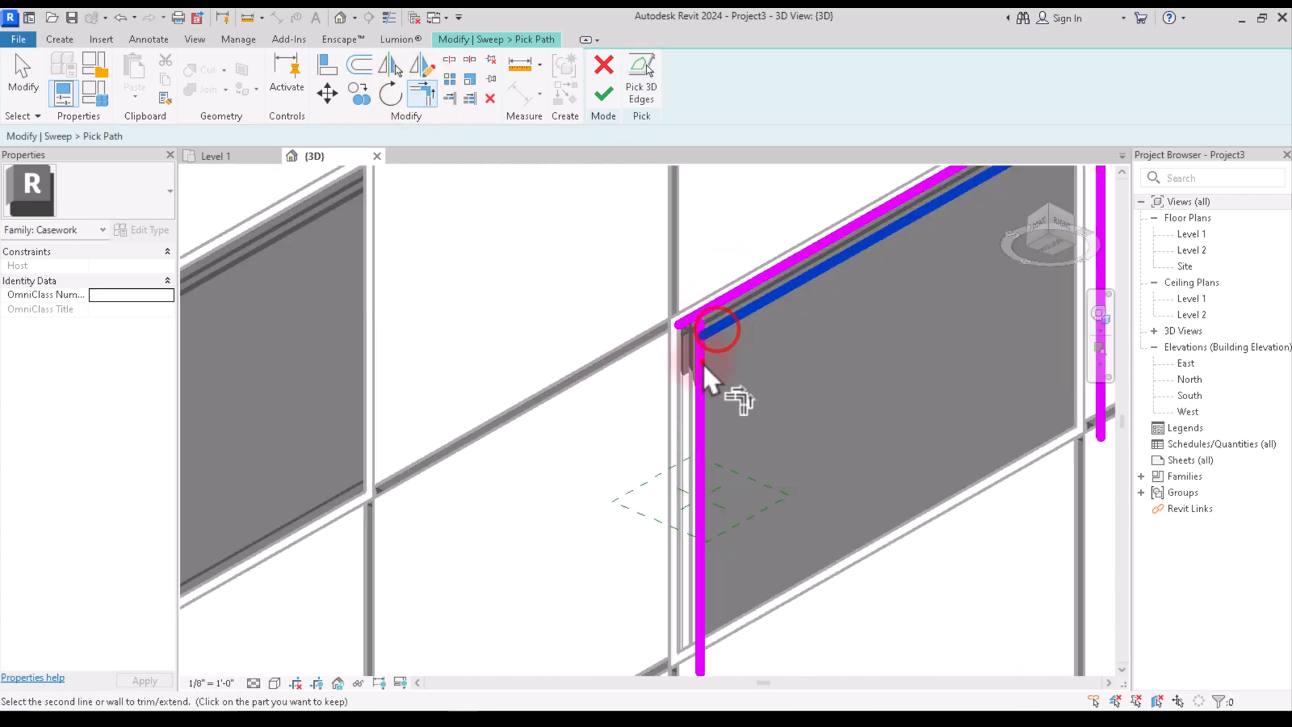
pyautogui.scroll(-3, 678, 369)
pyautogui.rightClick(723, 227)
pyautogui.click(741, 233)
# Delete the left vertical path line and try to finish the sweep path.
pyautogui.click(682, 377)
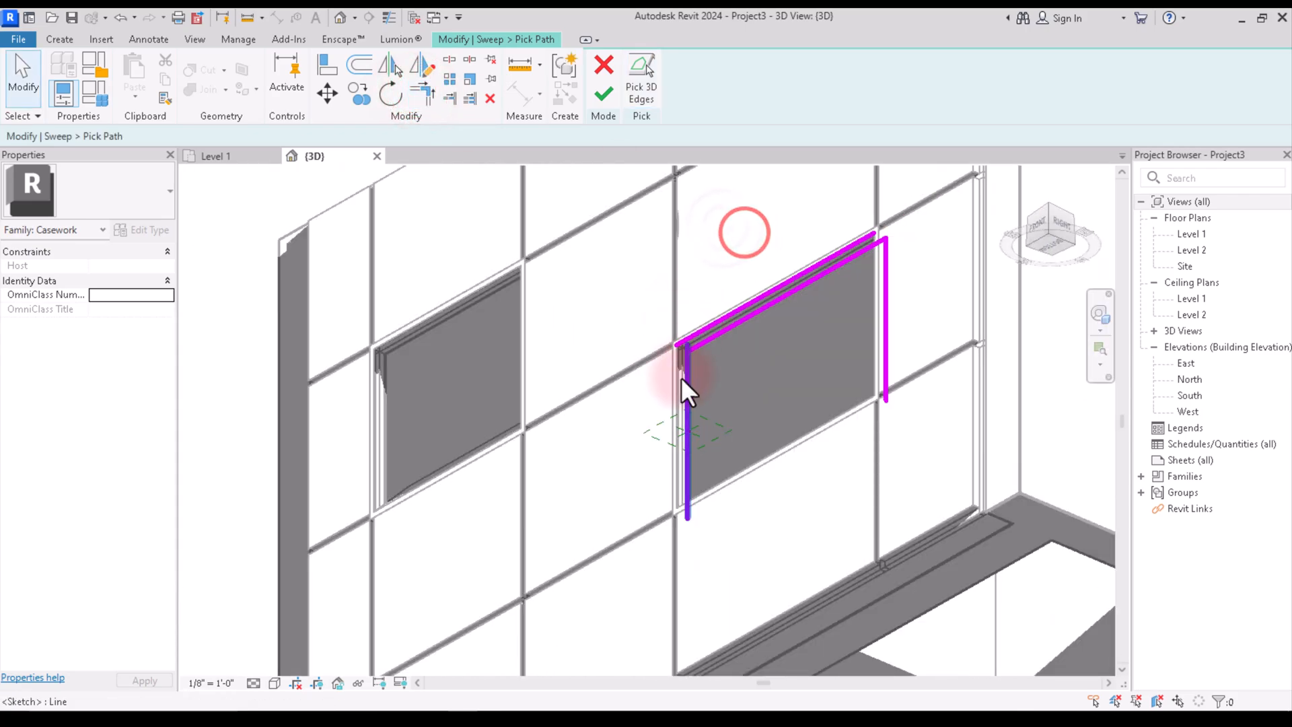
pyautogui.press('Delete')
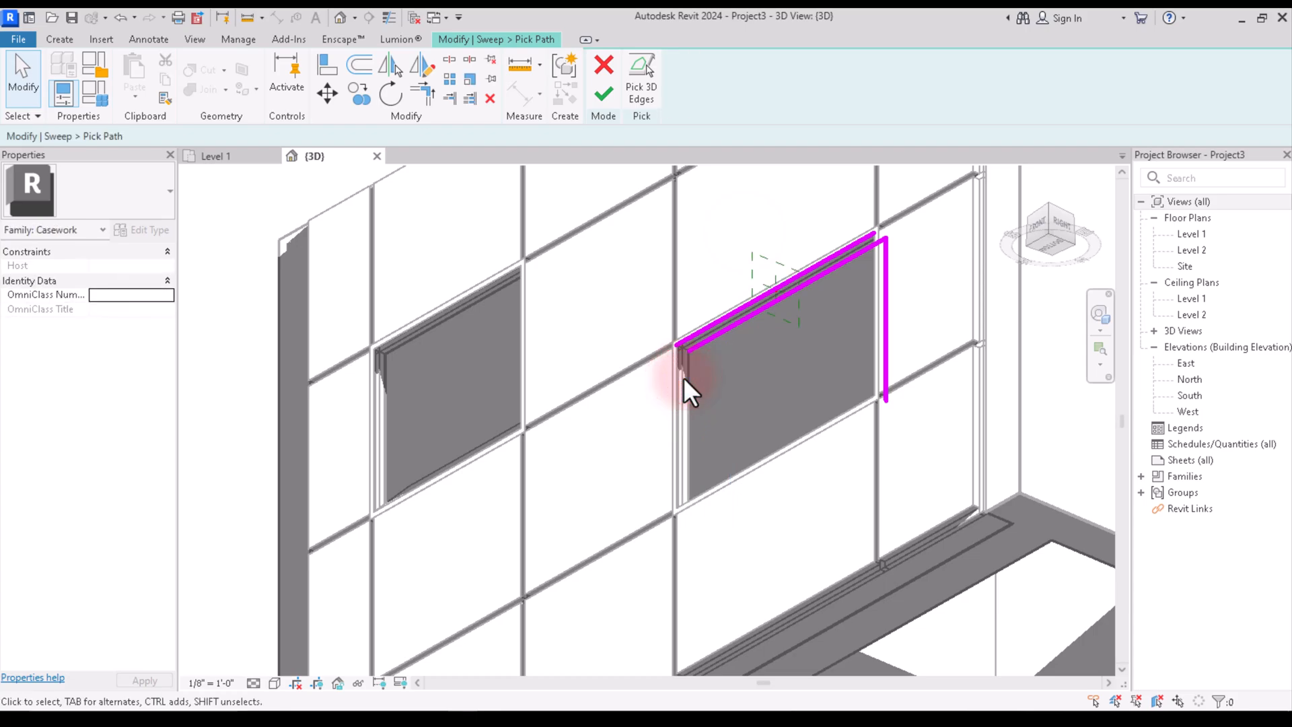
pyautogui.scroll(4, 690, 366)
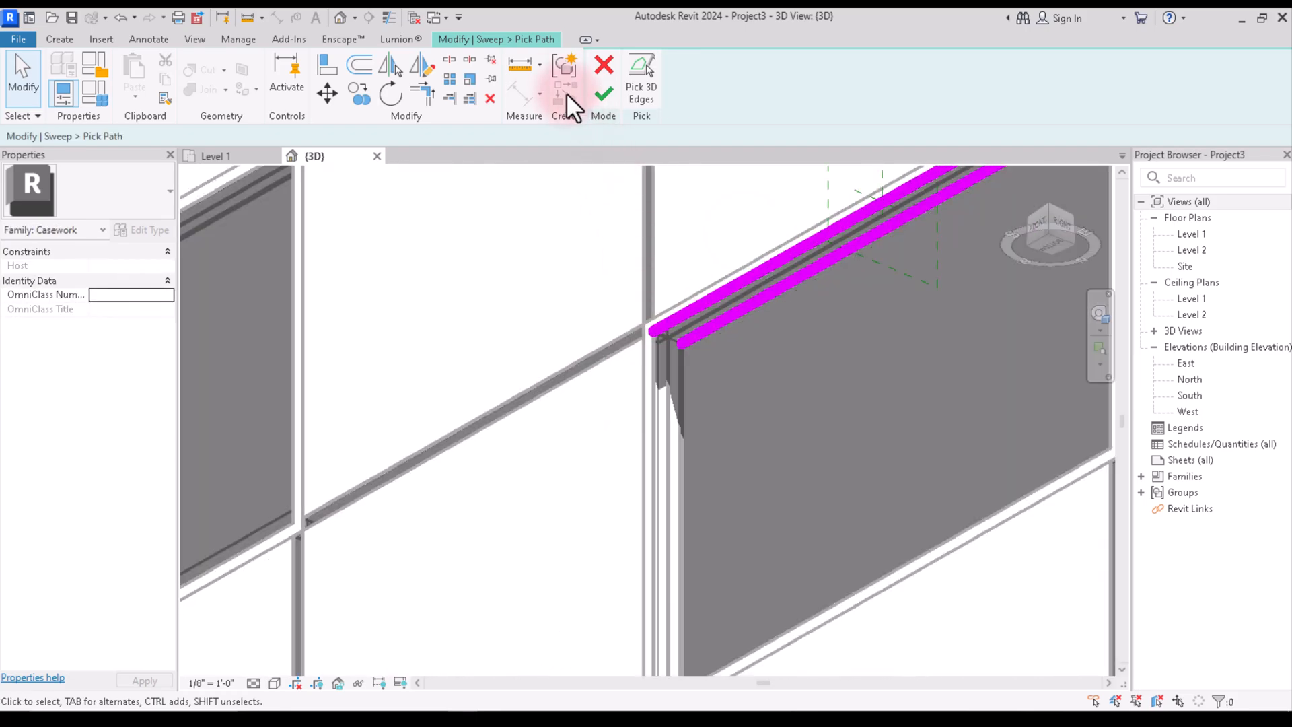
pyautogui.click(603, 101)
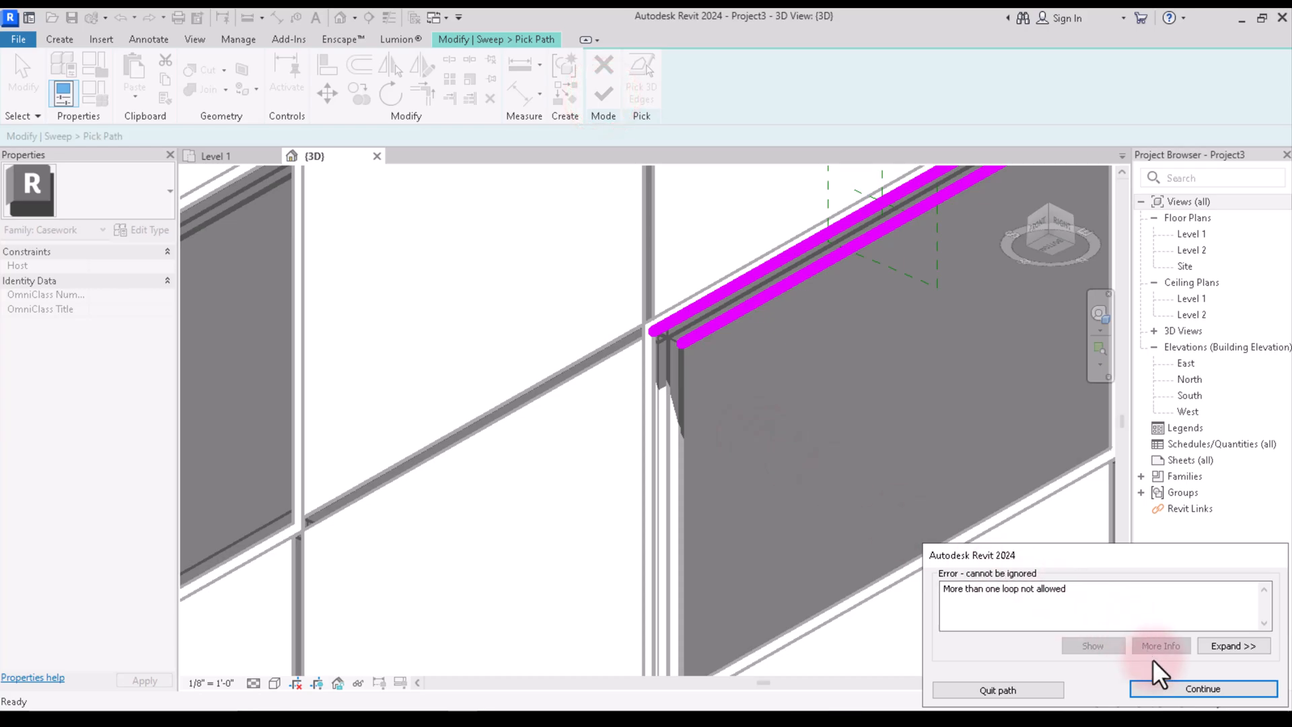
pyautogui.click(1191, 689)
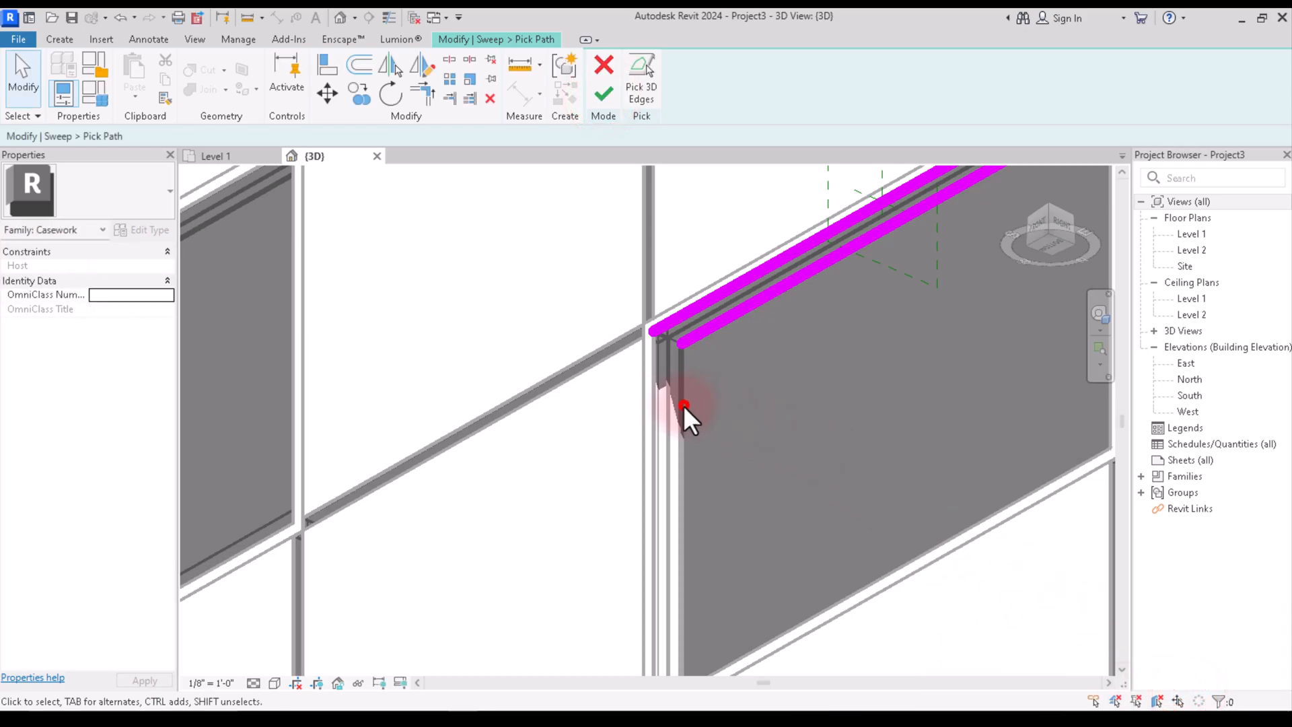
# Pick the left mullion's vertical edge as a path segment meeting the inner top line.
pyautogui.click(683, 404)
pyautogui.click(636, 94)
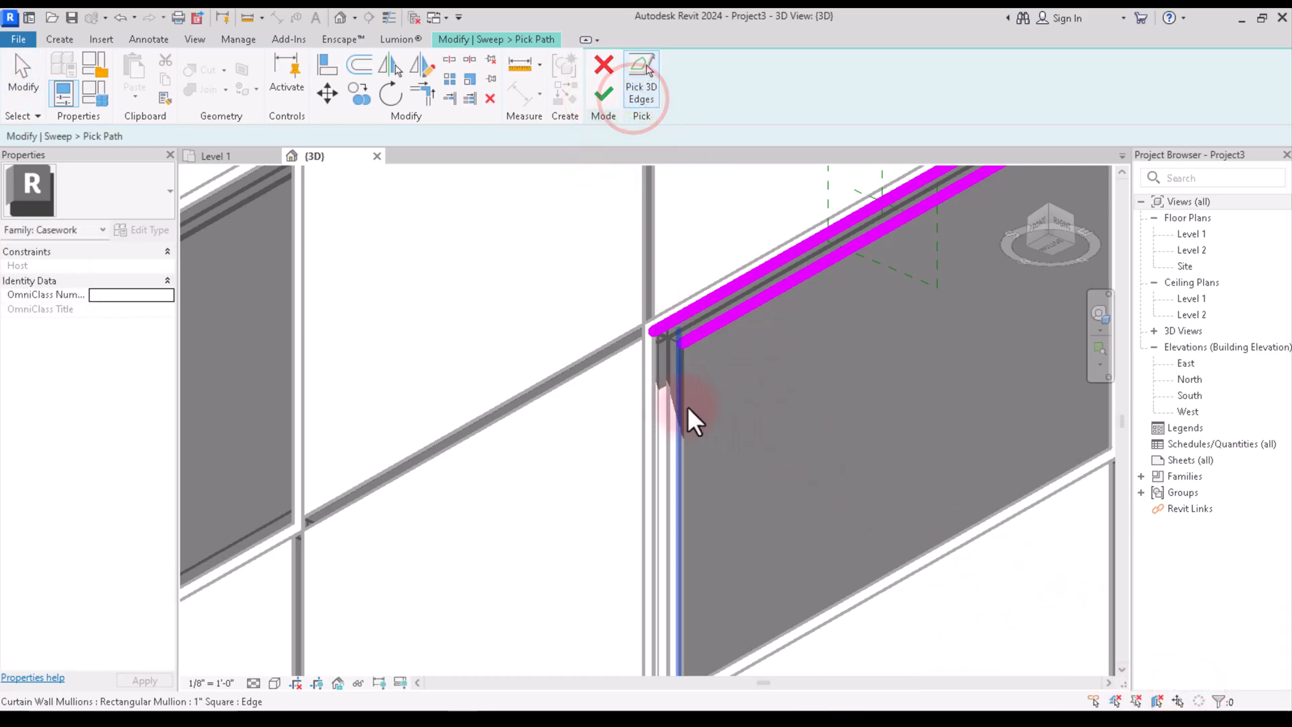
pyautogui.scroll(3, 686, 415)
pyautogui.click(686, 416)
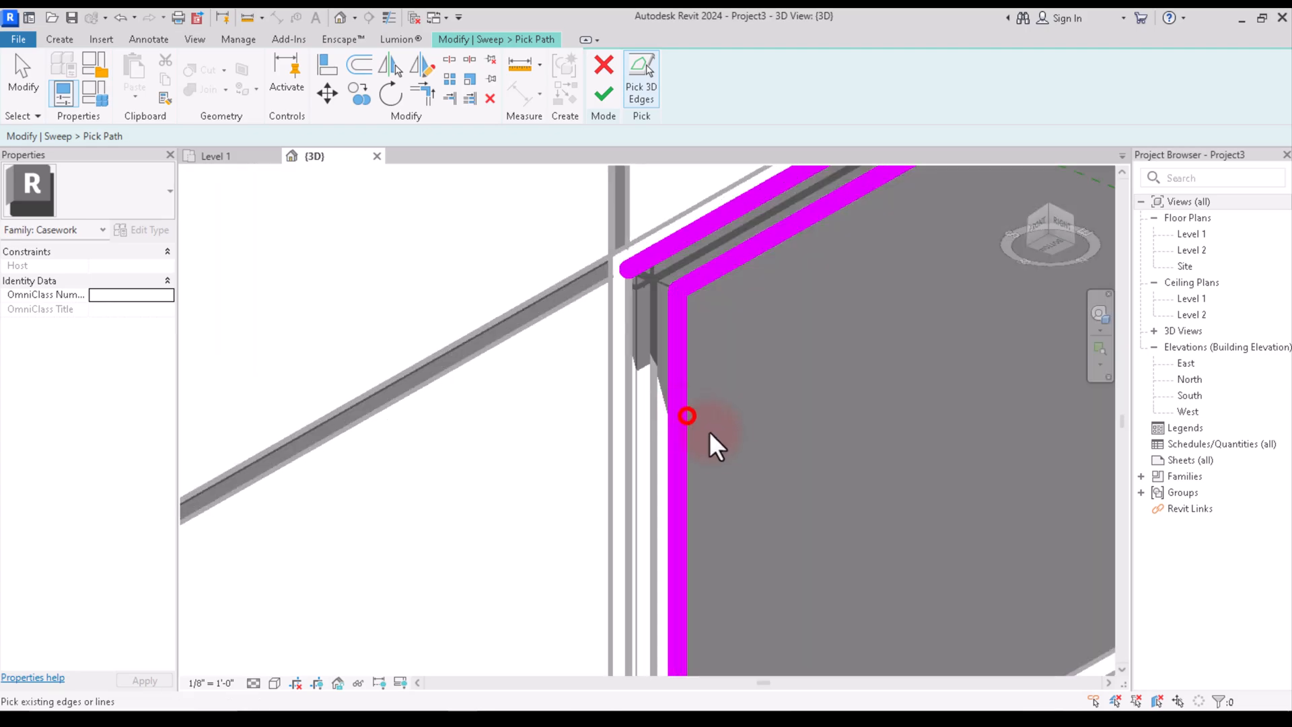
pyautogui.scroll(-3, 693, 417)
pyautogui.rightClick(684, 276)
pyautogui.click(683, 276)
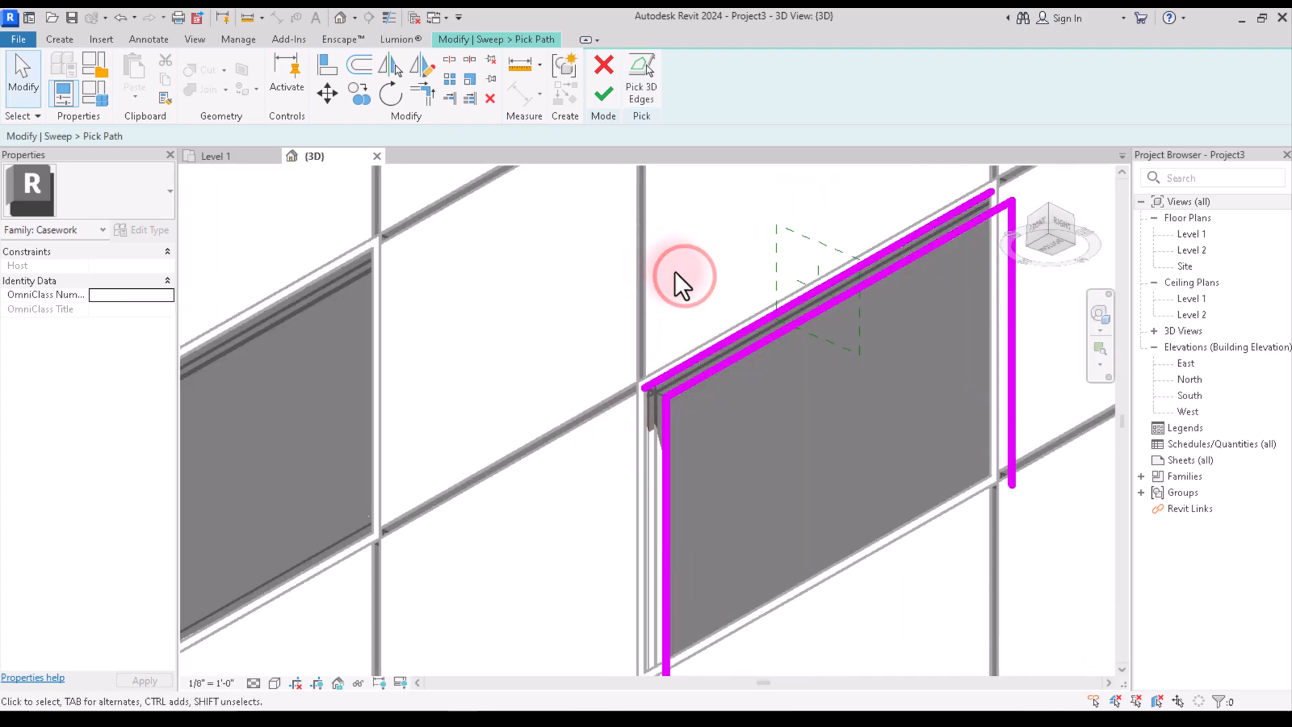
# Delete the extra outer top path line and finish the sweep path.
pyautogui.click(676, 366)
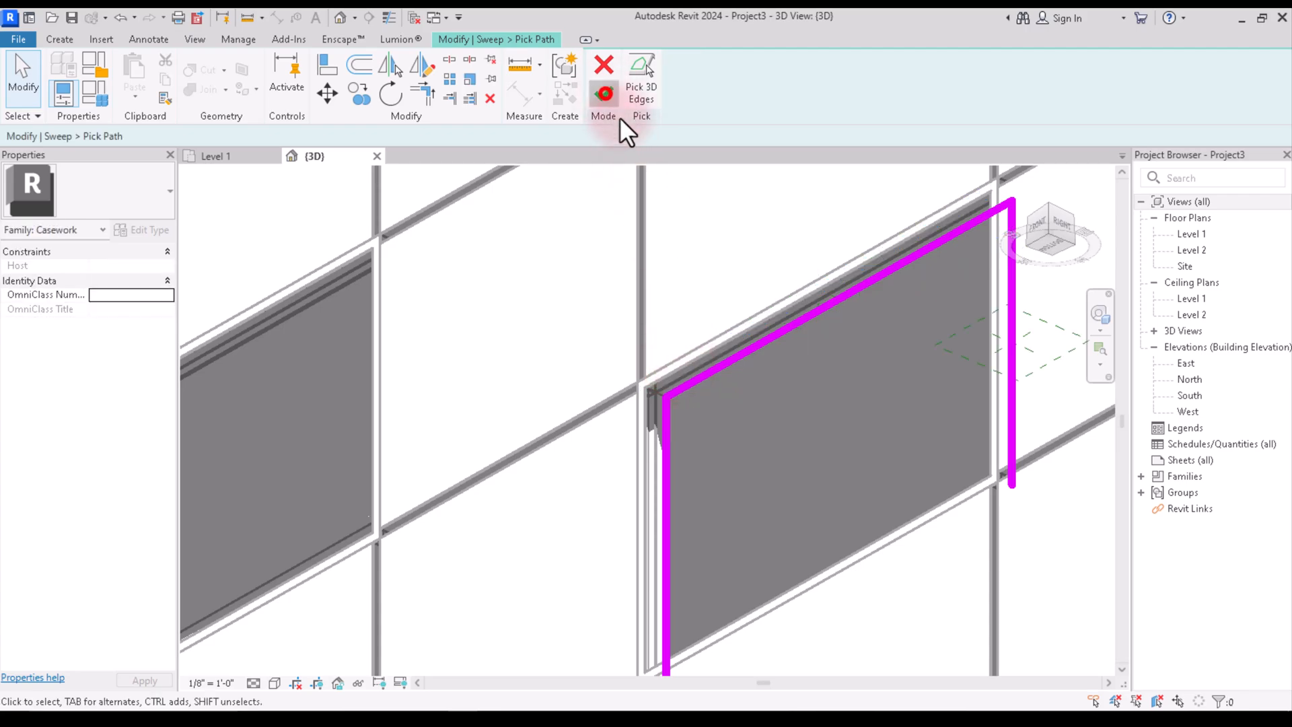
pyautogui.scroll(-3, 673, 356)
# Open the sweep's profile sketch for editing and orient the 3D view to Top.
pyautogui.click(1063, 227)
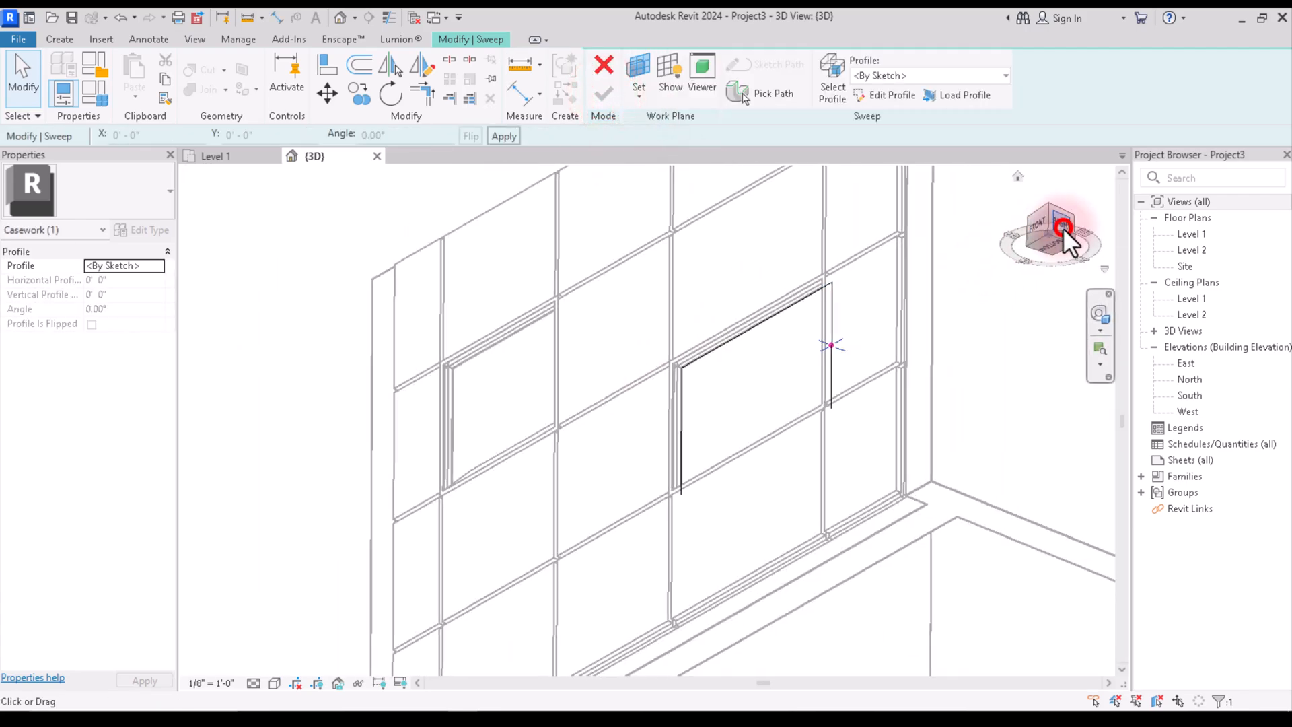
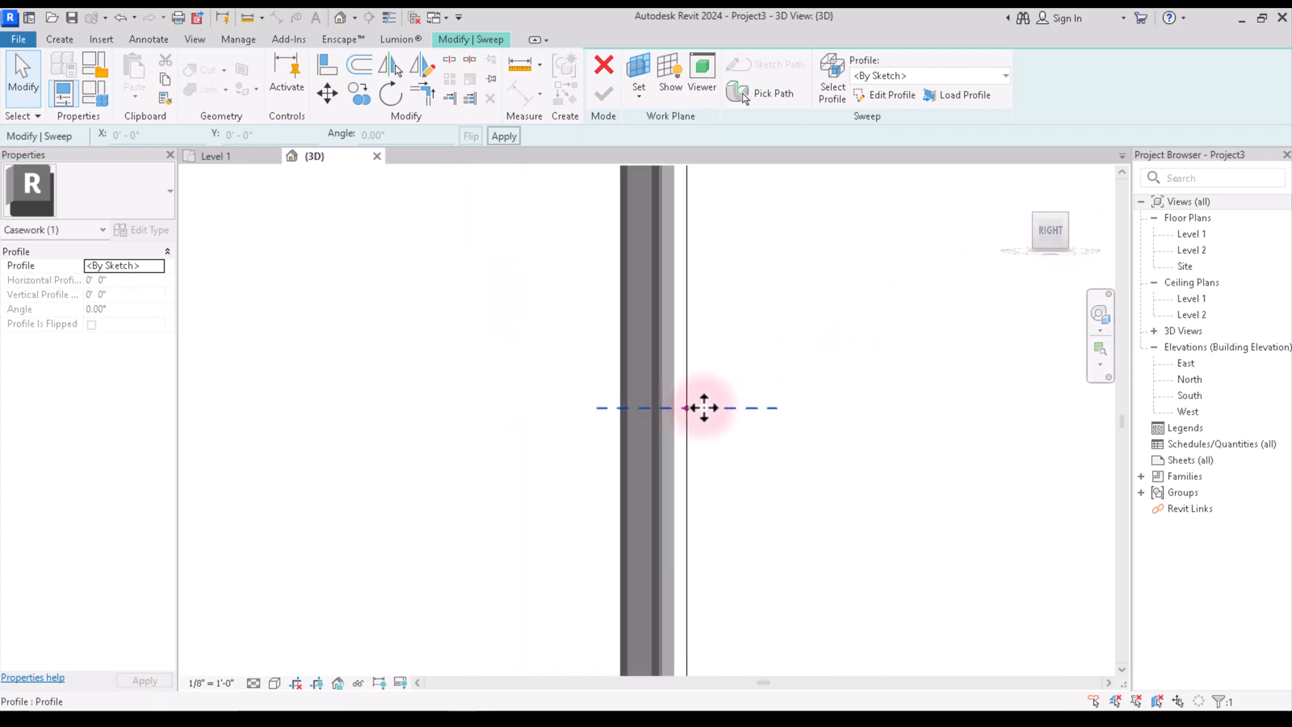
pyautogui.click(877, 99)
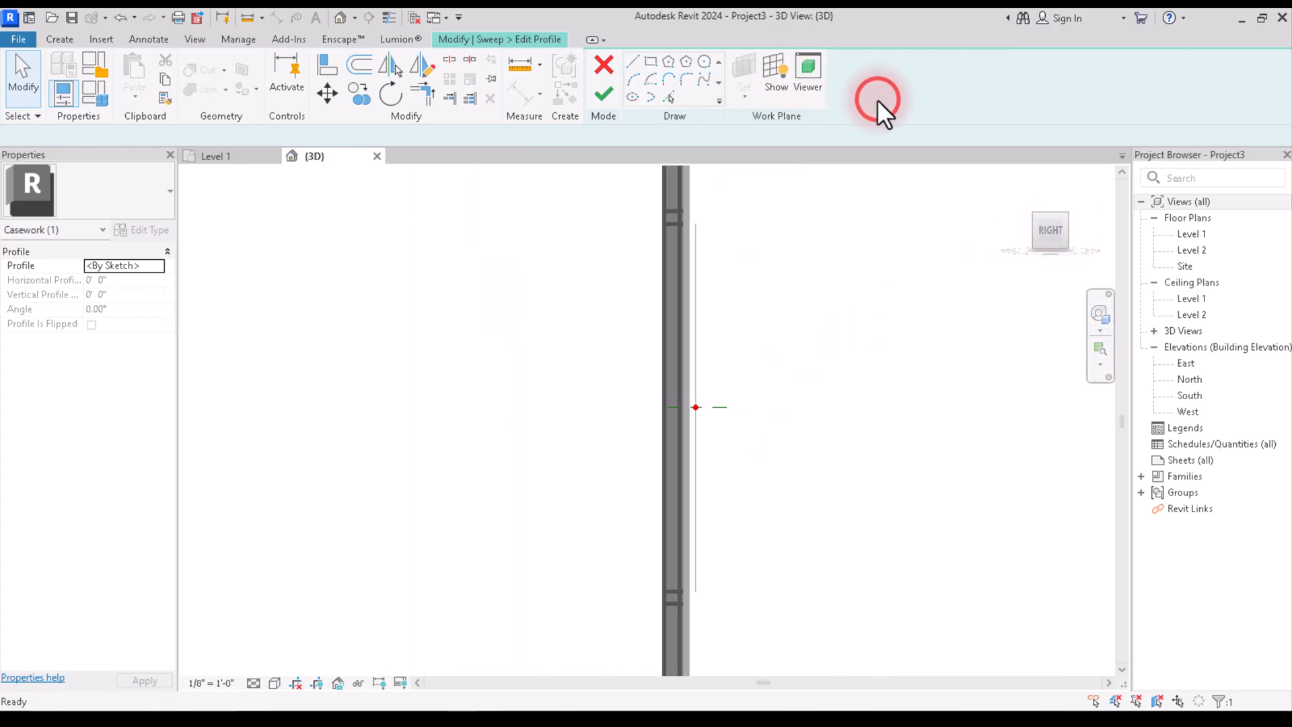
pyautogui.scroll(2, 687, 386)
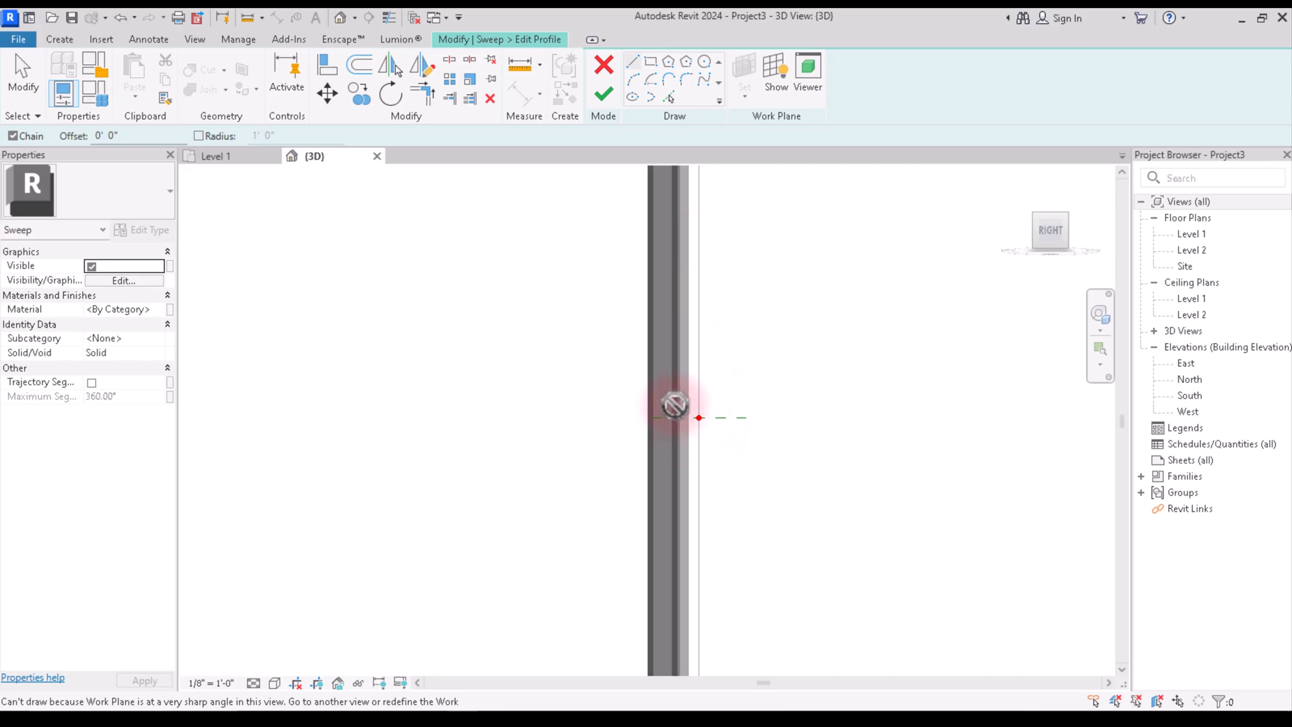
pyautogui.click(1078, 230)
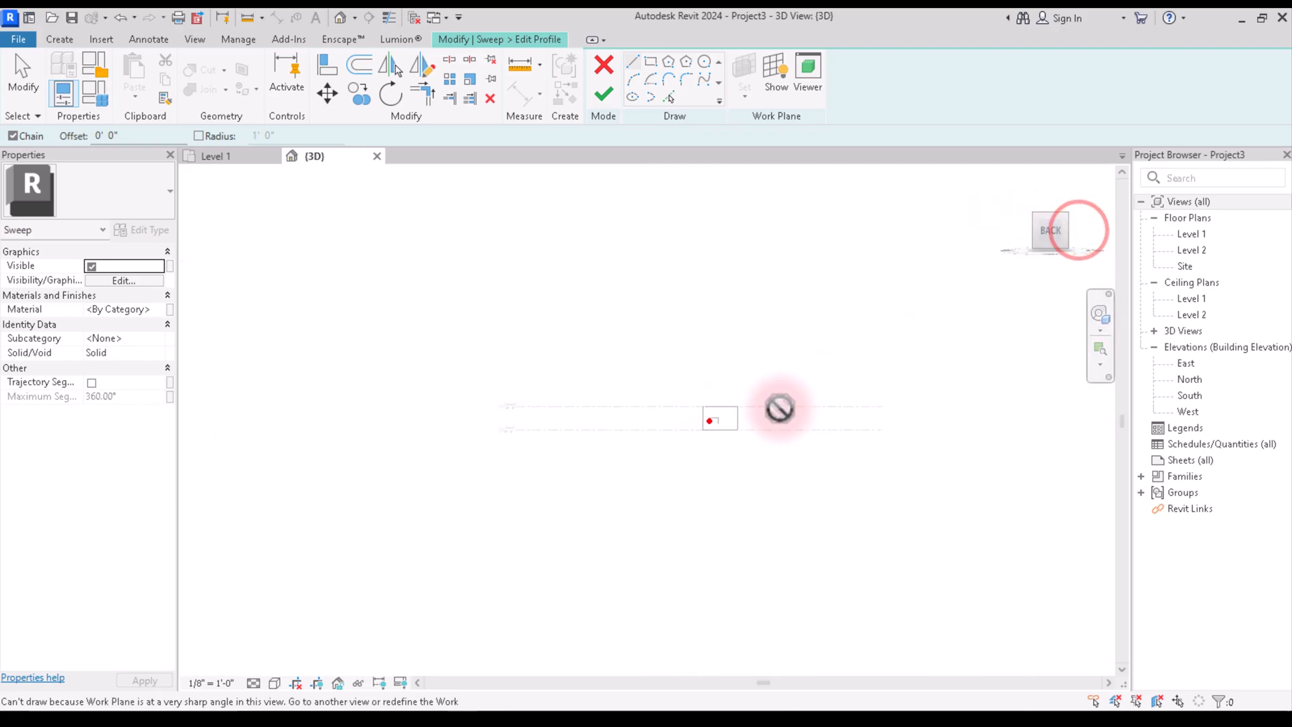
pyautogui.click(1048, 210)
pyautogui.scroll(10, 673, 451)
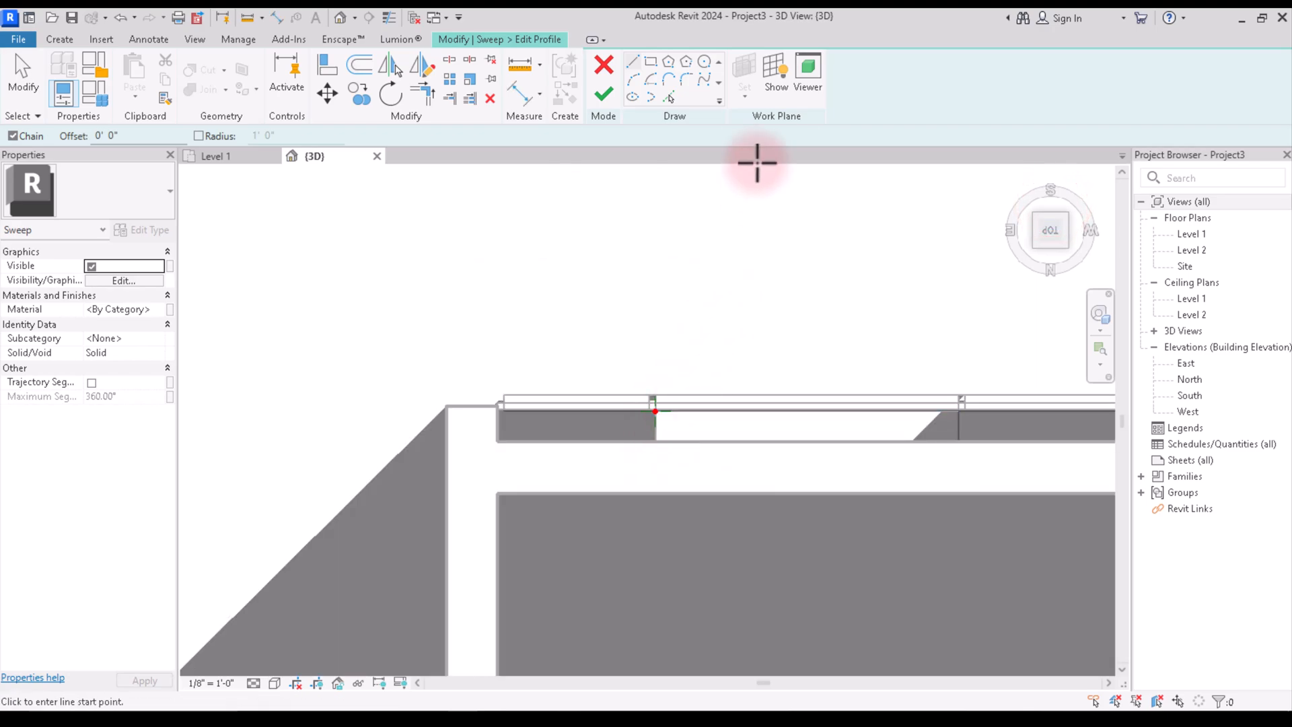
# Sketch a rectangular profile about 4 5/8" by 5 1/4" from the path point to the wall face and finish the sweep.
pyautogui.click(651, 61)
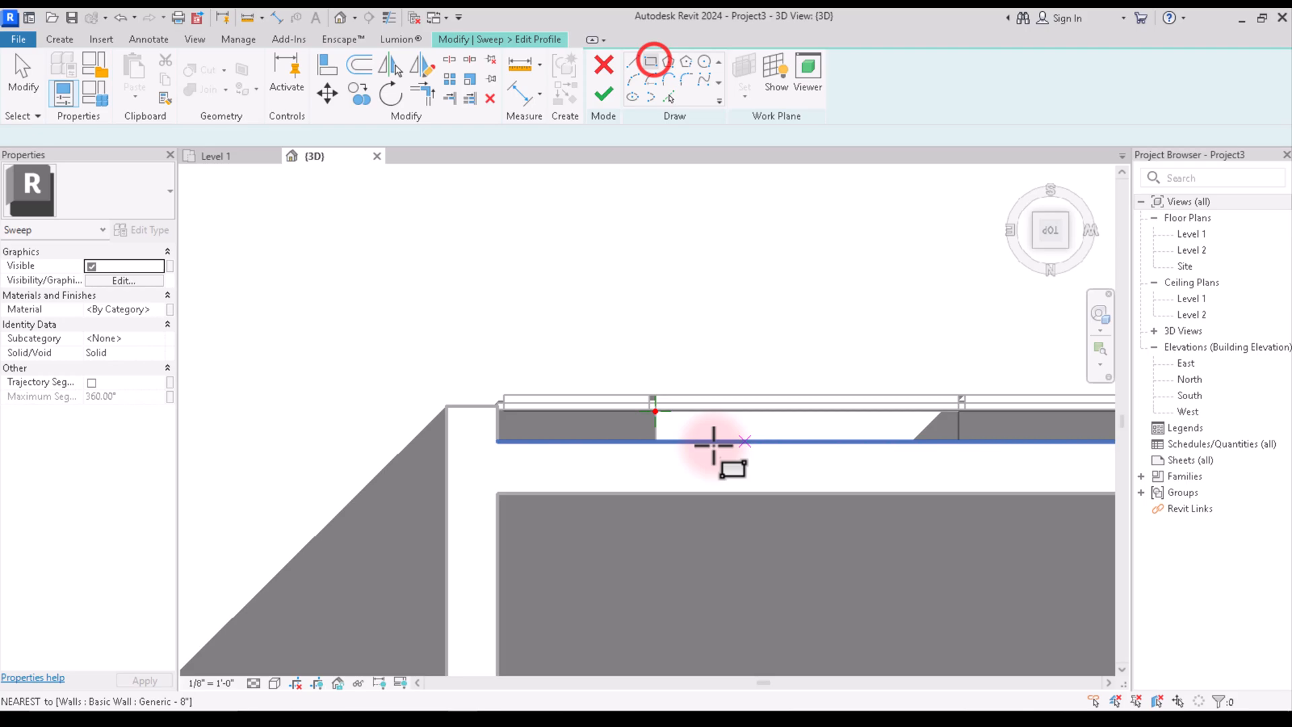
pyautogui.click(656, 407)
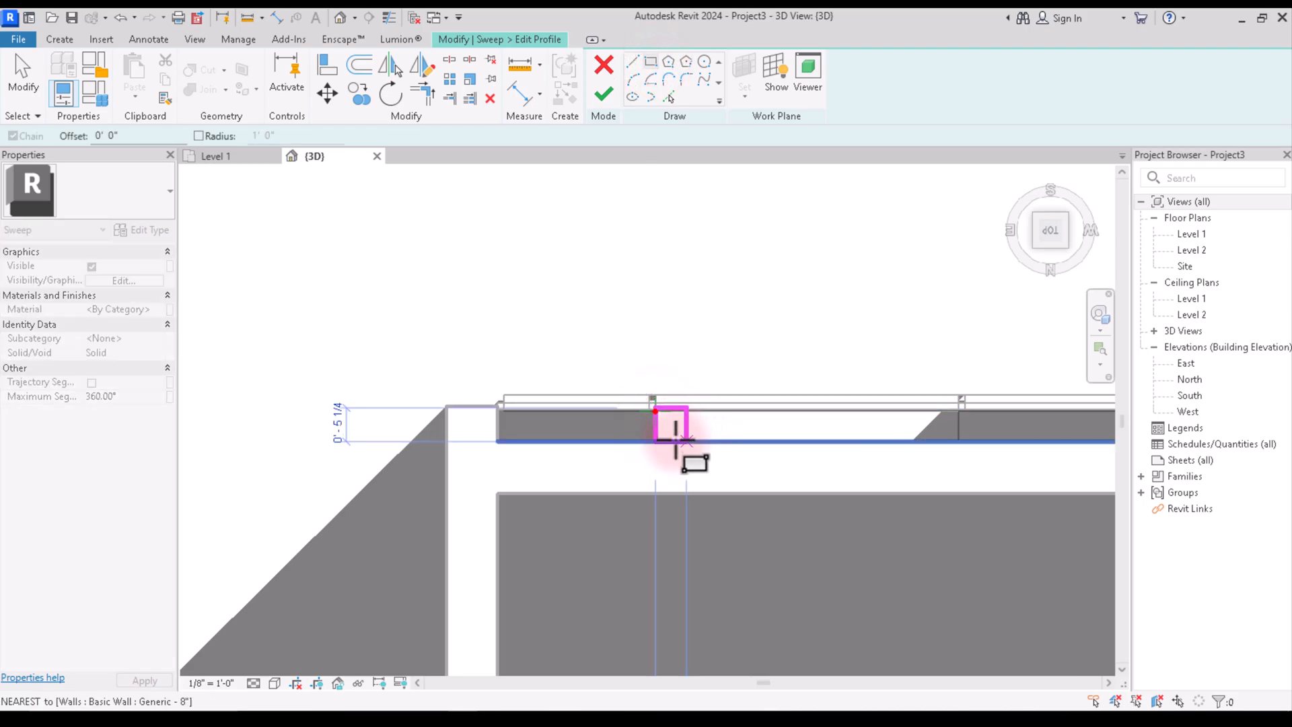
pyautogui.scroll(2, 675, 441)
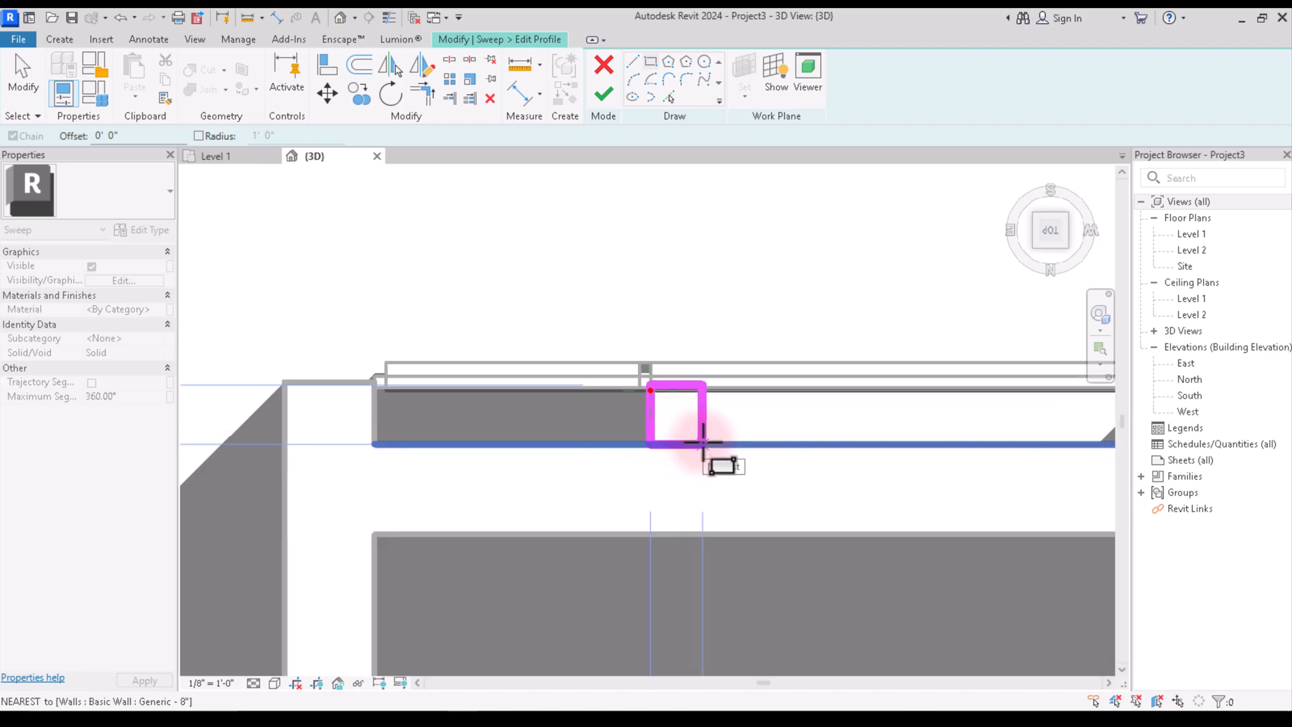
pyautogui.click(702, 442)
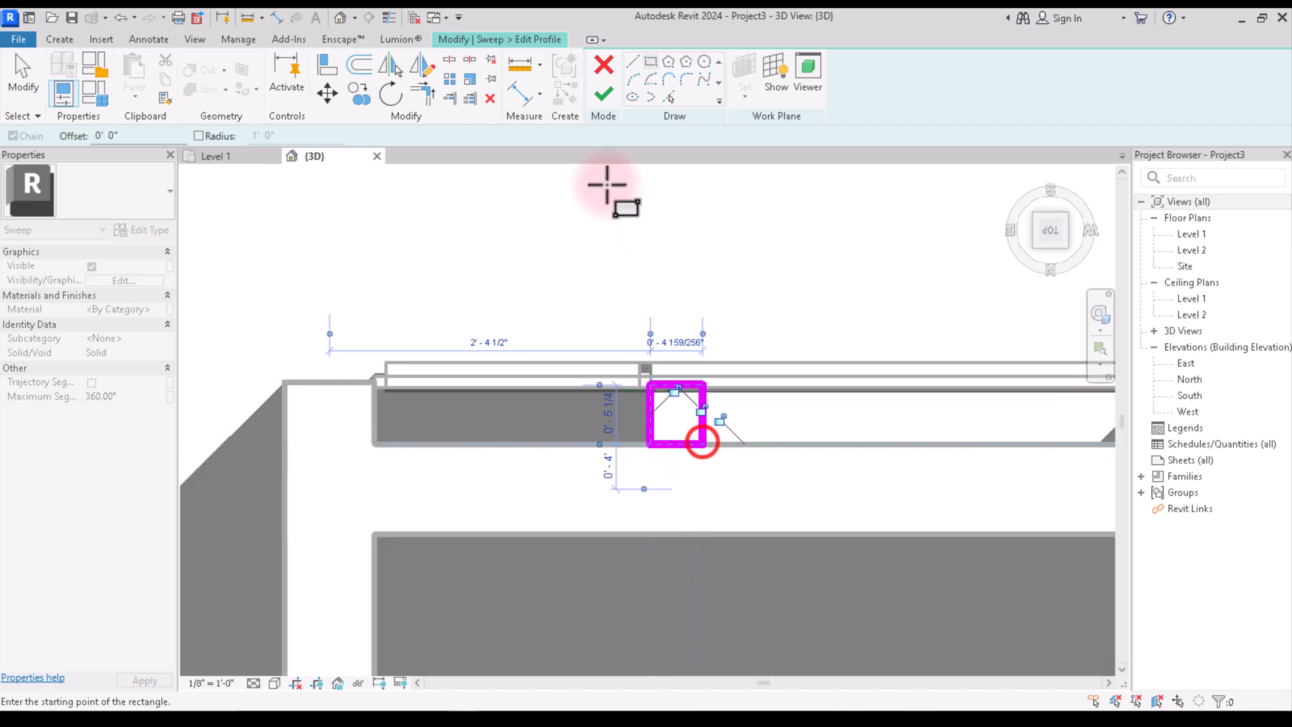
pyautogui.click(611, 91)
pyautogui.click(603, 98)
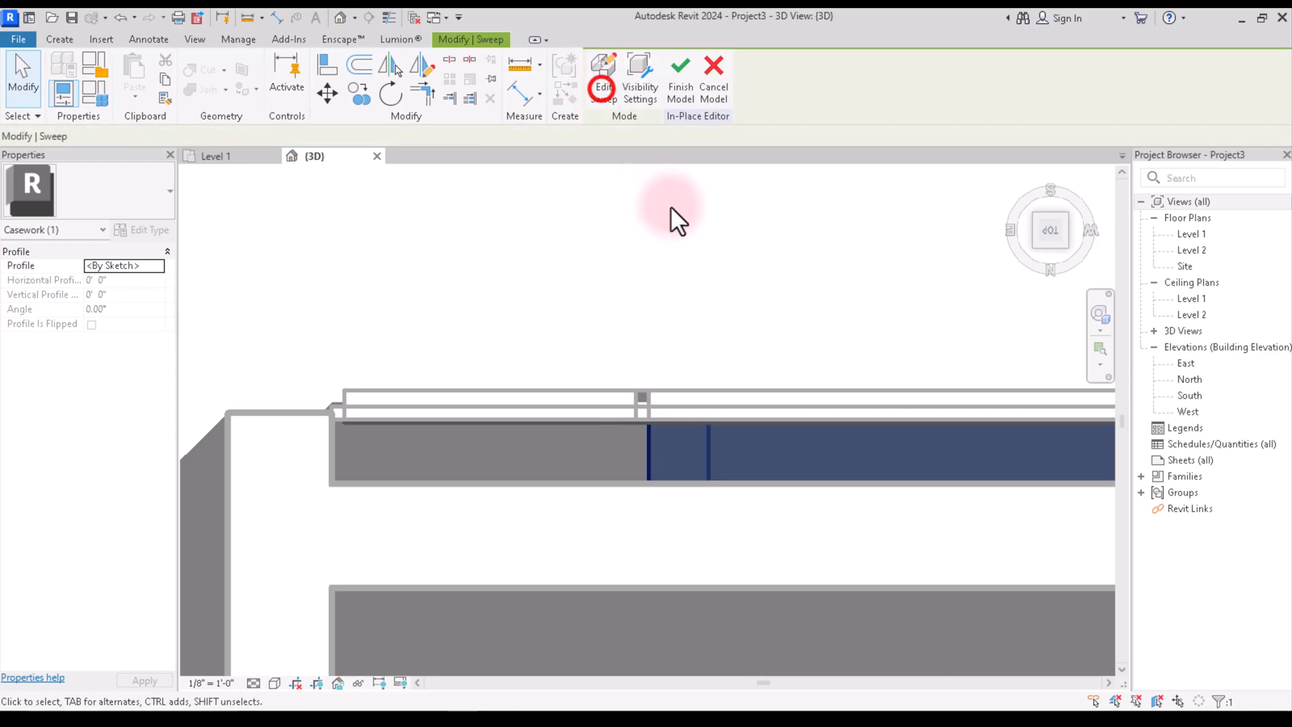
# Examine the finished sweep around the opening from the front-right side.
pyautogui.scroll(-3, 774, 336)
pyautogui.click(1047, 233)
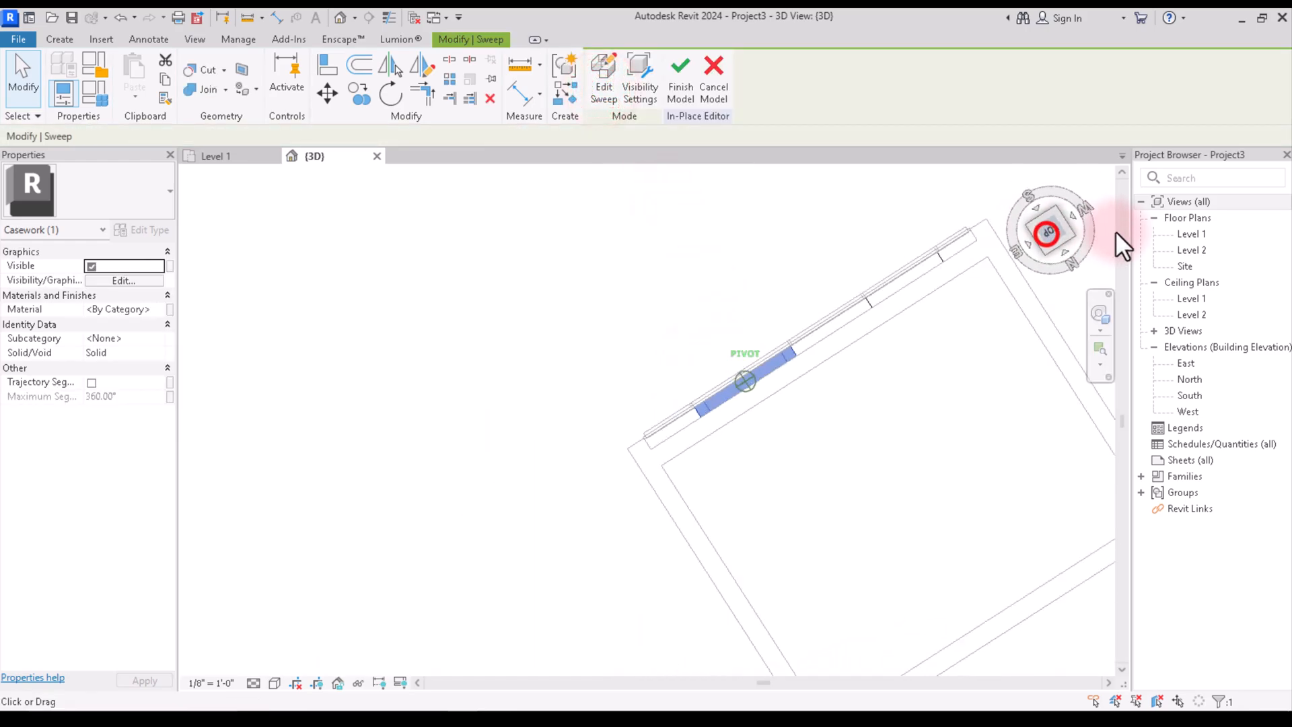
pyautogui.click(778, 609)
pyautogui.scroll(3, 733, 404)
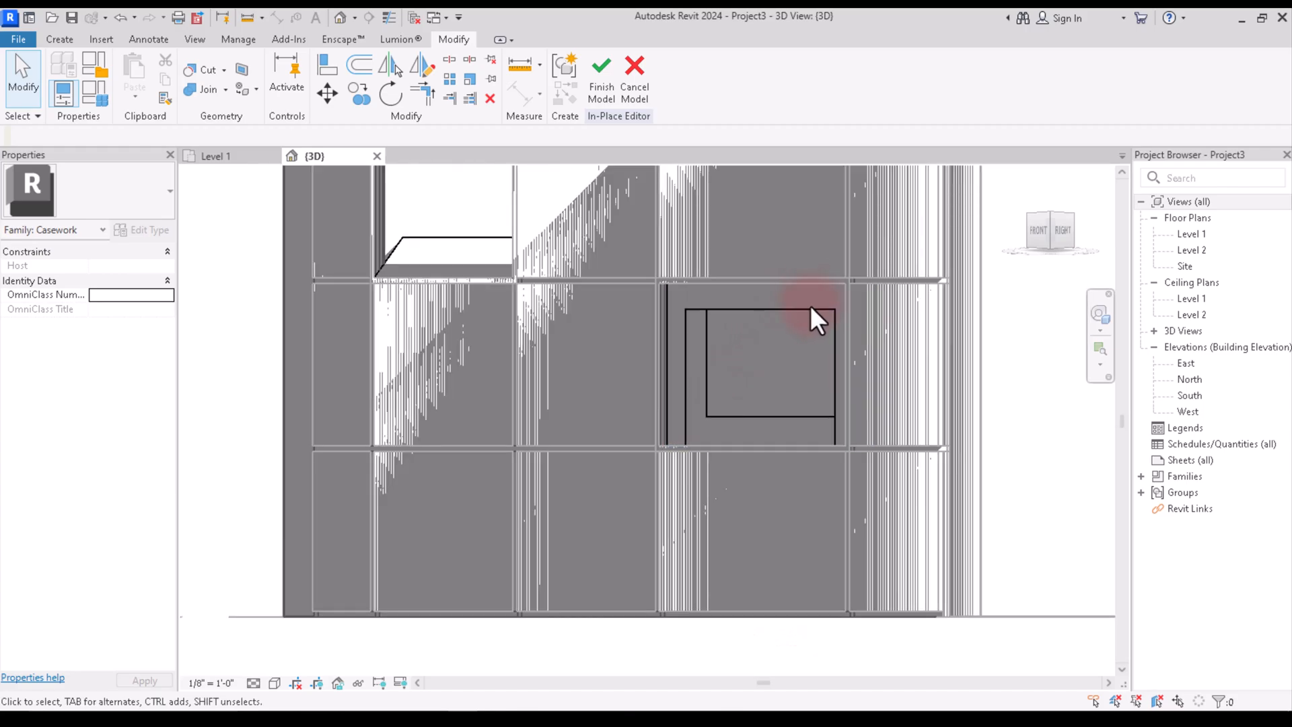
# Select the framing sweep around the lower opening in the curtain wall and reopen it for editing.
pyautogui.scroll(1, 823, 316)
pyautogui.scroll(-2, 721, 408)
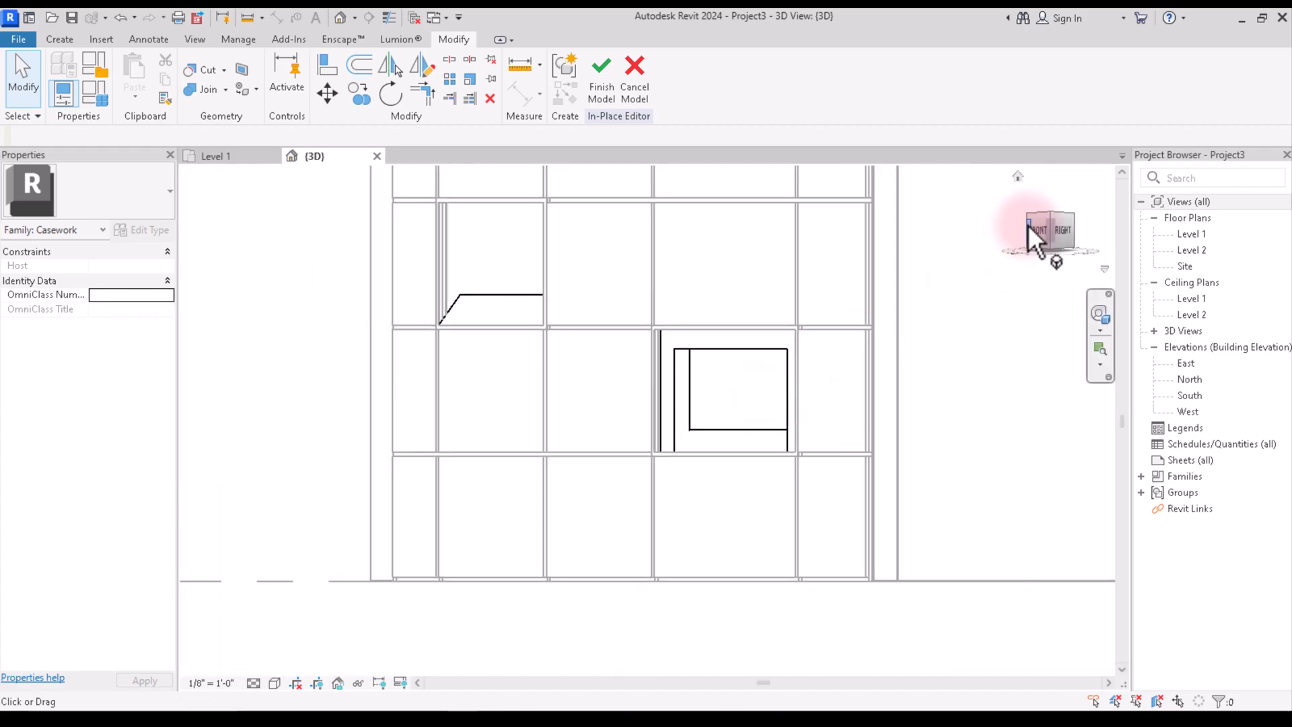
pyautogui.moveTo(1038, 236); pyautogui.dragTo(1002, 283)
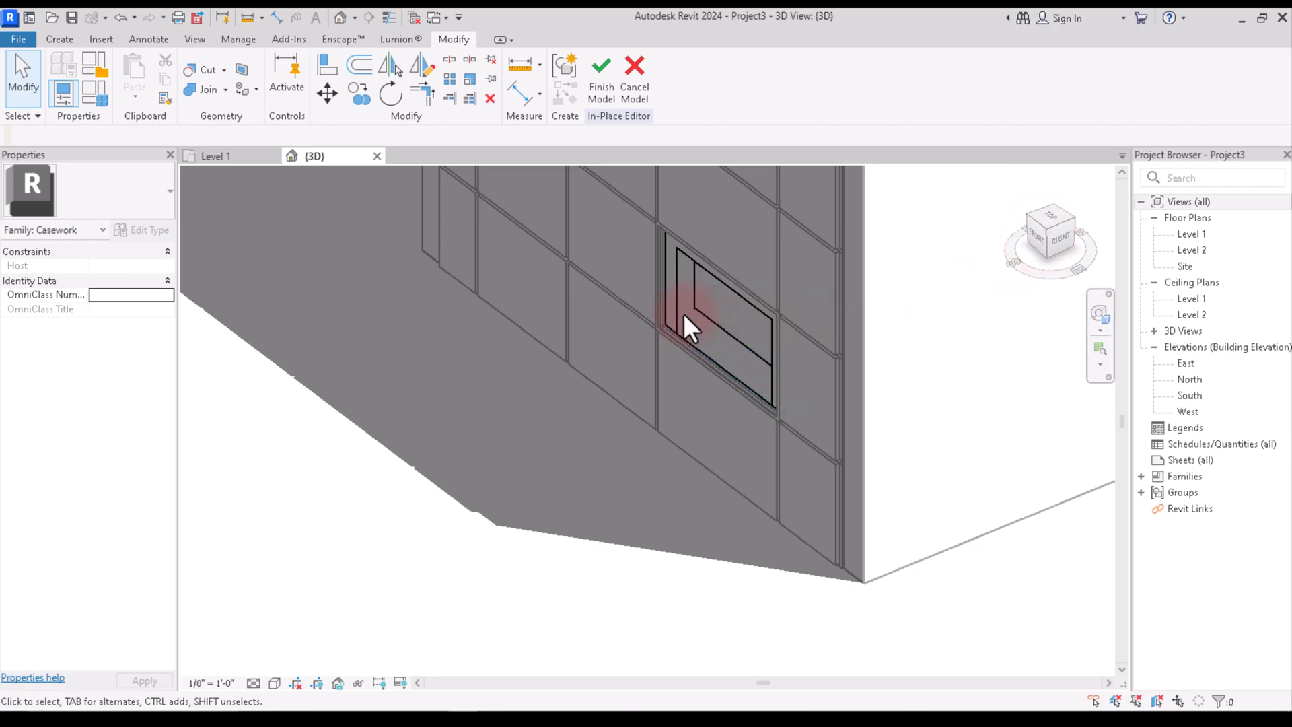
pyautogui.scroll(2, 684, 313)
pyautogui.click(715, 320)
pyautogui.click(605, 515)
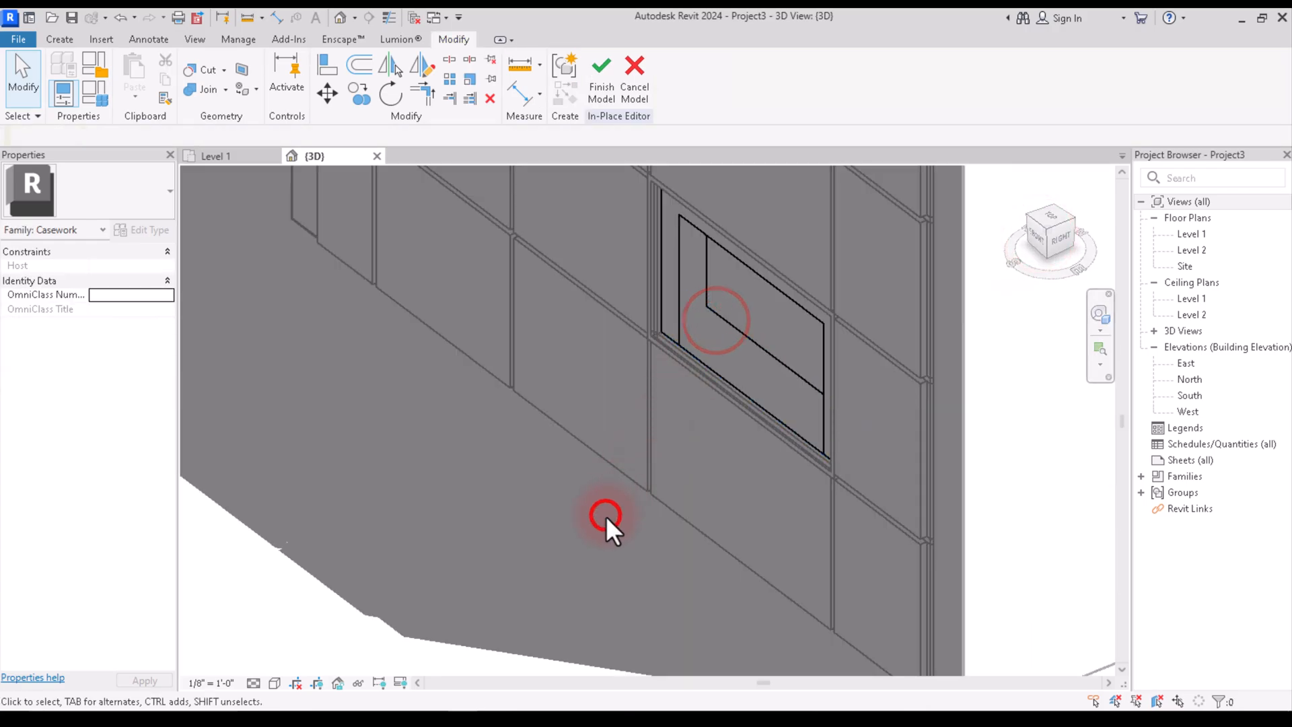
pyautogui.scroll(-2, 605, 515)
pyautogui.click(656, 341)
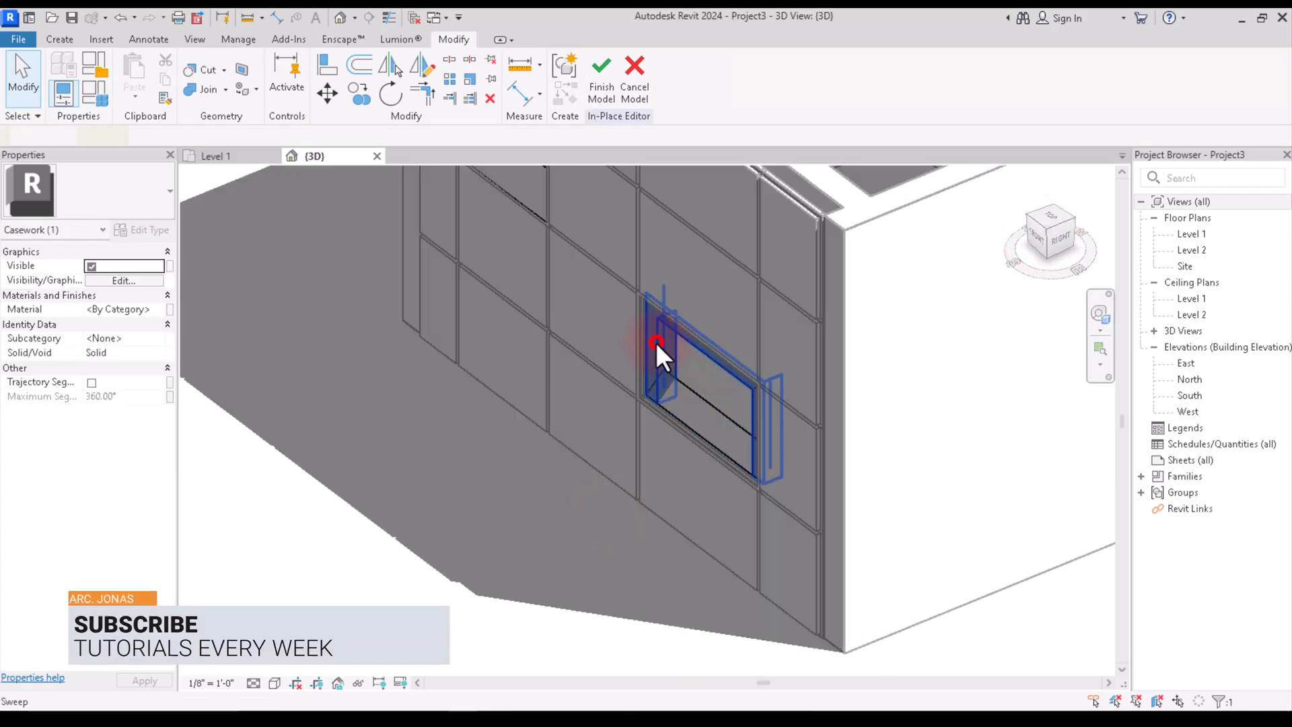
pyautogui.click(608, 77)
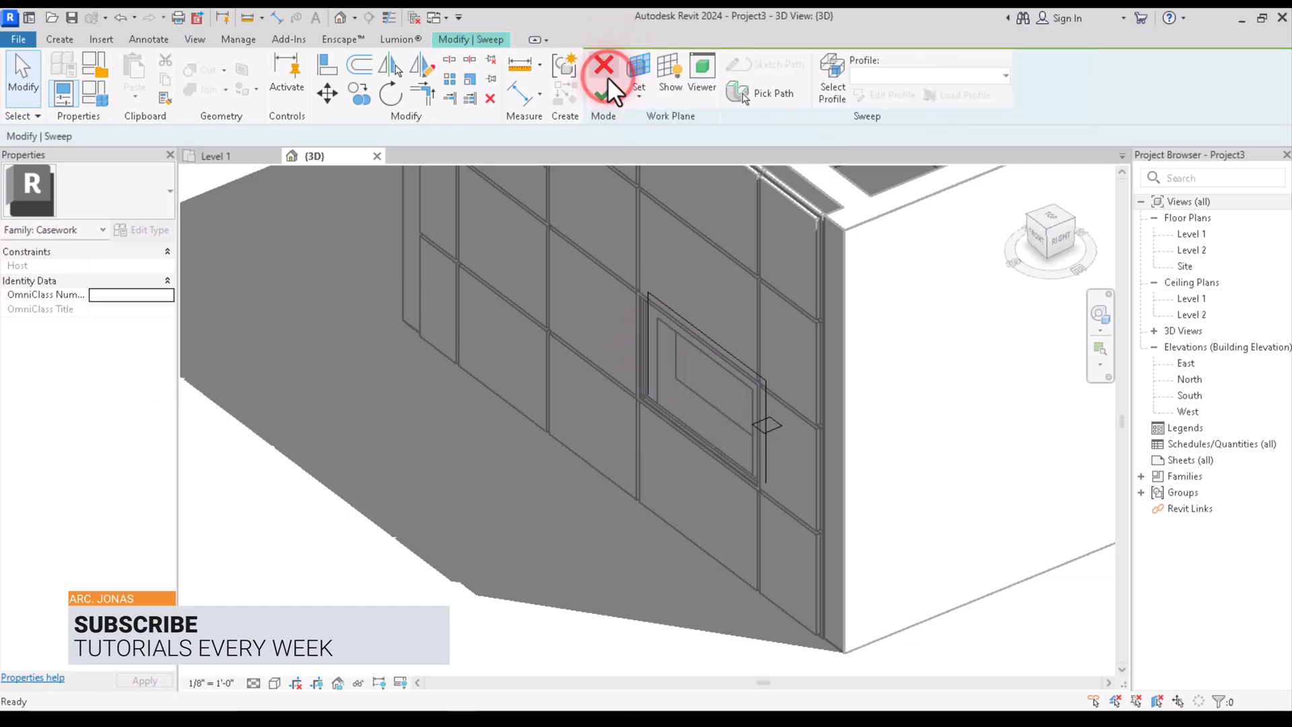
pyautogui.click(787, 91)
pyautogui.click(787, 93)
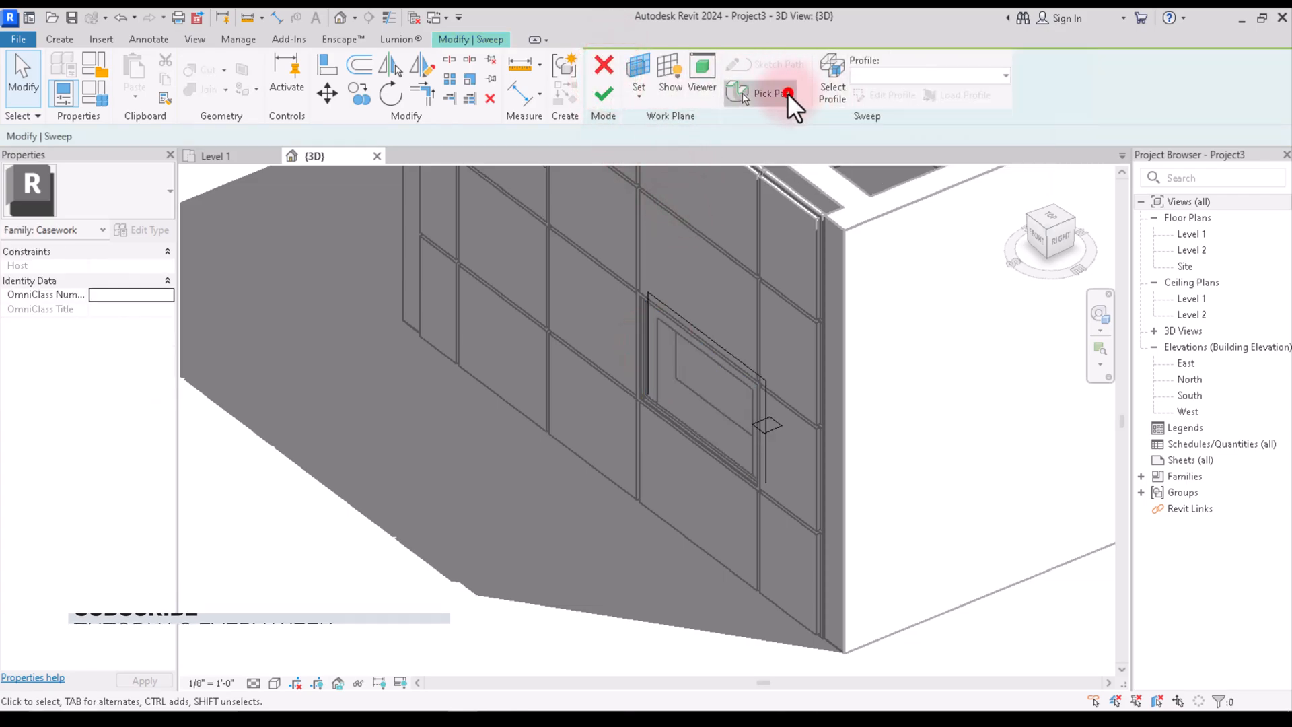
pyautogui.click(604, 94)
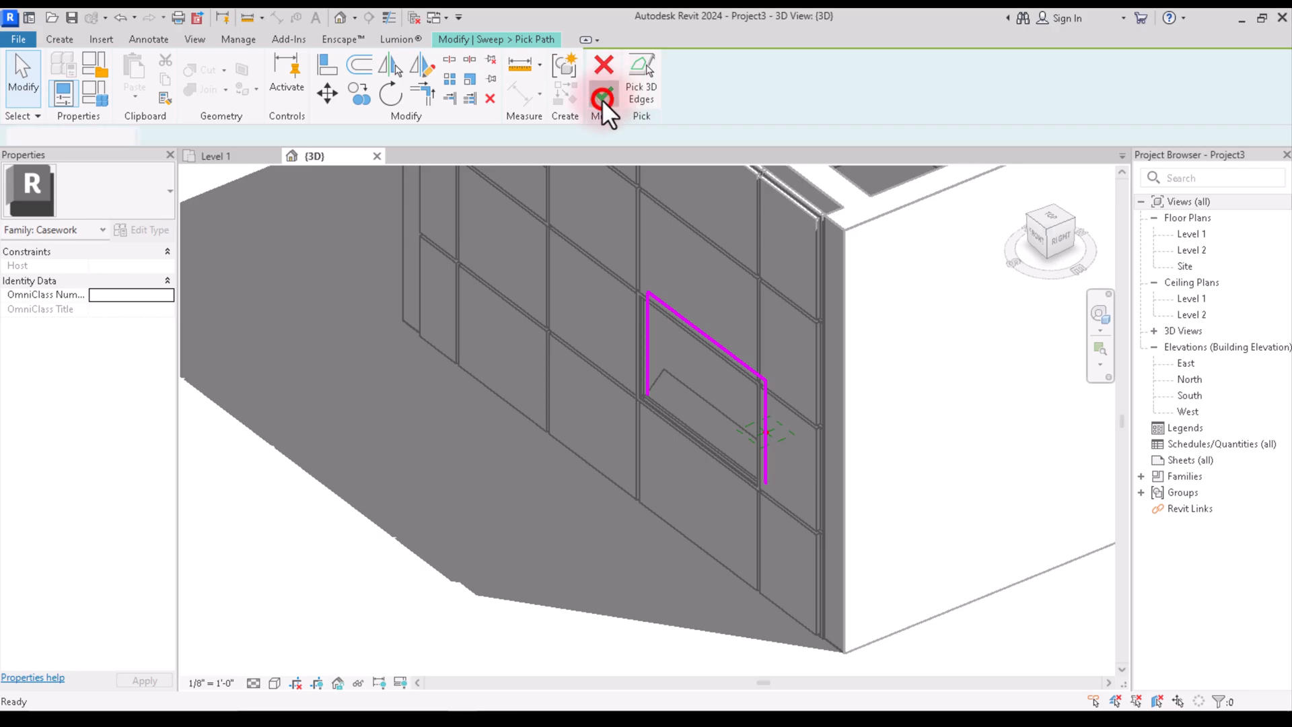
# Open the sweep's rectangular profile sketch for editing and orient the 3D view to Top.
pyautogui.click(776, 431)
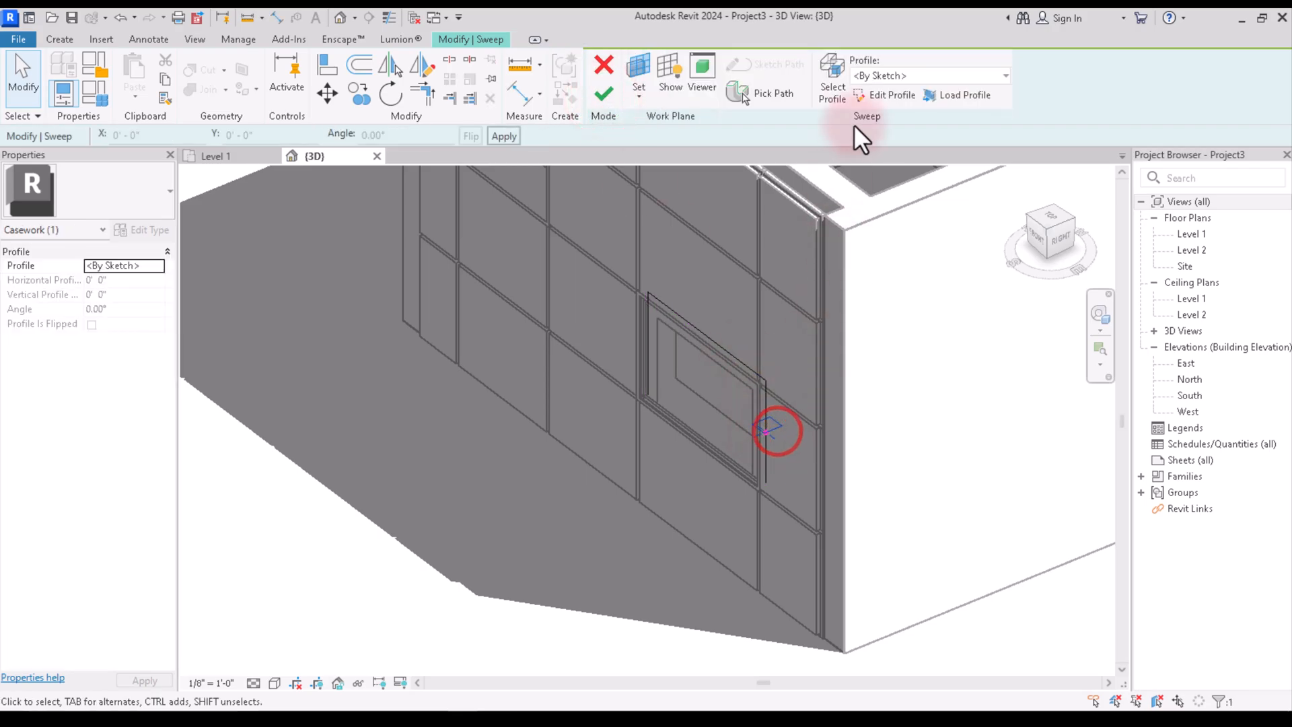
pyautogui.click(867, 94)
pyautogui.click(1051, 216)
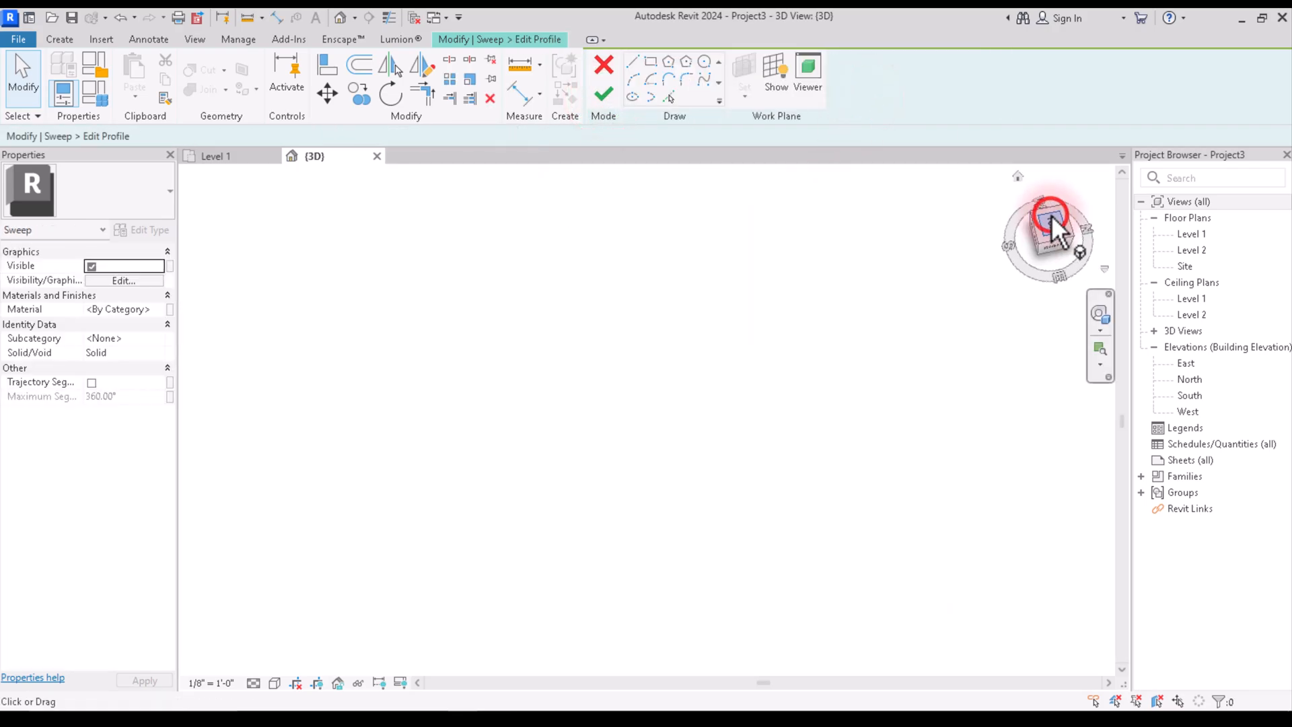
pyautogui.scroll(8, 721, 382)
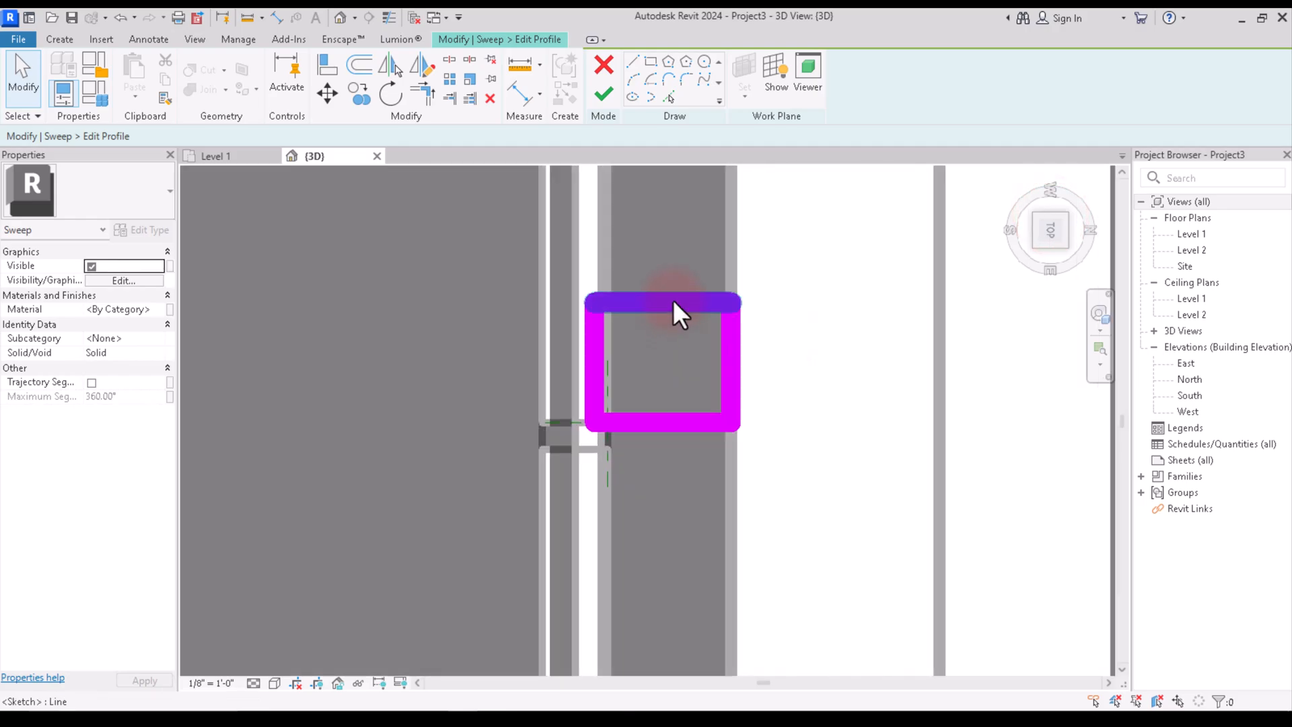
# Move the profile's long outer edge inward to about half the frame thickness, and finish both the profile and the sweep.
pyautogui.click(673, 300)
pyautogui.click(732, 349)
pyautogui.scroll(2, 729, 363)
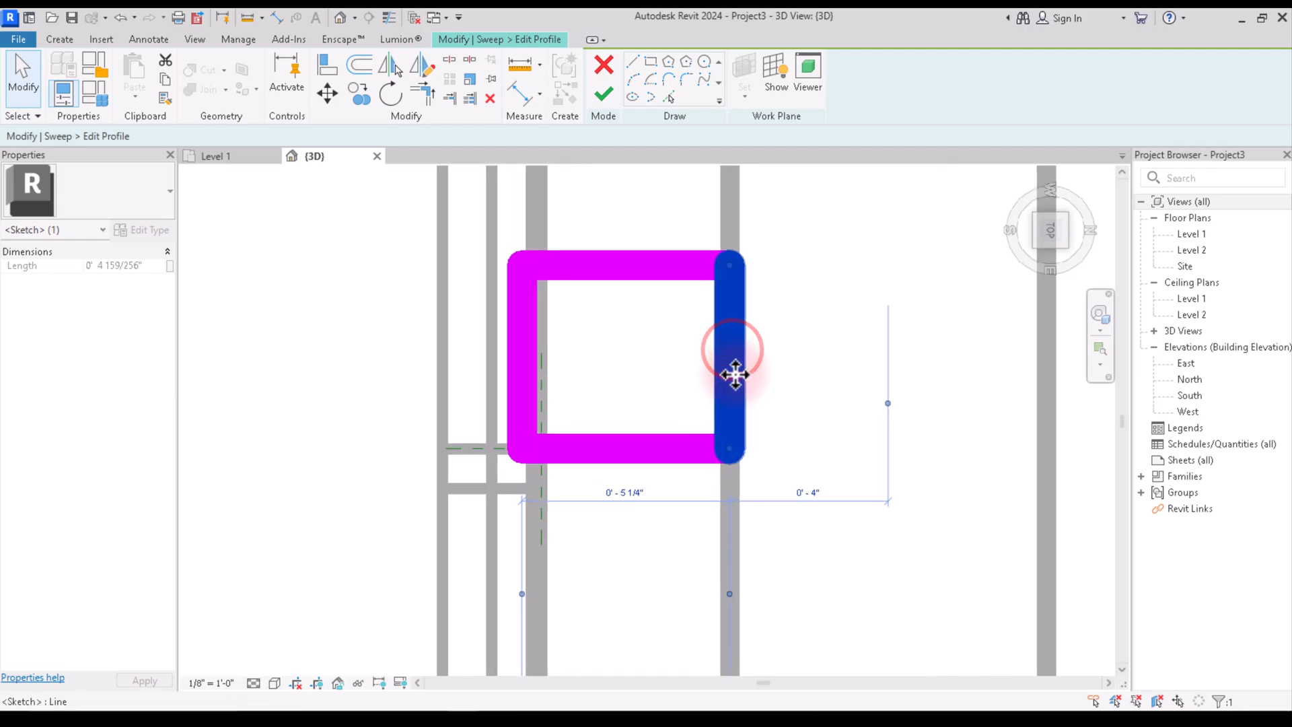
pyautogui.click(597, 264)
pyautogui.moveTo(618, 267); pyautogui.dragTo(636, 360)
pyautogui.click(804, 283)
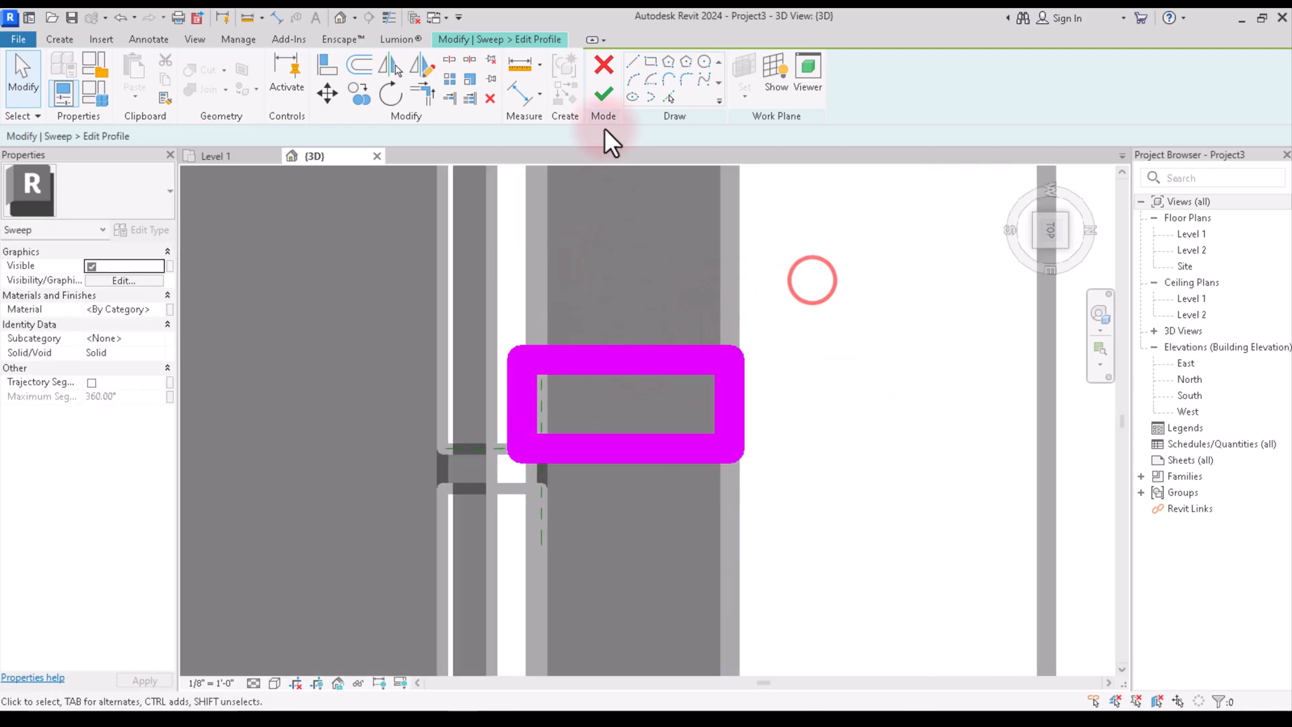
pyautogui.click(602, 94)
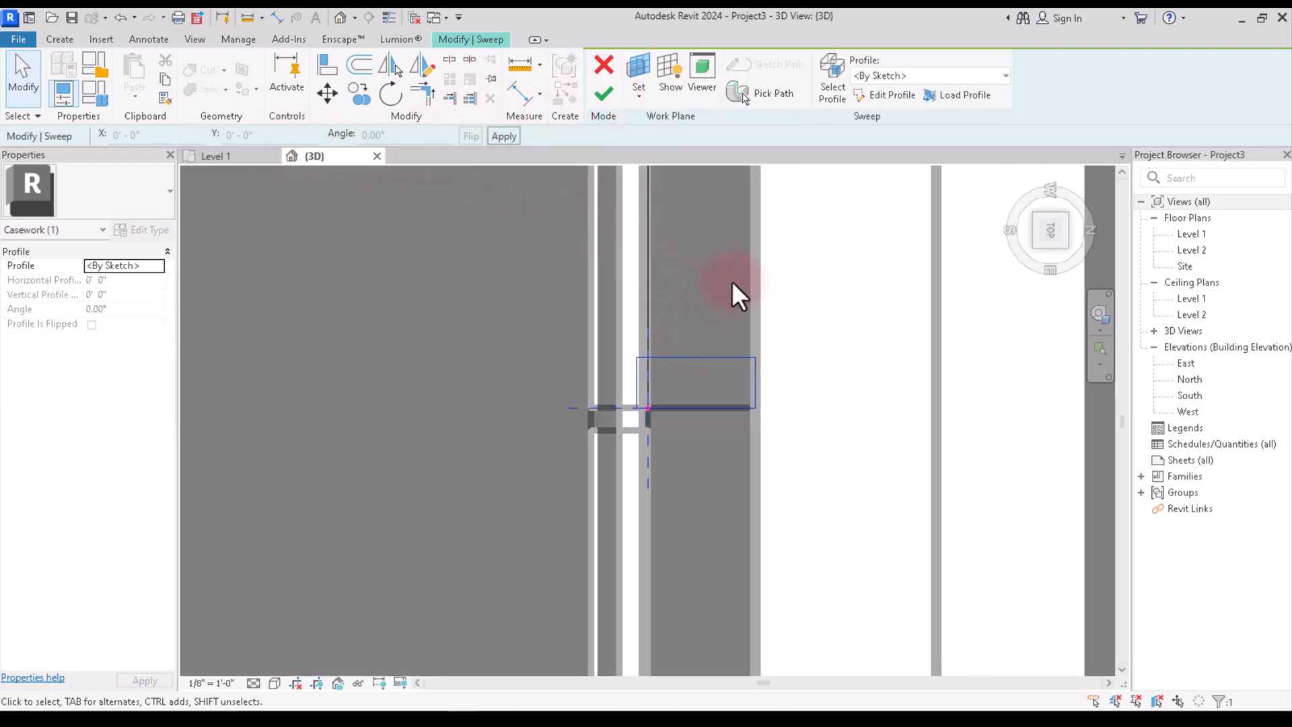
pyautogui.click(603, 91)
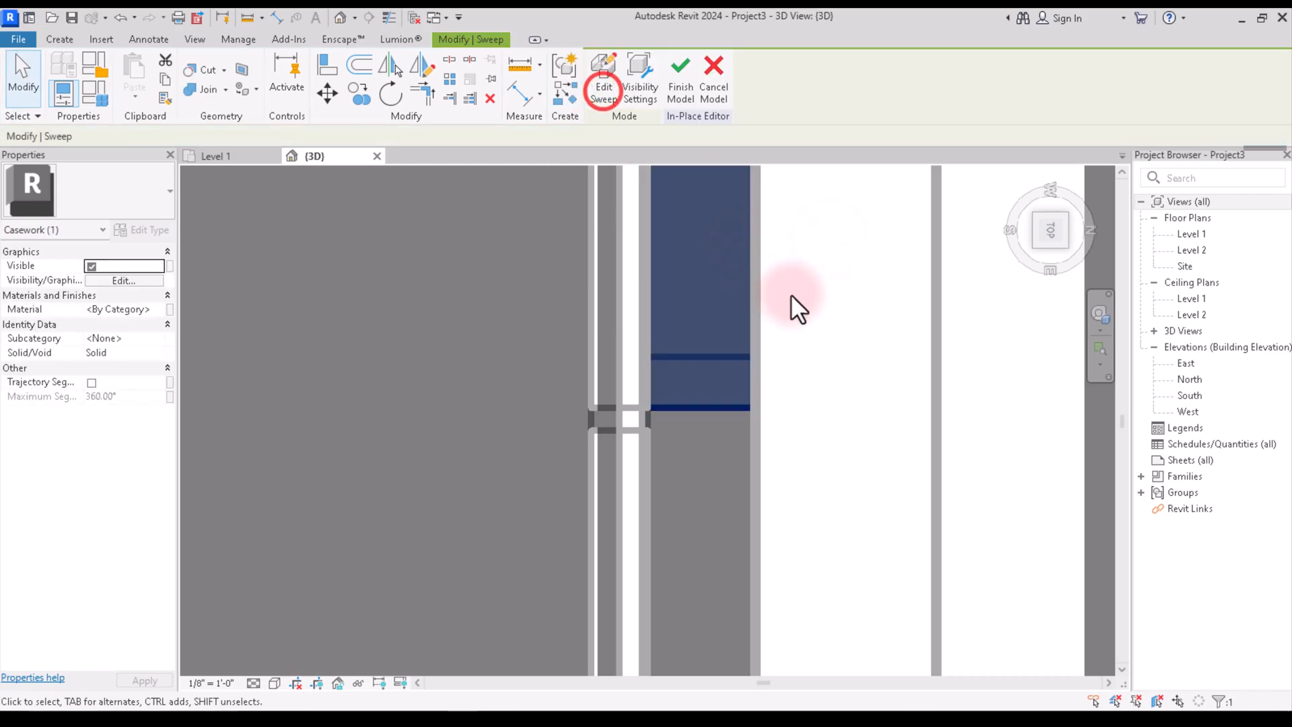
# Examine the edited frame sweep in the lower opening from the Front view and from the front-right side.
pyautogui.click(1051, 245)
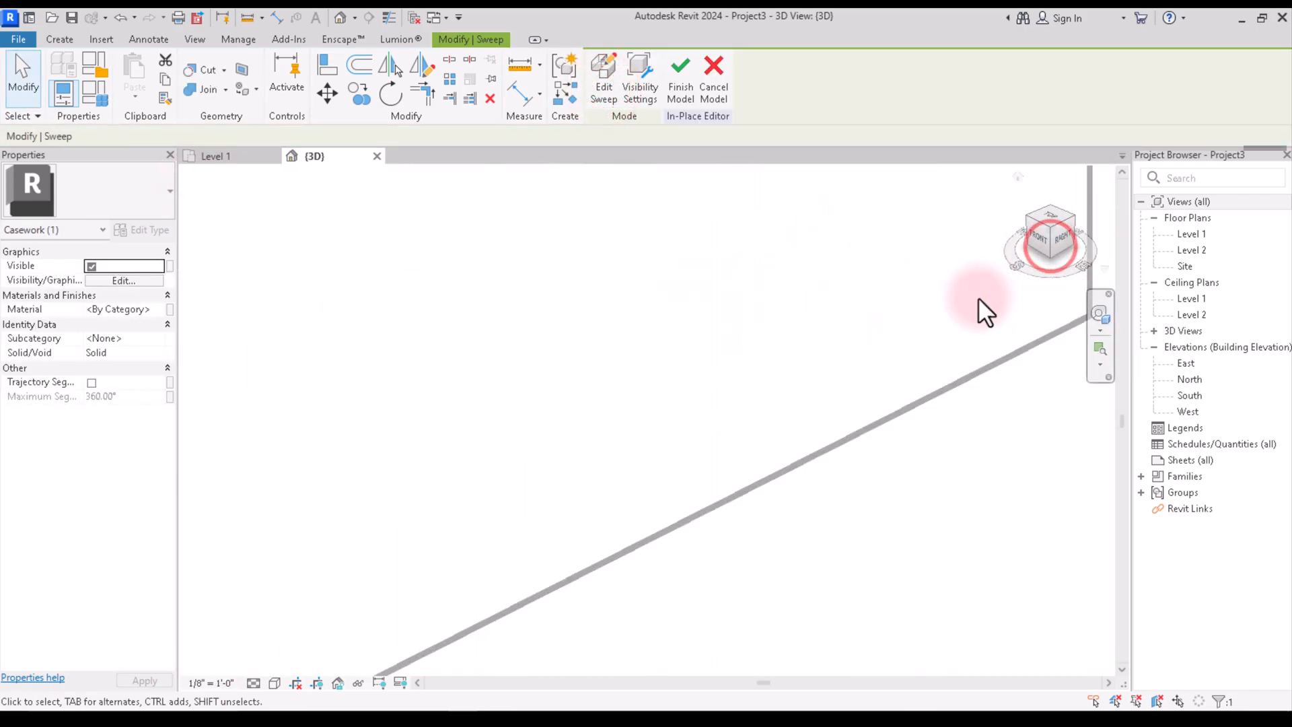
pyautogui.click(1043, 240)
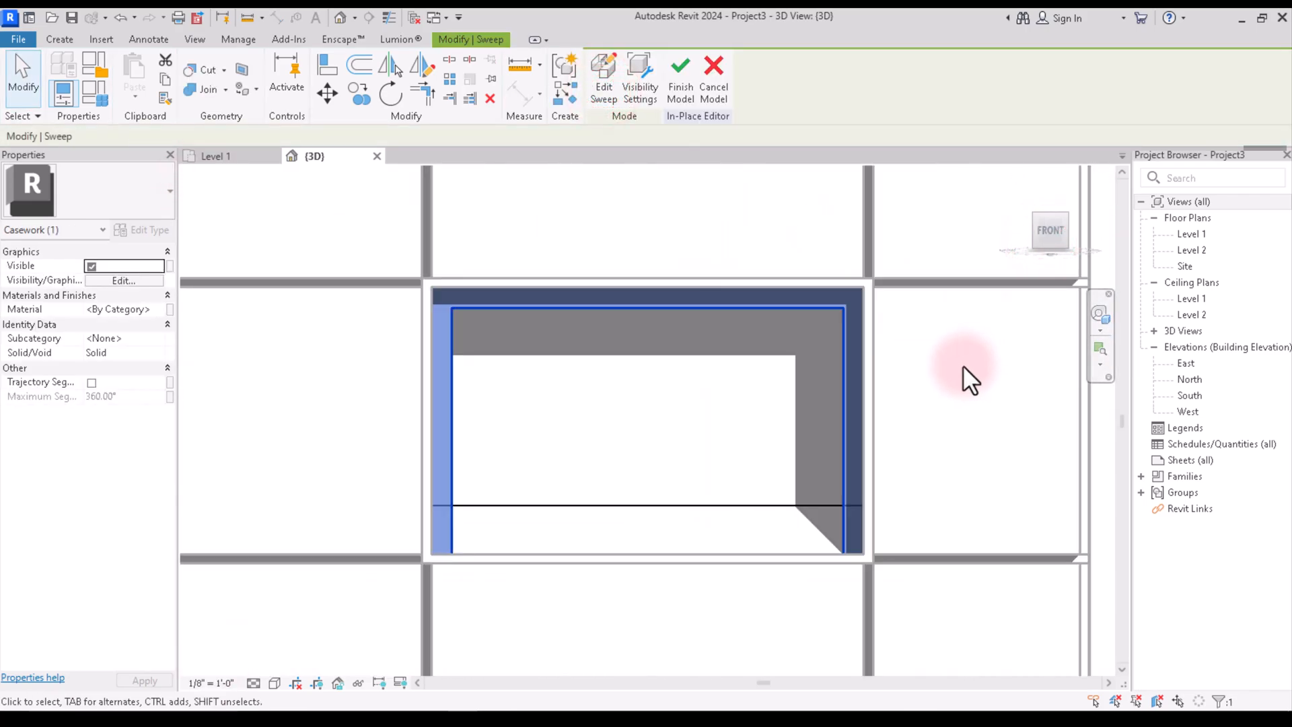
pyautogui.click(915, 420)
pyautogui.scroll(-2, 861, 437)
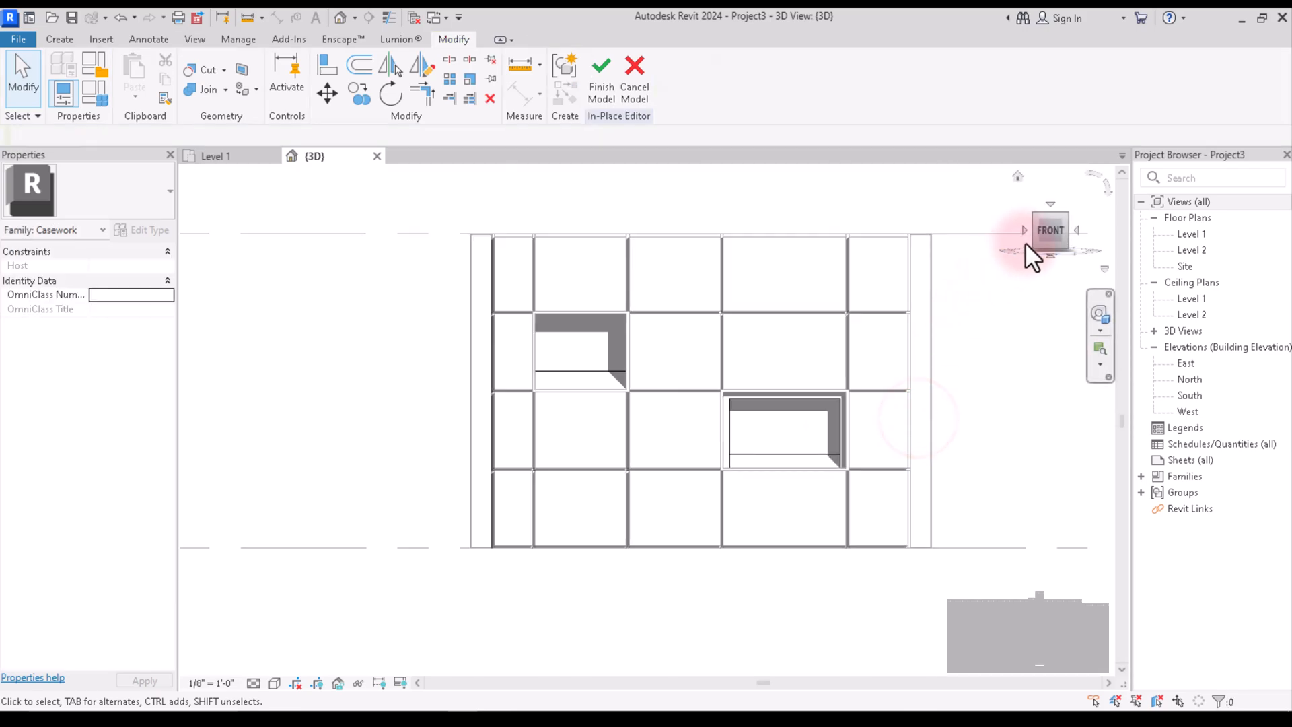
pyautogui.moveTo(1060, 228); pyautogui.dragTo(950, 251)
pyautogui.scroll(5, 749, 429)
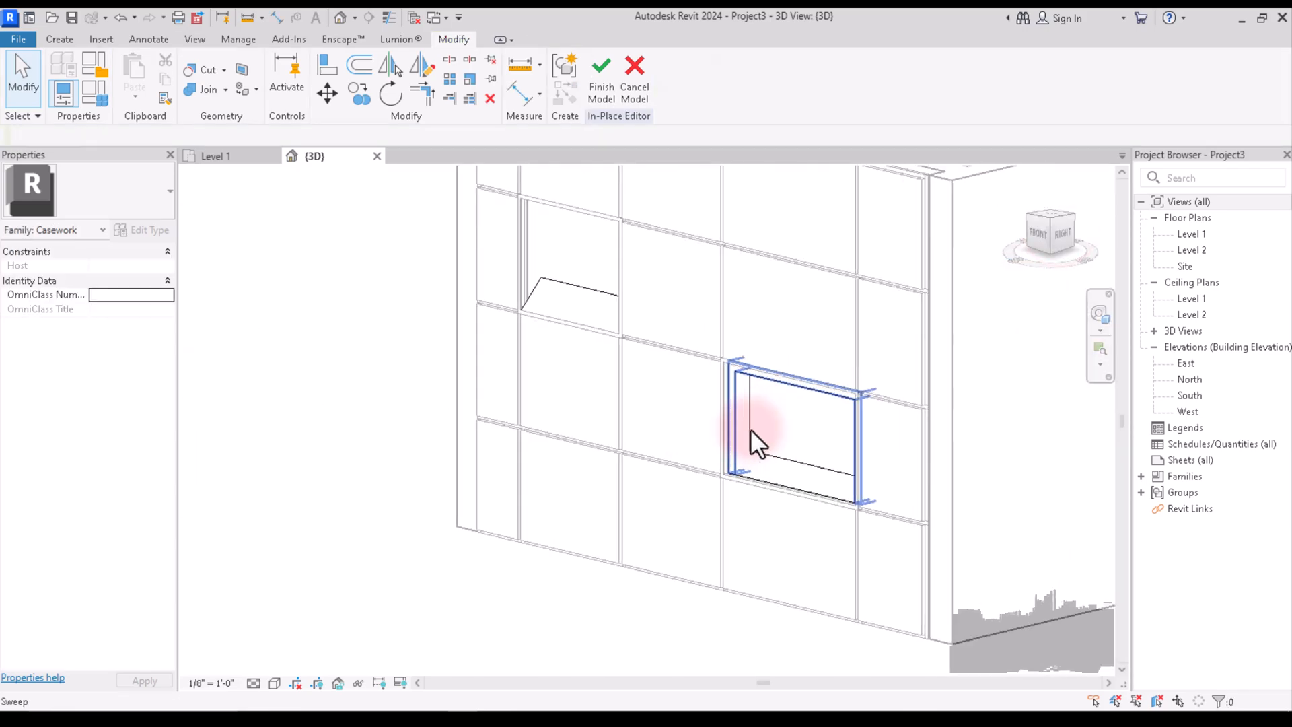
pyautogui.scroll(-2, 808, 474)
# Join the frame sweep with the sill sweep at the bottom of the lower opening and leave the Join command.
pyautogui.click(800, 467)
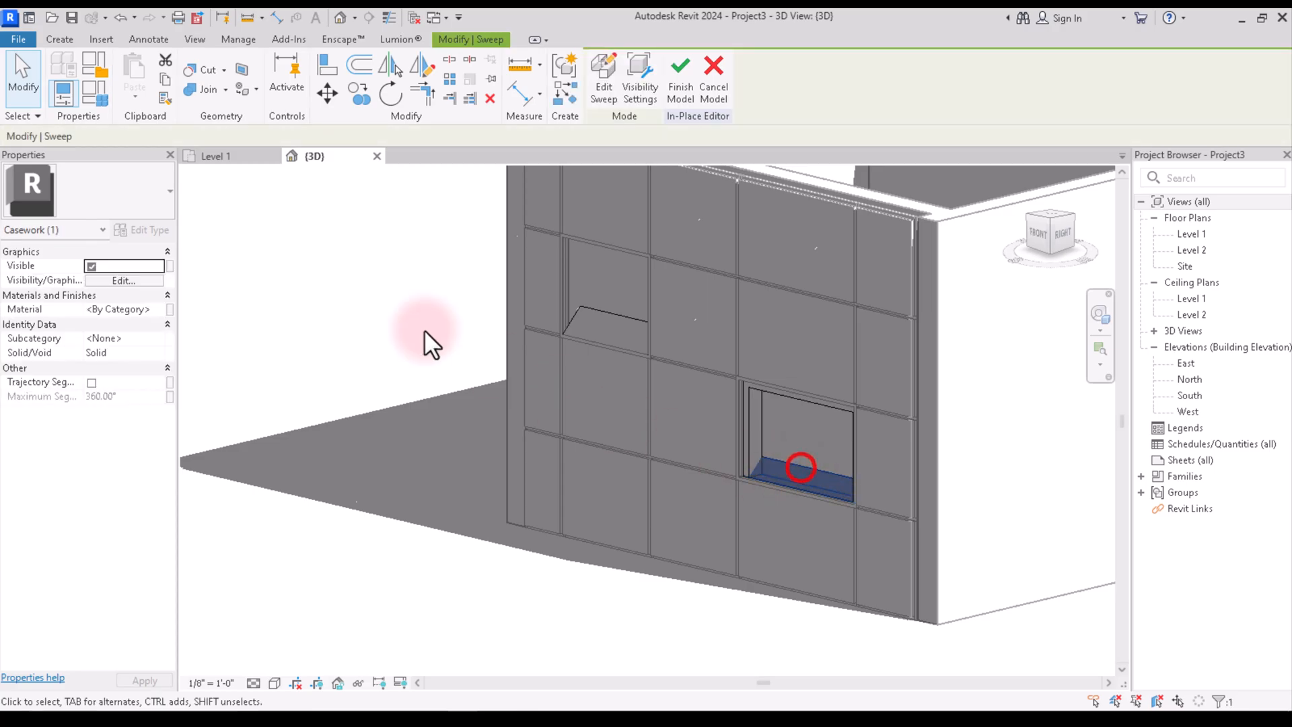
pyautogui.click(210, 90)
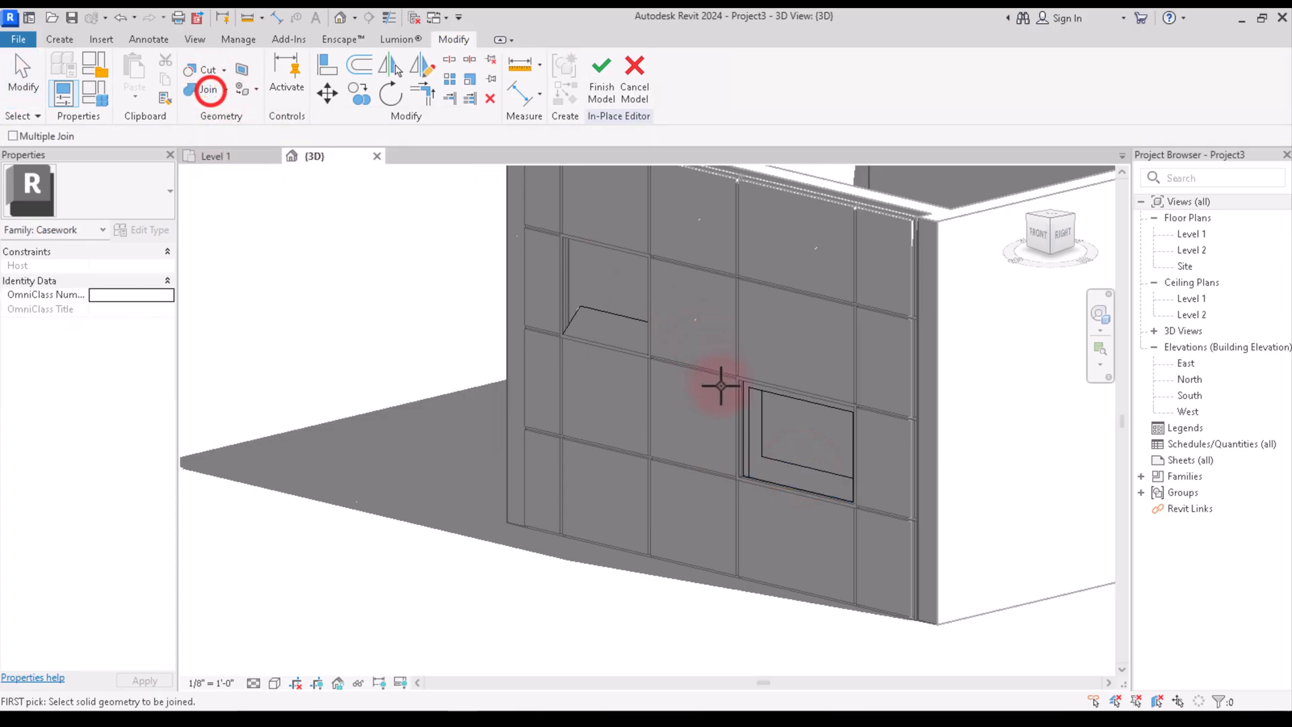
pyautogui.click(749, 422)
pyautogui.click(788, 466)
pyautogui.scroll(-3, 761, 579)
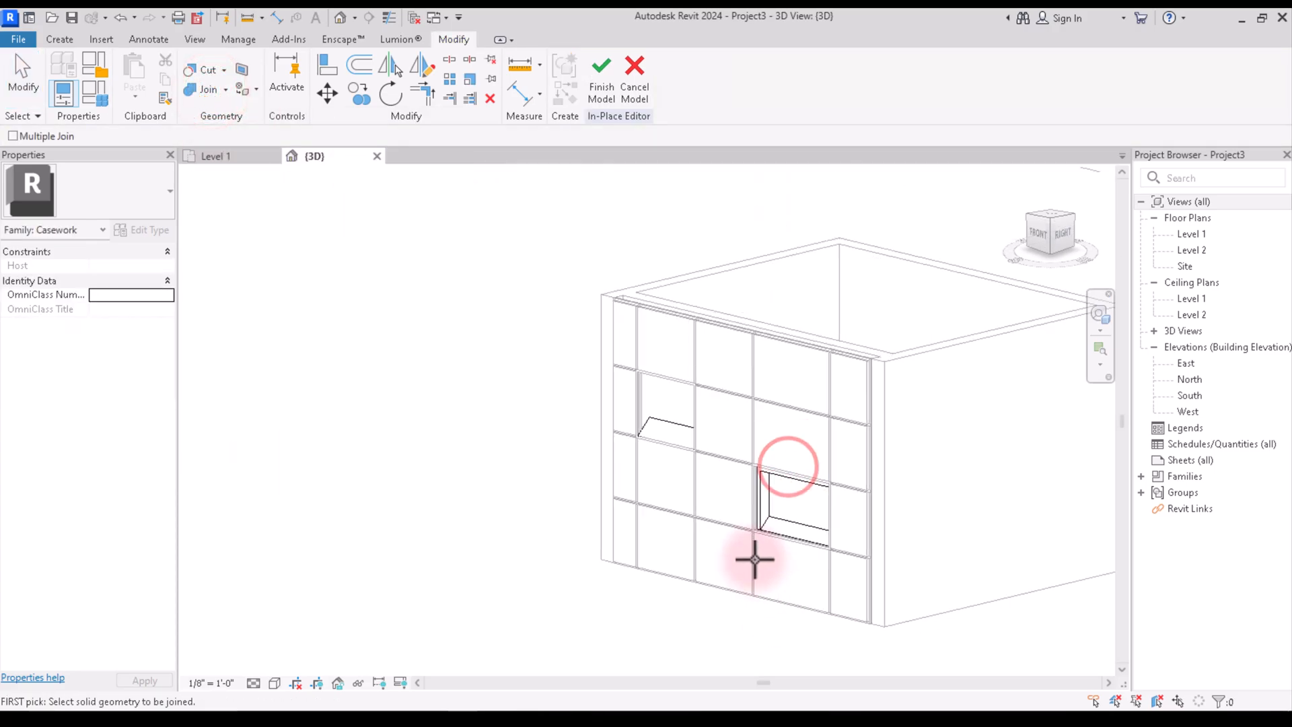
pyautogui.scroll(4, 758, 550)
pyautogui.rightClick(834, 302)
pyautogui.click(839, 304)
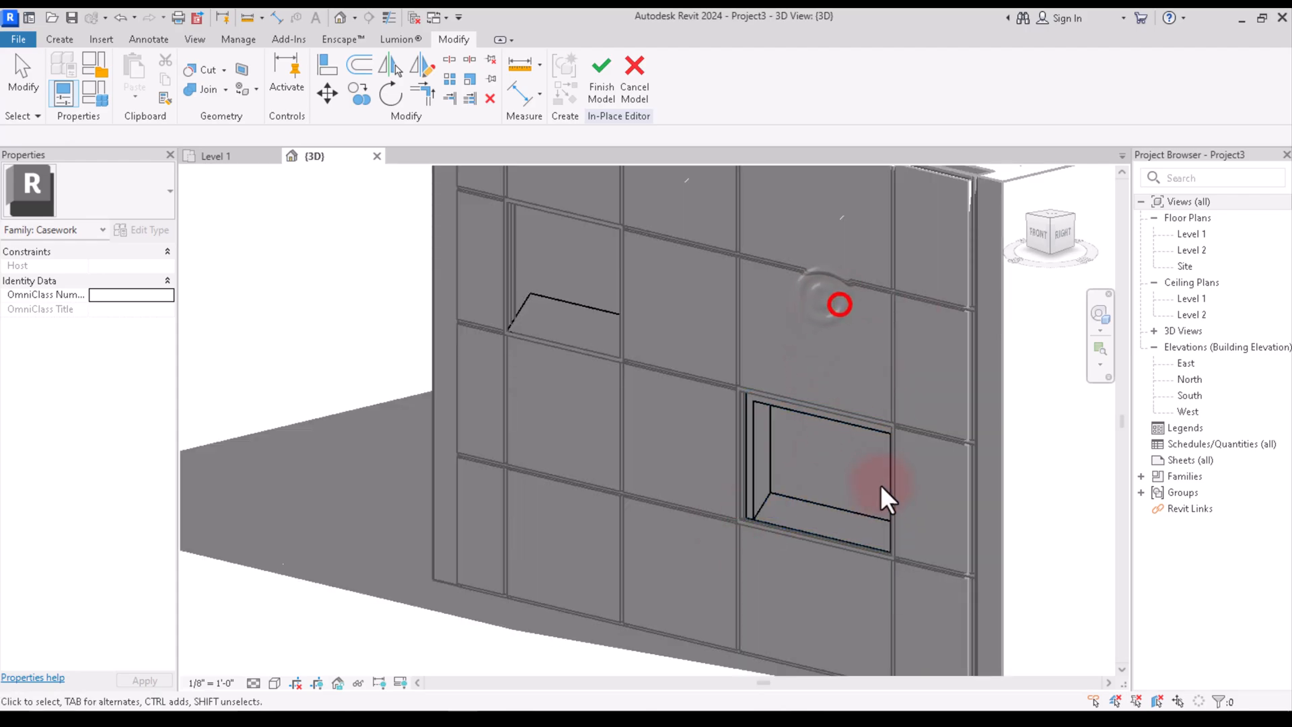
# Start a new sweep with a picked path for the upper-left opening of the curtain wall.
pyautogui.scroll(-3, 875, 484)
pyautogui.scroll(1, 683, 394)
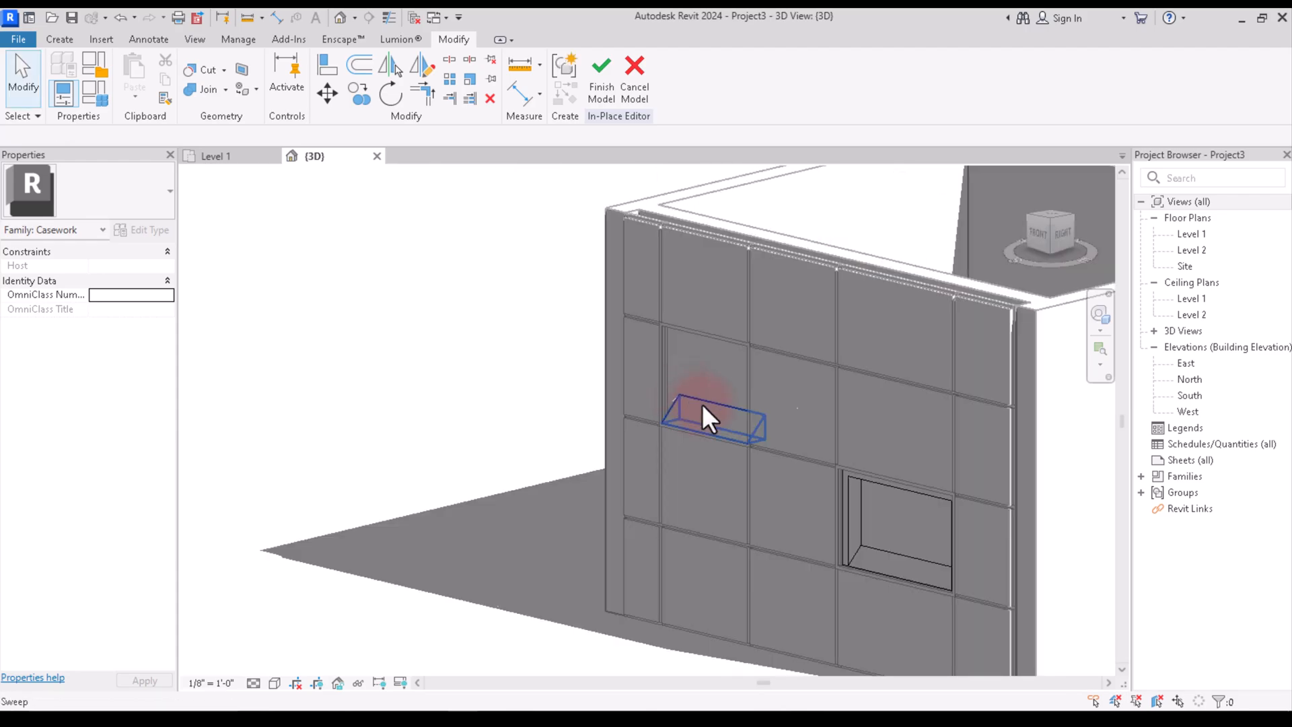
pyautogui.scroll(-3, 704, 408)
pyautogui.scroll(3, 680, 390)
pyautogui.scroll(1, 650, 336)
pyautogui.scroll(2, 649, 336)
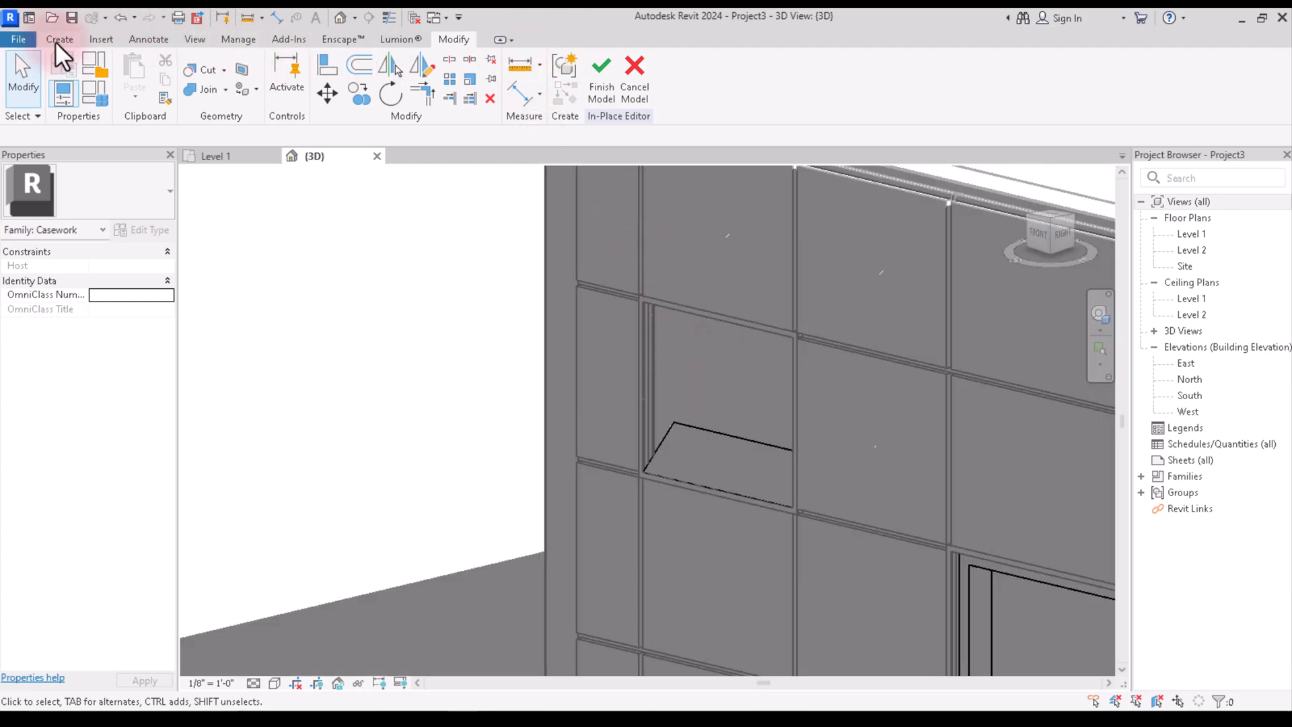
pyautogui.click(58, 41)
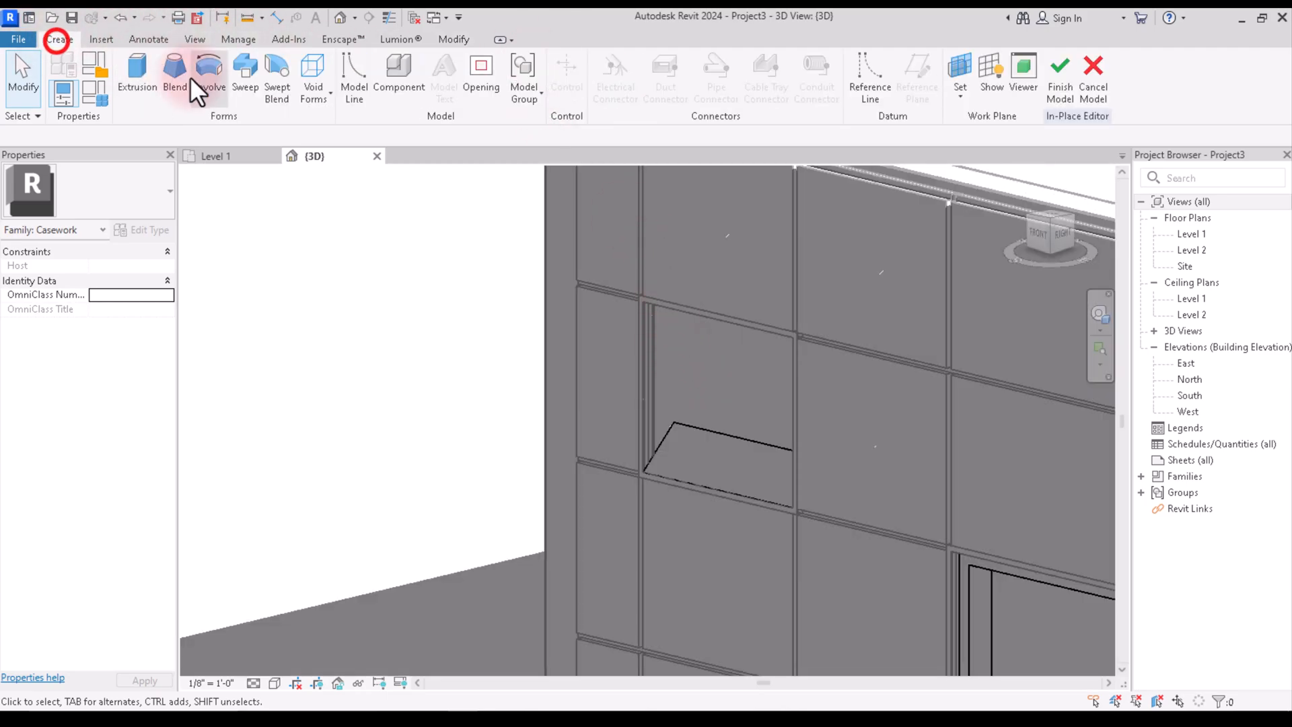
pyautogui.click(246, 79)
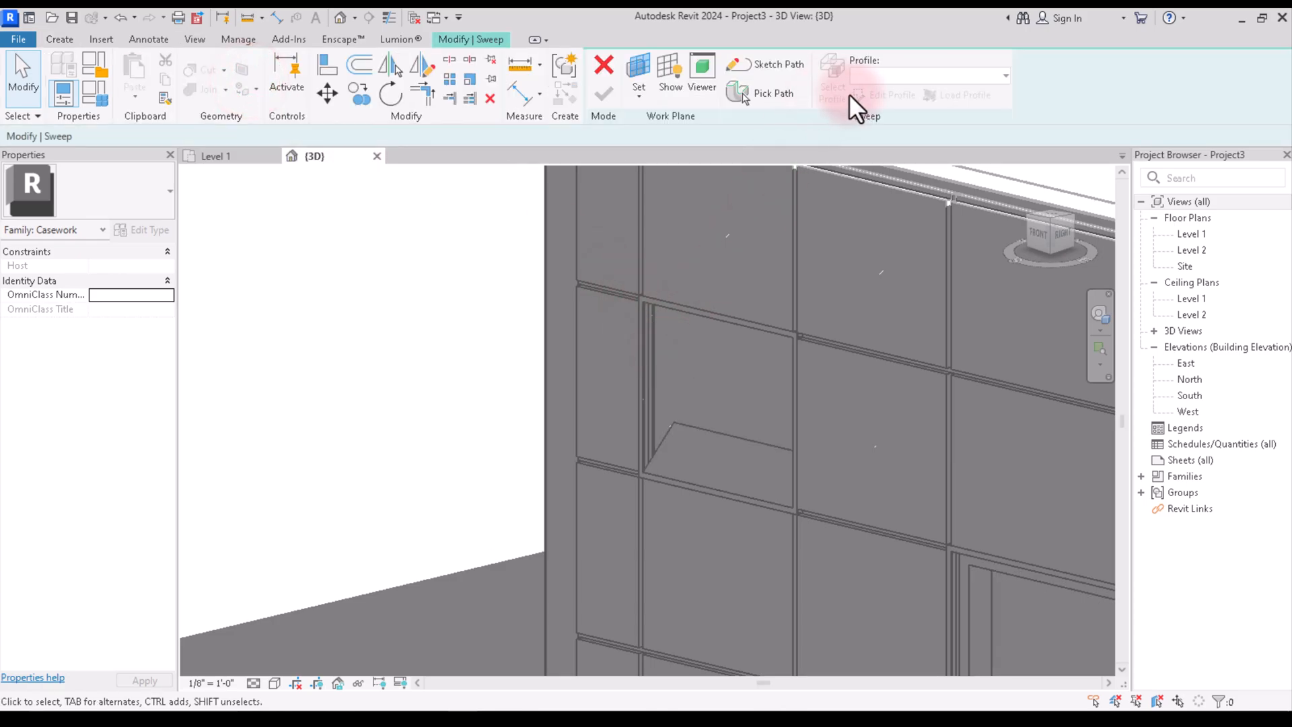
pyautogui.click(786, 95)
# Pick the vertical mullion edge on the upper-left opening's left side as the first path segment.
pyautogui.scroll(3, 688, 404)
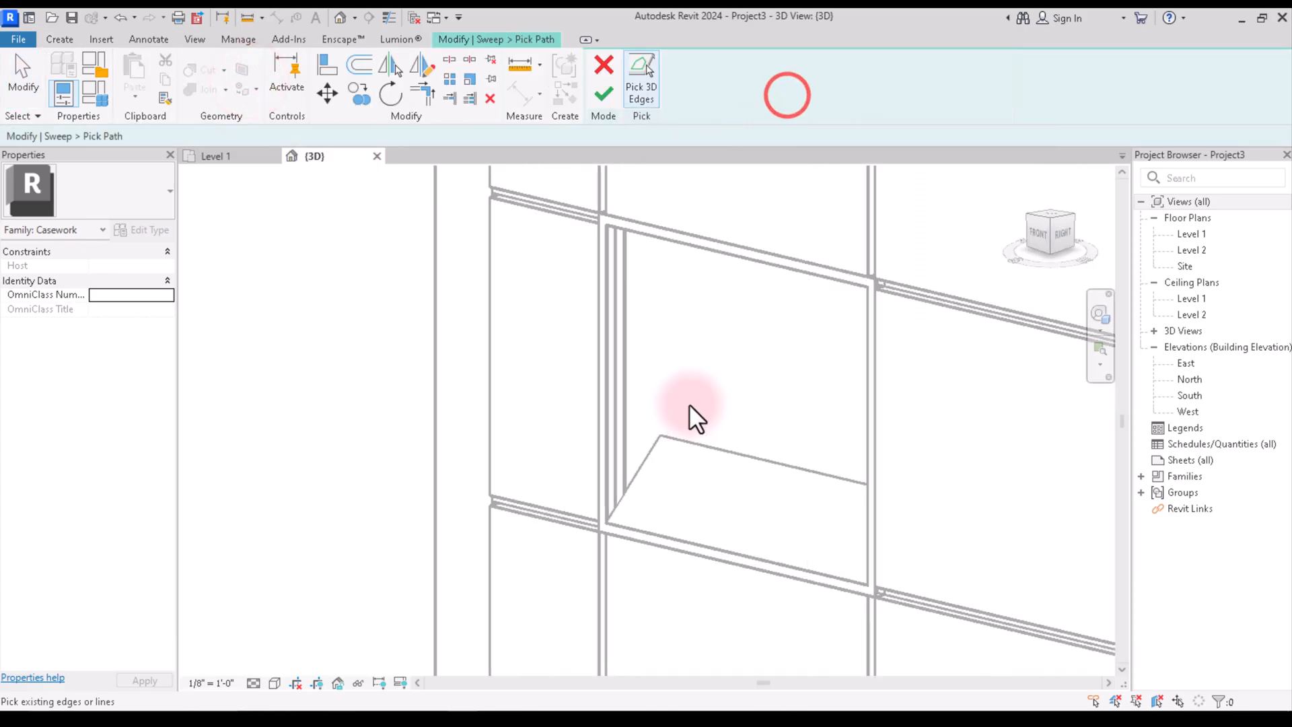
pyautogui.scroll(1, 624, 392)
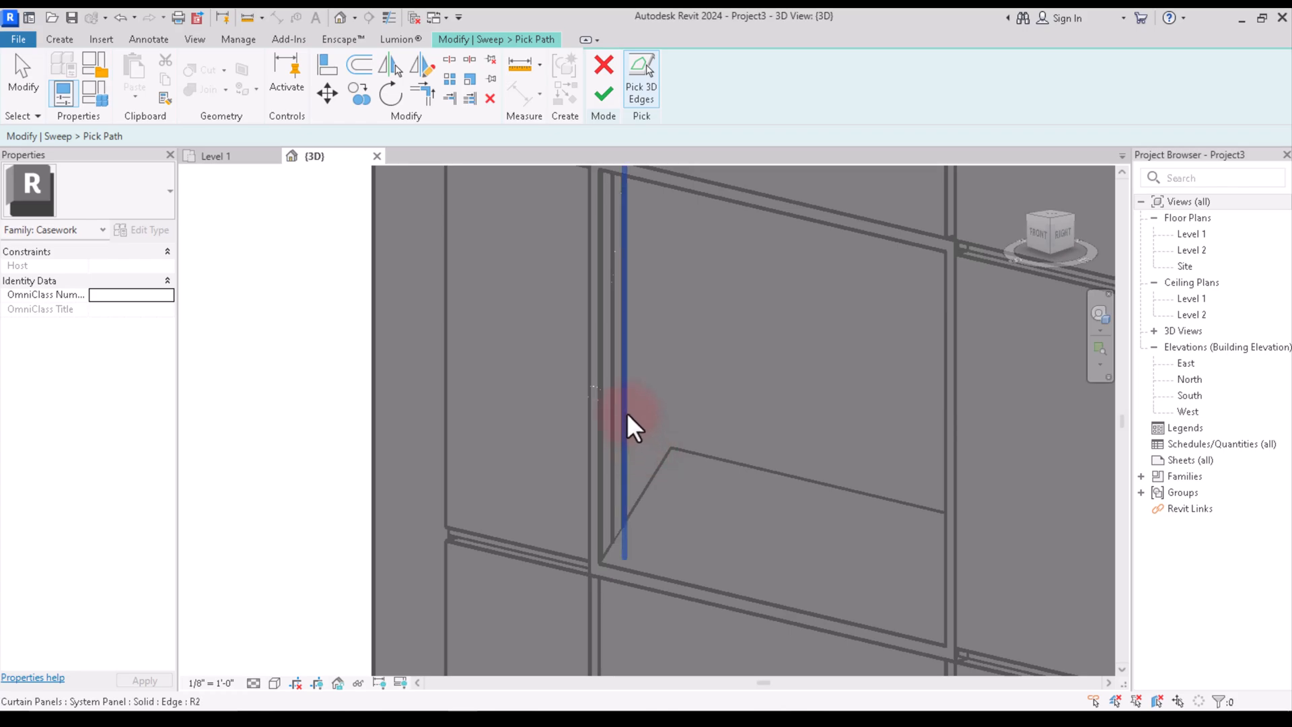
pyautogui.scroll(2, 627, 413)
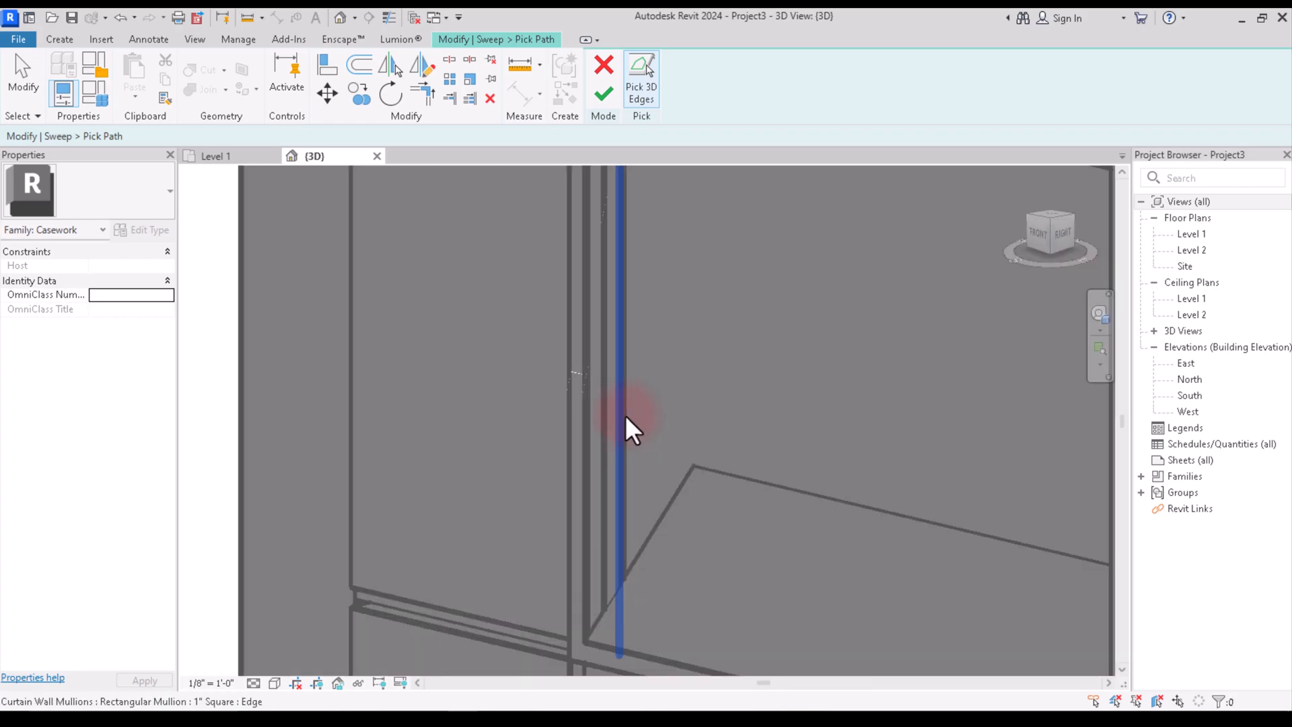
pyautogui.click(627, 415)
pyautogui.scroll(-5, 645, 474)
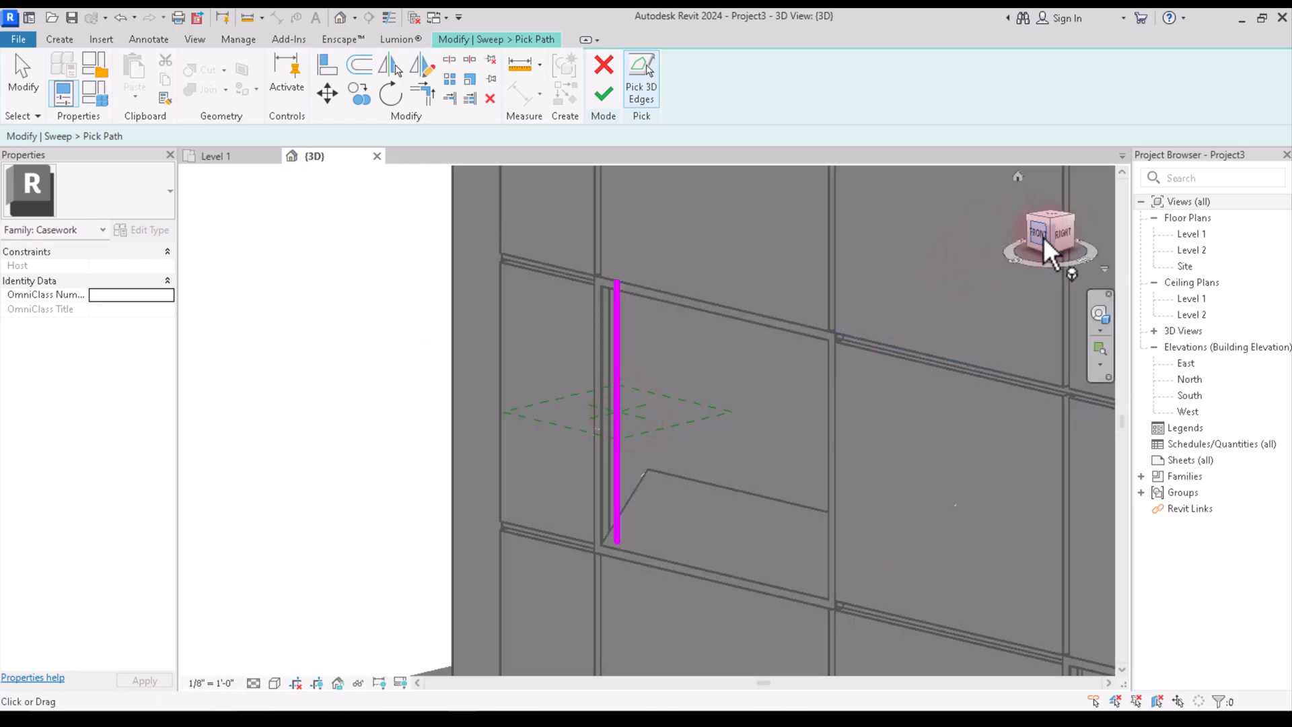
# Add the opening's top edge to the sweep path, viewing the frame from below.
pyautogui.click(1042, 237)
pyautogui.moveTo(1051, 232)
pyautogui.mouseDown()
pyautogui.moveTo(184, 178)
pyautogui.moveTo(257, 663)
pyautogui.moveTo(267, 645)
pyautogui.mouseUp()
pyautogui.scroll(6, 675, 481)
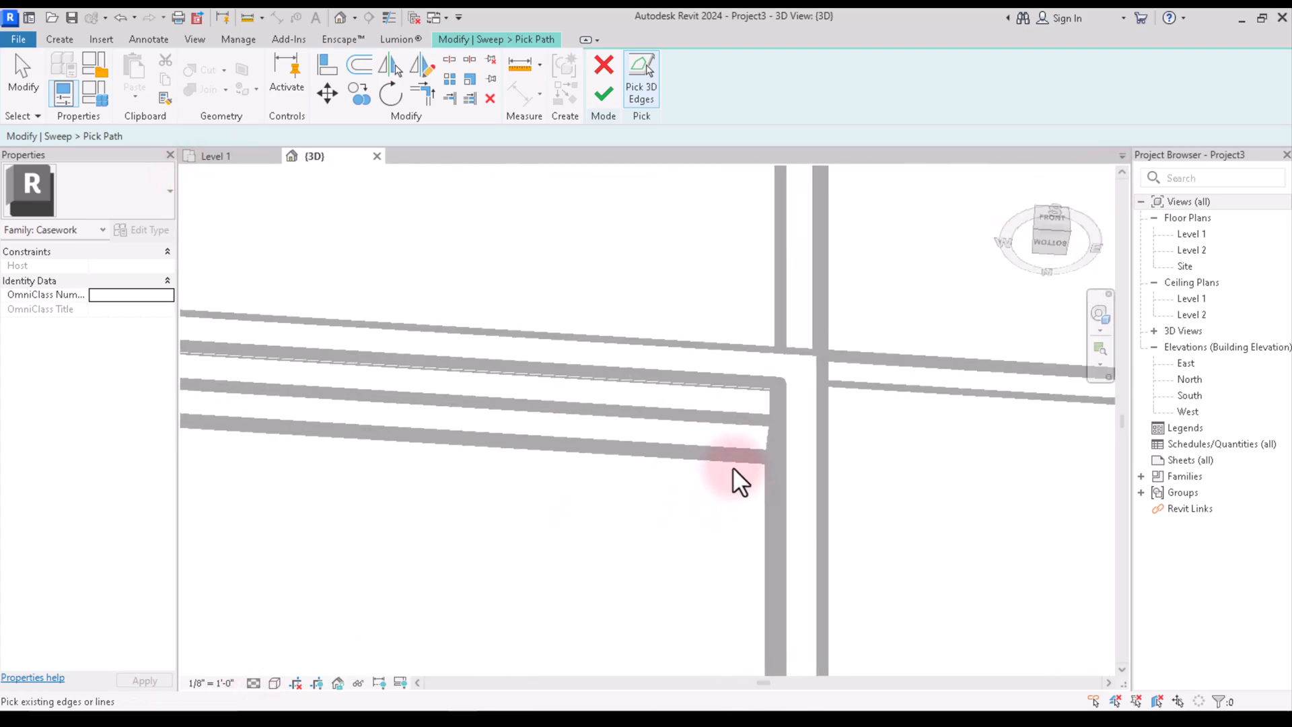
pyautogui.click(730, 457)
pyautogui.scroll(-3, 806, 380)
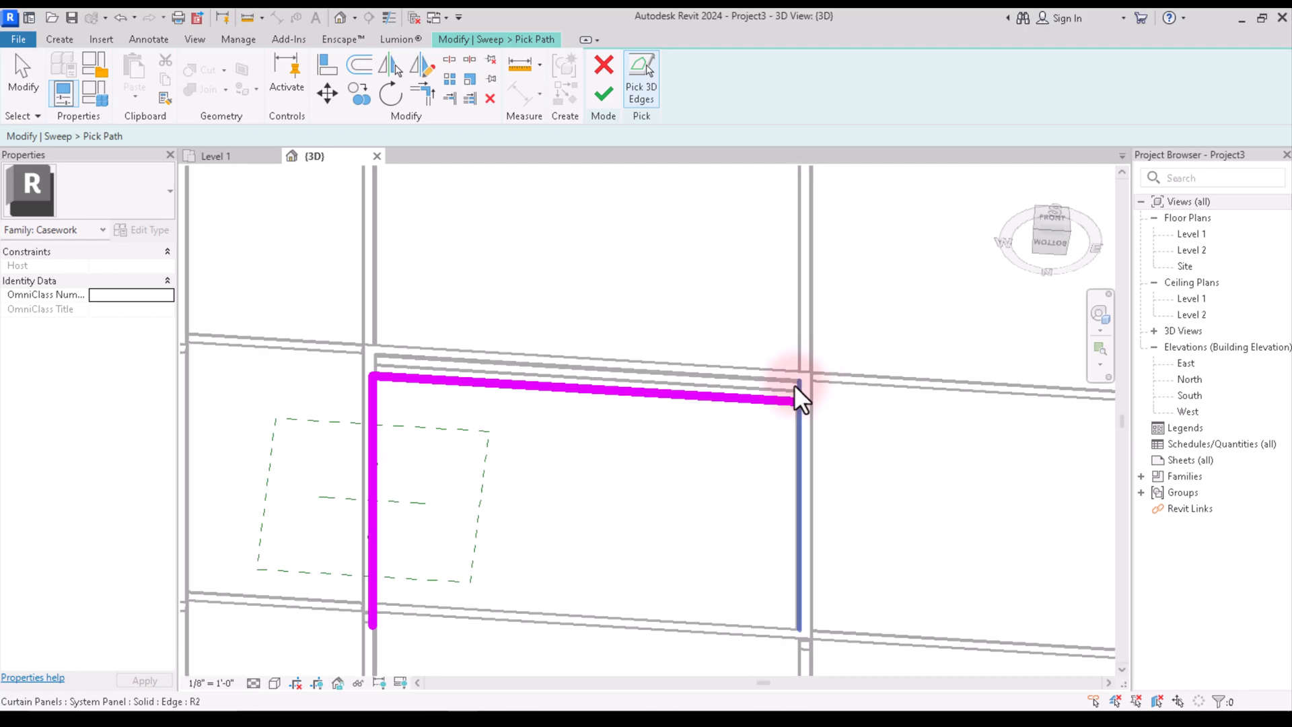
# Add the vertical edge on the opening's right side to the sweep path and finish the path.
pyautogui.moveTo(1074, 218); pyautogui.dragTo(939, 216)
pyautogui.click(936, 220)
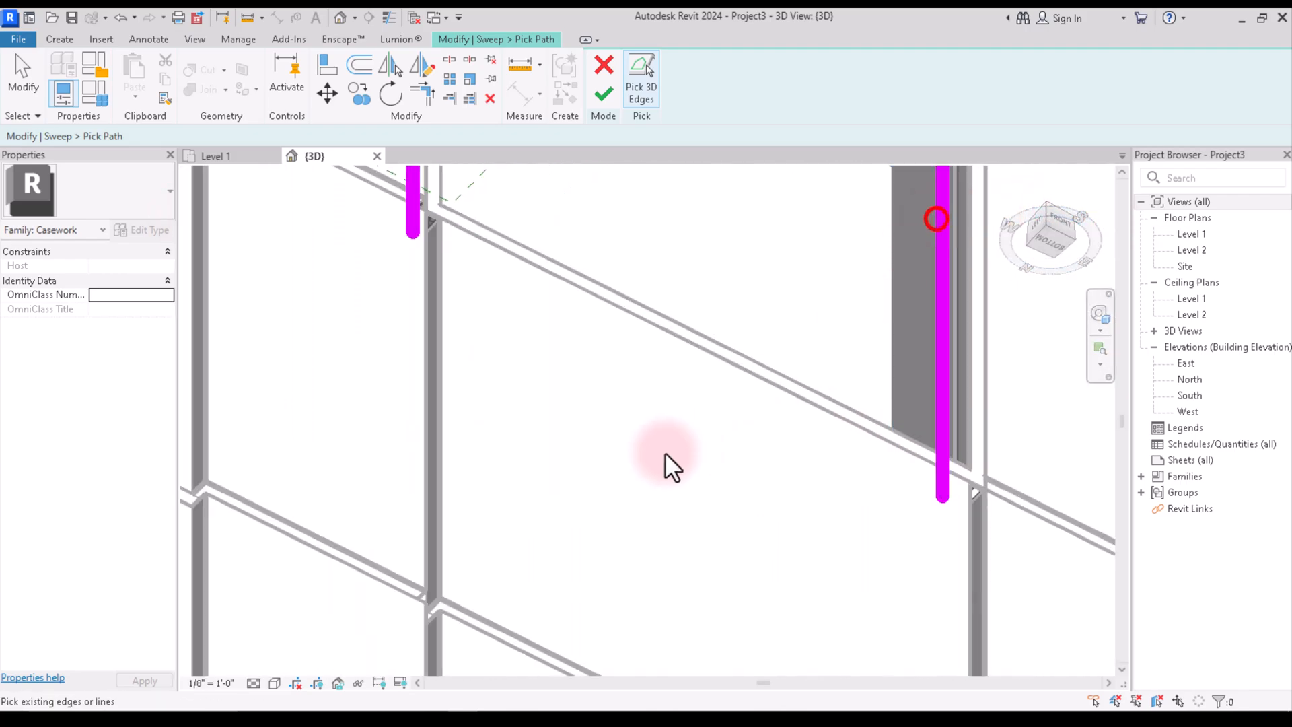
pyautogui.scroll(-5, 666, 464)
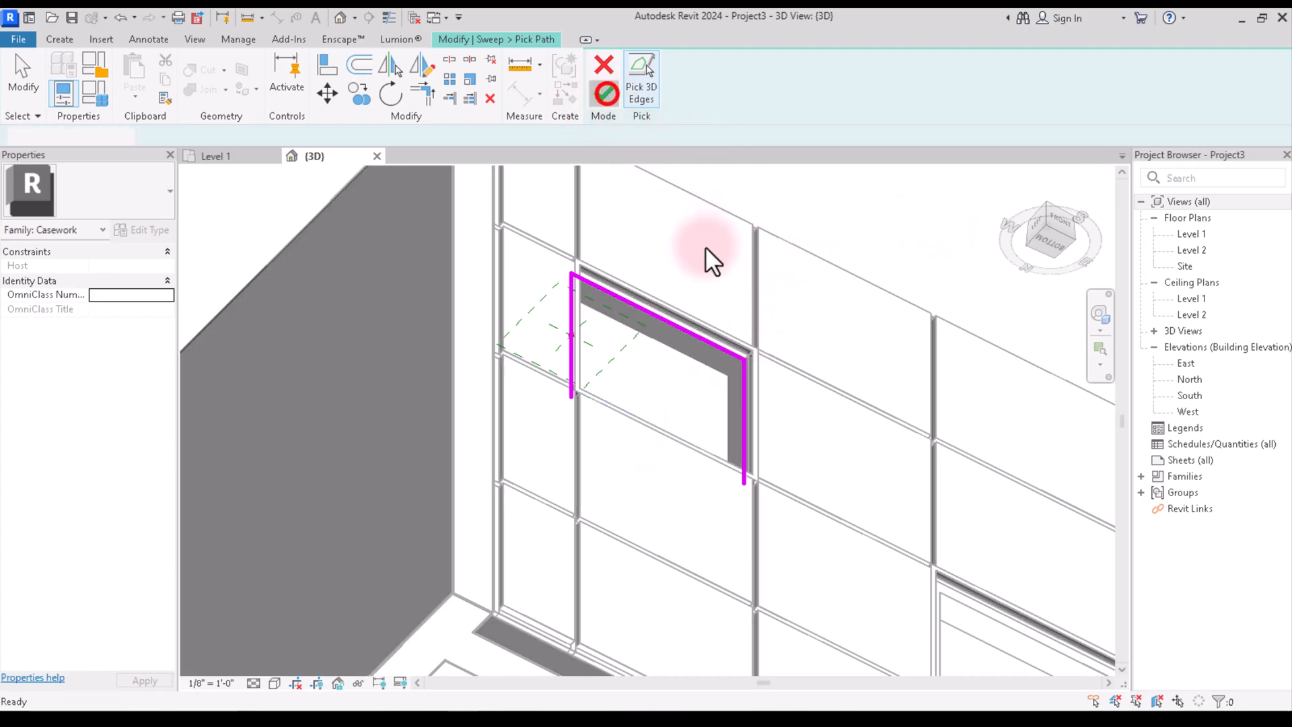
pyautogui.click(606, 93)
pyautogui.click(1036, 224)
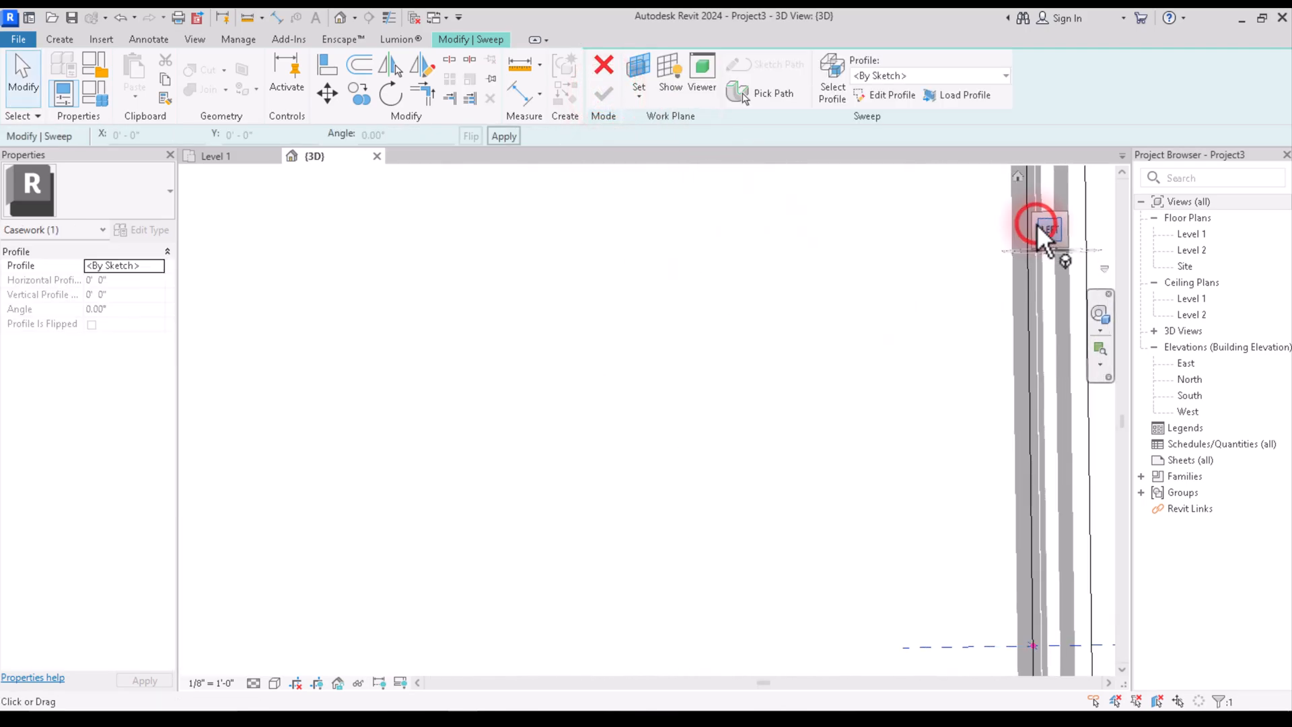
# Open the new sweep's profile for sketching and view the path's start point from the top.
pyautogui.scroll(-3, 652, 427)
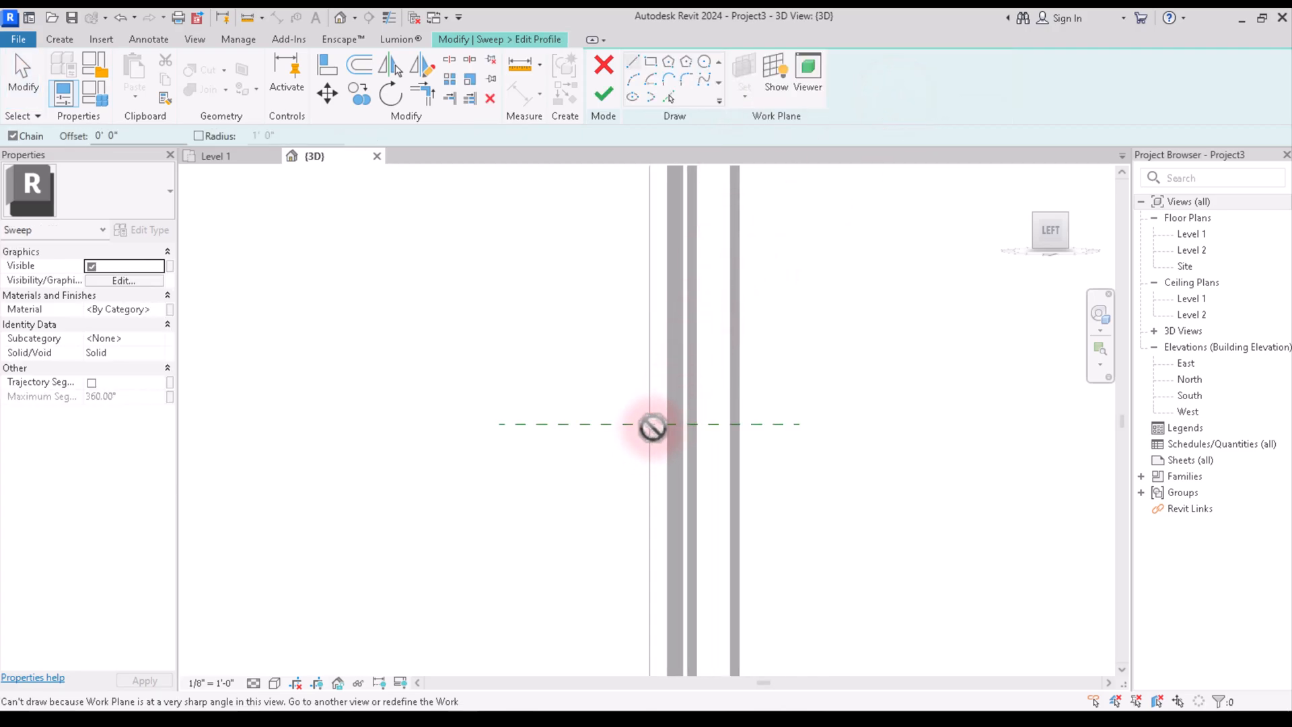
pyautogui.click(1078, 220)
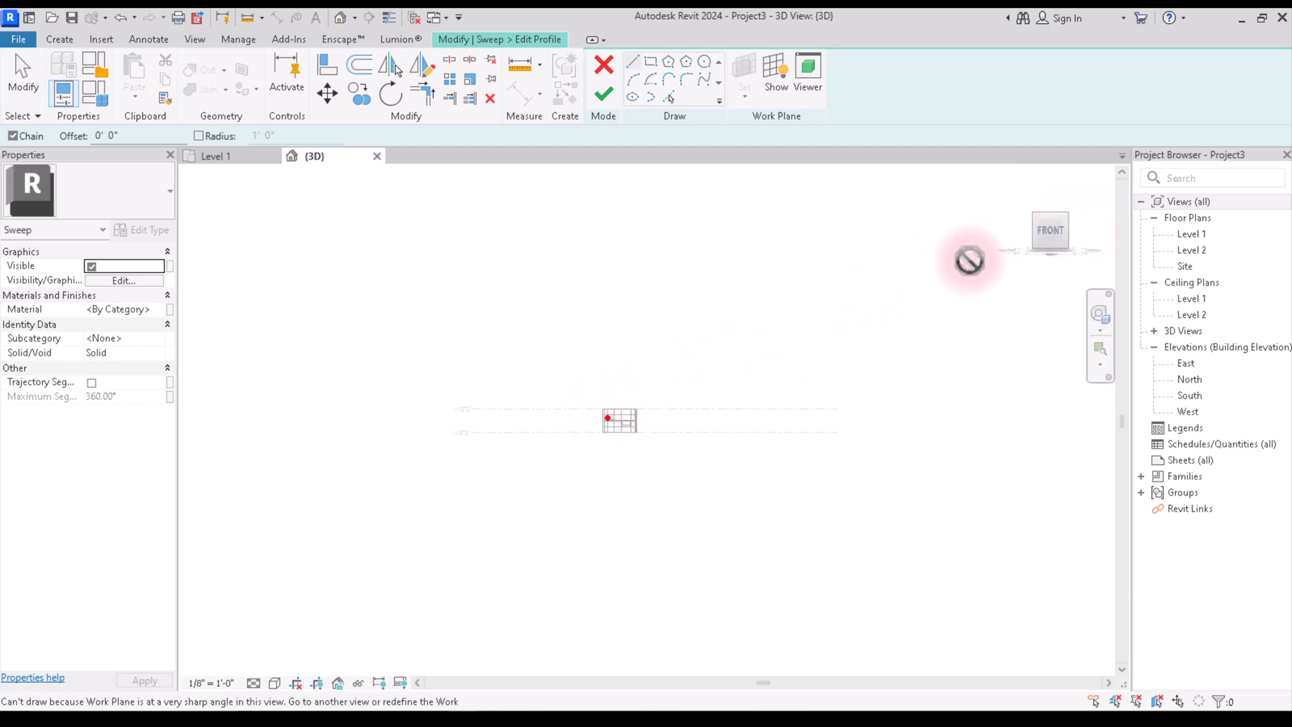
pyautogui.click(1076, 229)
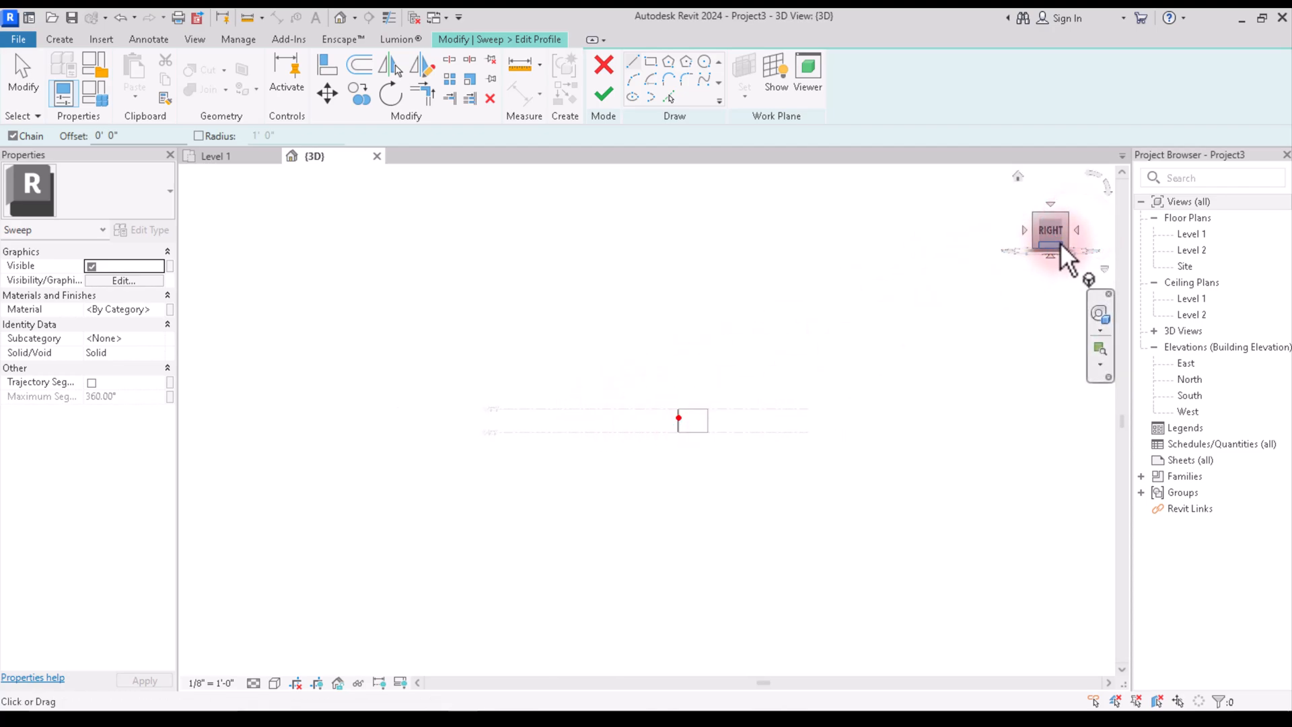
pyautogui.click(1076, 230)
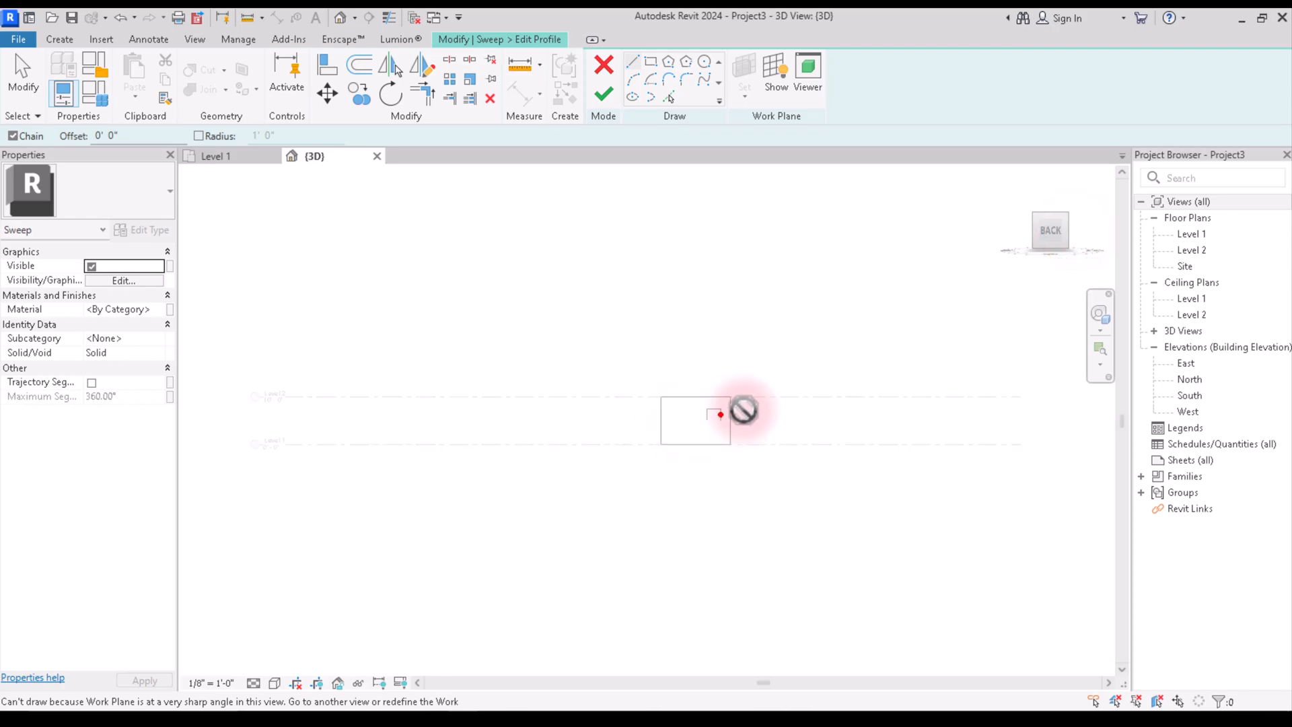
pyautogui.click(1049, 202)
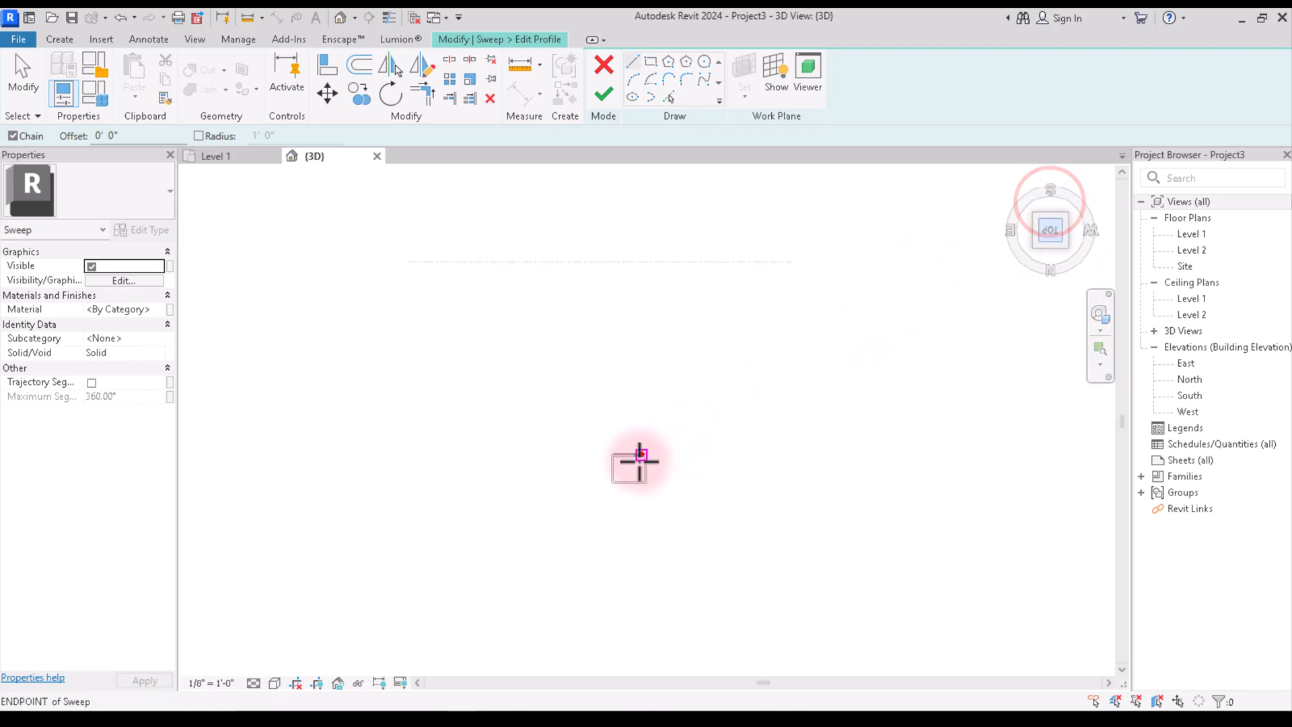
pyautogui.scroll(6, 672, 461)
pyautogui.scroll(5, 764, 502)
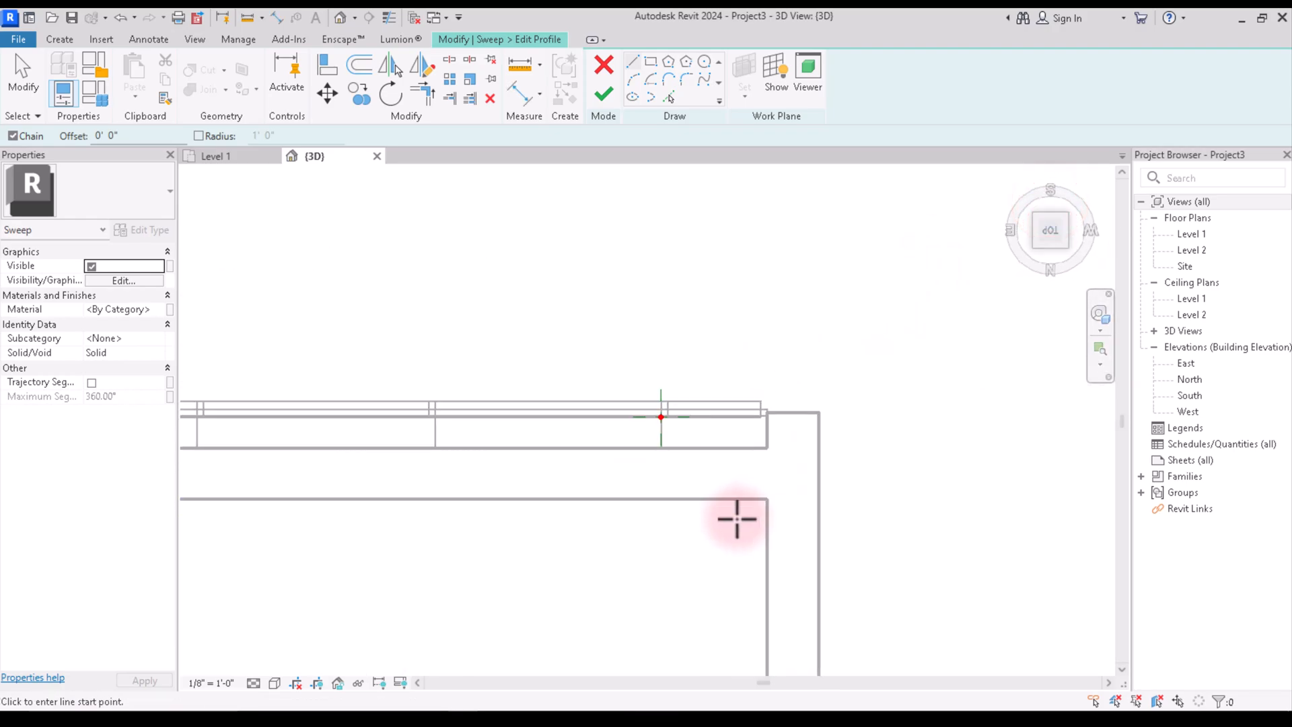
pyautogui.scroll(3, 660, 394)
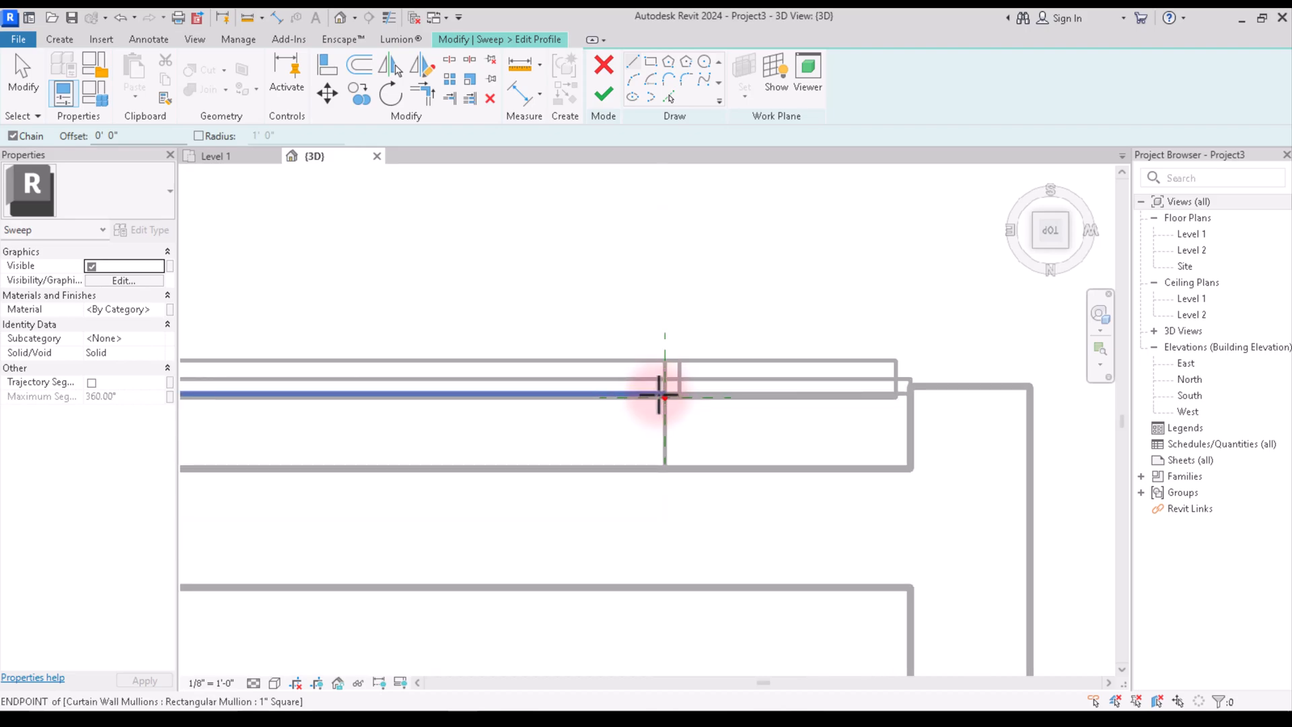
# Draw a rectangular profile from the path's start point to the back edge of the frame depth, and finish the profile and the sweep.
pyautogui.click(665, 397)
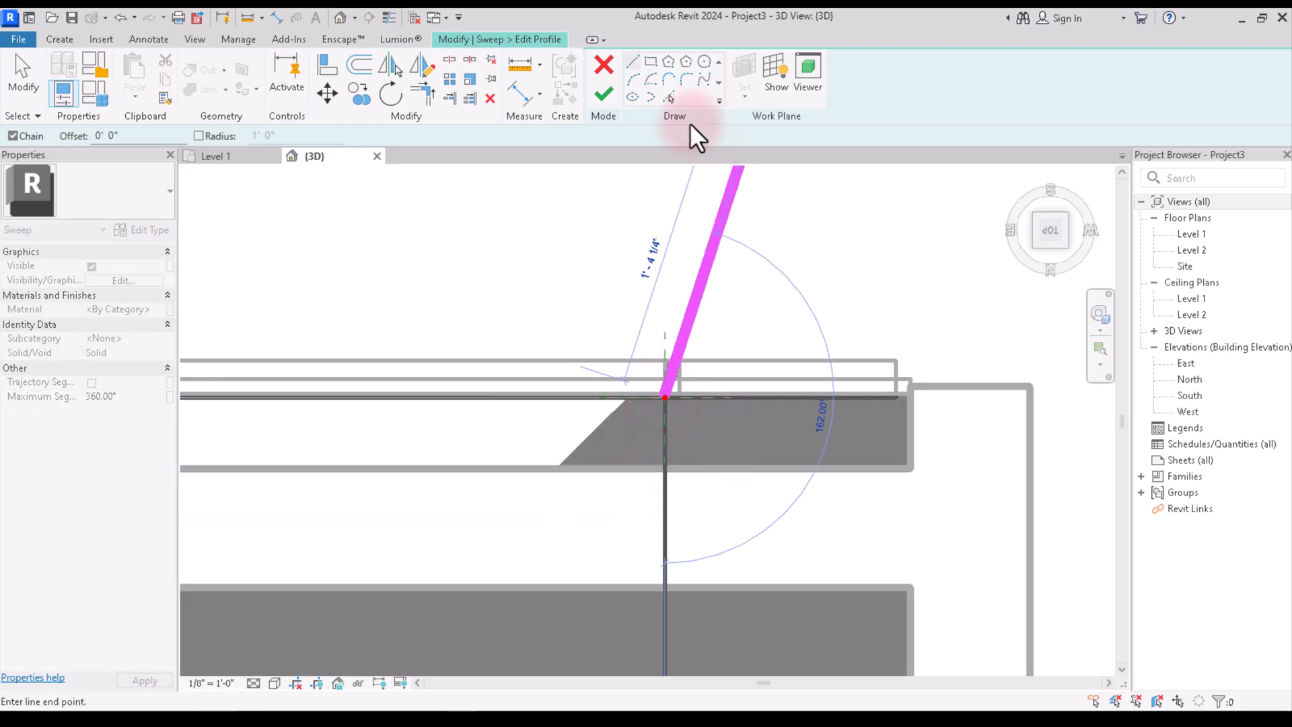
pyautogui.click(650, 61)
pyautogui.click(664, 397)
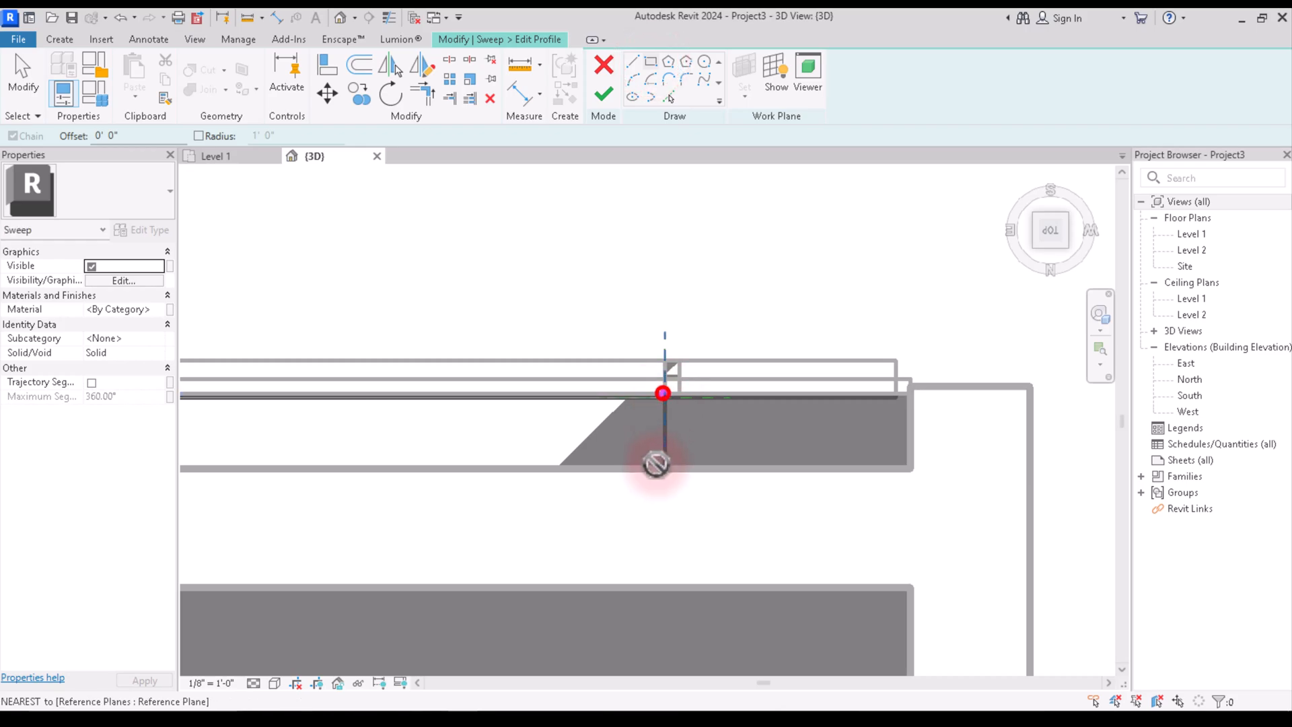
pyautogui.click(620, 464)
pyautogui.click(604, 95)
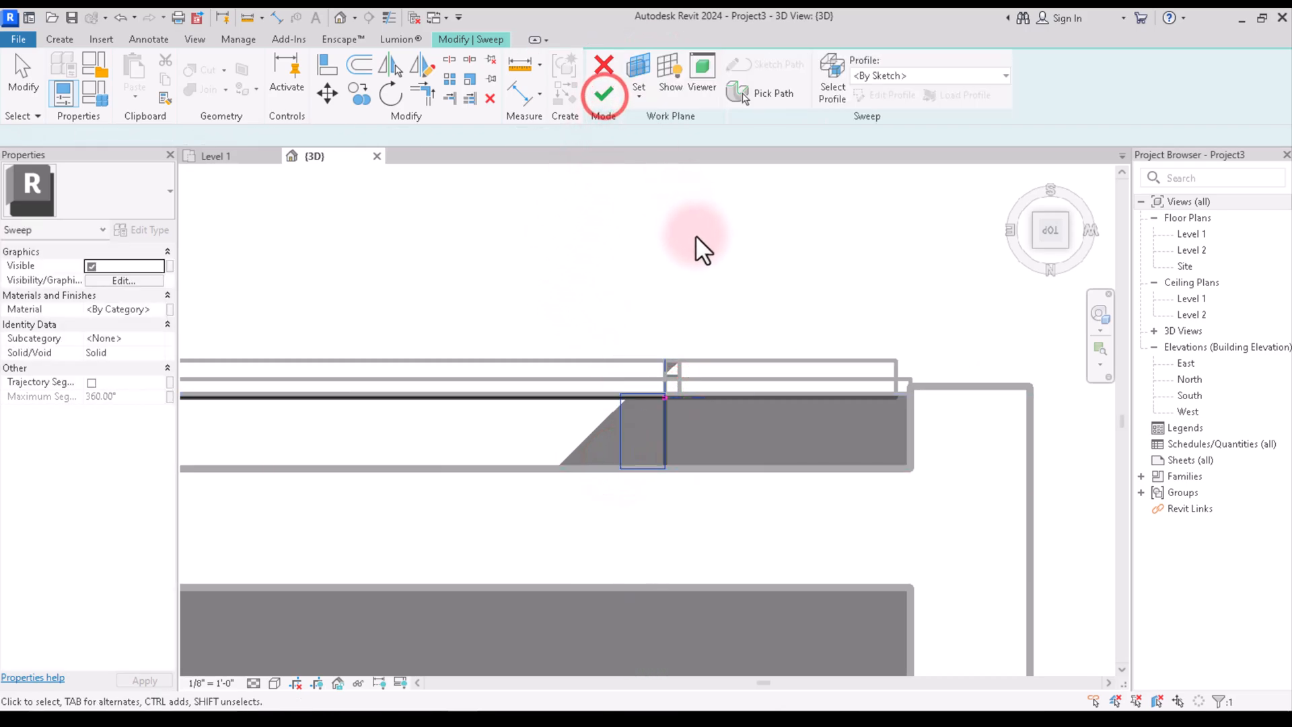
pyautogui.click(604, 95)
pyautogui.click(604, 93)
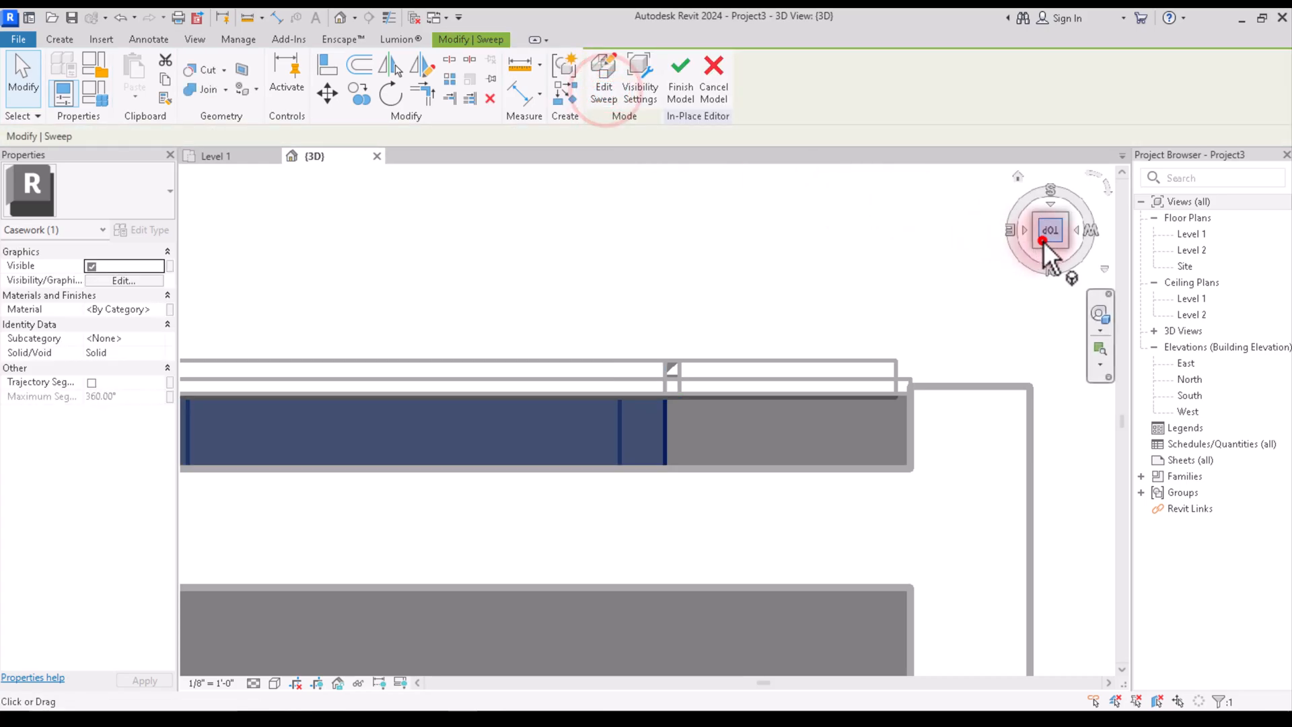
pyautogui.click(1042, 241)
pyautogui.click(1017, 177)
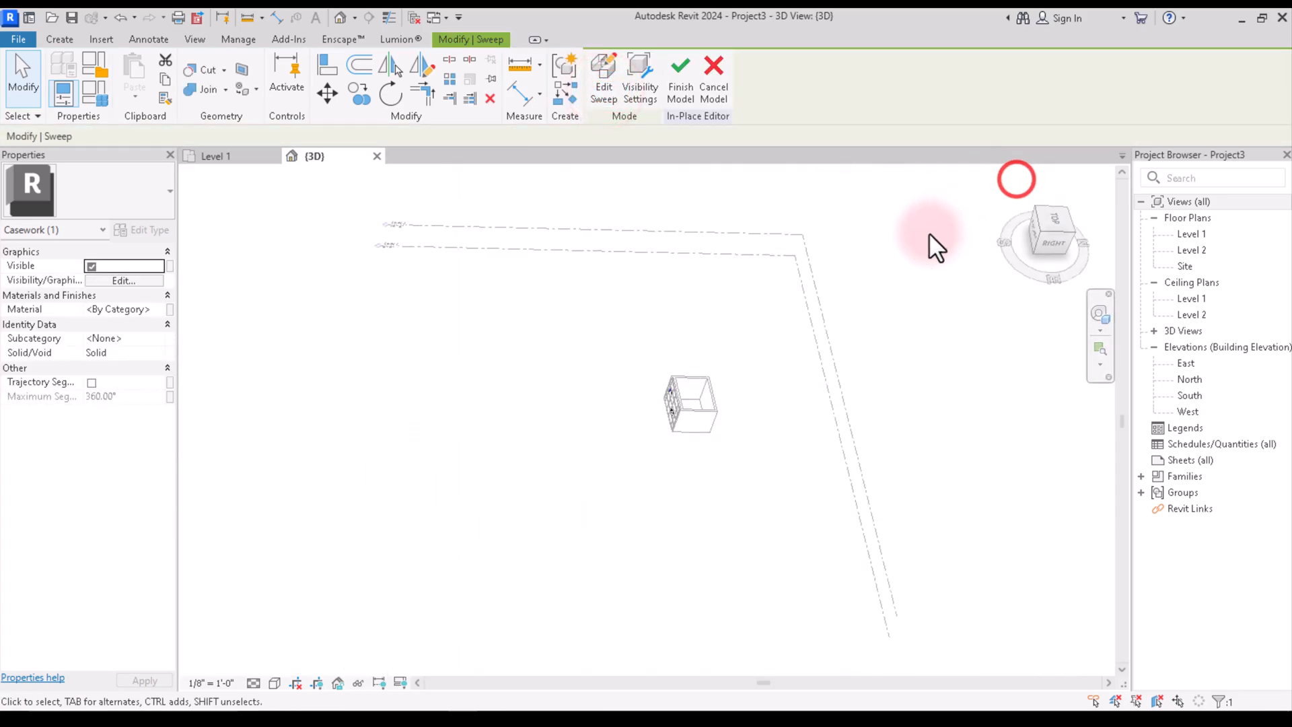
pyautogui.scroll(10, 669, 306)
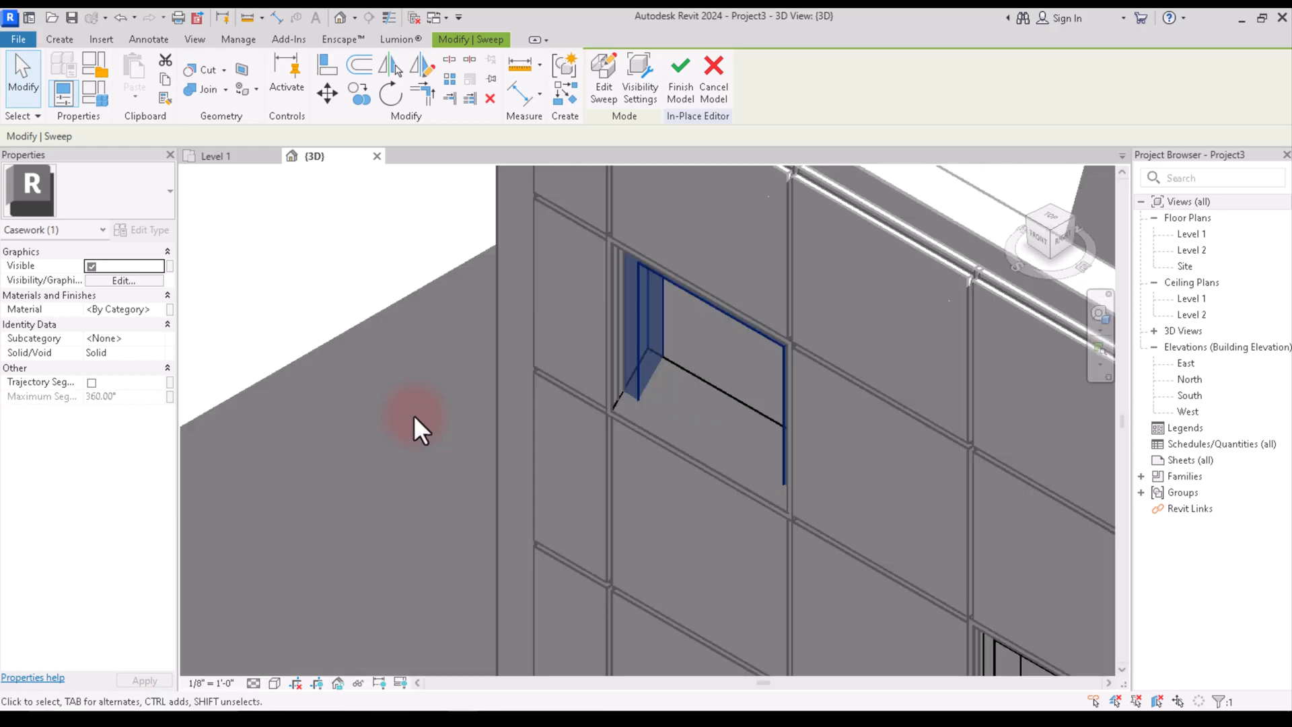
pyautogui.click(413, 414)
# Join the upper-left opening's frame sweep with its sloped sill sweep.
pyautogui.scroll(-2, 703, 441)
pyautogui.scroll(2, 606, 393)
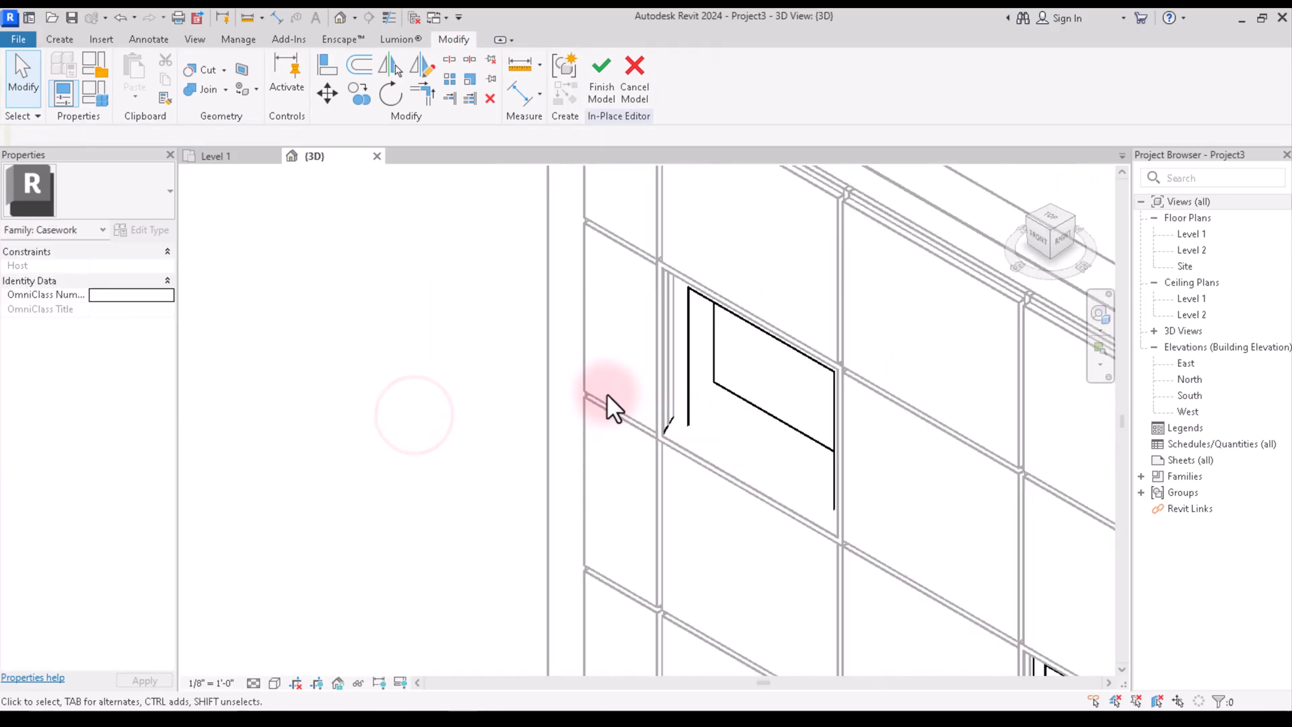
pyautogui.hotkey('ctrl', 'z')
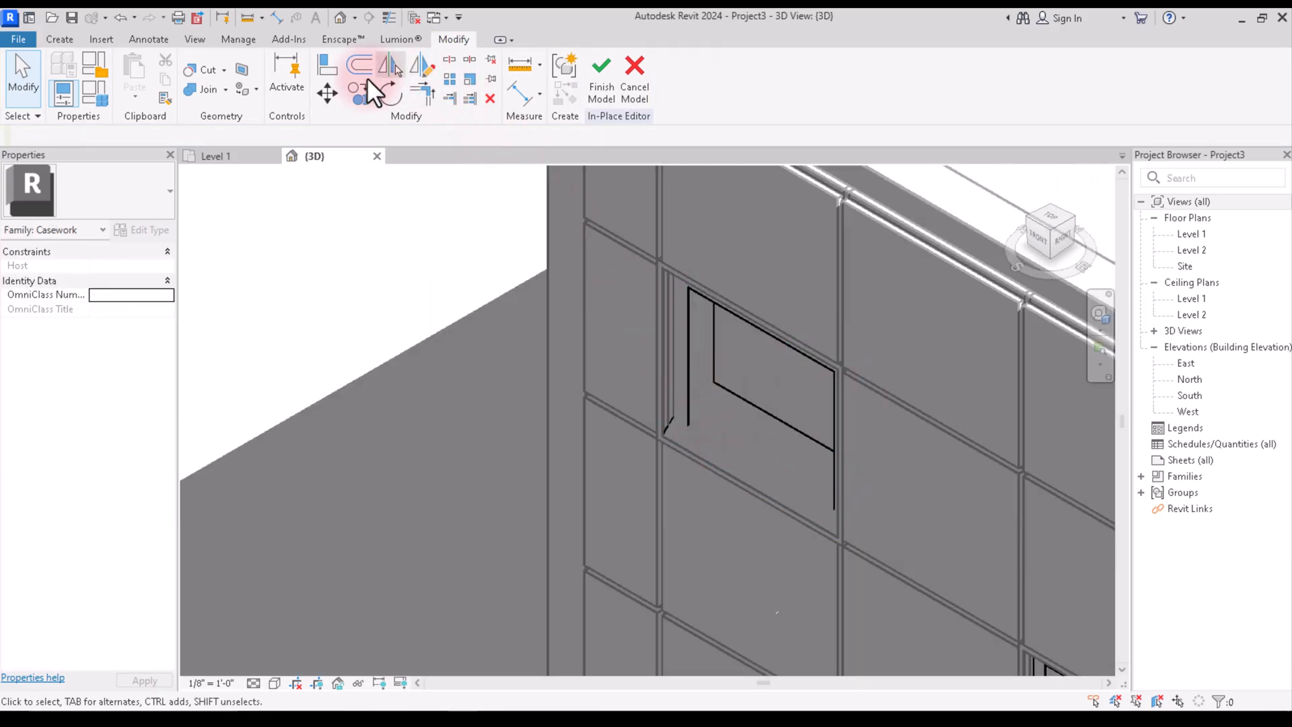
pyautogui.click(209, 88)
pyautogui.click(752, 406)
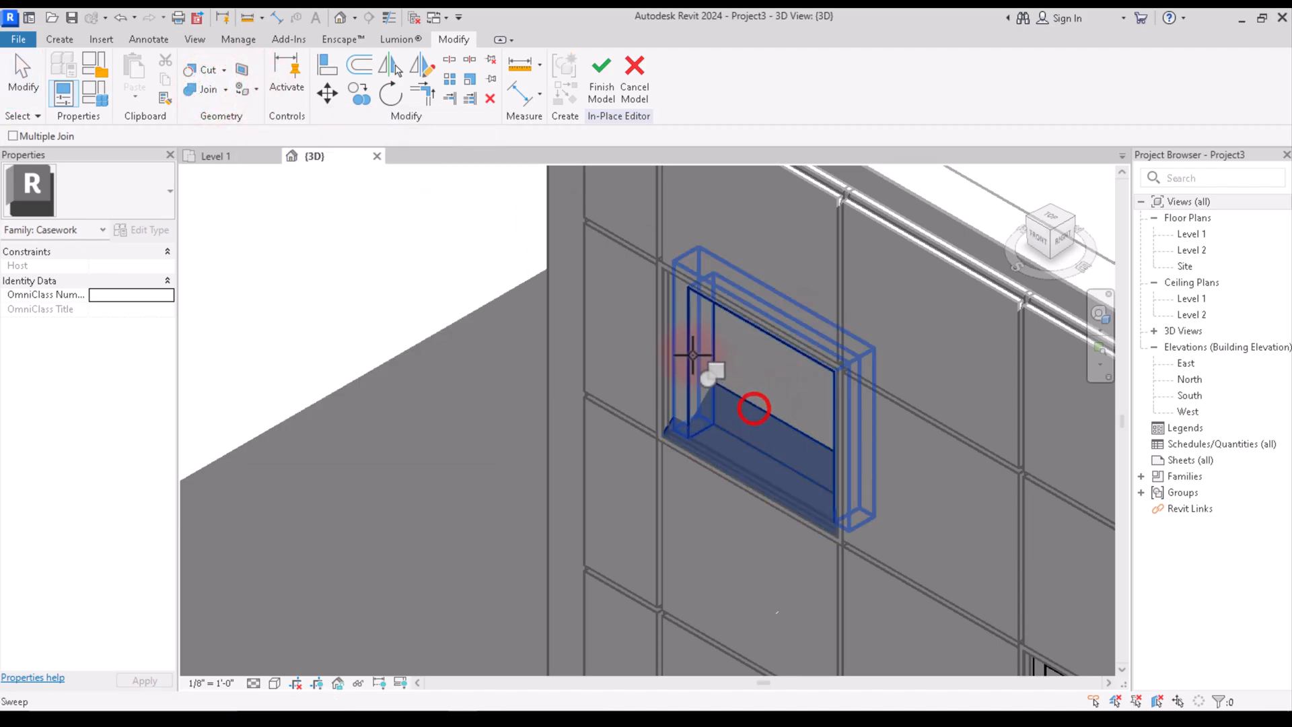
pyautogui.scroll(-5, 649, 533)
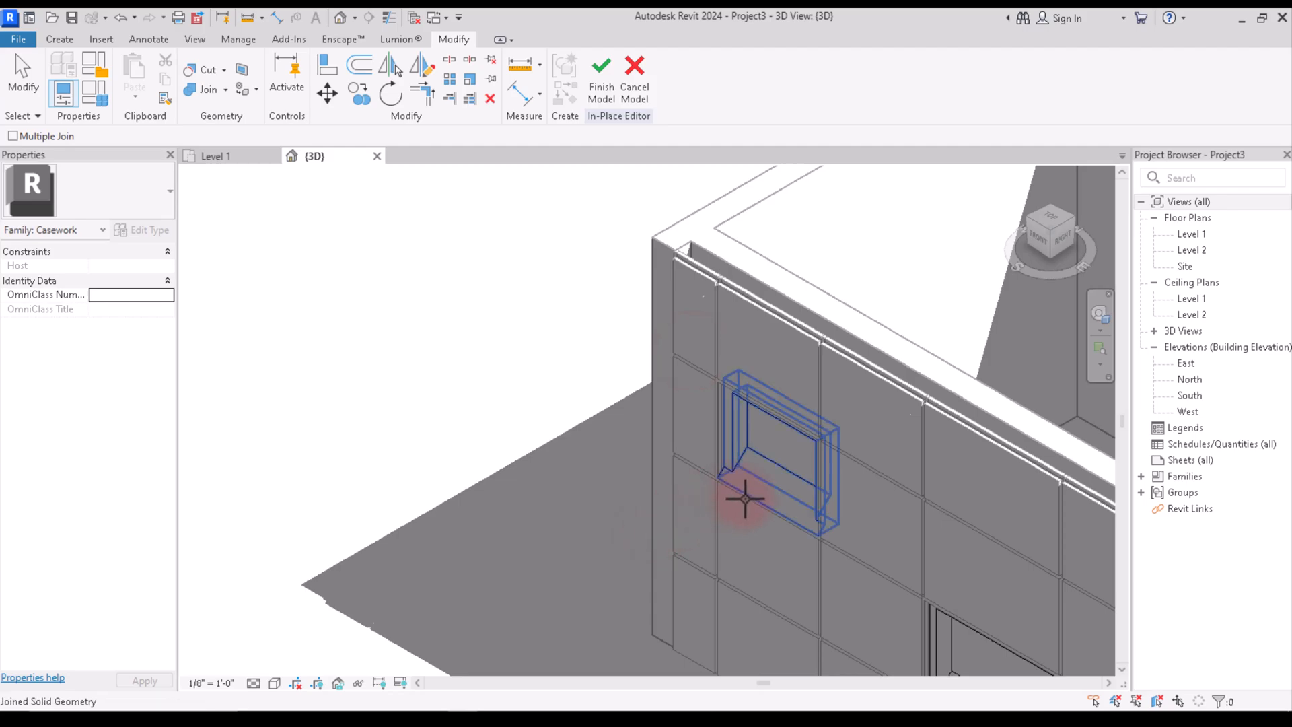
pyautogui.scroll(5, 767, 491)
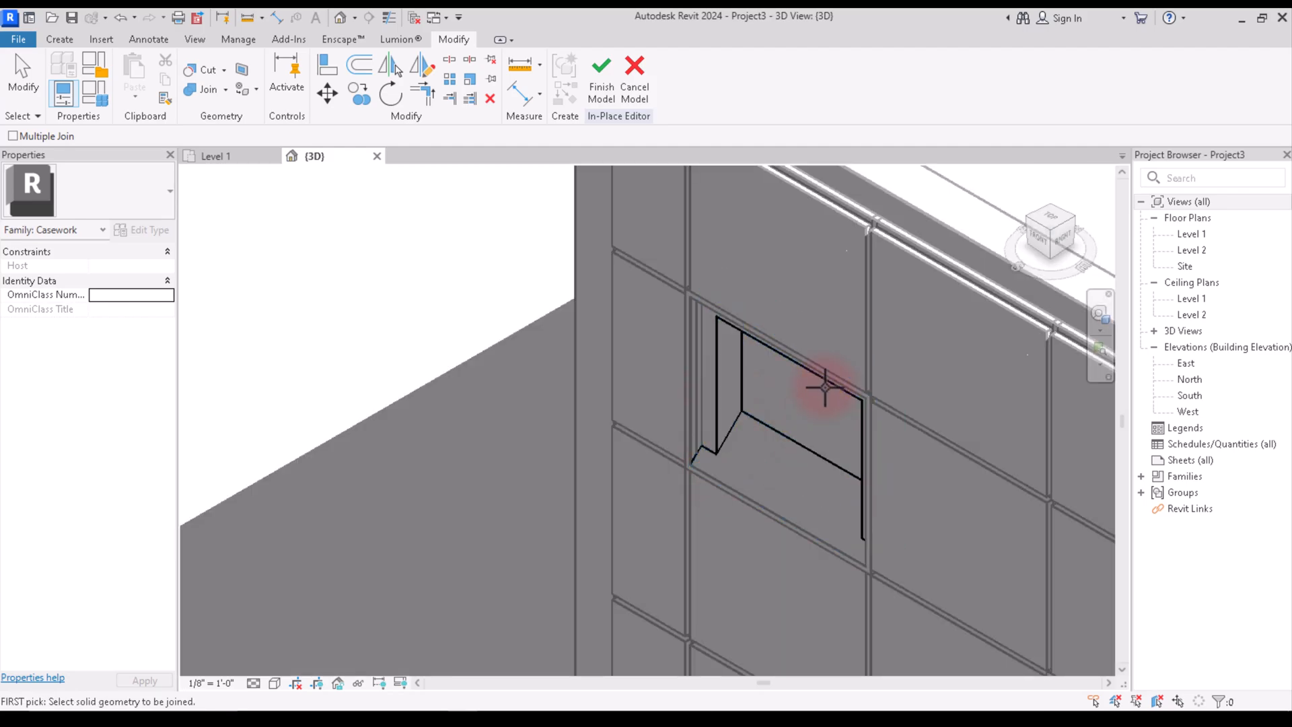
pyautogui.rightClick(796, 215)
pyautogui.click(818, 223)
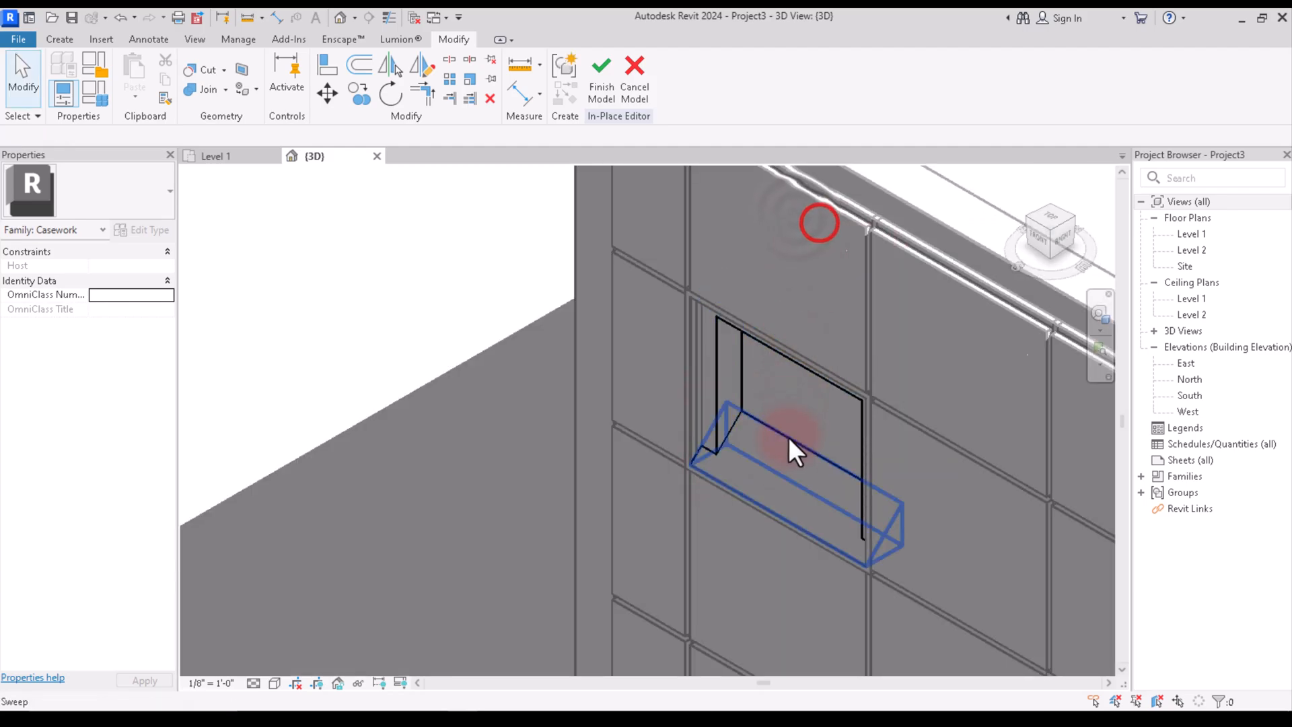
# Open the upper-left opening's sill sweep for editing and set the view's visual style to Wireframe.
pyautogui.click(788, 438)
pyautogui.click(605, 77)
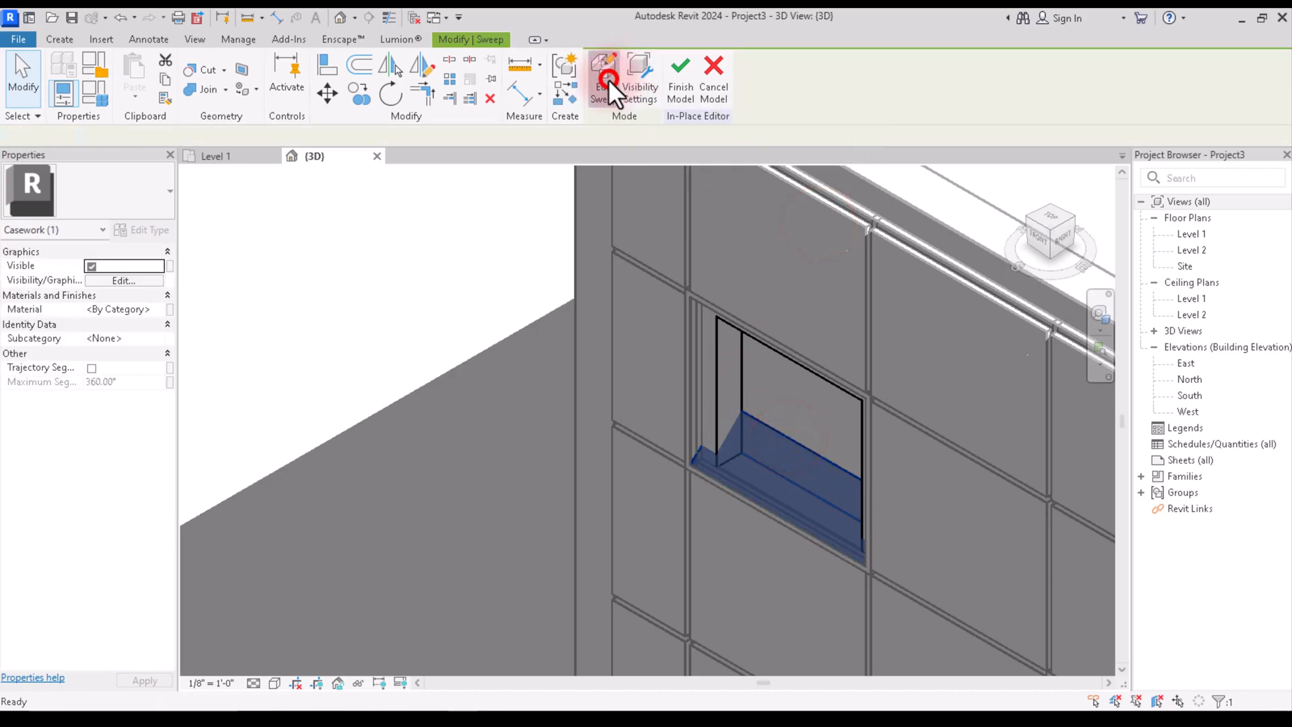
pyautogui.click(752, 497)
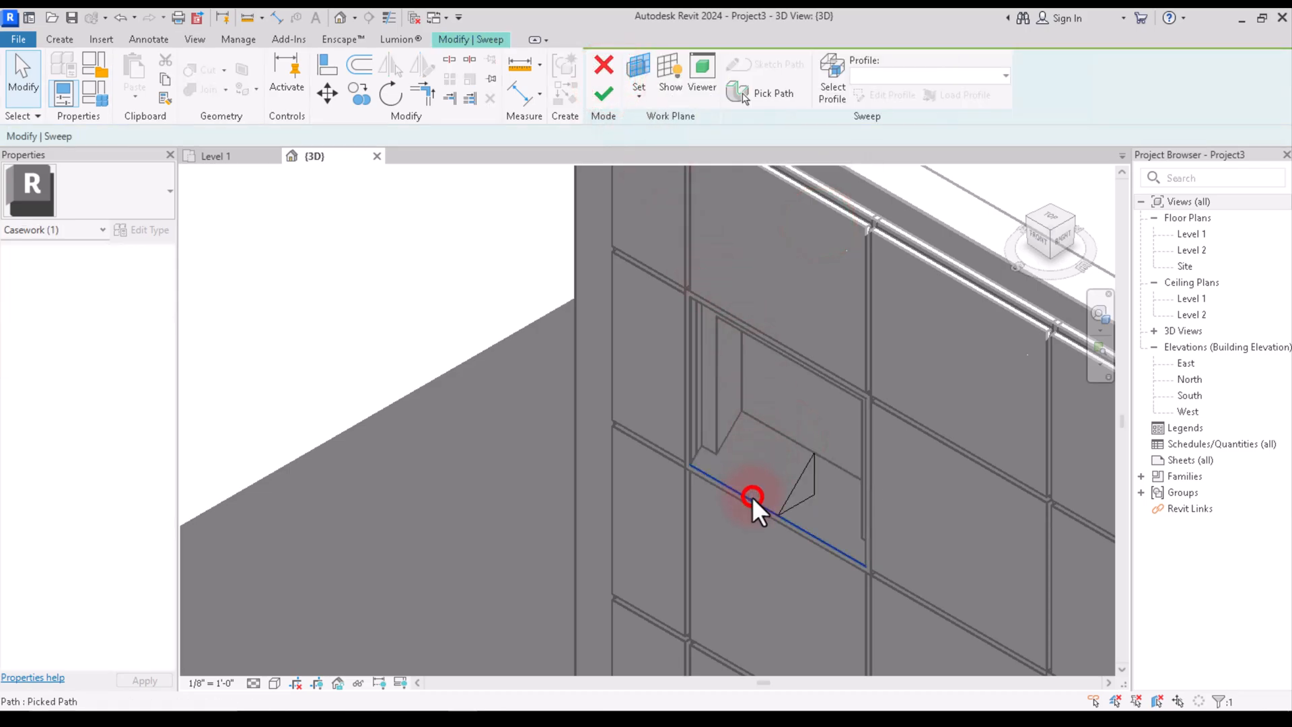
pyautogui.click(274, 682)
pyautogui.click(305, 587)
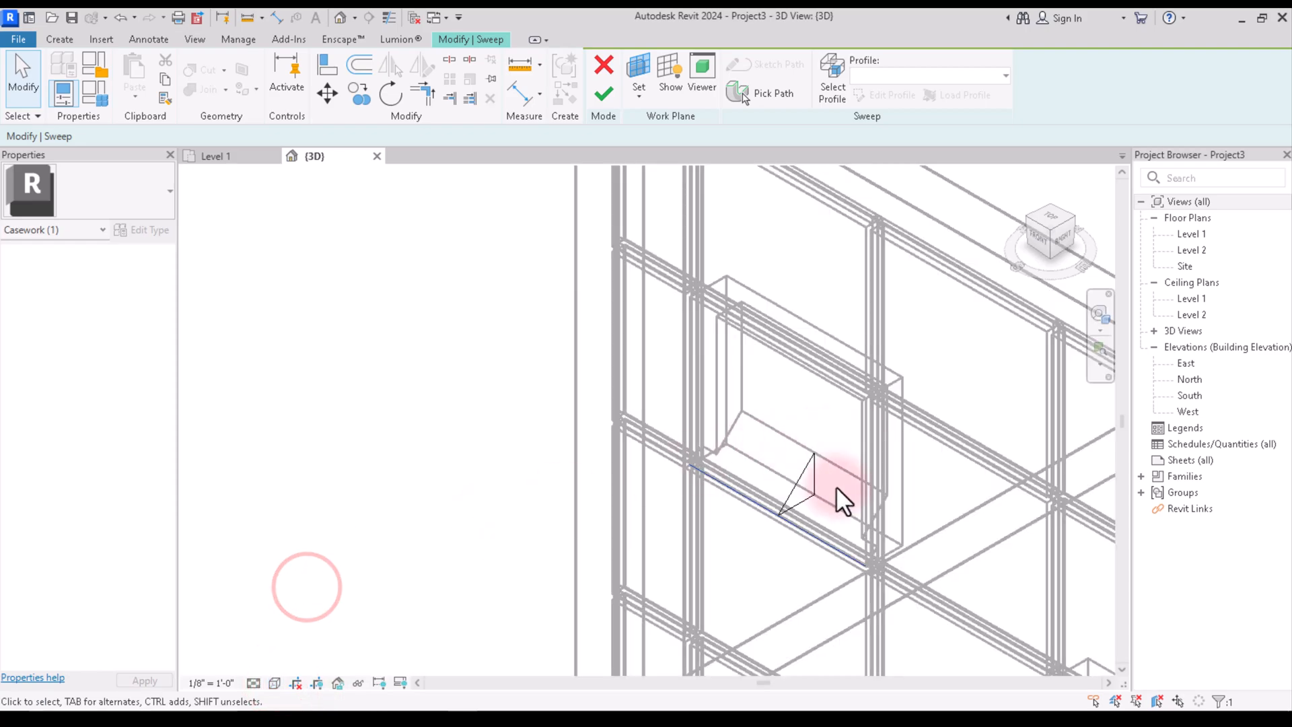
# Replace the sill sweep's path with the parallel mullion edge set further back, delete the old front path line and finish the path.
pyautogui.scroll(2, 807, 486)
pyautogui.scroll(2, 686, 475)
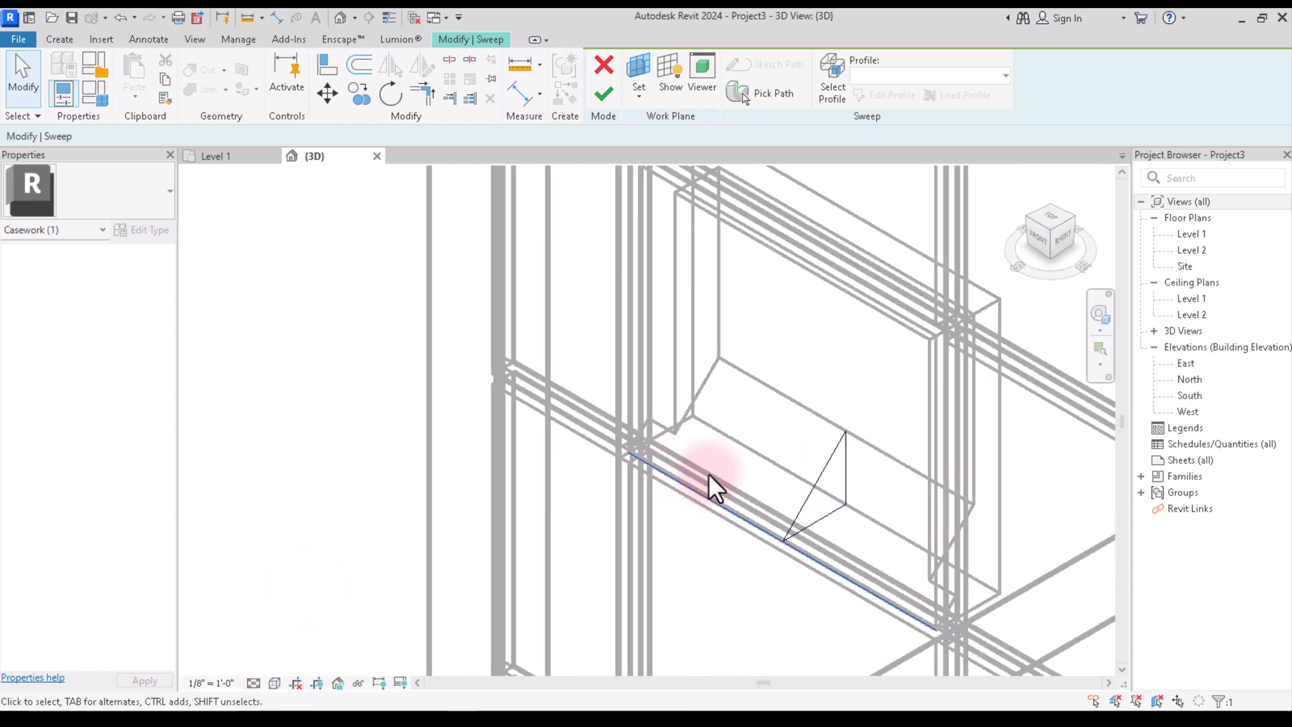
pyautogui.click(779, 91)
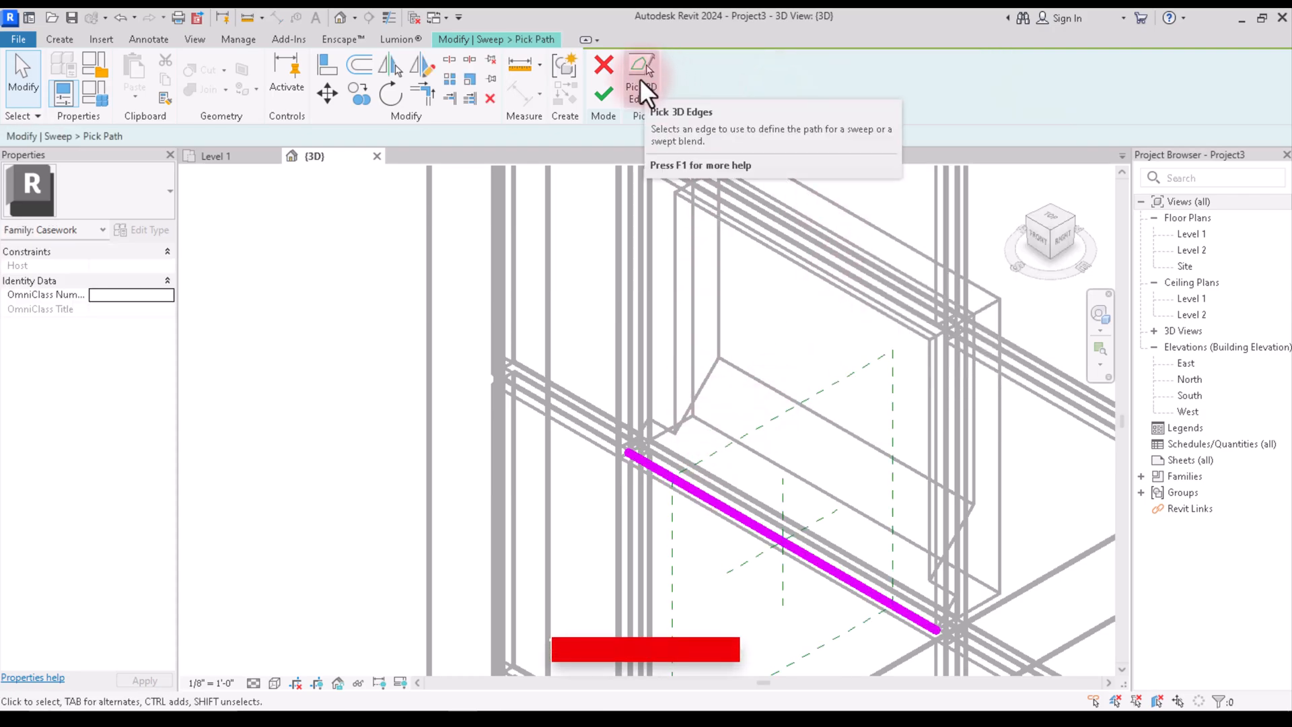
pyautogui.click(746, 518)
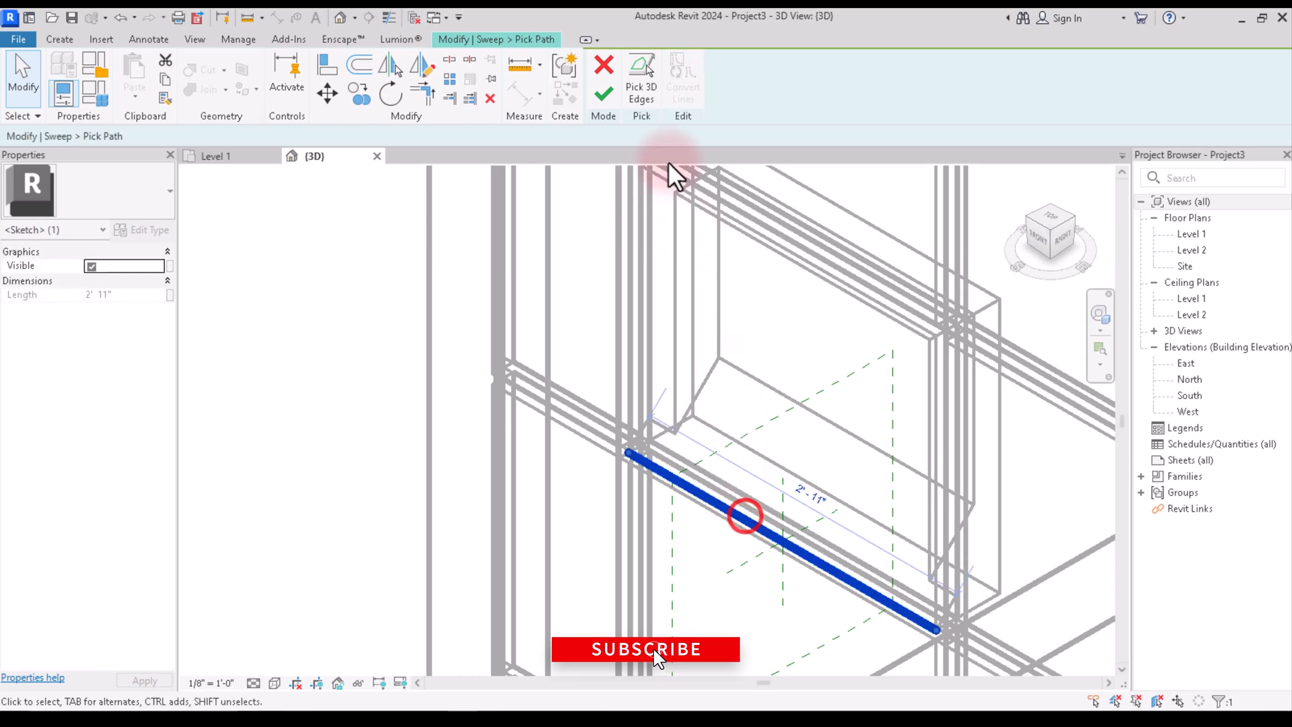
pyautogui.click(638, 87)
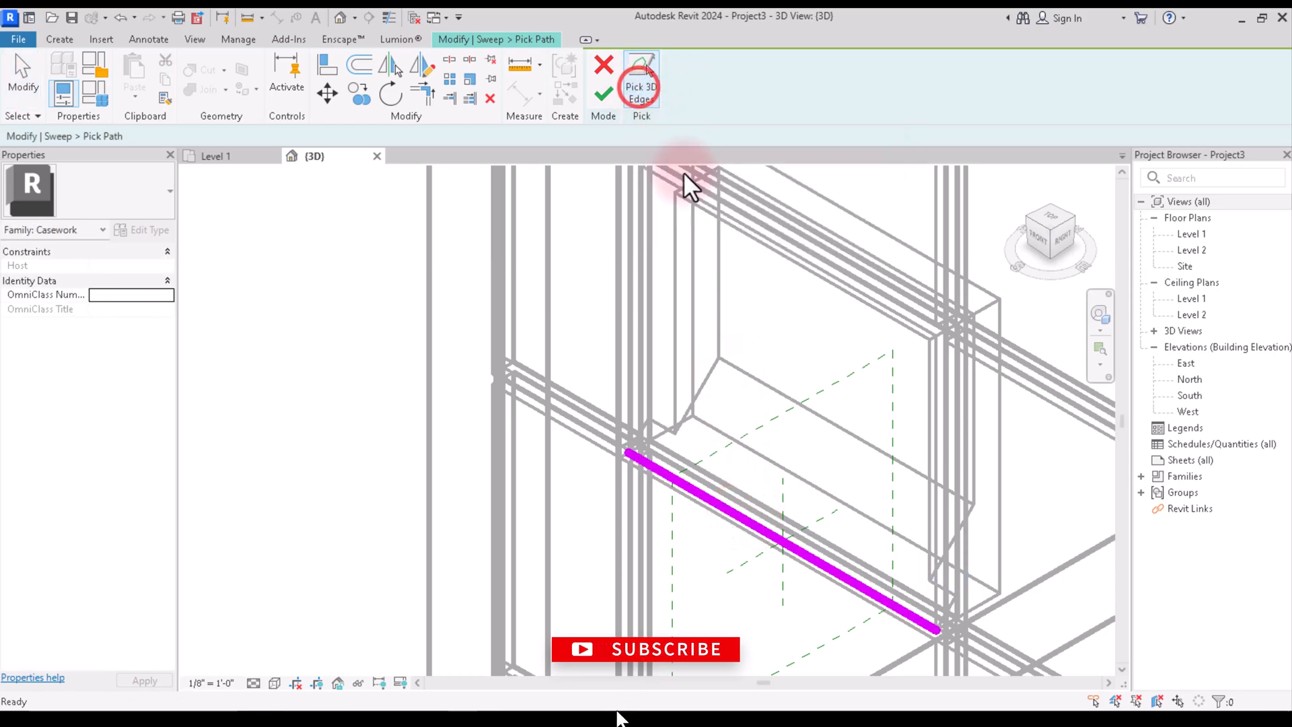
pyautogui.click(744, 496)
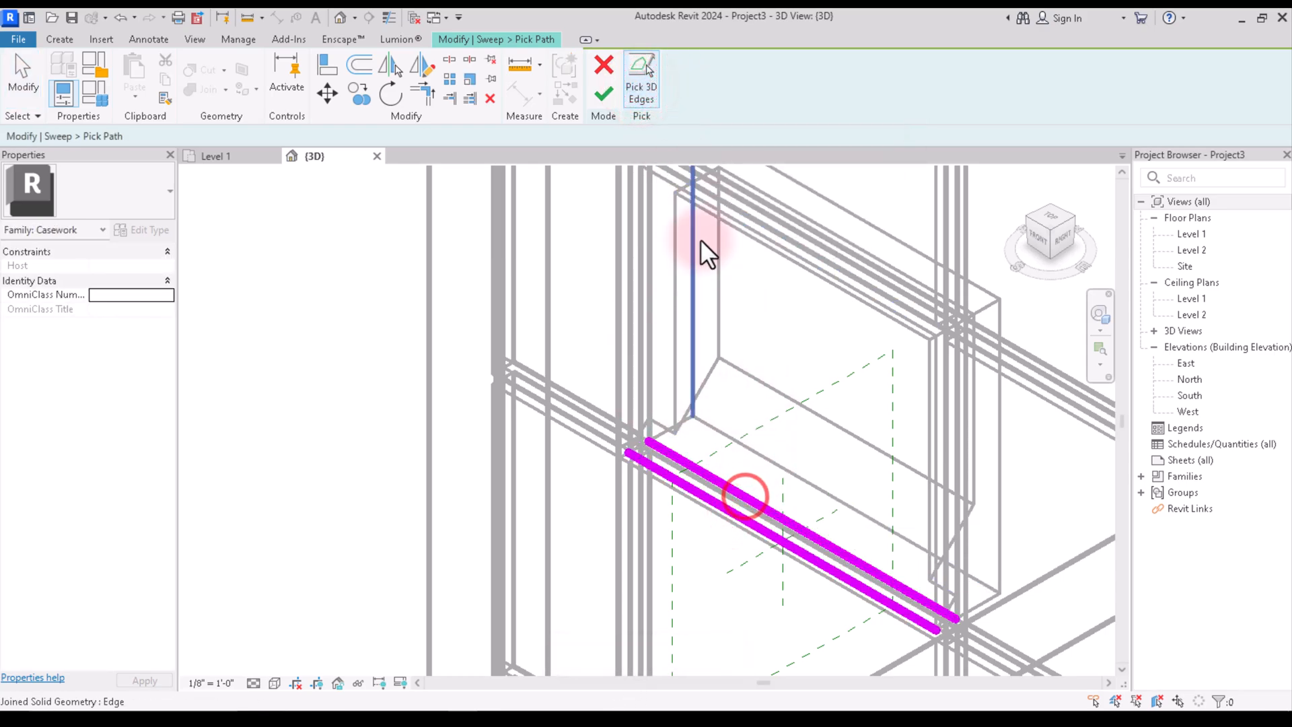
pyautogui.rightClick(588, 216)
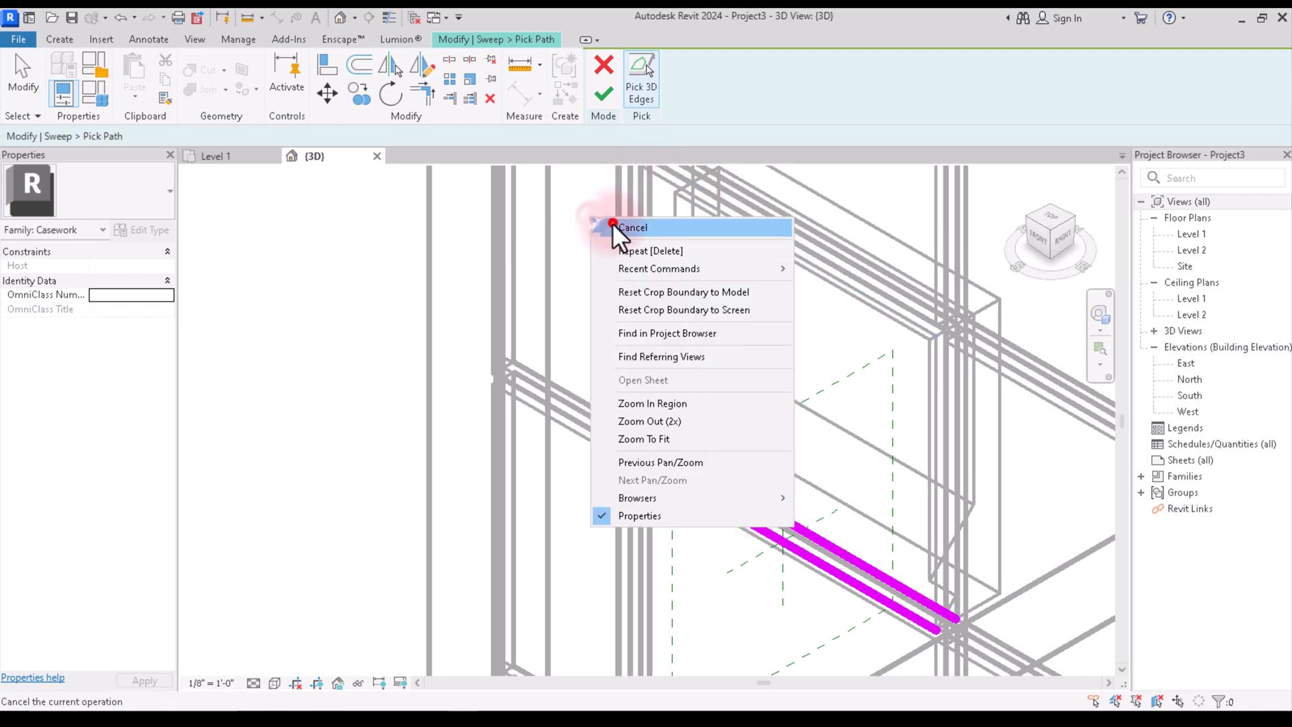
pyautogui.click(612, 223)
pyautogui.click(740, 518)
pyautogui.press('Delete')
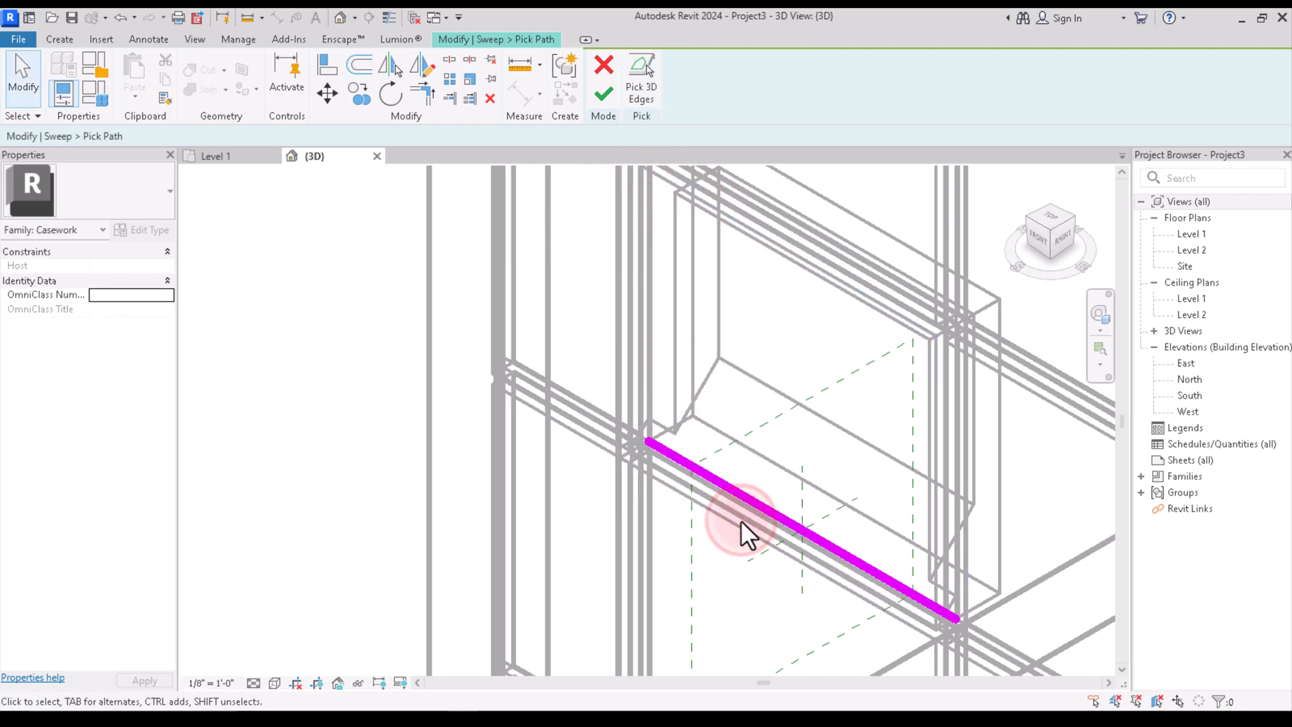
pyautogui.click(602, 90)
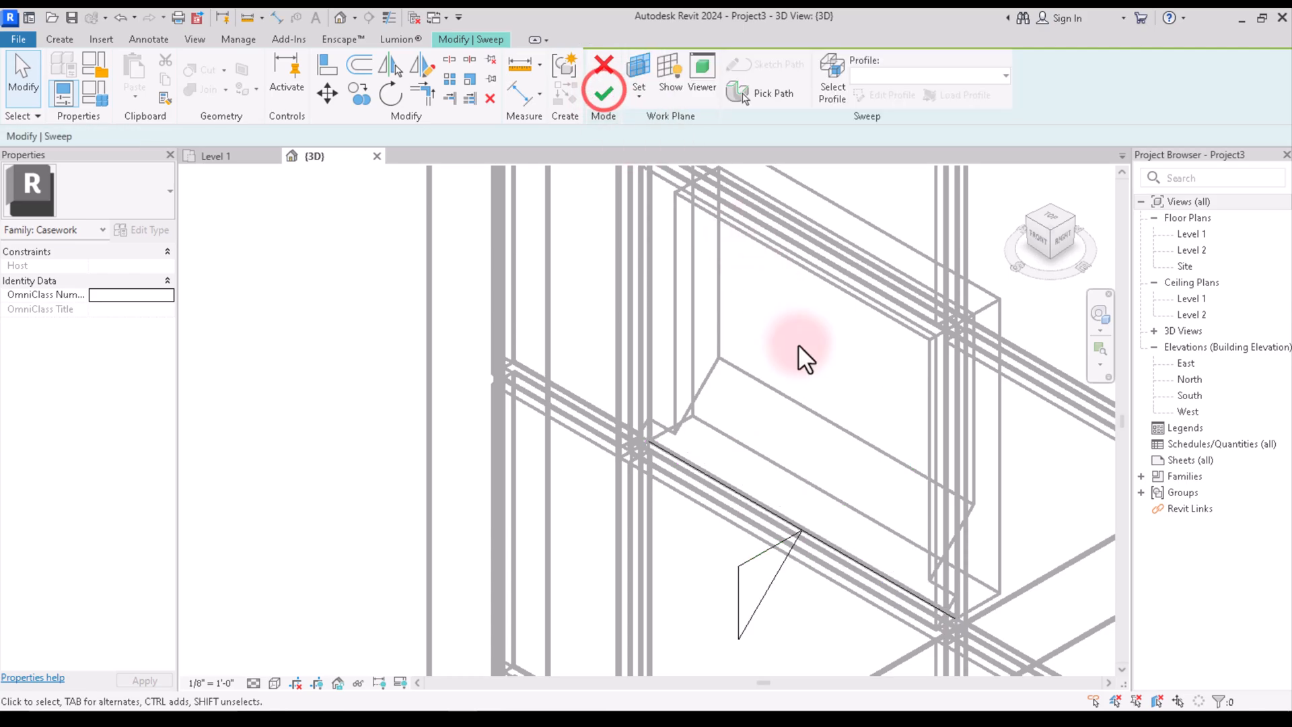
# Show the model from its right side, framed on the upper-left opening's sill sweep profile.
pyautogui.scroll(-3, 683, 458)
pyautogui.scroll(-2, 677, 251)
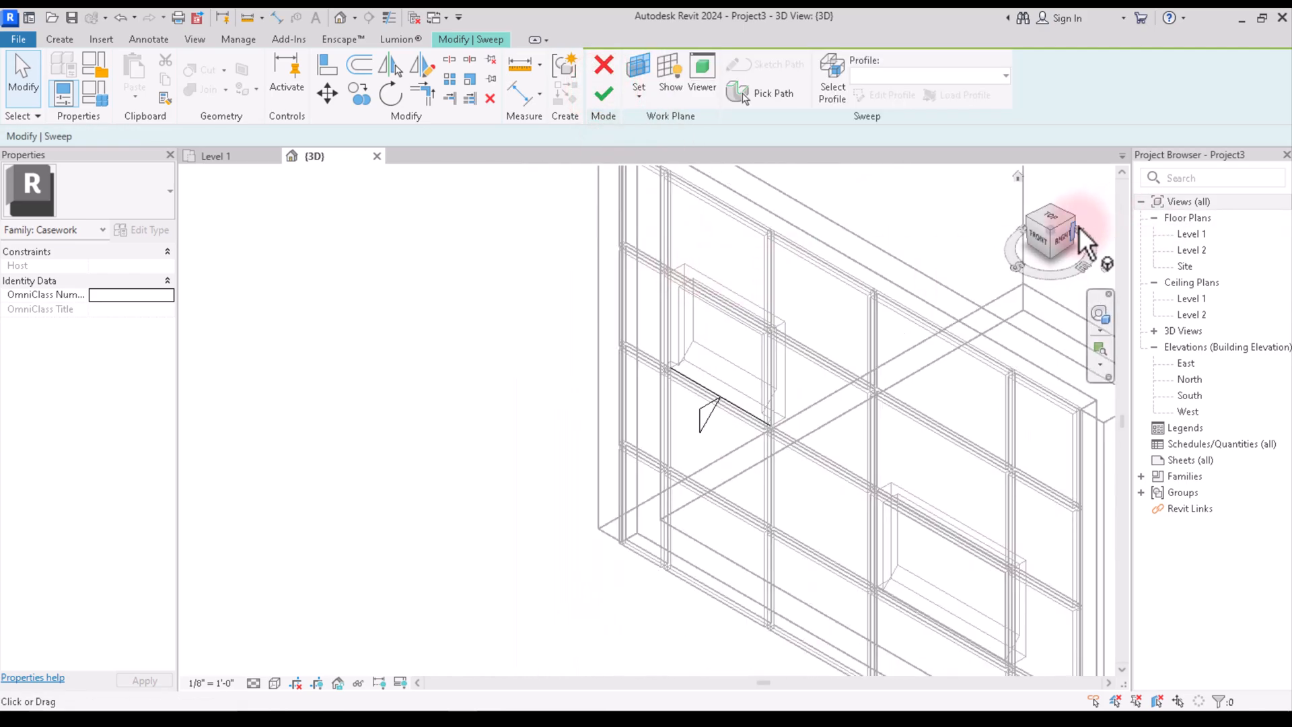
pyautogui.click(1062, 238)
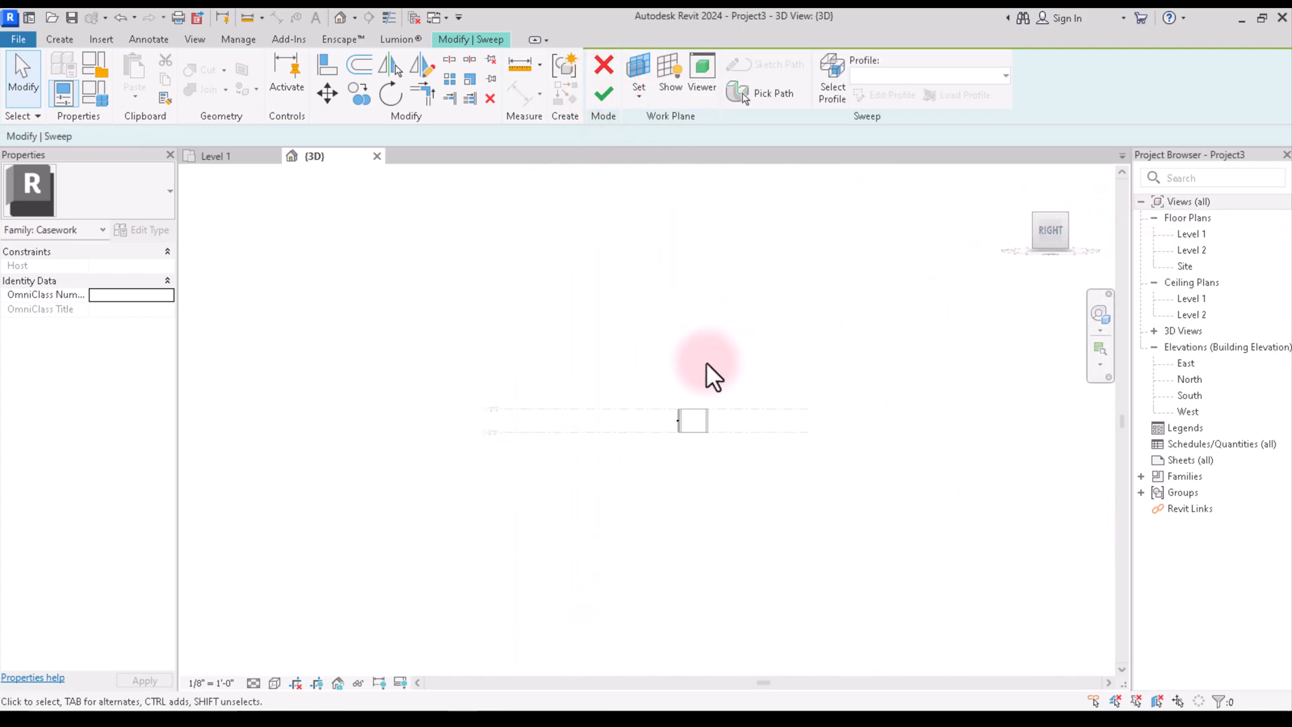
pyautogui.scroll(8, 637, 422)
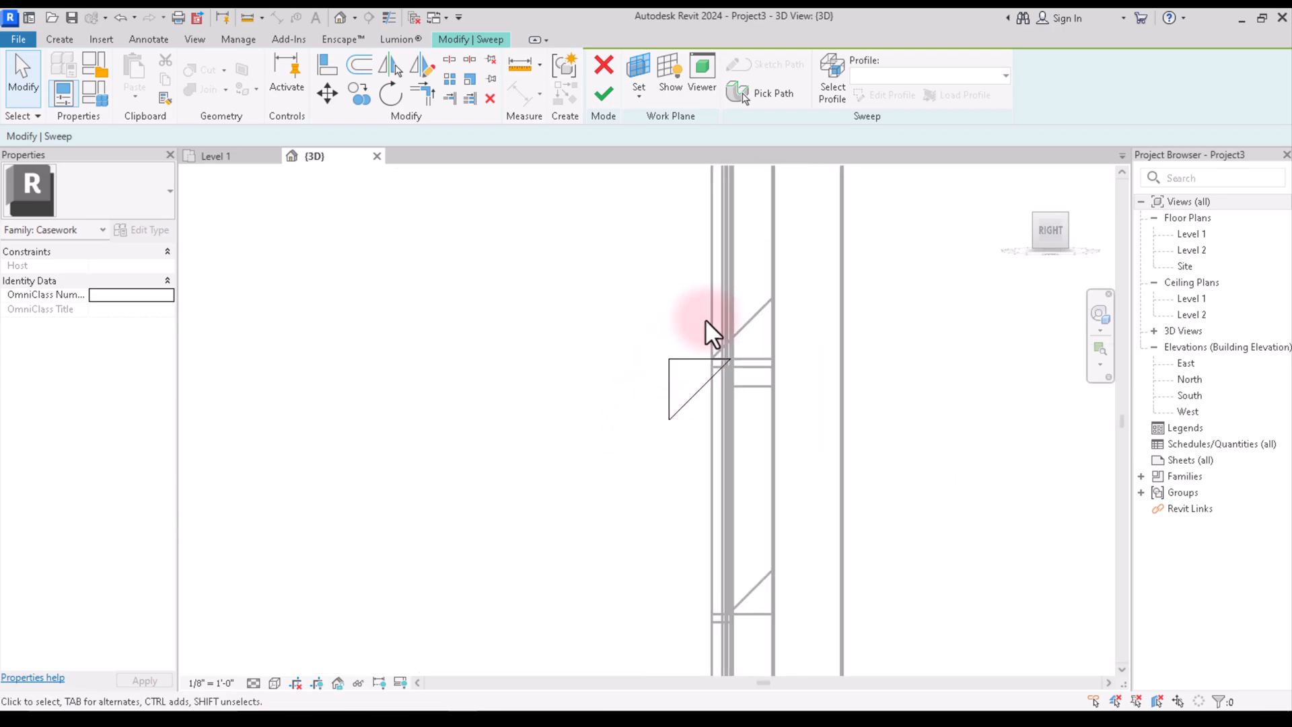
pyautogui.scroll(-1, 689, 354)
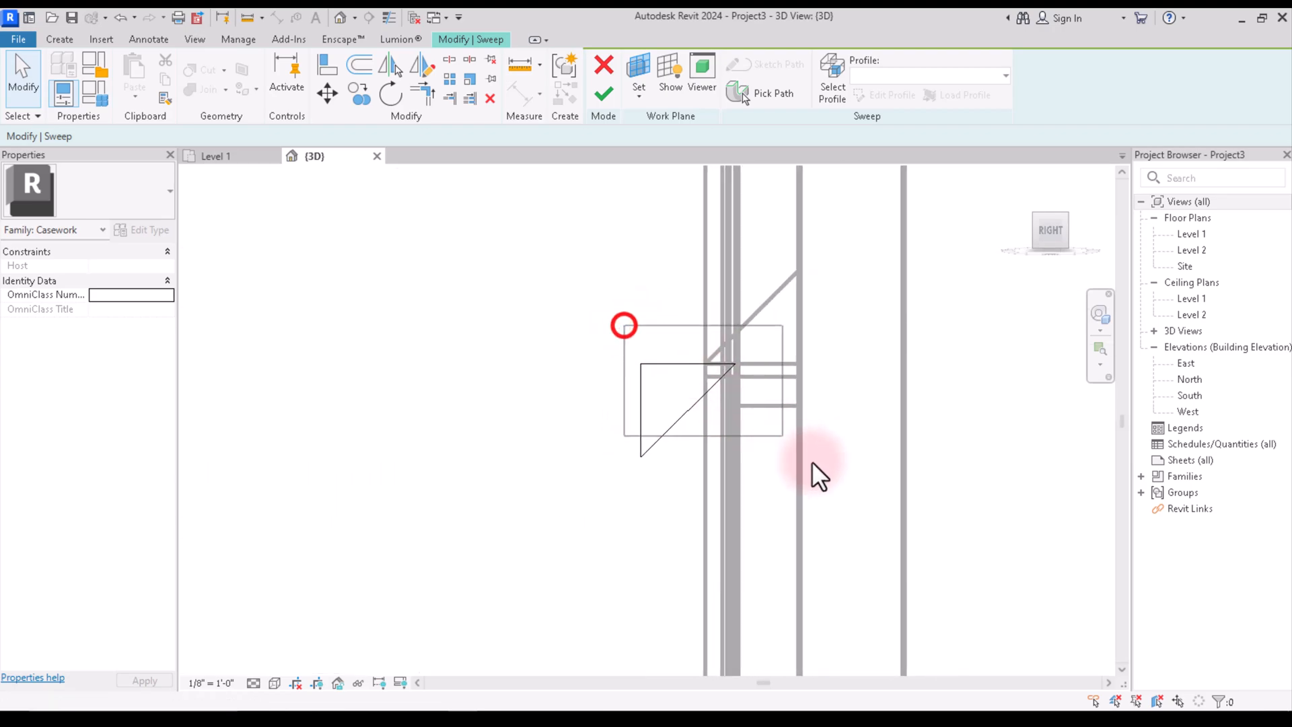
pyautogui.moveTo(812, 462); pyautogui.dragTo(842, 493)
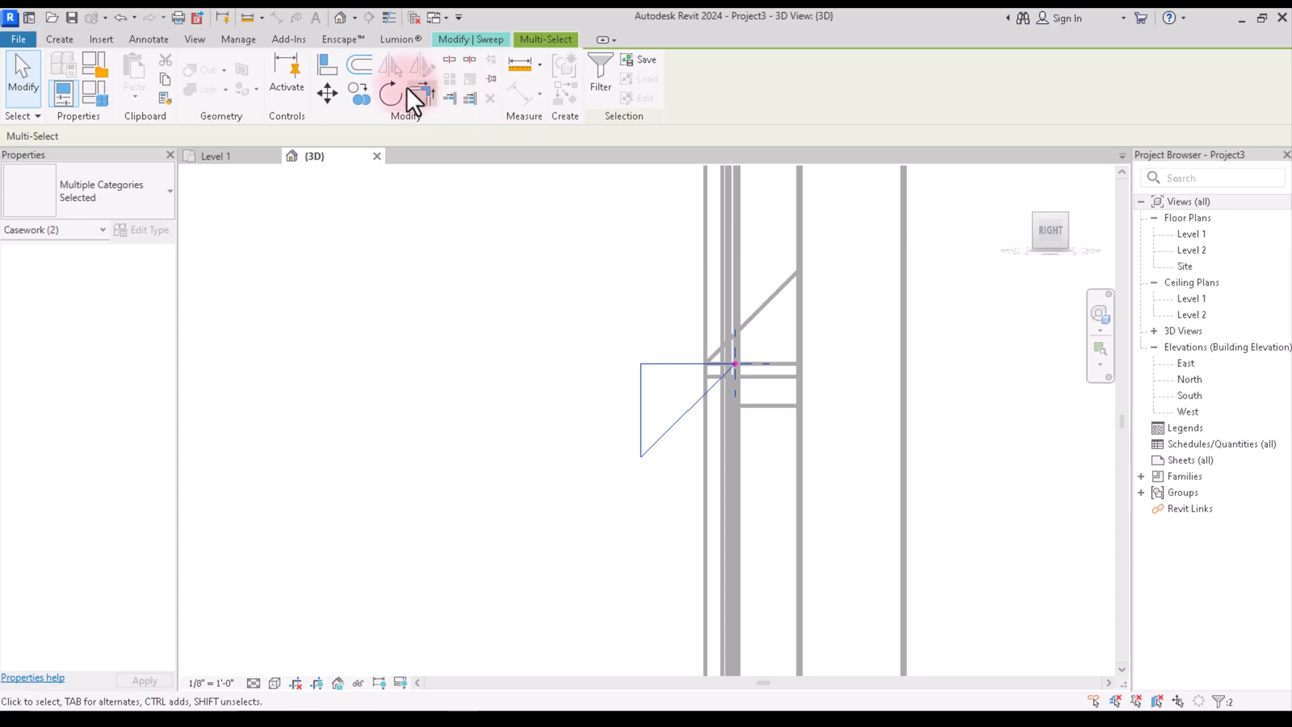
pyautogui.click(396, 93)
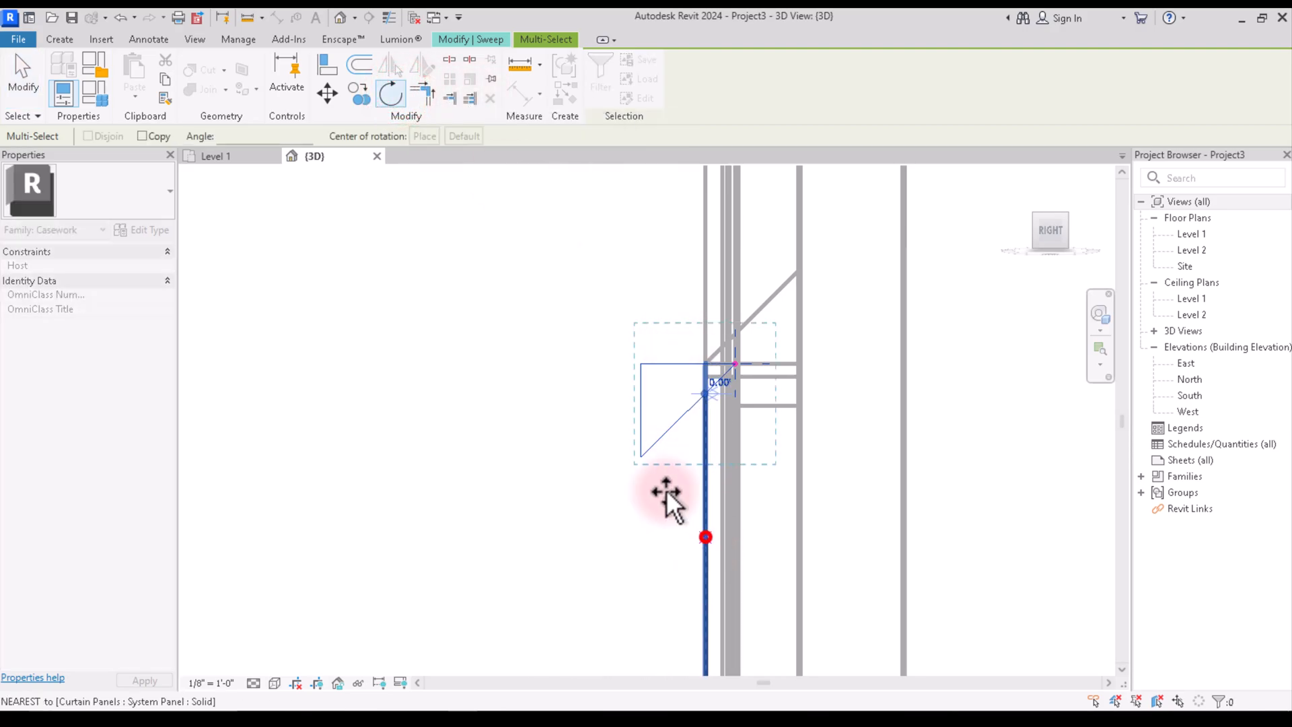
pyautogui.click(700, 246)
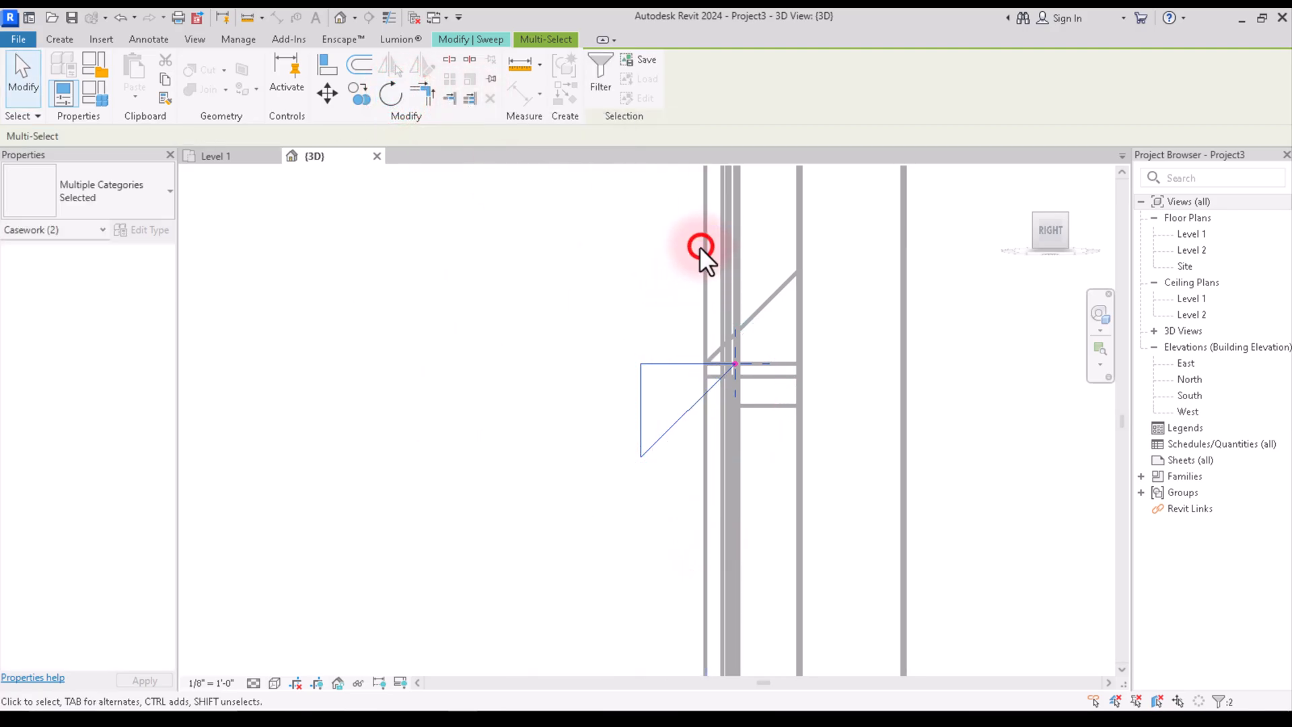
# Edit the sill sweep's profile, drawing a closed triangle from the path point, about 5" toward the wall face and 6 1/4" high.
pyautogui.doubleClick(644, 435)
pyautogui.click(635, 438)
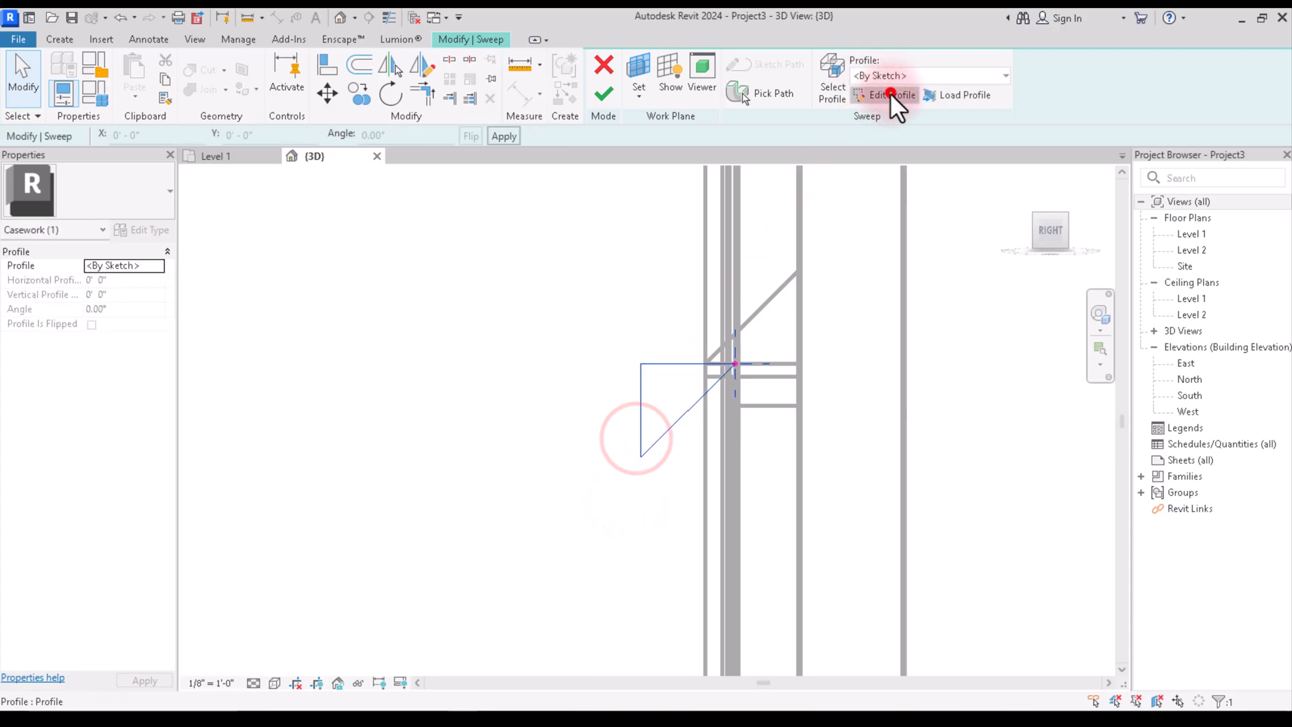
pyautogui.click(890, 92)
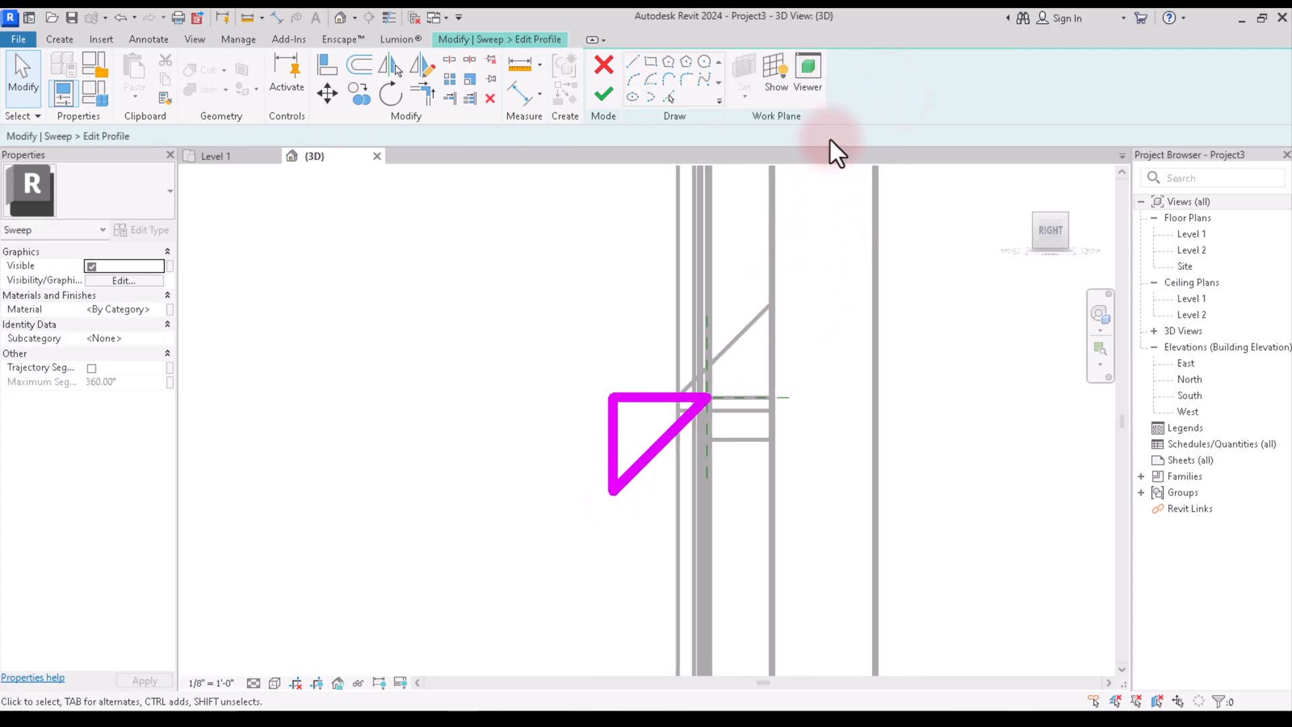
pyautogui.click(633, 63)
pyautogui.scroll(2, 827, 331)
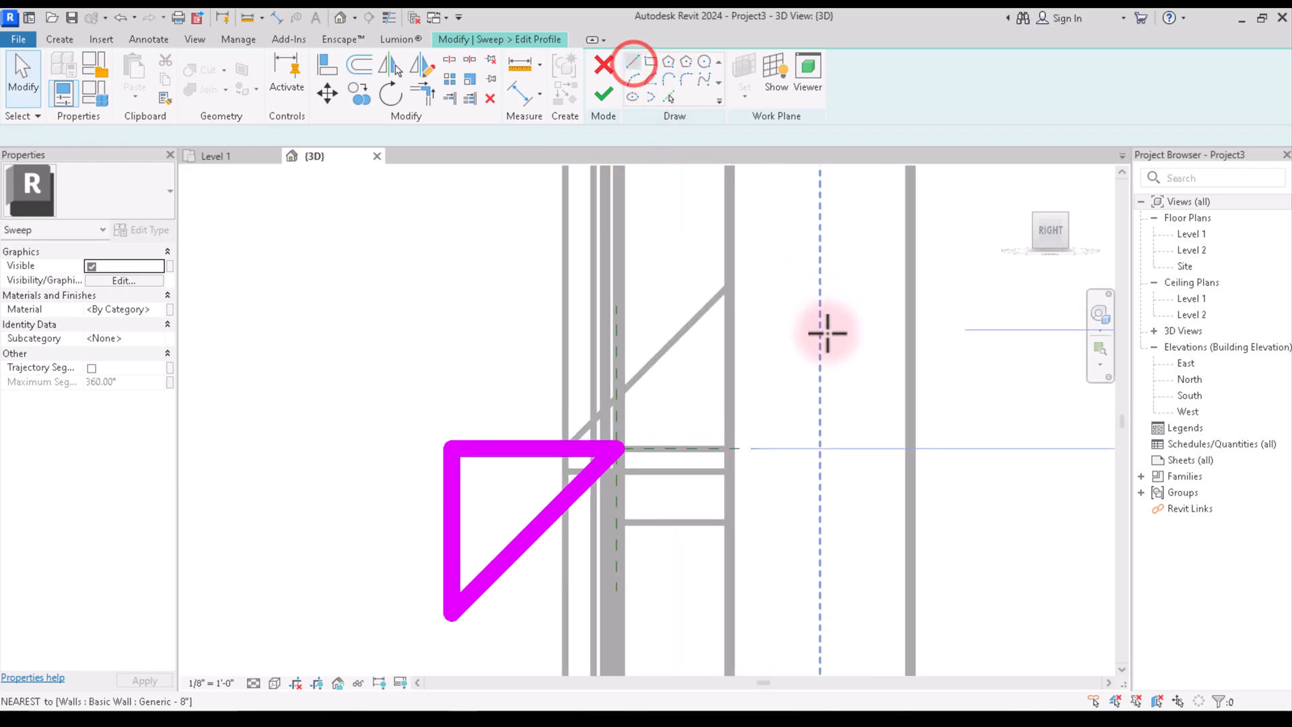
pyautogui.click(616, 448)
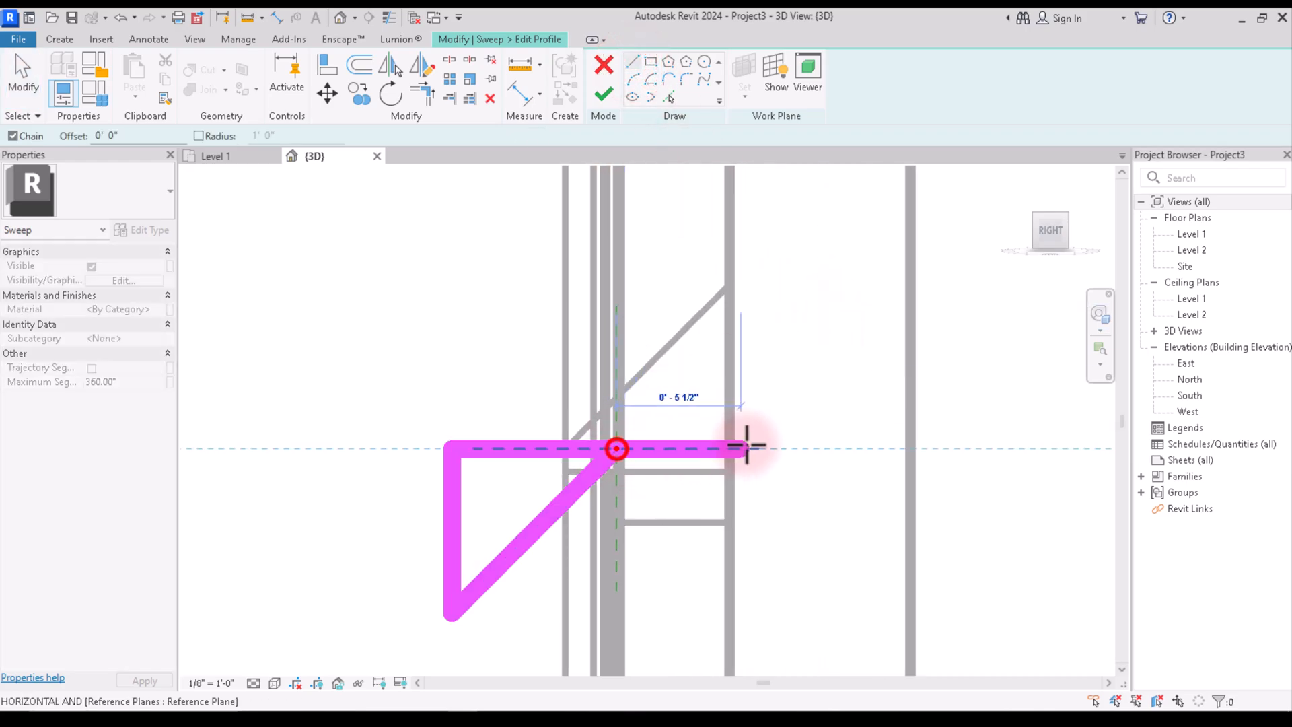
pyautogui.click(727, 443)
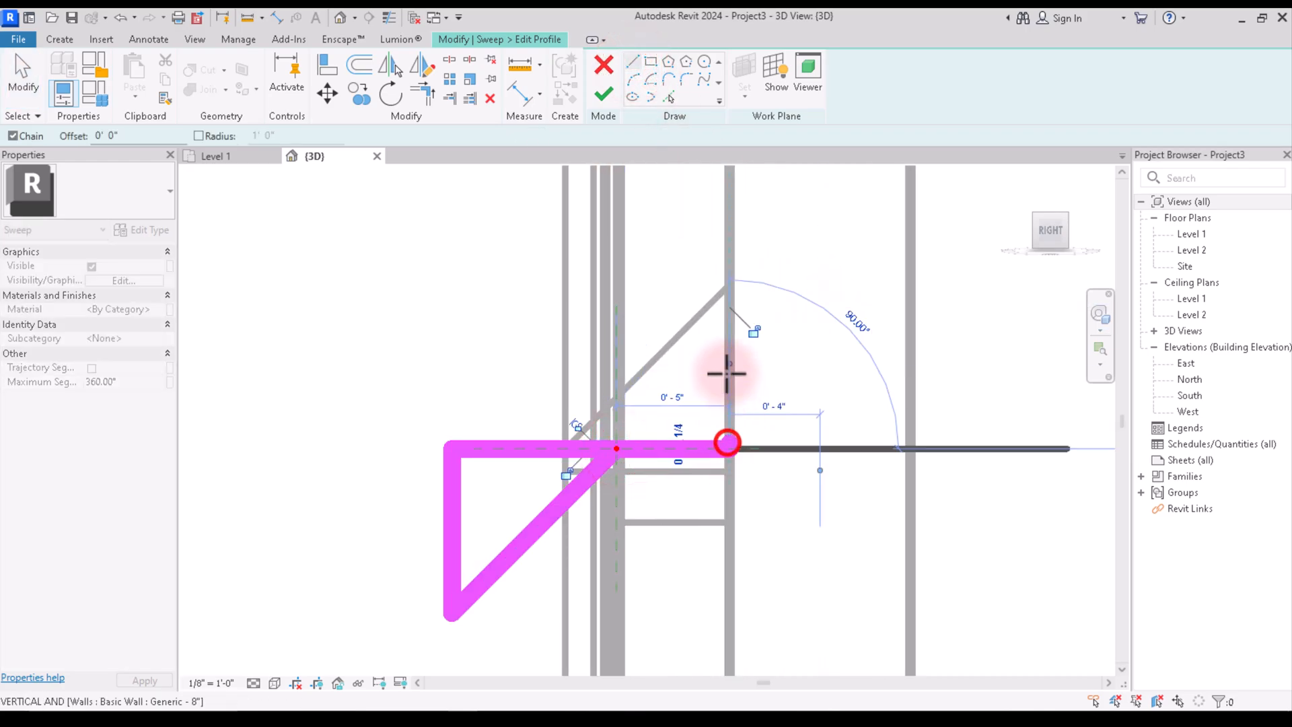
pyautogui.click(729, 304)
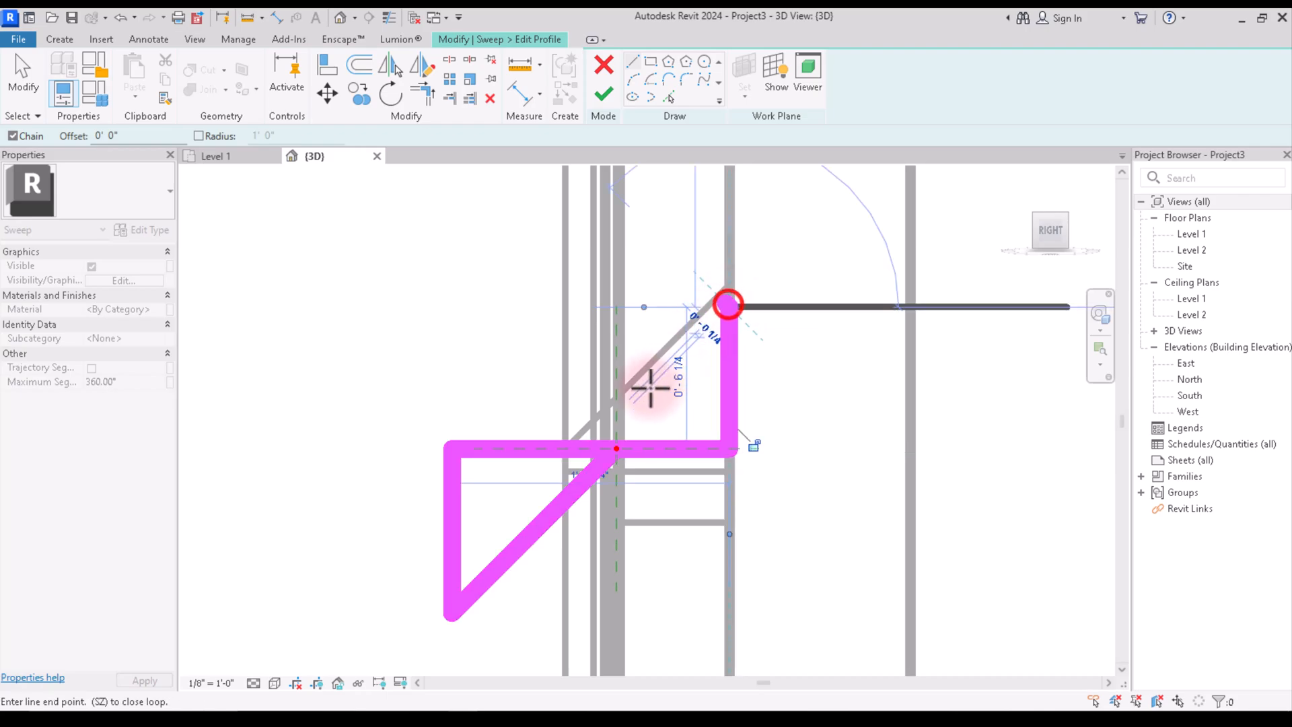
pyautogui.click(616, 449)
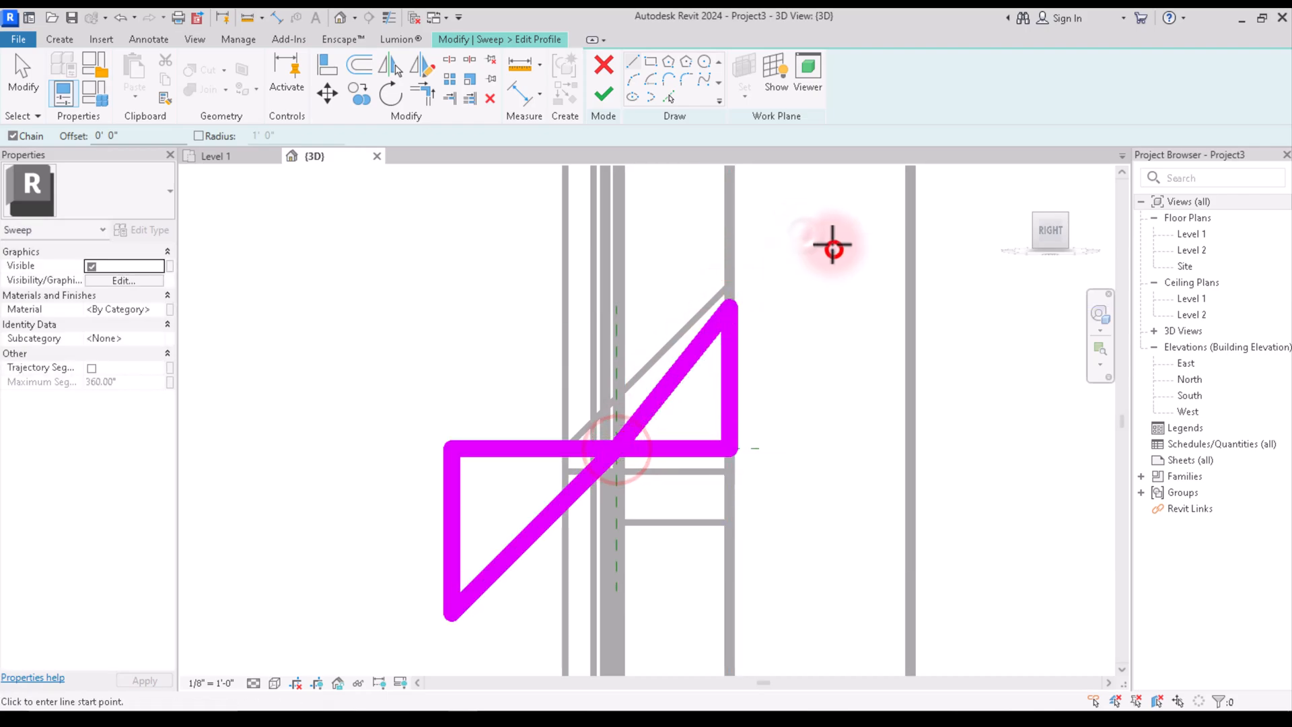
# Delete the old downward-pointing triangle from the profile sketch, and finish the profile and the sill sweep.
pyautogui.rightClick(853, 253)
pyautogui.click(855, 255)
pyautogui.moveTo(397, 398); pyautogui.dragTo(580, 583)
pyautogui.moveTo(398, 402); pyautogui.dragTo(625, 633)
pyautogui.press('Delete')
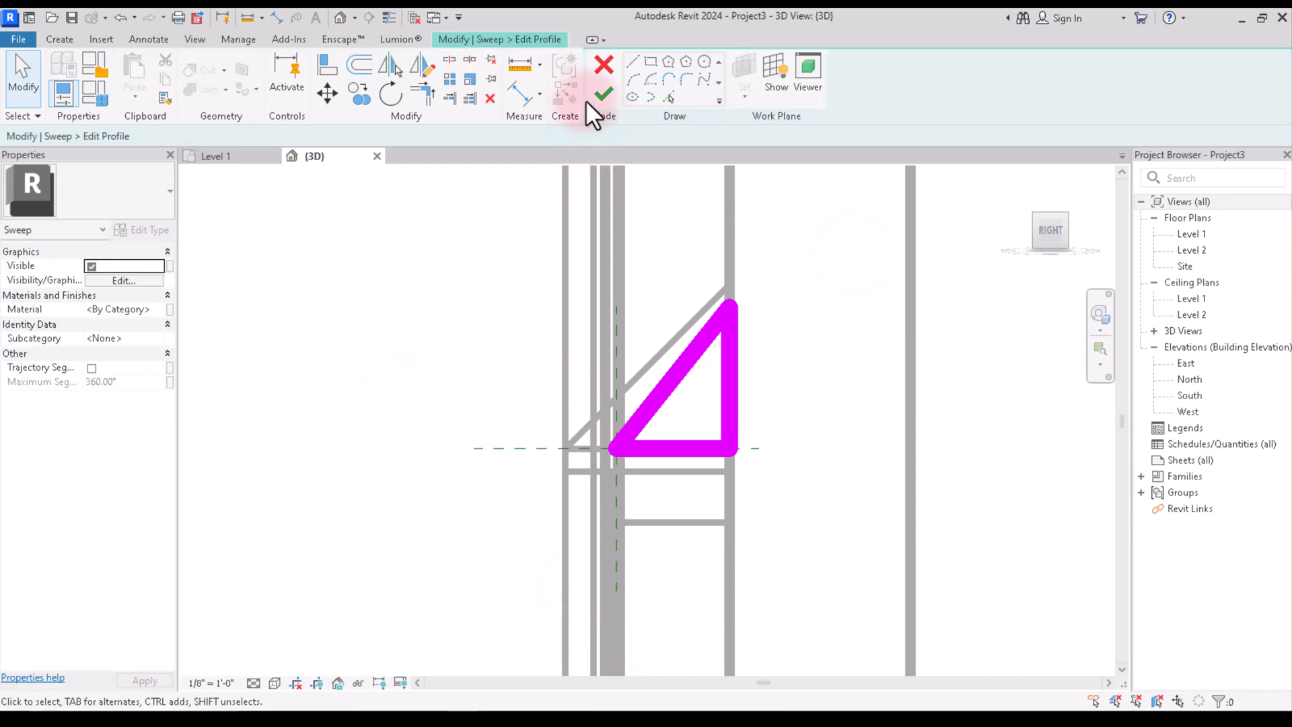
pyautogui.click(607, 91)
pyautogui.scroll(-3, 668, 341)
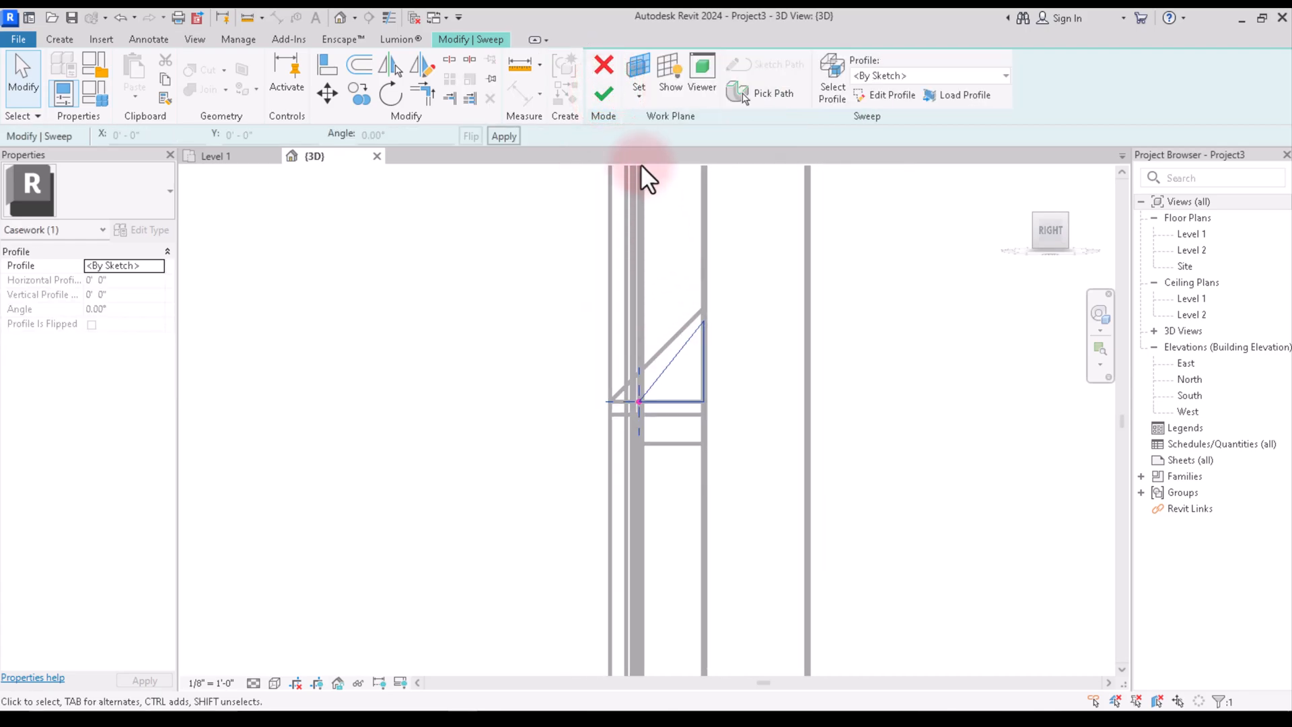
pyautogui.click(604, 94)
# Return to an angled 3D view of the upper-left opening and set the visual style to Hidden Line.
pyautogui.moveTo(631, 370); pyautogui.dragTo(720, 360, button='middle')
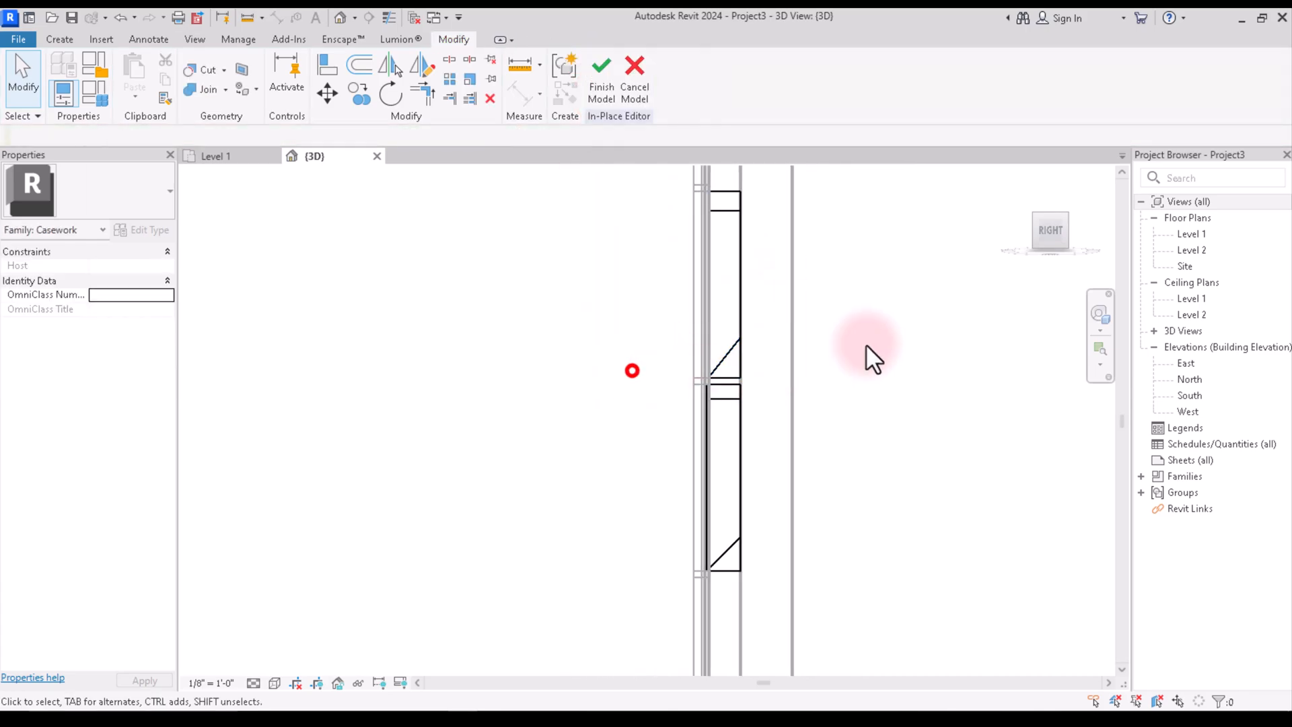
pyautogui.moveTo(1047, 233); pyautogui.dragTo(1104, 258)
pyautogui.scroll(-5, 721, 417)
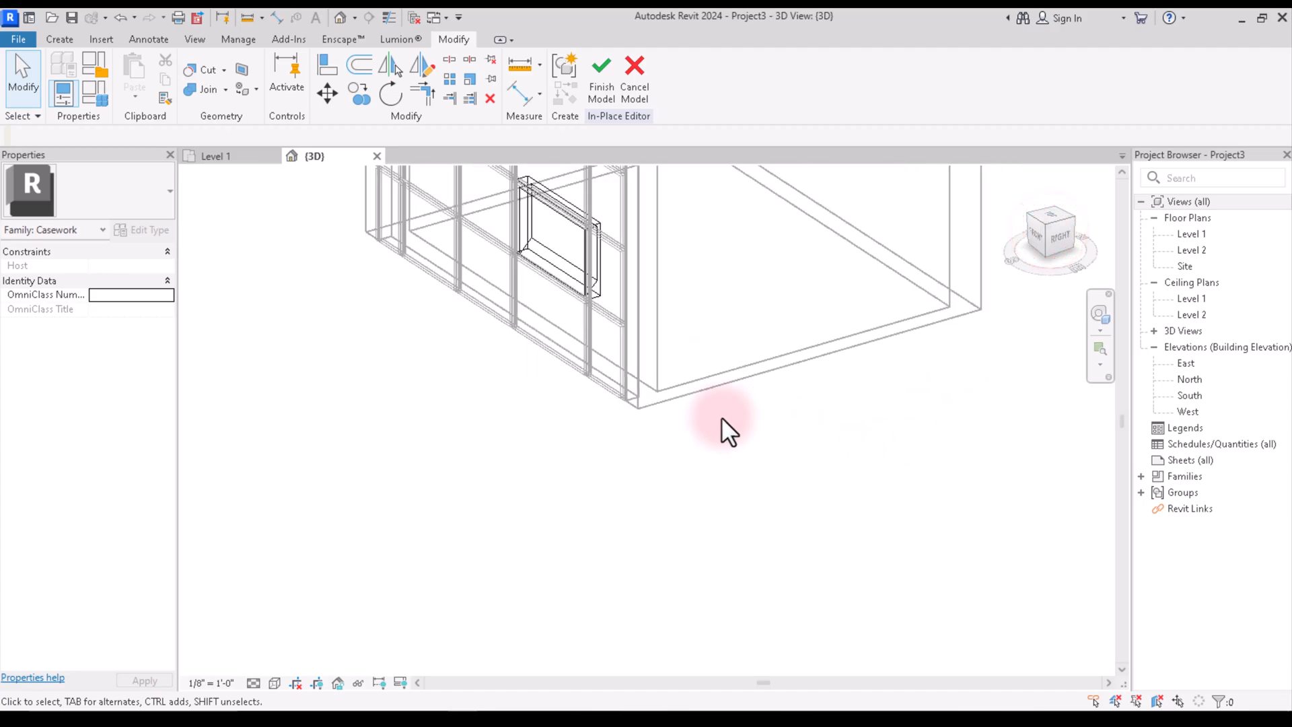
pyautogui.scroll(6, 594, 269)
pyautogui.scroll(1, 657, 398)
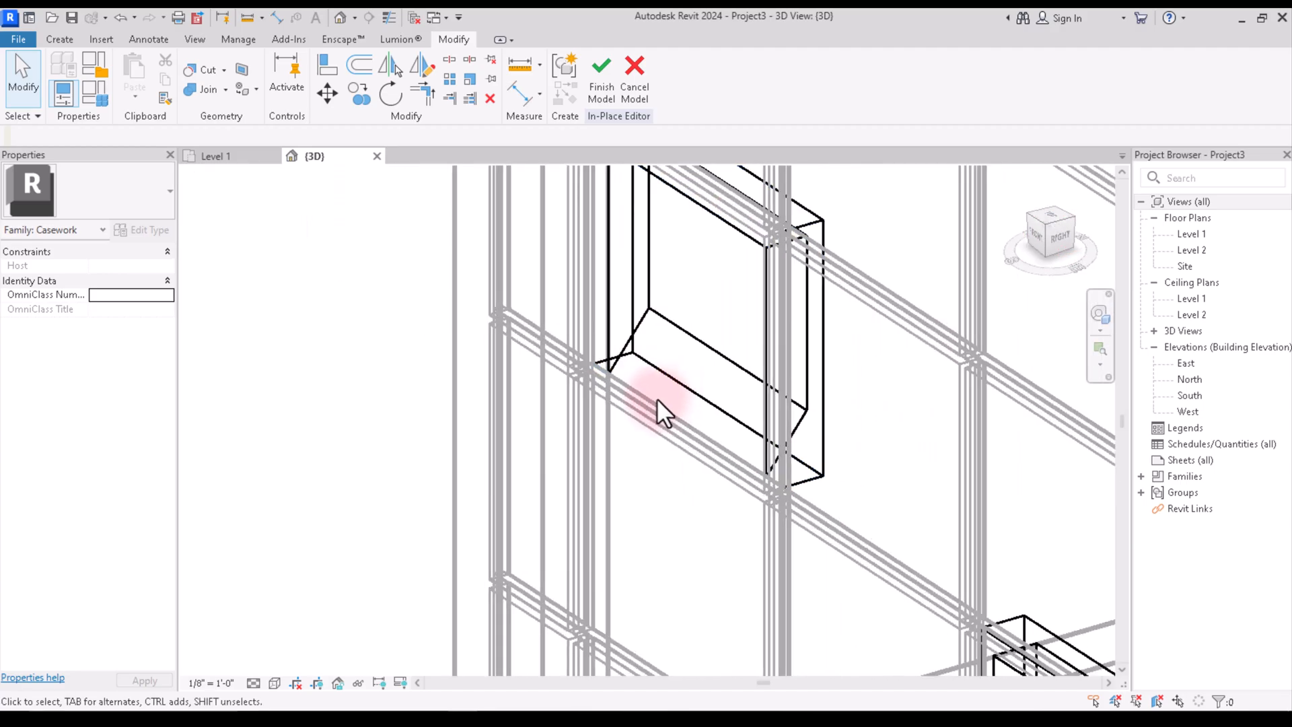
pyautogui.click(274, 682)
pyautogui.click(308, 596)
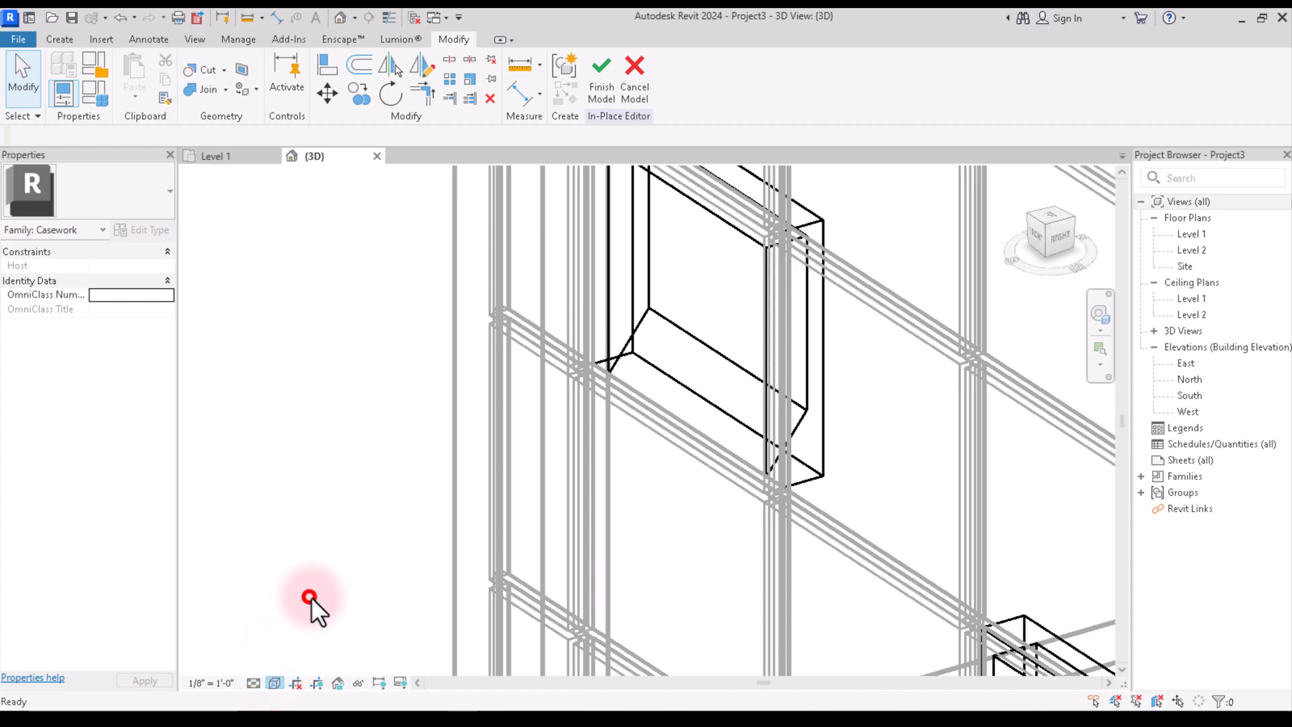
# Check both framed openings from the front and from the corner, and finish the in-place casework model.
pyautogui.scroll(-4, 867, 534)
pyautogui.scroll(1, 821, 438)
pyautogui.scroll(-4, 649, 457)
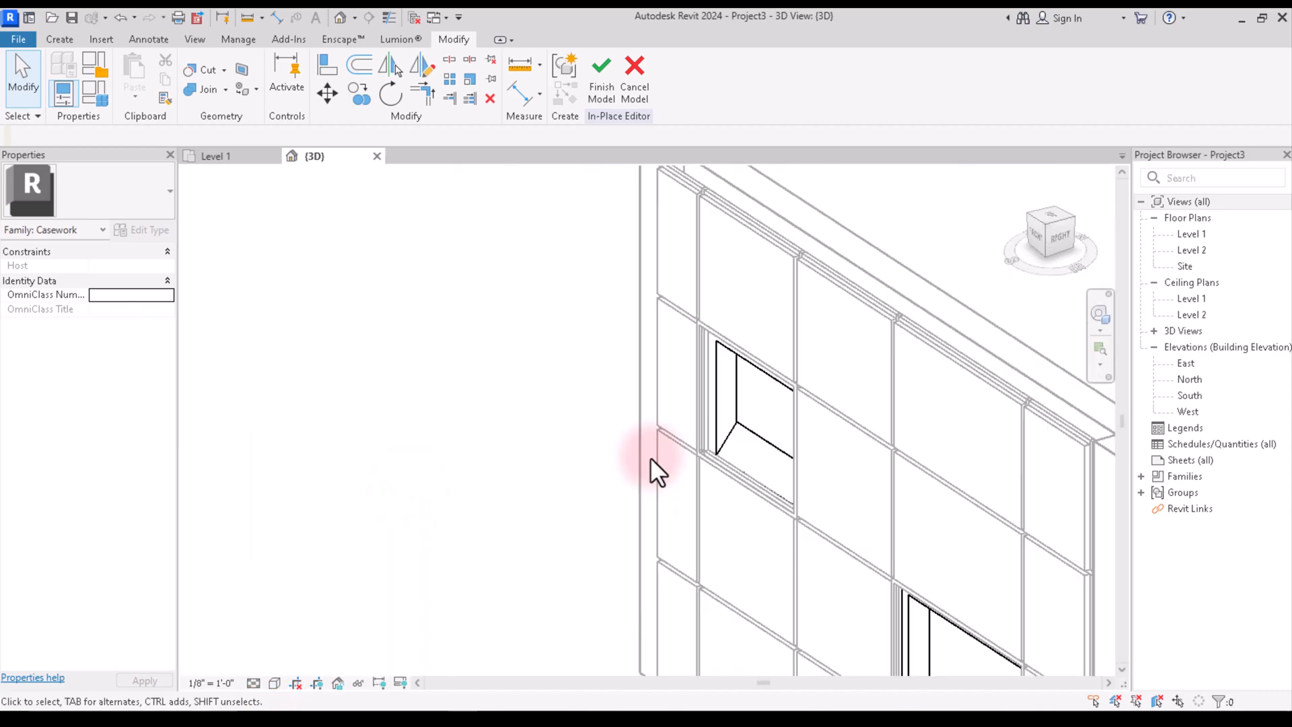
pyautogui.click(1046, 241)
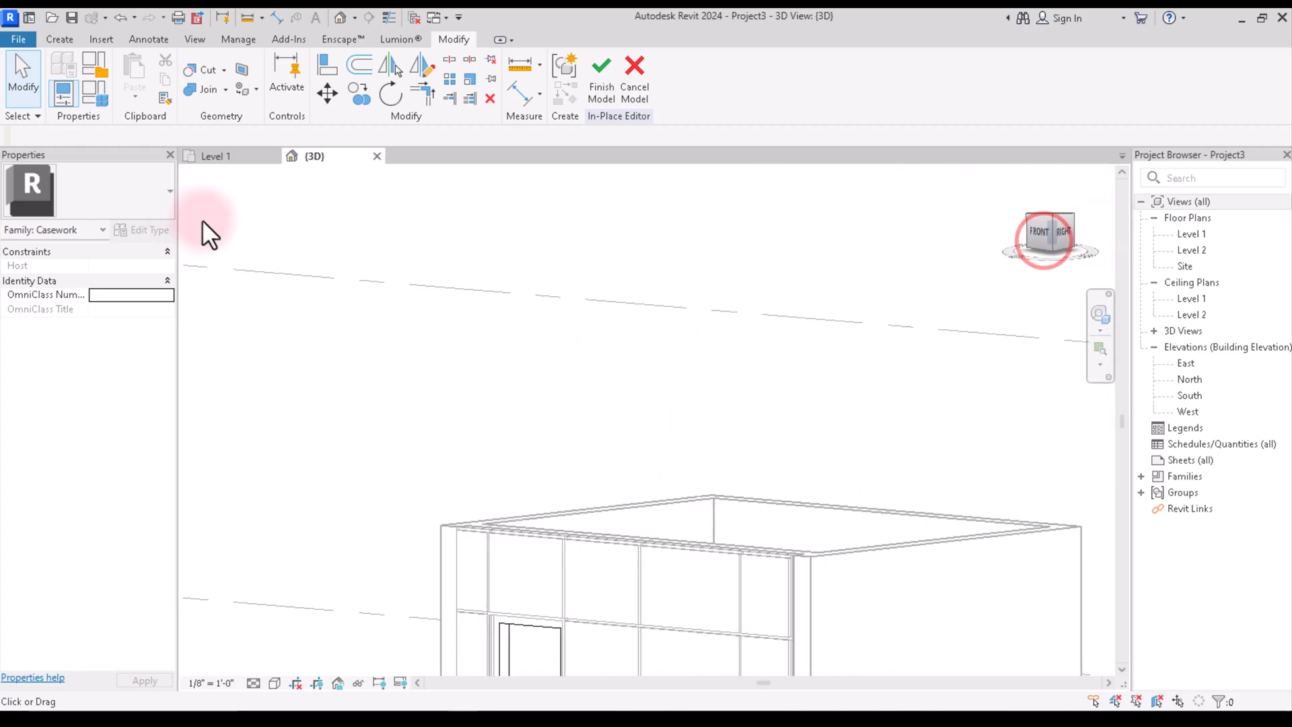
pyautogui.scroll(3, 506, 430)
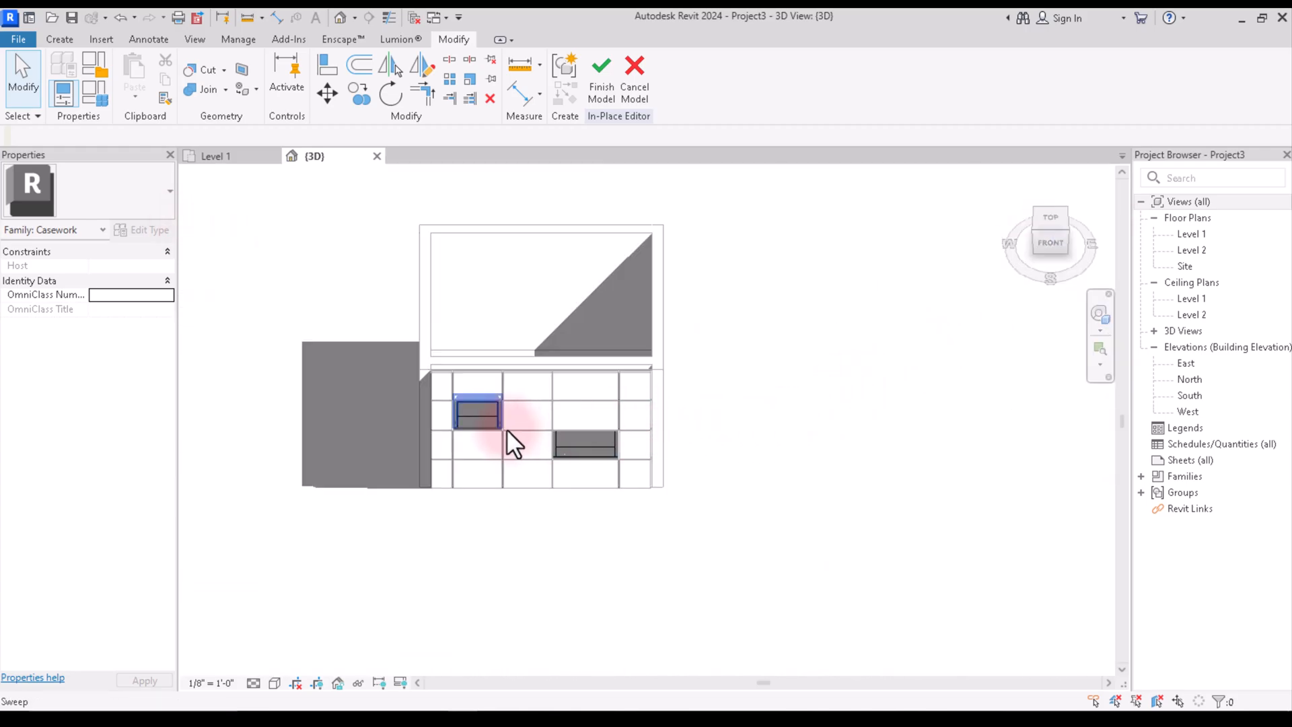
pyautogui.click(1059, 235)
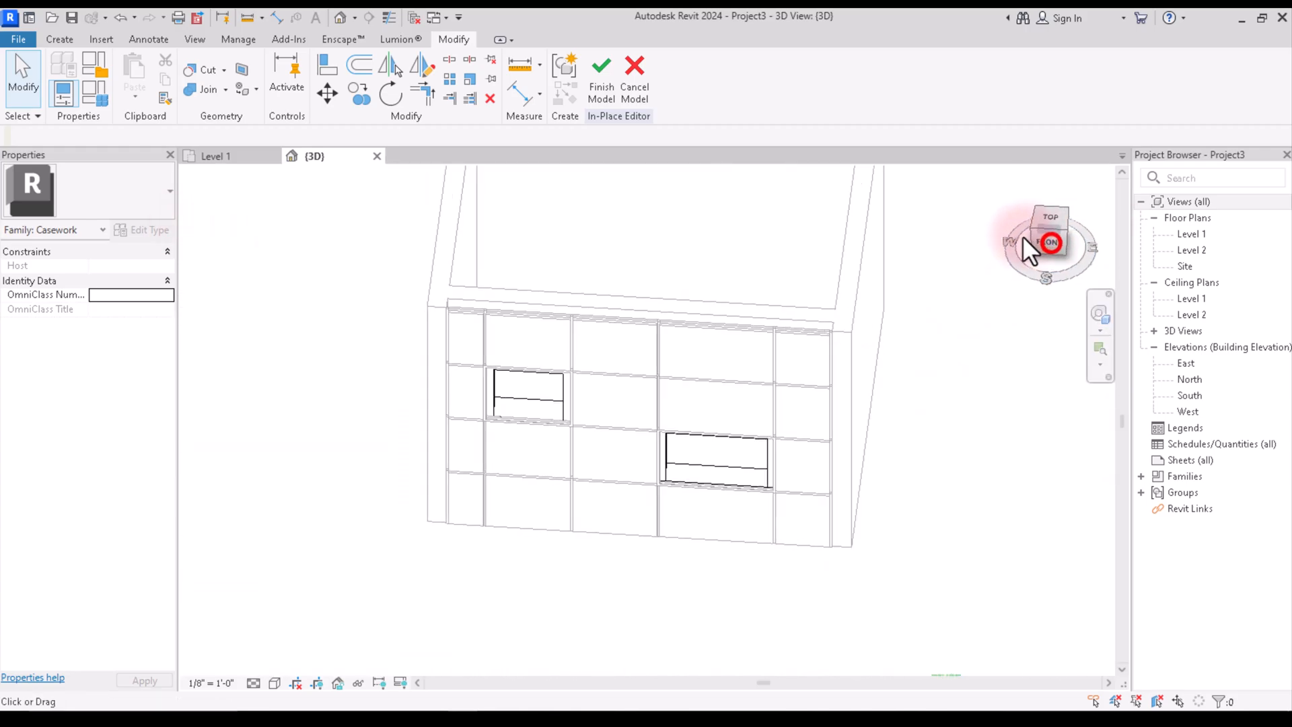
pyautogui.scroll(-3, 752, 471)
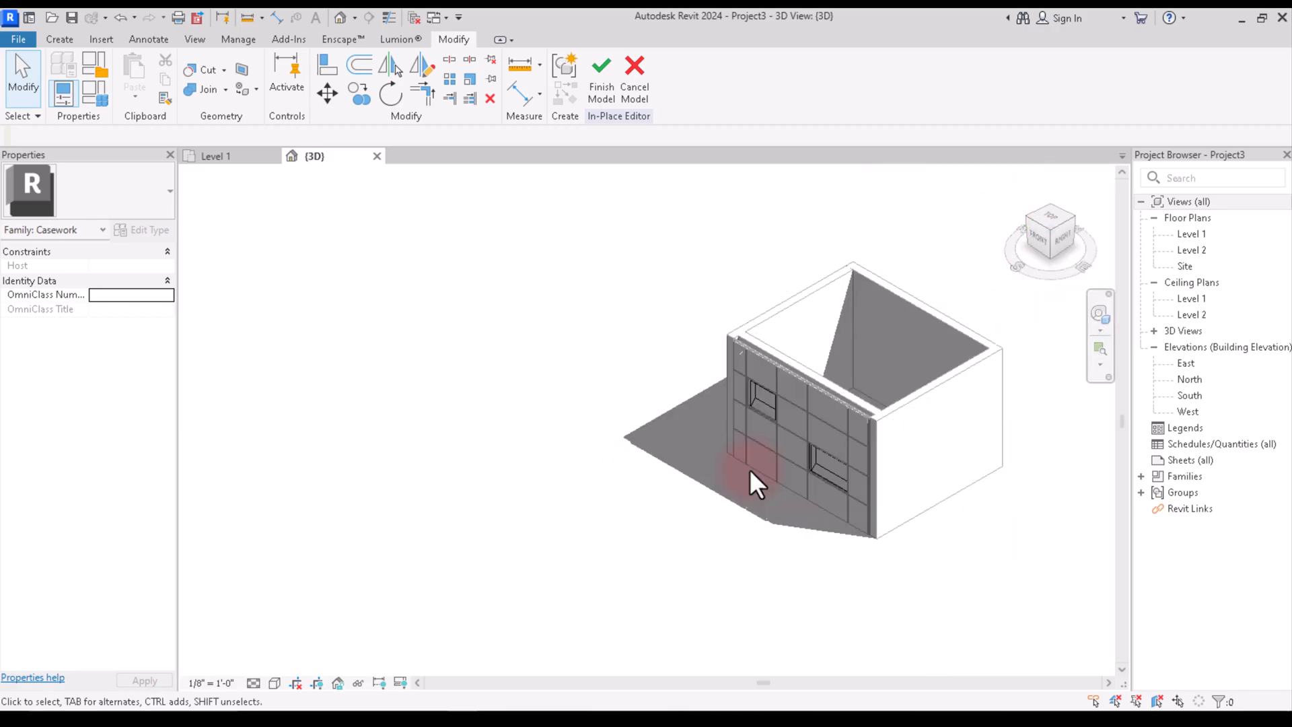
pyautogui.scroll(2, 837, 426)
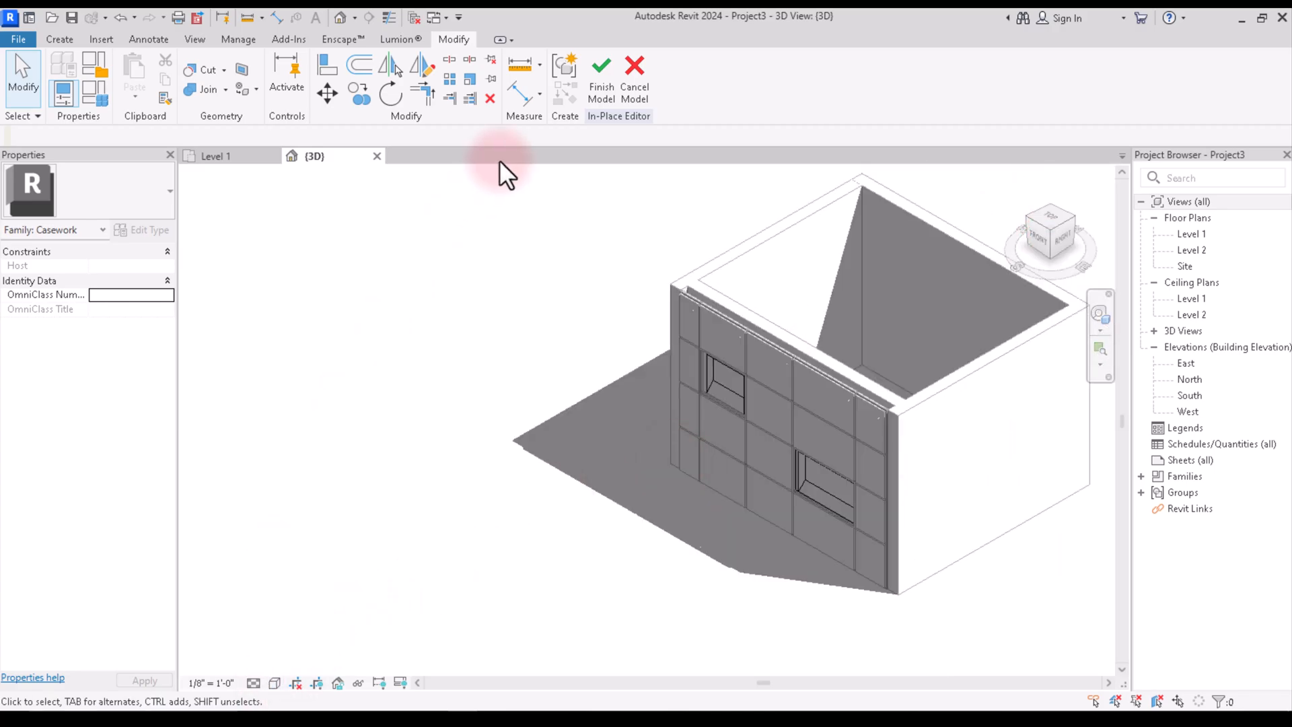
pyautogui.click(597, 78)
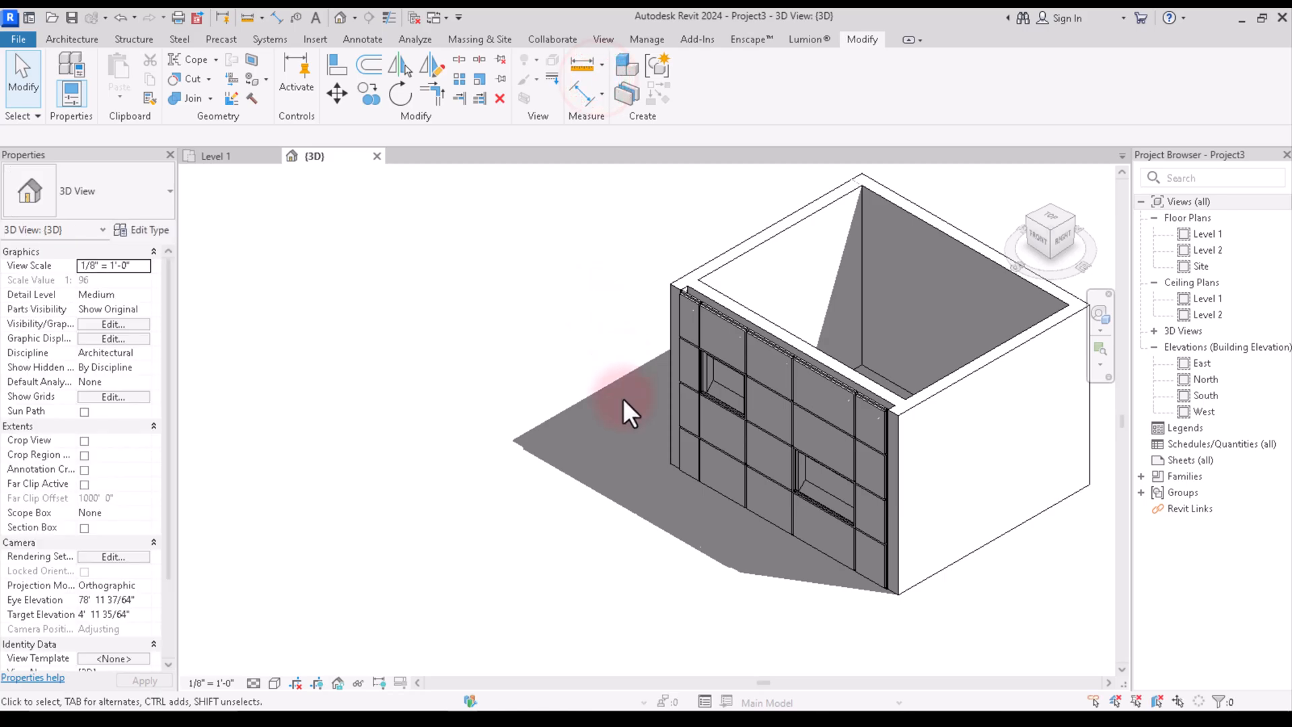
# Change the Generic - 8" wall behind the panelled facade to the Curtain Wall 1 type.
pyautogui.scroll(2, 745, 297)
pyautogui.scroll(4, 732, 296)
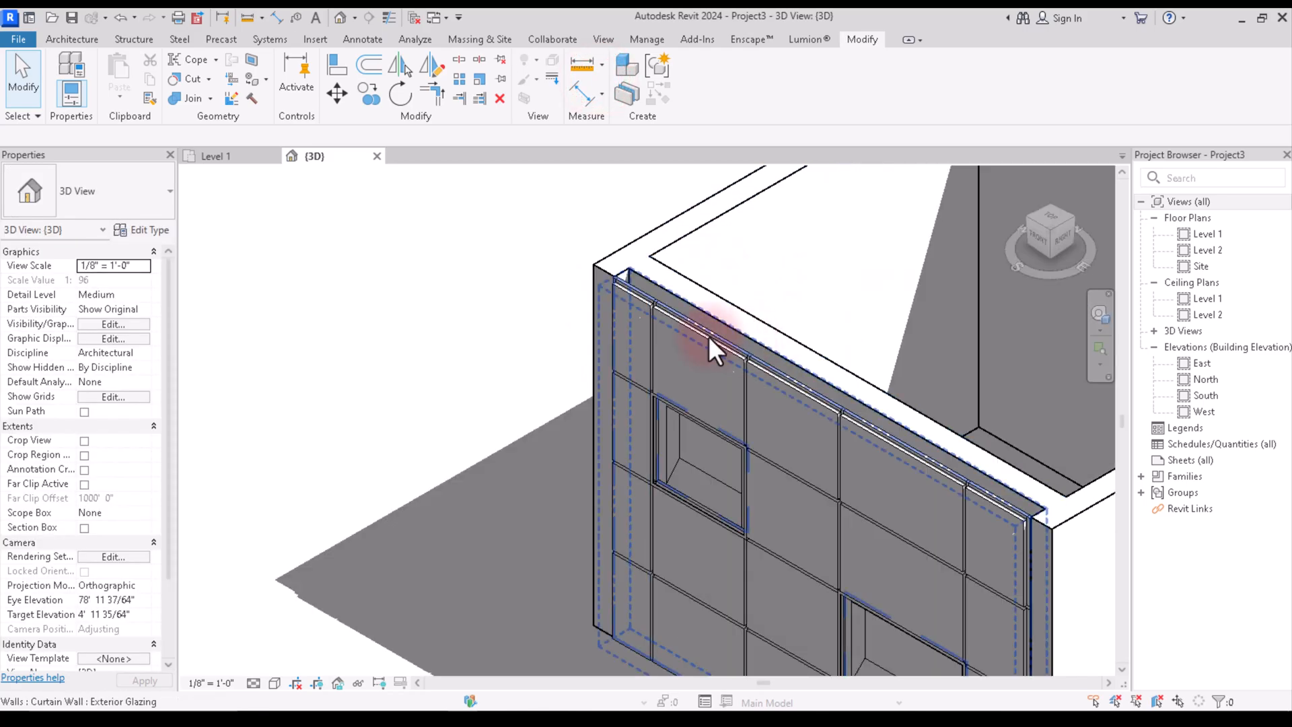
pyautogui.scroll(-2, 681, 308)
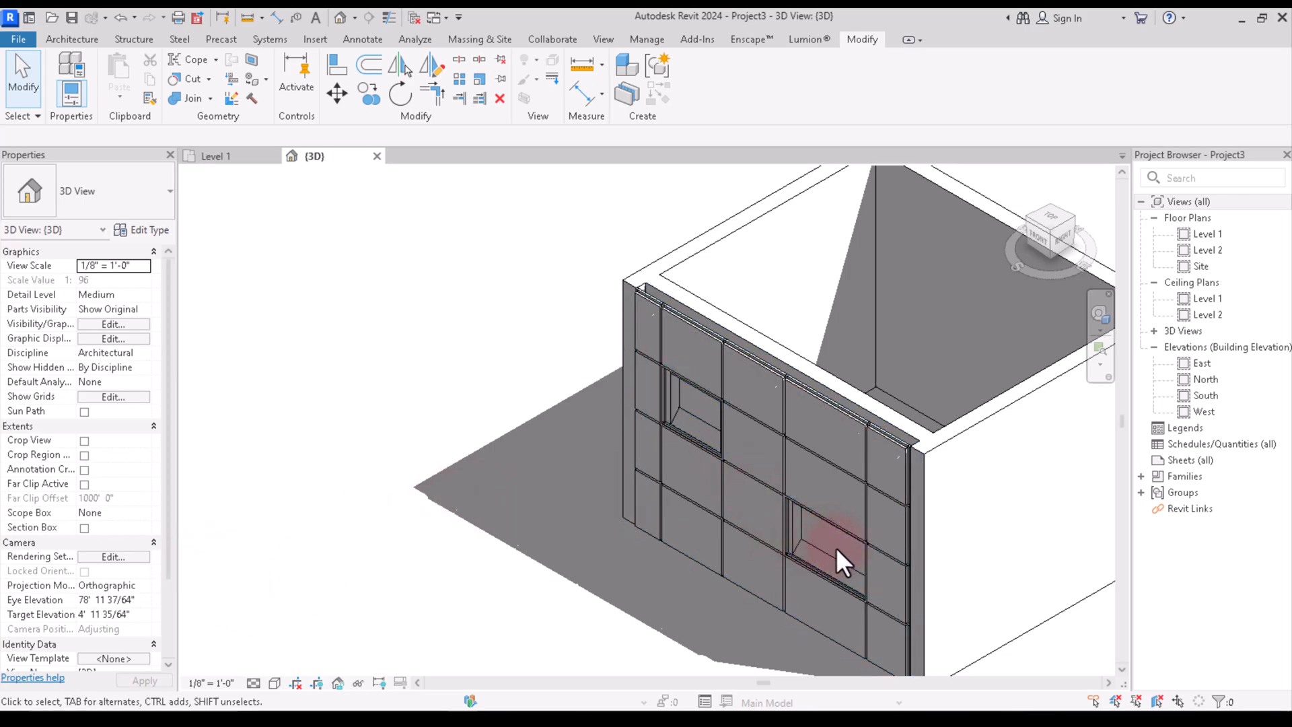
pyautogui.click(843, 385)
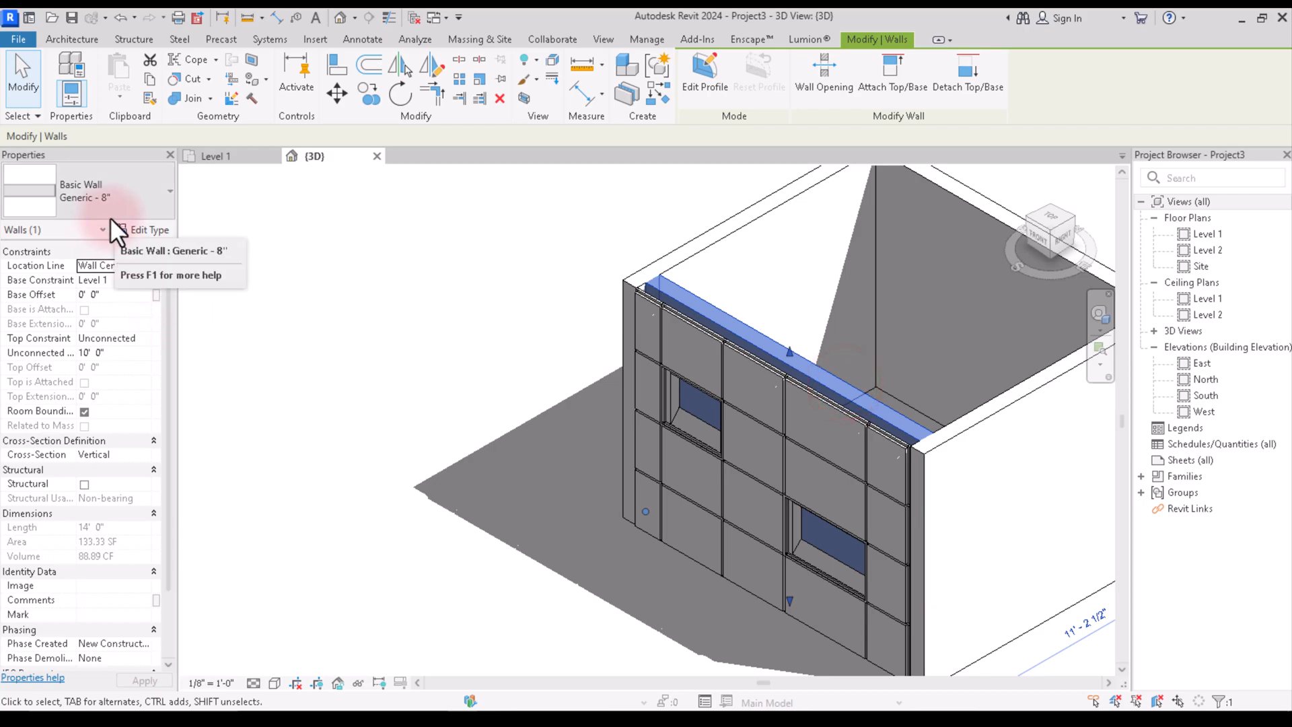
pyautogui.click(137, 192)
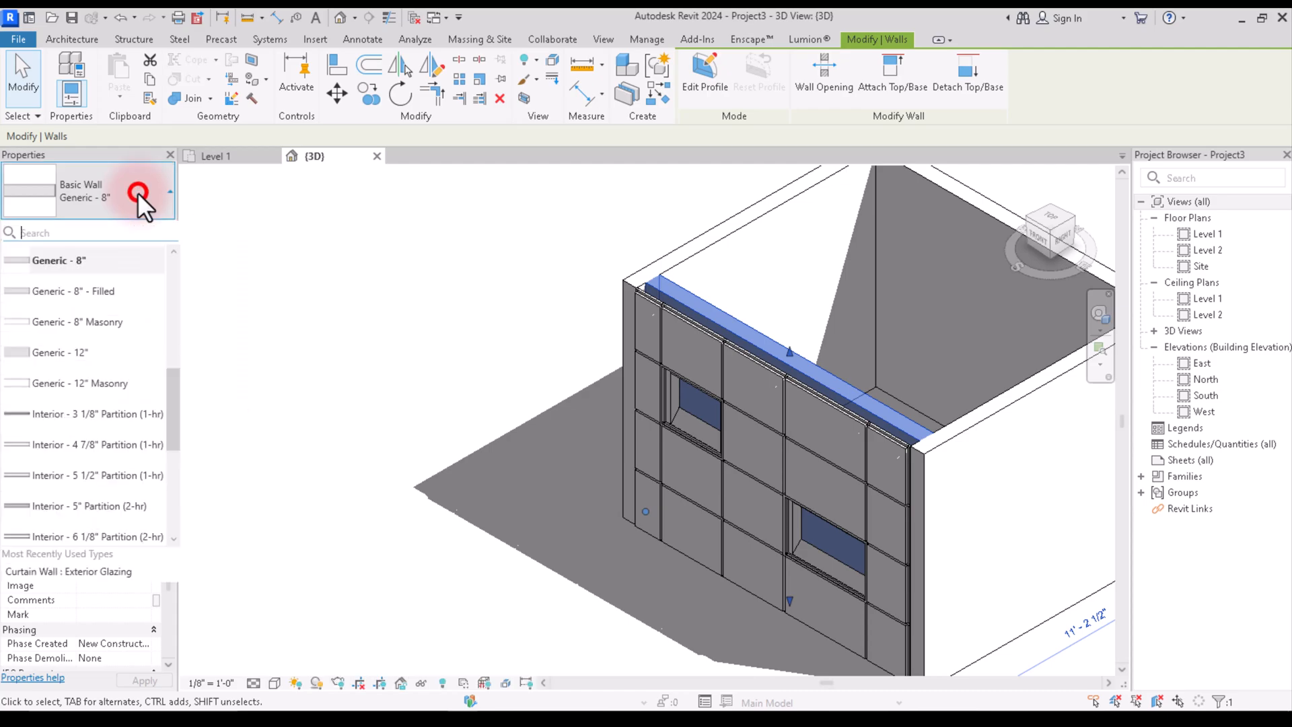
pyautogui.click(141, 208)
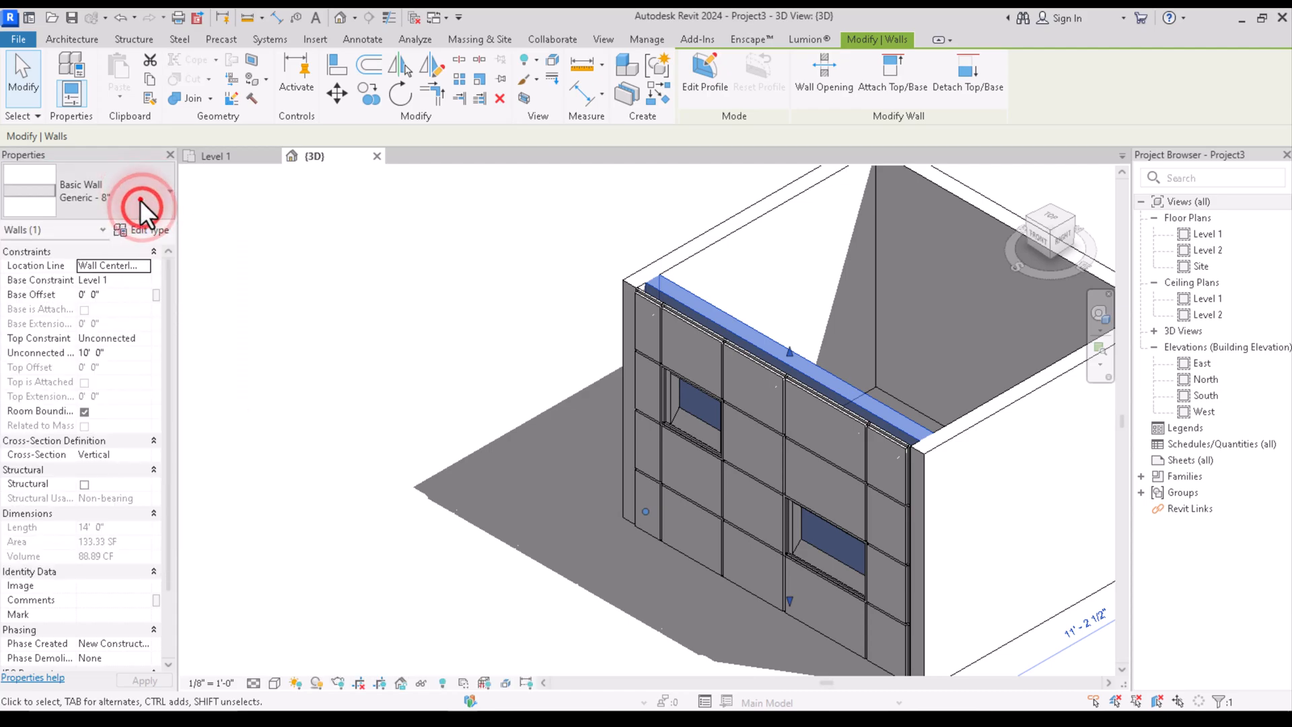
pyautogui.click(140, 199)
pyautogui.scroll(-3, 97, 389)
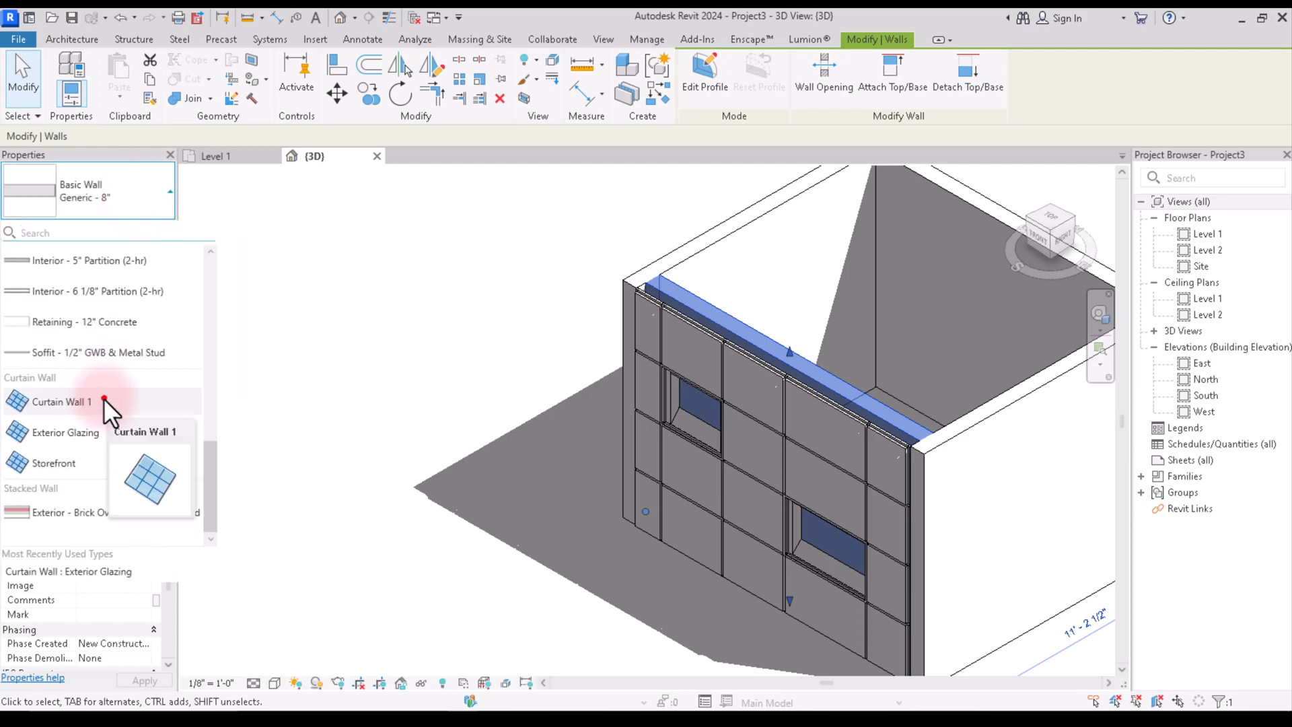
pyautogui.click(103, 399)
pyautogui.click(501, 429)
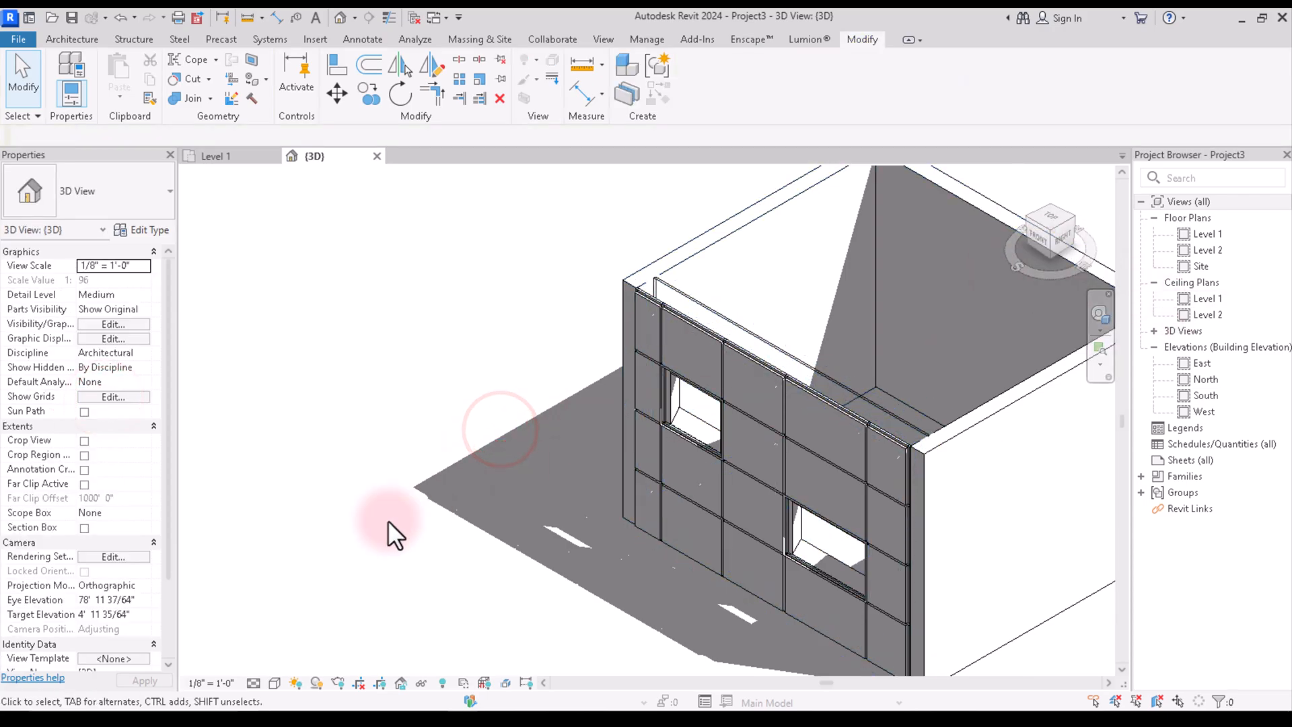
# Set the visual style of the 3D view to Realistic.
pyautogui.click(274, 683)
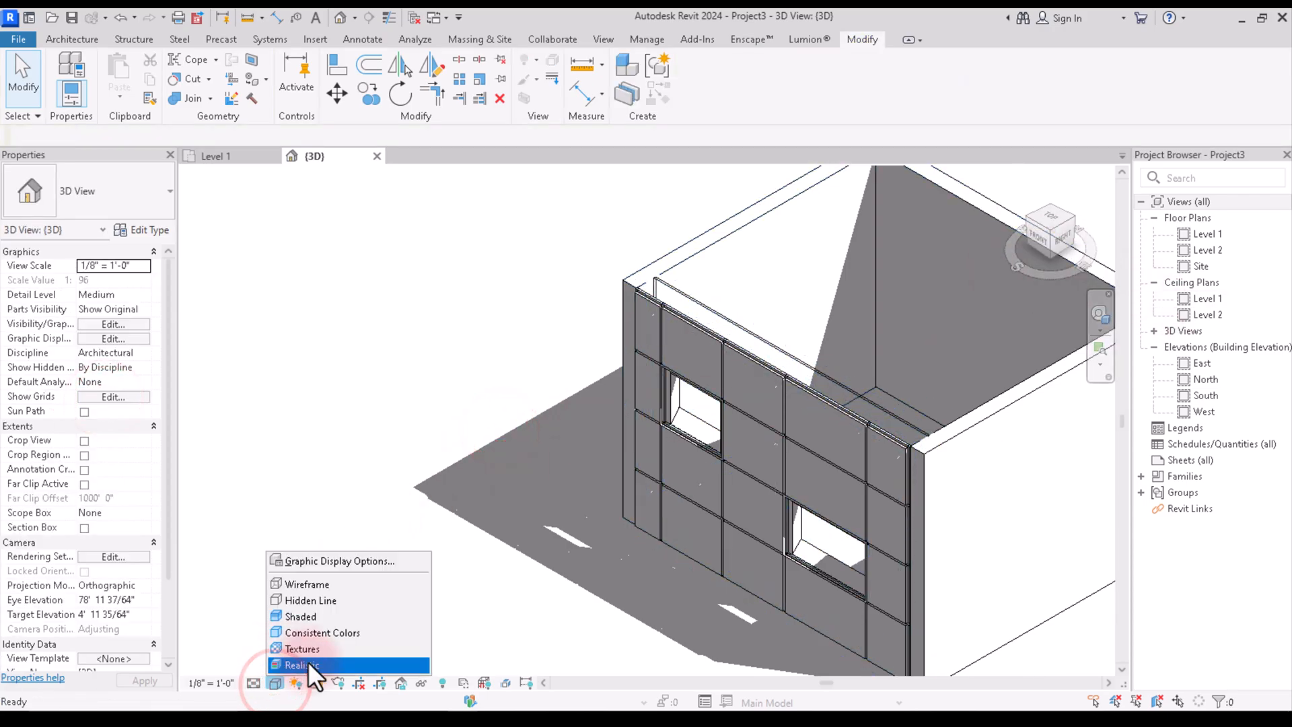
pyautogui.click(310, 663)
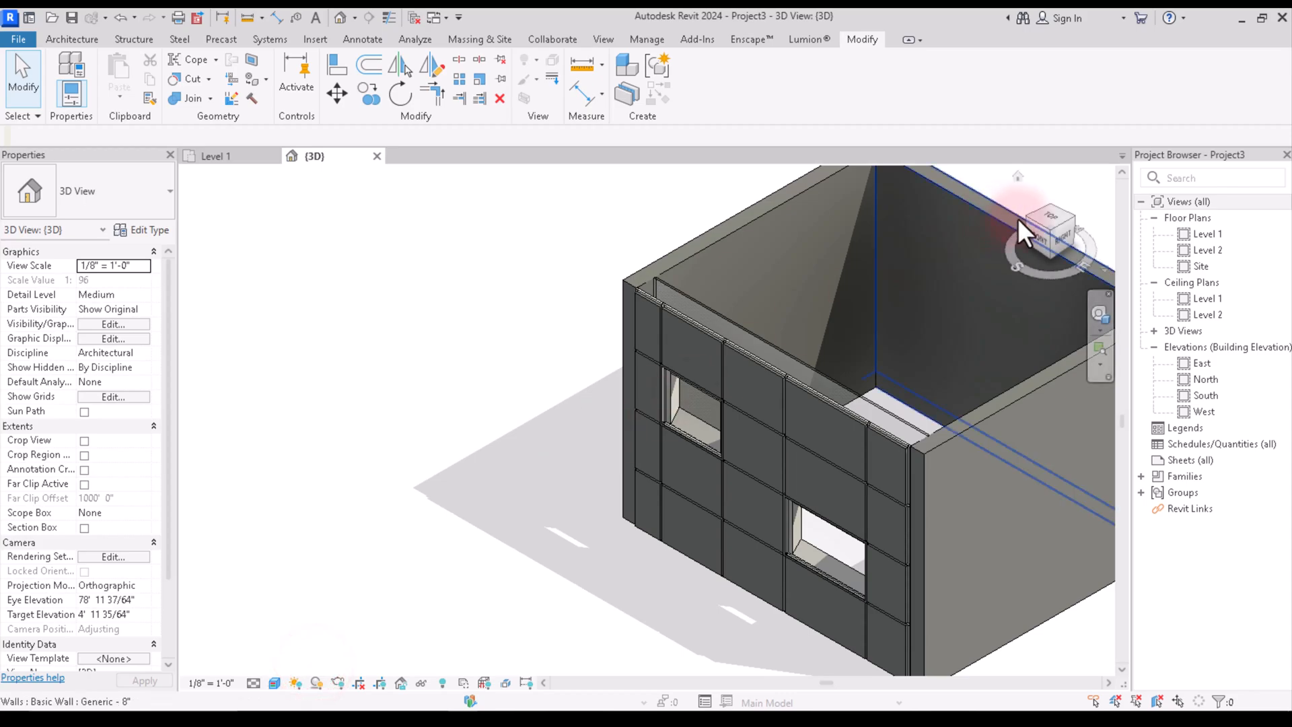
pyautogui.click(1054, 237)
pyautogui.scroll(-3, 758, 298)
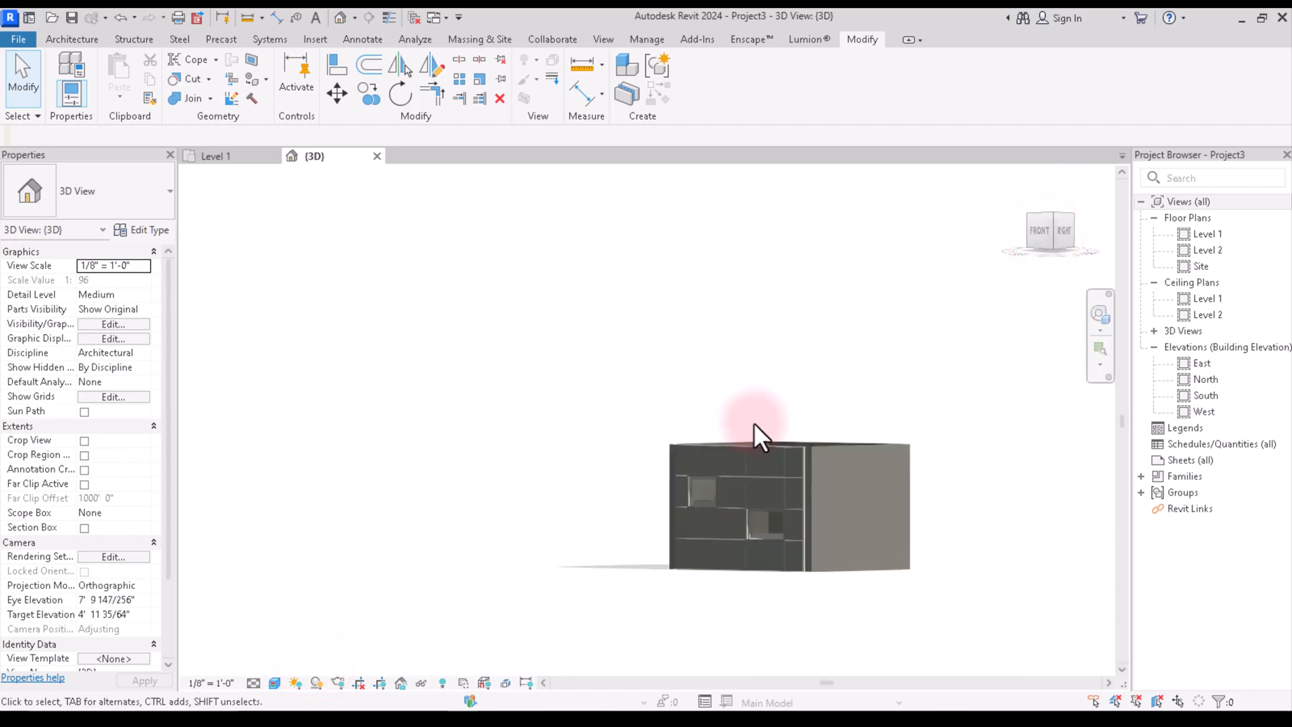
# Examine the panelled facade, its framed openings and sloped sills at eye level from the right corner and from above the left corner.
pyautogui.scroll(4, 783, 458)
pyautogui.scroll(-3, 813, 342)
pyautogui.scroll(3, 765, 510)
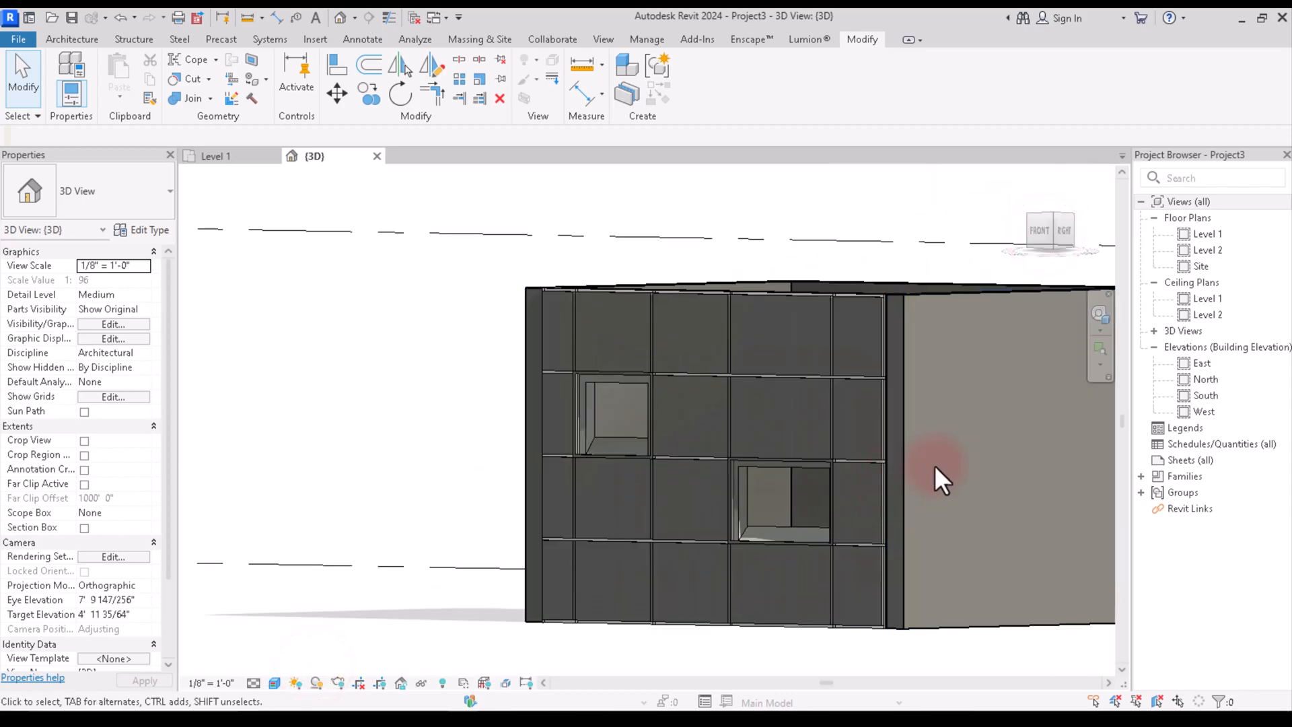
pyautogui.scroll(4, 608, 410)
pyautogui.scroll(-3, 798, 574)
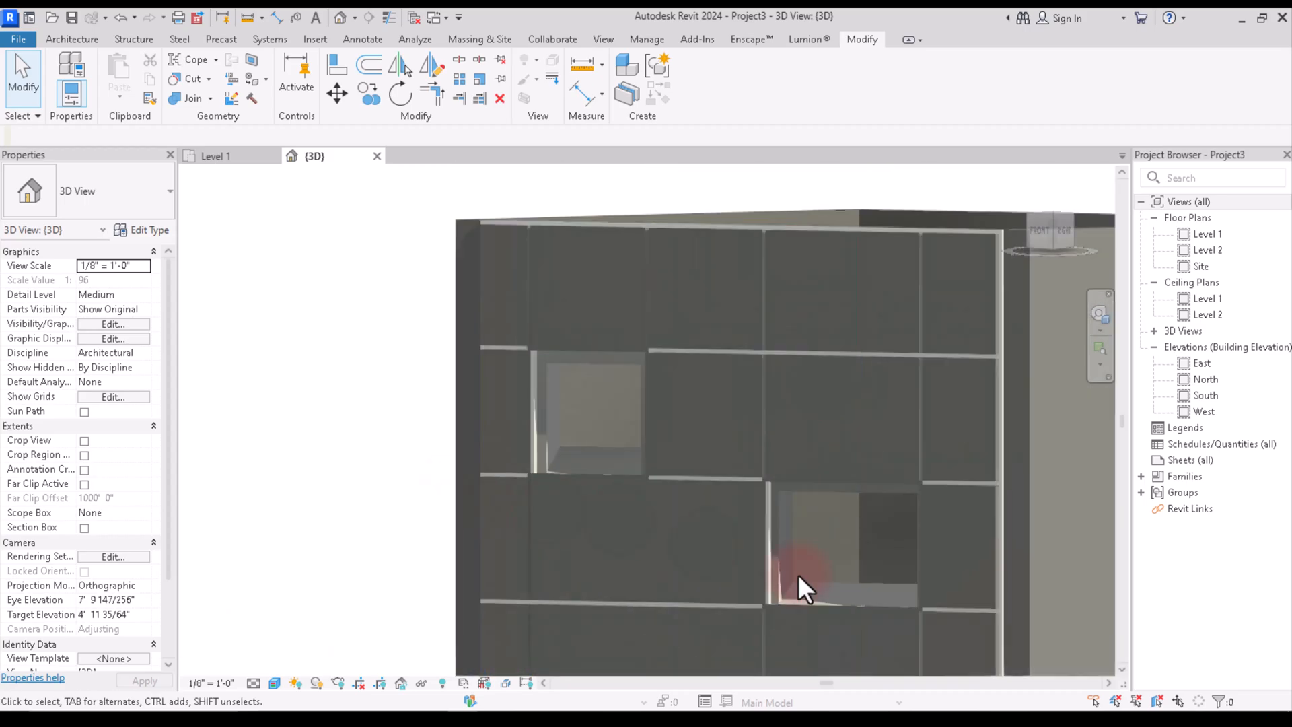
pyautogui.scroll(2, 1006, 547)
pyautogui.scroll(-3, 1015, 540)
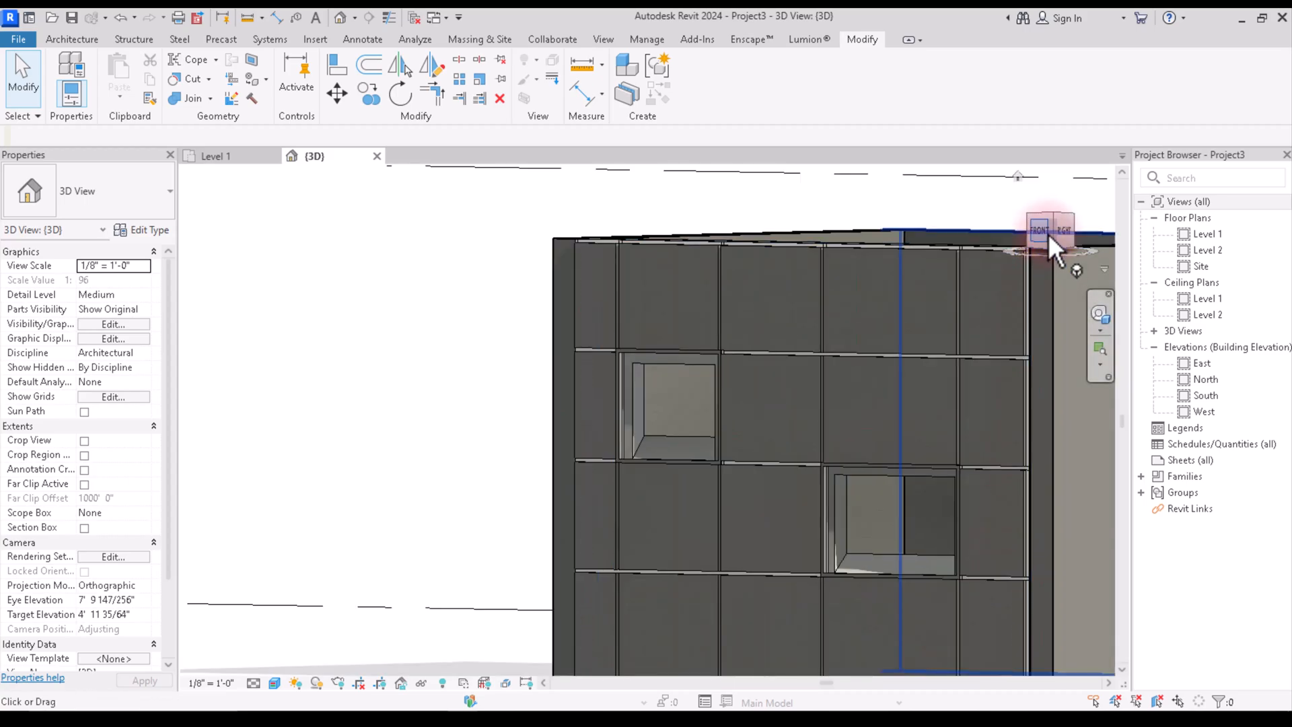
pyautogui.moveTo(1047, 233)
pyautogui.mouseDown()
pyautogui.moveTo(1080, 251)
pyautogui.moveTo(225, 268)
pyautogui.moveTo(1036, 250)
pyautogui.mouseUp()
pyautogui.scroll(-6, 849, 424)
pyautogui.scroll(5, 428, 543)
pyautogui.scroll(4, 756, 383)
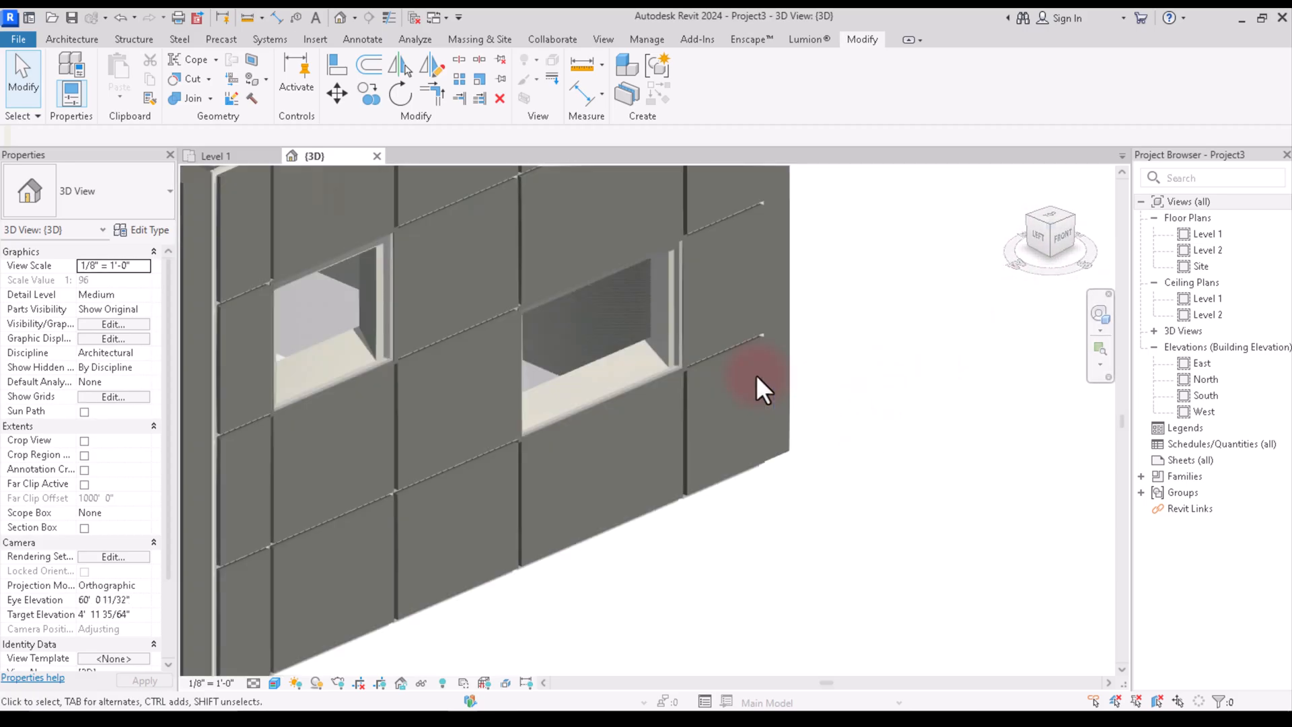
pyautogui.scroll(-4, 907, 515)
pyautogui.scroll(5, 807, 437)
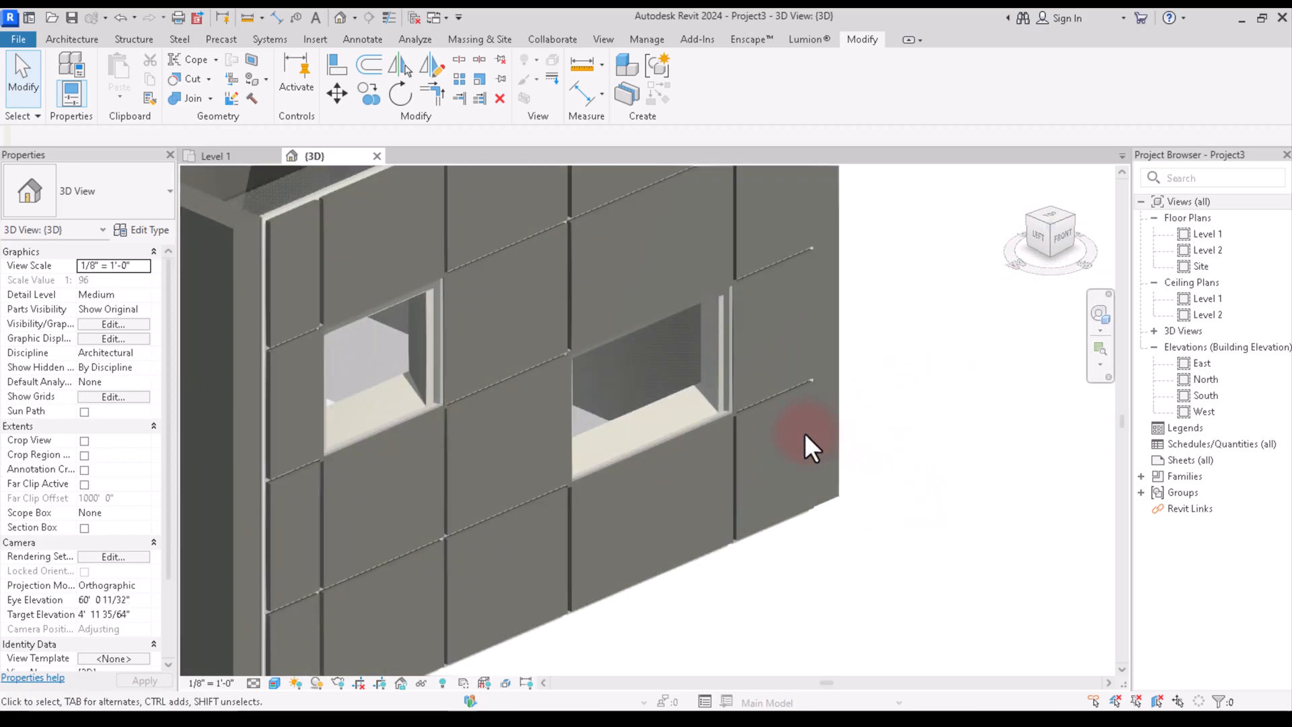
pyautogui.scroll(-4, 995, 444)
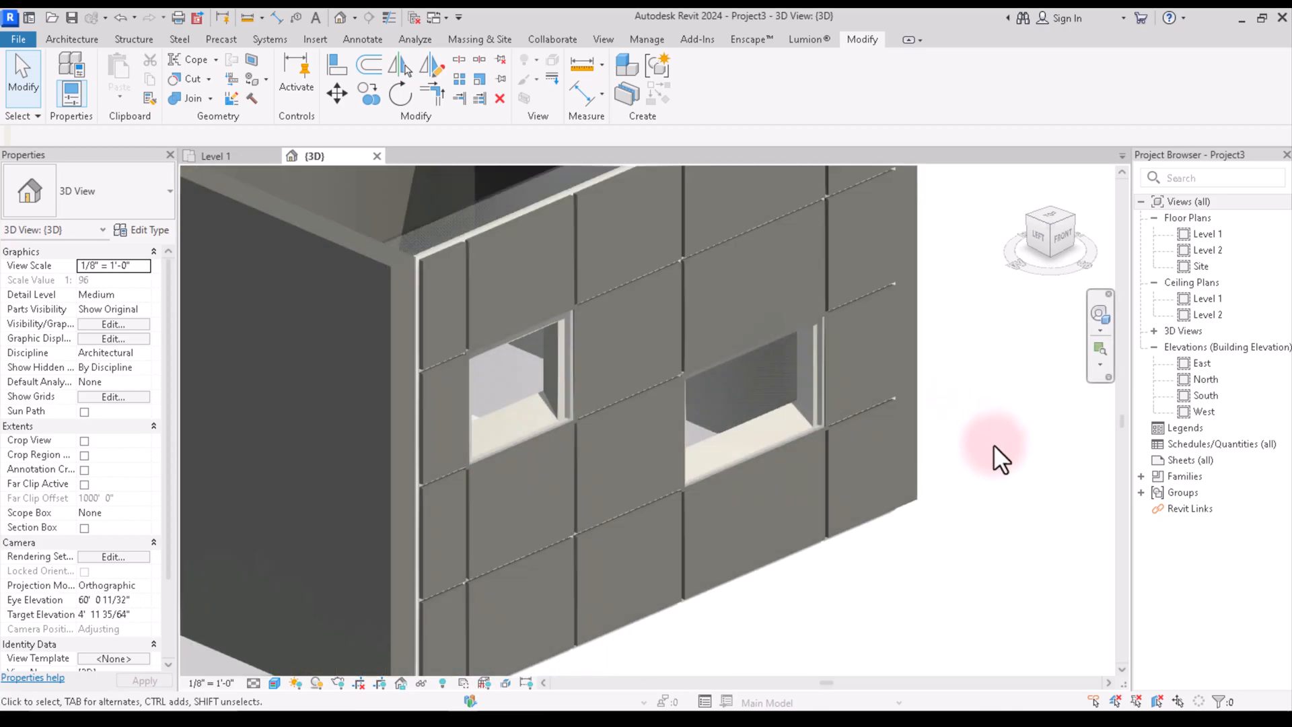
pyautogui.scroll(2, 741, 436)
pyautogui.scroll(-2, 742, 436)
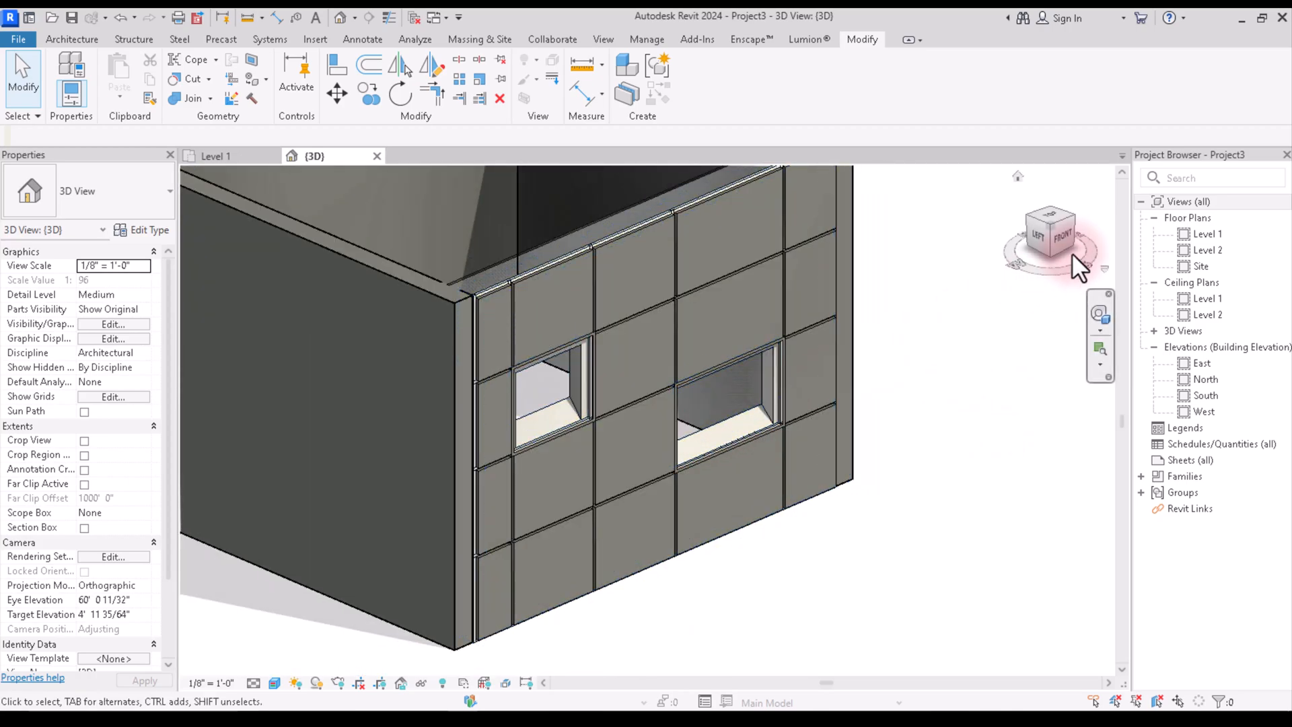
# Inspect the frame and sill of the lower-right opening up close from the front-right corner.
pyautogui.click(1063, 239)
pyautogui.moveTo(986, 196); pyautogui.dragTo(824, 232)
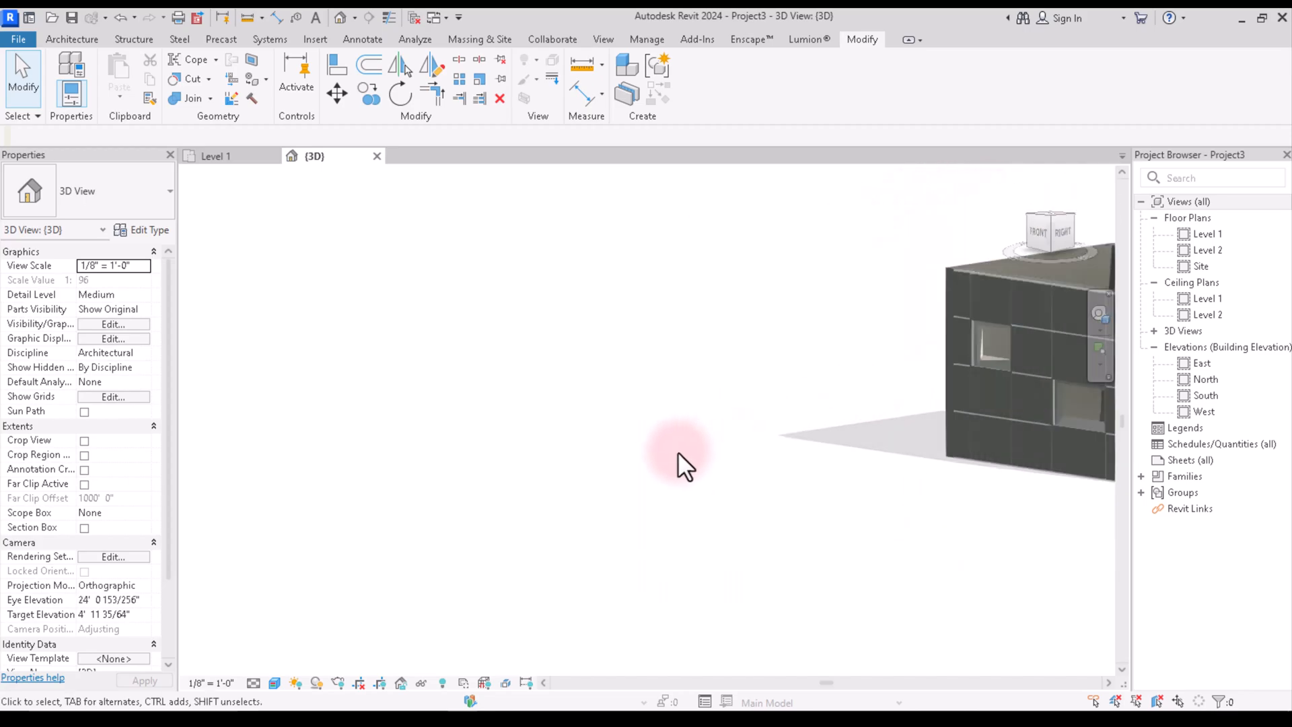
pyautogui.scroll(2, 966, 412)
pyautogui.scroll(4, 845, 369)
pyautogui.scroll(-2, 825, 405)
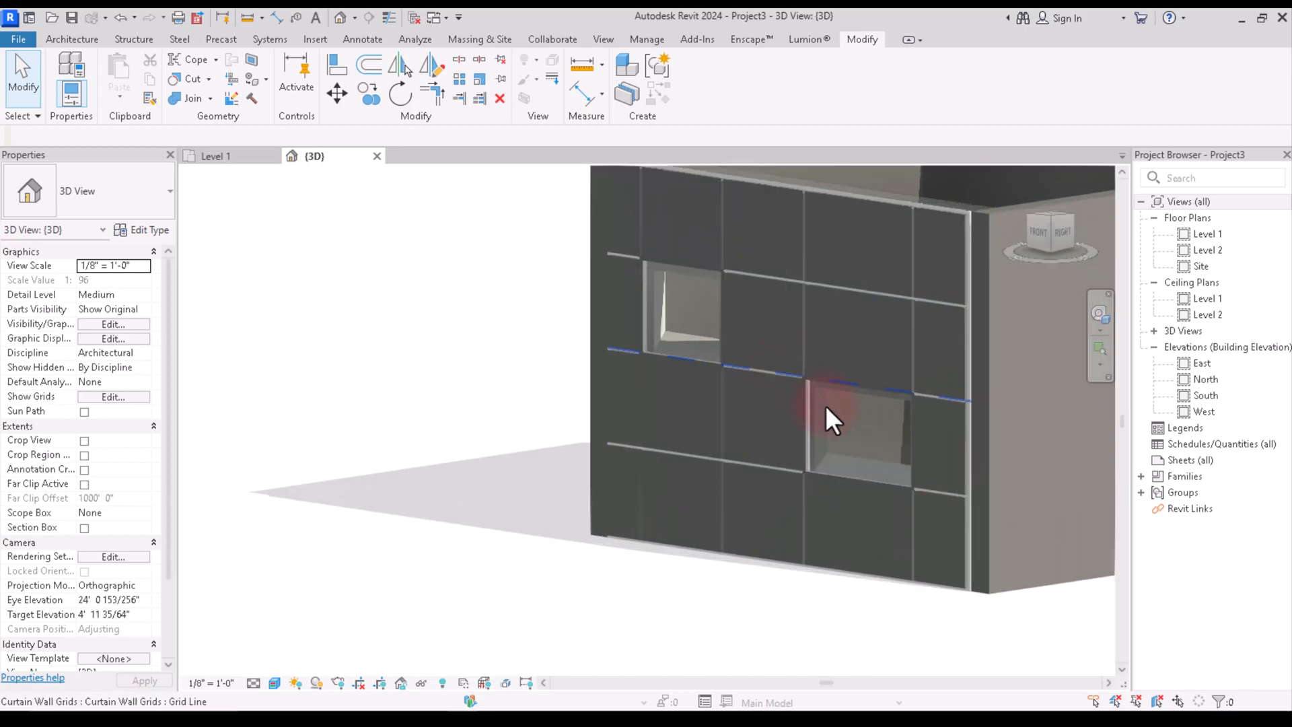
pyautogui.scroll(4, 952, 481)
pyautogui.scroll(2, 781, 452)
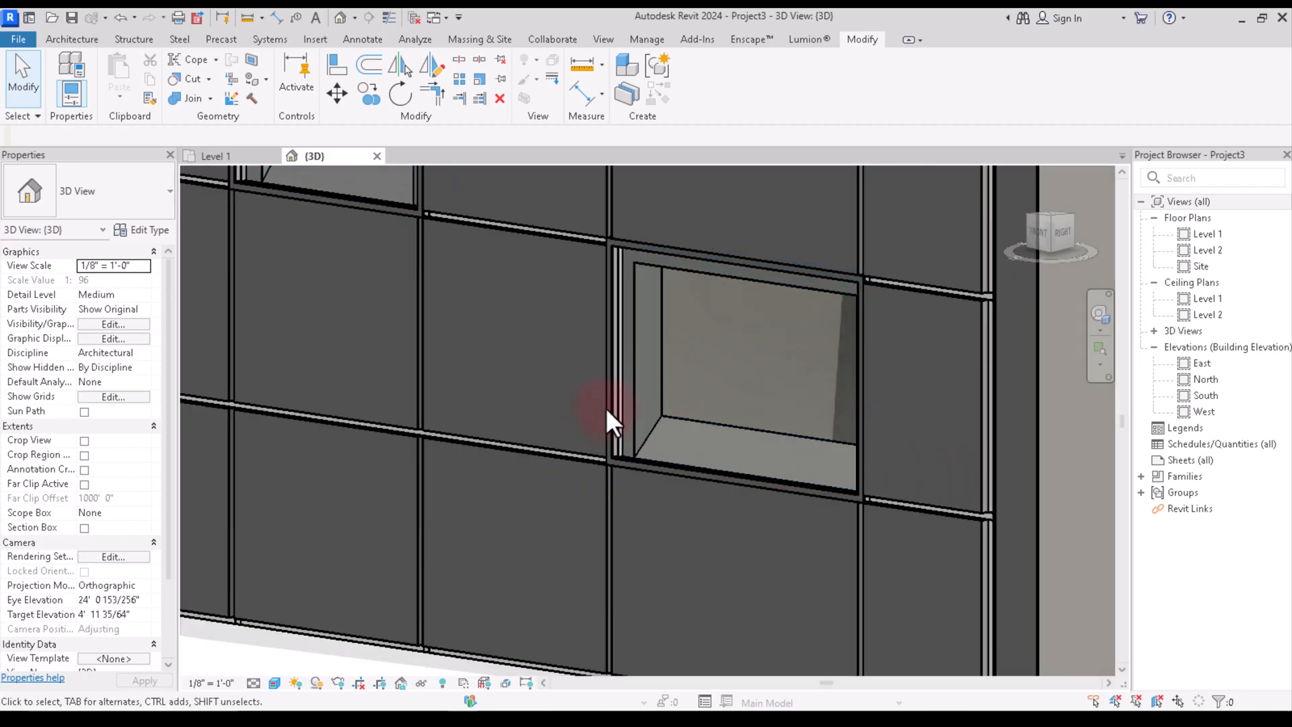
pyautogui.scroll(-2, 669, 402)
pyautogui.scroll(-2, 856, 419)
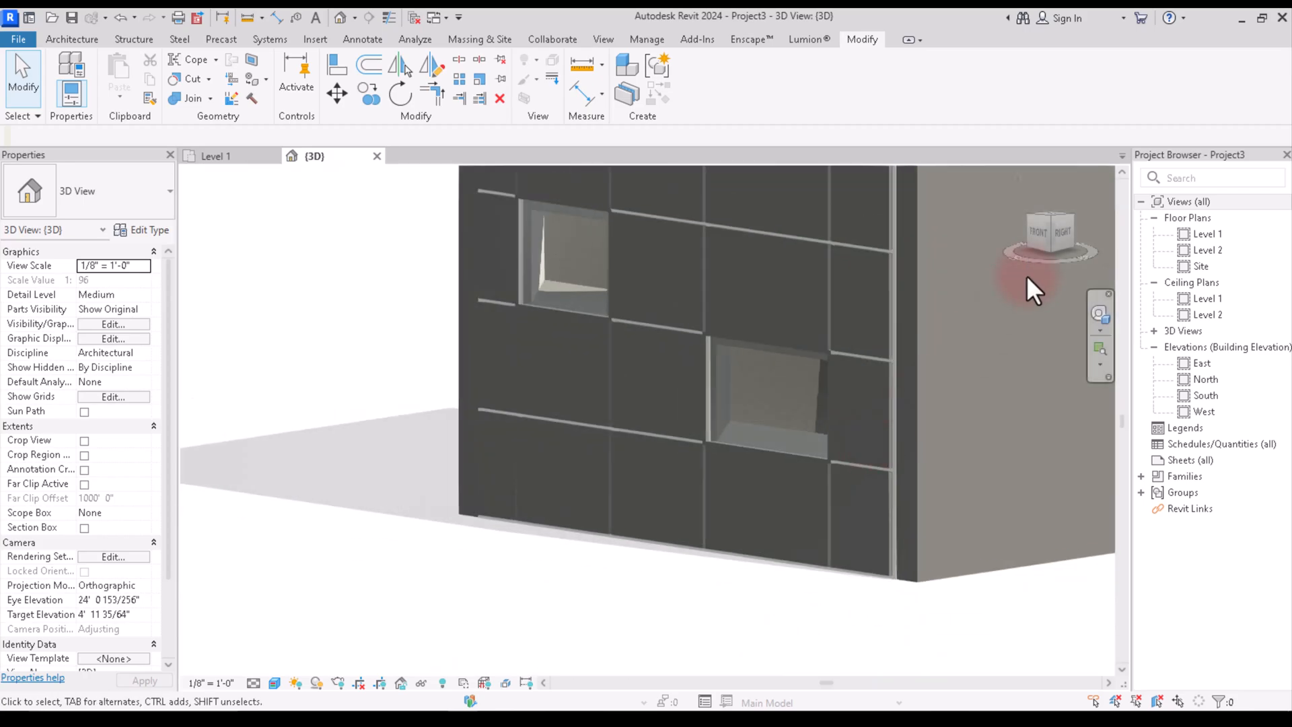
# Review the whole facade with both framed openings straight from the front and from the front-left corner.
pyautogui.click(1046, 231)
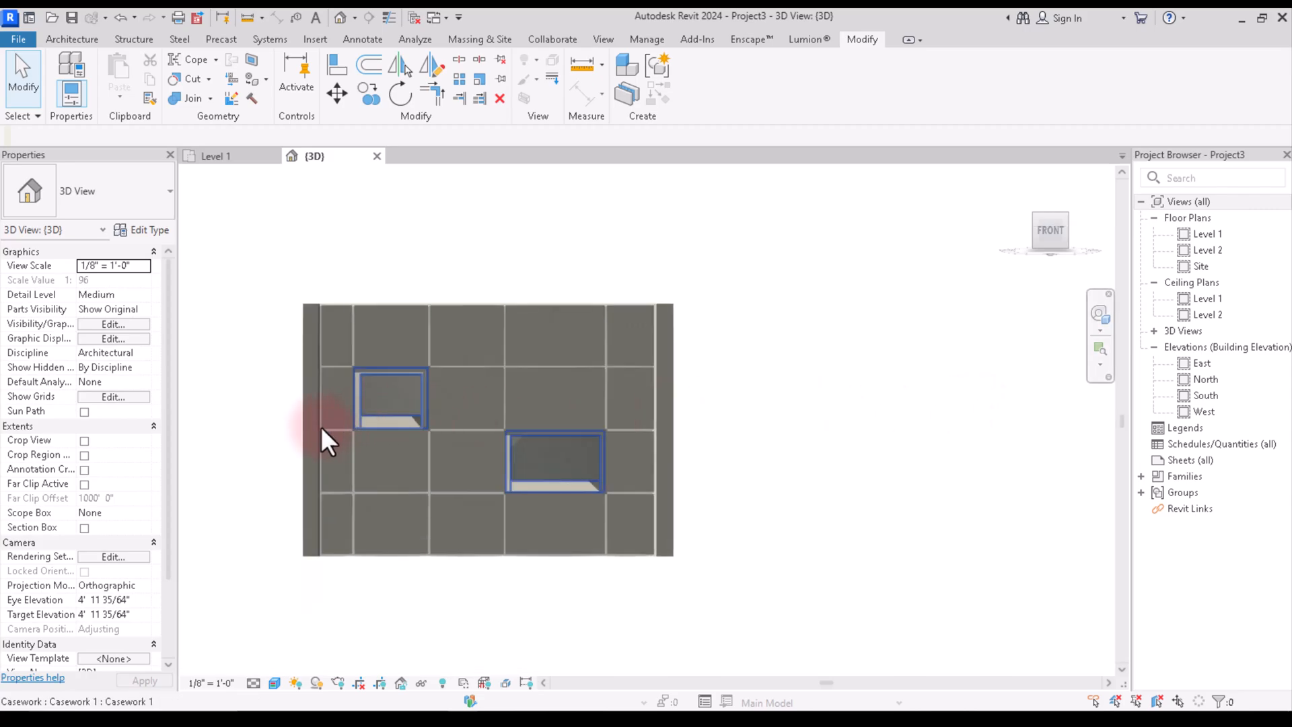
pyautogui.scroll(2, 348, 380)
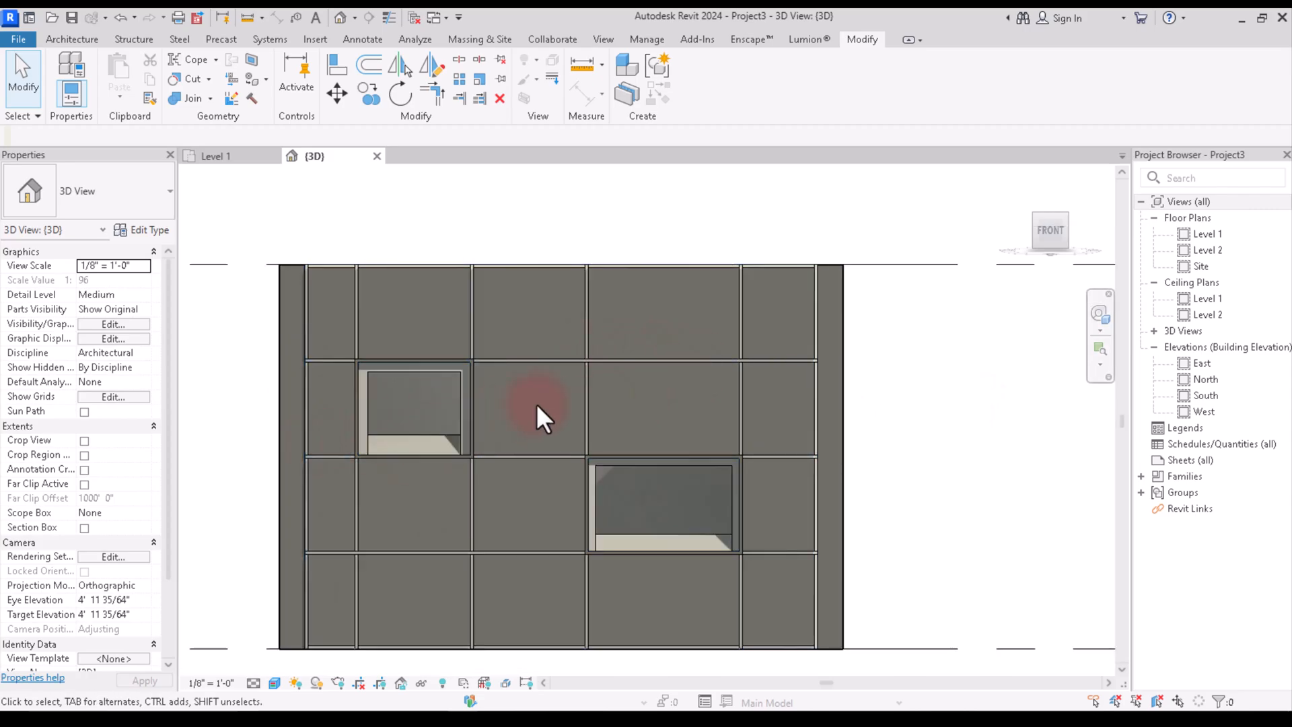
pyautogui.scroll(-2, 679, 404)
pyautogui.moveTo(1042, 237); pyautogui.dragTo(1026, 271)
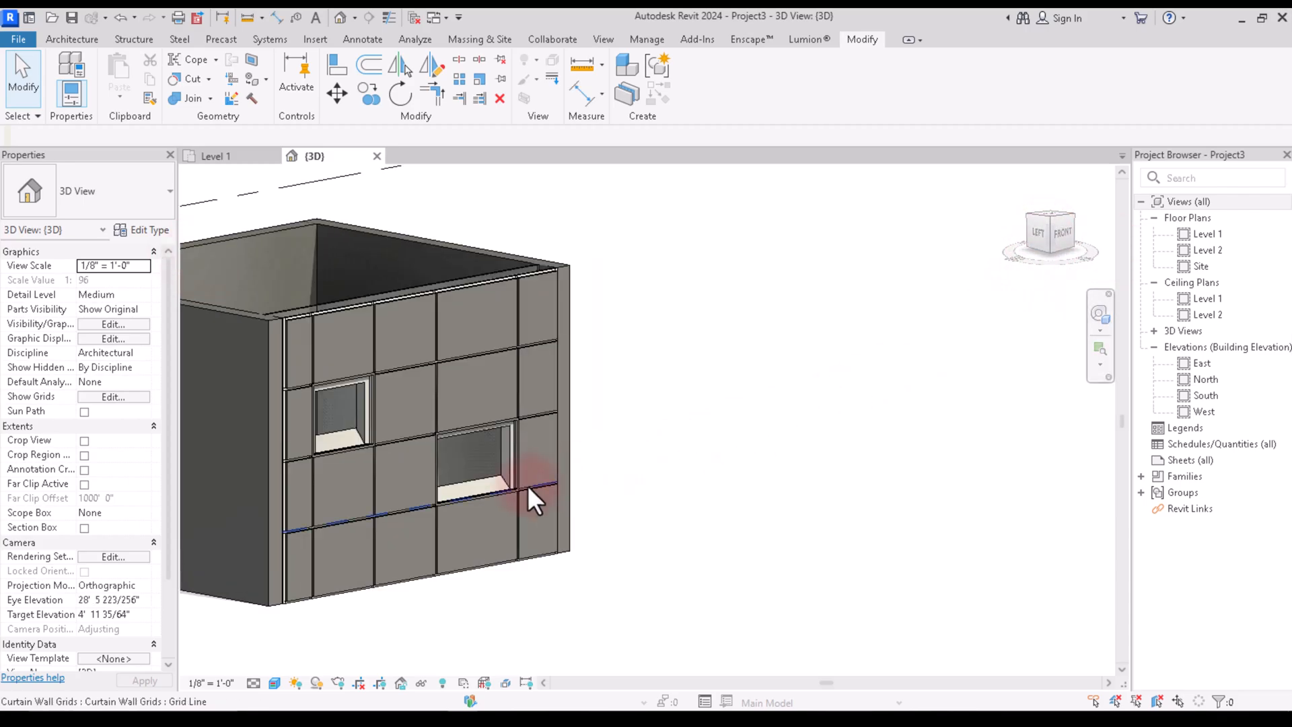
pyautogui.scroll(4, 382, 482)
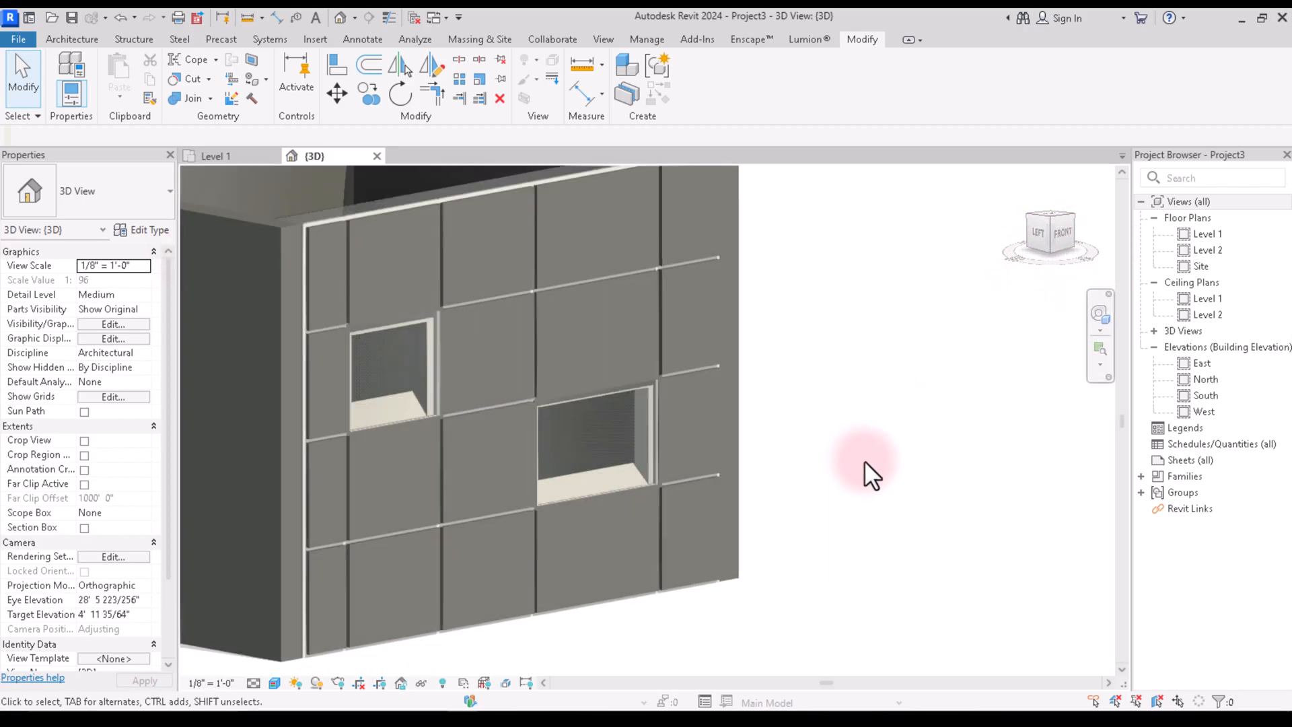
pyautogui.scroll(-4, 864, 460)
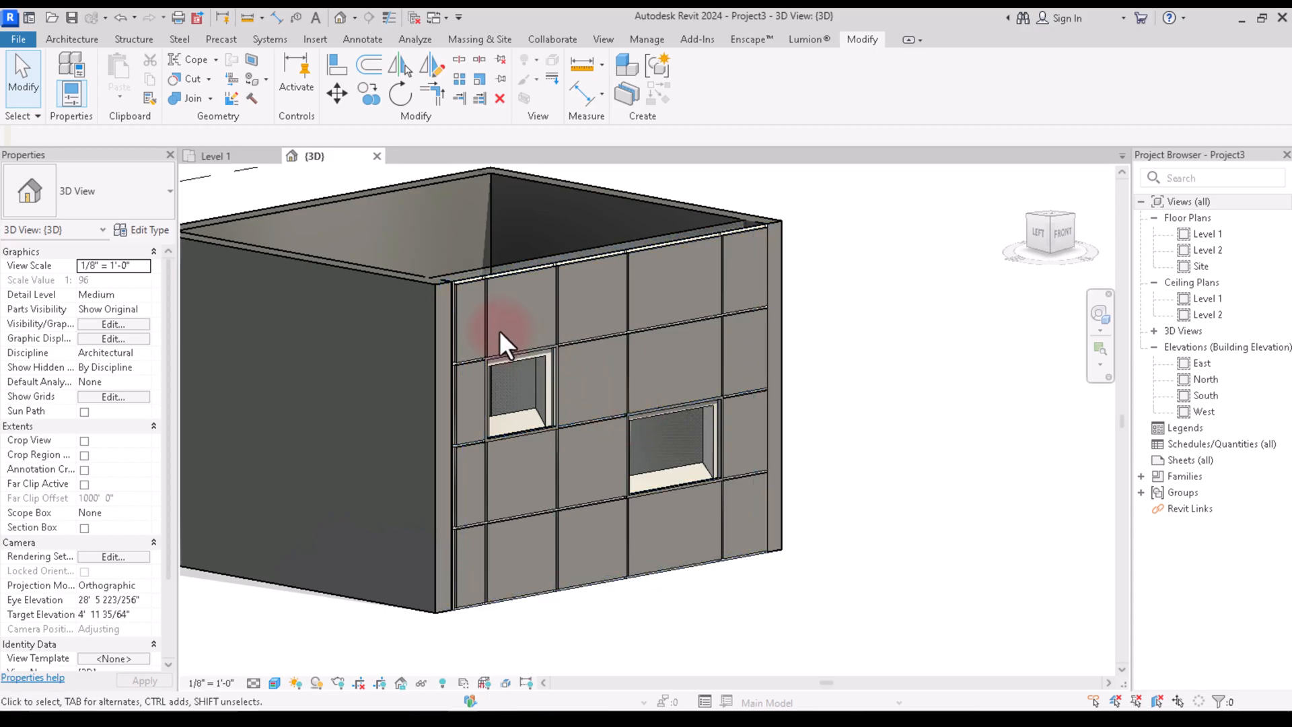
pyautogui.click(1064, 235)
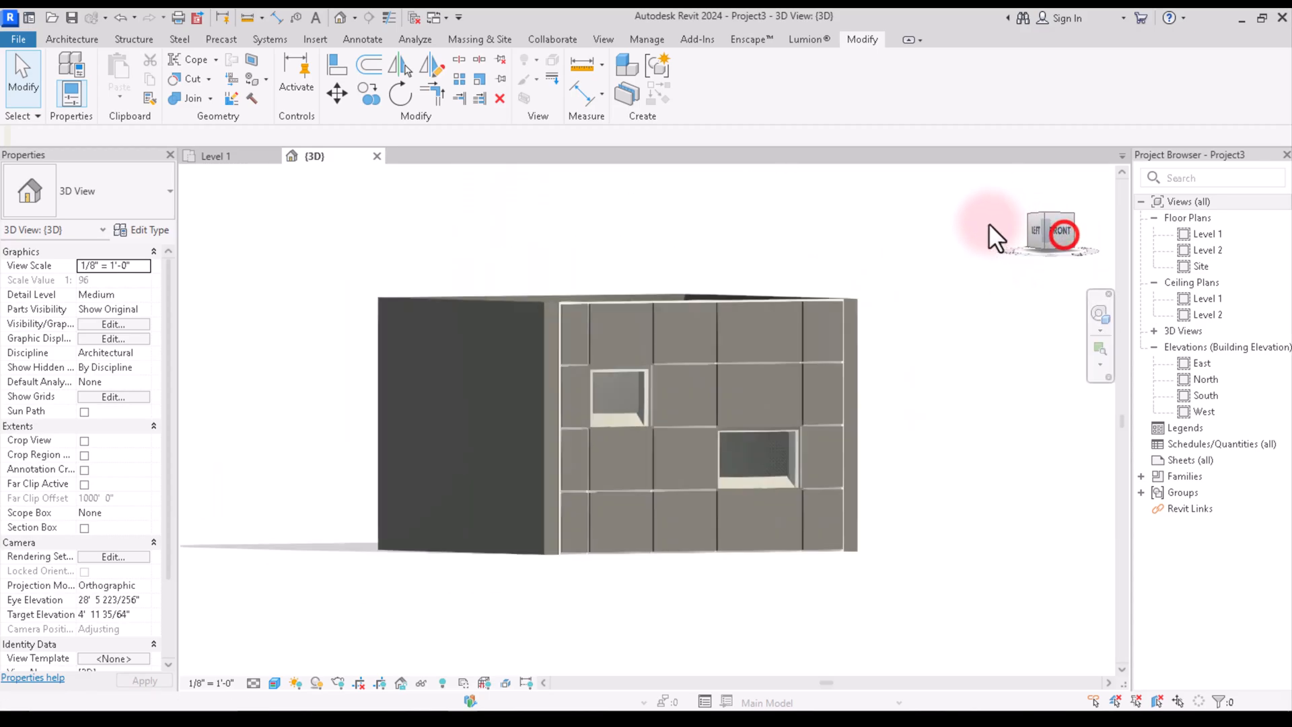
pyautogui.scroll(2, 1056, 404)
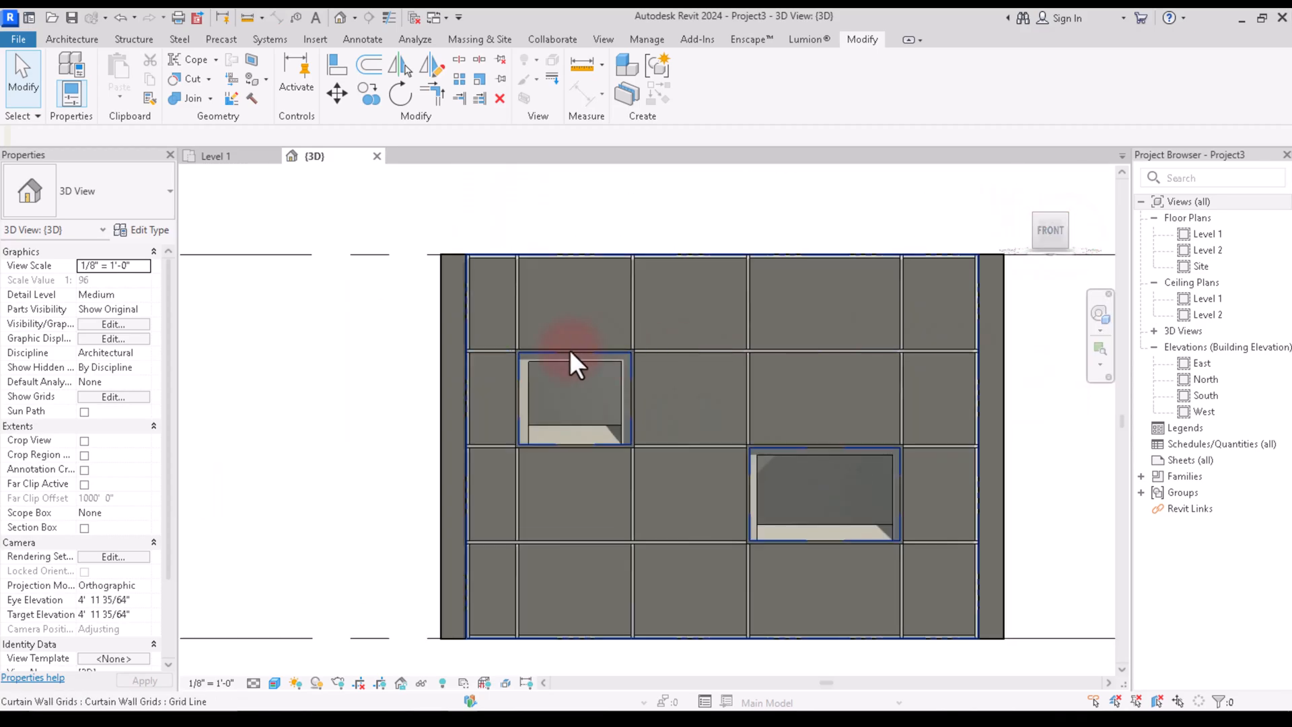
pyautogui.scroll(-1, 569, 349)
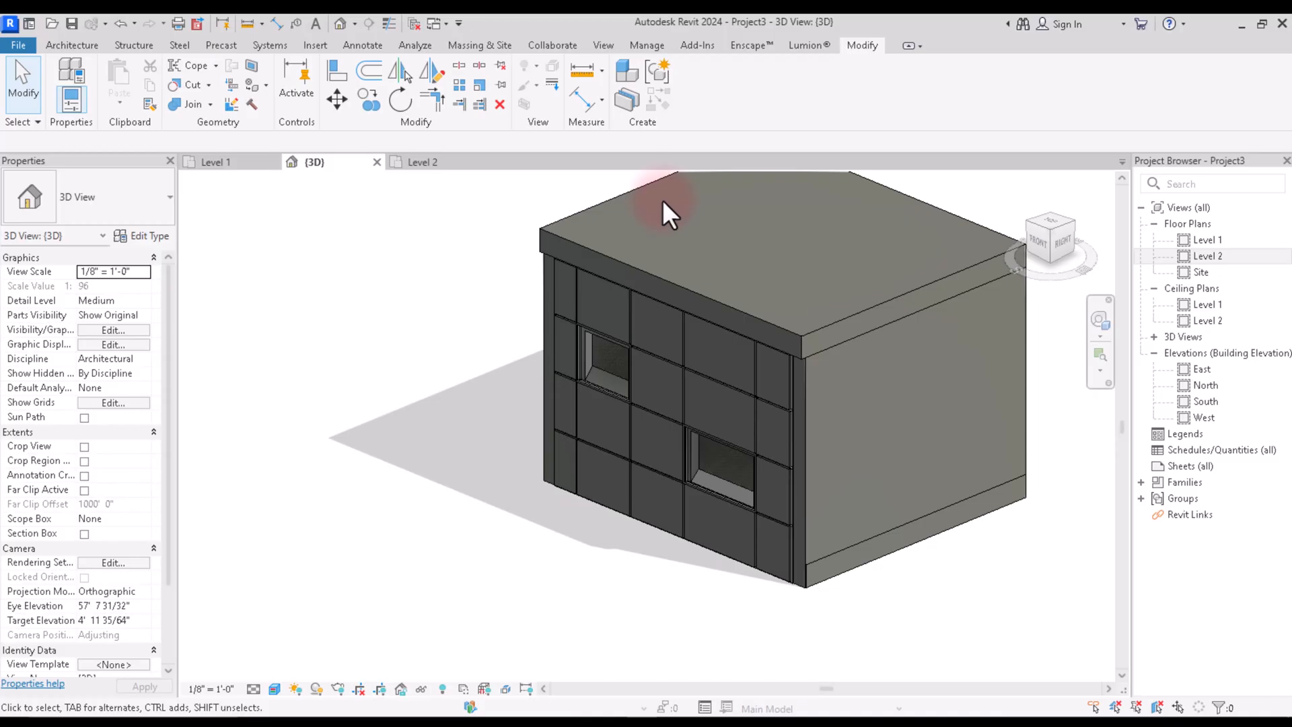
# Paint the right side wall and the floor slab edge at its base with the Clad - White material.
pyautogui.scroll(-1, 546, 438)
pyautogui.scroll(1, 622, 421)
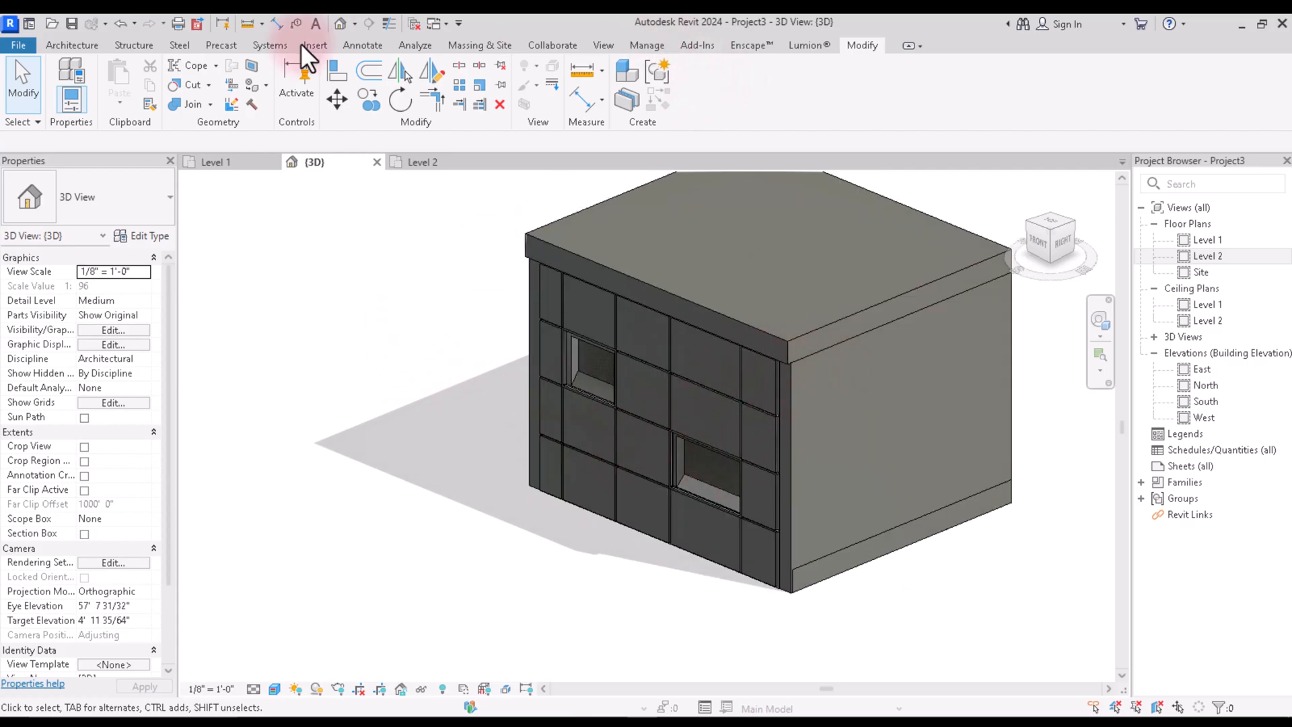
pyautogui.click(252, 84)
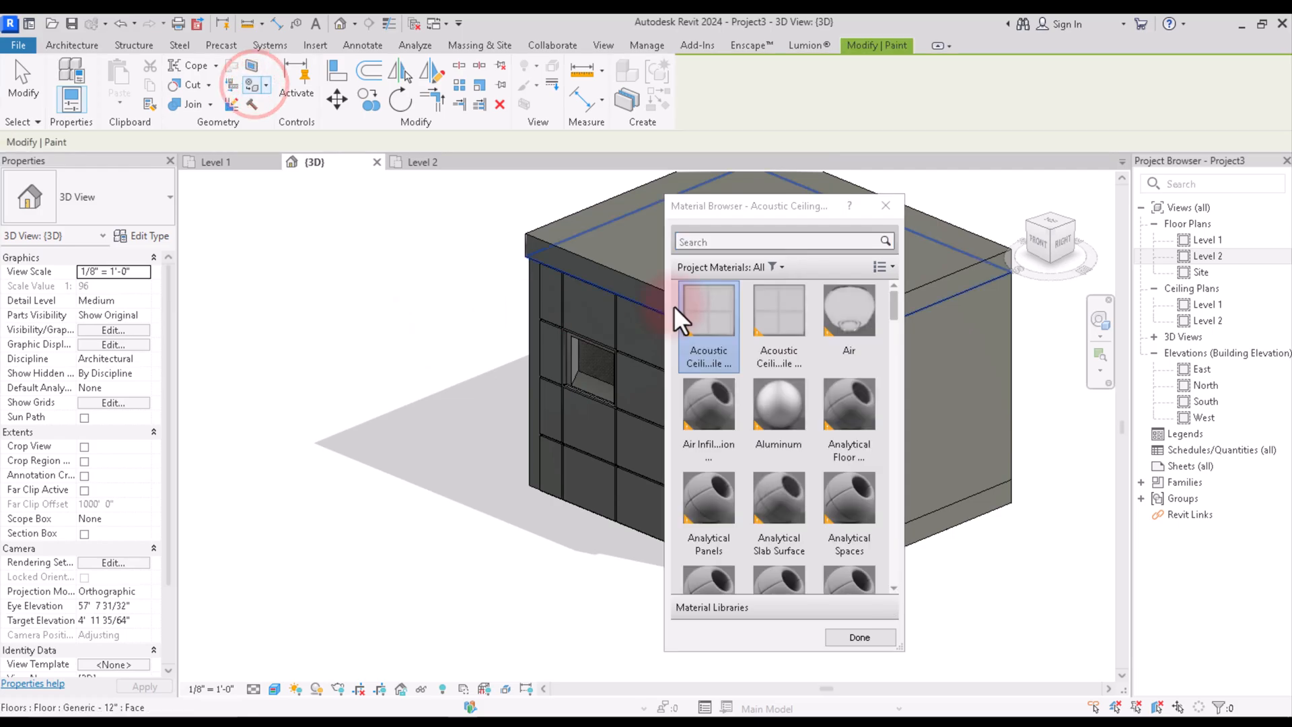
pyautogui.moveTo(793, 204); pyautogui.dragTo(337, 182)
pyautogui.scroll(-5, 313, 357)
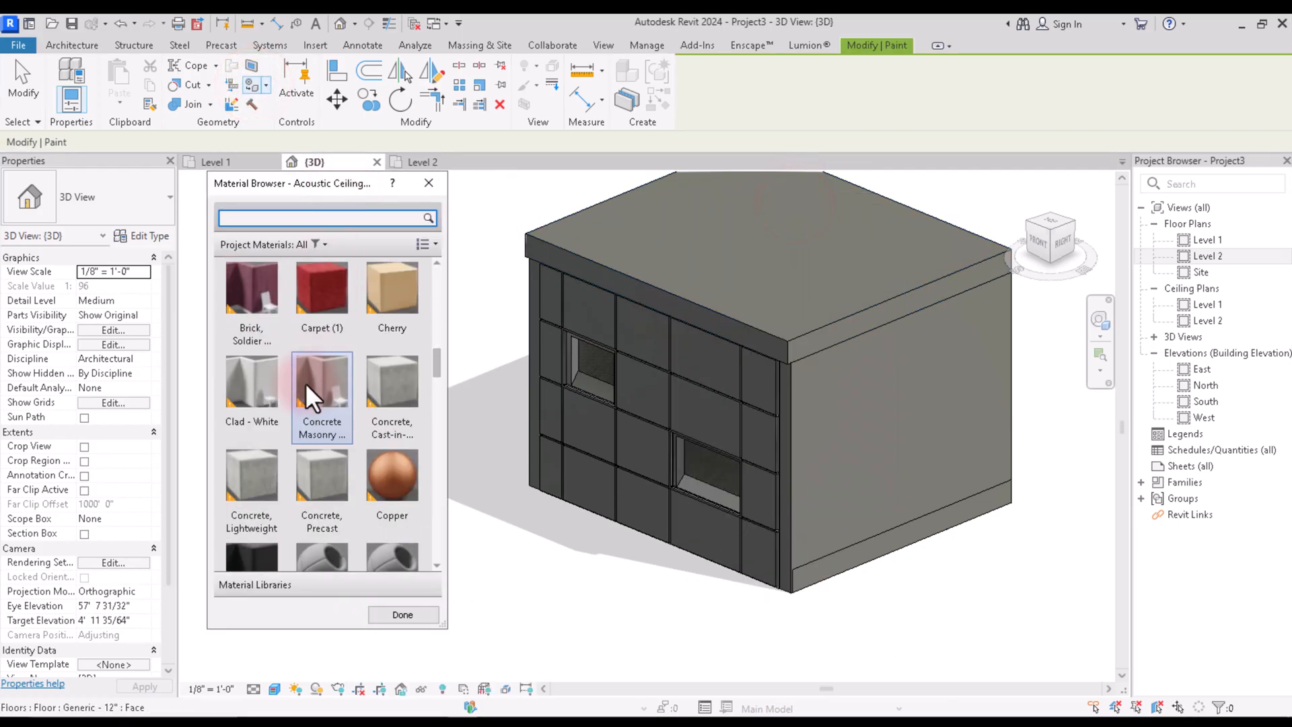
pyautogui.click(259, 389)
pyautogui.click(916, 350)
pyautogui.scroll(4, 821, 551)
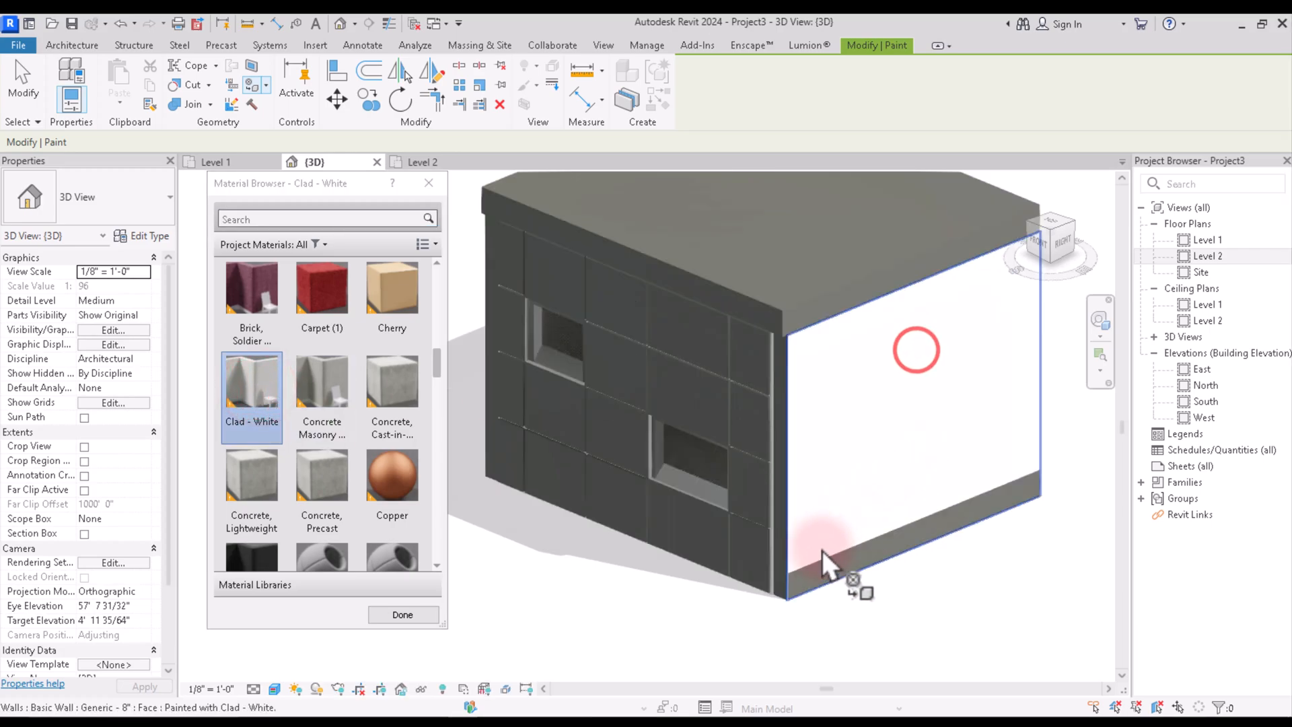
pyautogui.click(839, 570)
# Paint the front end face of the right side wall with Clad - White.
pyautogui.scroll(-5, 842, 575)
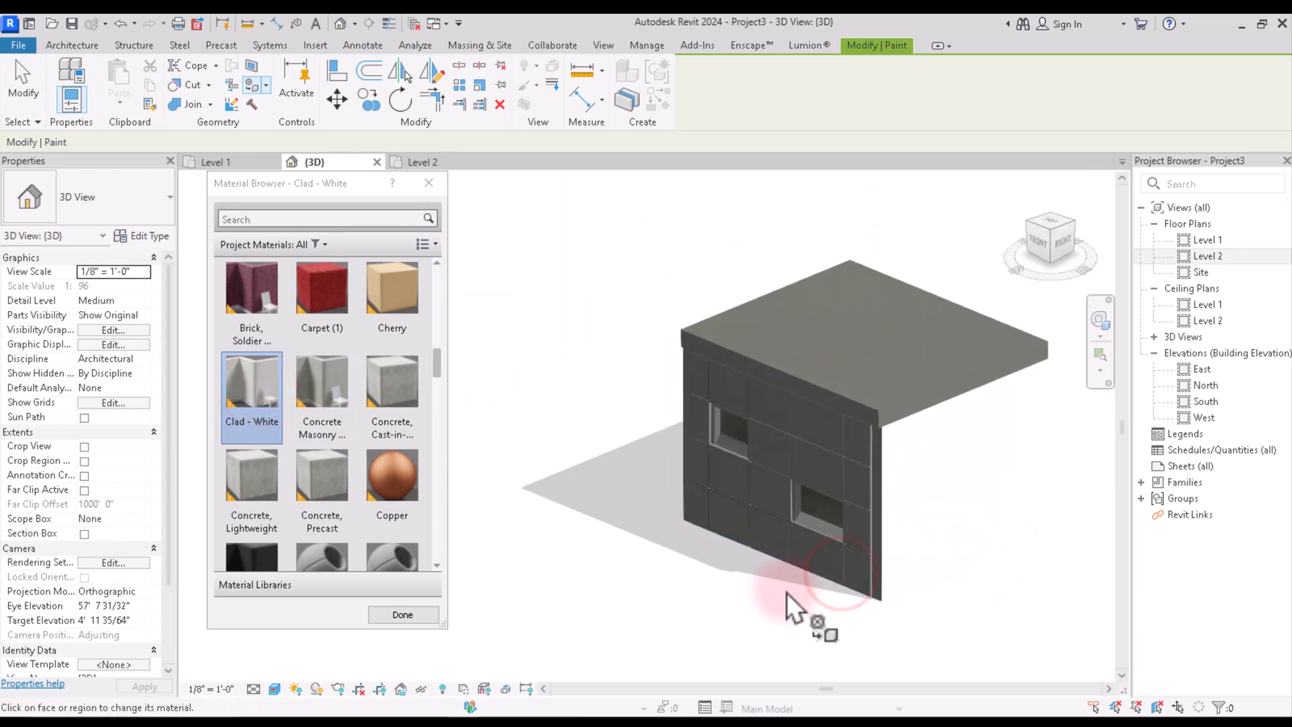
pyautogui.scroll(5, 942, 594)
pyautogui.scroll(2, 950, 595)
pyautogui.click(955, 525)
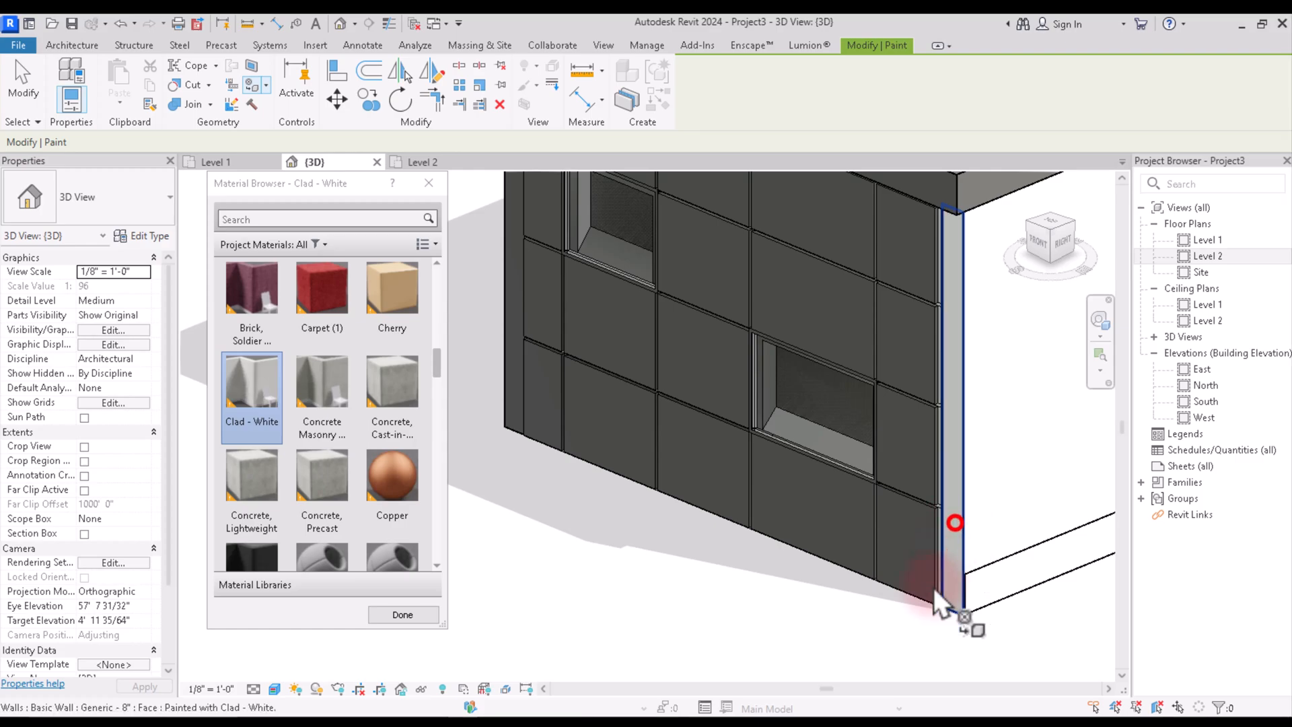
# Paint the right edge, front edge and top face of the roof slab with Clad - White.
pyautogui.scroll(-5, 934, 587)
pyautogui.scroll(5, 975, 403)
pyautogui.click(927, 446)
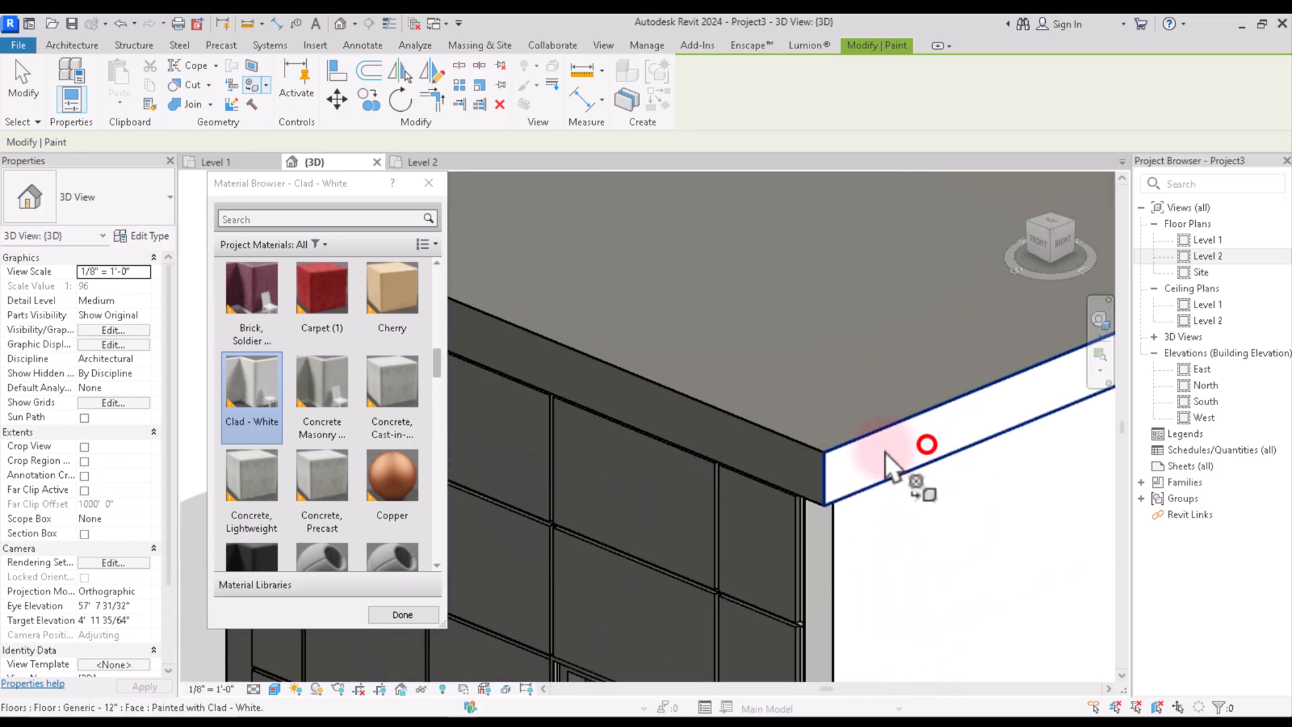
pyautogui.click(782, 456)
pyautogui.scroll(-5, 935, 419)
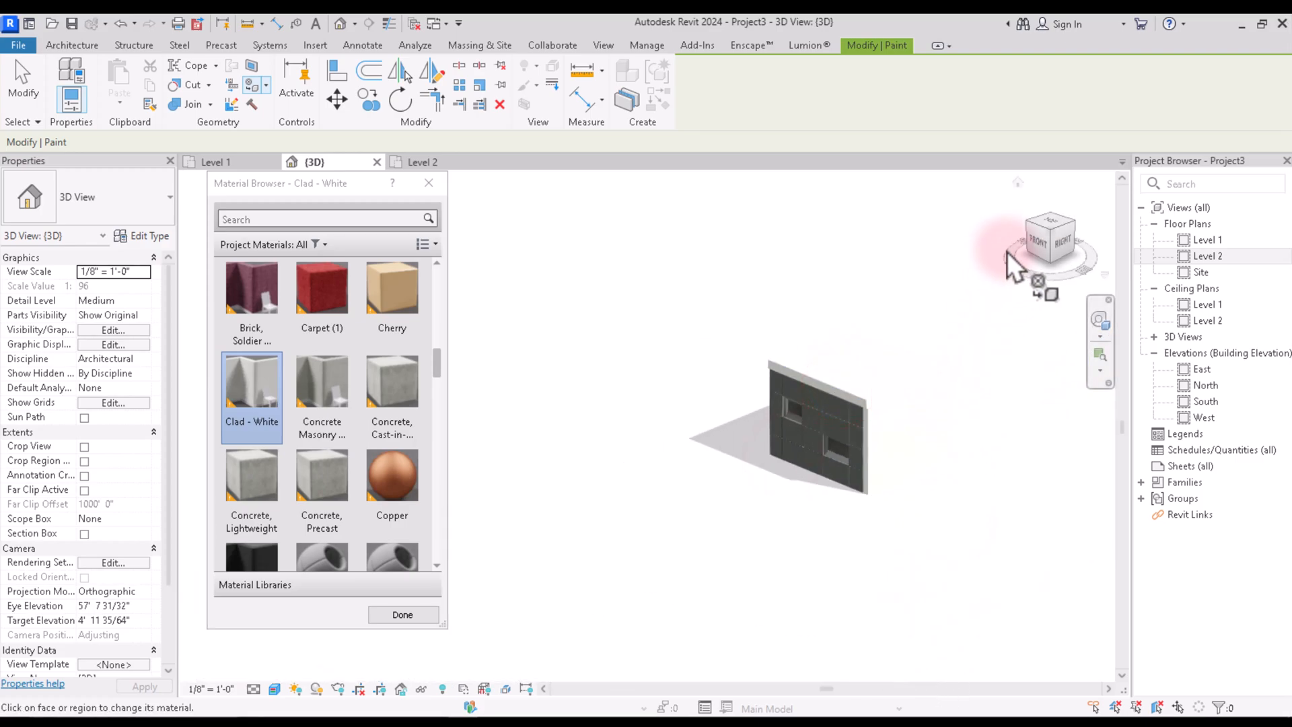
# Paint the left side wall and the left edge of the roof slab with Clad - White.
pyautogui.click(1043, 241)
pyautogui.moveTo(1052, 249)
pyautogui.mouseDown()
pyautogui.moveTo(259, 231)
pyautogui.moveTo(433, 231)
pyautogui.moveTo(464, 290)
pyautogui.moveTo(995, 255)
pyautogui.mouseUp()
pyautogui.scroll(4, 572, 518)
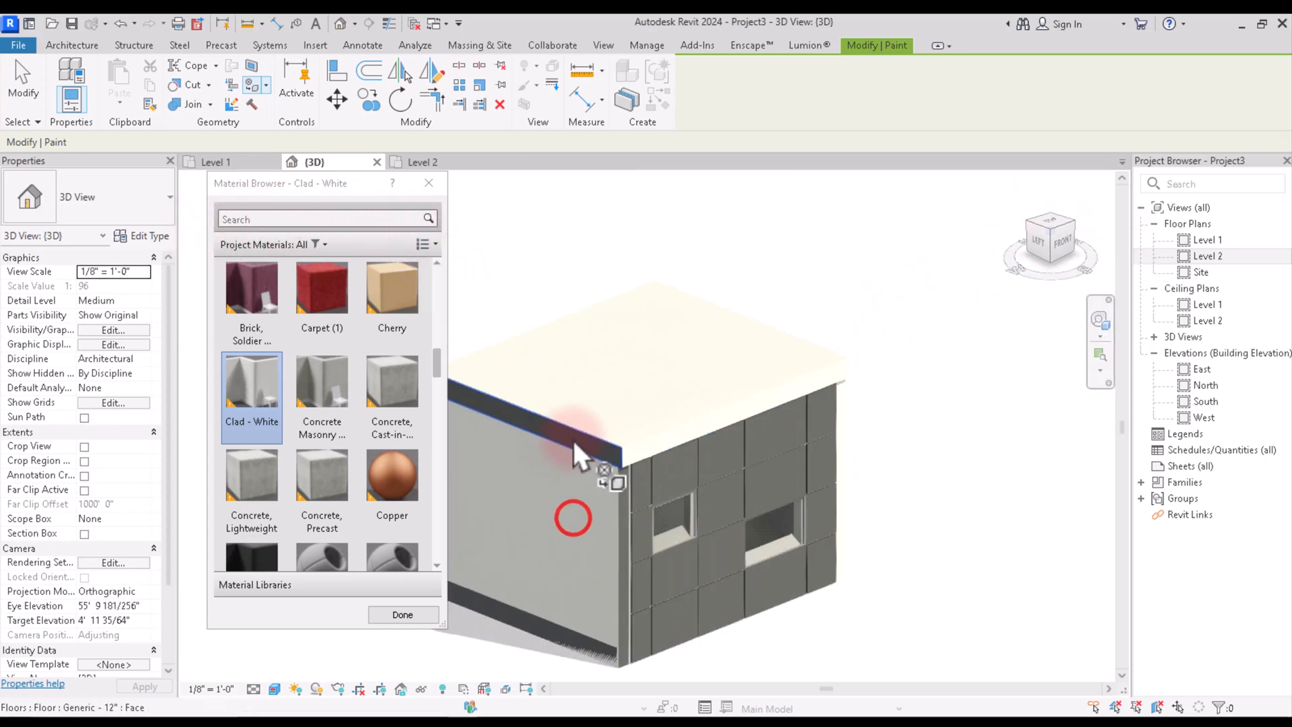
pyautogui.click(575, 439)
pyautogui.scroll(4, 612, 454)
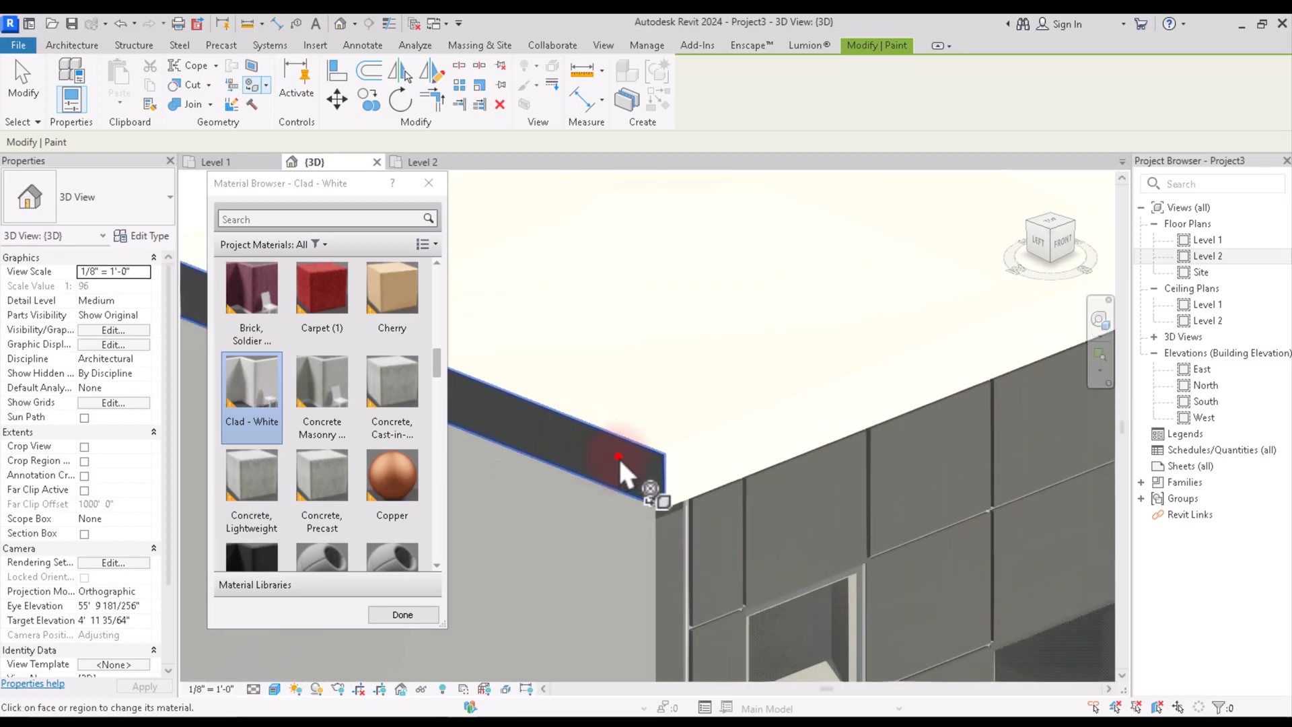
# Paint the floor slab edge below the left wall and that wall's front end face with Clad - White.
pyautogui.scroll(-5, 767, 373)
pyautogui.scroll(6, 693, 578)
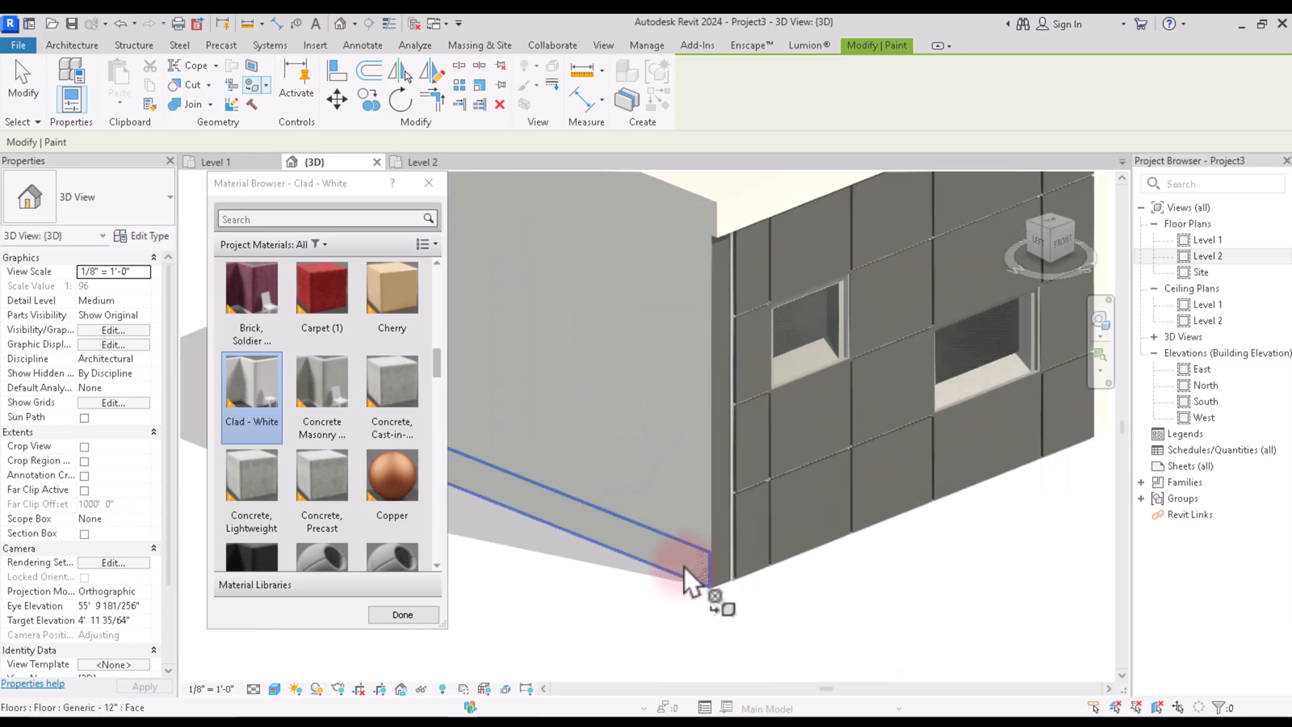
pyautogui.scroll(-5, 710, 576)
pyautogui.scroll(6, 720, 579)
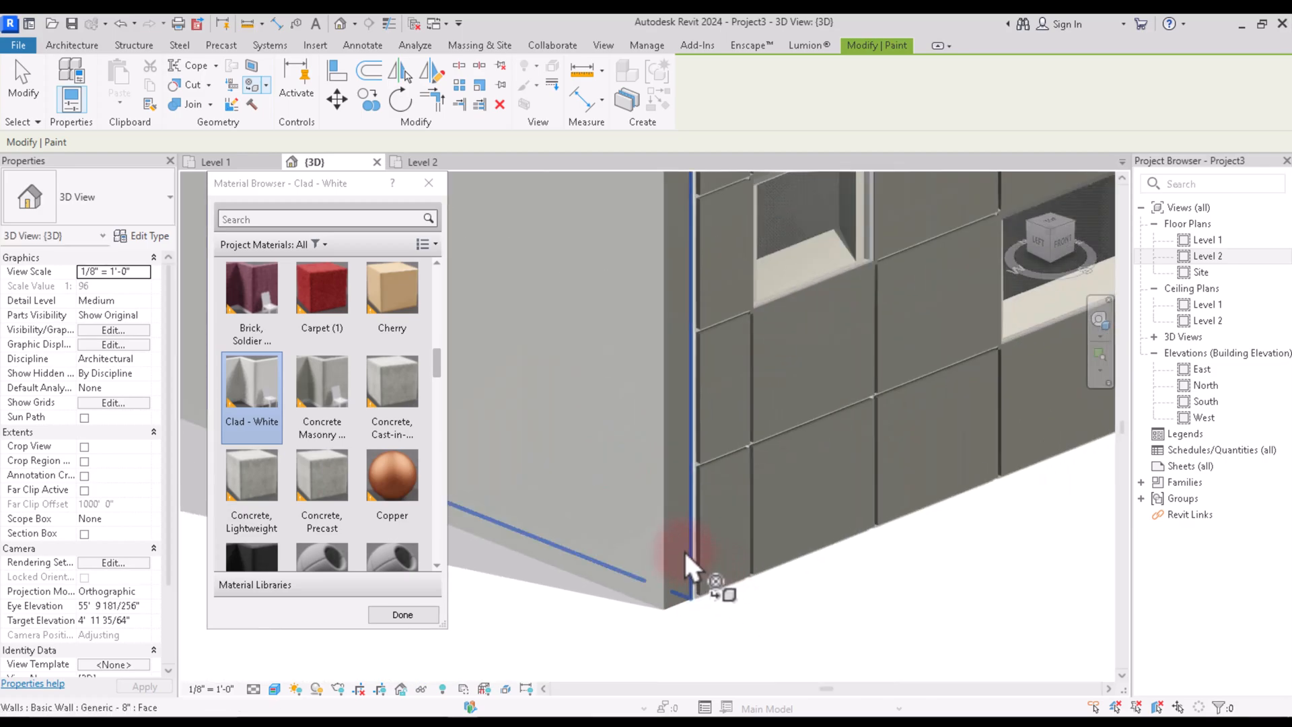
pyautogui.click(681, 549)
pyautogui.scroll(-5, 666, 578)
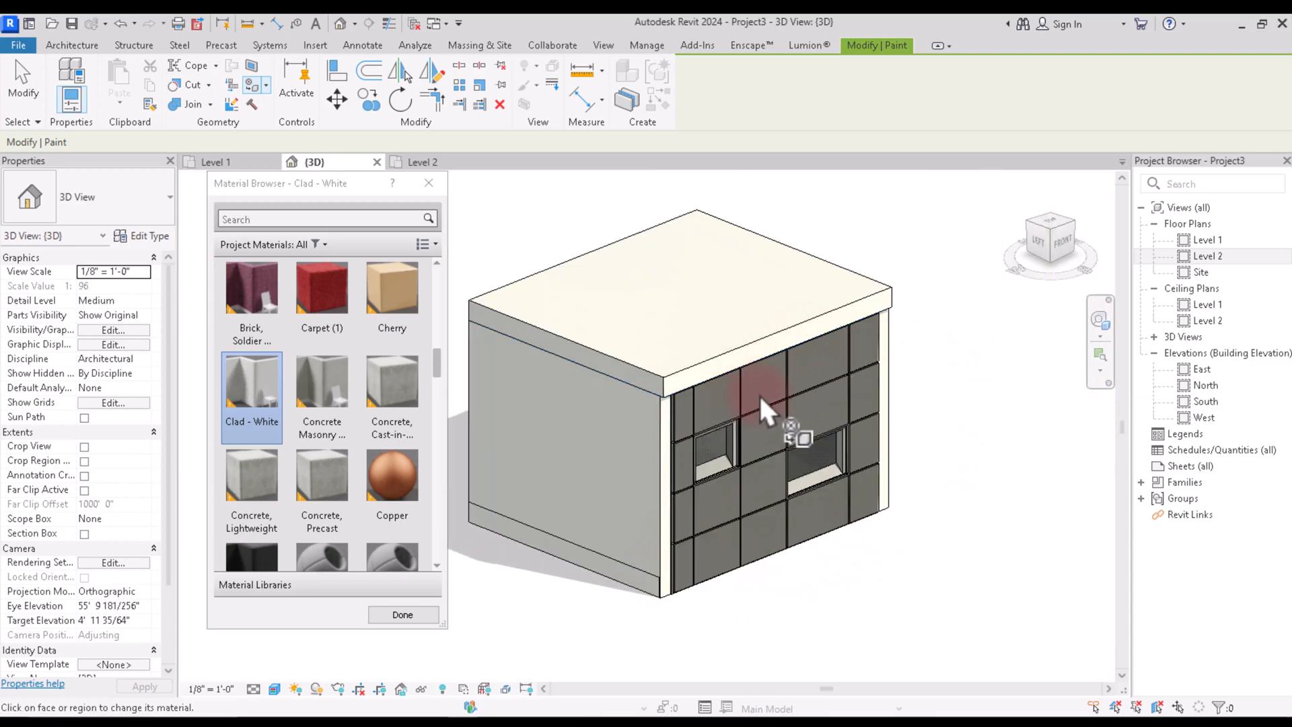
# Try the green Default Mass exterior material on the left side wall and the top face of the roof slab.
pyautogui.scroll(-3, 878, 348)
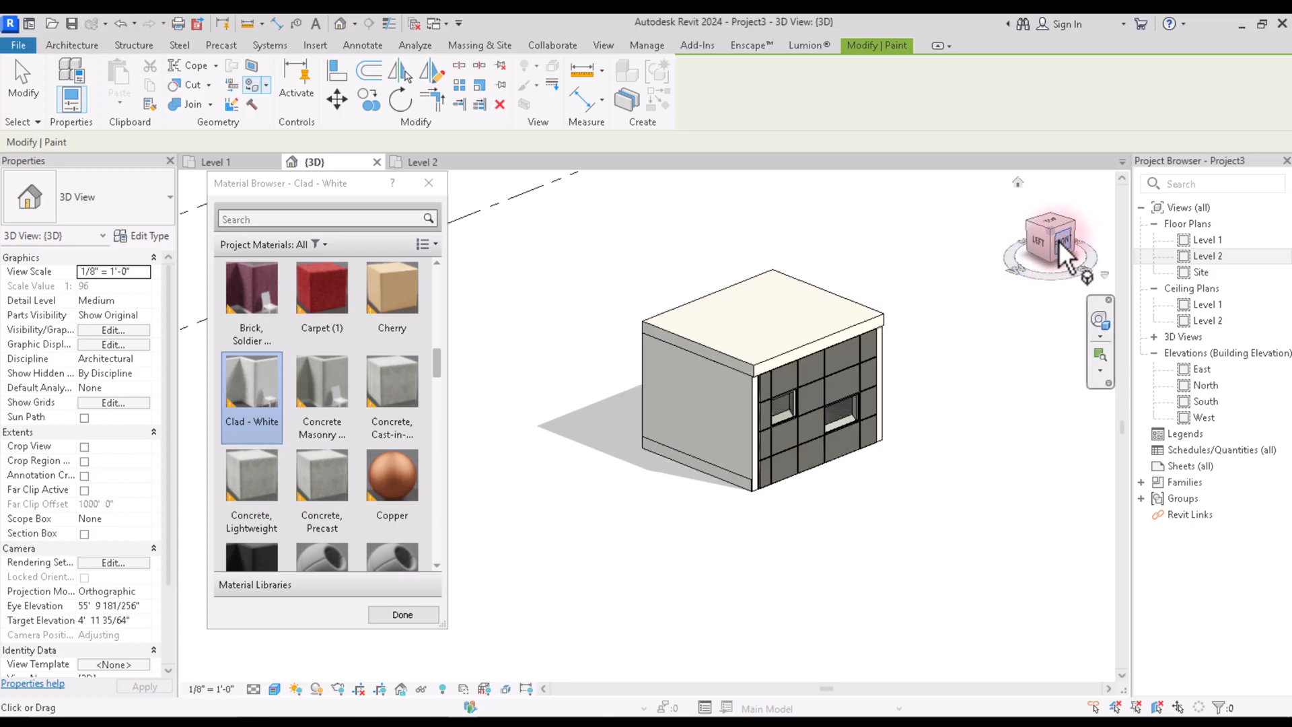
pyautogui.moveTo(1058, 240)
pyautogui.mouseDown()
pyautogui.moveTo(881, 214)
pyautogui.moveTo(860, 254)
pyautogui.moveTo(984, 267)
pyautogui.mouseUp()
pyautogui.scroll(2, 929, 330)
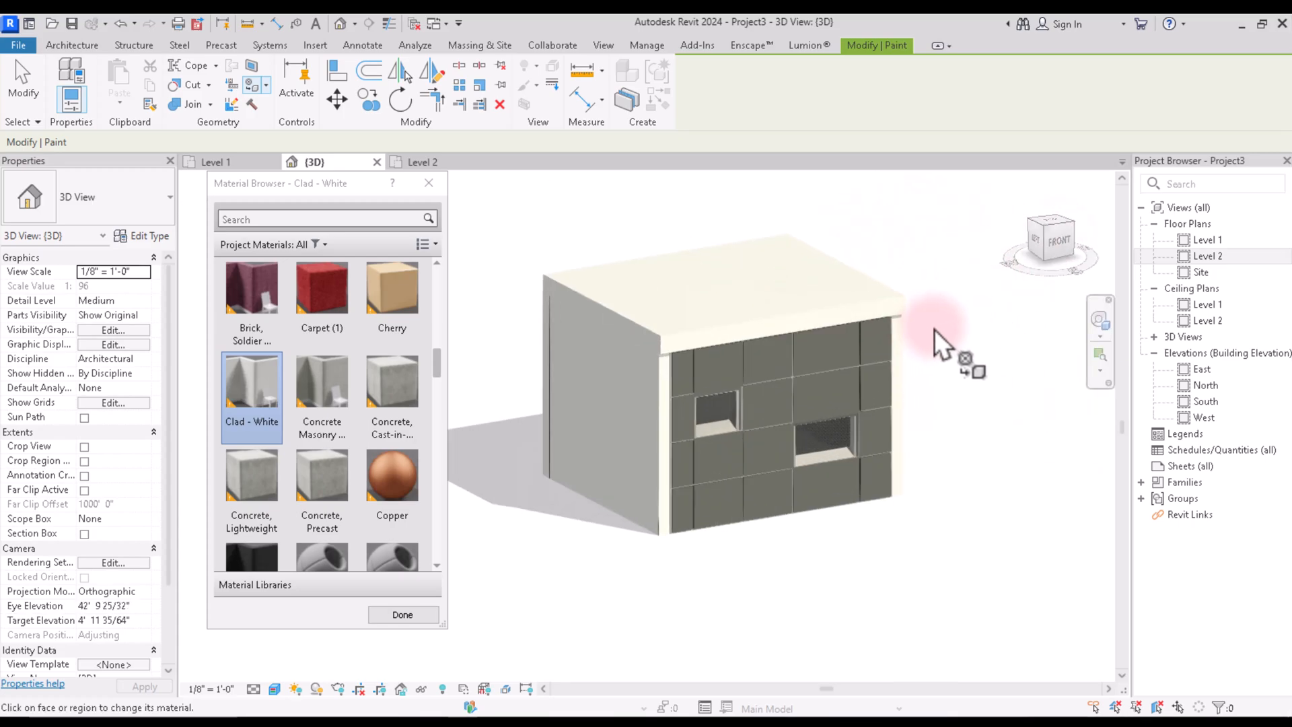
pyautogui.click(667, 288)
pyautogui.click(298, 479)
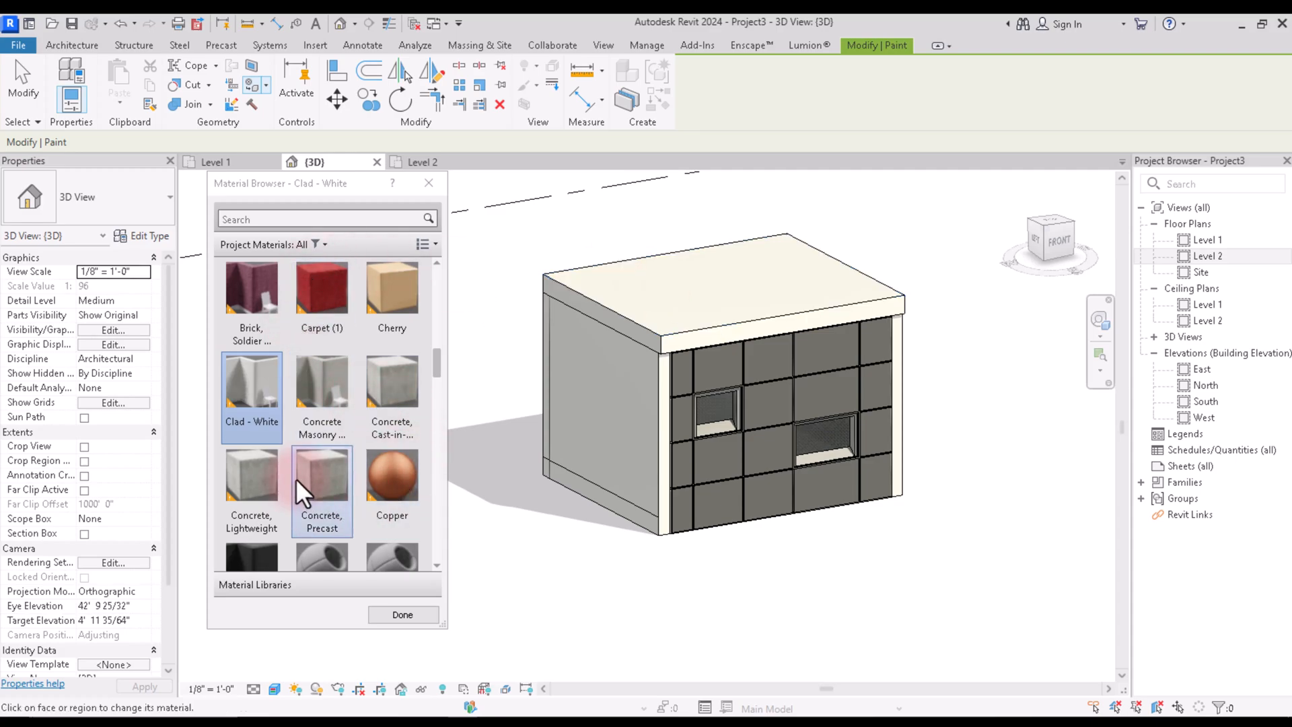
pyautogui.scroll(-5, 332, 478)
pyautogui.scroll(2, 334, 479)
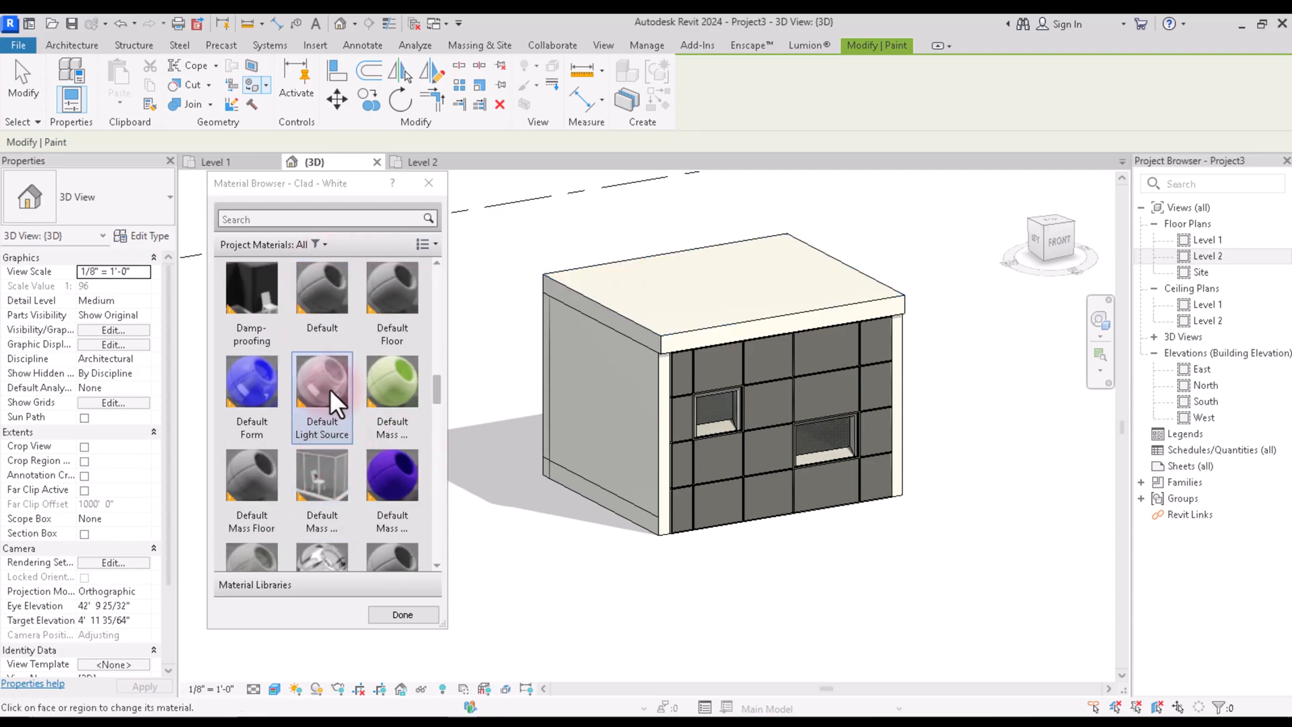
pyautogui.click(410, 382)
pyautogui.click(619, 401)
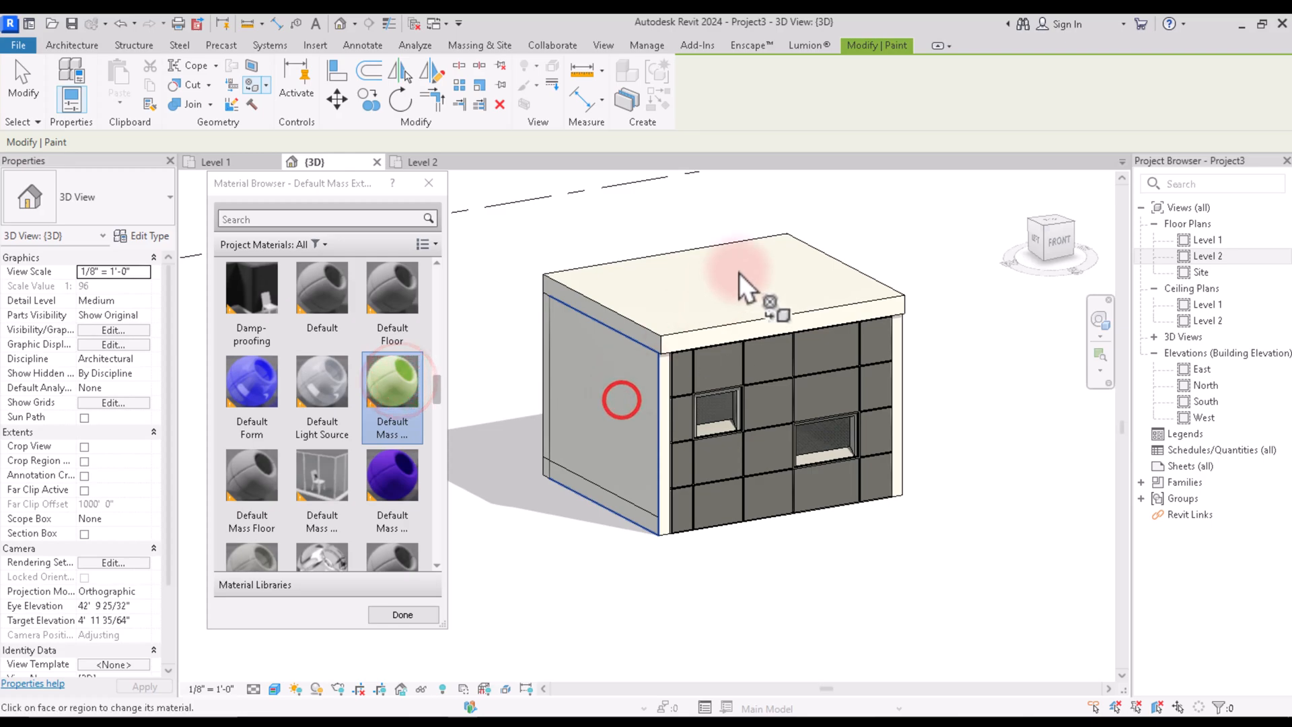
pyautogui.click(708, 282)
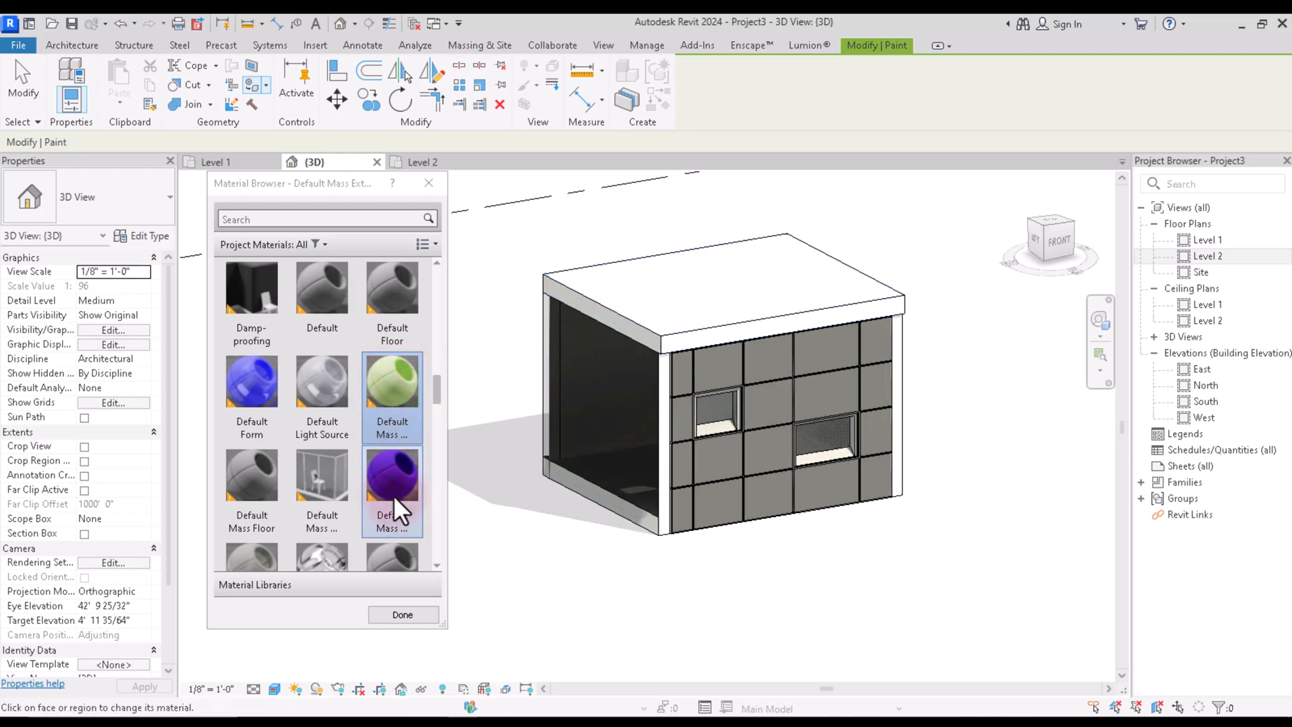
# Paint the left side wall and the top face of the roof slab with Parking Stripe.
pyautogui.scroll(-5, 363, 470)
pyautogui.click(385, 403)
pyautogui.click(603, 387)
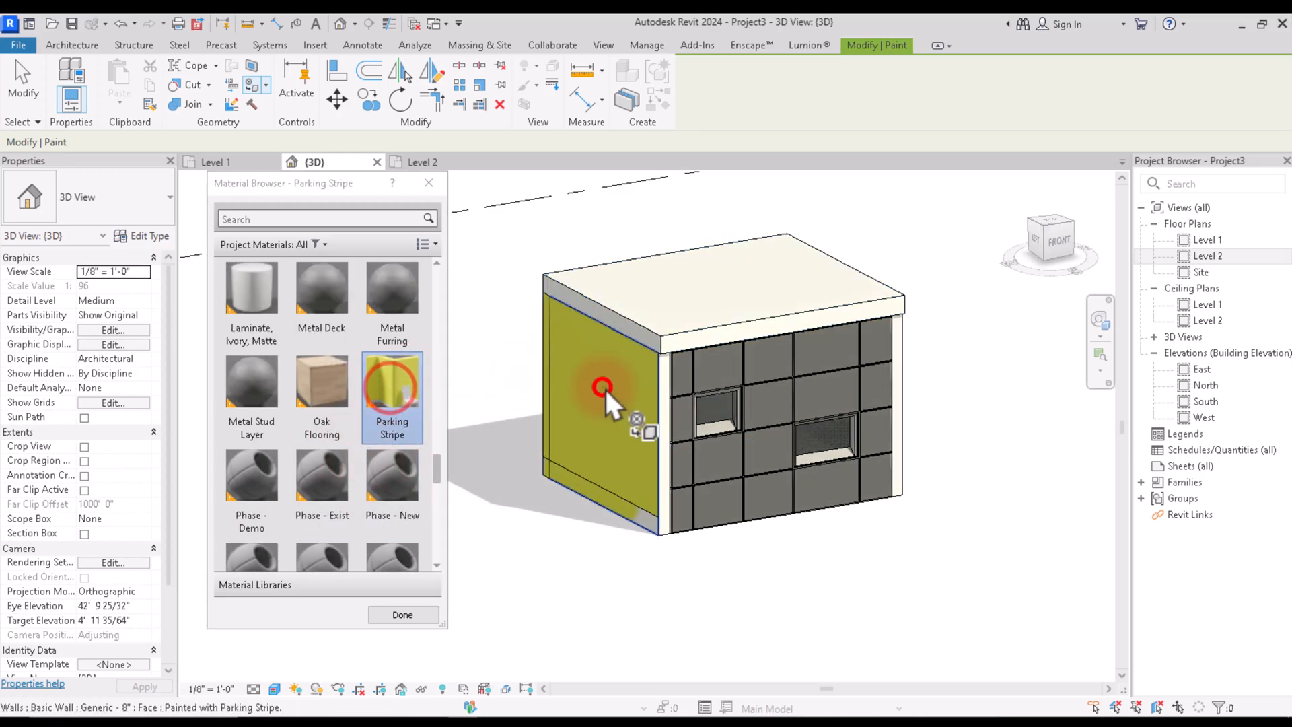
pyautogui.click(674, 300)
# Paint the floor slab edge below the left wall and that wall's front end face with Parking Stripe.
pyautogui.scroll(5, 632, 525)
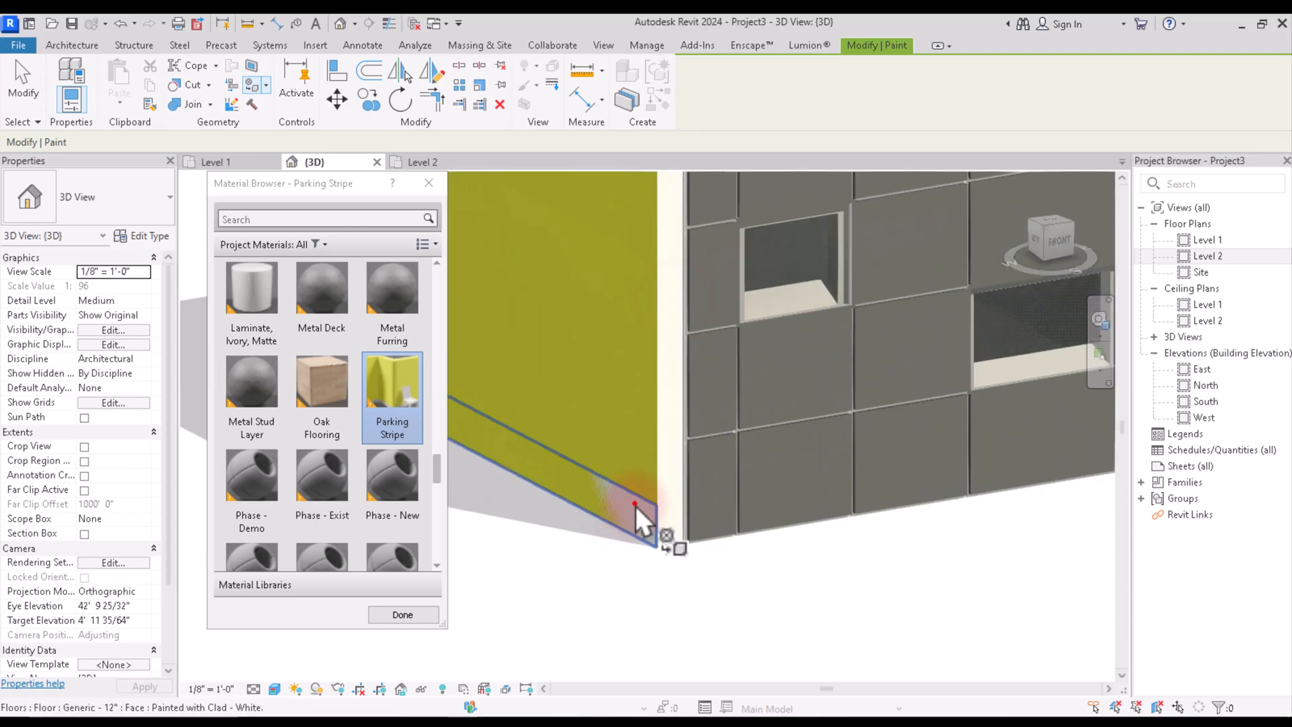
pyautogui.scroll(-2, 666, 482)
pyautogui.click(666, 475)
pyautogui.scroll(-5, 600, 588)
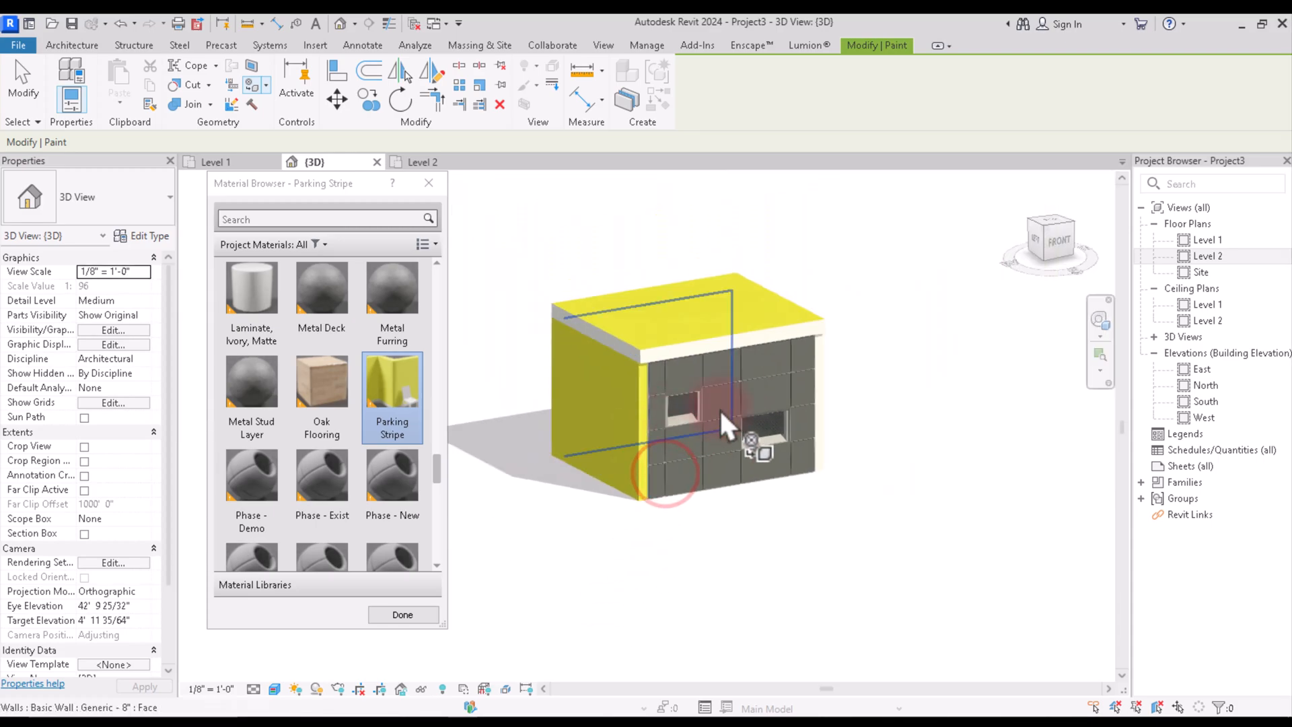
# Paint the left edge and front edge of the roof slab with Parking Stripe.
pyautogui.scroll(4, 621, 342)
pyautogui.click(640, 343)
pyautogui.scroll(-3, 640, 343)
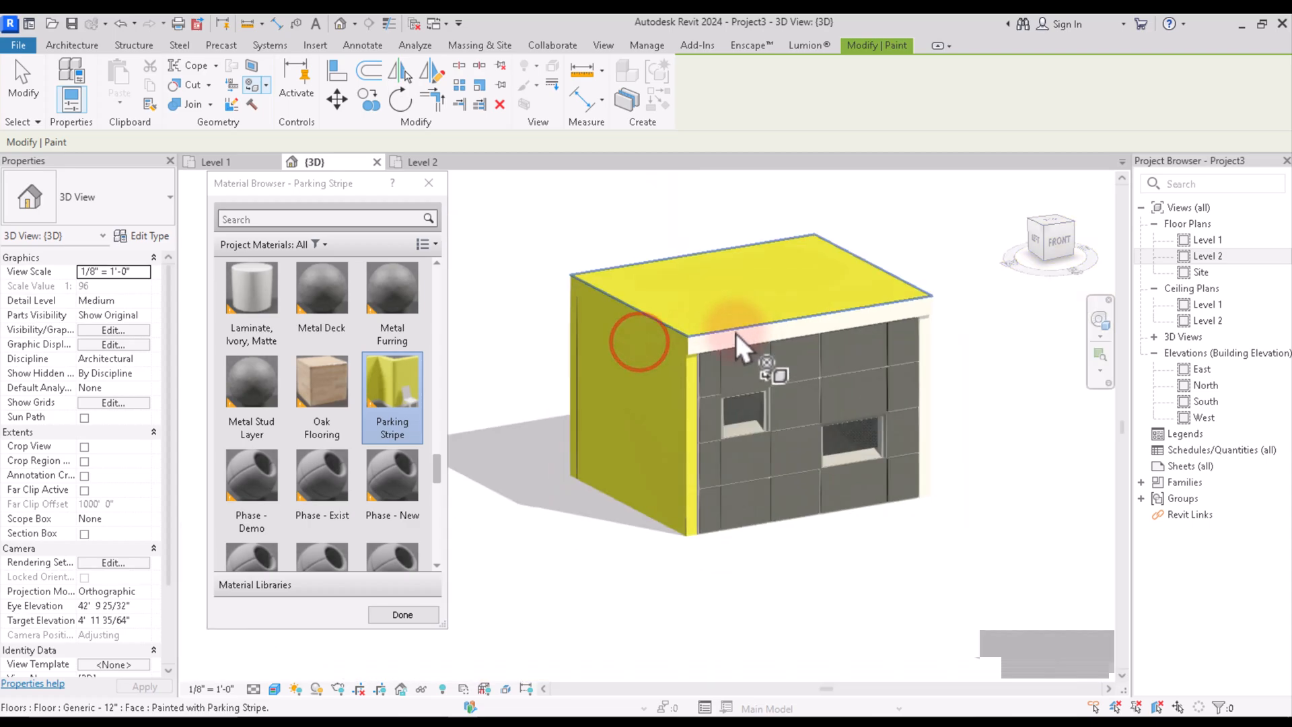
pyautogui.scroll(4, 835, 332)
pyautogui.click(819, 328)
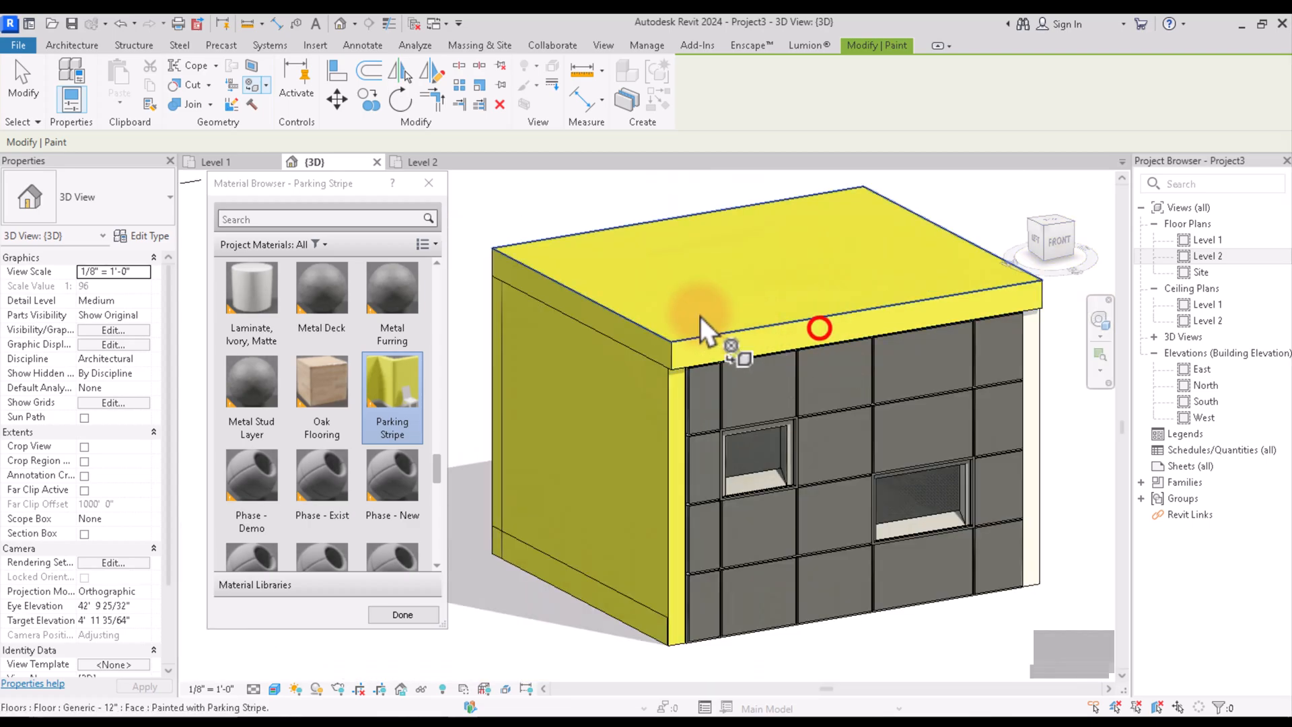
pyautogui.scroll(-3, 670, 315)
pyautogui.scroll(3, 586, 482)
pyautogui.scroll(-2, 753, 510)
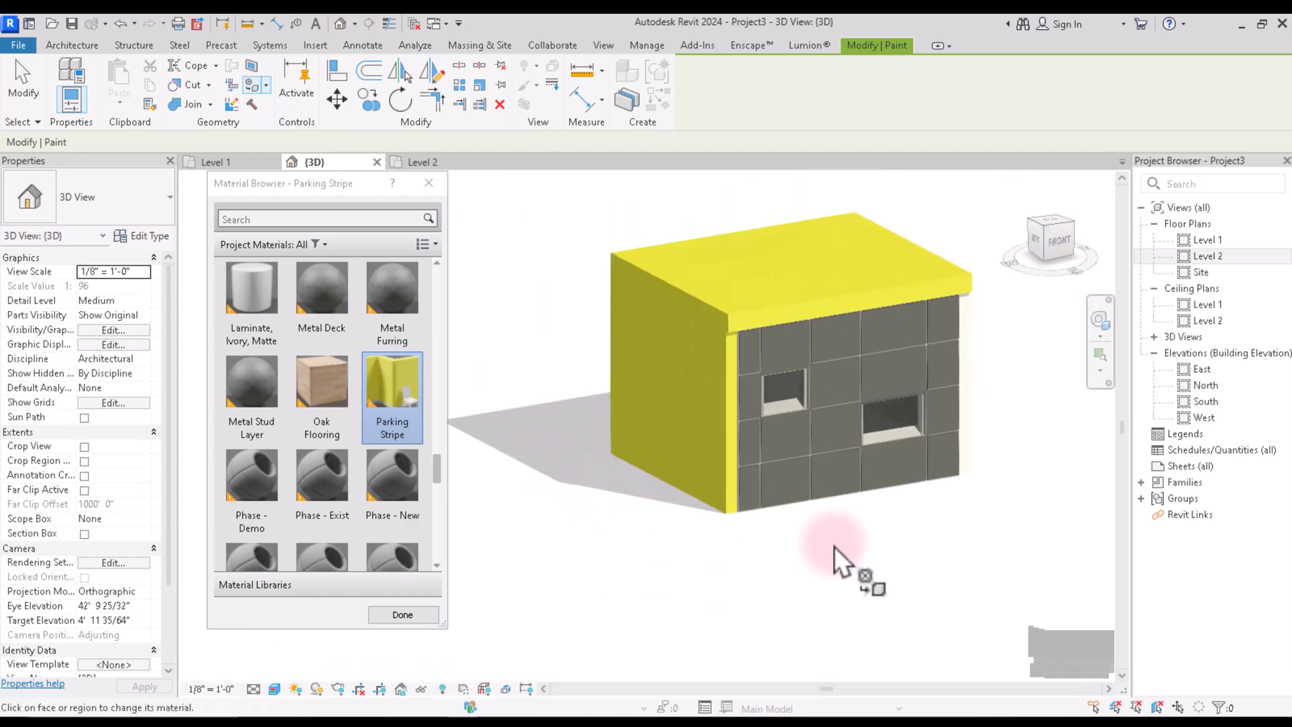
# Paint the right side wall and its front end face with Parking Stripe.
pyautogui.click(1061, 238)
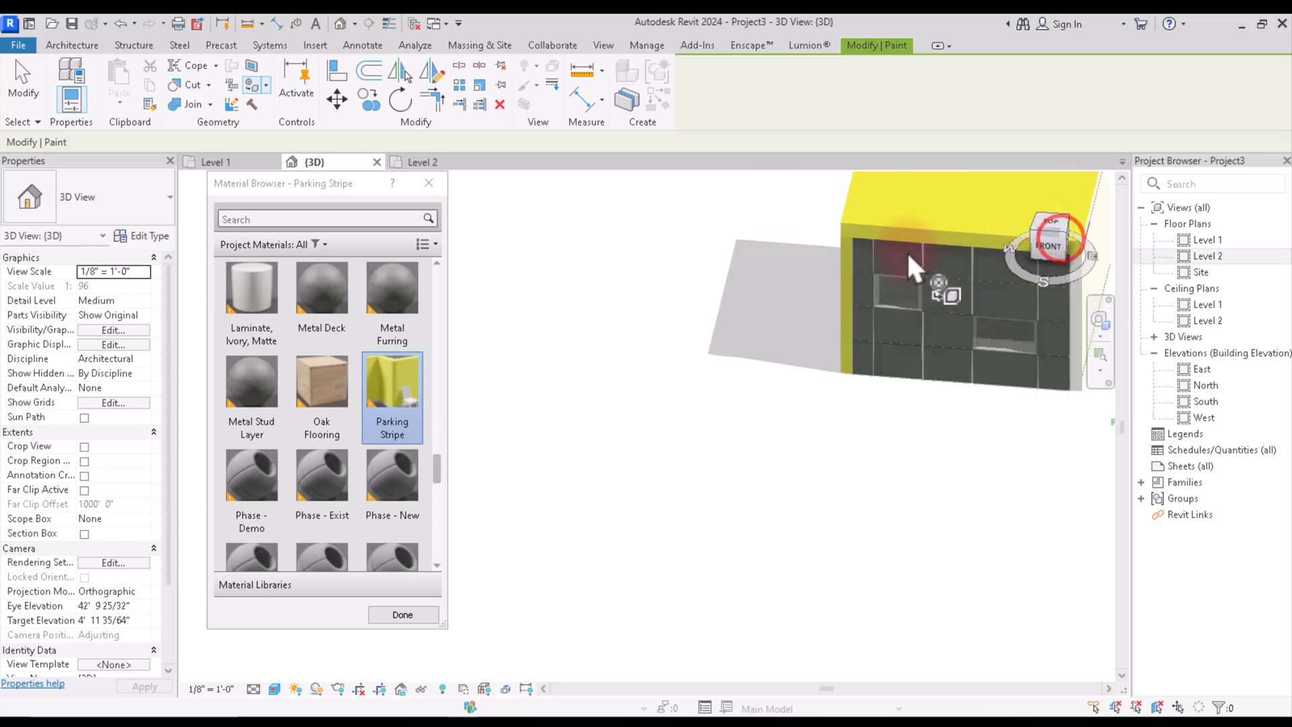
pyautogui.scroll(-3, 789, 353)
pyautogui.scroll(4, 988, 387)
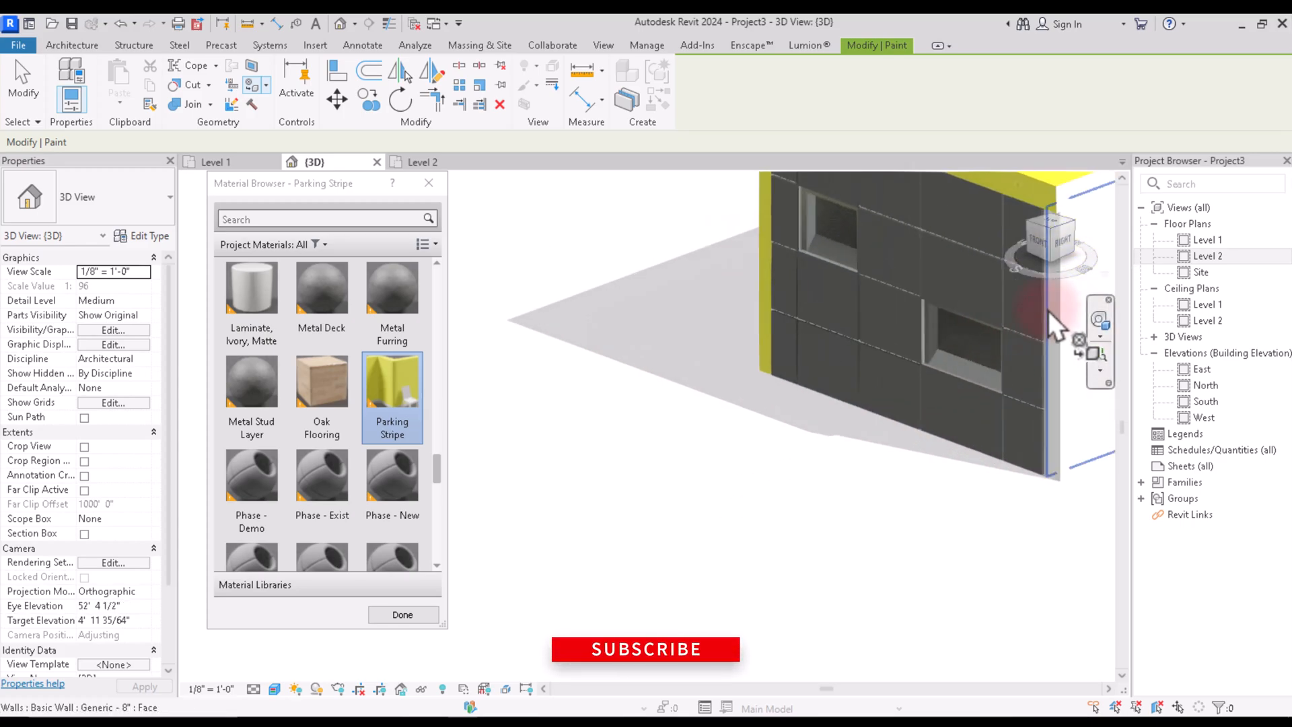
pyautogui.scroll(3, 1047, 310)
pyautogui.click(1061, 316)
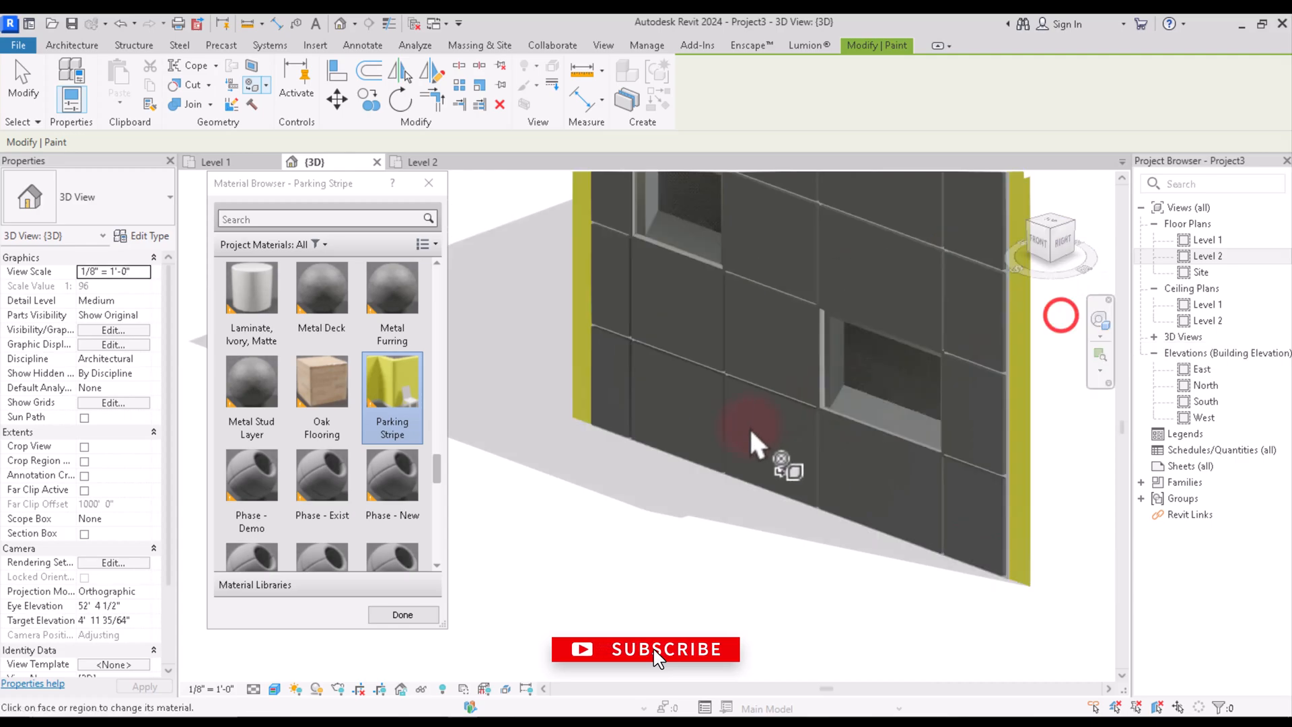
pyautogui.scroll(-2, 750, 428)
pyautogui.click(1013, 391)
# Paint the right edge of the roof slab and the floor slab edge below the right wall with Parking Stripe.
pyautogui.scroll(-2, 841, 448)
pyautogui.scroll(2, 926, 387)
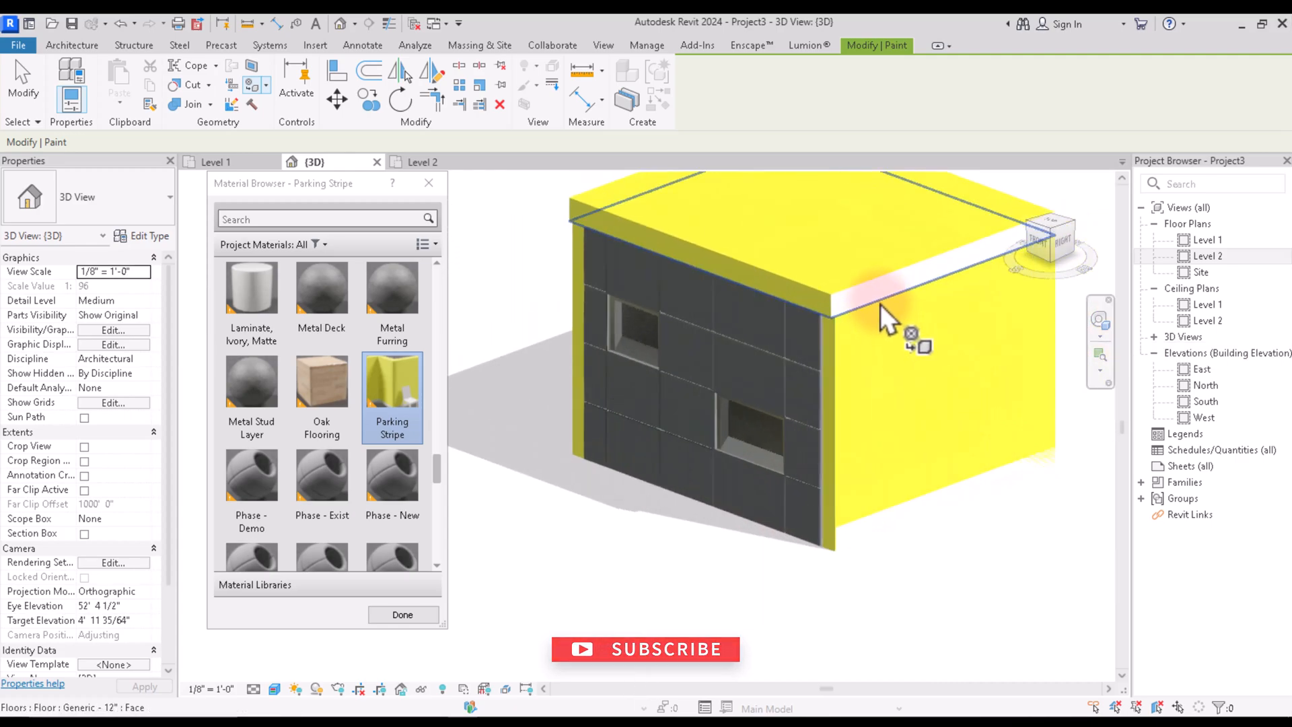
pyautogui.scroll(2, 879, 304)
pyautogui.click(875, 288)
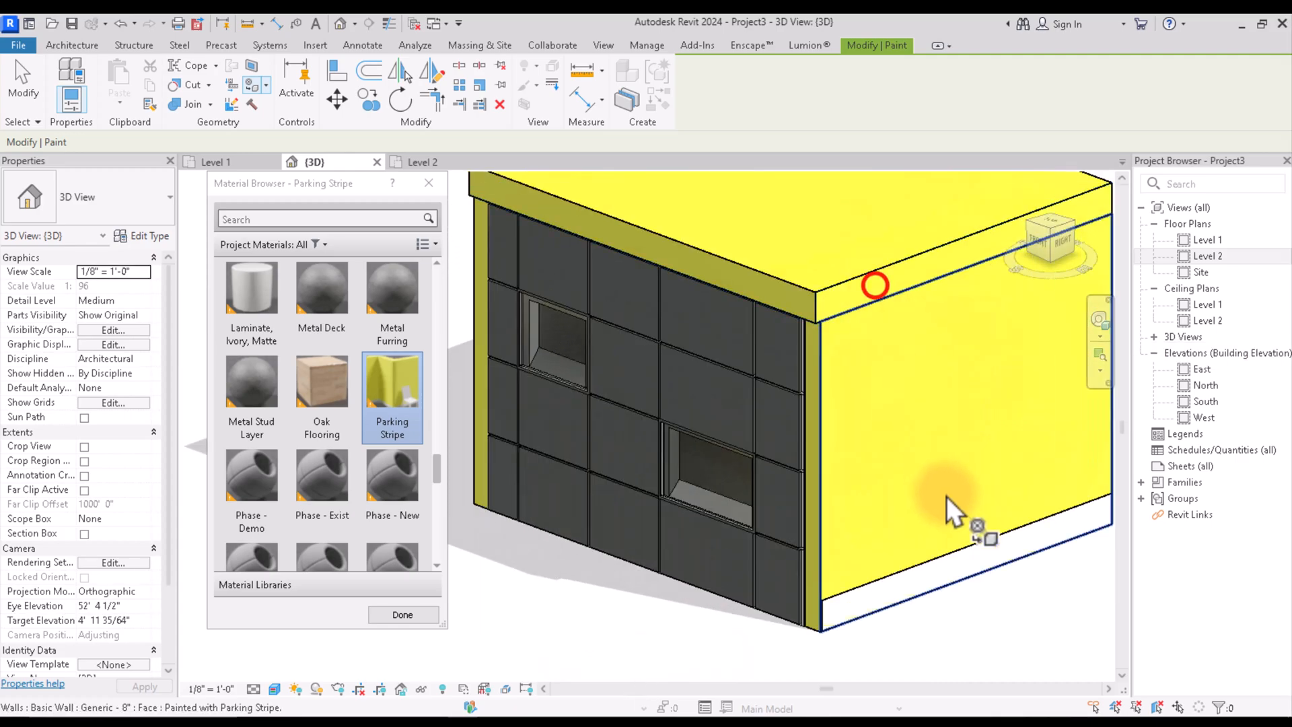
pyautogui.click(968, 561)
pyautogui.scroll(-3, 873, 508)
pyautogui.scroll(-2, 908, 402)
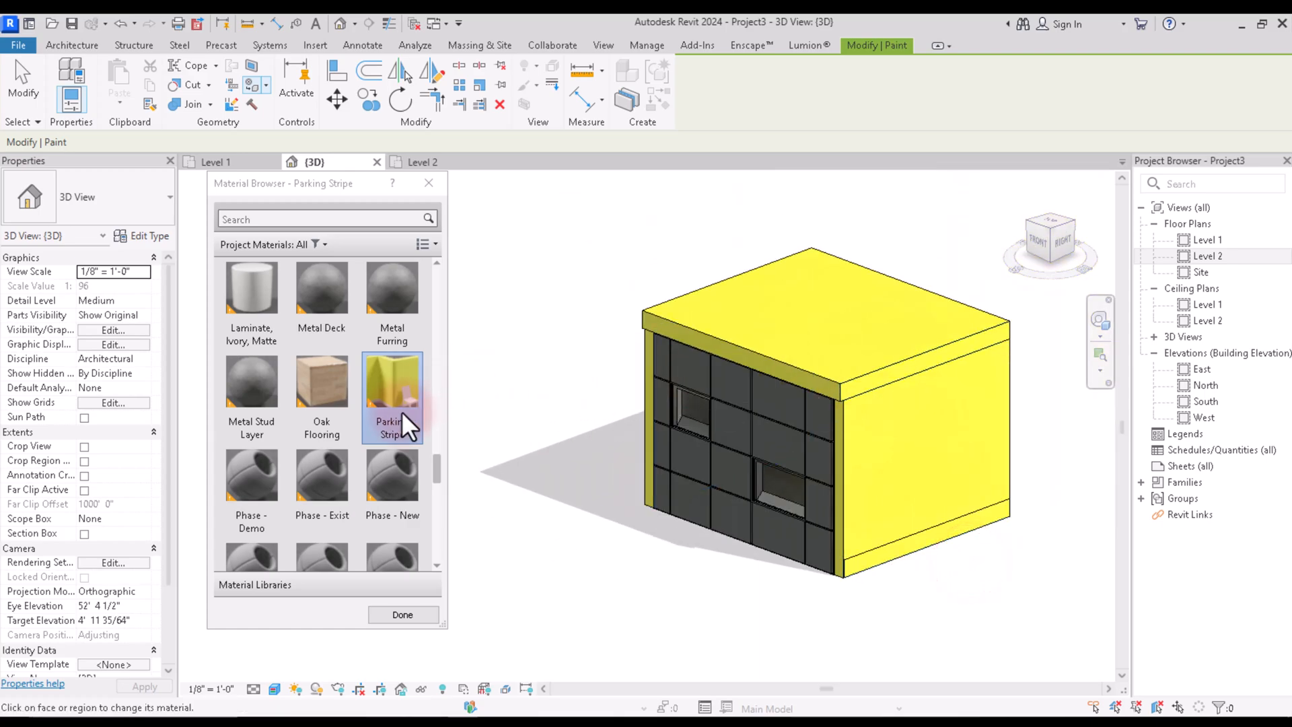
# Paint the right side wall and its front end face with Wood - Stained.
pyautogui.scroll(-6, 344, 431)
pyautogui.click(269, 519)
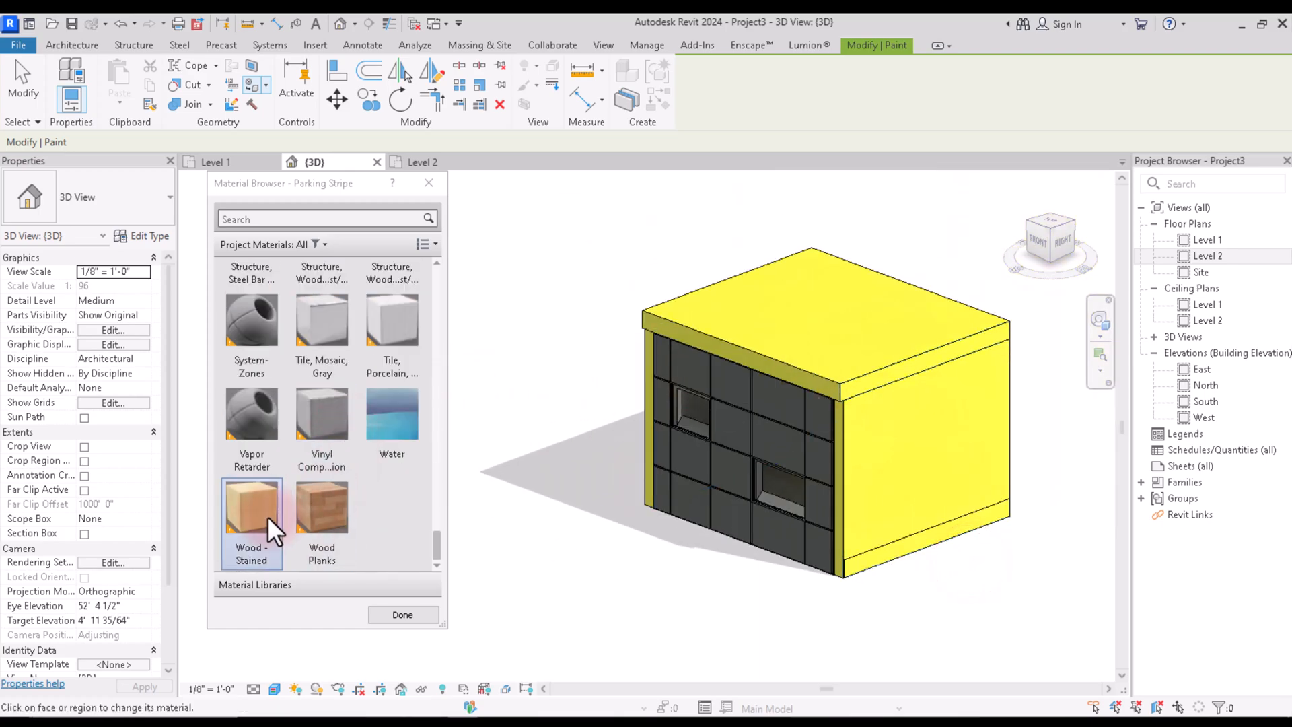
pyautogui.click(885, 450)
pyautogui.scroll(2, 946, 411)
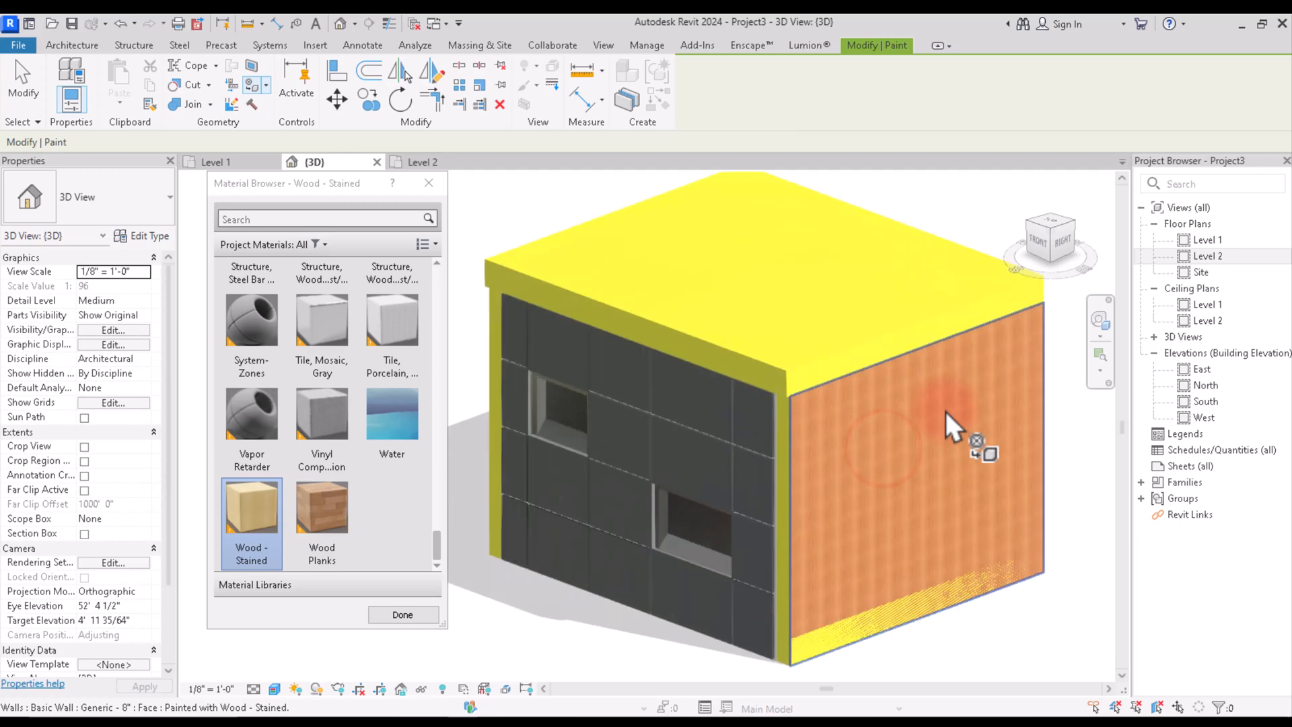
pyautogui.scroll(3, 768, 470)
pyautogui.click(786, 468)
pyautogui.scroll(-4, 889, 436)
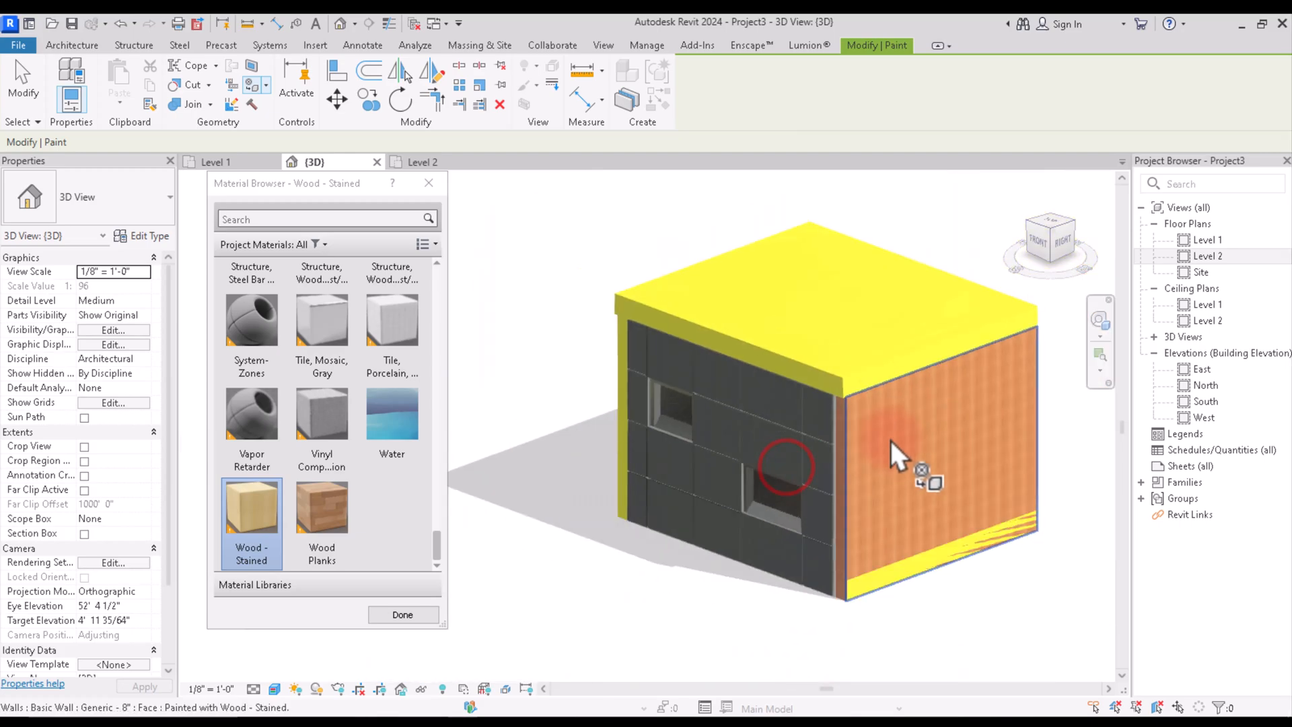
pyautogui.scroll(-2, 890, 440)
pyautogui.scroll(5, 367, 271)
pyautogui.scroll(-5, 397, 450)
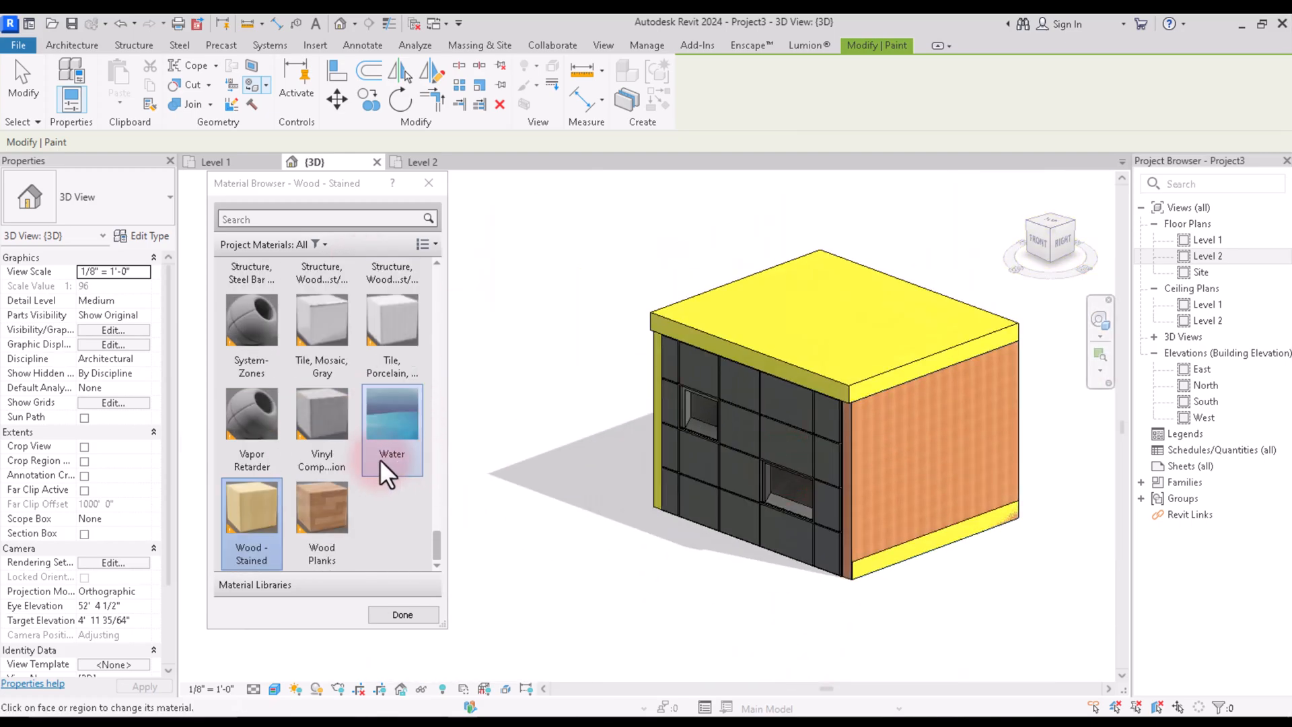
# Try the Default material on the right side wall.
pyautogui.scroll(5, 364, 464)
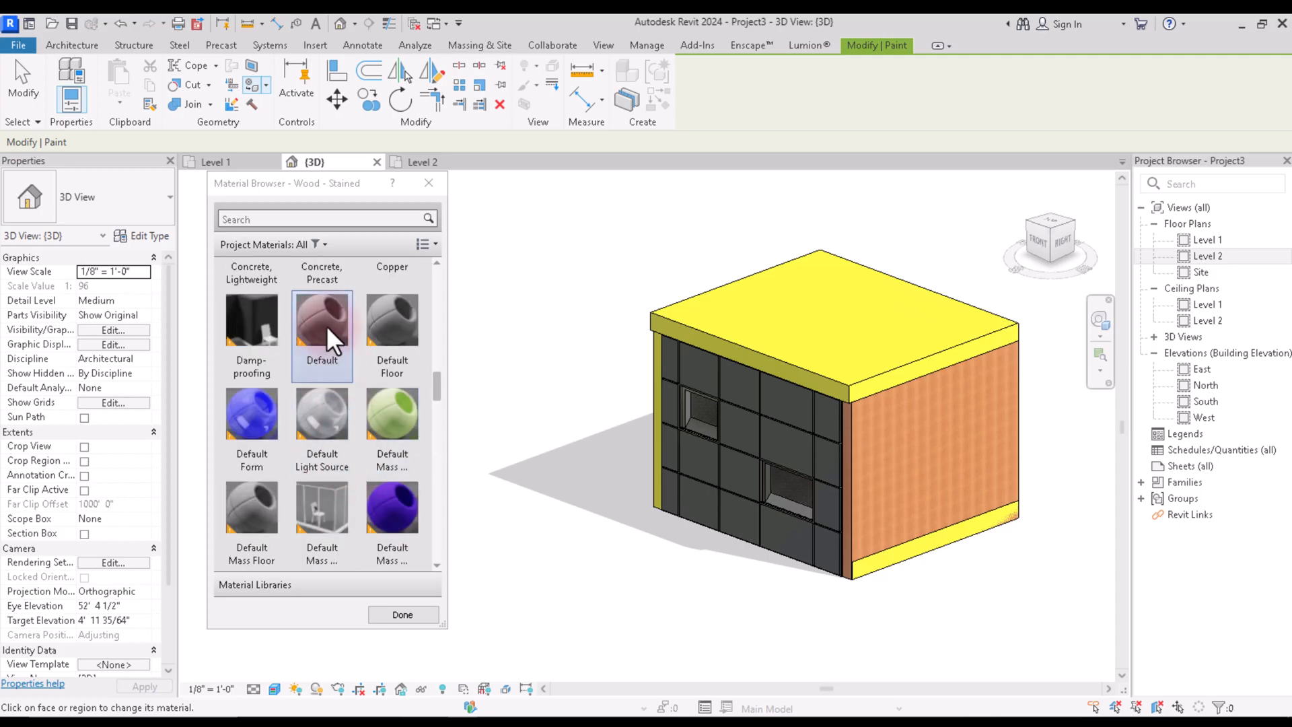
pyautogui.click(328, 329)
pyautogui.click(909, 448)
pyautogui.scroll(5, 874, 464)
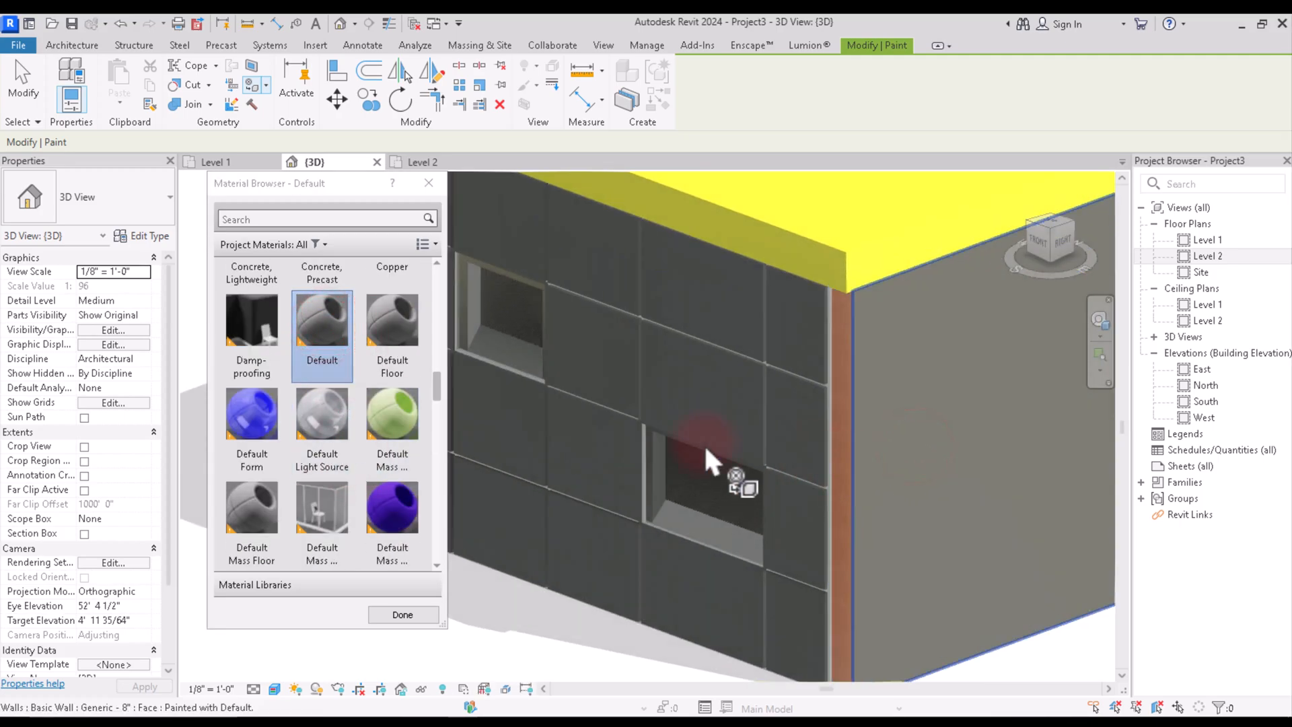
# Paint the right side wall and its front end face with Gypsum Wall Board.
pyautogui.scroll(-3, 308, 374)
pyautogui.click(338, 503)
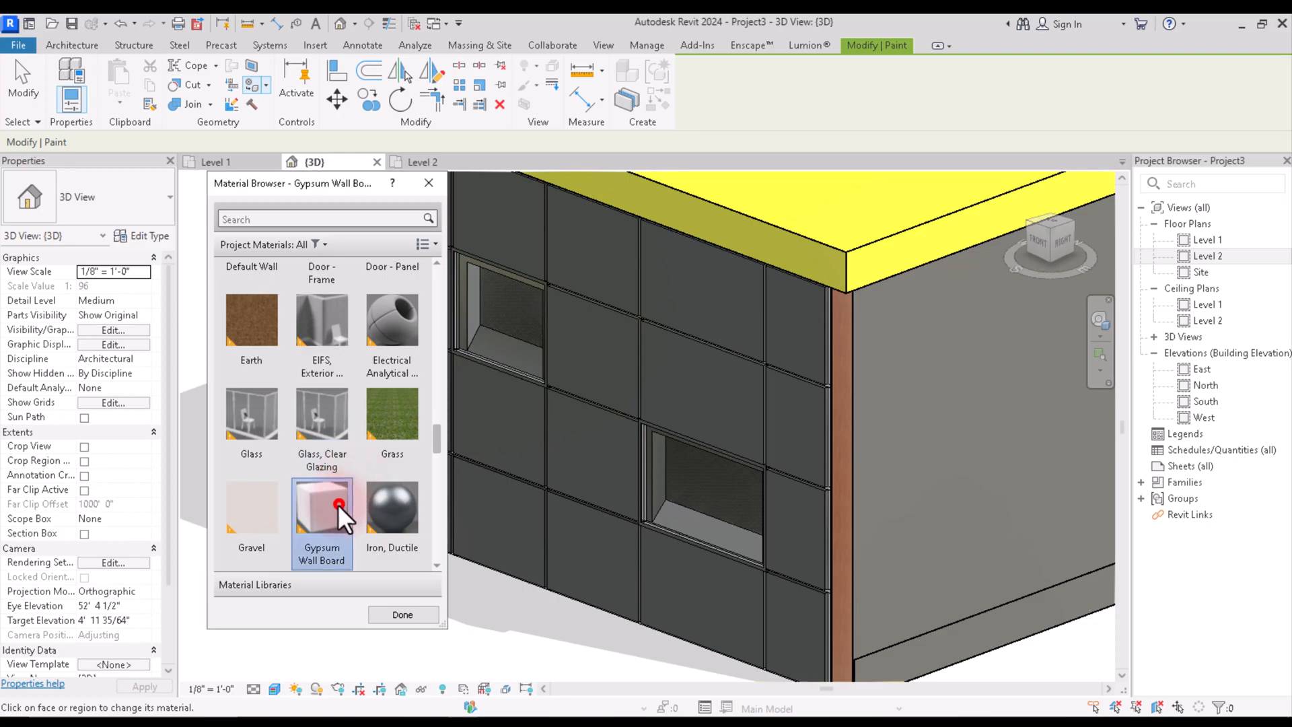
pyautogui.click(987, 463)
pyautogui.scroll(3, 866, 408)
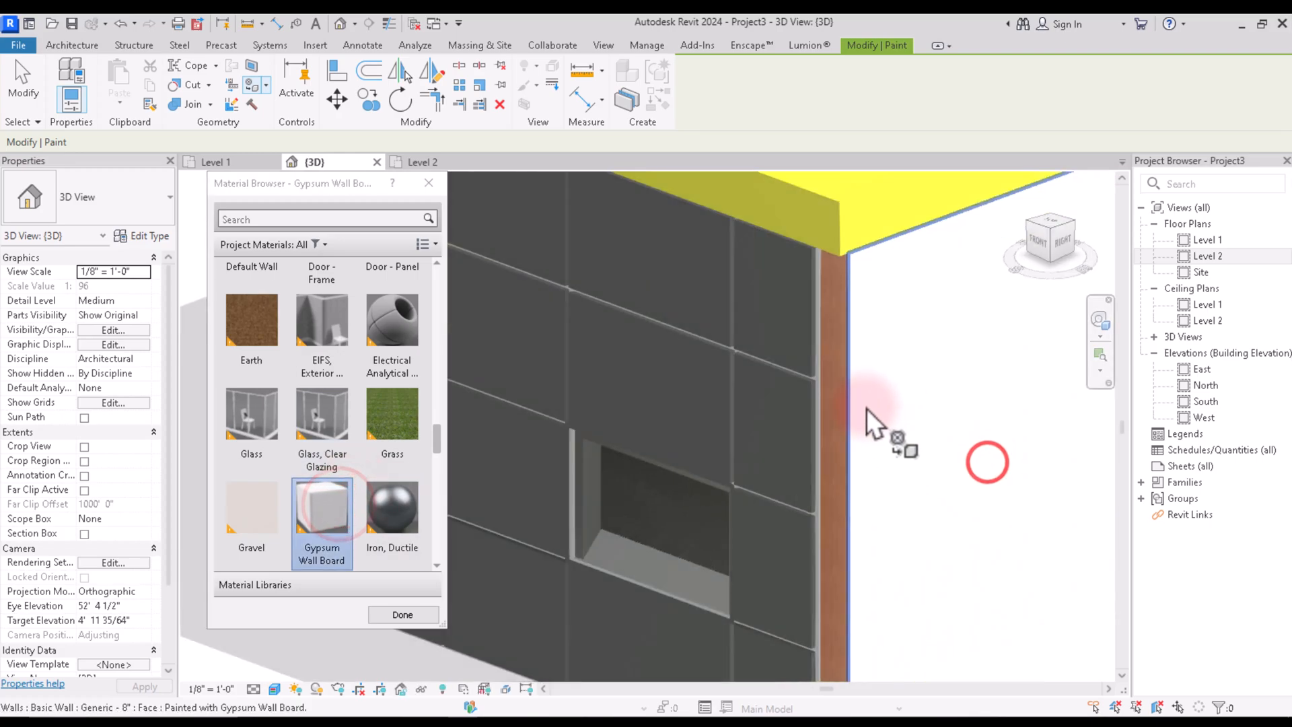
pyautogui.click(838, 382)
# Paint the floor slab edge below the right wall and the roof slab's top face and right edge with Gypsum Wall Board.
pyautogui.scroll(-6, 881, 366)
pyautogui.scroll(5, 909, 510)
pyautogui.click(908, 508)
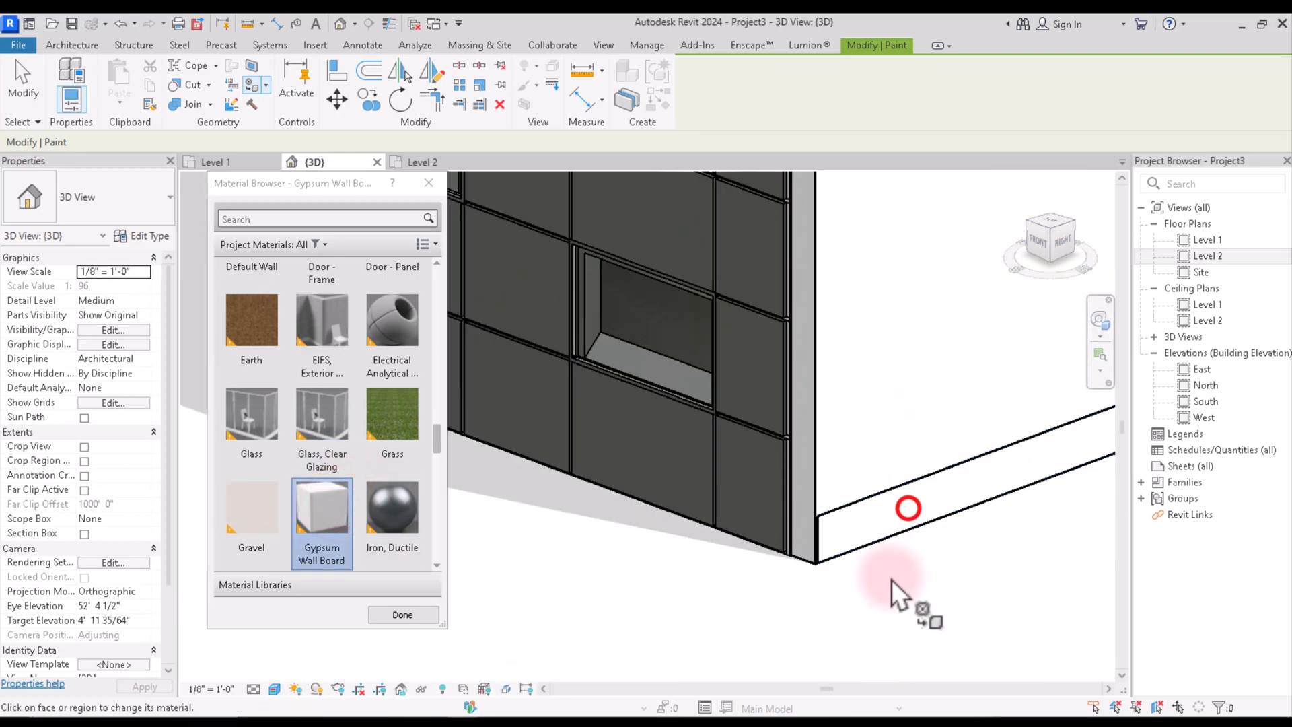
pyautogui.scroll(-4, 891, 578)
pyautogui.click(880, 310)
pyautogui.scroll(2, 892, 365)
pyautogui.click(889, 336)
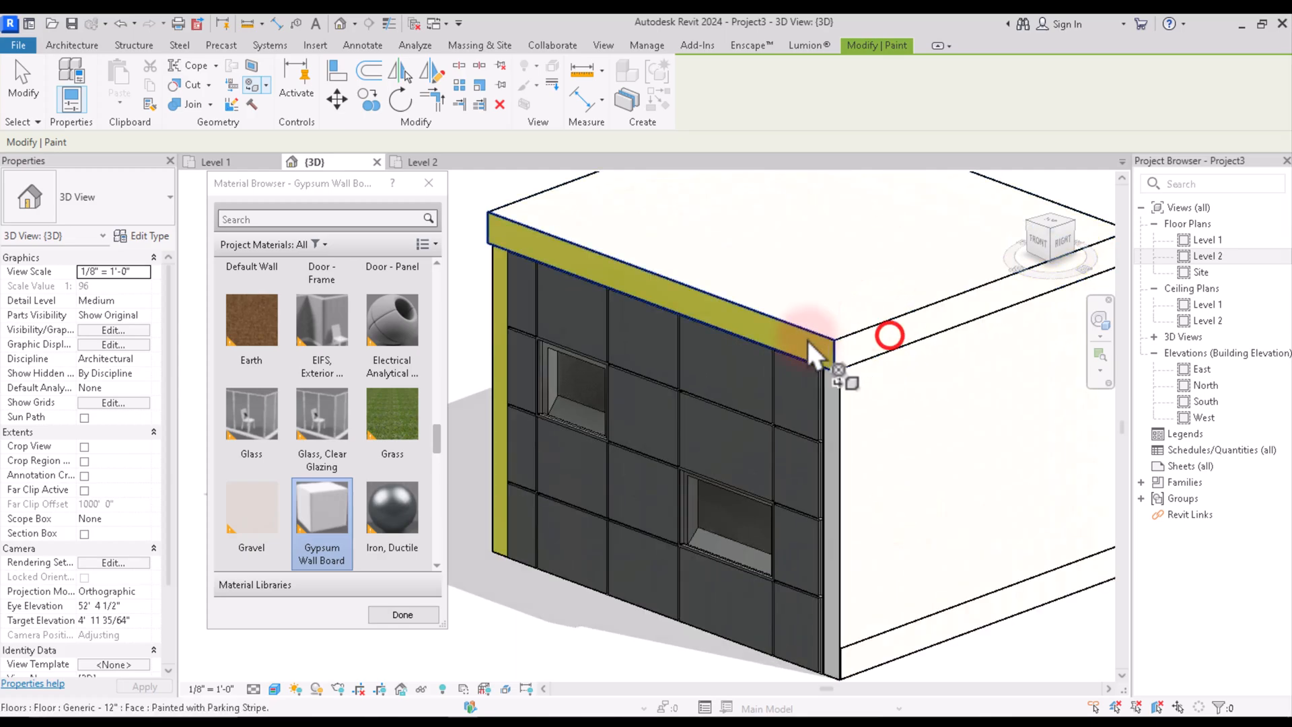
# Paint the front edge of the roof slab and the left wall's front end face with Gypsum Wall Board.
pyautogui.click(808, 340)
pyautogui.scroll(-3, 680, 321)
pyautogui.scroll(4, 714, 314)
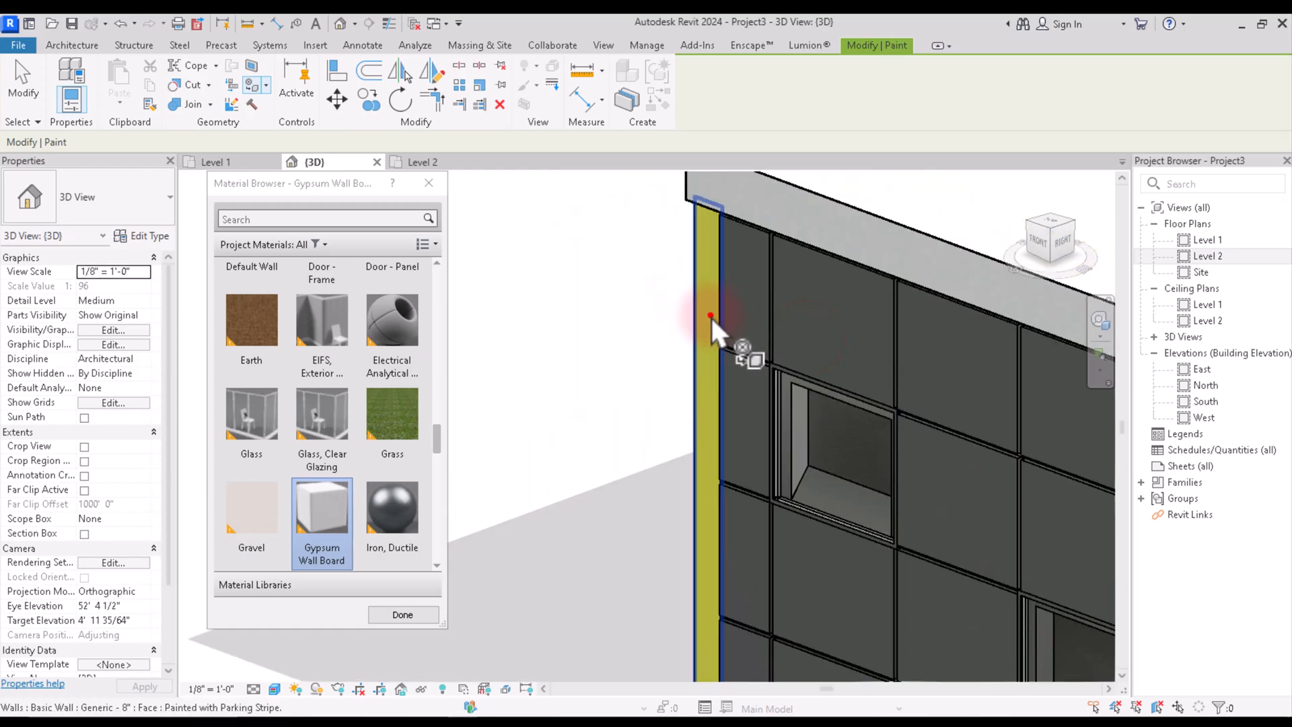
pyautogui.click(712, 316)
pyautogui.scroll(-3, 692, 334)
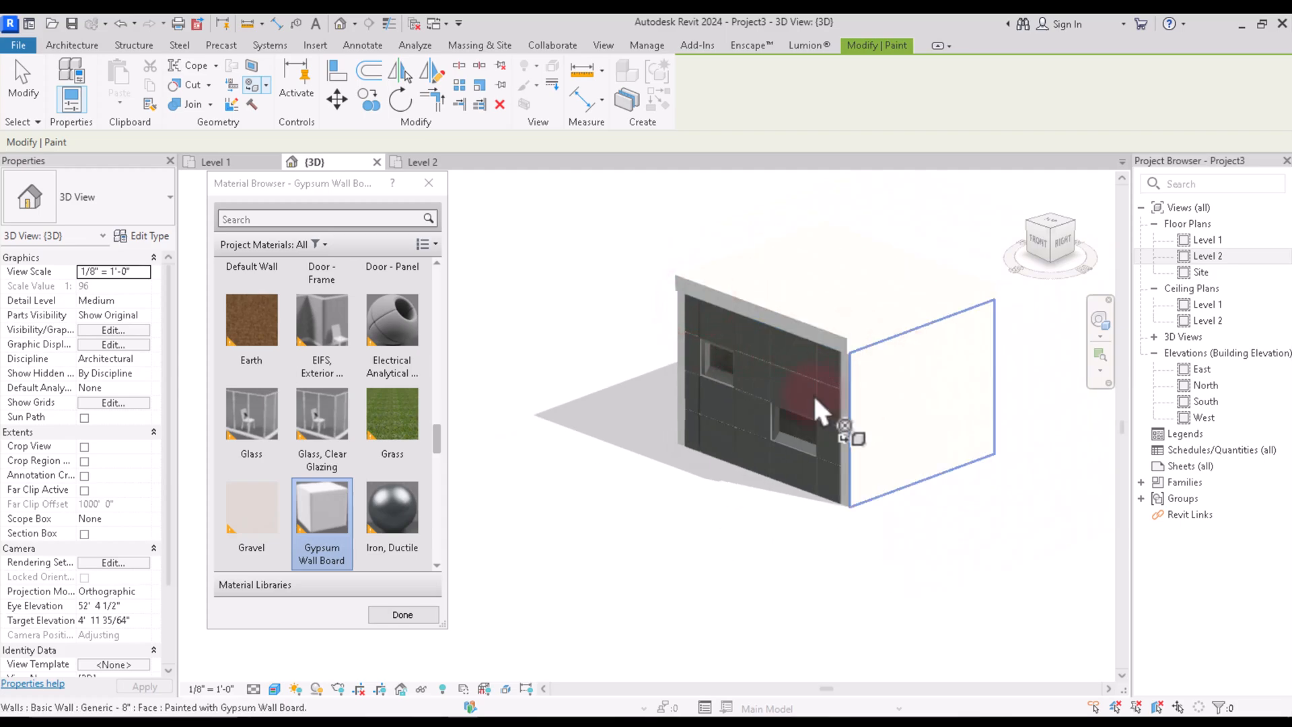
# Examine the front curtain wall facade and its two framed openings up close from the front right.
pyautogui.scroll(2, 677, 365)
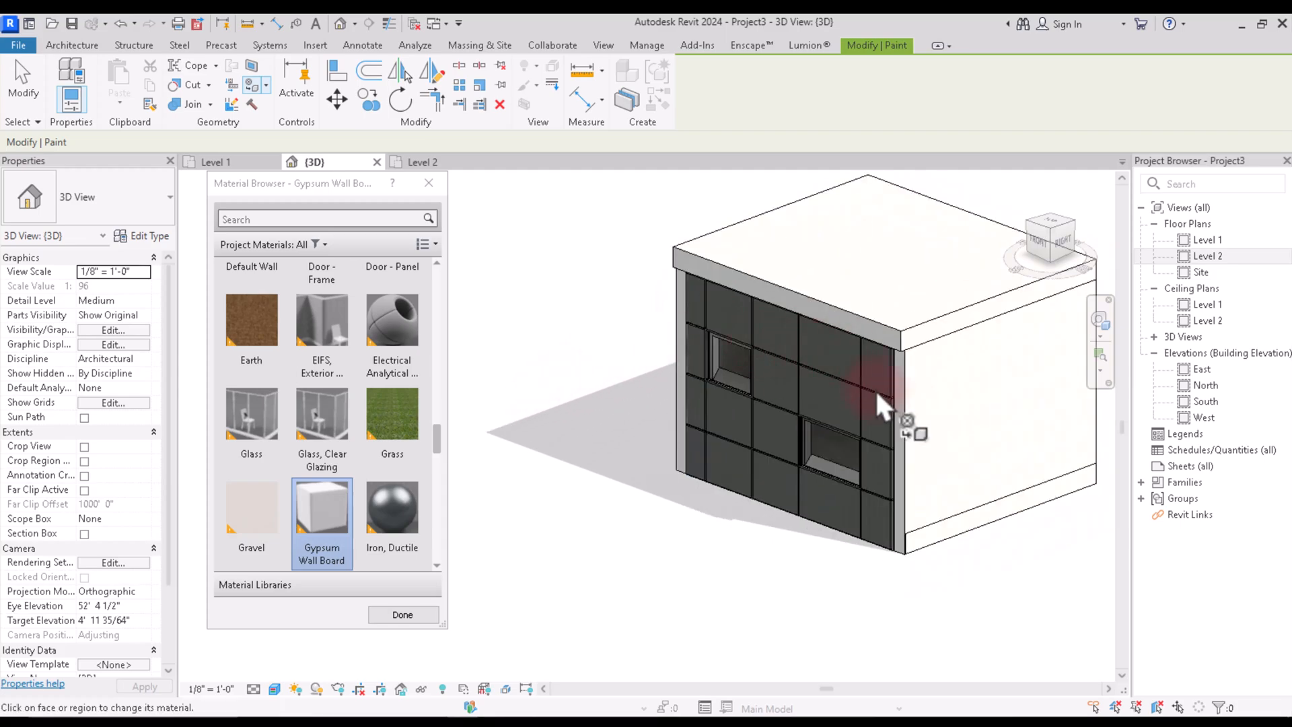
pyautogui.scroll(1, 936, 456)
pyautogui.scroll(1, 937, 455)
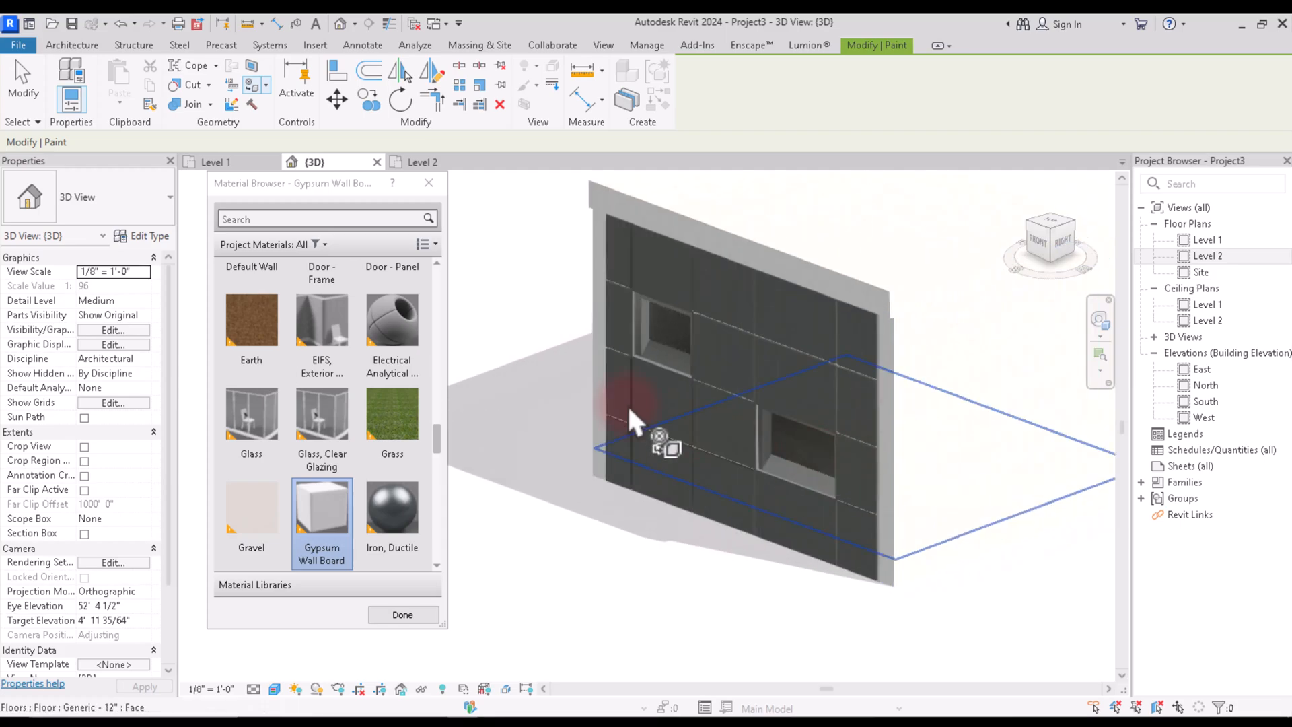
pyautogui.scroll(3, 551, 340)
pyautogui.scroll(5, 897, 288)
pyautogui.scroll(-4, 902, 288)
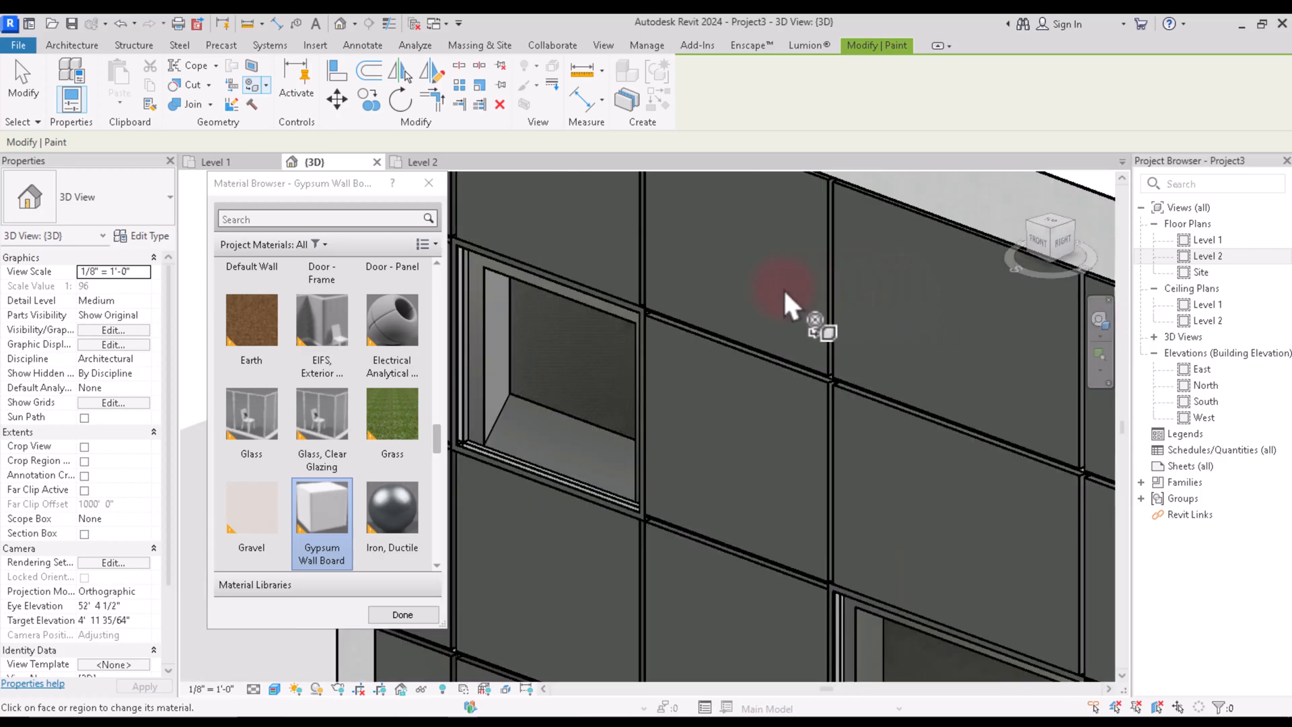
pyautogui.scroll(2, 875, 347)
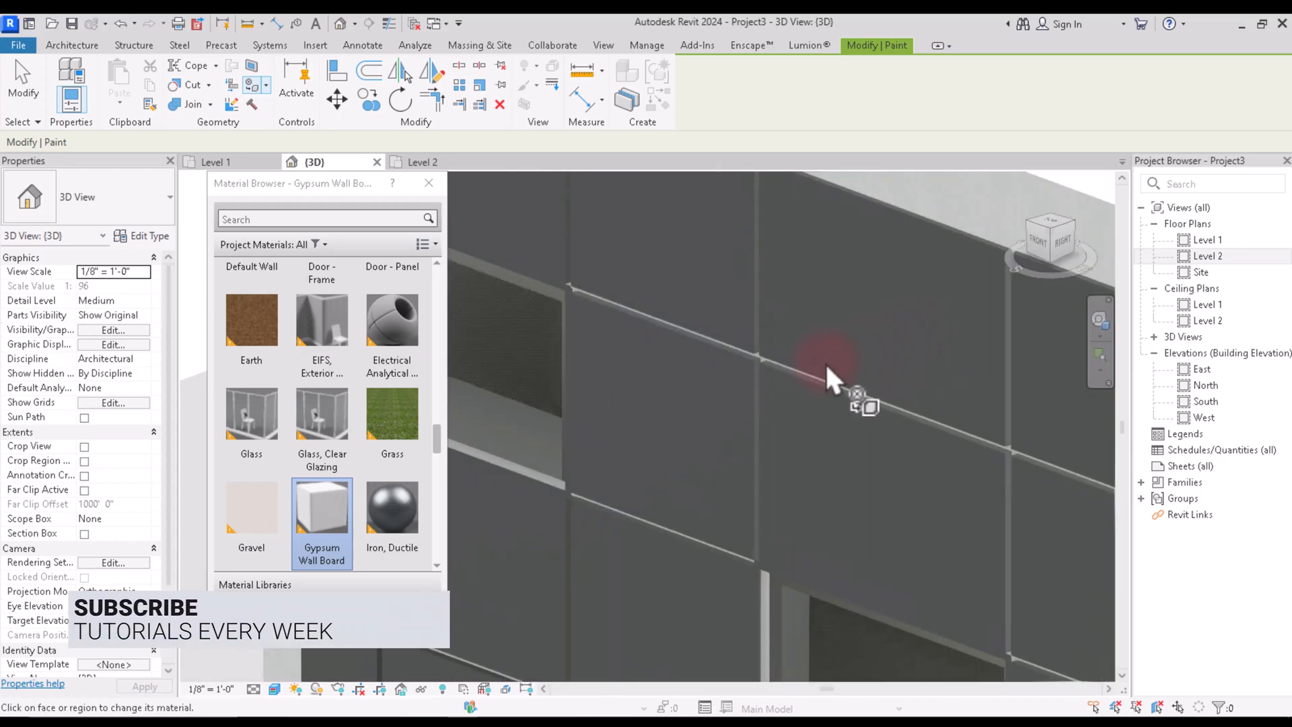
pyautogui.scroll(-2, 821, 316)
pyautogui.scroll(-2, 850, 305)
pyautogui.scroll(3, 852, 520)
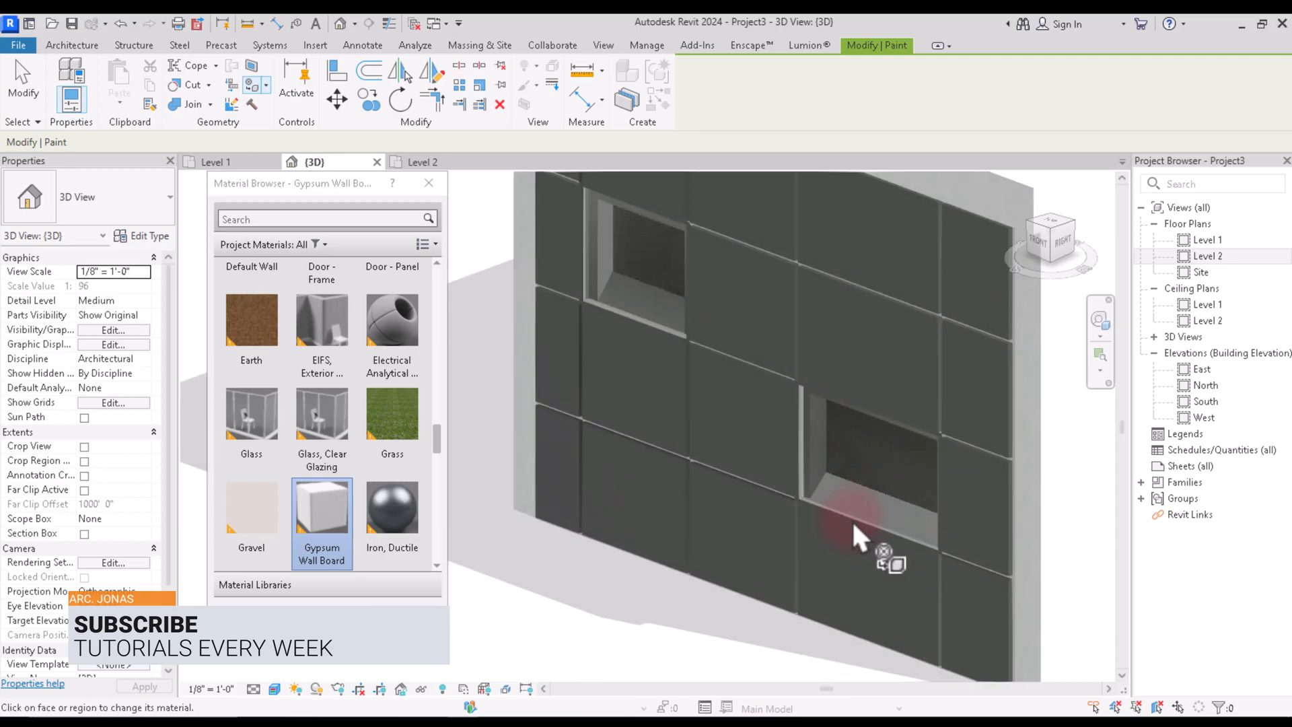
pyautogui.scroll(-1, 947, 519)
pyautogui.scroll(1, 404, 269)
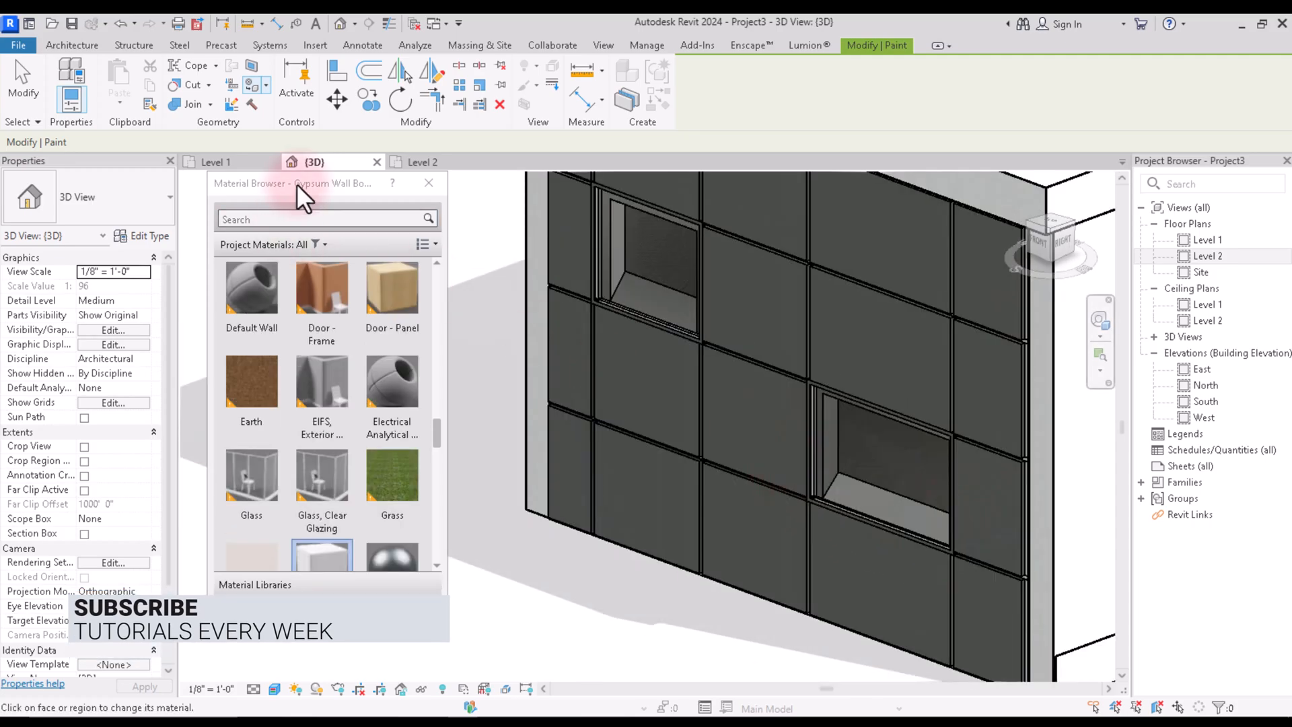